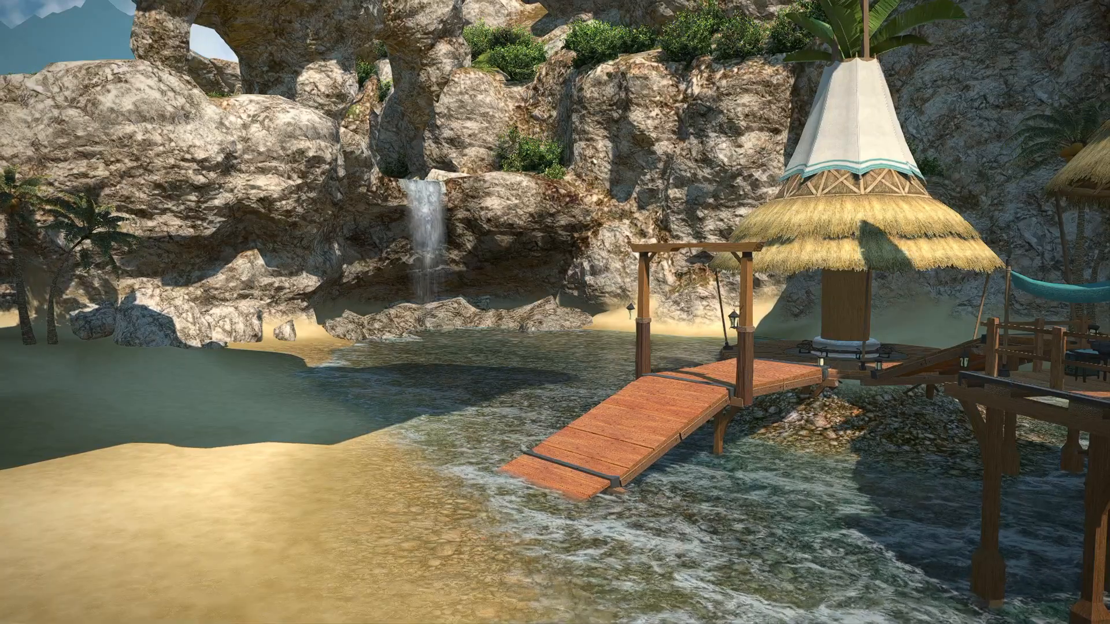
- Show the game interface again and teleport to Limsa Lominsa Lower Decks
{"action": "key", "text": "Scroll_Lock"}
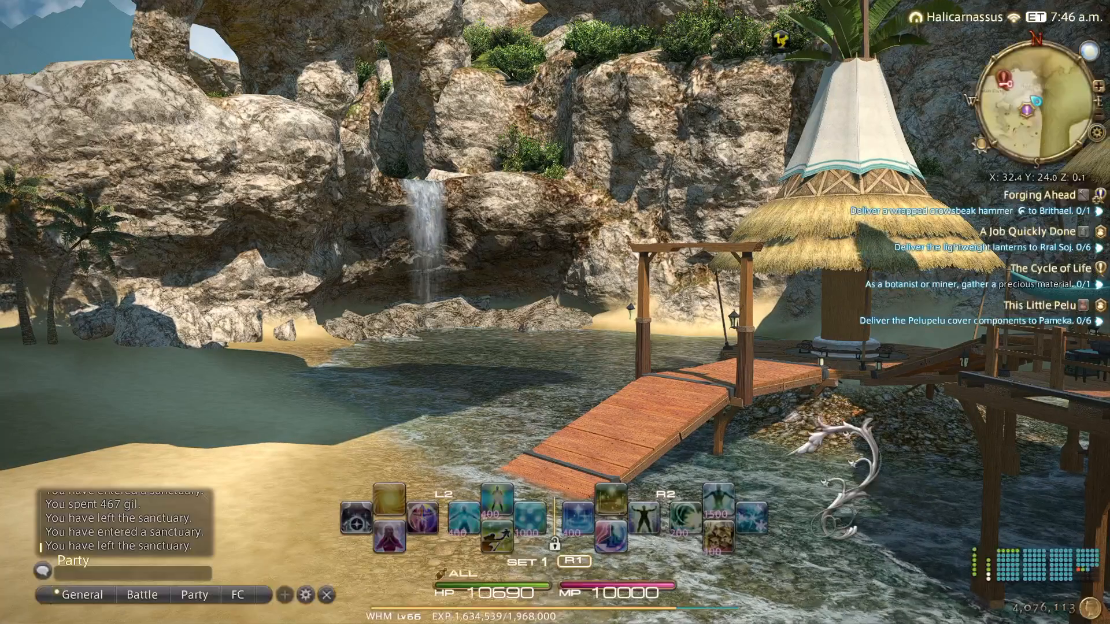
{"action": "key", "text": "t"}
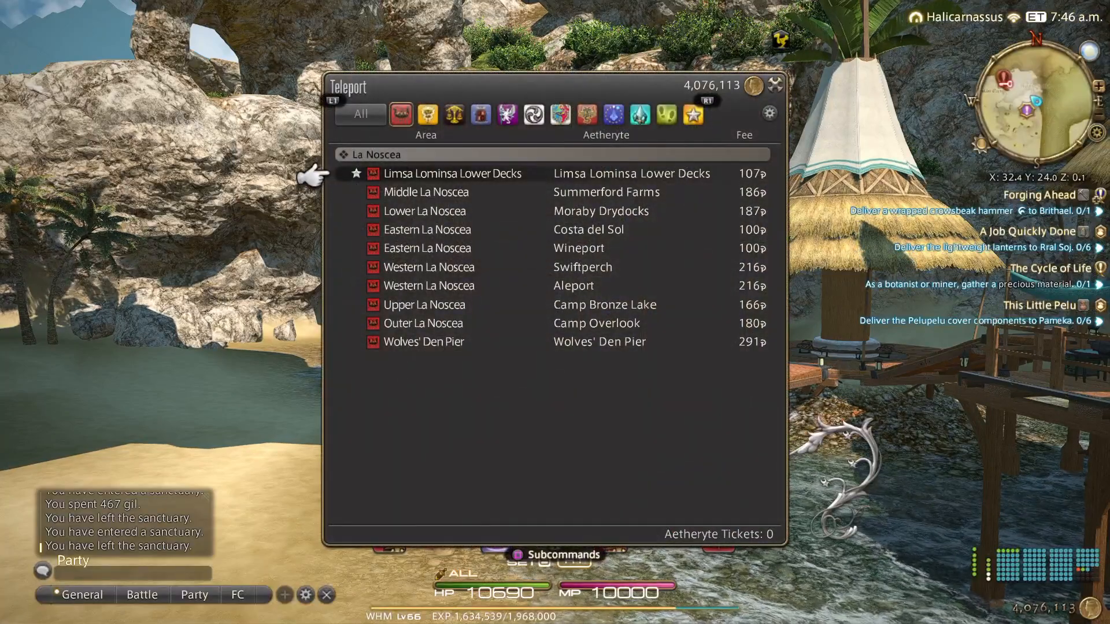
{"action": "key", "text": "Return"}
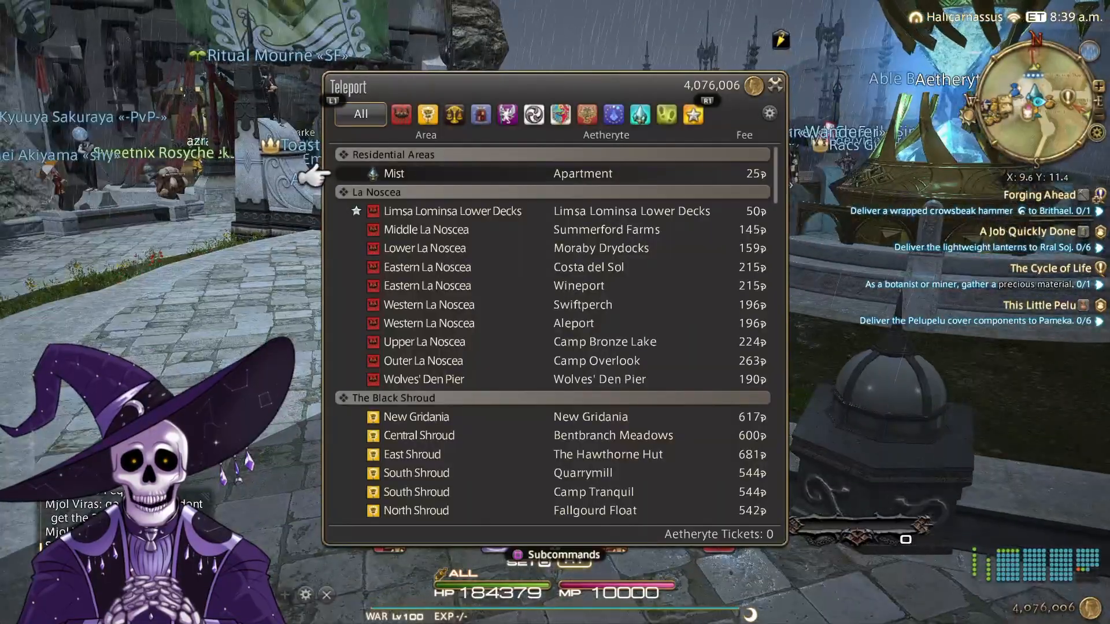
- Teleport to Bentbranch Meadows in the Central Shroud from the full destination list
{"action": "key", "text": "Down"}
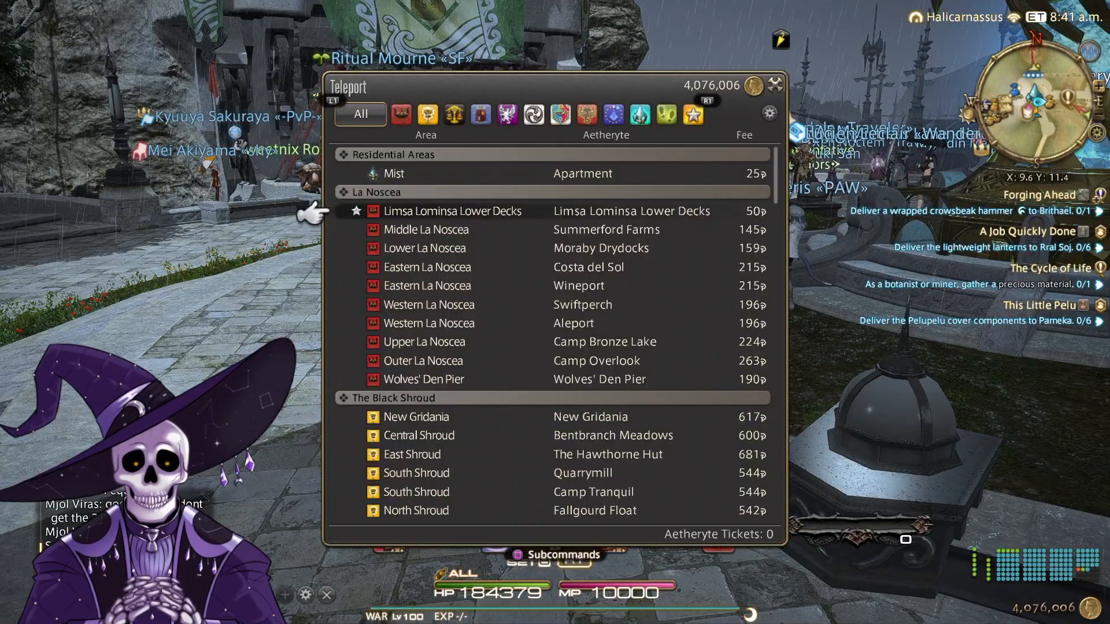
{"action": "key", "text": "Down"}
{"action": "key", "text": "Down"}
{"action": "key", "text": "Down"}
{"action": "key", "text": "Down"}
{"action": "key", "text": "Down"}
{"action": "key", "text": "Down"}
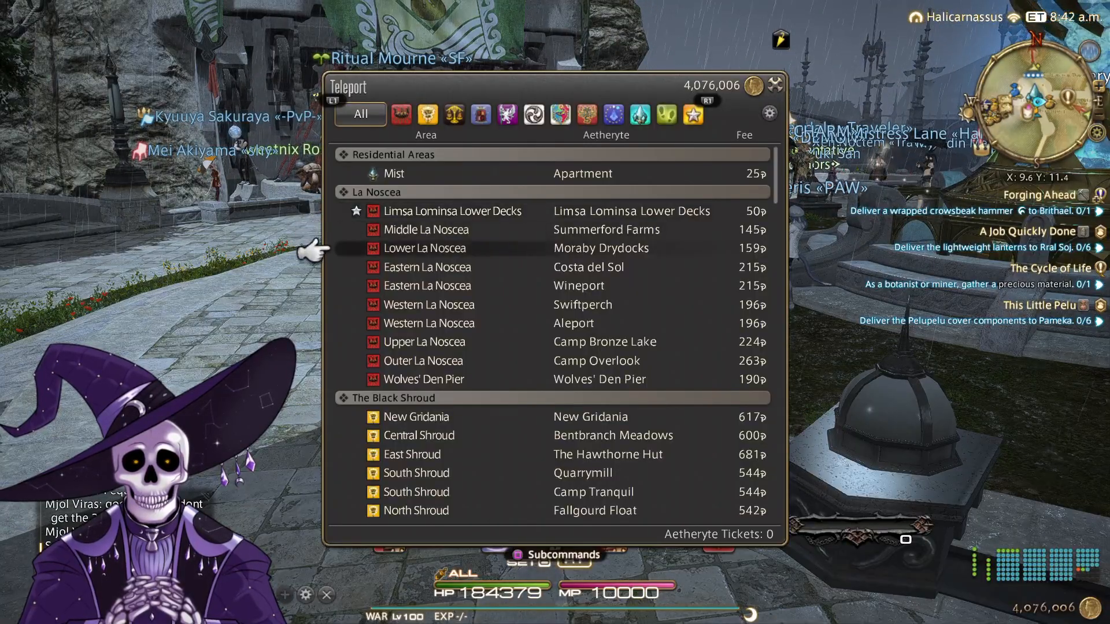
{"action": "key", "text": "Down"}
{"action": "key", "text": "Down"}
{"action": "key", "text": "Down"}
{"action": "key", "text": "Down"}
{"action": "key", "text": "Down"}
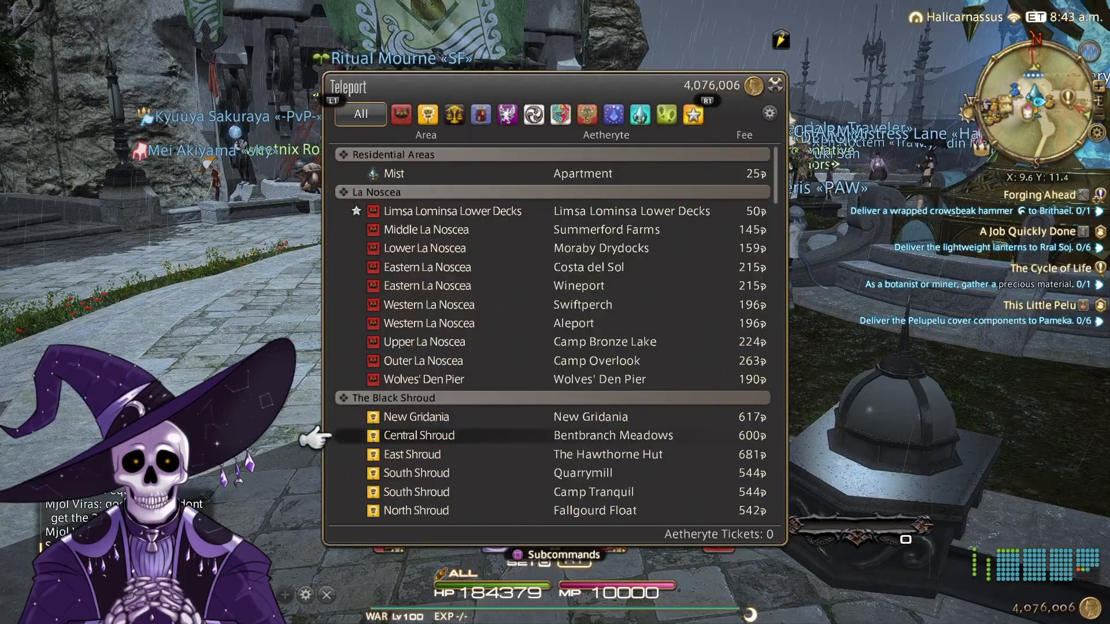
{"action": "key", "text": "Down"}
{"action": "key", "text": "Down"}
{"action": "key", "text": "Down"}
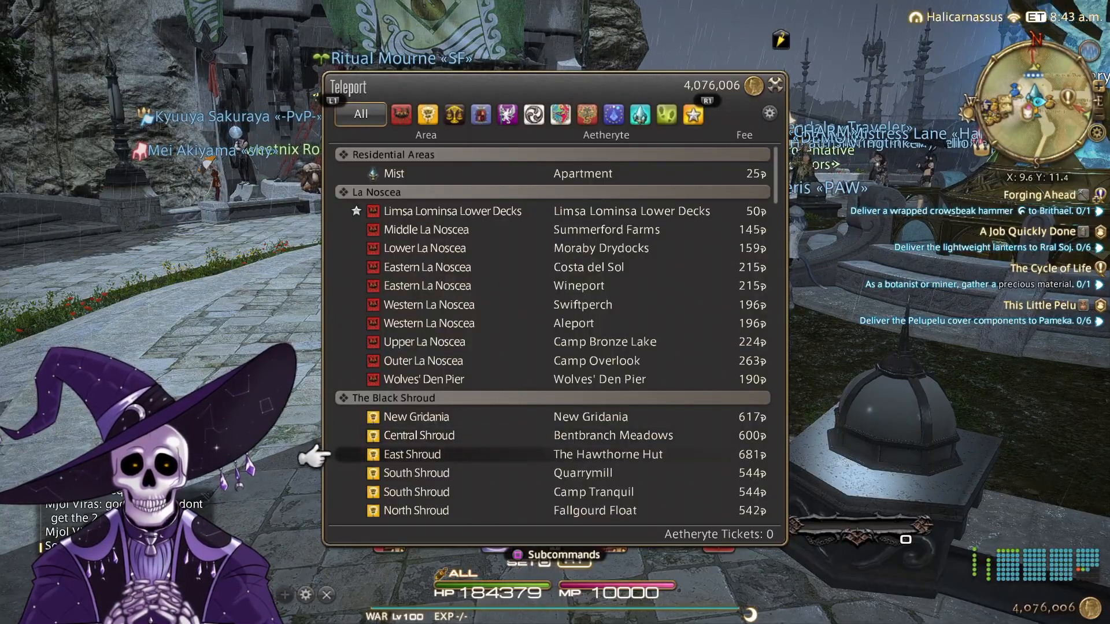
{"action": "key", "text": "Down"}
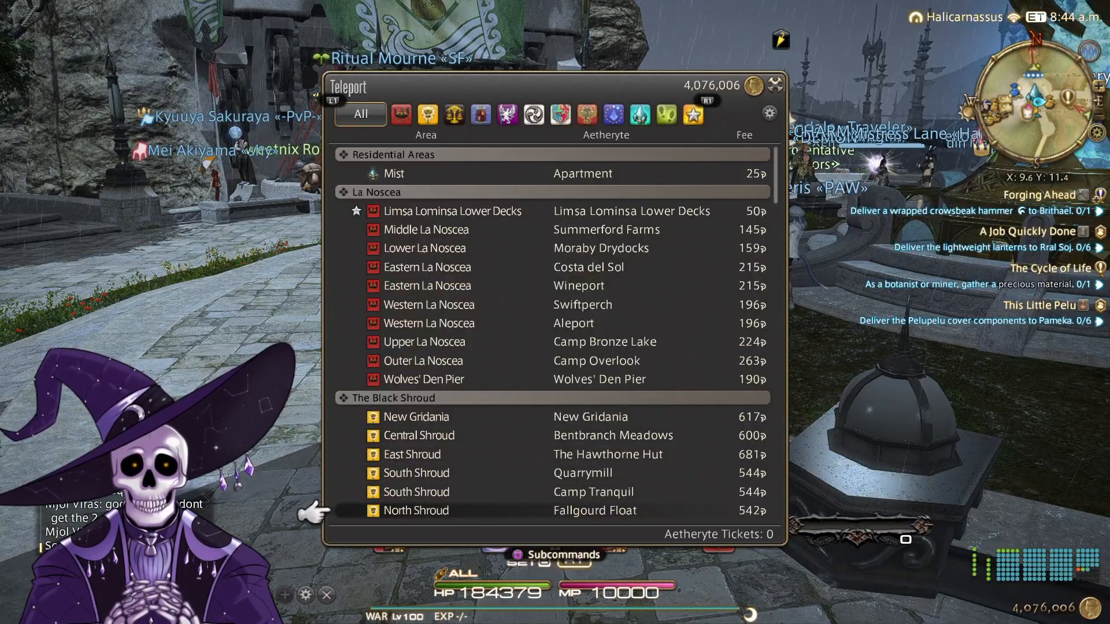
{"action": "key", "text": "Up"}
{"action": "key", "text": "Up"}
{"action": "key", "text": "Up"}
{"action": "key", "text": "Up"}
{"action": "key", "text": "Return"}
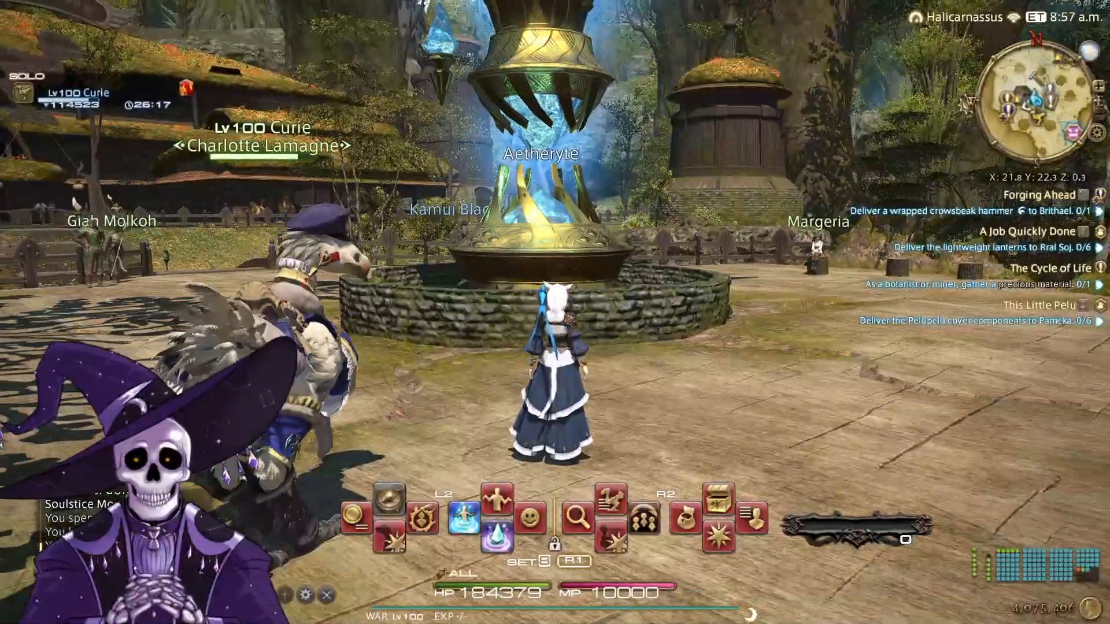
- Hide the interface for a clean overhead view of the mossy, rock-ringed mound in the clearing
{"action": "key", "text": "m"}
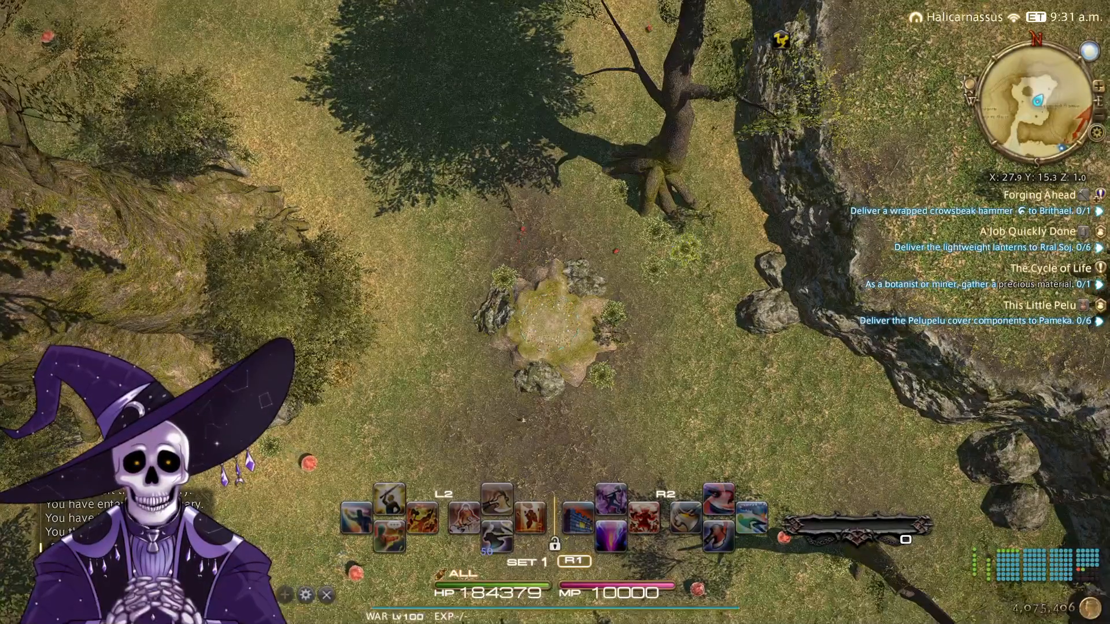
{"action": "key", "text": "Scroll_Lock"}
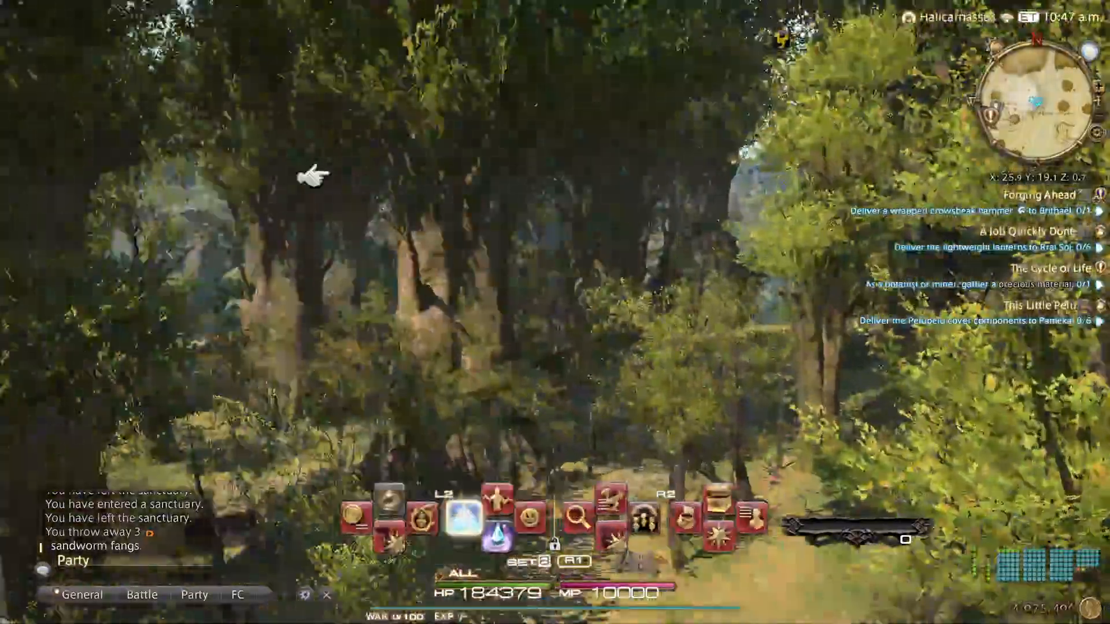
- Pick the travel destination three entries down the list and confirm it
{"action": "key", "text": "Down"}
{"action": "key", "text": "Down"}
{"action": "key", "text": "Down"}
{"action": "key", "text": "Down"}
{"action": "key", "text": "Down"}
{"action": "key", "text": "Return"}
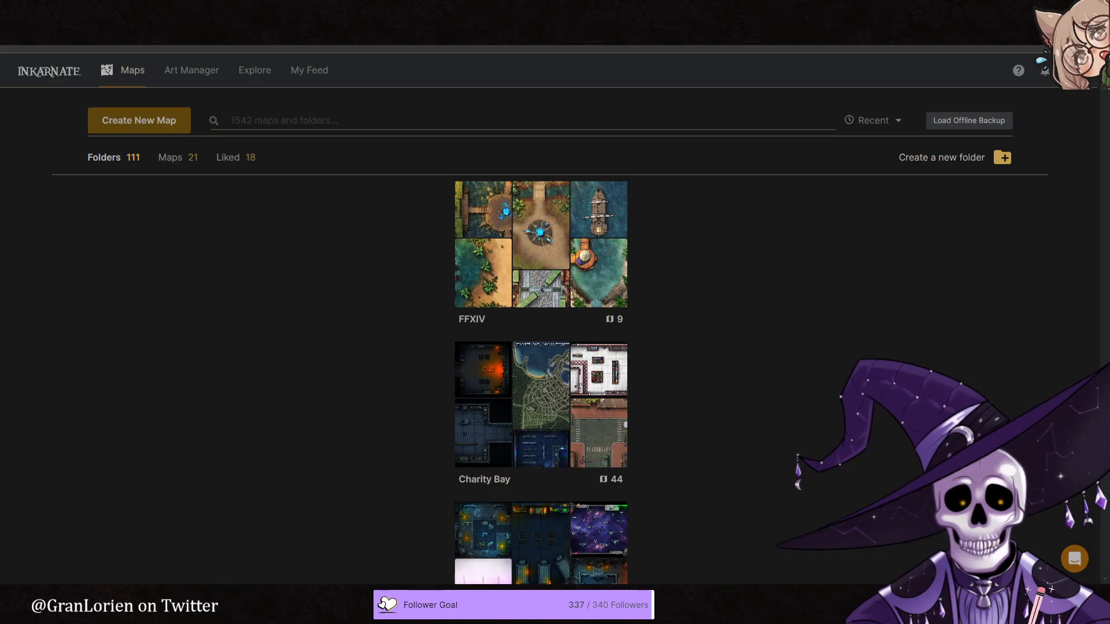
- In Inkarnate, view the Fallgourd Float map in the FFXIV folder and return to the folder overview
{"action": "left_click", "coordinate": [555, 248]}
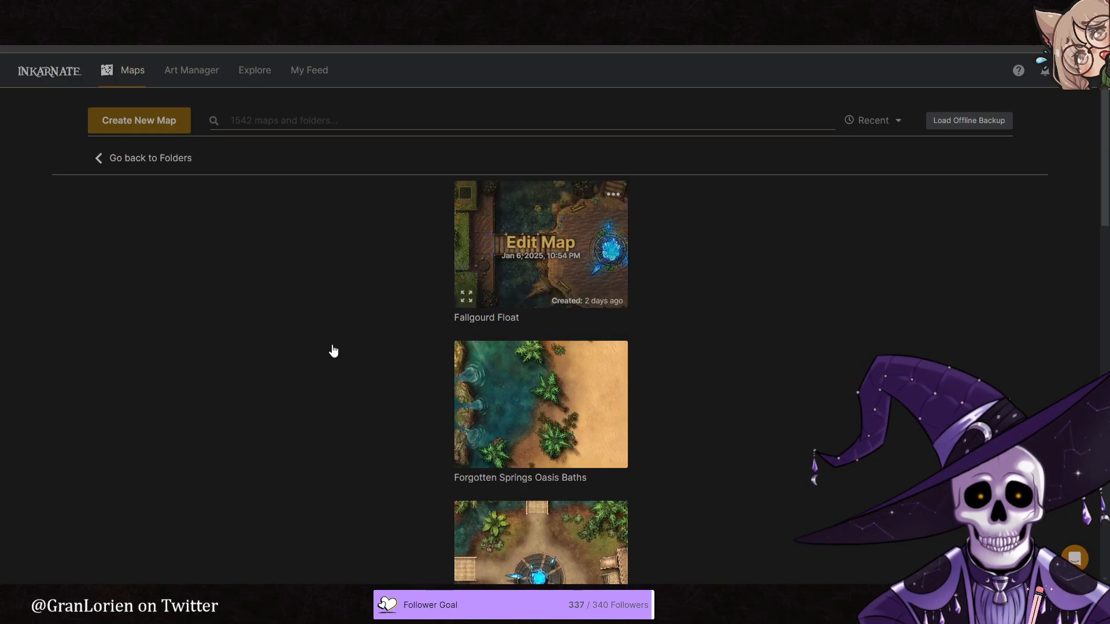
{"action": "left_click", "coordinate": [497, 319]}
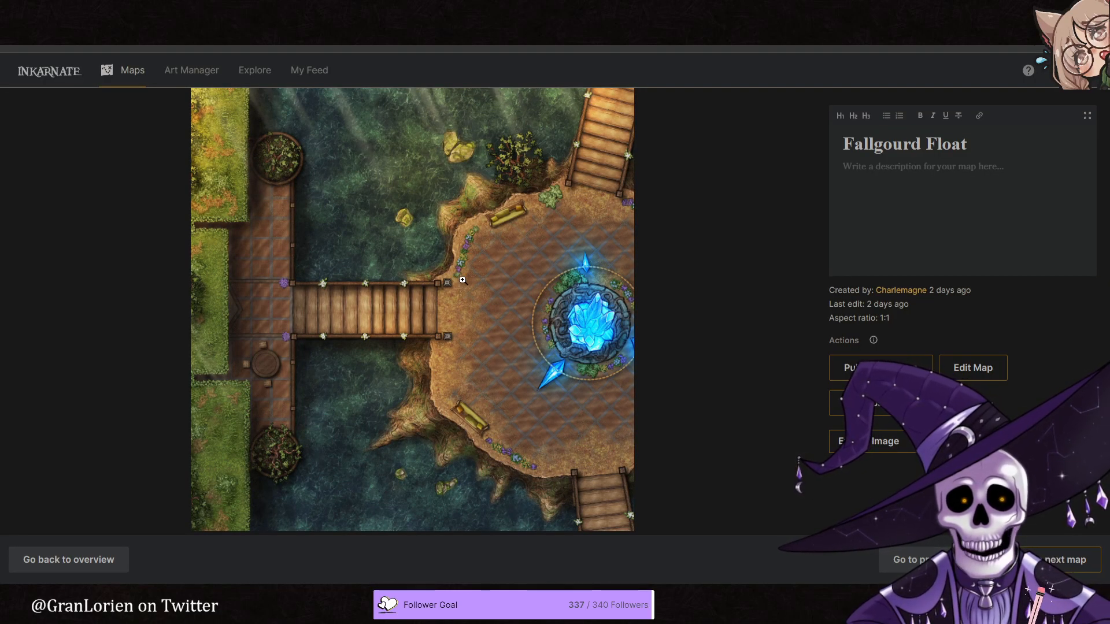
{"action": "left_click", "coordinate": [96, 565]}
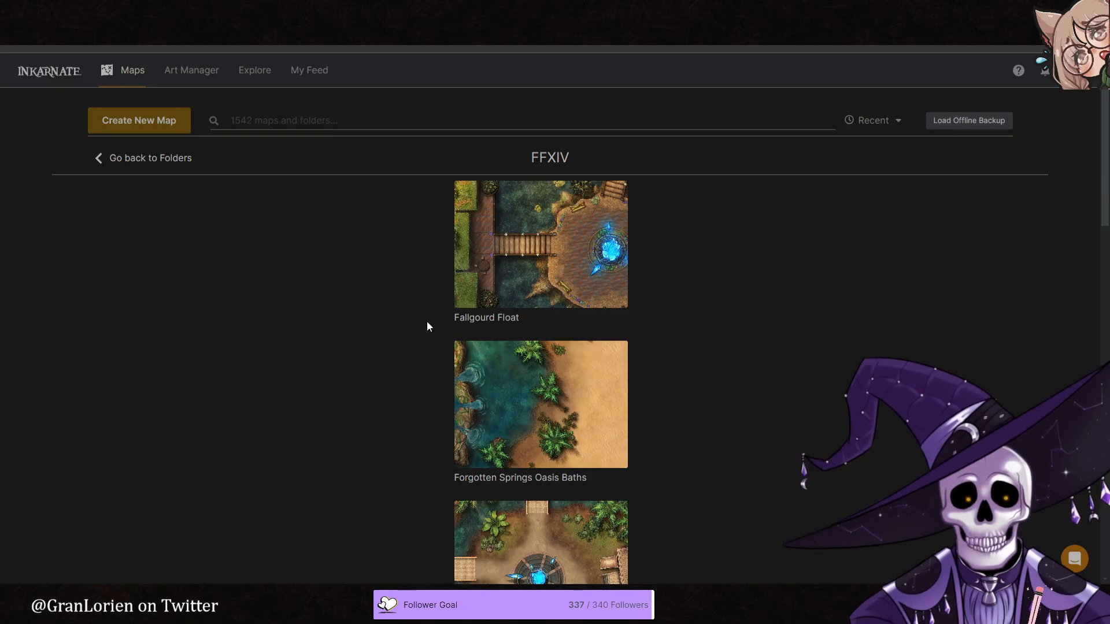
- Create a new square map in the Fantasy Battlemaps style
{"action": "left_click", "coordinate": [139, 126]}
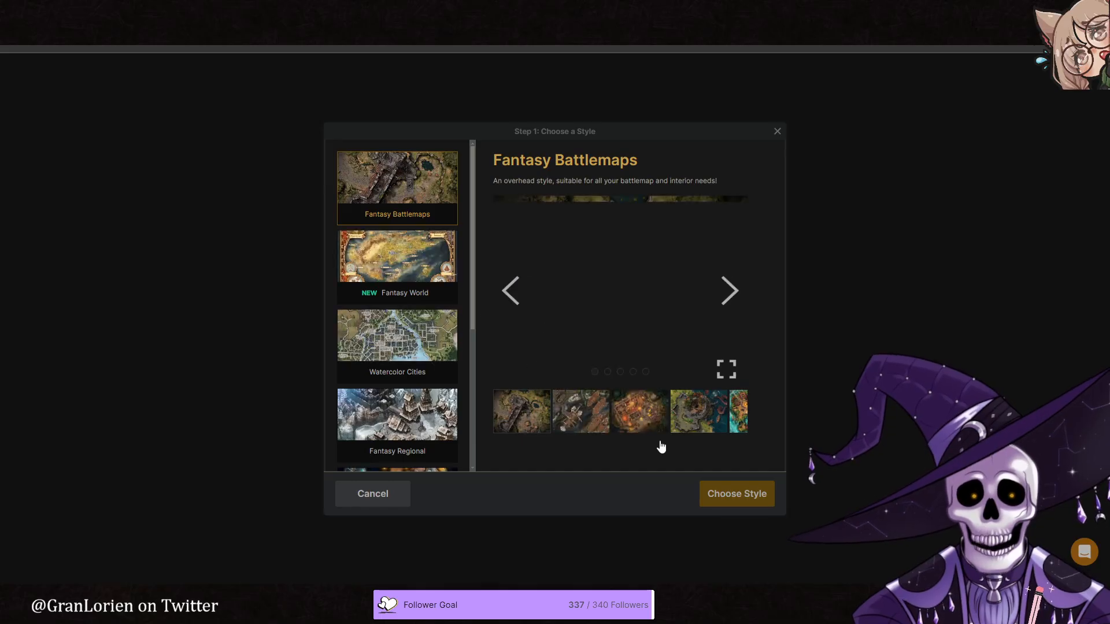
{"action": "left_click", "coordinate": [733, 493]}
{"action": "left_click", "coordinate": [546, 252]}
{"action": "left_click", "coordinate": [709, 490]}
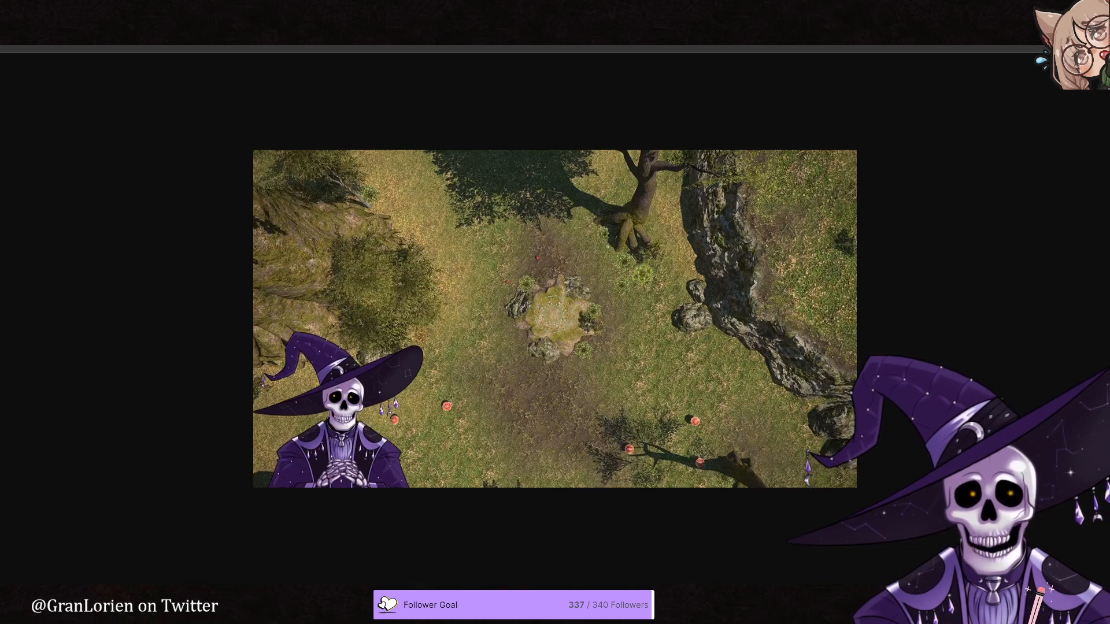
- Examine the reference screenshot of the forest clearing up close, focusing on the rock-ringed mound, tree and cliff
{"action": "key", "text": "ctrl+plus"}
{"action": "key", "text": "ctrl+plus"}
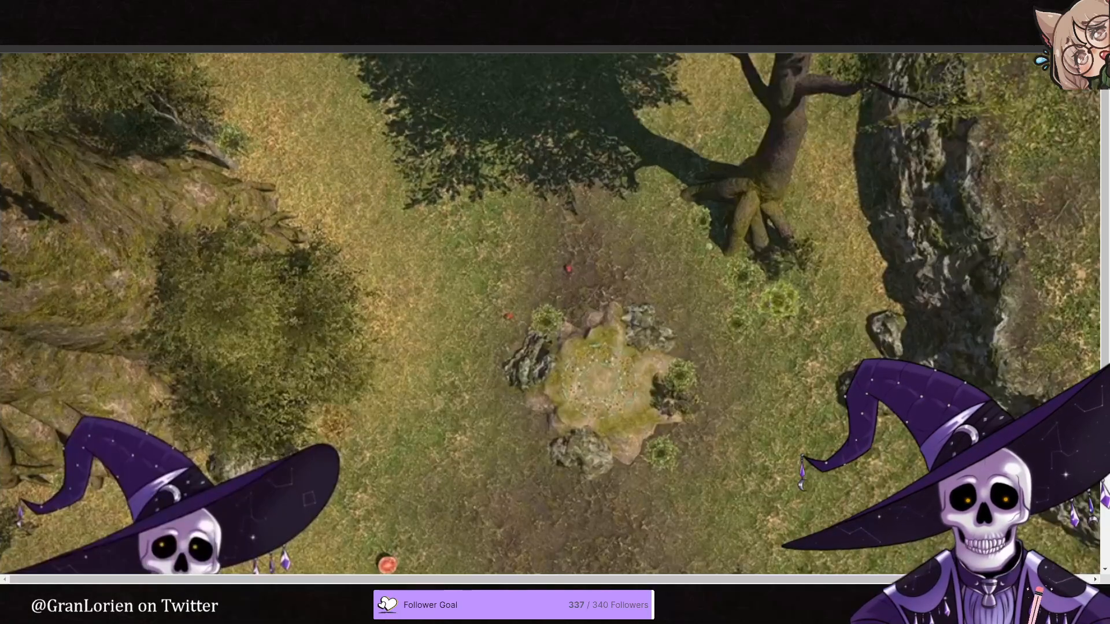
{"action": "middle_click", "coordinate": [539, 356]}
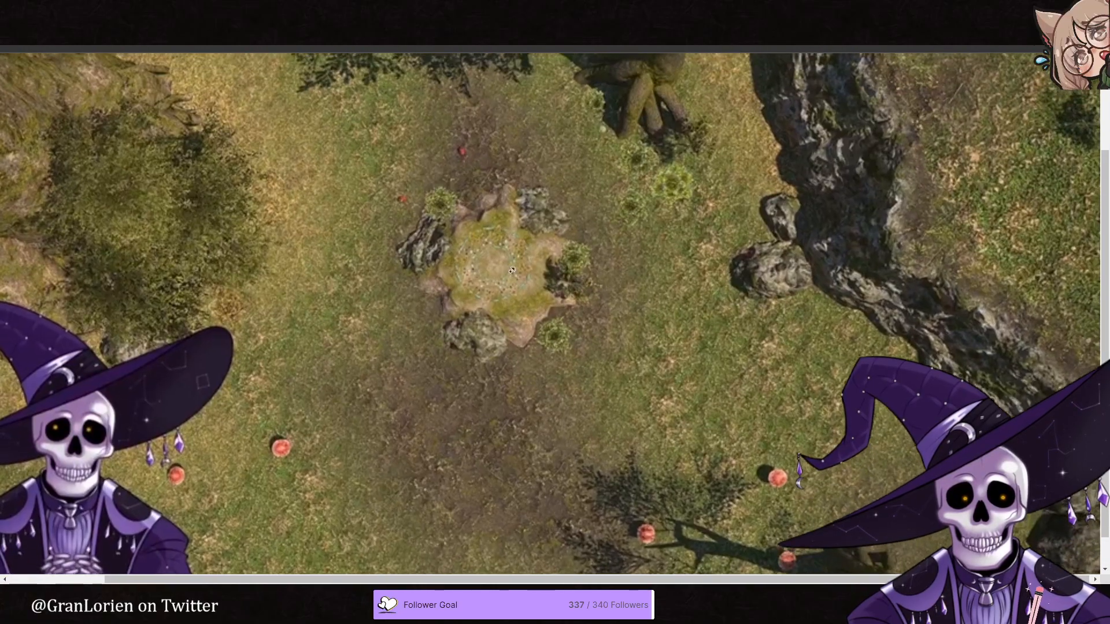
{"action": "middle_click", "coordinate": [510, 277]}
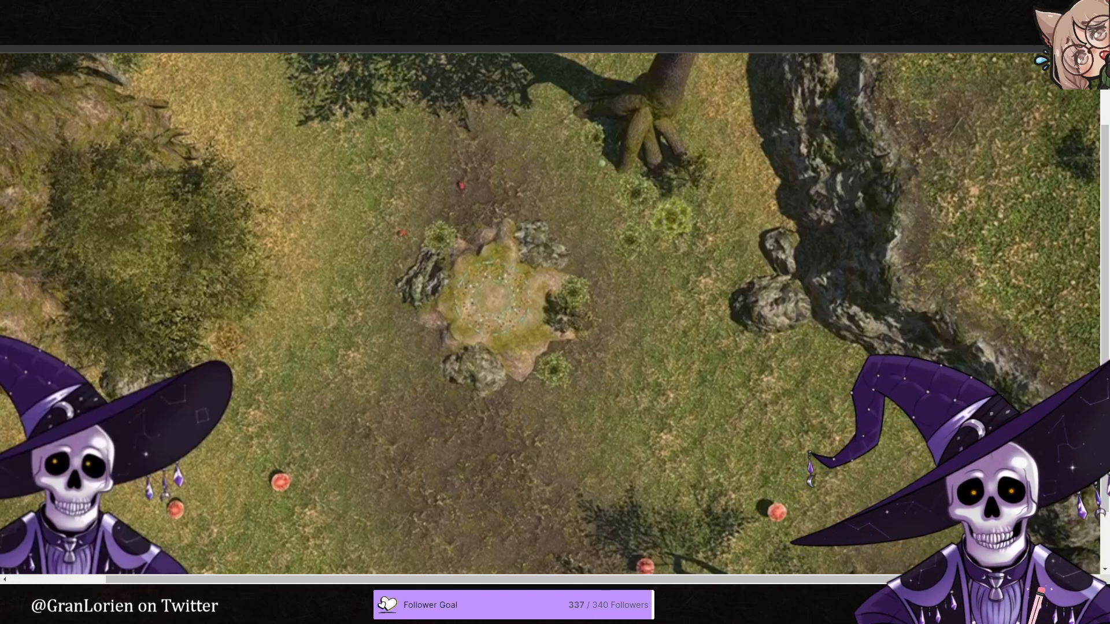
- Examine the close-up reference of the circular leaf, acorn and crystal decorations
{"action": "left_click", "coordinate": [312, 12]}
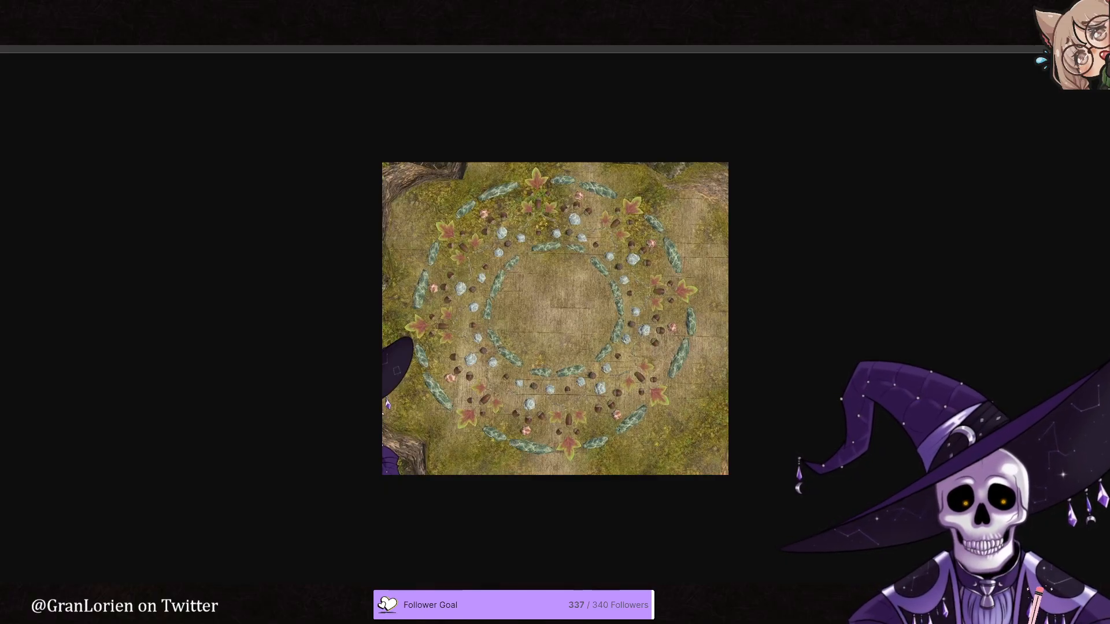
{"action": "left_click", "coordinate": [628, 360]}
{"action": "scroll", "coordinate": [627, 359], "scroll_direction": "up", "scroll_amount": 1, "text": "ctrl"}
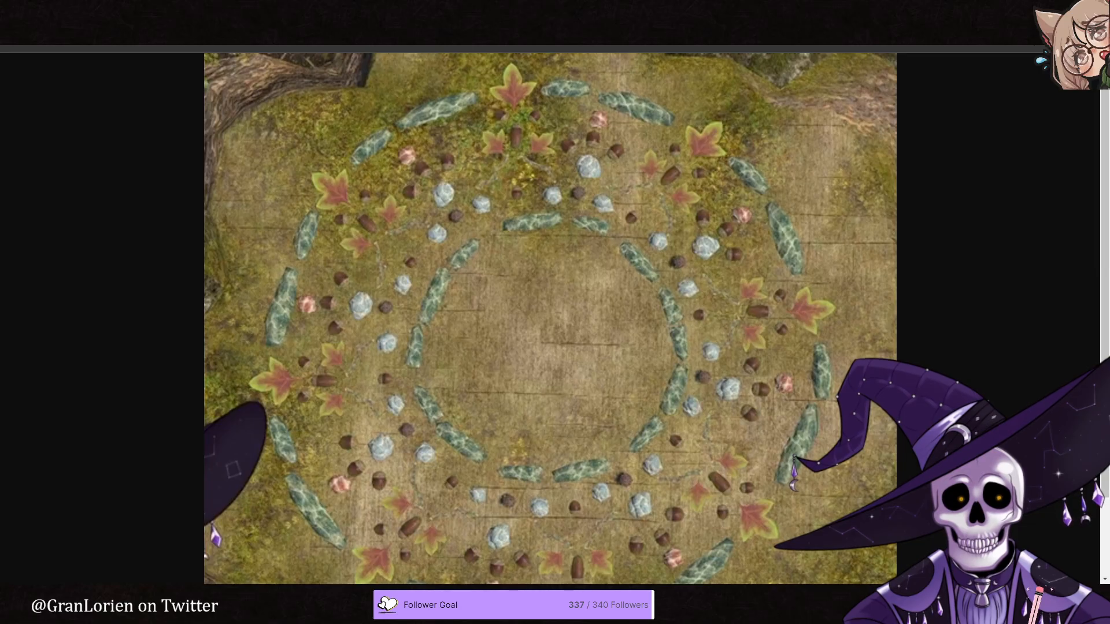
- Compare the forest clearing reference with the blank map canvas
{"action": "left_click", "coordinate": [252, 6]}
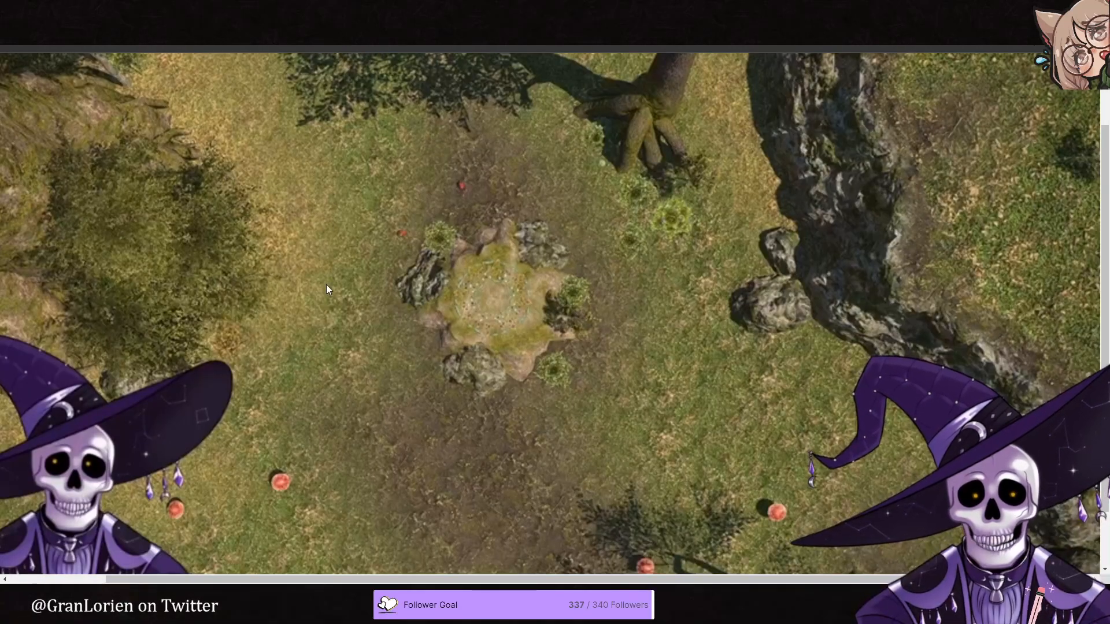
{"action": "left_click", "coordinate": [134, 7]}
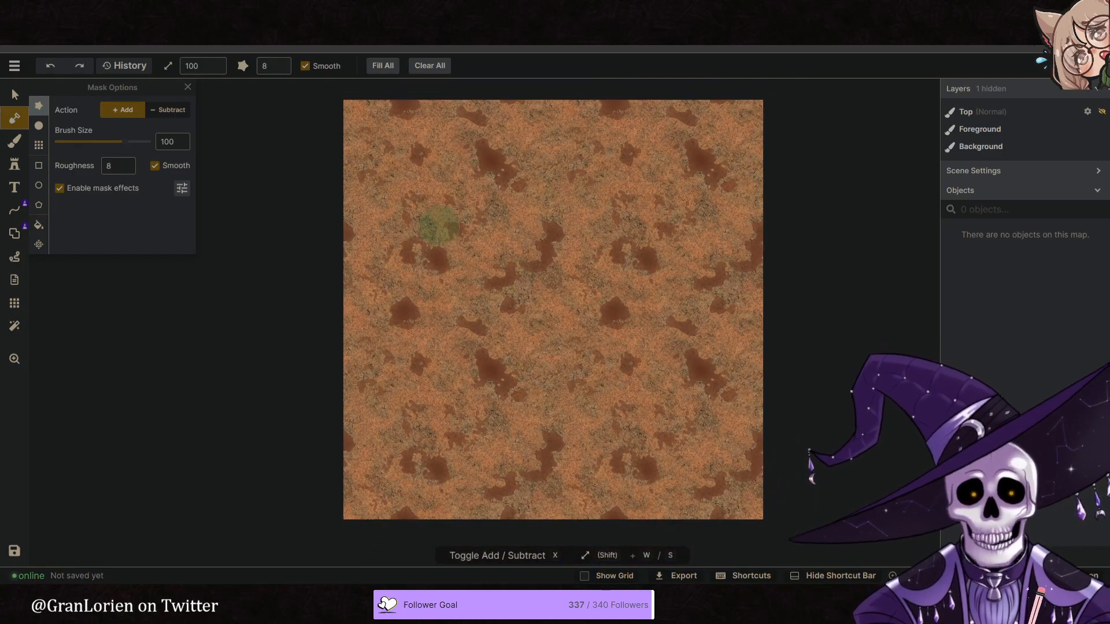
{"action": "left_click", "coordinate": [254, 9]}
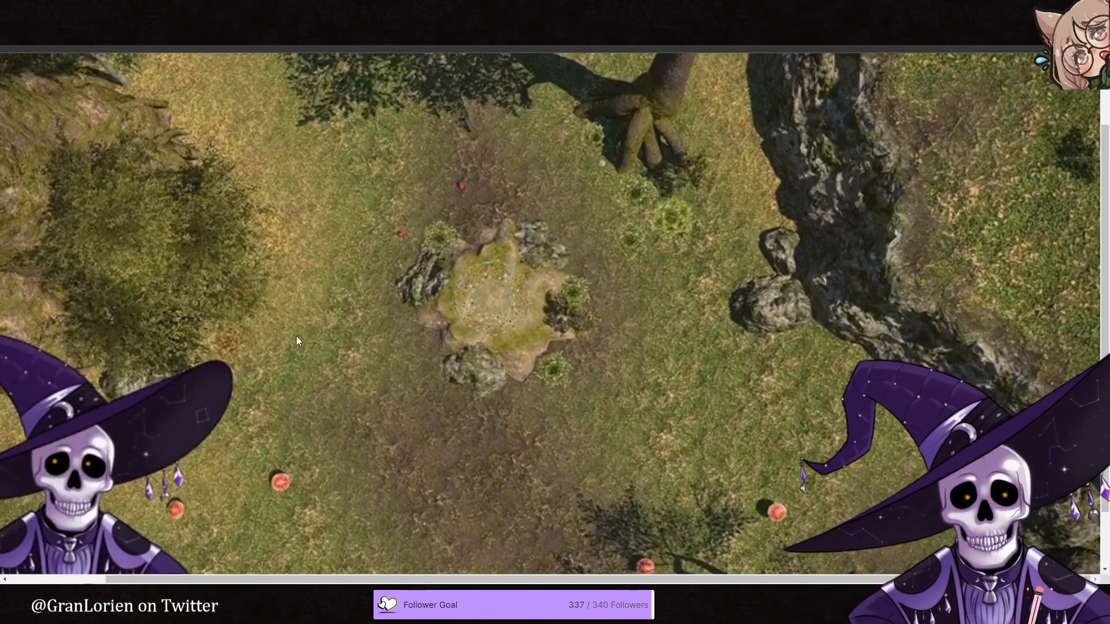
{"action": "left_click", "coordinate": [436, 230]}
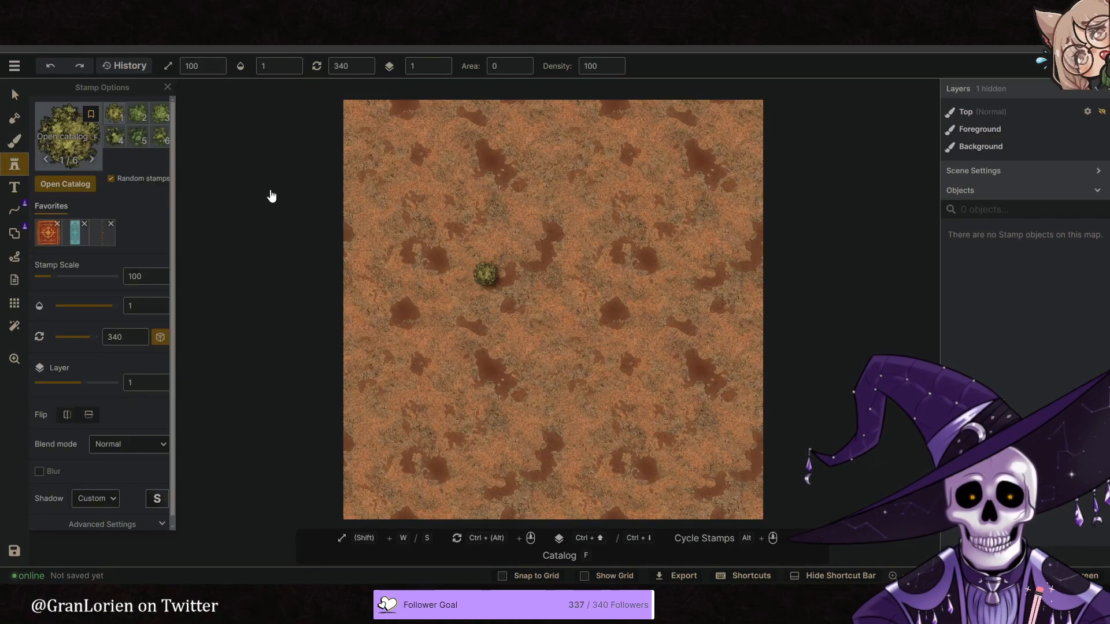
- Find a stump in the stamp catalog and place the Tree Stump Table at the map's centre at scale 126
{"action": "key", "text": "f"}
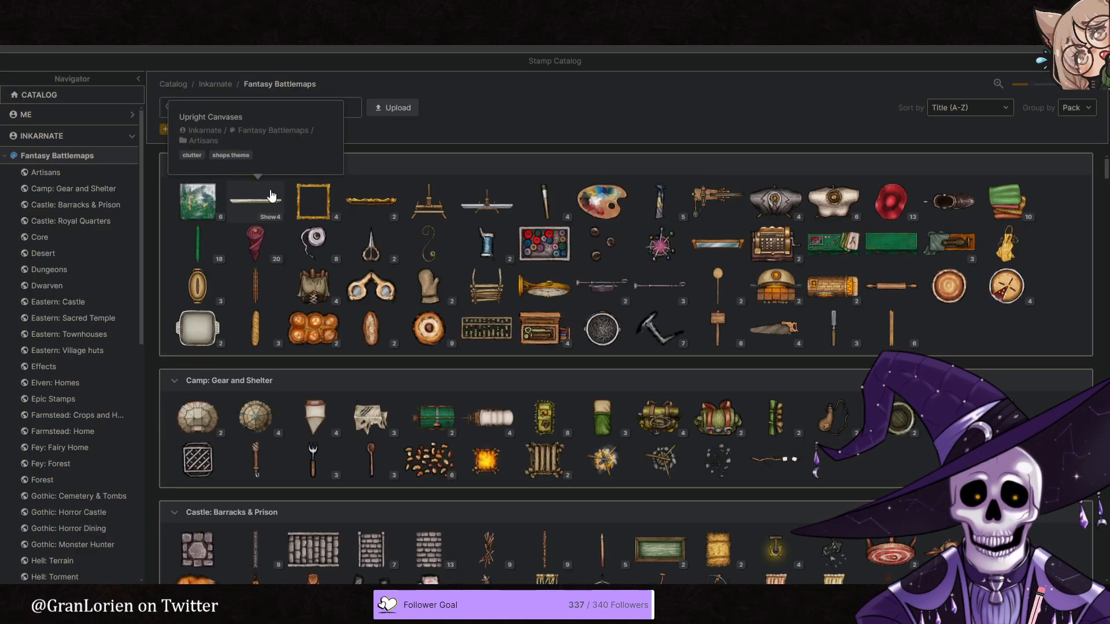
{"action": "type", "text": "stump"}
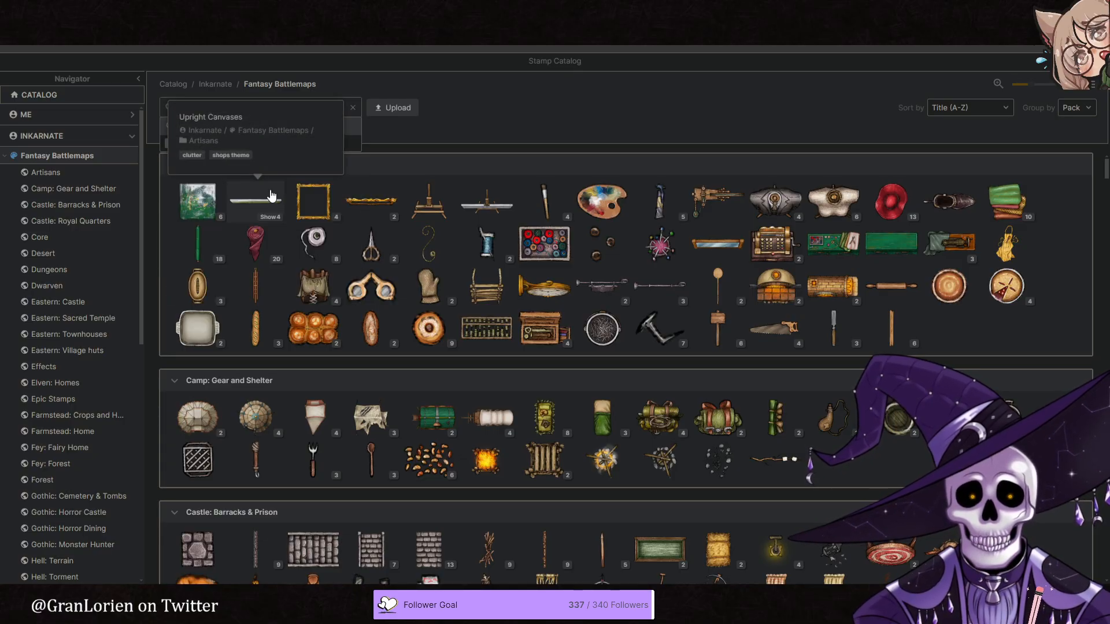
{"action": "left_click", "coordinate": [196, 202]}
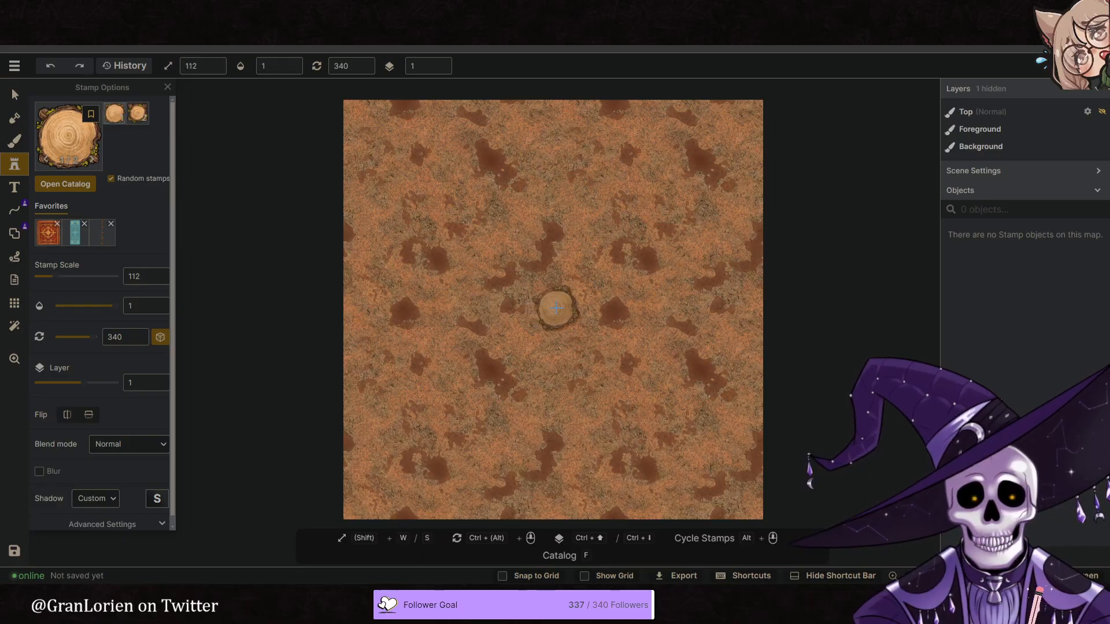
{"action": "left_click", "coordinate": [556, 308]}
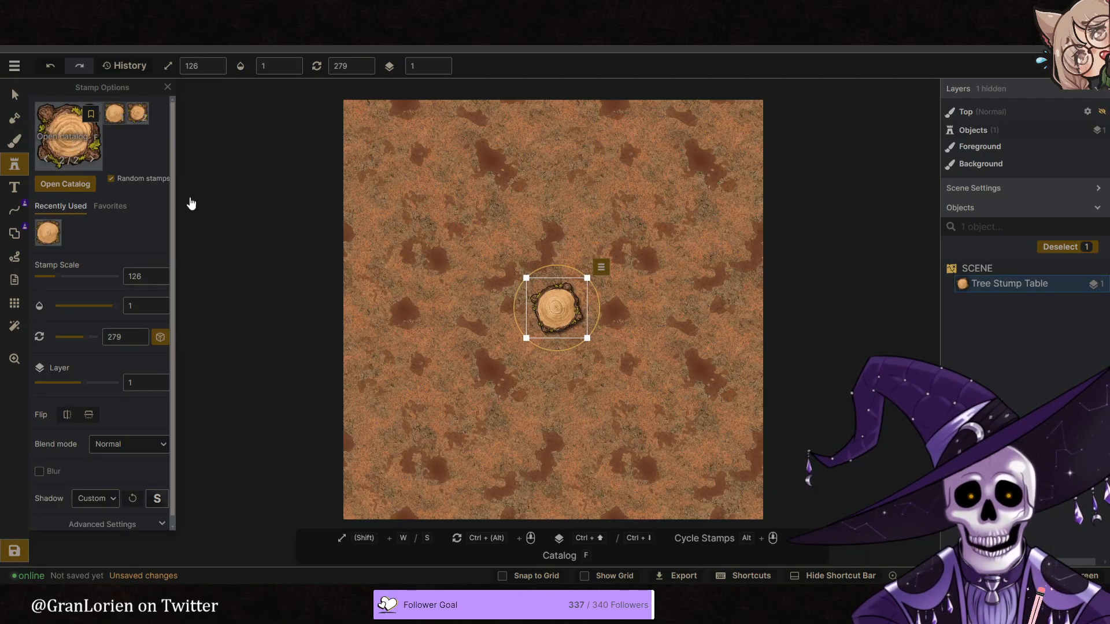
- Search the stamp catalog for "tree" and choose the spreading-roots stamp from Epic Stamps
{"action": "type", "text": "ftree"}
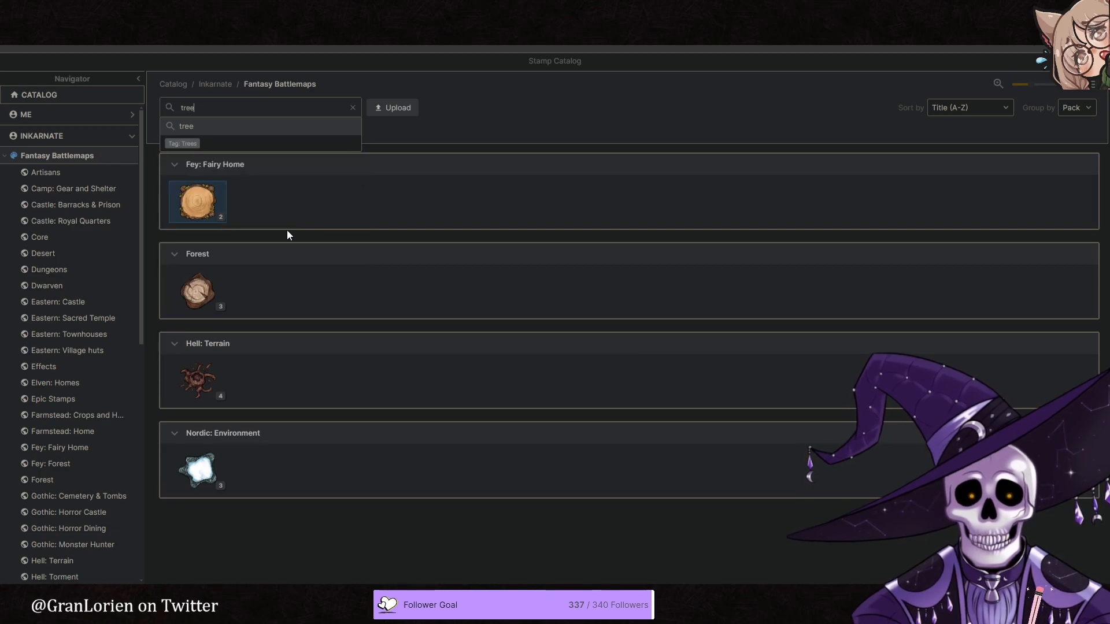
{"action": "key", "text": "Return"}
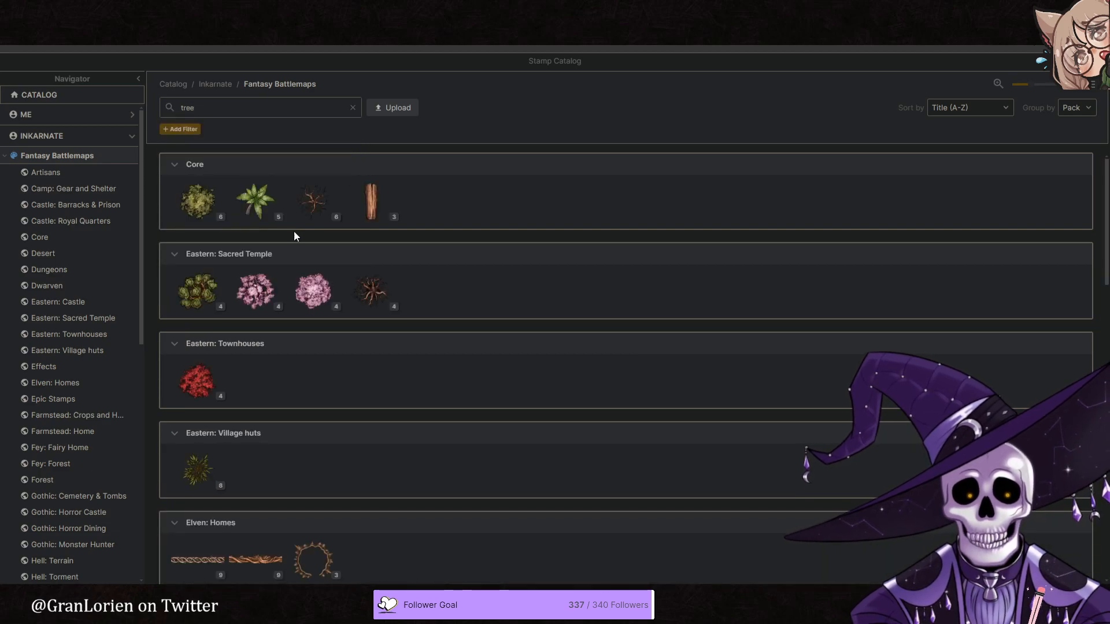
{"action": "scroll", "coordinate": [332, 283], "scroll_direction": "down", "scroll_amount": 3}
{"action": "scroll", "coordinate": [335, 301], "scroll_direction": "down", "scroll_amount": 5}
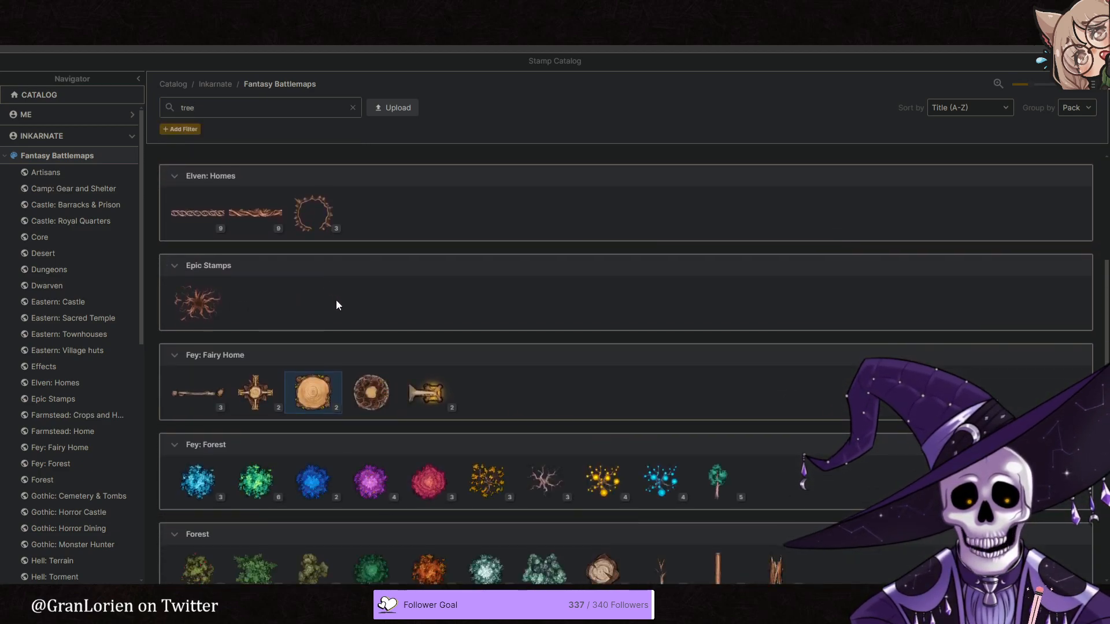
{"action": "scroll", "coordinate": [337, 298], "scroll_direction": "up", "scroll_amount": 2}
{"action": "left_click", "coordinate": [184, 237]}
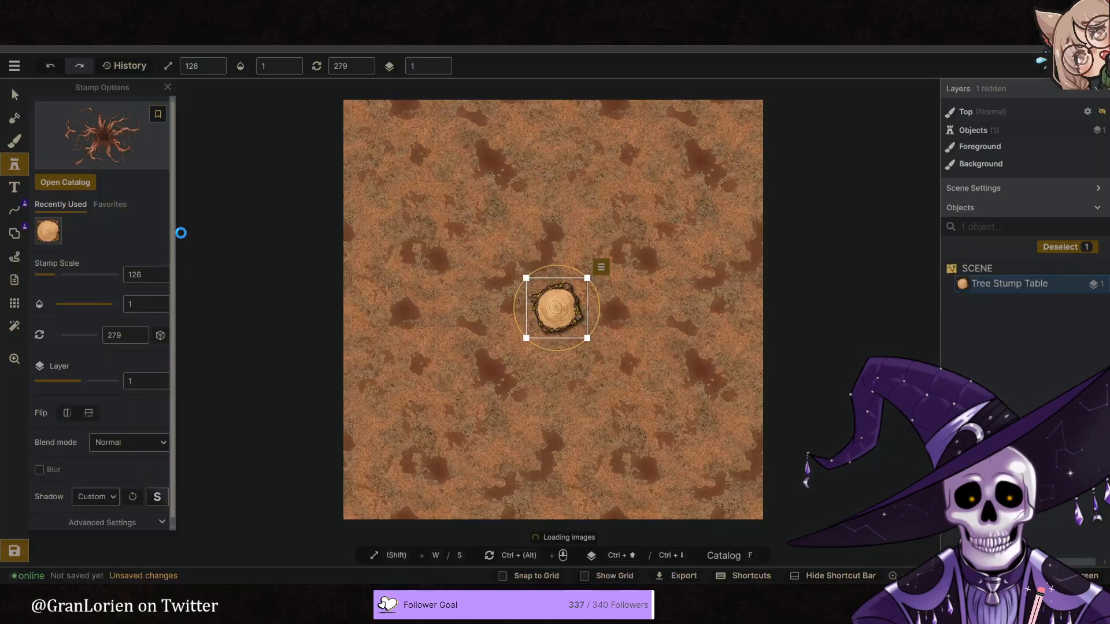
- Choose the third Hollowed Out Tree variant from the stamp catalog, shrink it and set it to layer -1
{"action": "left_click", "coordinate": [126, 152]}
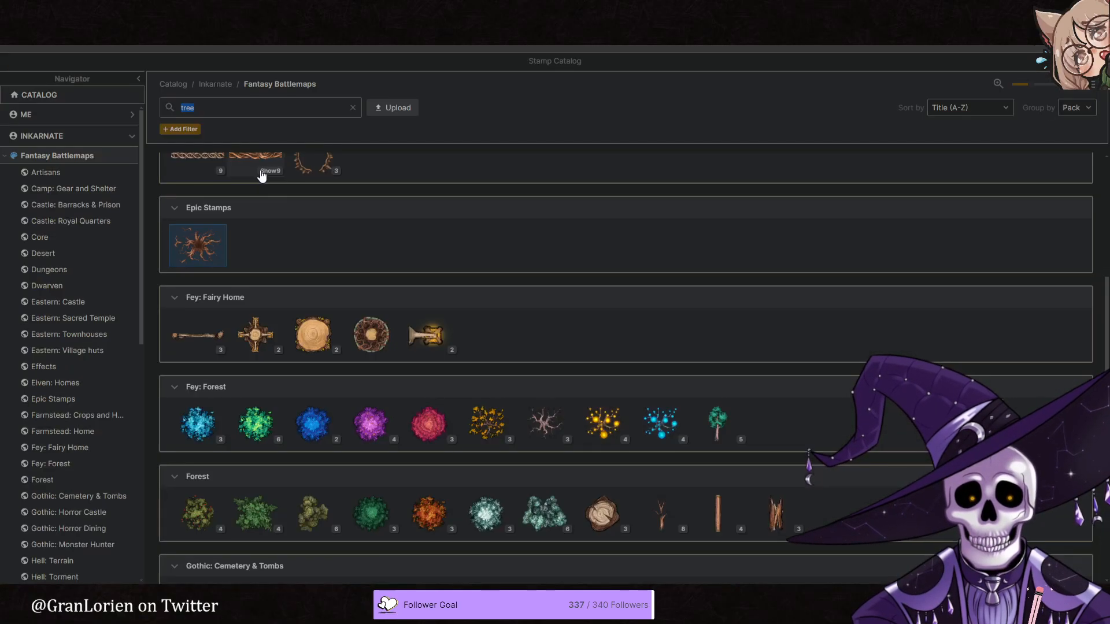
{"action": "left_click", "coordinate": [300, 166]}
{"action": "left_click", "coordinate": [159, 115]}
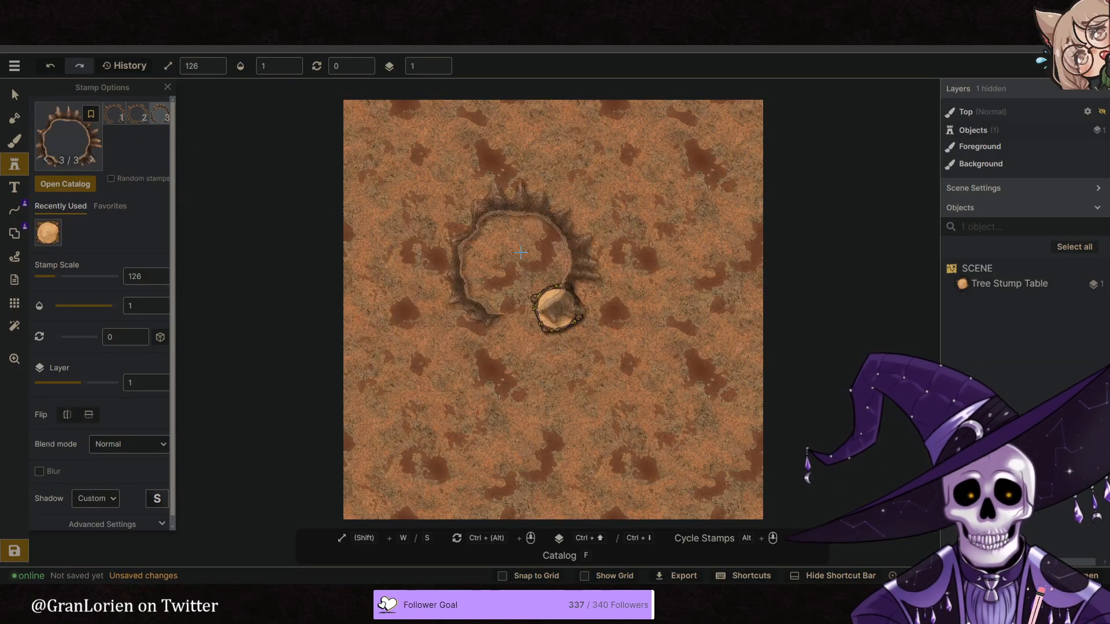
{"action": "key", "text": "s"}
{"action": "key", "text": "s"}
- Scale the third Hollowed Out Tree variant down to 49 and place it beneath the central stump
{"action": "key", "text": "s"}
{"action": "left_click", "coordinate": [441, 70]}
{"action": "left_click", "coordinate": [441, 69]}
{"action": "scroll", "coordinate": [564, 302], "scroll_direction": "up", "scroll_amount": 1}
{"action": "key", "text": "s"}
{"action": "key", "text": "s"}
{"action": "key", "text": "s"}
{"action": "key", "text": "s"}
{"action": "key", "text": "s"}
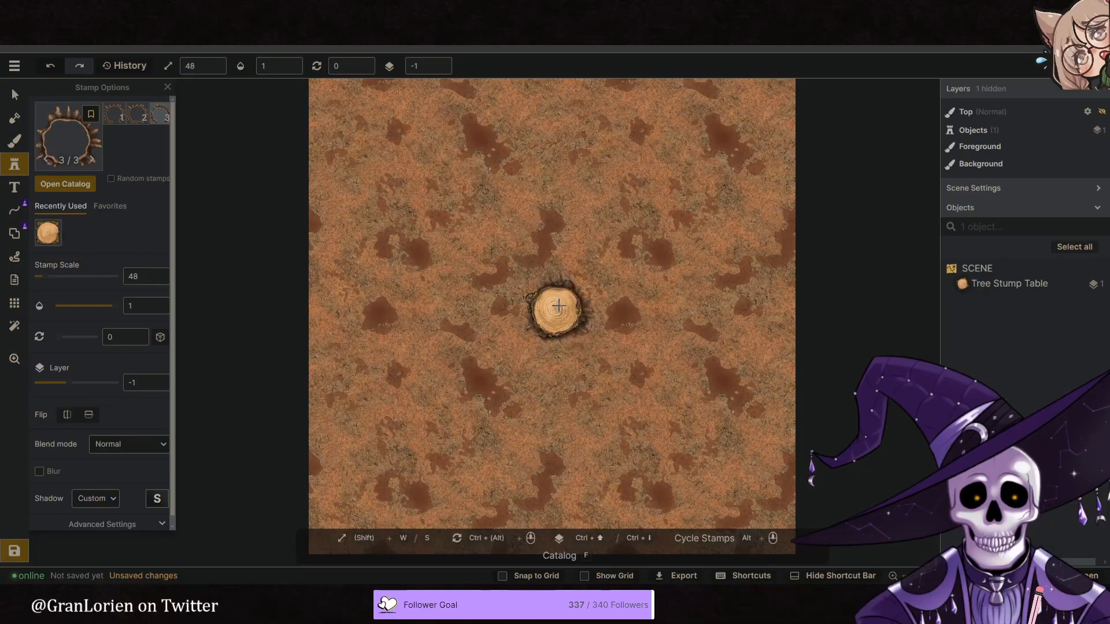
{"action": "left_click", "coordinate": [559, 307]}
{"action": "key", "text": "s"}
{"action": "key", "text": "s"}
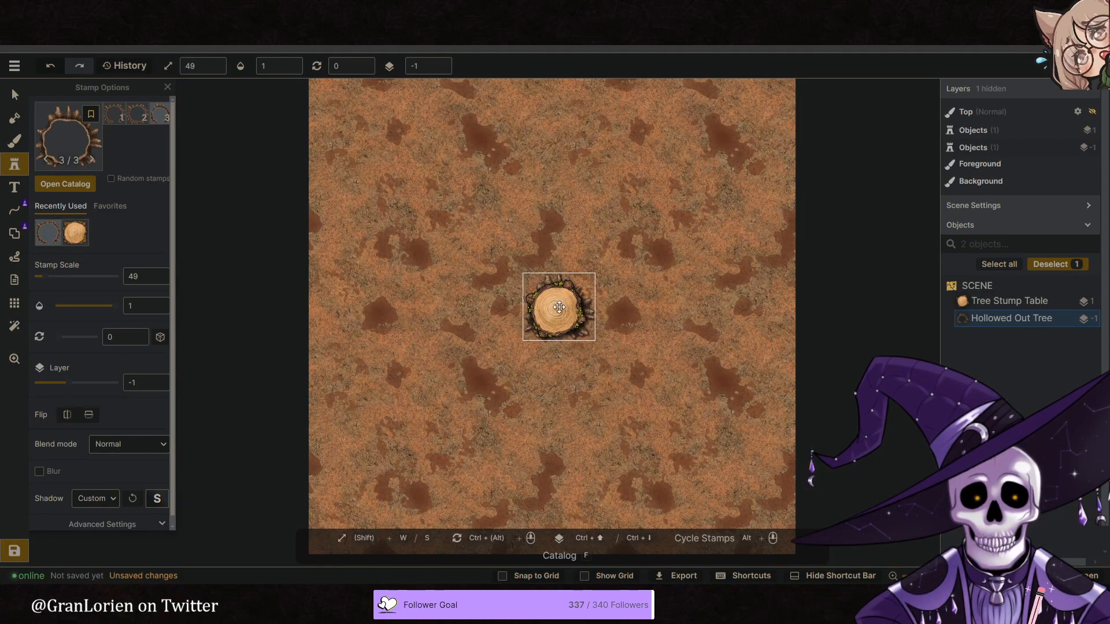
{"action": "left_click", "coordinate": [559, 307]}
- Place the second Hollowed Out Tree variant to the lower left of the stump and delete the ring beneath the stump
{"action": "left_click", "coordinate": [138, 114]}
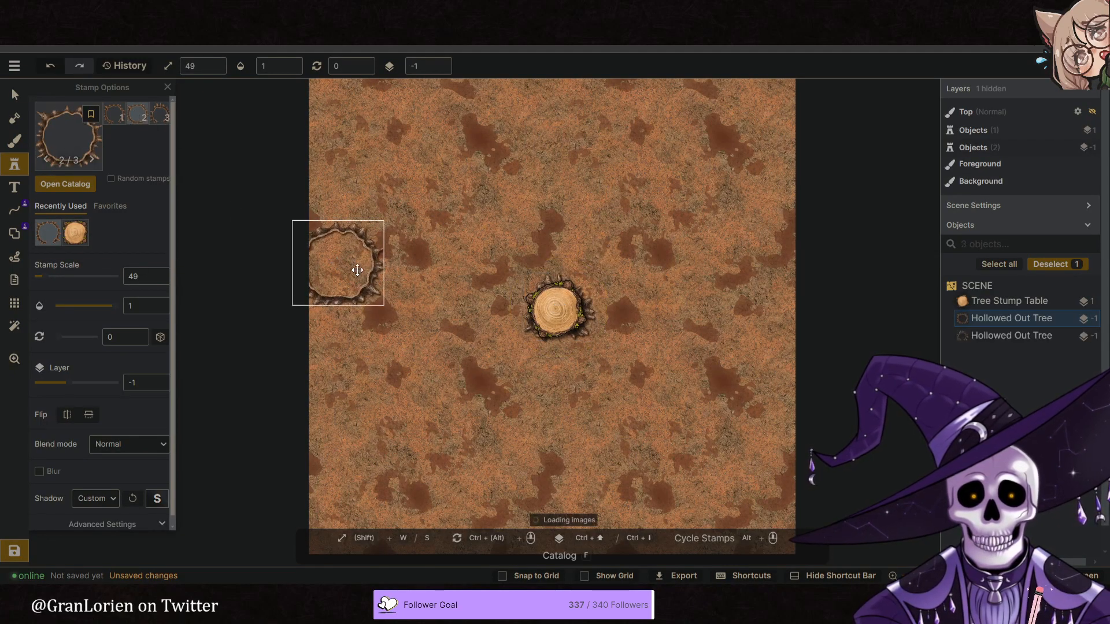
{"action": "left_click", "coordinate": [429, 378]}
{"action": "key", "text": "v"}
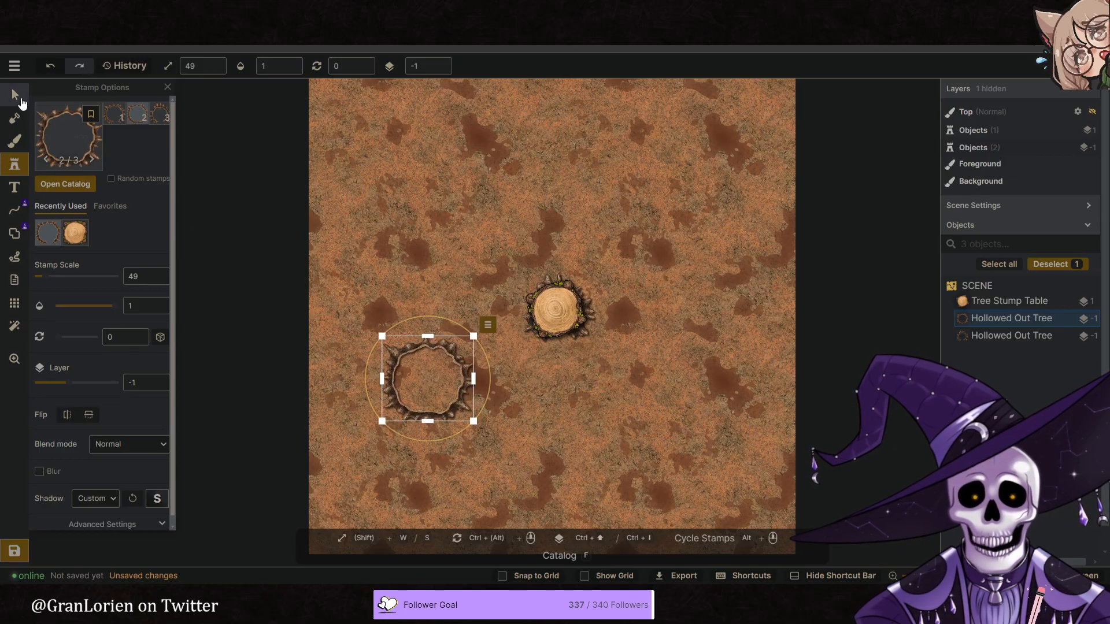
{"action": "left_click", "coordinate": [591, 334]}
{"action": "left_click_drag", "start_coordinate": [595, 340], "coordinate": [715, 404]}
{"action": "key", "text": "Delete"}
- Centre the remaining Hollowed Out Tree ring beneath the stump and scale it to 37
{"action": "left_click_drag", "start_coordinate": [428, 378], "coordinate": [545, 323]}
{"action": "scroll", "coordinate": [545, 324], "scroll_direction": "down", "scroll_amount": 7}
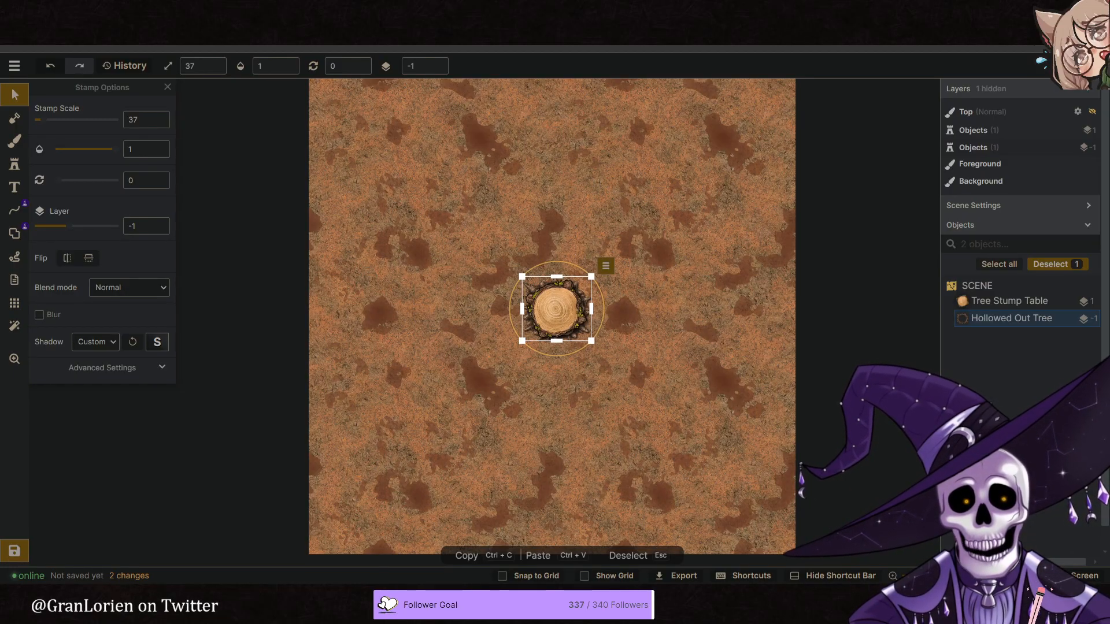
{"action": "left_click", "coordinate": [467, 339]}
{"action": "scroll", "coordinate": [563, 335], "scroll_direction": "up", "scroll_amount": 4}
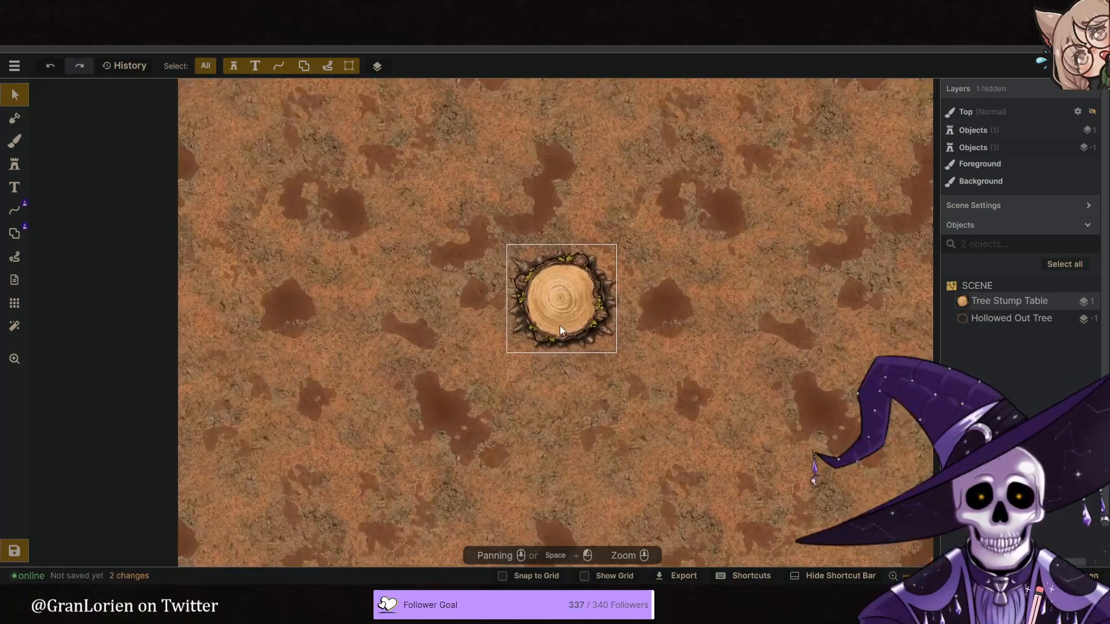
- Set the Tree Stump Table to scale 123 and rotation 340, and set its shadow to None
{"action": "left_click", "coordinate": [521, 337]}
{"action": "scroll", "coordinate": [523, 338], "scroll_direction": "down", "scroll_amount": 3}
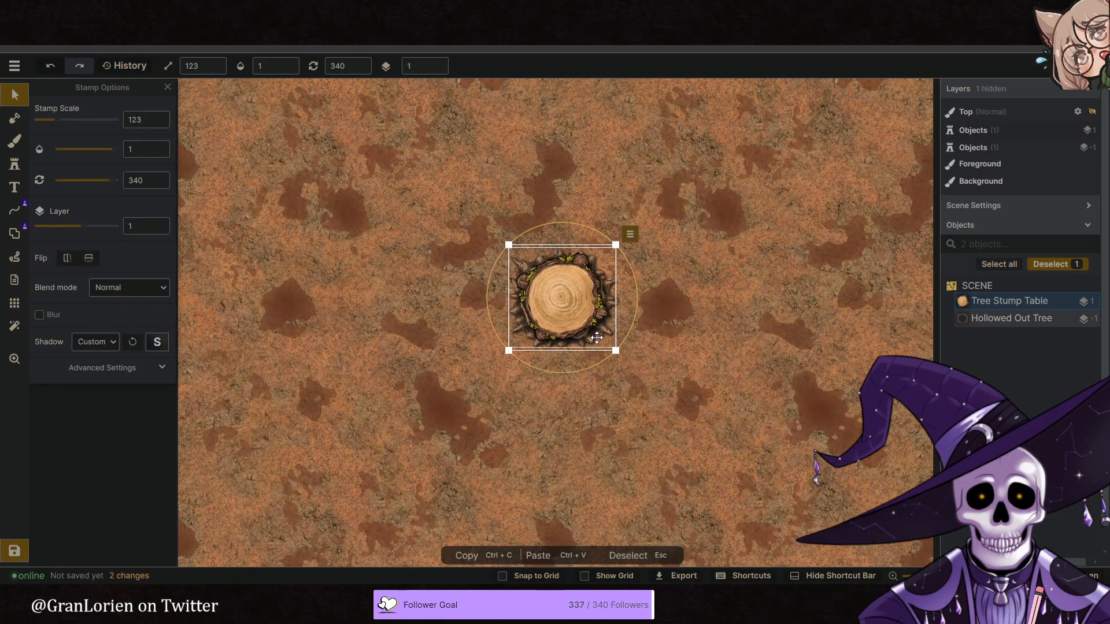
{"action": "left_click", "coordinate": [86, 344]}
{"action": "left_click", "coordinate": [113, 365]}
{"action": "left_click", "coordinate": [411, 387]}
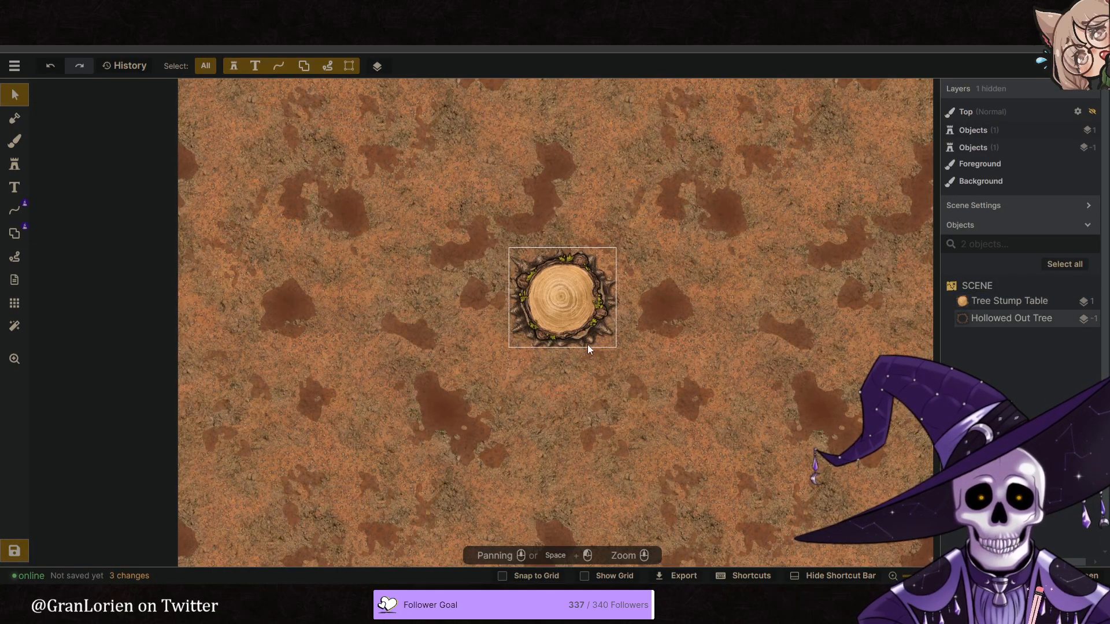
- Rotate the Hollowed Out Tree ring to 326 and nudge it to line up around the stump
{"action": "left_click", "coordinate": [587, 345]}
{"action": "mouse_move", "coordinate": [625, 344]}
{"action": "left_mouse_down"}
{"action": "mouse_move", "coordinate": [583, 359]}
{"action": "mouse_move", "coordinate": [643, 354]}
{"action": "left_mouse_up"}
{"action": "left_click", "coordinate": [1021, 320]}
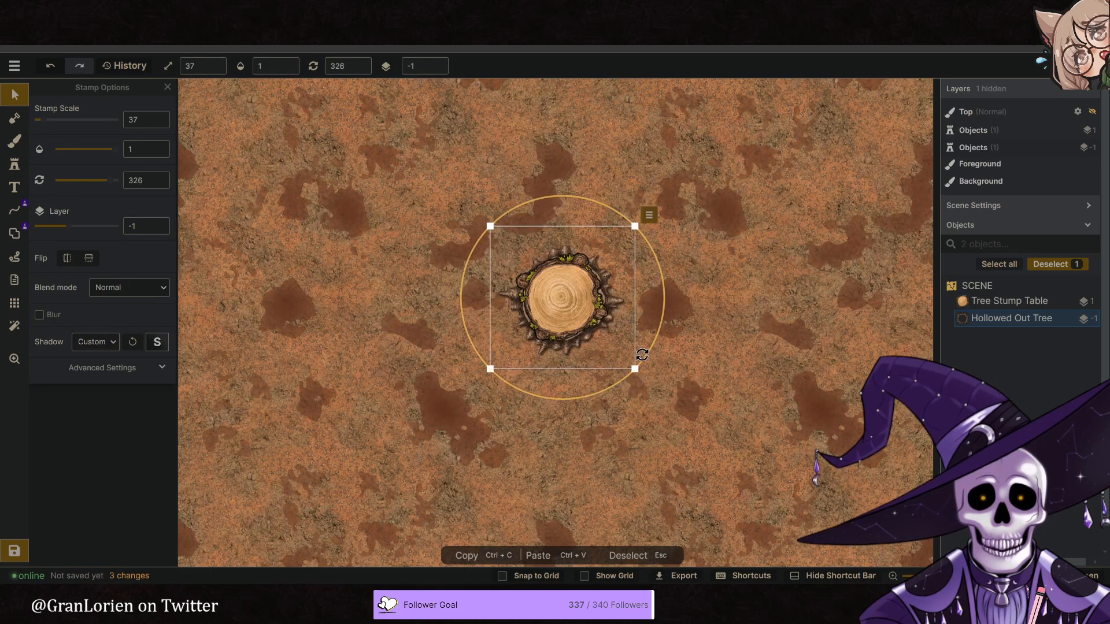
{"action": "left_click_drag", "start_coordinate": [567, 355], "coordinate": [566, 356]}
{"action": "left_click_drag", "start_coordinate": [566, 356], "coordinate": [566, 358]}
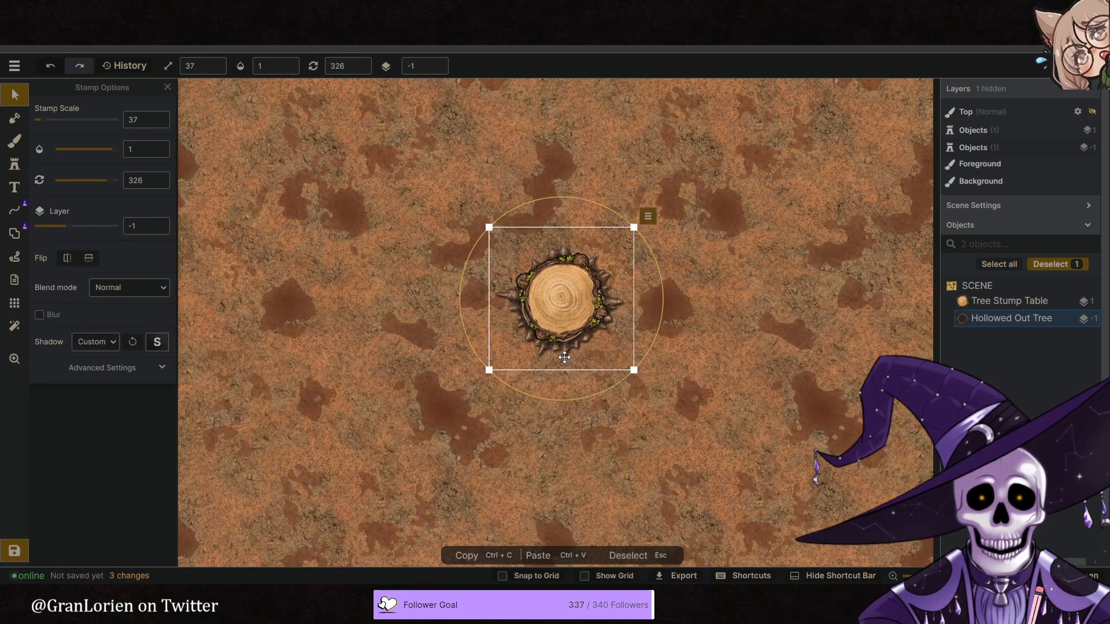
- Set the Hollowed Out Tree ring's saturation to 126
{"action": "left_click", "coordinate": [83, 369]}
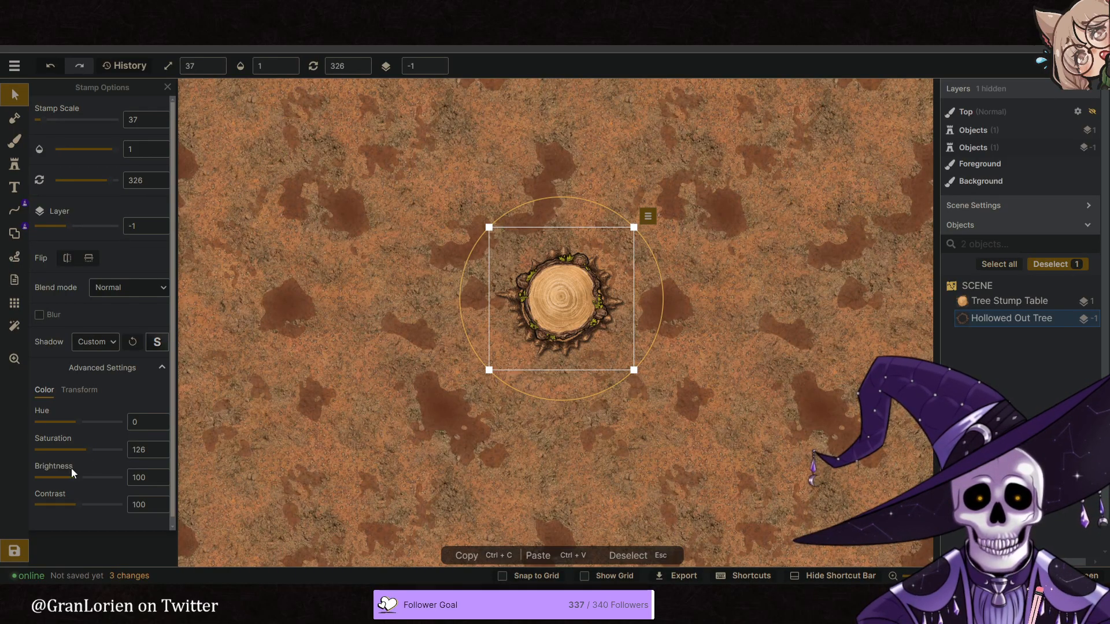
{"action": "scroll", "coordinate": [586, 305], "scroll_direction": "up", "scroll_amount": 2}
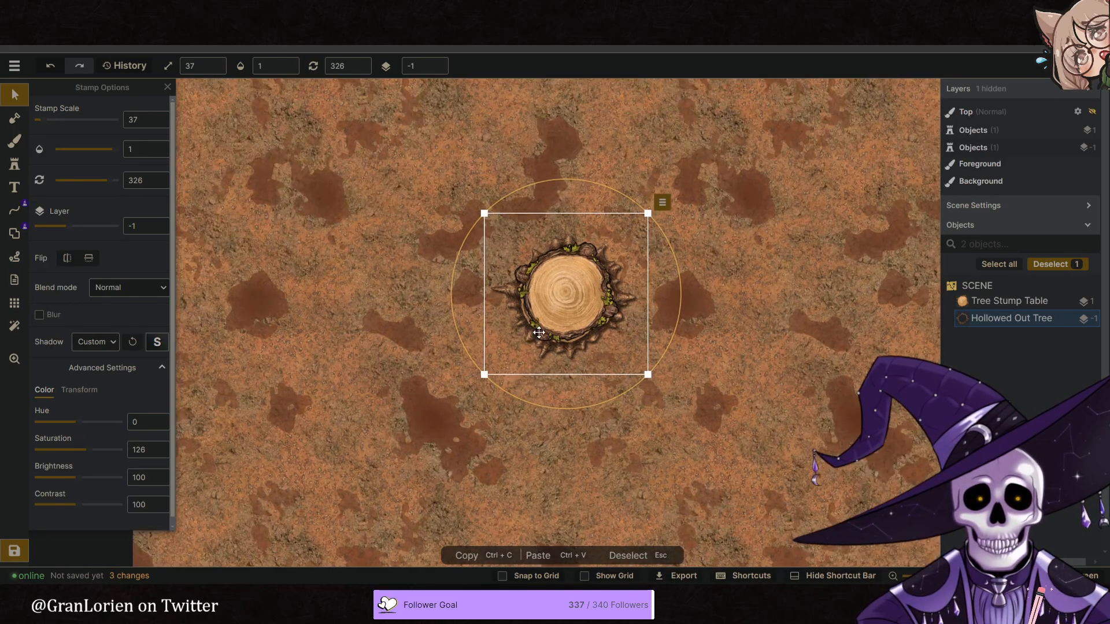
{"action": "scroll", "coordinate": [586, 305], "scroll_direction": "up", "scroll_amount": 1}
- Set the Tree Stump Table's saturation to 94, scale to 124 and rotation to 238, and recentre it in the ring
{"action": "left_click", "coordinate": [1008, 301]}
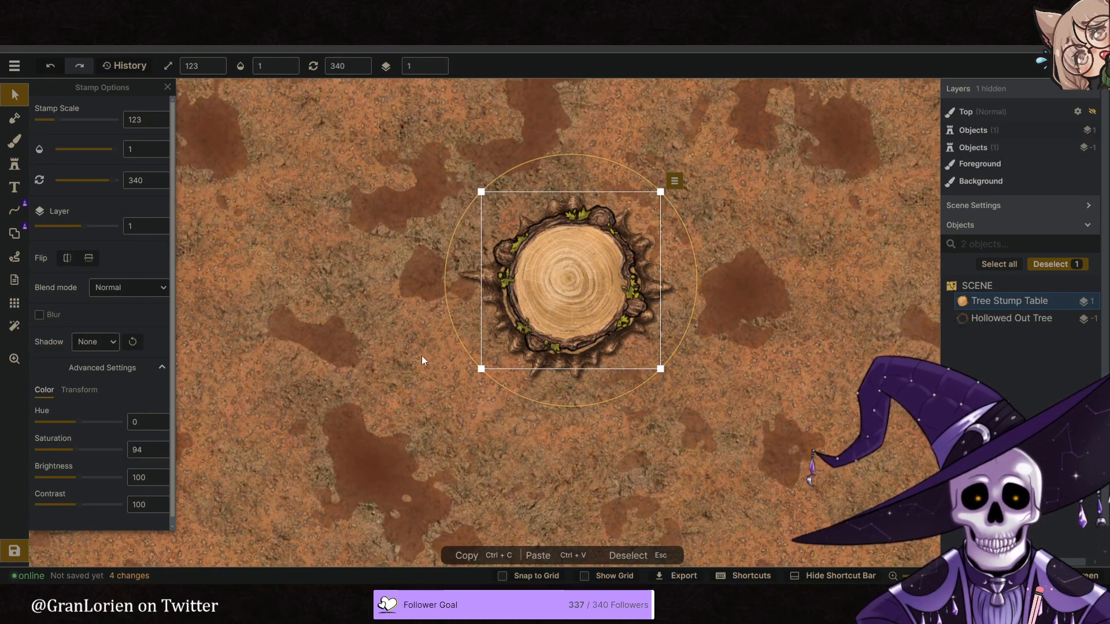
{"action": "left_click_drag", "start_coordinate": [673, 358], "coordinate": [565, 283]}
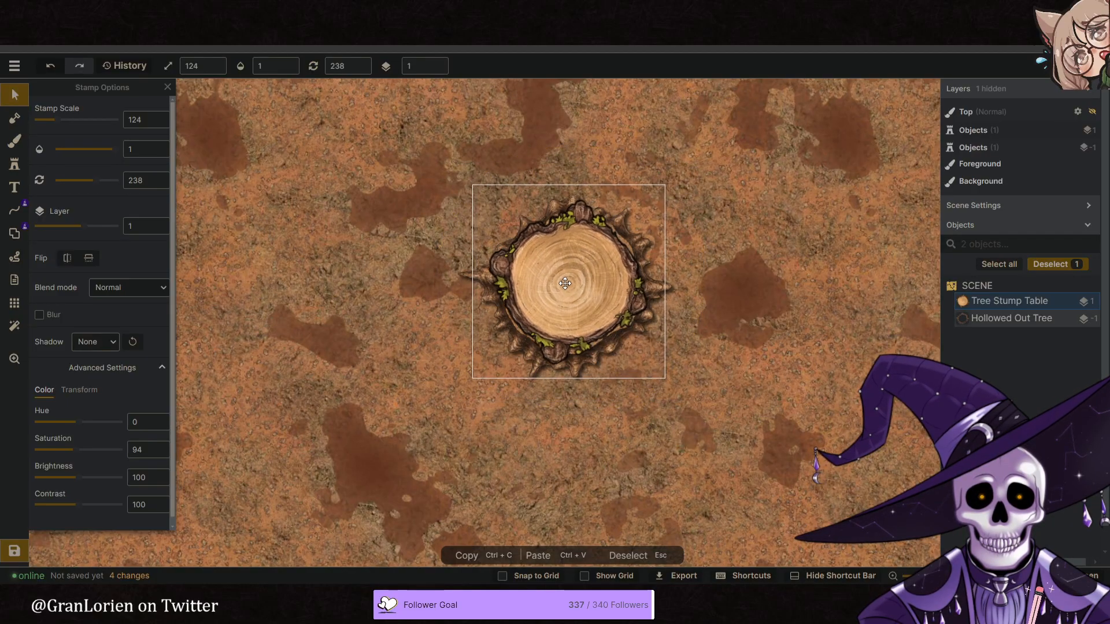
{"action": "left_click", "coordinate": [307, 371]}
{"action": "scroll", "coordinate": [400, 347], "scroll_direction": "down", "scroll_amount": 3}
{"action": "scroll", "coordinate": [486, 324], "scroll_direction": "down", "scroll_amount": 3}
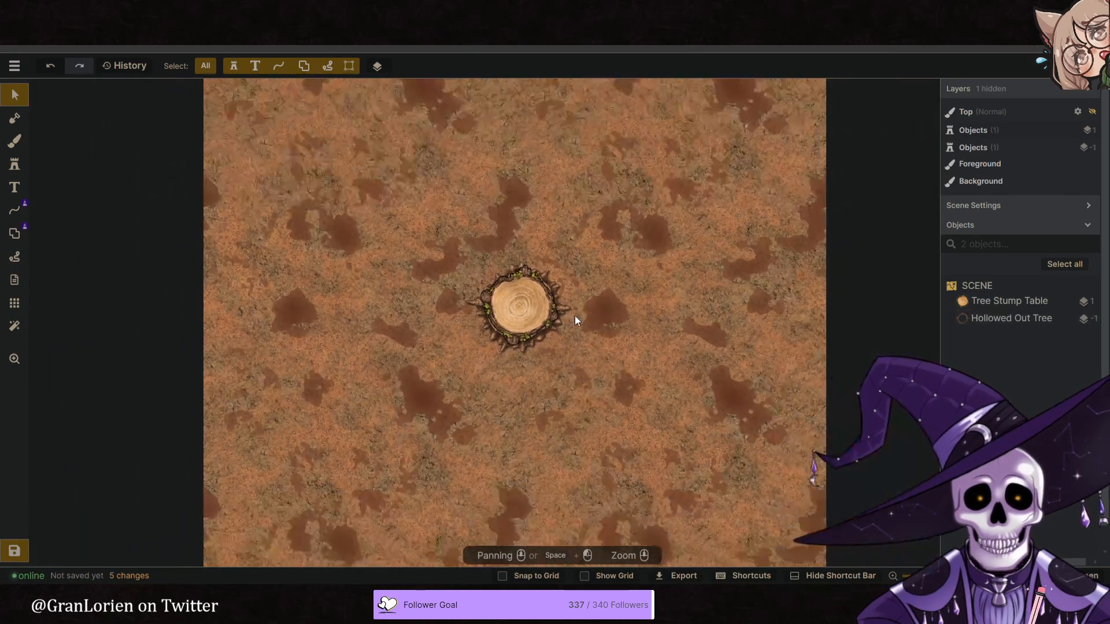
- Move the stump and its Hollowed Out Tree ring together into the left half of the map
{"action": "left_click_drag", "start_coordinate": [426, 240], "coordinate": [594, 364]}
{"action": "left_click_drag", "start_coordinate": [538, 322], "coordinate": [414, 312]}
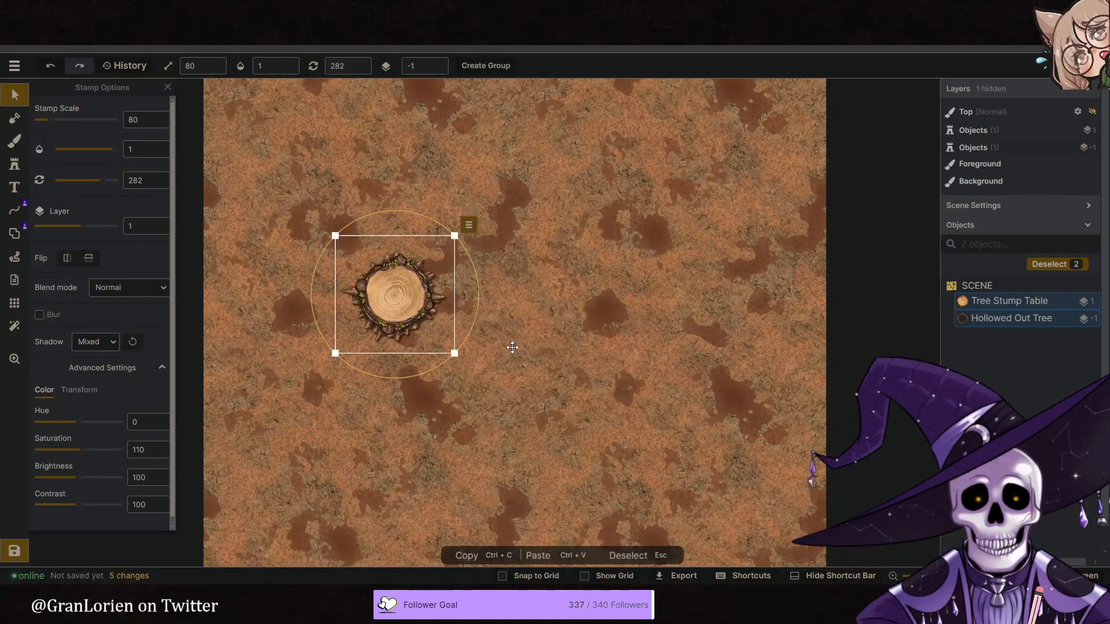
{"action": "key", "text": "Escape"}
- Duplicate the stump with its ring and place the copy level with the original in the right half of the map
{"action": "left_click_drag", "start_coordinate": [311, 229], "coordinate": [456, 354]}
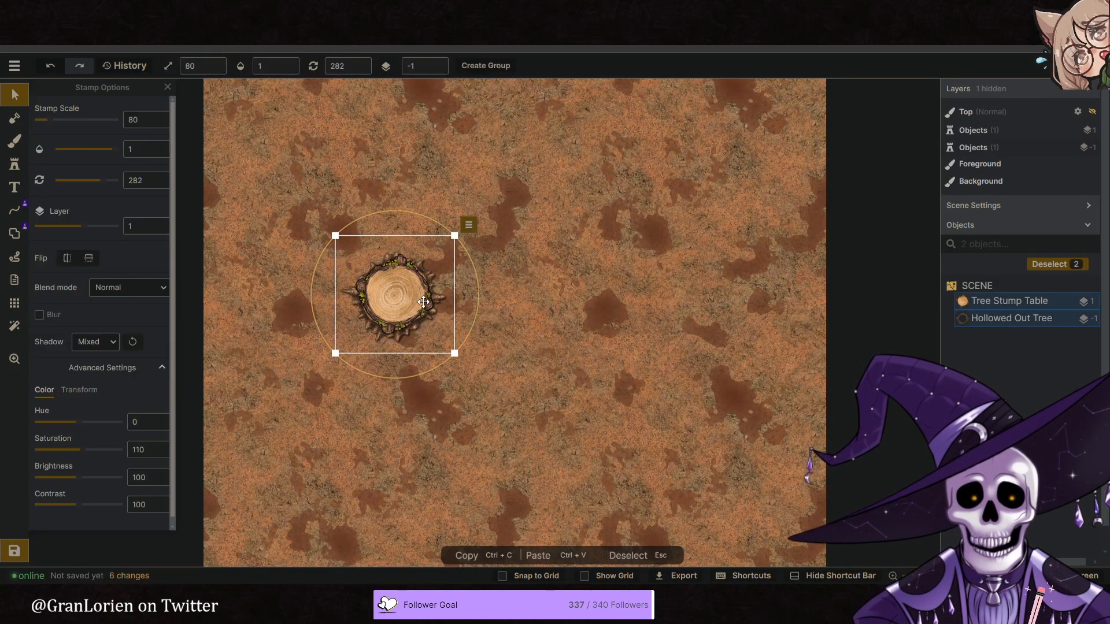
{"action": "right_click", "coordinate": [466, 237]}
{"action": "left_click", "coordinate": [491, 312]}
{"action": "left_click_drag", "start_coordinate": [540, 298], "coordinate": [682, 283]}
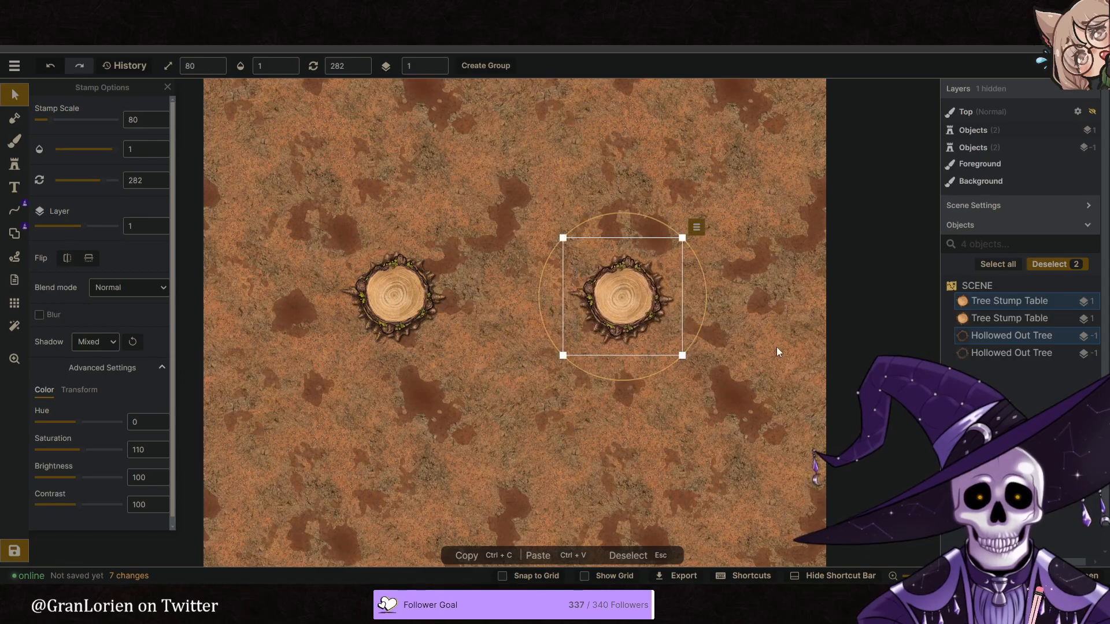
- Delete the Hollowed Out Tree ring from the duplicated stump
{"action": "left_click", "coordinate": [1005, 355]}
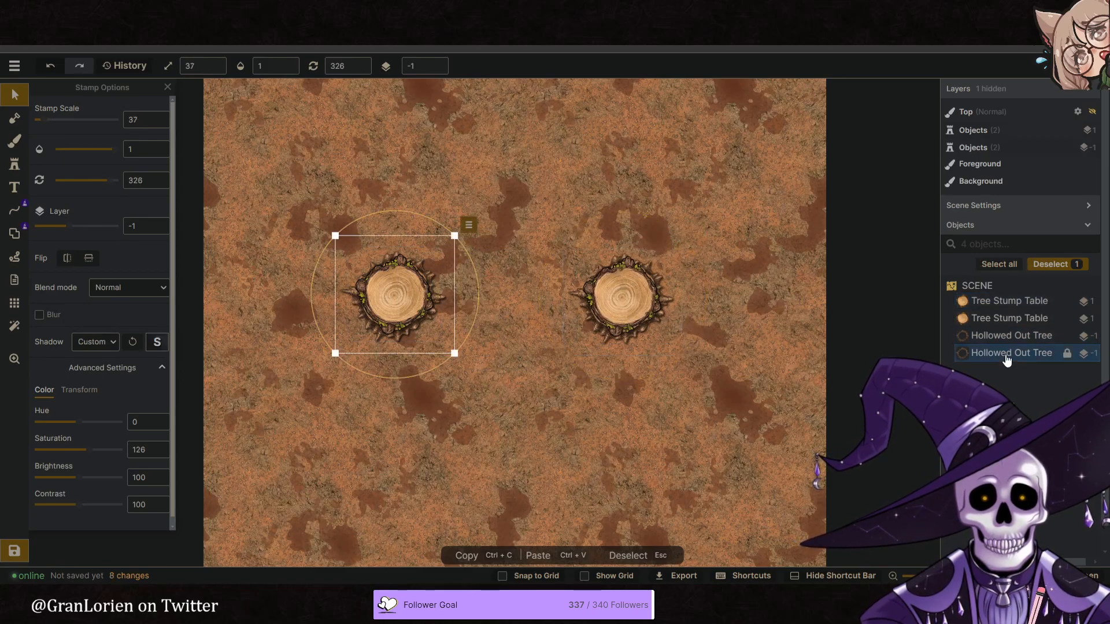
{"action": "left_click", "coordinate": [1000, 337]}
{"action": "key", "text": "Delete"}
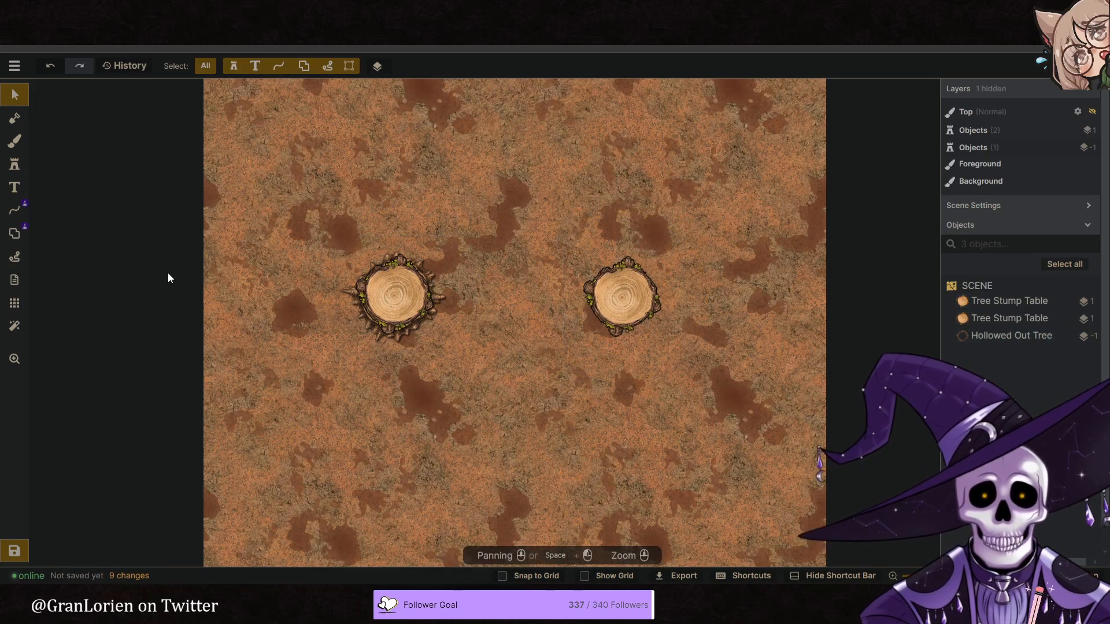
- Place the Big Tree roots stamp from Epic Stamps beneath the duplicated stump on layer -1 at scale 48
{"action": "left_click", "coordinate": [15, 164]}
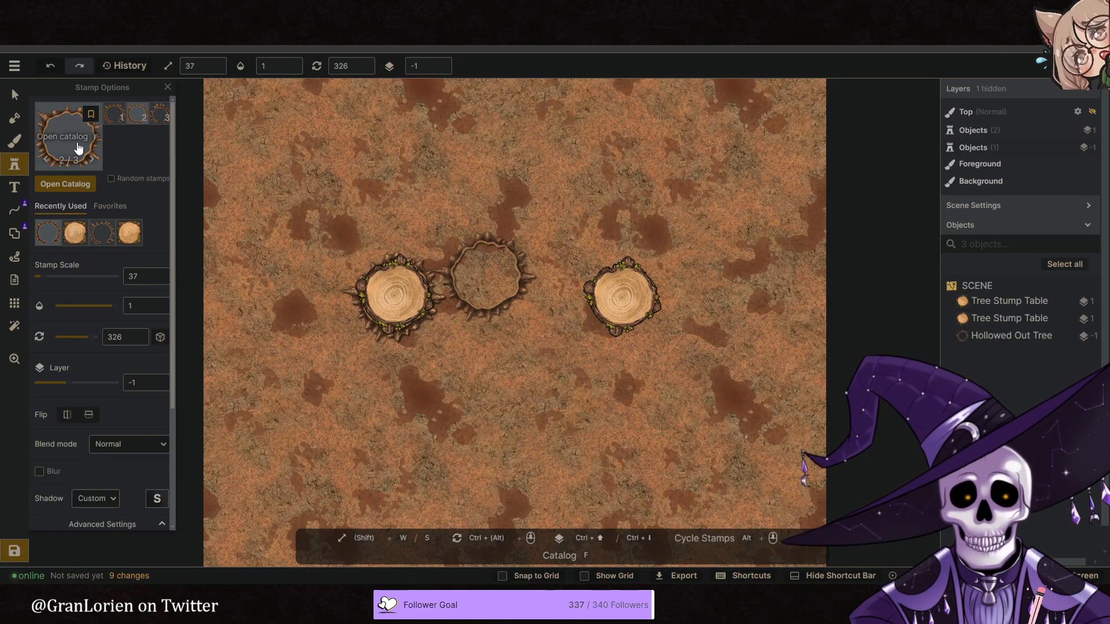
{"action": "left_click", "coordinate": [79, 148]}
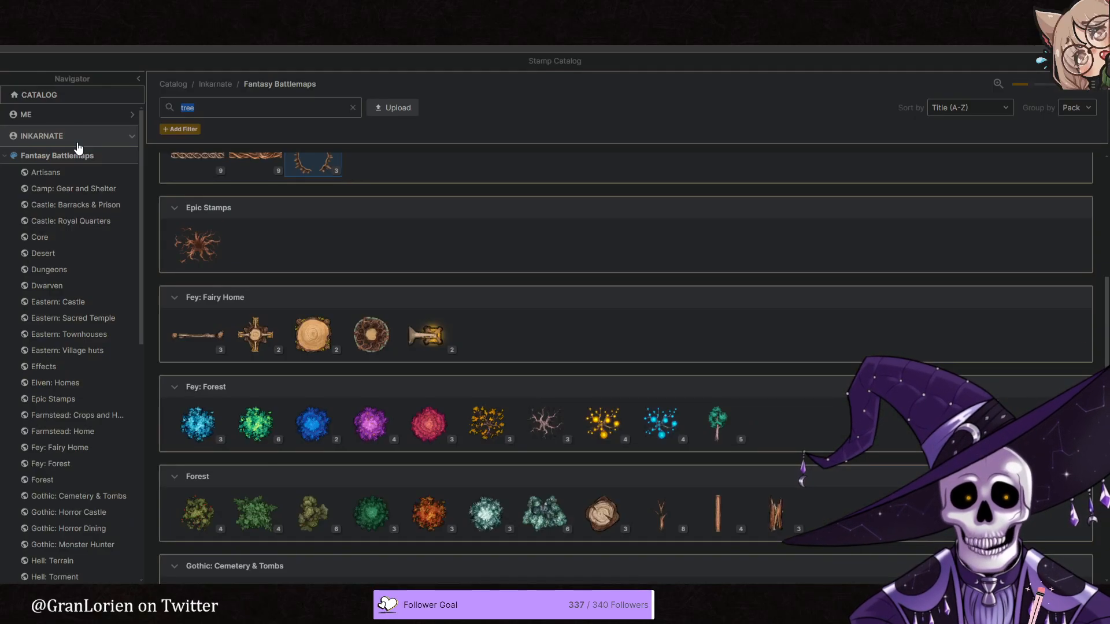
{"action": "left_click", "coordinate": [227, 256]}
{"action": "left_click", "coordinate": [617, 296]}
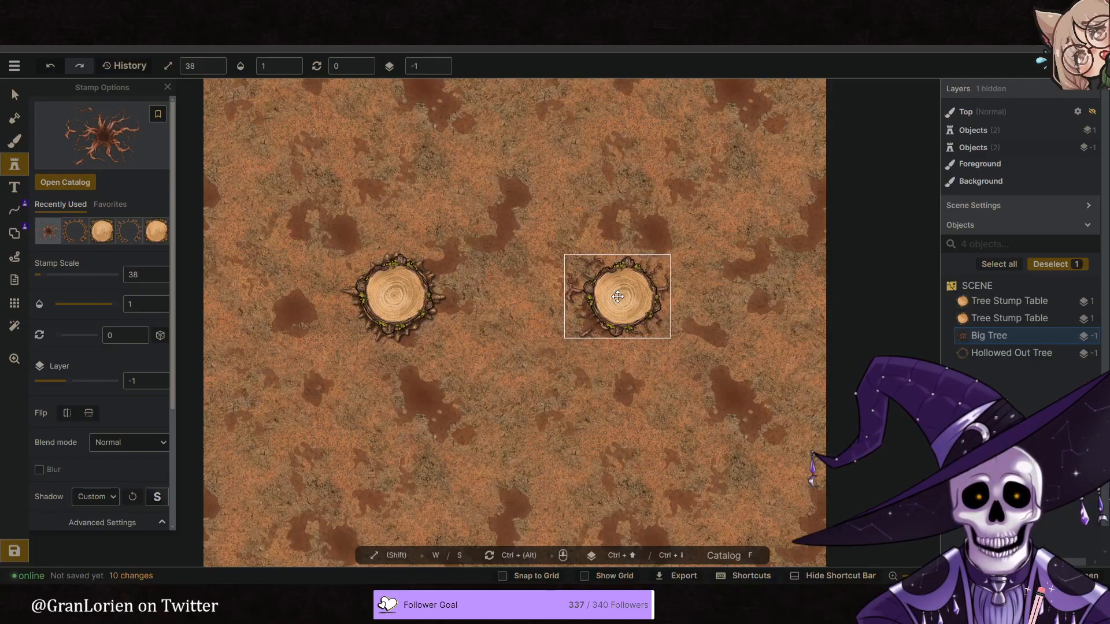
{"action": "key", "text": "w"}
{"action": "key", "text": "w"}
{"action": "key", "text": "w"}
{"action": "key", "text": "w"}
{"action": "key", "text": "w"}
{"action": "key", "text": "w"}
{"action": "key", "text": "w"}
{"action": "key", "text": "w"}
{"action": "key", "text": "w"}
{"action": "key", "text": "w"}
{"action": "key", "text": "w"}
{"action": "key", "text": "s"}
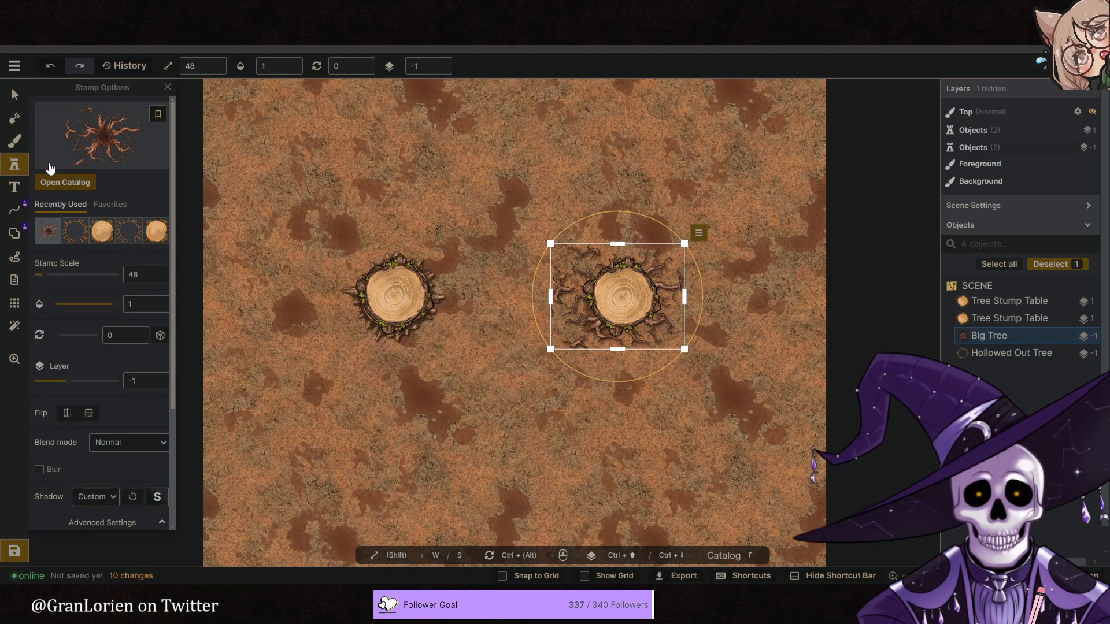
- Try the third variant of the cut tree stump from the Forest stamps
{"action": "key", "text": "f"}
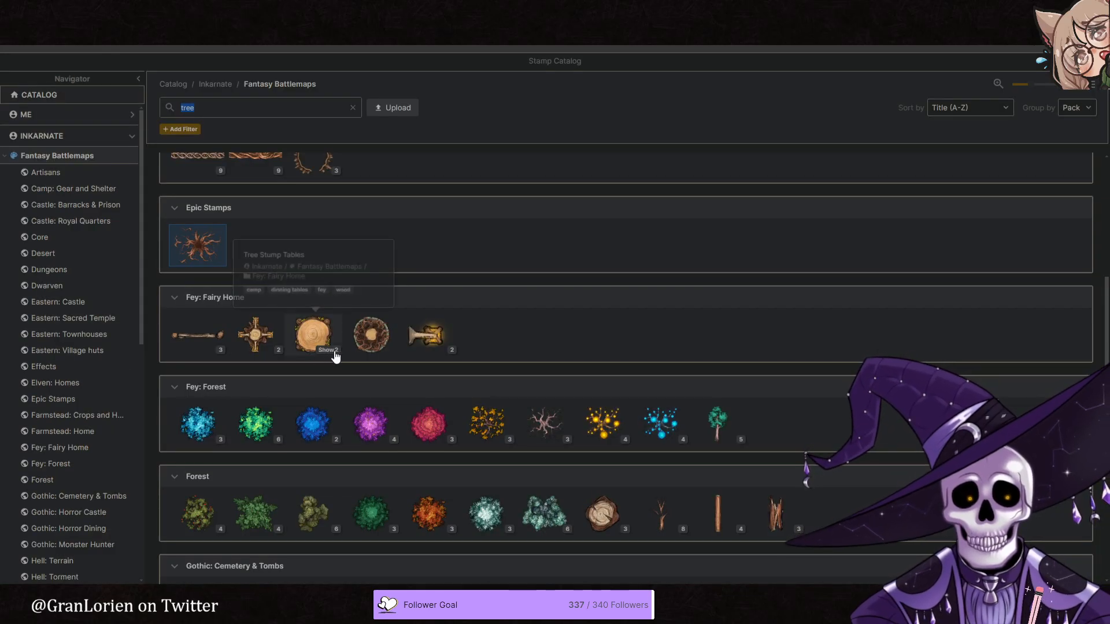
{"action": "scroll", "coordinate": [369, 357], "scroll_direction": "down", "scroll_amount": 2}
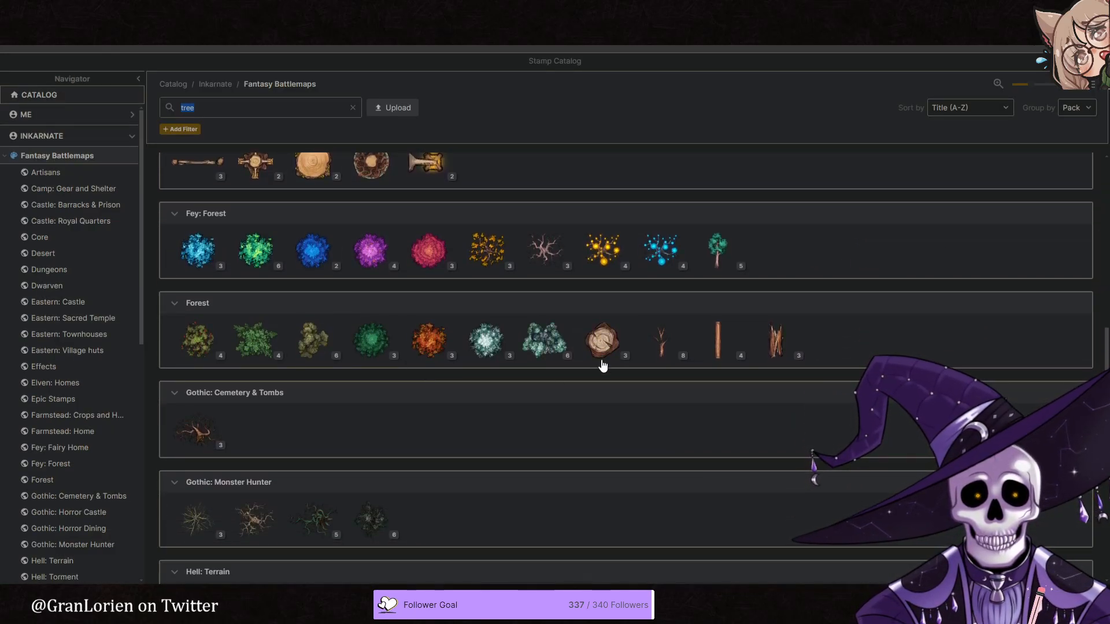
{"action": "left_click", "coordinate": [602, 340]}
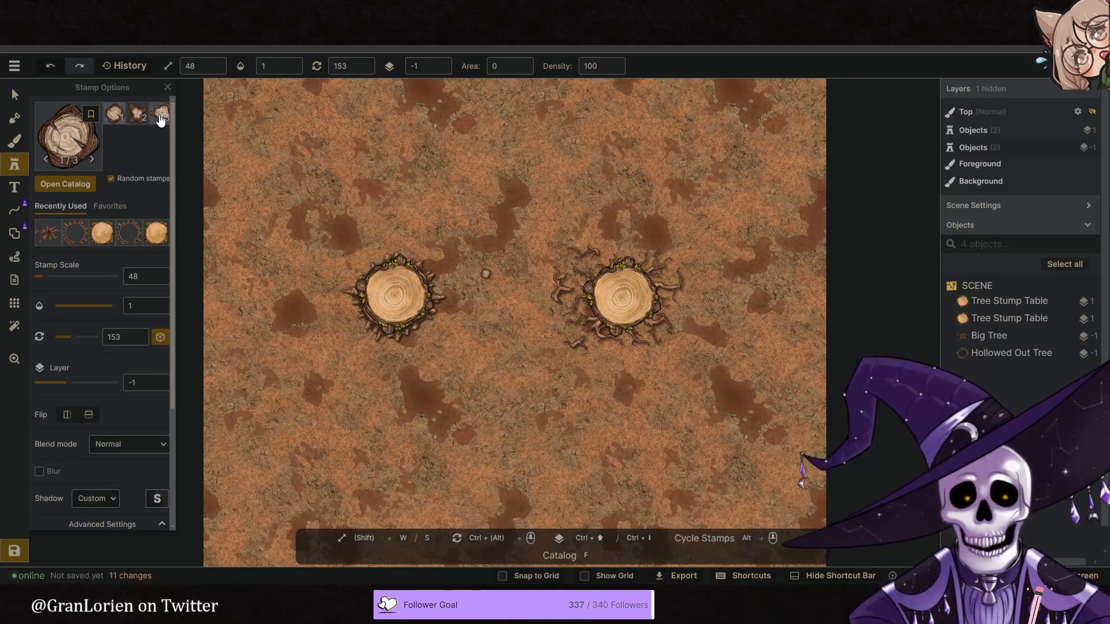
{"action": "left_click", "coordinate": [160, 116]}
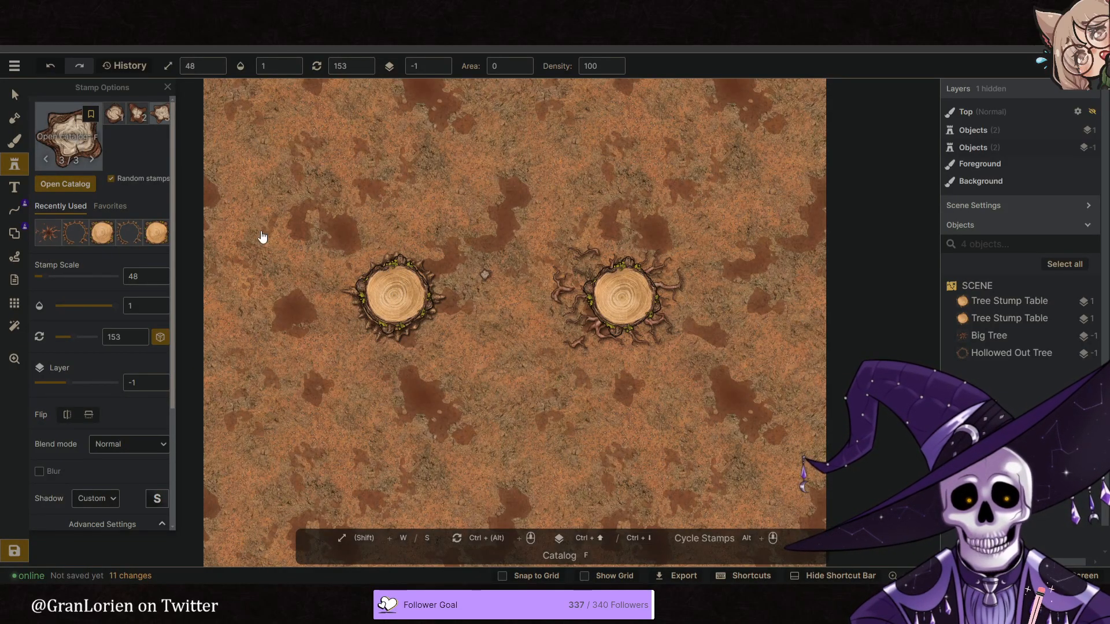
- Check the tree stamps against the clearing reference and choose the fourth of the six green leafy canopy variants
{"action": "key", "text": "f"}
{"action": "scroll", "coordinate": [456, 361], "scroll_direction": "down", "scroll_amount": 7}
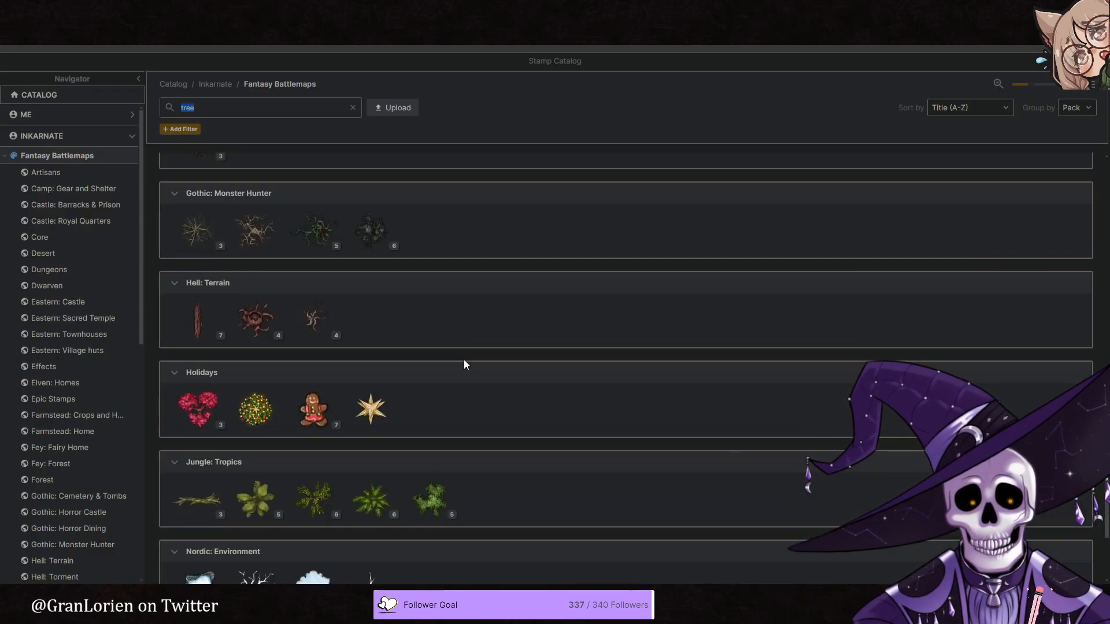
{"action": "scroll", "coordinate": [464, 363], "scroll_direction": "up", "scroll_amount": 7}
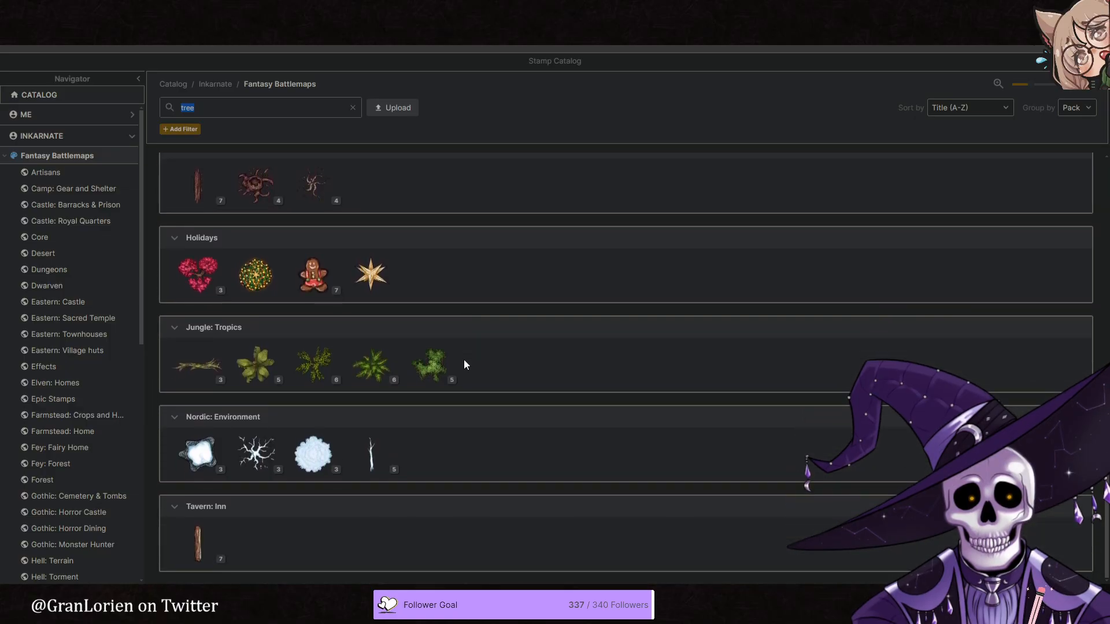
{"action": "scroll", "coordinate": [457, 353], "scroll_direction": "down", "scroll_amount": 3}
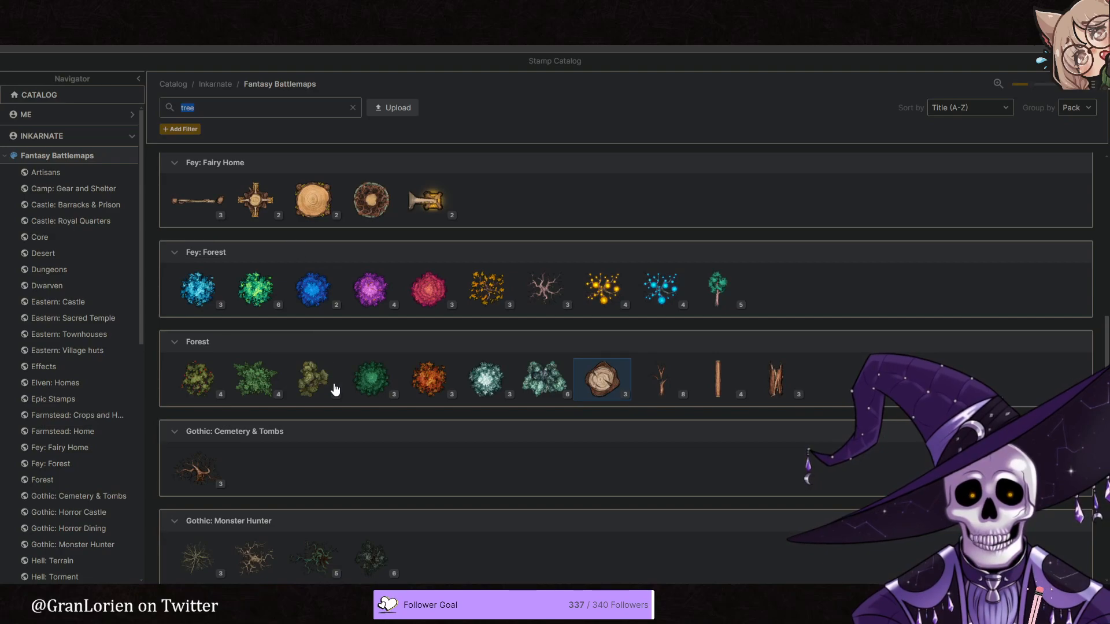
{"action": "left_click", "coordinate": [335, 390]}
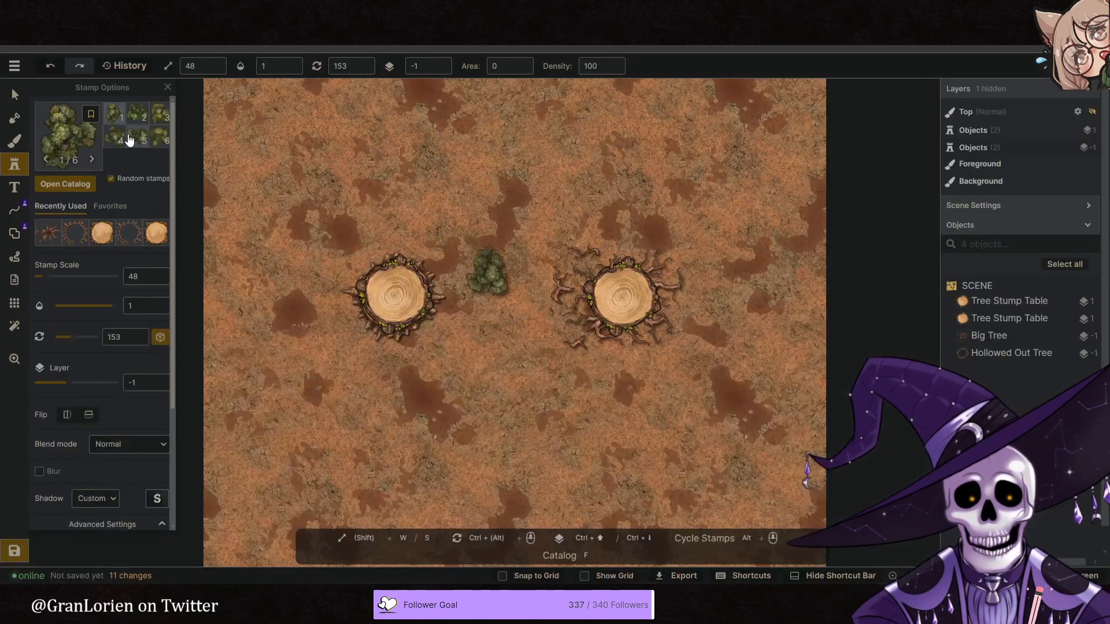
{"action": "left_click", "coordinate": [116, 138]}
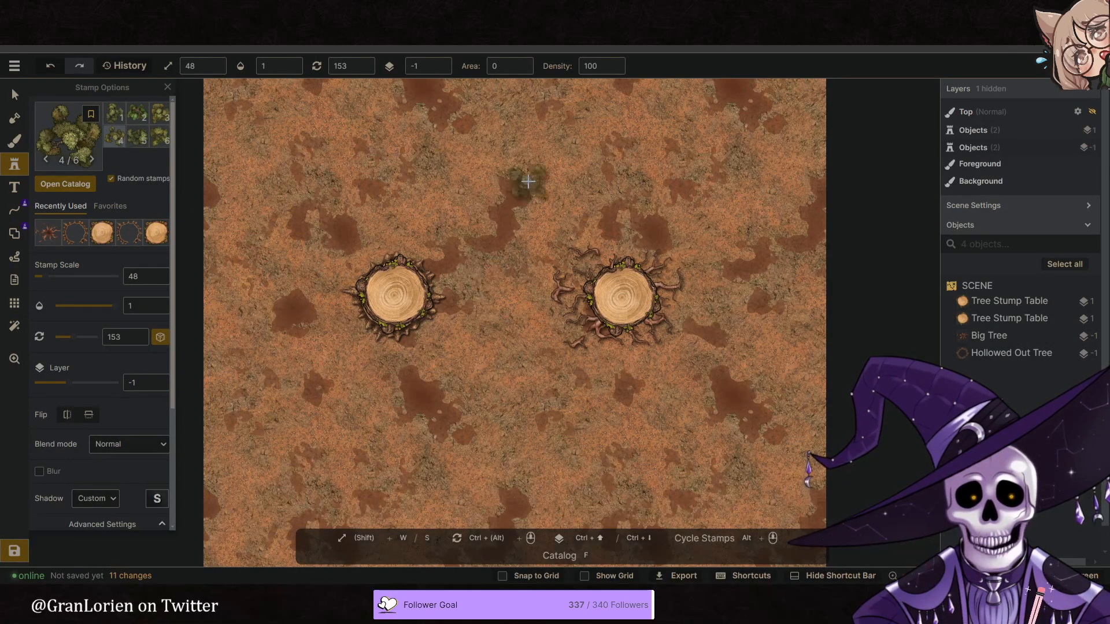
- Place a Thick Old Tree canopy stamp on layer -1, enlarge it to scale 236 and move it to the map's upper-right area
{"action": "left_click", "coordinate": [607, 173]}
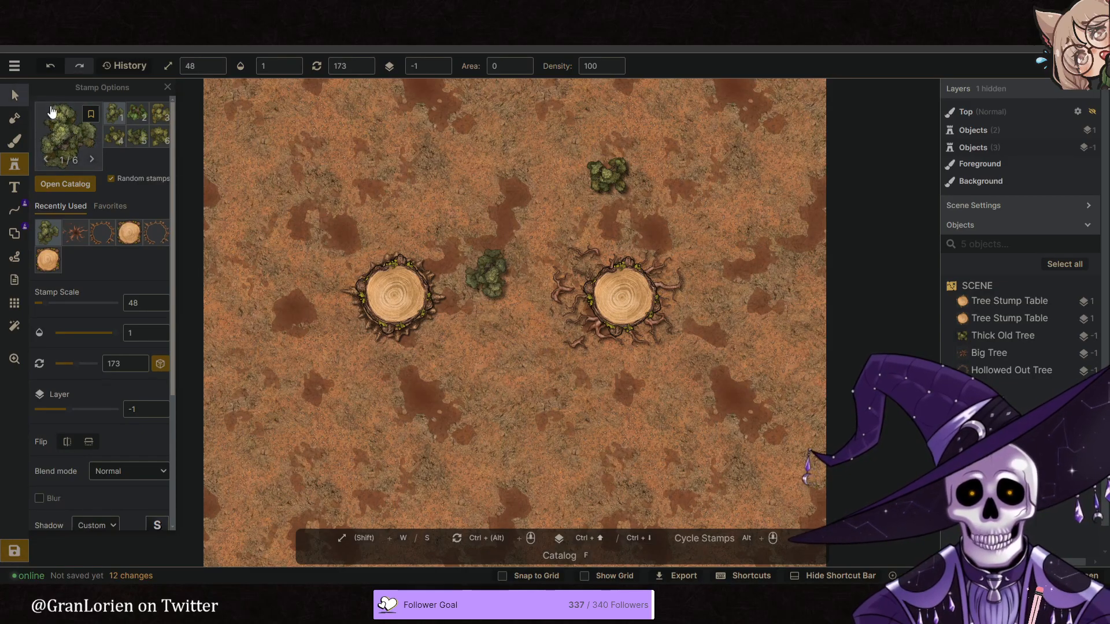
{"action": "left_click", "coordinate": [19, 98]}
{"action": "scroll", "coordinate": [475, 278], "scroll_direction": "down", "scroll_amount": 3}
{"action": "left_click_drag", "start_coordinate": [590, 224], "coordinate": [786, 333]}
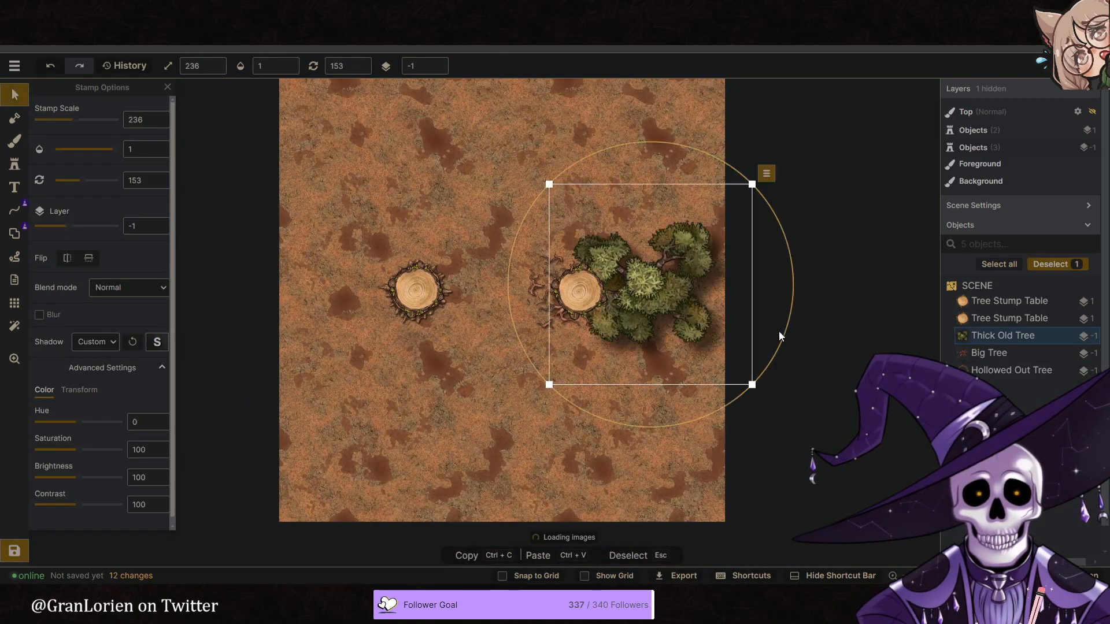
{"action": "left_click_drag", "start_coordinate": [667, 306], "coordinate": [631, 172]}
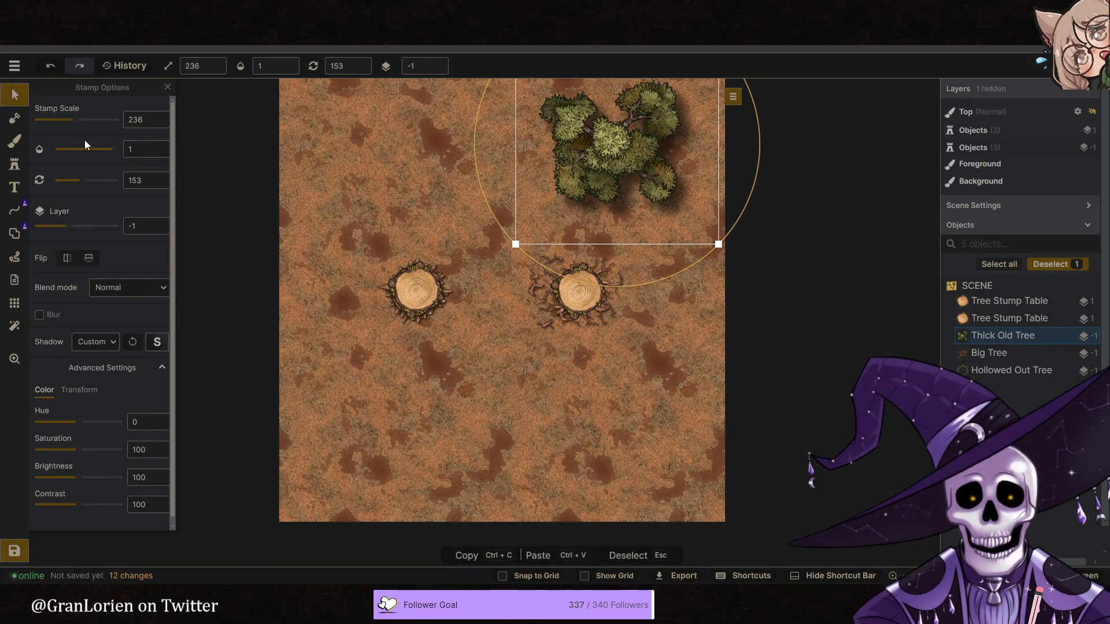
{"action": "left_click", "coordinate": [16, 95]}
{"action": "left_click", "coordinate": [574, 330]}
- Pull the Big Tree roots out from under the duplicated stump, enlarge them to scale 146 and place them across the map's left edge
{"action": "left_click", "coordinate": [545, 311]}
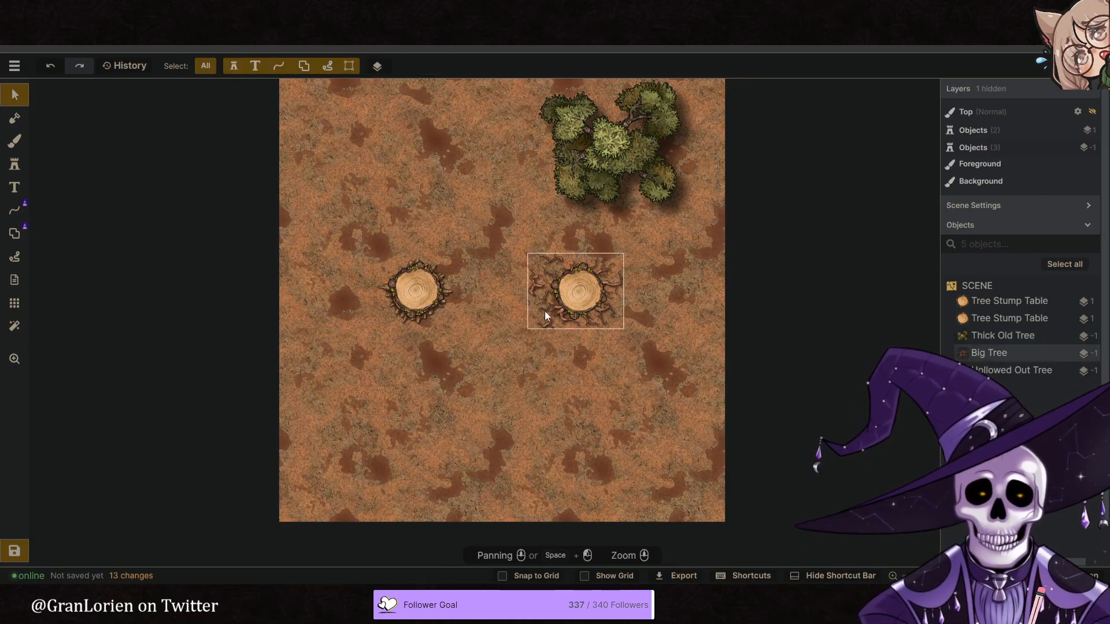
{"action": "left_click_drag", "start_coordinate": [552, 310], "coordinate": [202, 281]}
{"action": "left_click_drag", "start_coordinate": [275, 301], "coordinate": [471, 454]}
{"action": "left_click_drag", "start_coordinate": [358, 352], "coordinate": [241, 270]}
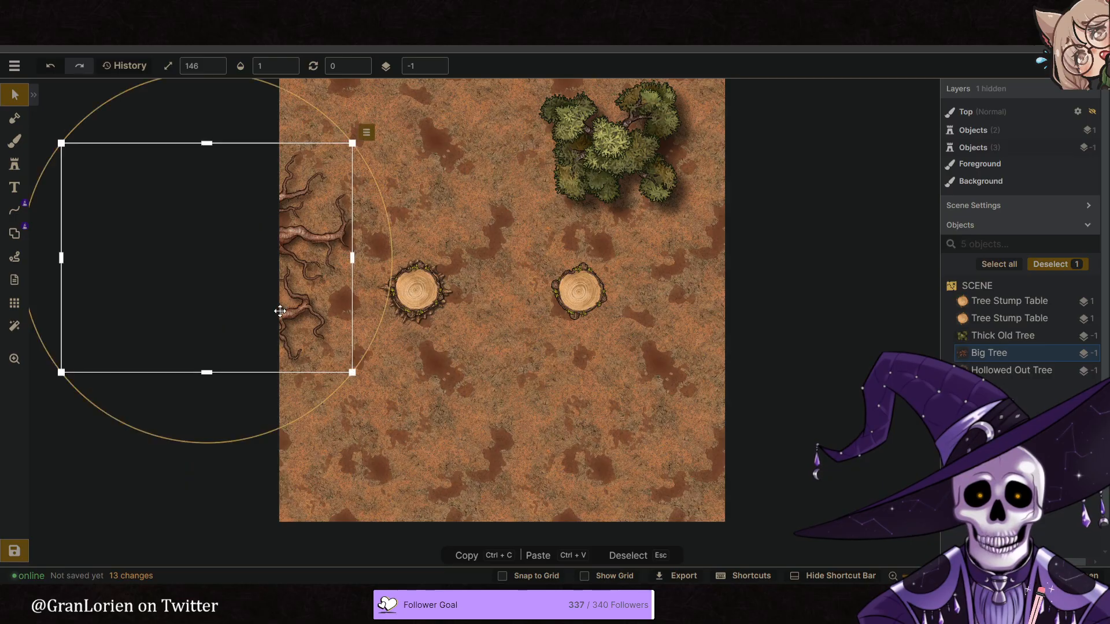
- Delete the duplicated stump and move the remaining stump with its Hollowed Out Tree ring to the middle of the map
{"action": "left_click", "coordinate": [555, 286]}
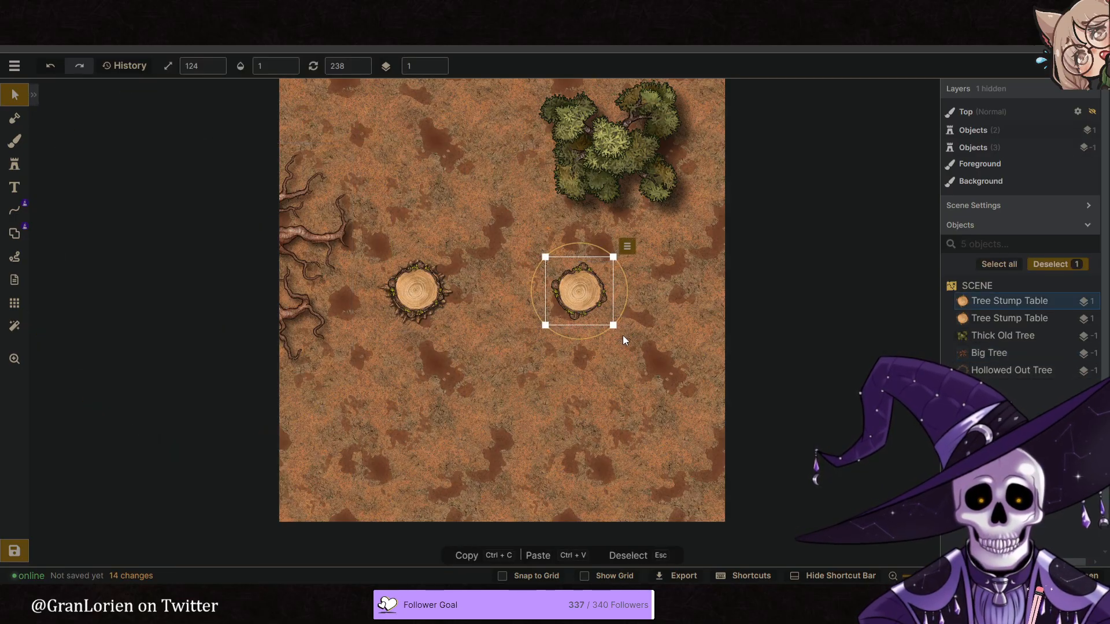
{"action": "key", "text": "Delete"}
{"action": "left_click_drag", "start_coordinate": [475, 329], "coordinate": [403, 285]}
{"action": "left_click_drag", "start_coordinate": [438, 292], "coordinate": [523, 290]}
{"action": "left_click", "coordinate": [540, 360]}
- Move the Thick Old Tree partly over the map's top edge near the upper-right corner and rotate it
{"action": "left_click", "coordinate": [598, 200]}
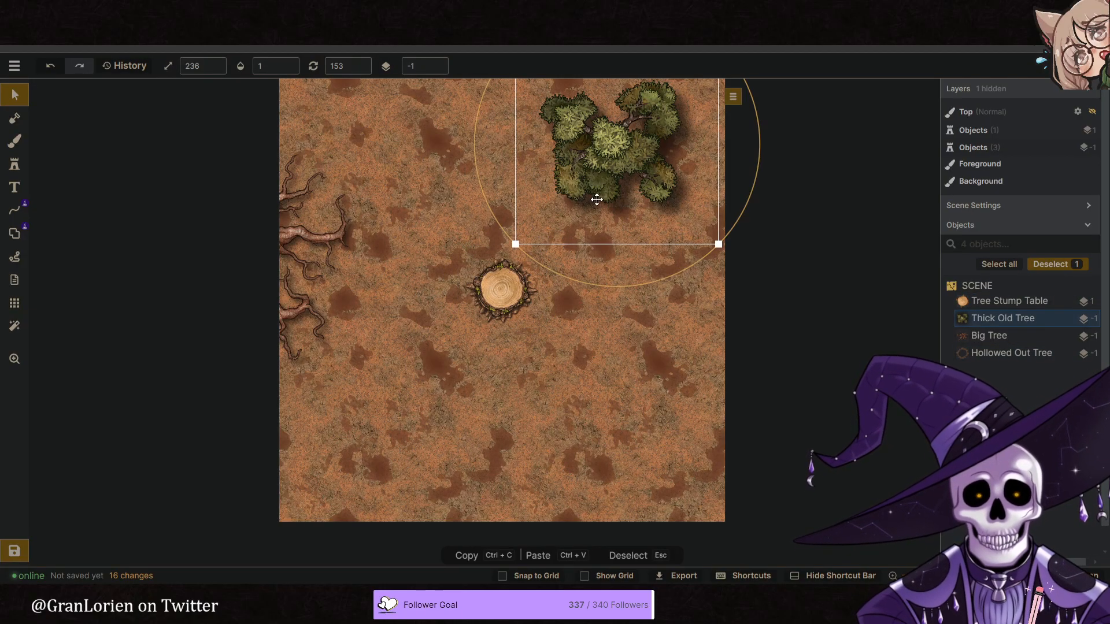
{"action": "middle_click_drag", "start_coordinate": [435, 208], "coordinate": [463, 247]}
{"action": "left_click_drag", "start_coordinate": [683, 204], "coordinate": [705, 155]}
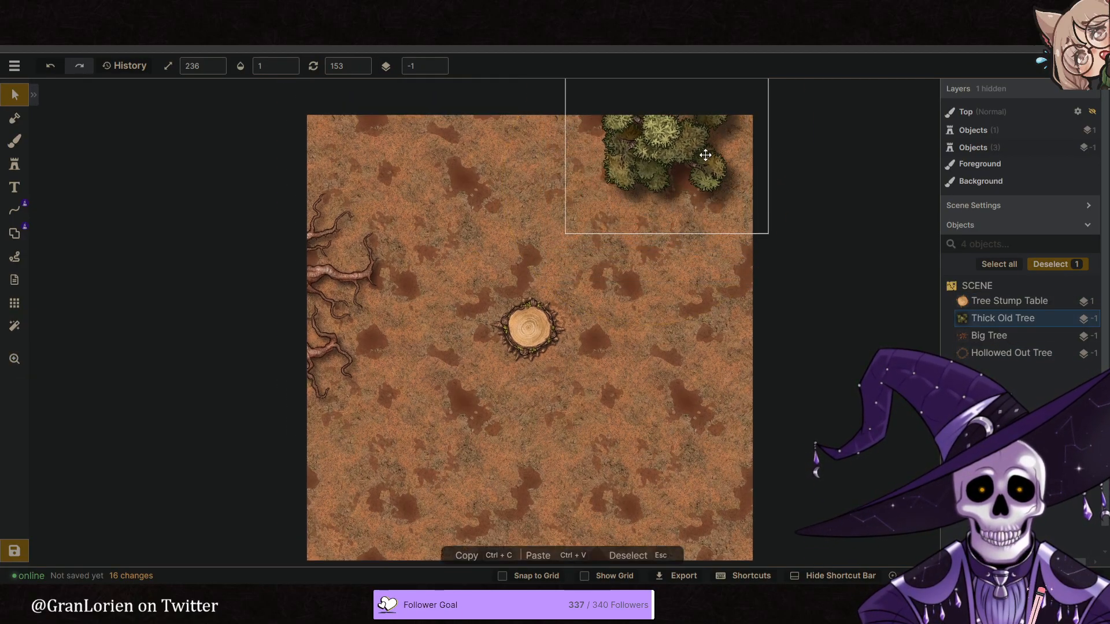
{"action": "left_click_drag", "start_coordinate": [716, 260], "coordinate": [376, 85]}
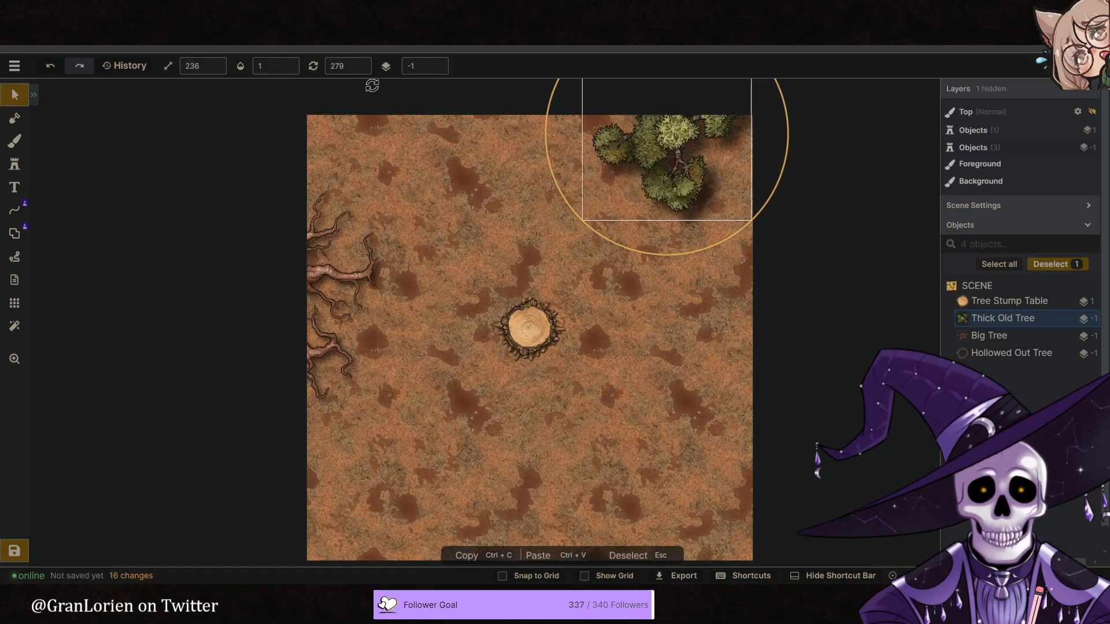
{"action": "left_click_drag", "start_coordinate": [788, 144], "coordinate": [663, 263]}
{"action": "left_click", "coordinate": [686, 313]}
{"action": "middle_click_drag", "start_coordinate": [423, 239], "coordinate": [415, 234]}
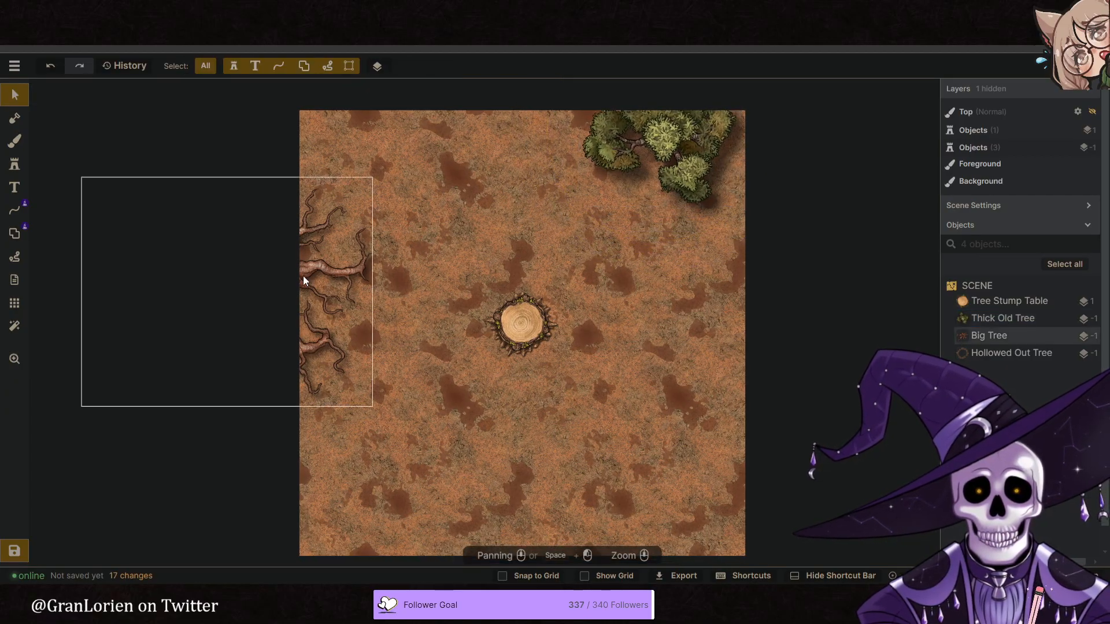
- Rotate the Big Tree roots at the map's left edge to 333 degrees and enlarge them to scale 161
{"action": "left_click", "coordinate": [304, 281]}
{"action": "left_click_drag", "start_coordinate": [292, 324], "coordinate": [323, 356]}
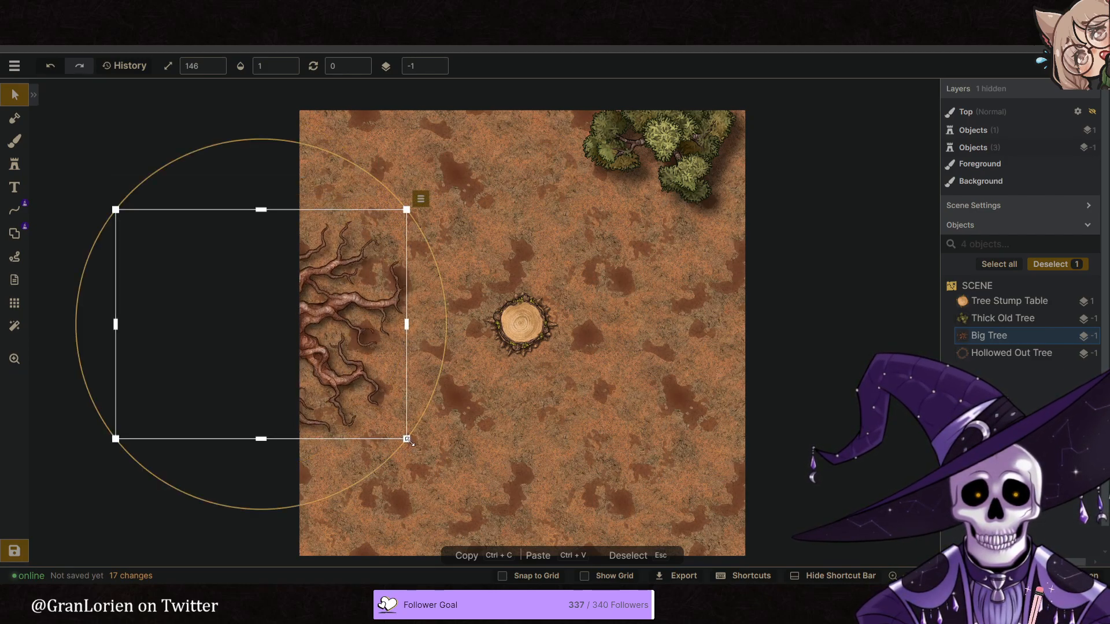
{"action": "left_click_drag", "start_coordinate": [376, 467], "coordinate": [299, 361]}
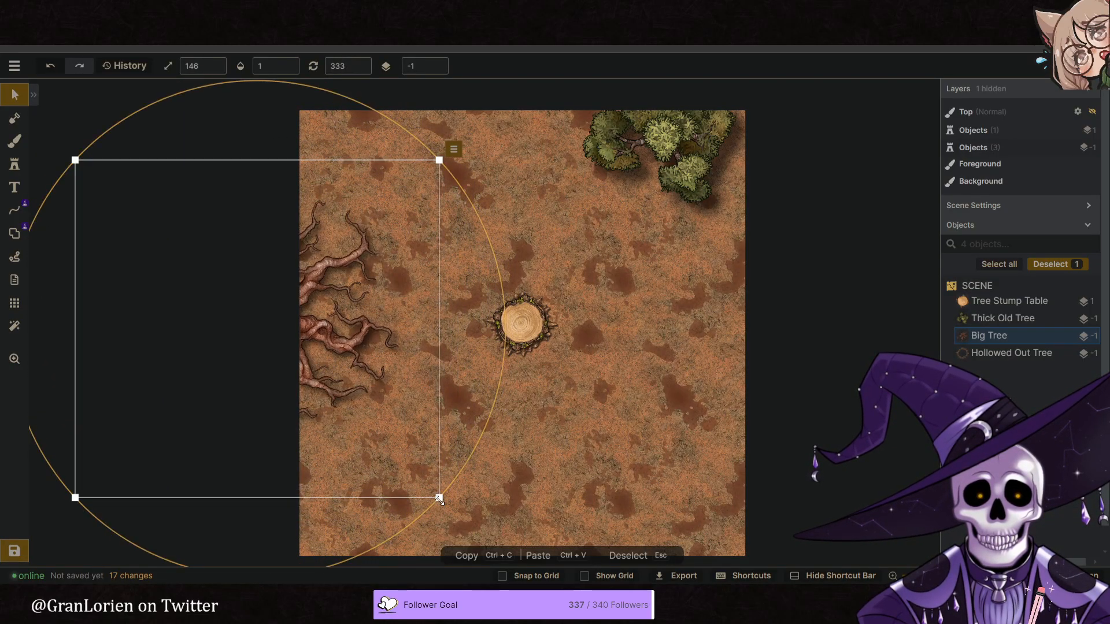
{"action": "left_click_drag", "start_coordinate": [440, 499], "coordinate": [477, 527]}
{"action": "left_click_drag", "start_coordinate": [374, 456], "coordinate": [362, 457]}
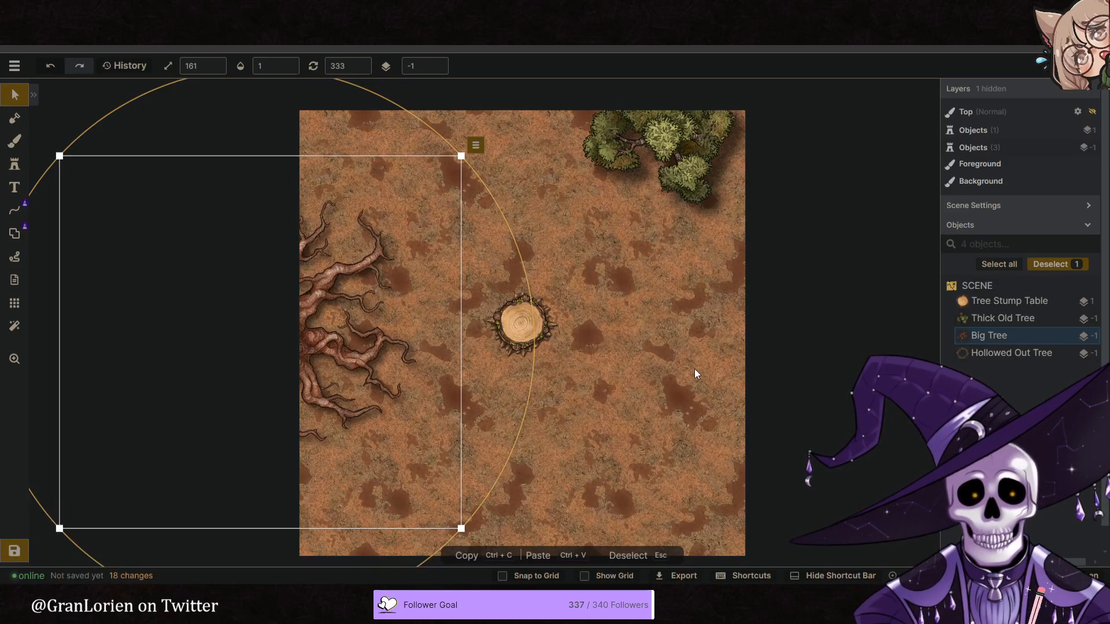
- Check the clearing reference and adjust the central stump together with its Hollowed Out Tree ring, rotating both as one selection
{"action": "left_click", "coordinate": [696, 372]}
{"action": "middle_click_drag", "start_coordinate": [695, 373], "coordinate": [643, 301]}
{"action": "left_click_drag", "start_coordinate": [435, 213], "coordinate": [483, 269]}
{"action": "left_click", "coordinate": [590, 340]}
{"action": "left_click_drag", "start_coordinate": [554, 300], "coordinate": [555, 304]}
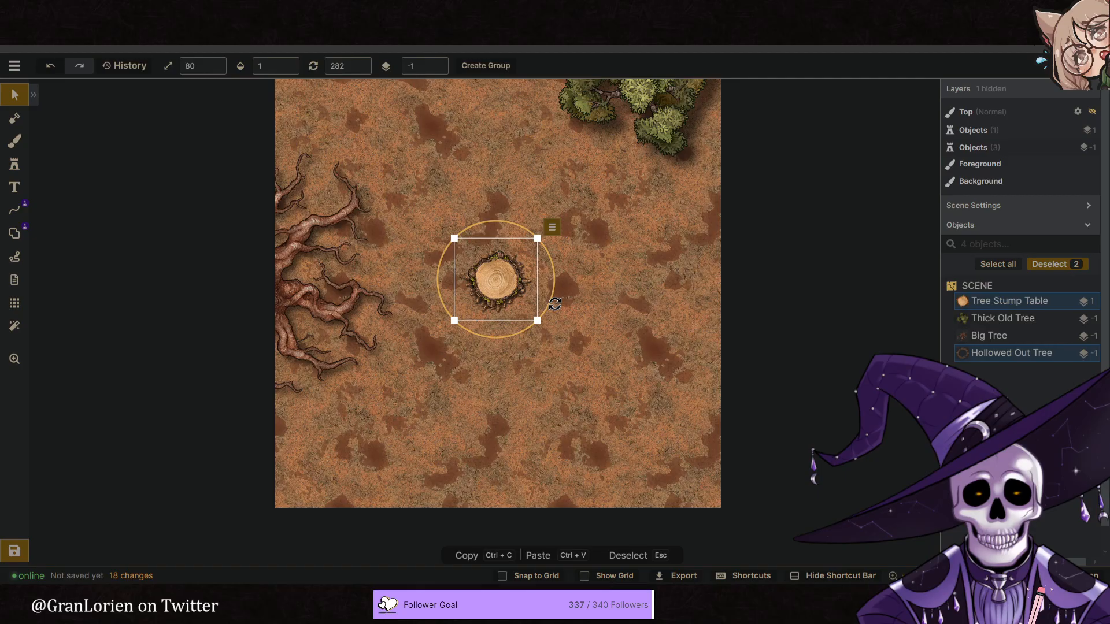
{"action": "left_click", "coordinate": [599, 327]}
{"action": "middle_click_drag", "start_coordinate": [602, 330], "coordinate": [610, 336]}
{"action": "middle_click_drag", "start_coordinate": [463, 156], "coordinate": [460, 208]}
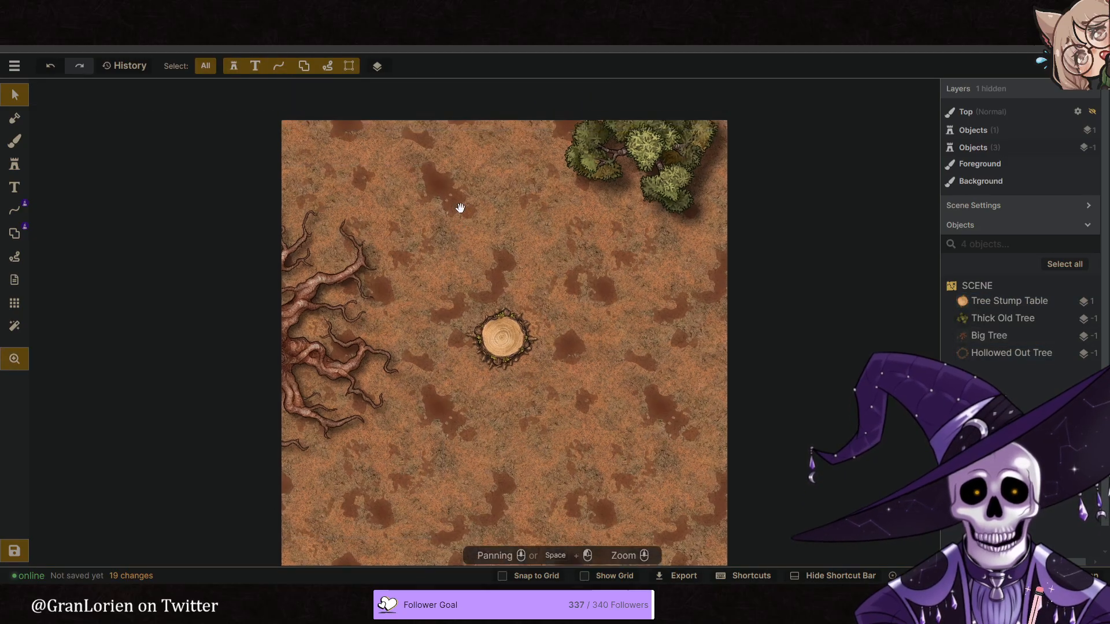
- Shift the Thick Old Tree along the map's top edge, away from the upper-right corner and closer to the middle
{"action": "left_click", "coordinate": [643, 163]}
{"action": "left_click_drag", "start_coordinate": [643, 163], "coordinate": [640, 154]}
{"action": "left_click", "coordinate": [652, 289]}
{"action": "middle_click_drag", "start_coordinate": [653, 292], "coordinate": [653, 228]}
{"action": "middle_click_drag", "start_coordinate": [595, 153], "coordinate": [598, 199]}
{"action": "left_click", "coordinate": [644, 146]}
{"action": "left_click_drag", "start_coordinate": [643, 146], "coordinate": [607, 161]}
{"action": "scroll", "coordinate": [607, 160], "scroll_direction": "down", "scroll_amount": 3}
- Recolor the Big Tree roots at the map's left edge to a brown tone with hue 13 and saturation 86
{"action": "left_click", "coordinate": [310, 318]}
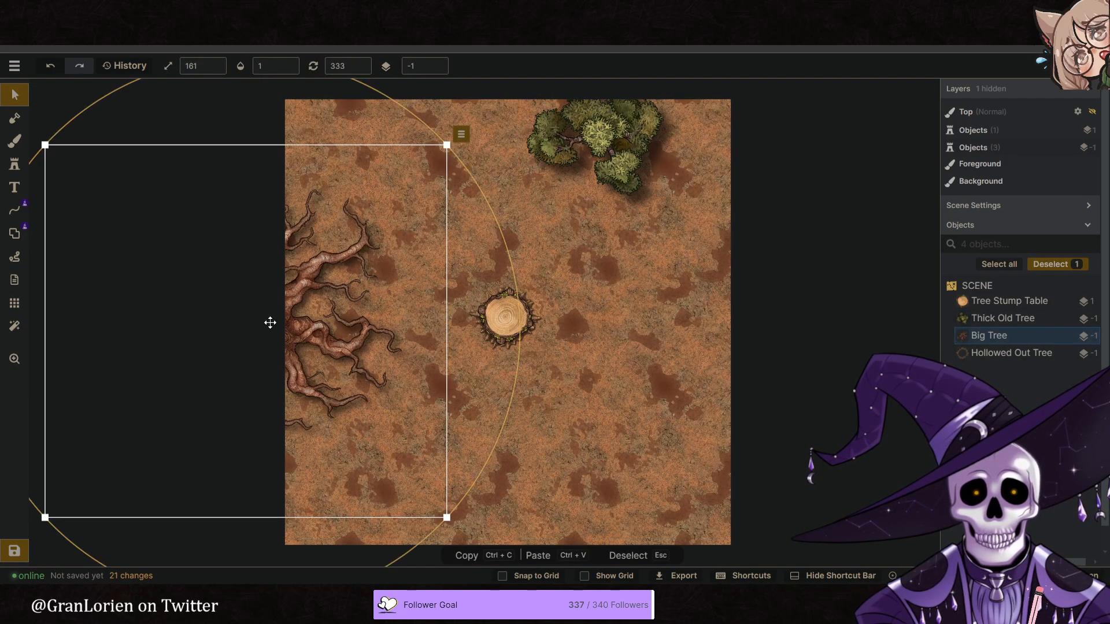
{"action": "left_click", "coordinate": [16, 116]}
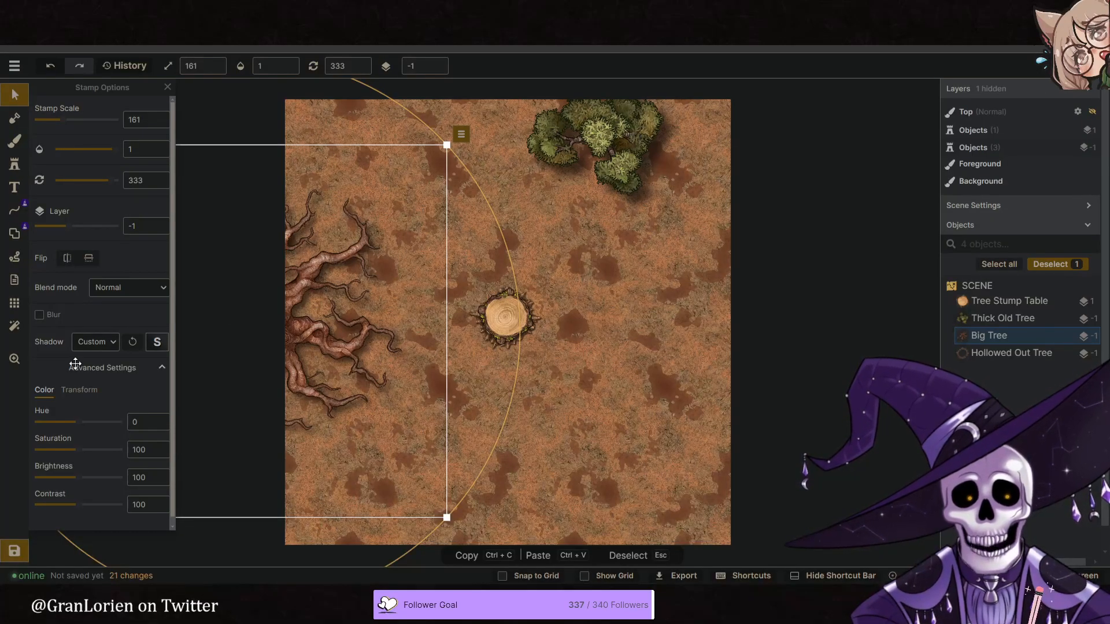
{"action": "scroll", "coordinate": [99, 368], "scroll_direction": "down", "scroll_amount": 1}
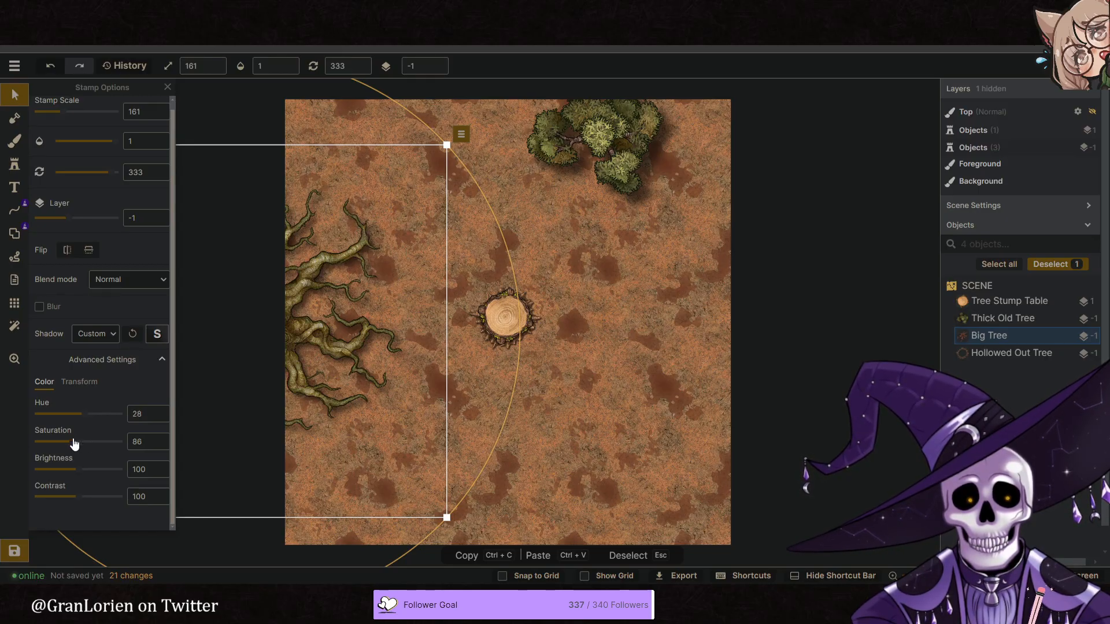
{"action": "left_click", "coordinate": [574, 451]}
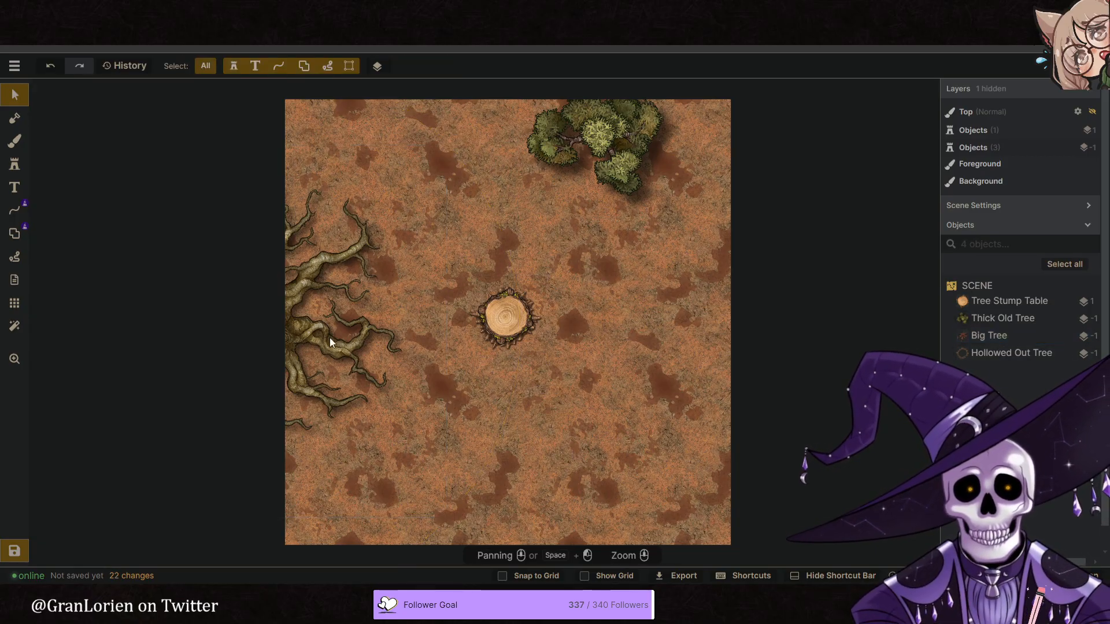
{"action": "left_click", "coordinate": [295, 316]}
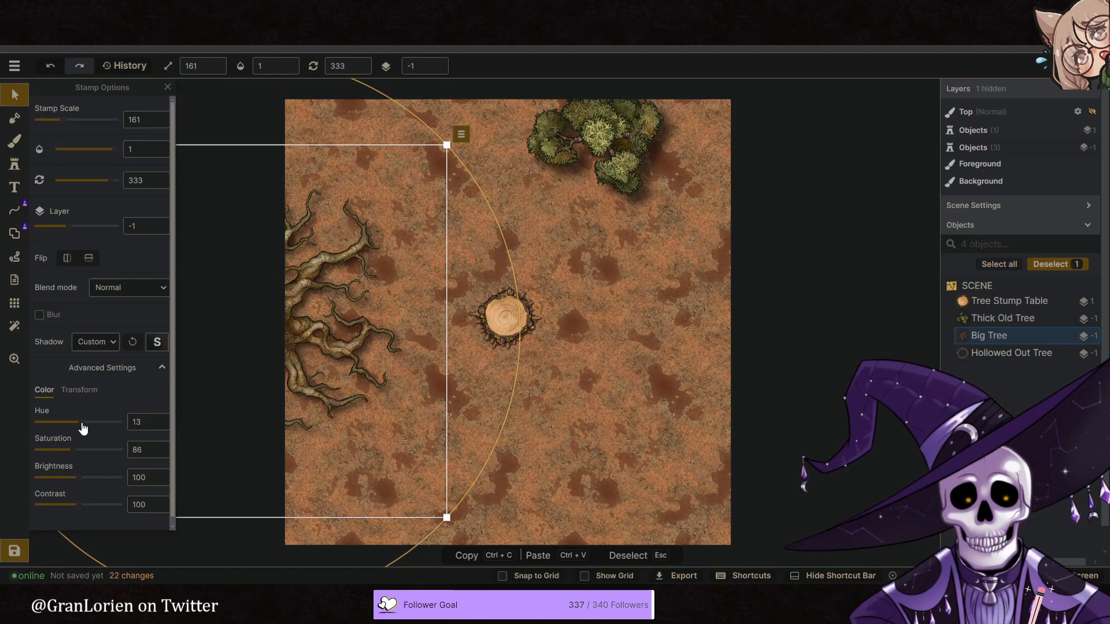
{"action": "left_click", "coordinate": [529, 446]}
{"action": "scroll", "coordinate": [503, 404], "scroll_direction": "down", "scroll_amount": 3}
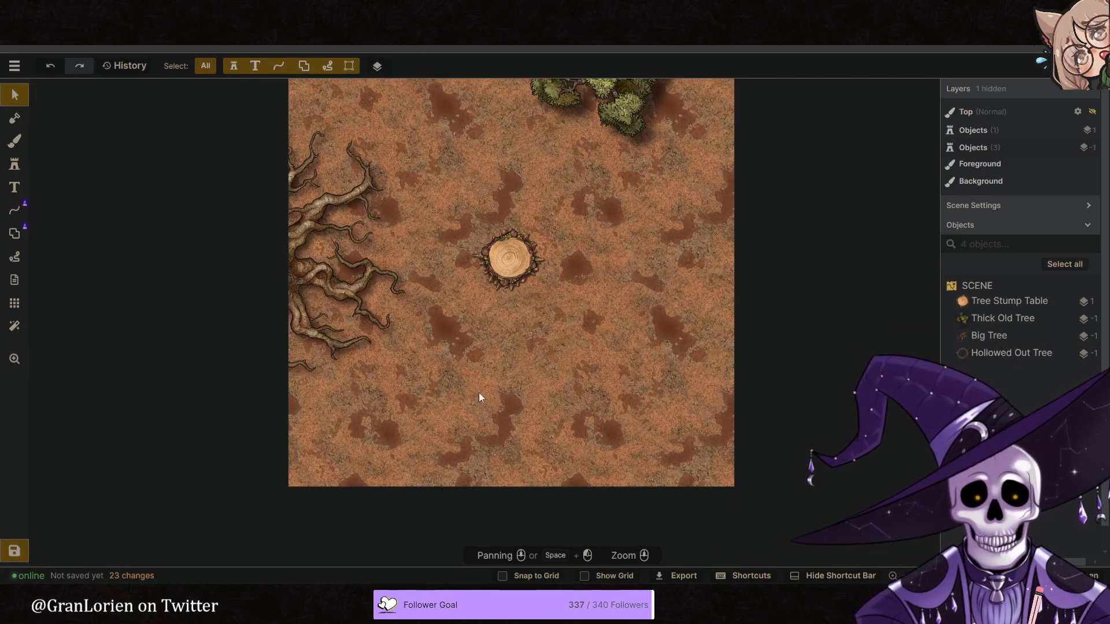
- Place the sixth Thick Old Tree variant at scale 161 on layer -1 in the map's lower-right corner
{"action": "left_click_drag", "start_coordinate": [54, 141], "coordinate": [341, 470]}
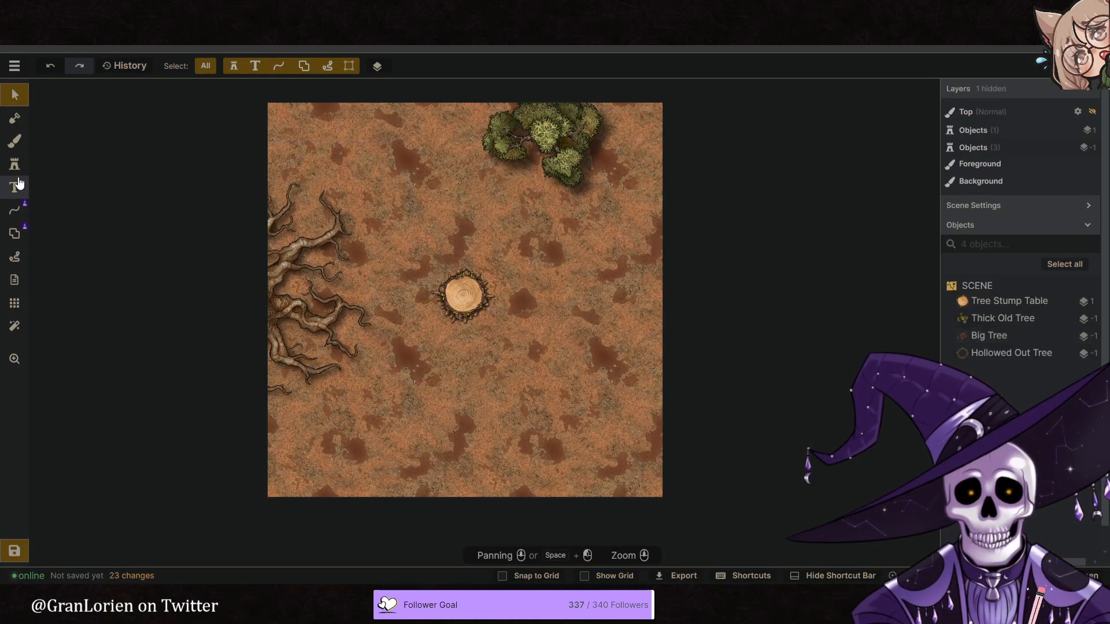
{"action": "left_click", "coordinate": [15, 166]}
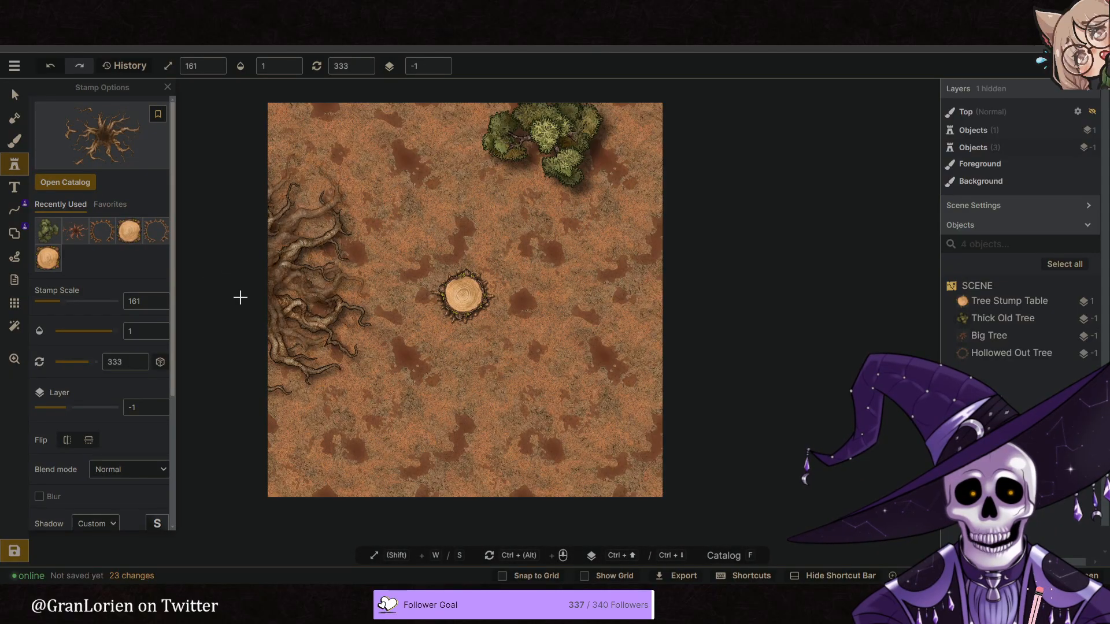
{"action": "left_click", "coordinate": [48, 232]}
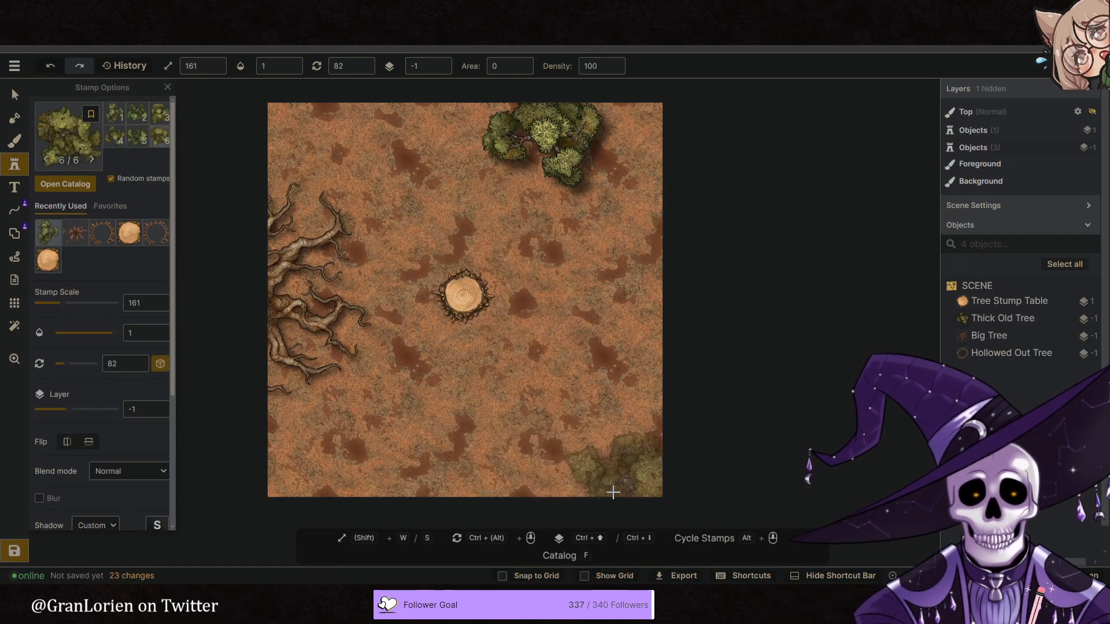
{"action": "left_click", "coordinate": [609, 488]}
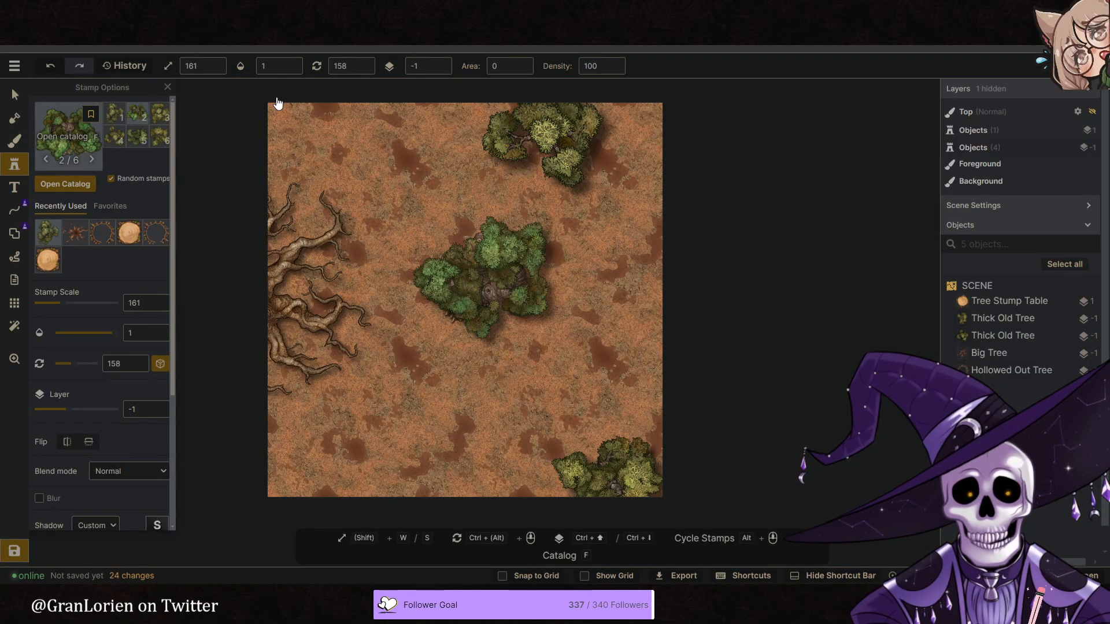
- Search the Fantasy Battlemaps path catalog for "cliff" and choose the Cliff stroke for the line tool
{"action": "key", "text": "f"}
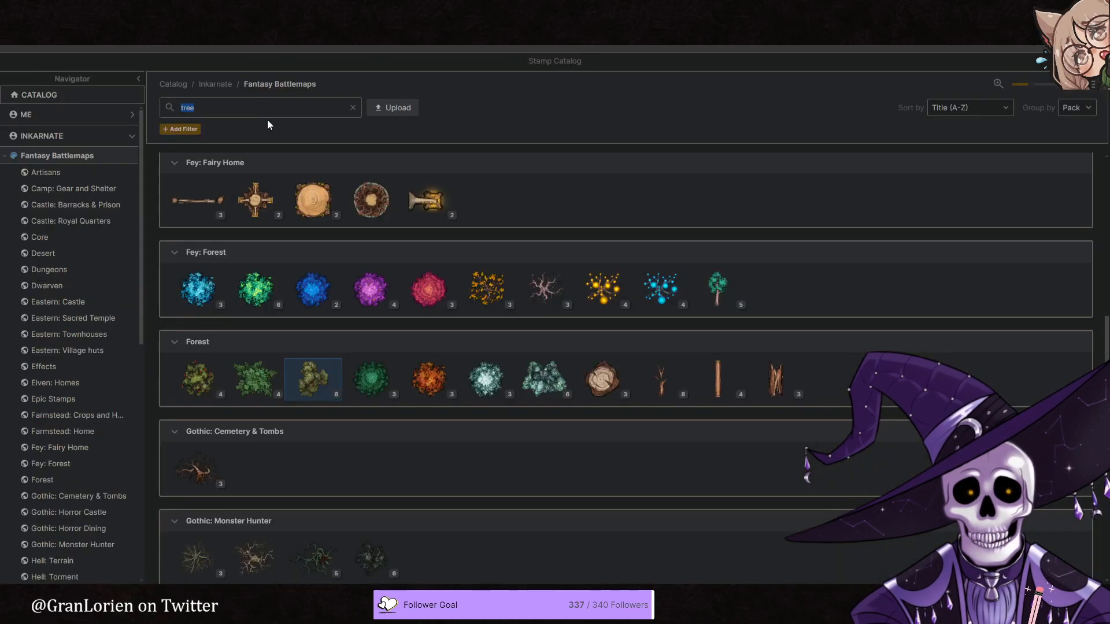
{"action": "left_click", "coordinate": [313, 379]}
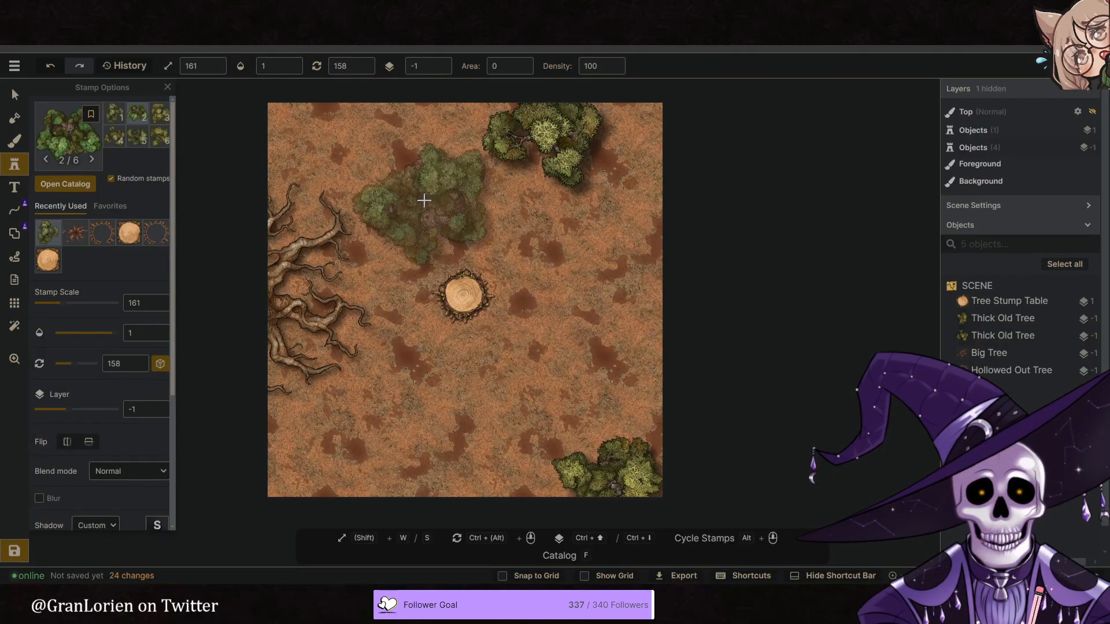
{"action": "left_click", "coordinate": [15, 211]}
{"action": "key", "text": "f"}
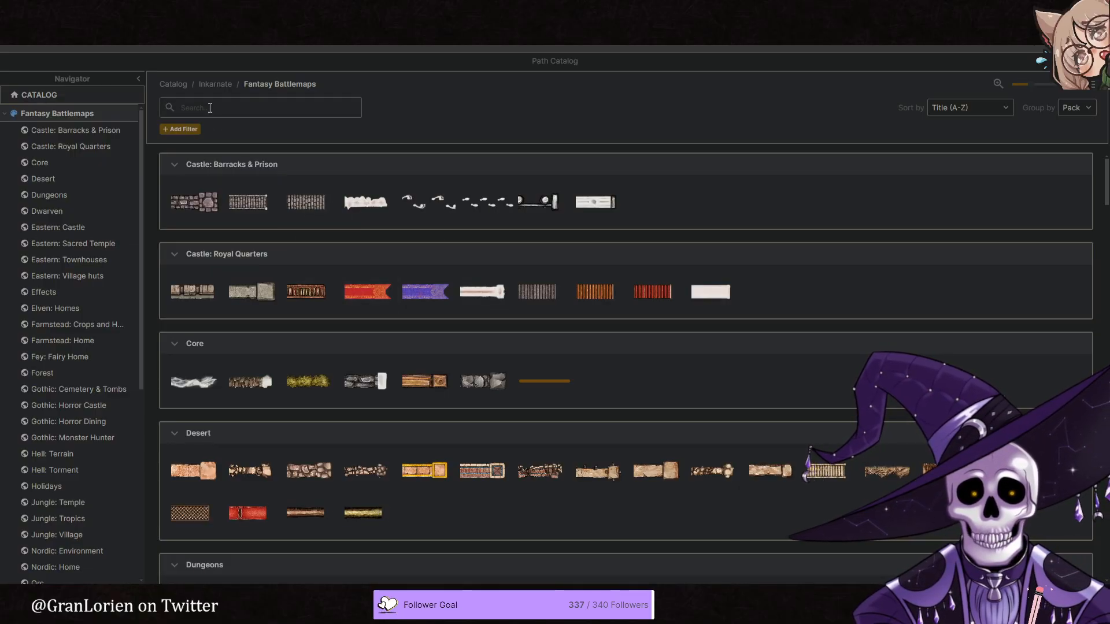
{"action": "left_click", "coordinate": [210, 108]}
{"action": "type", "text": "cliff"}
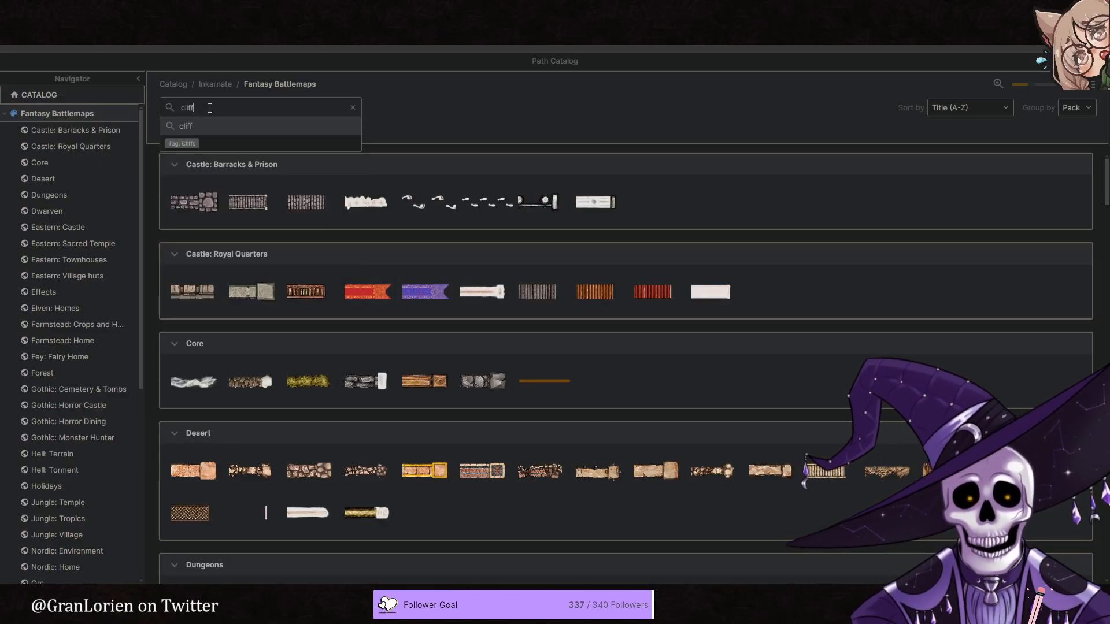
{"action": "left_click", "coordinate": [193, 203]}
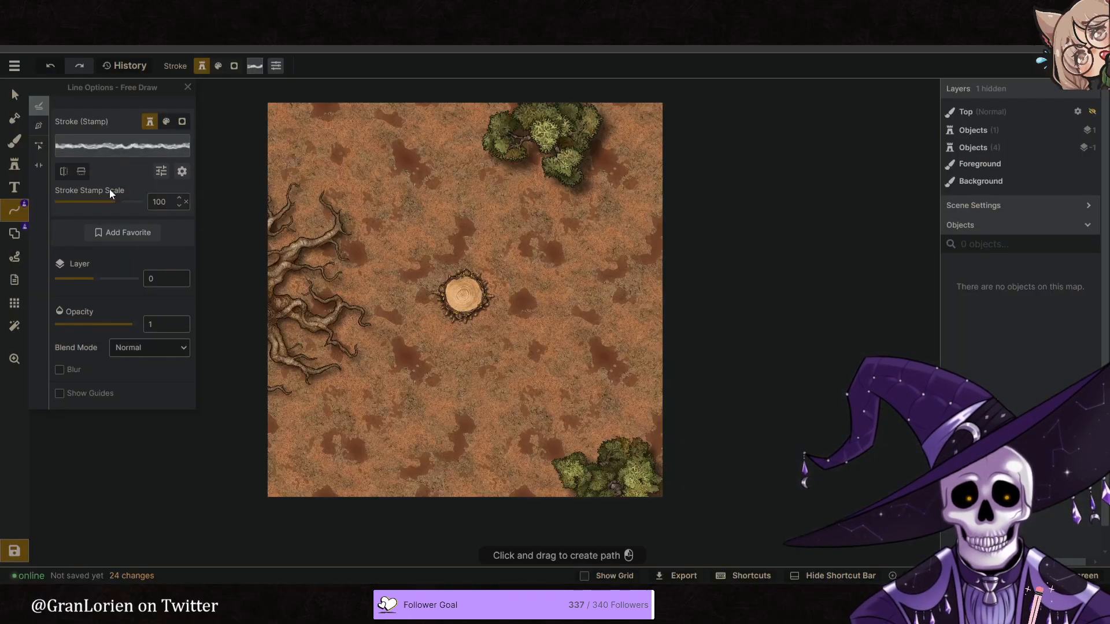
- Draw a freehand cliff line at stroke scale 100 from beside the top tree down the map's right side and flip its stroke vertically
{"action": "left_click", "coordinate": [39, 125]}
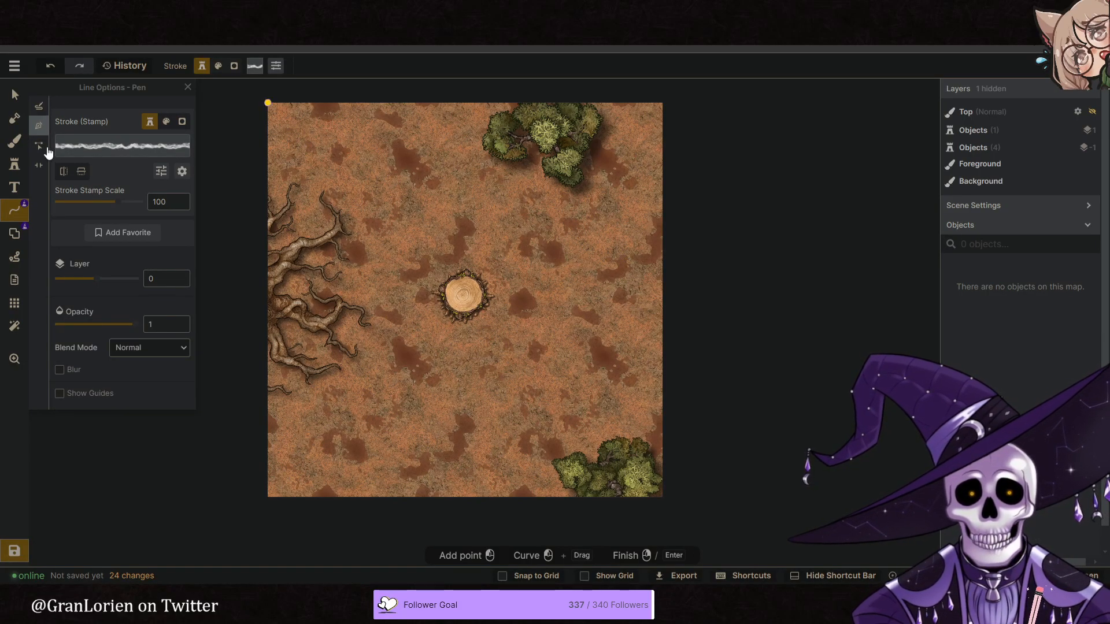
{"action": "left_click", "coordinate": [39, 107]}
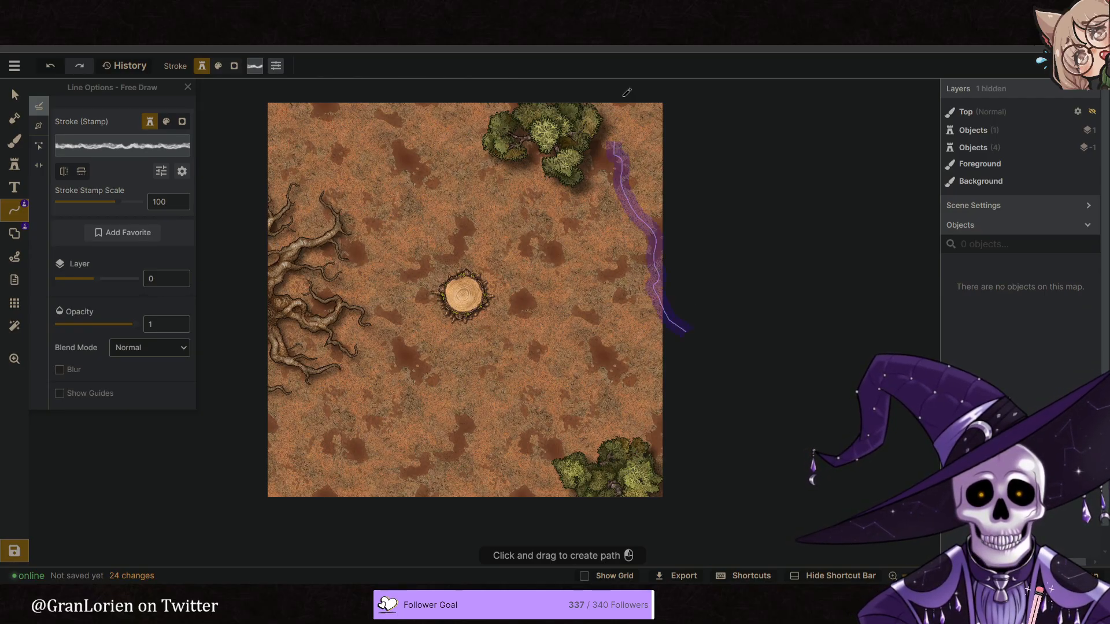
{"action": "left_click_drag", "start_coordinate": [642, 168], "coordinate": [656, 165]}
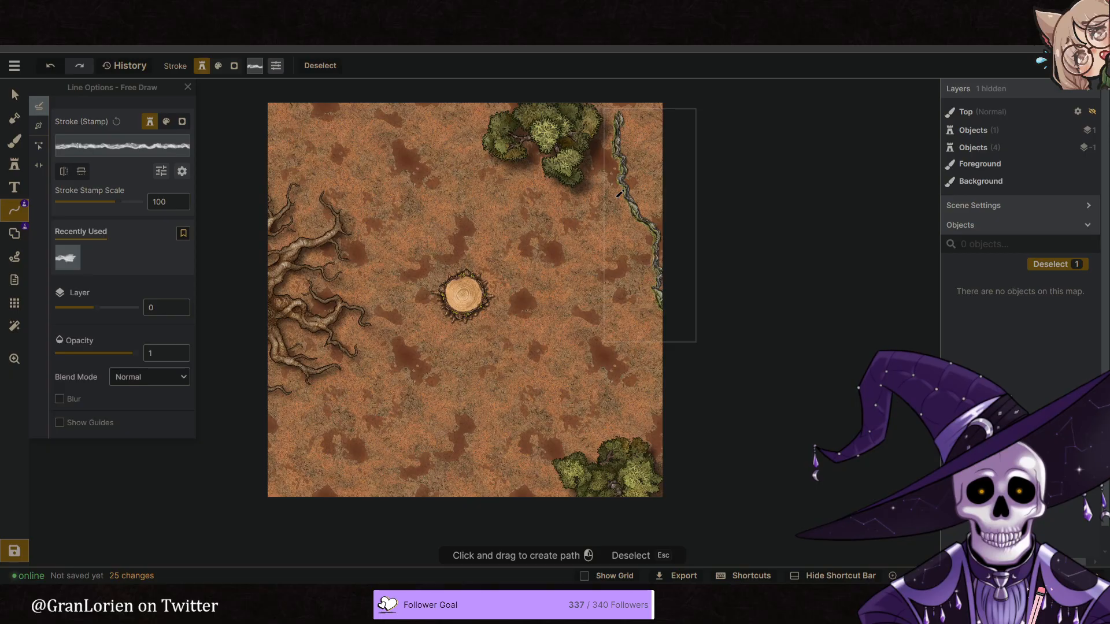
{"action": "left_click", "coordinate": [81, 172]}
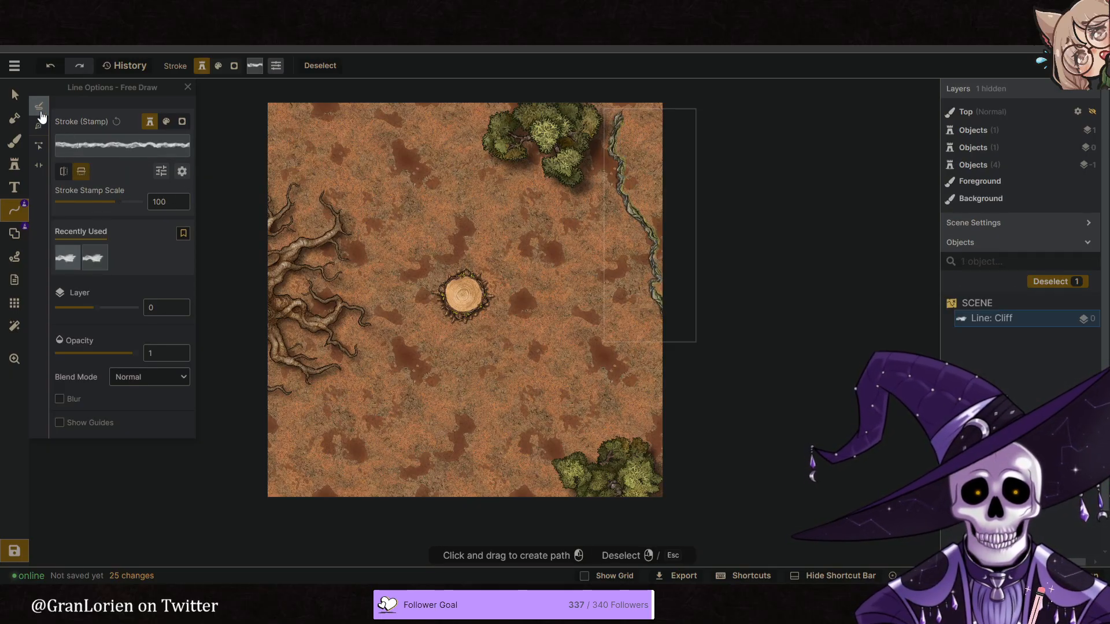
- Move the cliff line into the map's upper-right corner, with scale 125, rotation 350 and layer -2
{"action": "key", "text": "v"}
{"action": "left_click_drag", "start_coordinate": [740, 312], "coordinate": [763, 291]}
{"action": "left_click_drag", "start_coordinate": [659, 261], "coordinate": [732, 267]}
{"action": "scroll", "coordinate": [661, 221], "scroll_direction": "up", "scroll_amount": 3}
{"action": "scroll", "coordinate": [714, 284], "scroll_direction": "up", "scroll_amount": 3}
{"action": "left_click_drag", "start_coordinate": [813, 303], "coordinate": [780, 312]}
{"action": "left_click", "coordinate": [438, 70]}
{"action": "left_click", "coordinate": [438, 70]}
{"action": "left_click", "coordinate": [12, 91]}
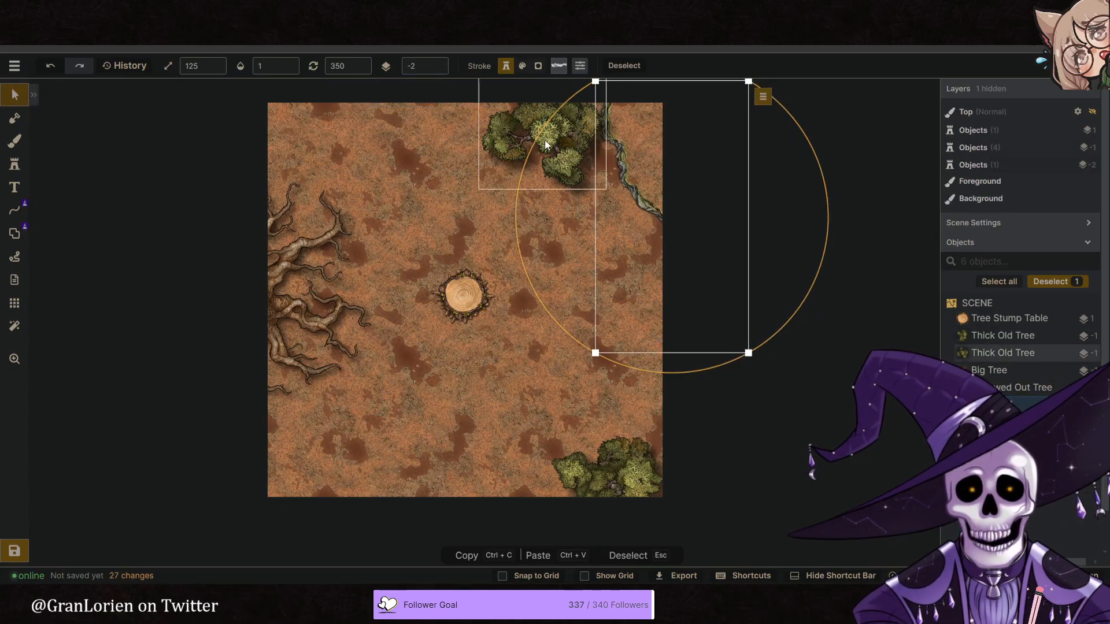
- Shift the top Thick Old Tree left and move the cliff line inward from the map's right edge
{"action": "left_click", "coordinate": [514, 123]}
{"action": "left_click_drag", "start_coordinate": [514, 124], "coordinate": [480, 120]}
{"action": "mouse_move", "coordinate": [648, 201]}
{"action": "left_mouse_down"}
{"action": "mouse_move", "coordinate": [635, 220]}
{"action": "mouse_move", "coordinate": [622, 216]}
{"action": "left_mouse_up"}
{"action": "left_click", "coordinate": [485, 370]}
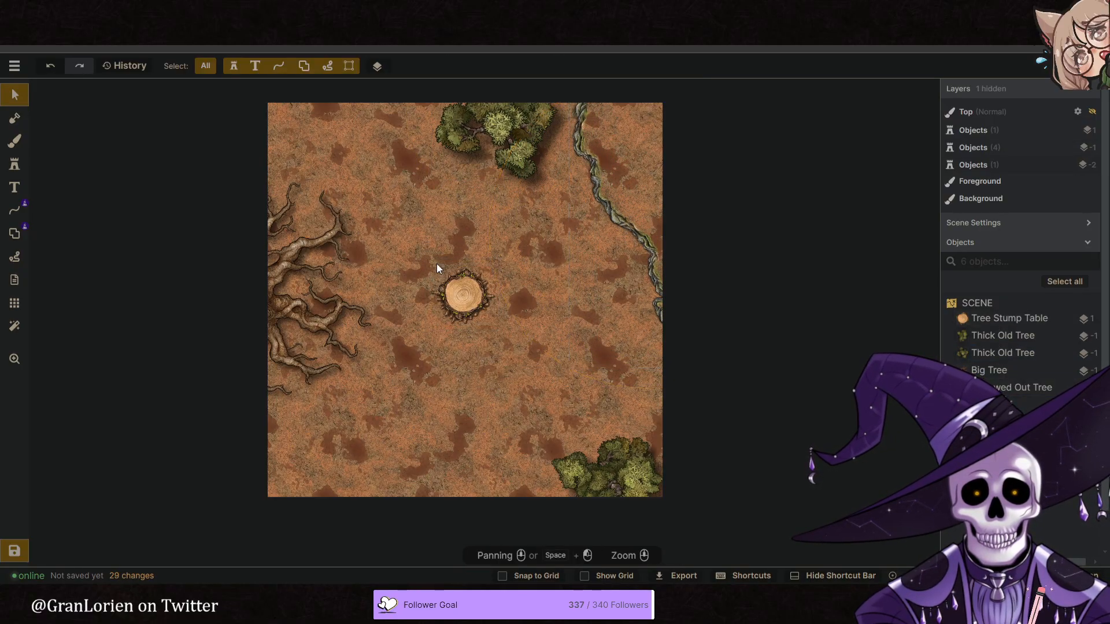
- Group the Tree Stump Table with the Hollowed Out Tree under the name Group and shrink the group slightly
{"action": "left_click_drag", "start_coordinate": [423, 255], "coordinate": [465, 297]}
{"action": "left_click", "coordinate": [485, 65]}
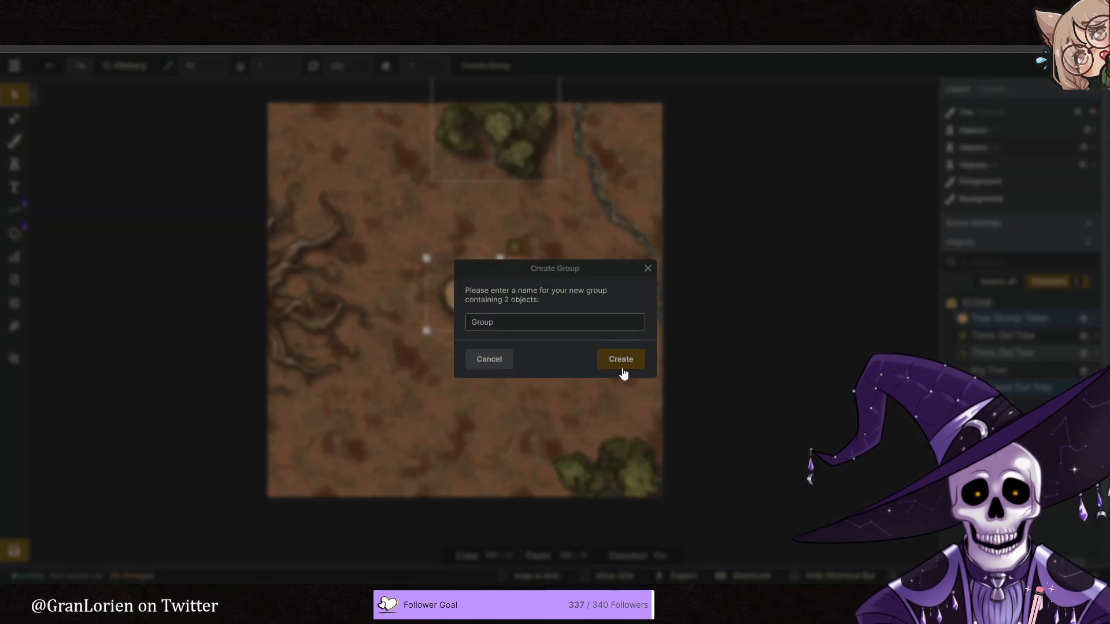
{"action": "left_click", "coordinate": [620, 360]}
{"action": "left_click_drag", "start_coordinate": [454, 311], "coordinate": [457, 311]}
{"action": "scroll", "coordinate": [458, 310], "scroll_direction": "down", "scroll_amount": 12, "text": "shift"}
{"action": "left_click", "coordinate": [568, 347]}
- Move the Big Tree slightly down along the map's left edge and change its rotation
{"action": "left_click", "coordinate": [491, 380]}
{"action": "right_click_drag", "start_coordinate": [491, 379], "coordinate": [507, 363]}
{"action": "left_click", "coordinate": [312, 292]}
{"action": "left_click_drag", "start_coordinate": [311, 293], "coordinate": [311, 309]}
{"action": "left_click_drag", "start_coordinate": [486, 393], "coordinate": [417, 203]}
{"action": "left_click", "coordinate": [570, 400]}
- Try further Big Tree rotations, including 284 and 182, and settle its roots fanning from the map's left edge toward the stump
{"action": "middle_click_drag", "start_coordinate": [494, 369], "coordinate": [473, 361]}
{"action": "left_click", "coordinate": [335, 279]}
{"action": "left_click_drag", "start_coordinate": [288, 322], "coordinate": [294, 313]}
{"action": "left_click_drag", "start_coordinate": [340, 366], "coordinate": [333, 363]}
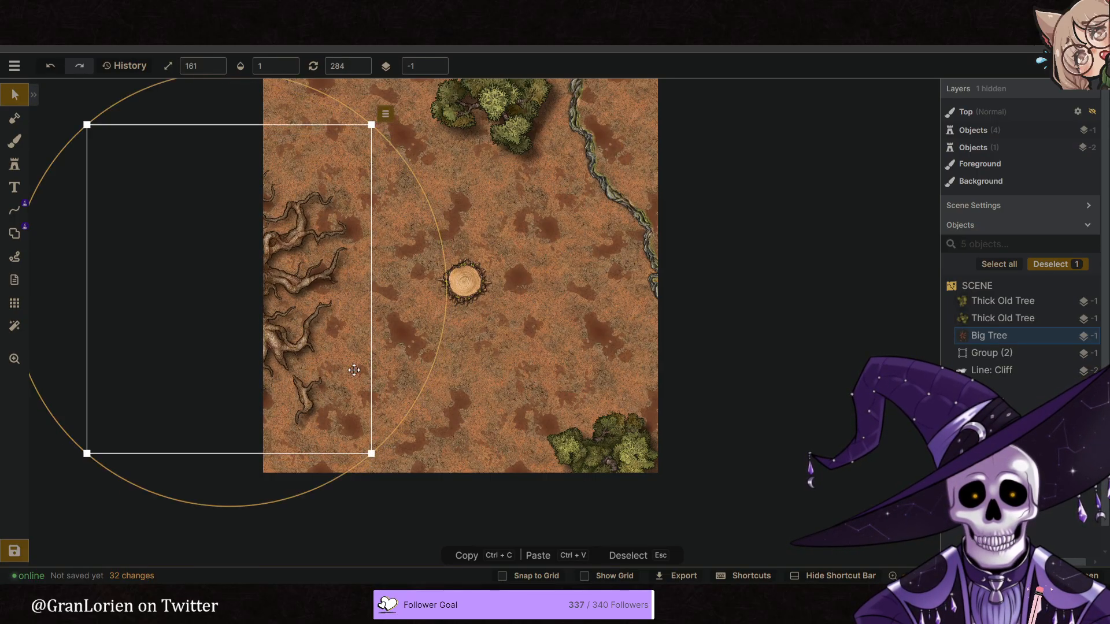
{"action": "left_click_drag", "start_coordinate": [412, 417], "coordinate": [287, 144]}
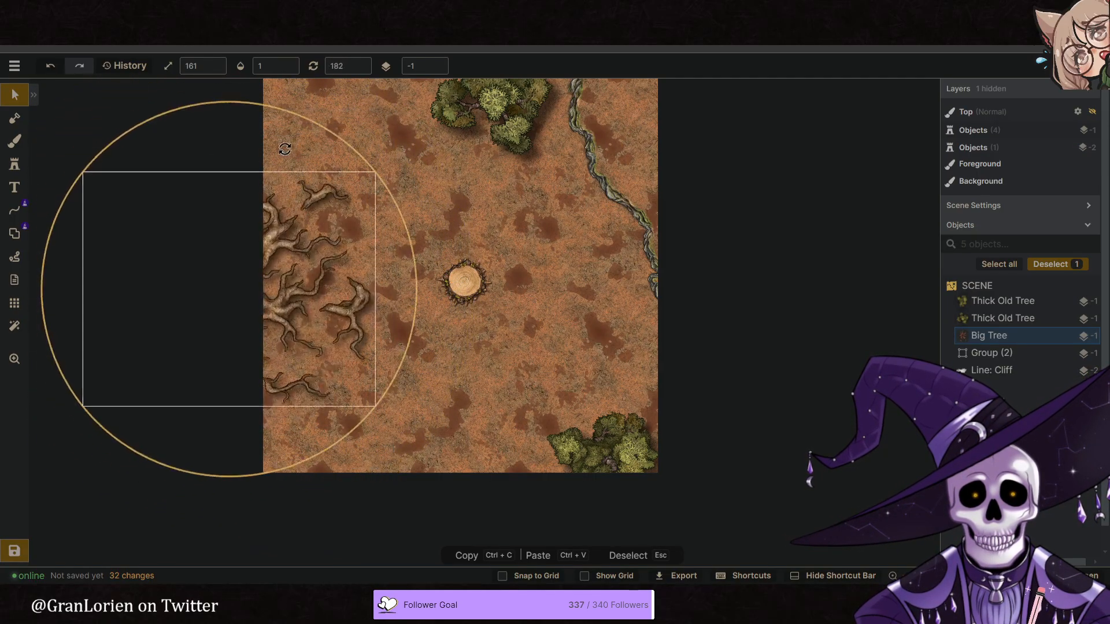
{"action": "left_click_drag", "start_coordinate": [234, 310], "coordinate": [316, 323]}
{"action": "left_click_drag", "start_coordinate": [379, 443], "coordinate": [285, 217]}
{"action": "left_click_drag", "start_coordinate": [325, 356], "coordinate": [250, 328]}
{"action": "left_click", "coordinate": [495, 408]}
{"action": "middle_click_drag", "start_coordinate": [518, 376], "coordinate": [518, 380]}
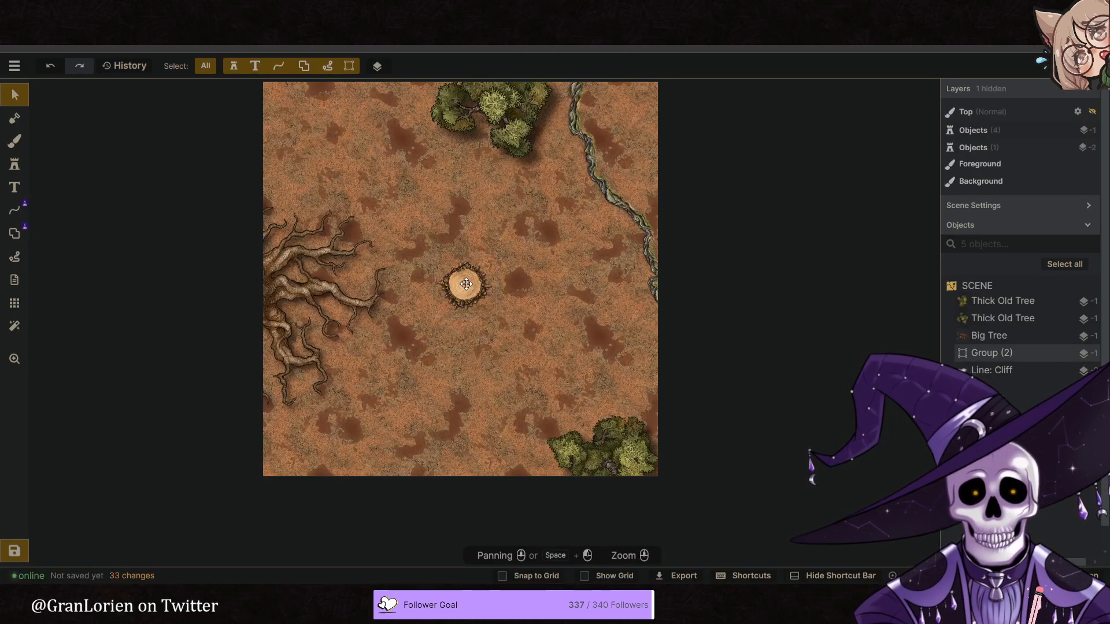
- Enlarge the stump group to scale 102 and reposition it near the map's center
{"action": "left_click", "coordinate": [466, 283]}
{"action": "scroll", "coordinate": [480, 288], "scroll_direction": "up", "scroll_amount": 3}
{"action": "left_click_drag", "start_coordinate": [481, 288], "coordinate": [477, 287]}
{"action": "left_click", "coordinate": [595, 332]}
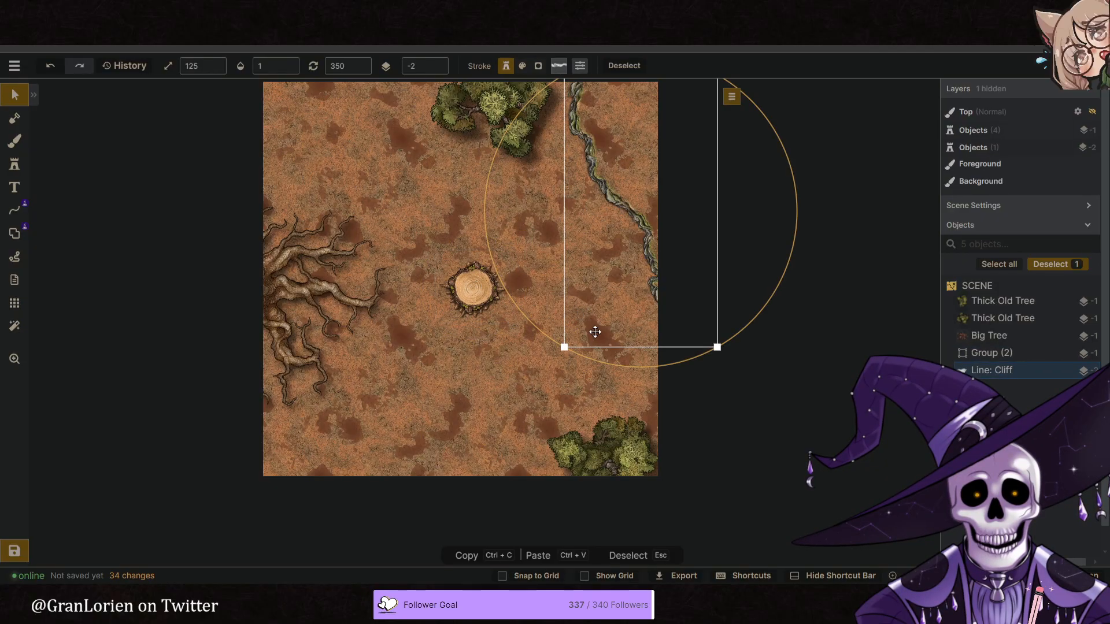
- Enlarge the Thick Old Tree in the map's lower-right corner to scale 193 and adjust its position
{"action": "left_click", "coordinate": [532, 372]}
{"action": "left_click", "coordinate": [594, 438]}
{"action": "scroll", "coordinate": [607, 455], "scroll_direction": "up", "scroll_amount": 2, "text": "alt"}
{"action": "left_click_drag", "start_coordinate": [607, 456], "coordinate": [606, 466]}
- Shift the top Thick Old Tree slightly farther beyond the map's upper edge
{"action": "left_click", "coordinate": [466, 123]}
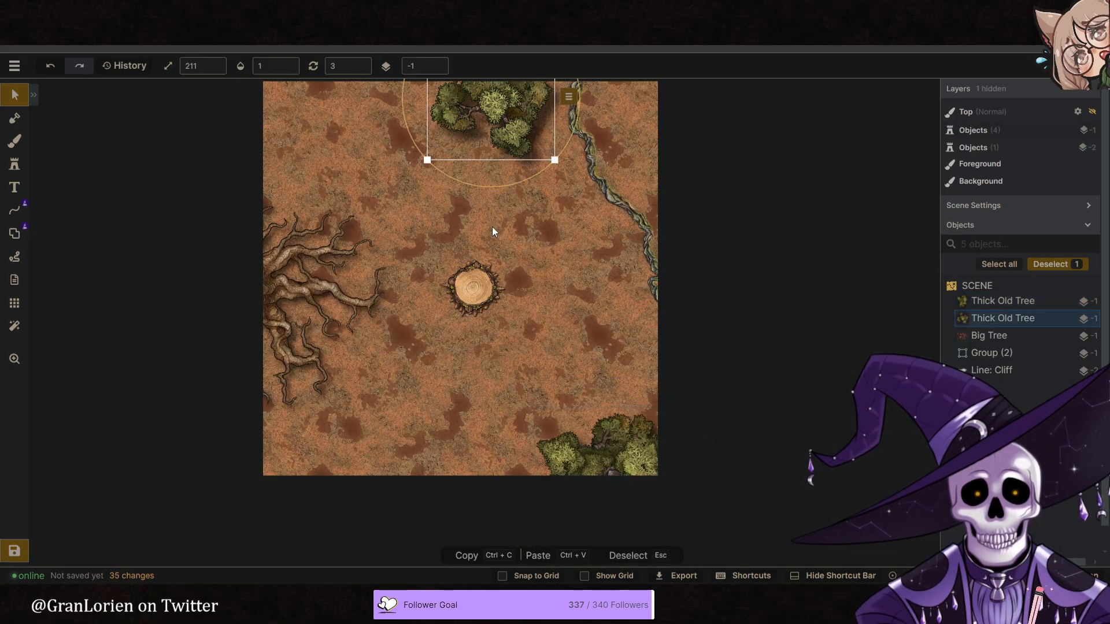
{"action": "key", "text": "space"}
{"action": "left_click_drag", "start_coordinate": [506, 103], "coordinate": [518, 123]}
{"action": "scroll", "coordinate": [519, 122], "scroll_direction": "up", "scroll_amount": 2, "text": "alt"}
{"action": "scroll", "coordinate": [519, 122], "scroll_direction": "up", "scroll_amount": 1, "text": "alt"}
{"action": "left_click", "coordinate": [569, 291]}
{"action": "middle_click_drag", "start_coordinate": [571, 297], "coordinate": [557, 265]}
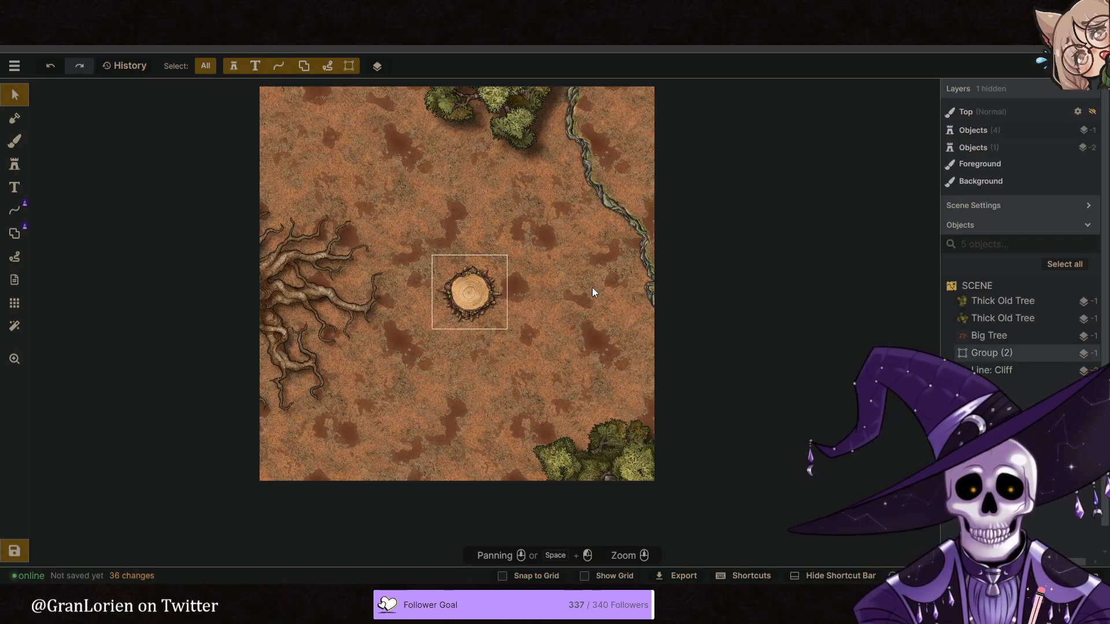
- Shift the cliff line slightly farther down along the map's right side
{"action": "left_click", "coordinate": [568, 300]}
{"action": "left_click_drag", "start_coordinate": [748, 327], "coordinate": [747, 337]}
{"action": "left_click_drag", "start_coordinate": [653, 300], "coordinate": [646, 295]}
{"action": "left_click", "coordinate": [472, 394]}
{"action": "middle_click_drag", "start_coordinate": [504, 378], "coordinate": [547, 352]}
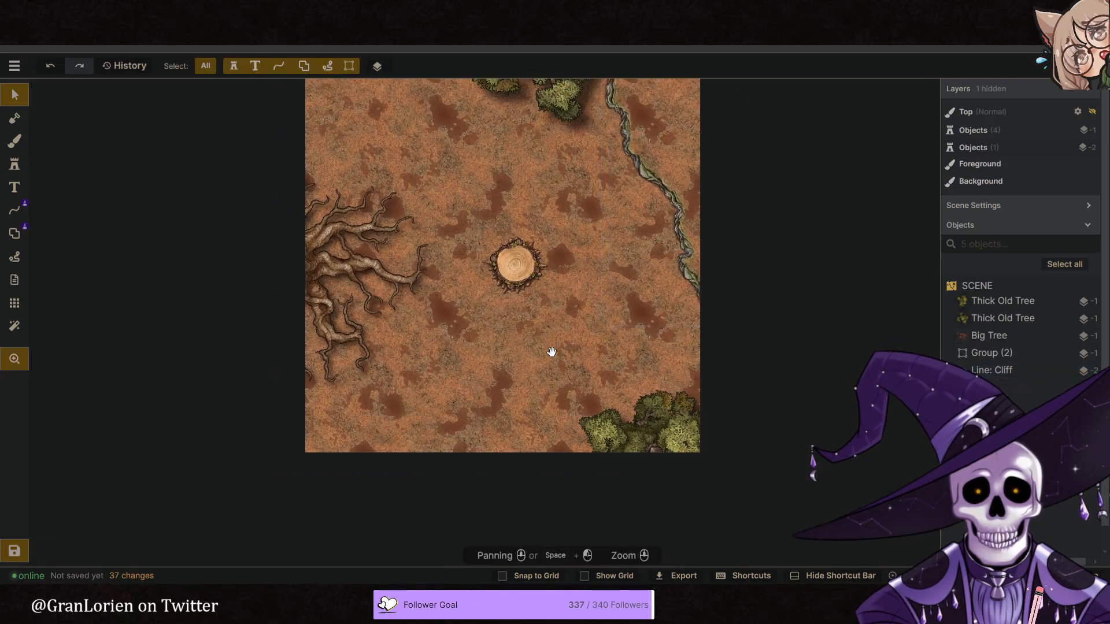
- Nudge the Big Tree roots slightly farther toward the map's left edge
{"action": "mouse_move", "coordinate": [561, 310]}
{"action": "middle_mouse_down"}
{"action": "mouse_move", "coordinate": [553, 318]}
{"action": "mouse_move", "coordinate": [560, 299]}
{"action": "middle_mouse_up"}
{"action": "left_click_drag", "start_coordinate": [353, 275], "coordinate": [347, 266]}
{"action": "left_click", "coordinate": [556, 359]}
{"action": "middle_click_drag", "start_coordinate": [556, 360], "coordinate": [522, 359]}
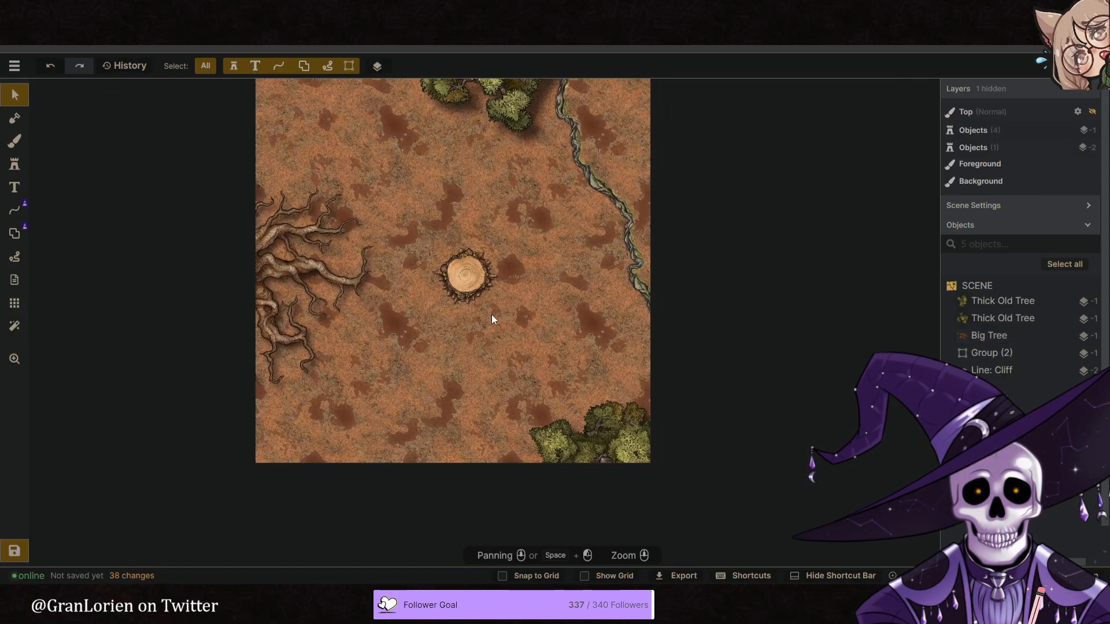
- Nudge the stump group slightly up and to the left
{"action": "left_click", "coordinate": [472, 277]}
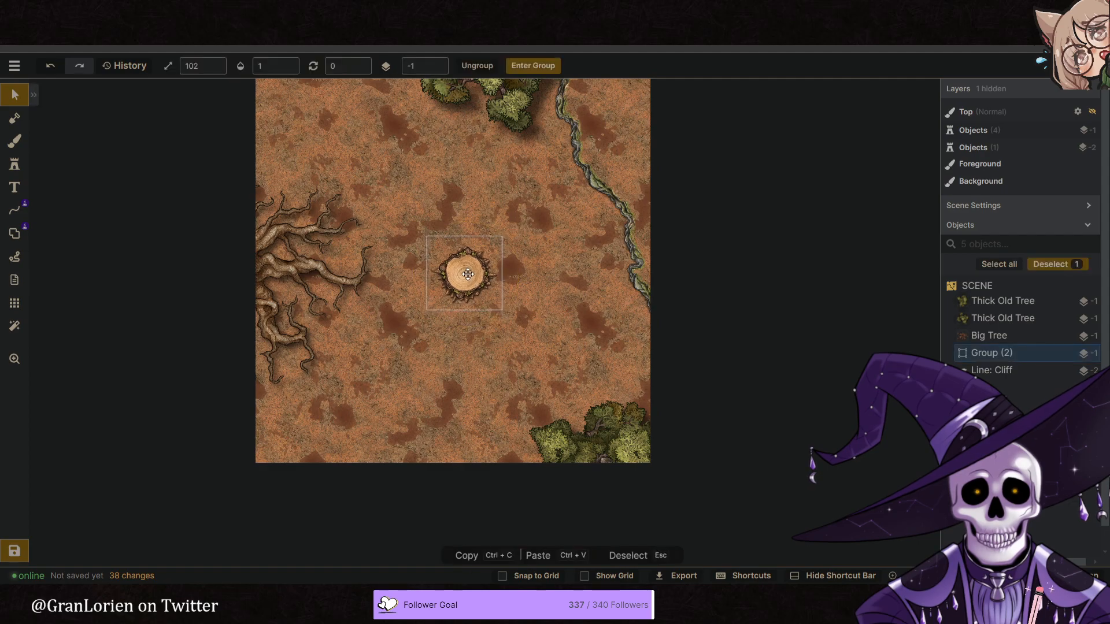
{"action": "left_click", "coordinate": [555, 312]}
{"action": "left_click", "coordinate": [497, 353]}
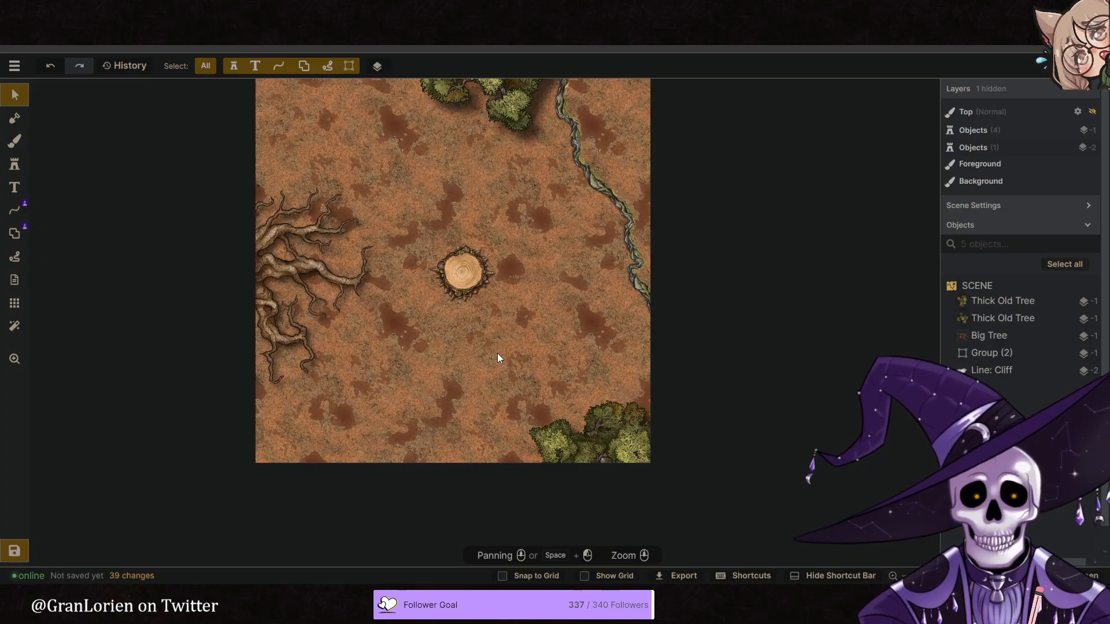
- Examine the stump close up and its position within the whole clearing layout
{"action": "scroll", "coordinate": [468, 324], "scroll_direction": "up", "scroll_amount": 2}
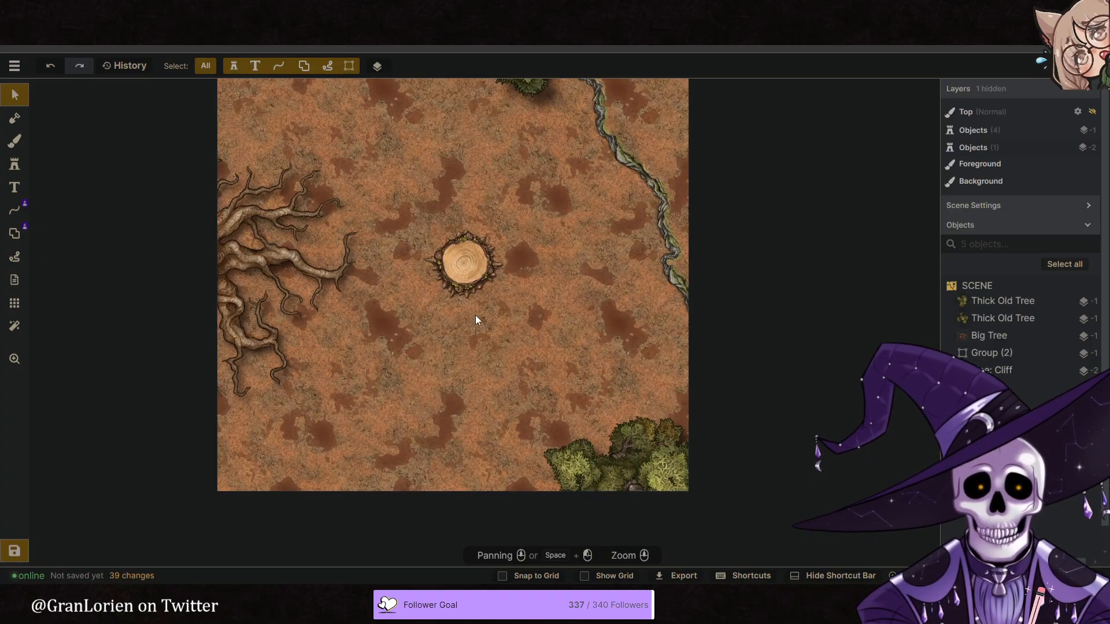
{"action": "left_click", "coordinate": [442, 286]}
{"action": "scroll", "coordinate": [457, 266], "scroll_direction": "up", "scroll_amount": 3}
{"action": "scroll", "coordinate": [449, 249], "scroll_direction": "up", "scroll_amount": 1}
{"action": "scroll", "coordinate": [479, 342], "scroll_direction": "down", "scroll_amount": 6}
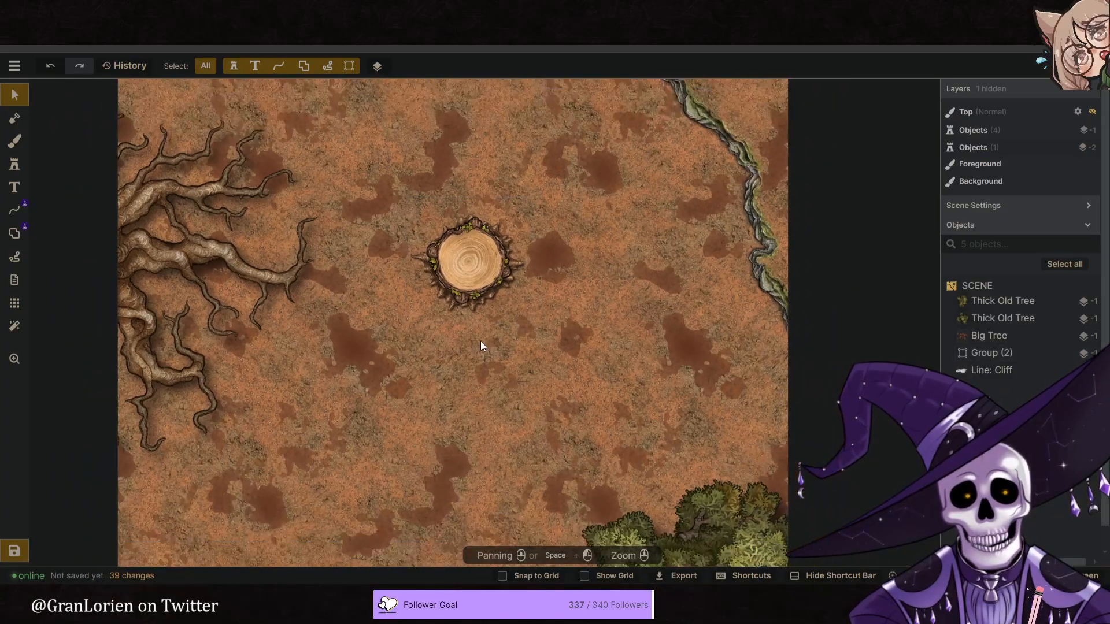
{"action": "scroll", "coordinate": [582, 297], "scroll_direction": "down", "scroll_amount": 4}
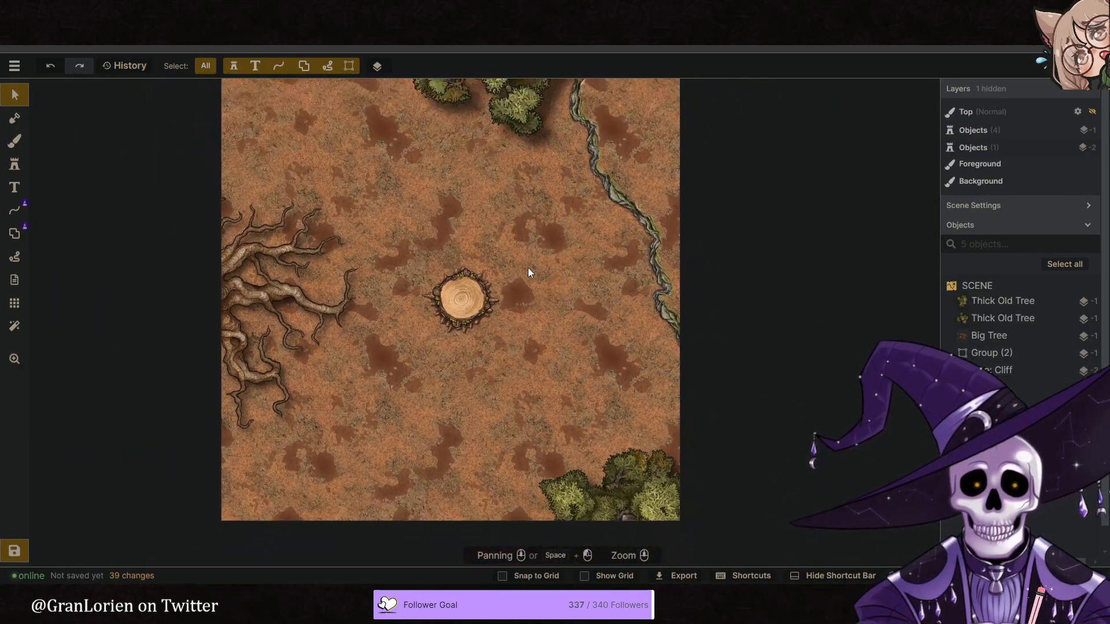
{"action": "mouse_move", "coordinate": [498, 210]}
{"action": "middle_mouse_down"}
{"action": "mouse_move", "coordinate": [470, 251]}
{"action": "mouse_move", "coordinate": [485, 200]}
{"action": "middle_mouse_up"}
{"action": "middle_click_drag", "start_coordinate": [424, 186], "coordinate": [410, 193]}
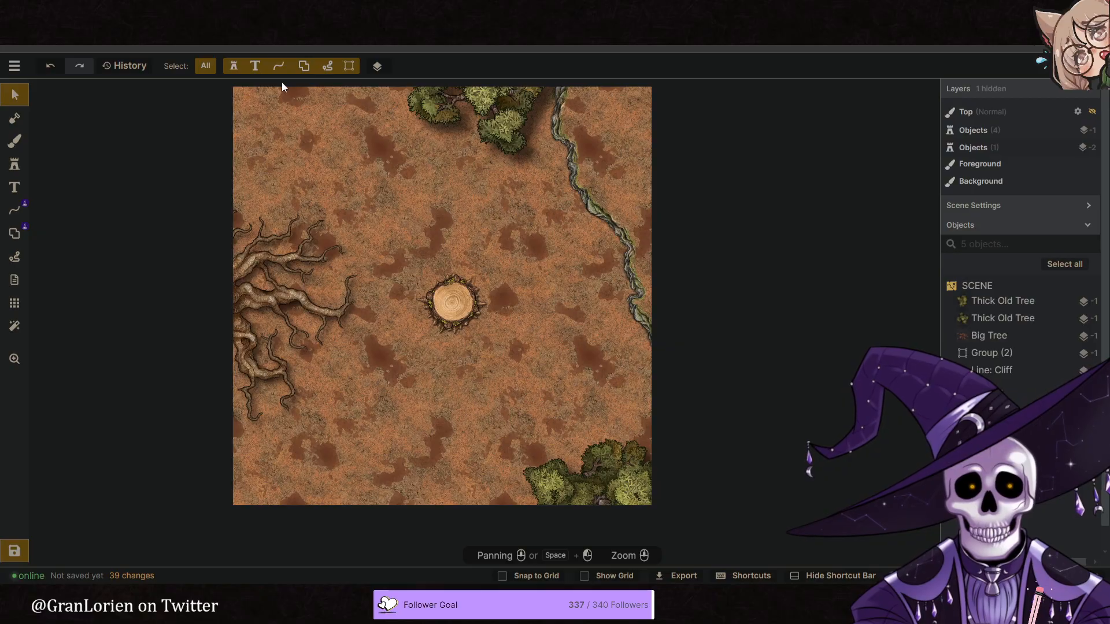
{"action": "left_click", "coordinate": [456, 306]}
{"action": "double_click", "coordinate": [454, 305]}
{"action": "left_click", "coordinate": [559, 337]}
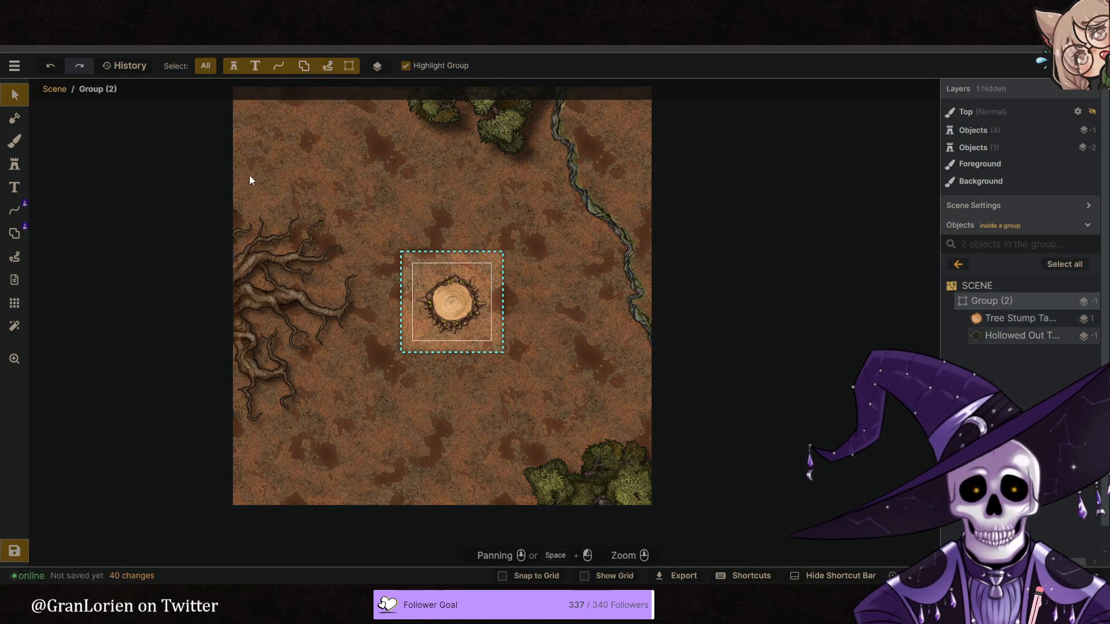
{"action": "left_click", "coordinate": [63, 91]}
{"action": "left_click", "coordinate": [328, 155]}
- Choose the Deciduous Trees stamp from the Forest pack among the Fantasy Battlemaps tree stamps
{"action": "middle_click_drag", "start_coordinate": [447, 200], "coordinate": [429, 225]}
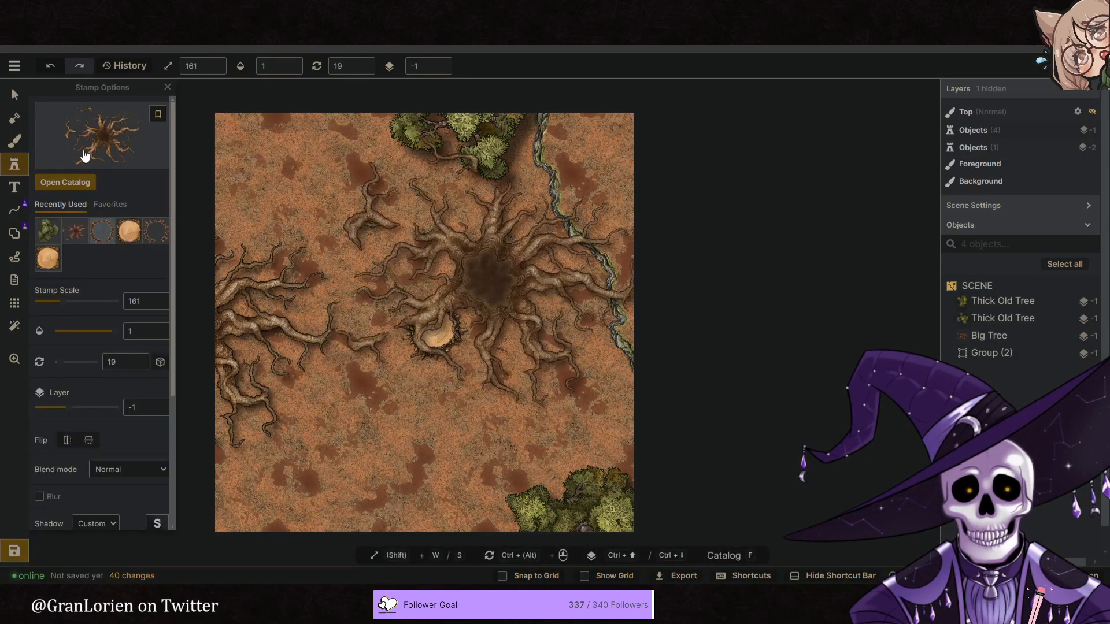
{"action": "left_click", "coordinate": [87, 152]}
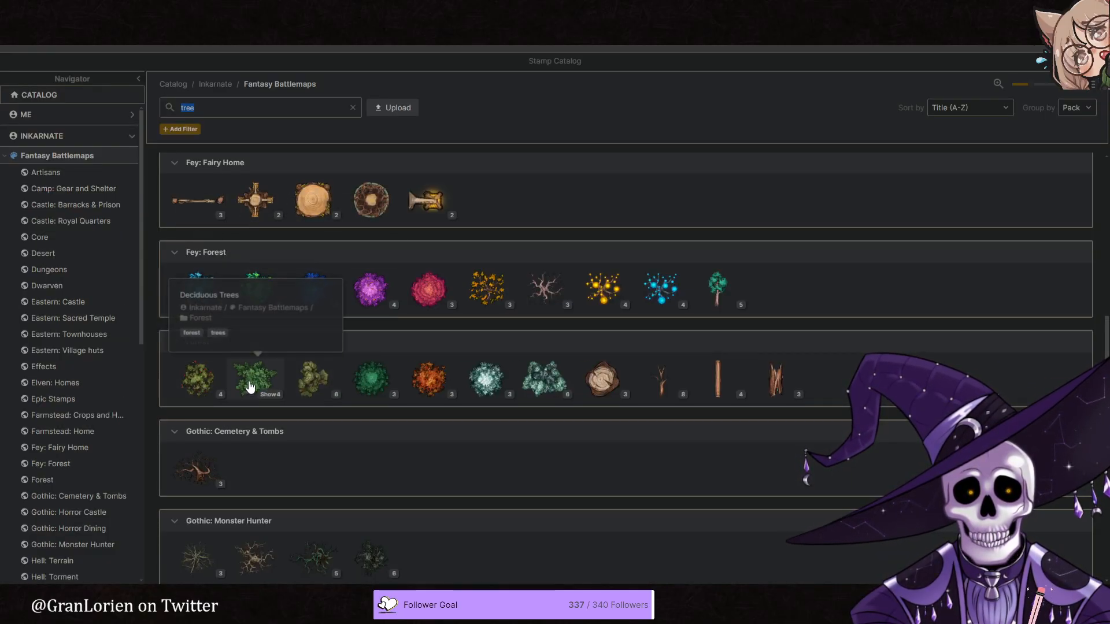
{"action": "scroll", "coordinate": [420, 359], "scroll_direction": "up", "scroll_amount": 5}
{"action": "scroll", "coordinate": [370, 361], "scroll_direction": "down", "scroll_amount": 7}
{"action": "left_click", "coordinate": [255, 258]}
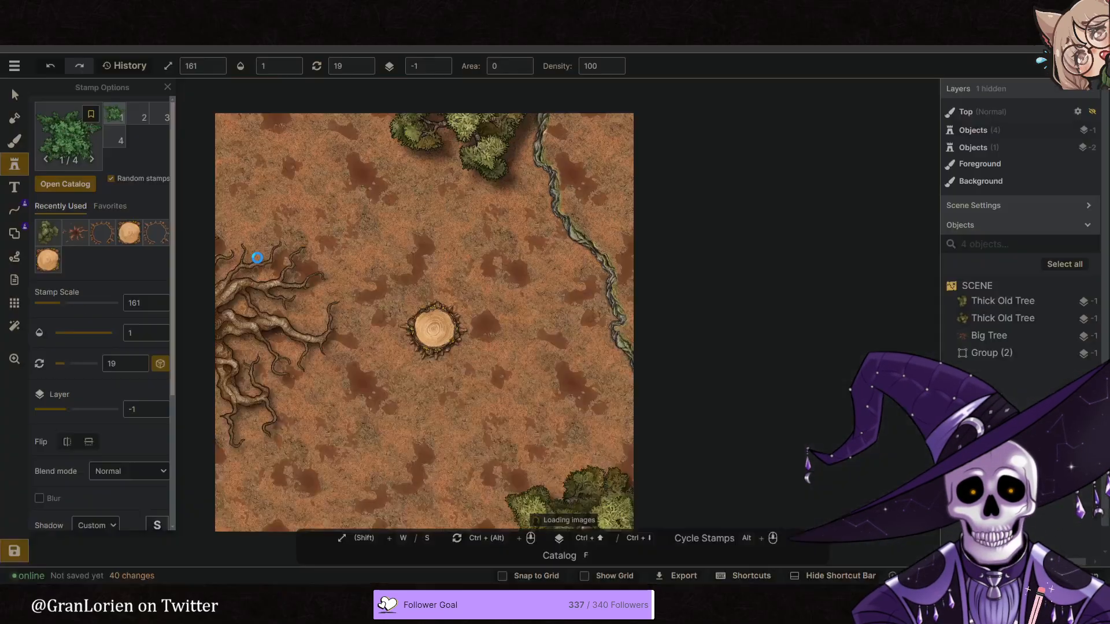
- Place deciduous trees at the upper-left edge at scale 161, over the Big Tree roots, and in the lower-left corner at scale 114
{"action": "left_click", "coordinate": [206, 200]}
{"action": "scroll", "coordinate": [399, 254], "scroll_direction": "down", "scroll_amount": 2}
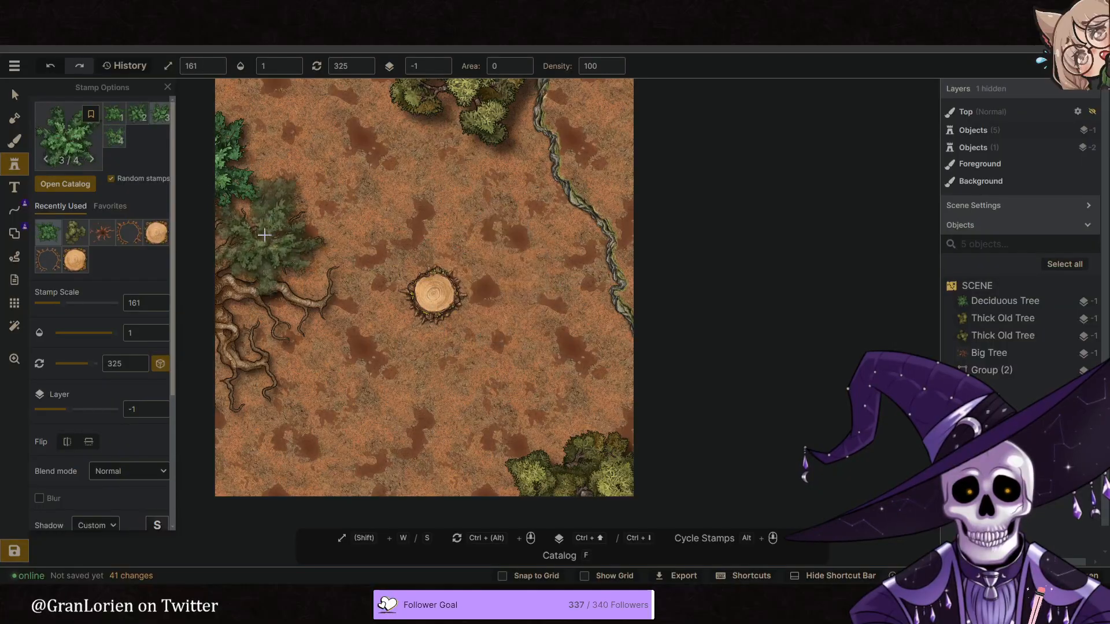
{"action": "left_click", "coordinate": [265, 268]}
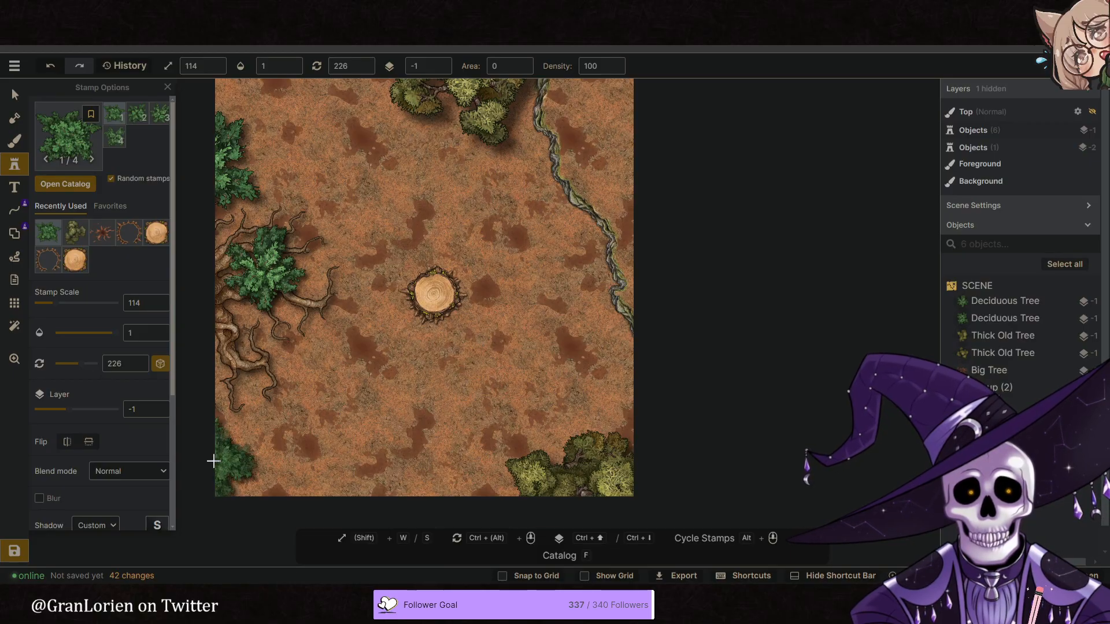
{"action": "left_click", "coordinate": [489, 276]}
- Select the three deciduous trees on the map's left side and set their hue to -36
{"action": "left_click", "coordinate": [10, 97]}
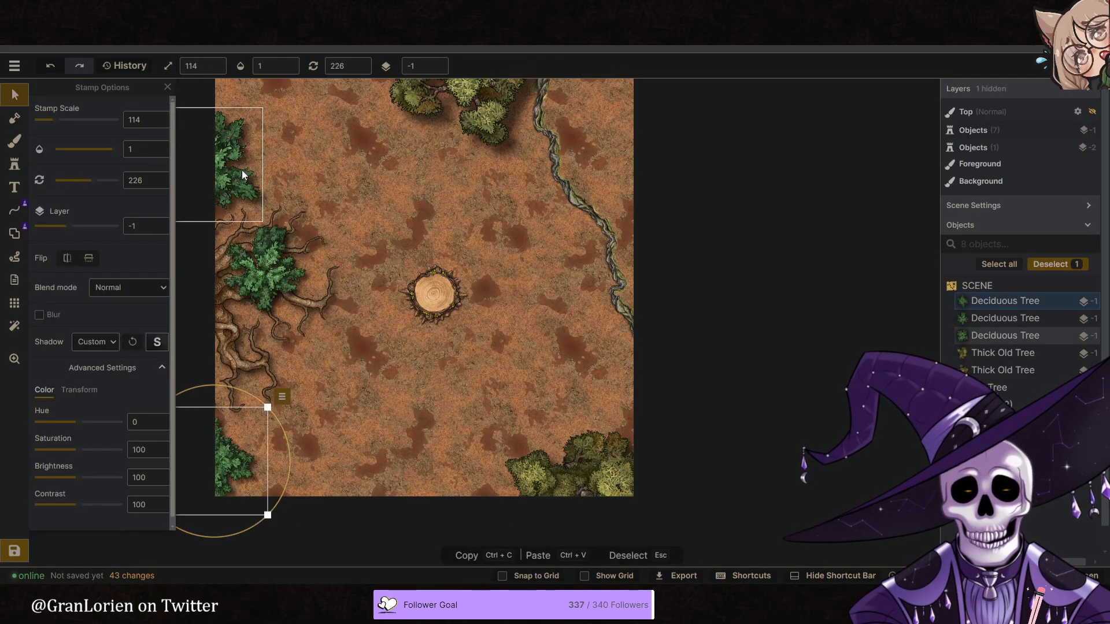
{"action": "left_click", "coordinate": [244, 175]}
{"action": "left_click", "coordinate": [274, 266], "text": "shift"}
{"action": "left_click", "coordinate": [233, 437], "text": "shift"}
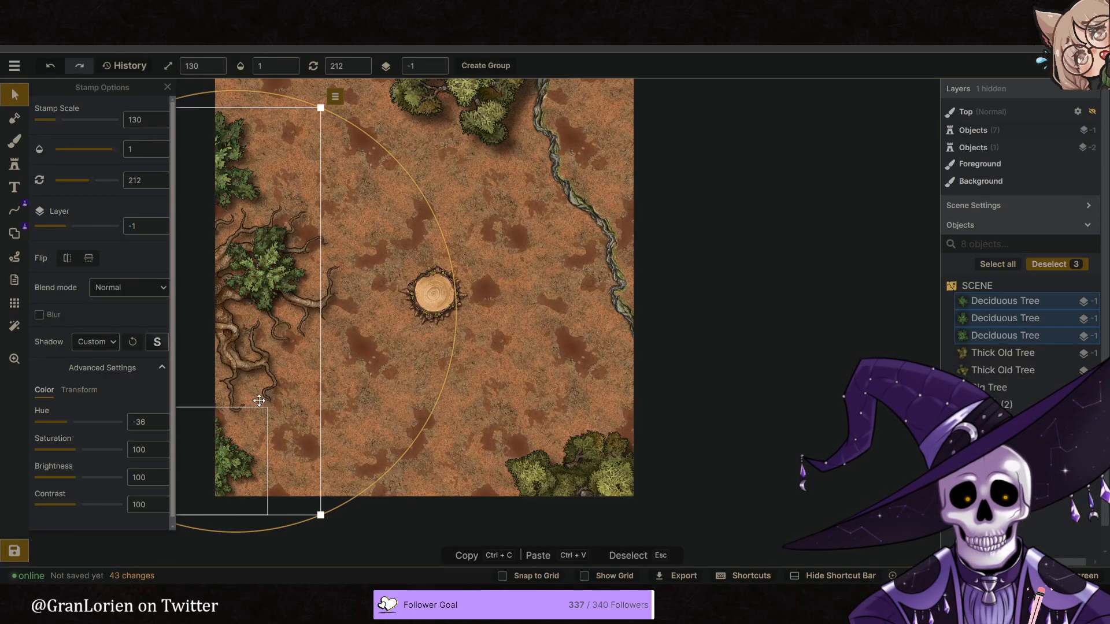
{"action": "left_click", "coordinate": [527, 377]}
- Place two more deciduous trees at scale 130, one on the lower roots at the left edge and one along the lower-left bottom edge
{"action": "mouse_move", "coordinate": [476, 399]}
{"action": "middle_mouse_down"}
{"action": "mouse_move", "coordinate": [487, 385]}
{"action": "mouse_move", "coordinate": [474, 389]}
{"action": "middle_mouse_up"}
{"action": "scroll", "coordinate": [487, 384], "scroll_direction": "down", "scroll_amount": 1}
{"action": "middle_click_drag", "start_coordinate": [526, 219], "coordinate": [523, 229]}
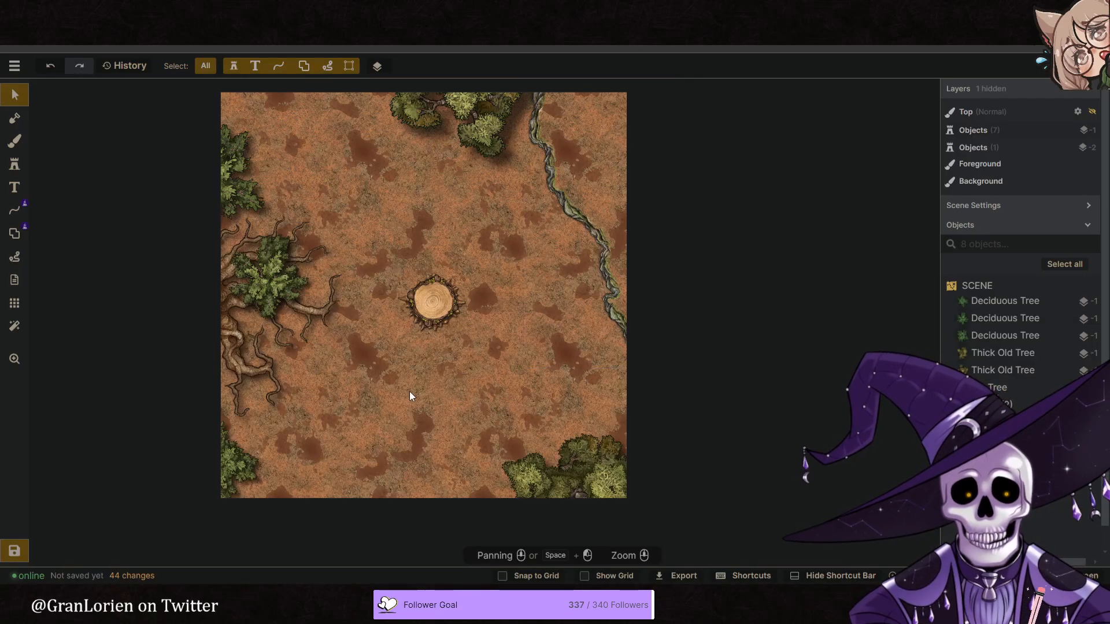
{"action": "middle_click_drag", "start_coordinate": [380, 378], "coordinate": [381, 365]}
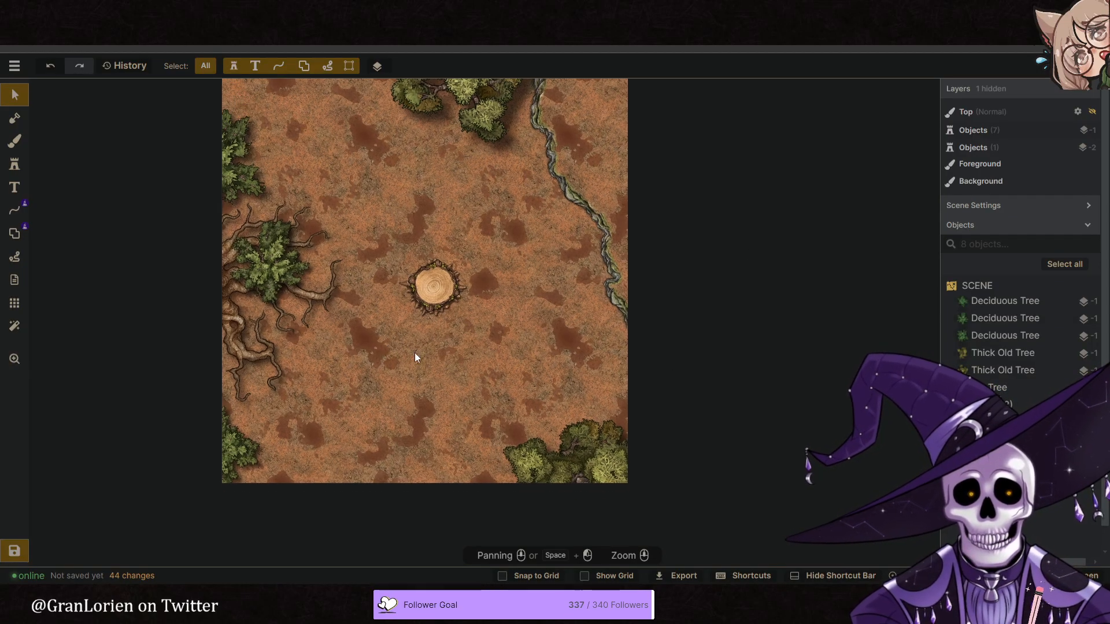
{"action": "left_click", "coordinate": [15, 166]}
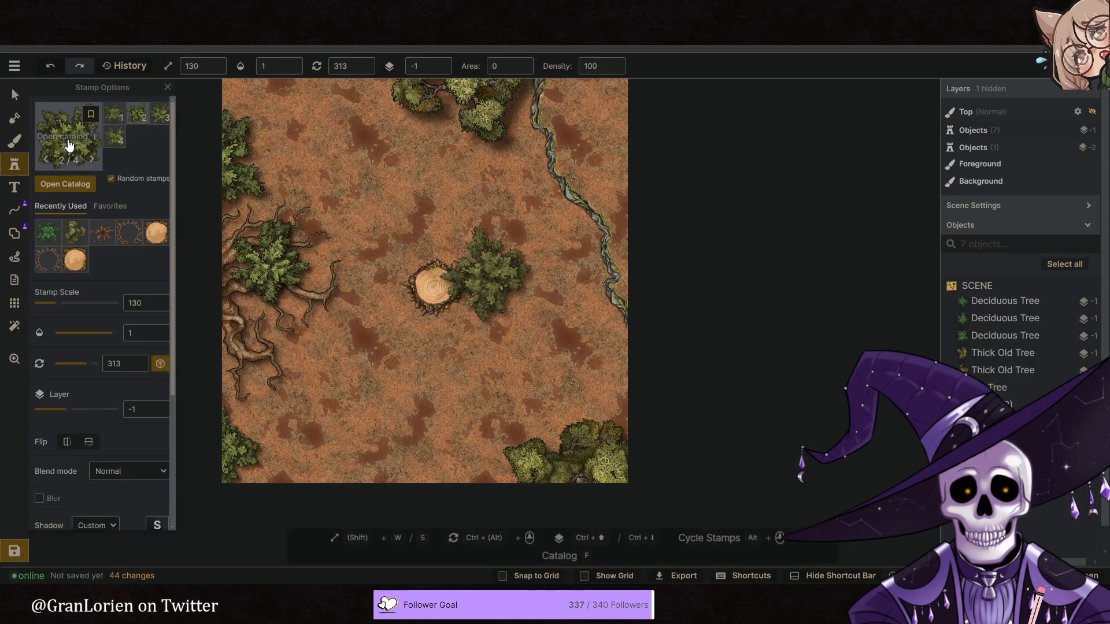
{"action": "left_click", "coordinate": [70, 145]}
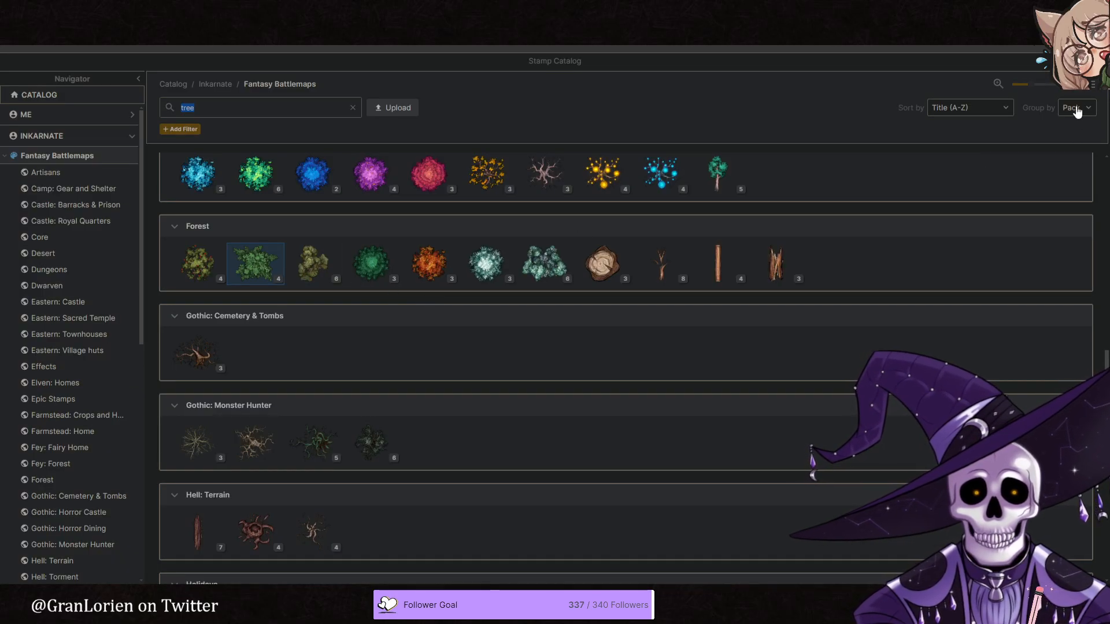
{"action": "left_click", "coordinate": [1100, 61]}
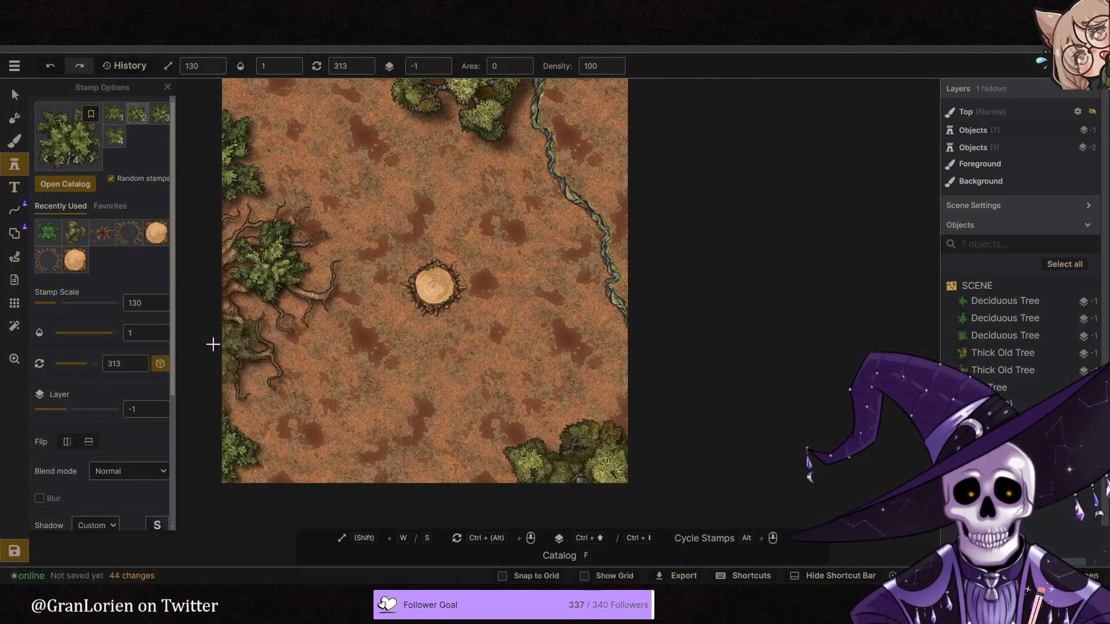
{"action": "left_click", "coordinate": [431, 392]}
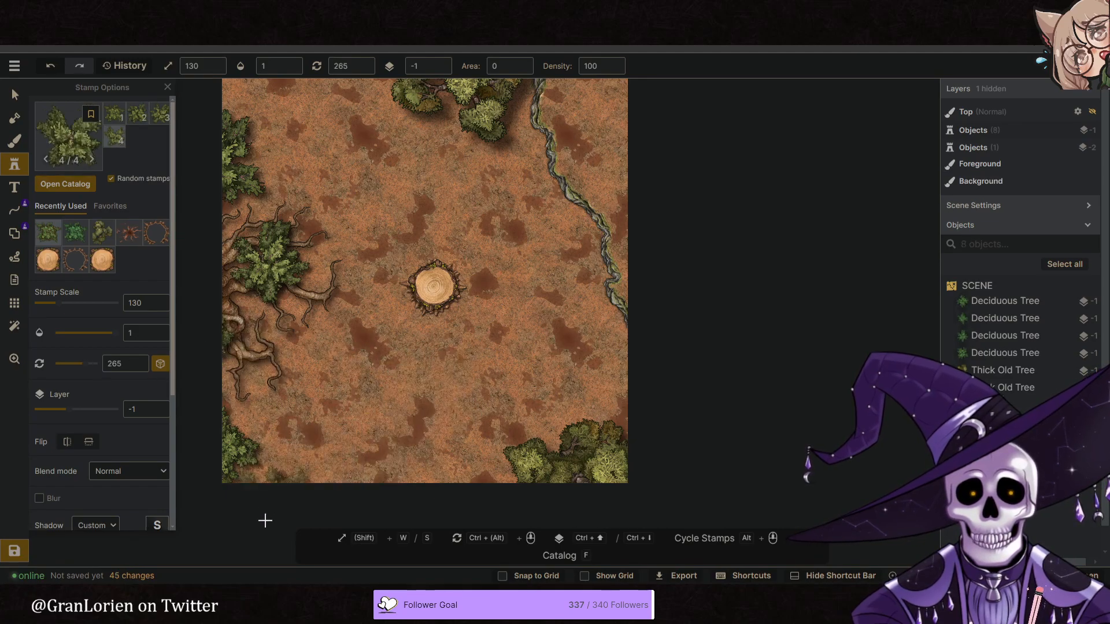
{"action": "left_click", "coordinate": [343, 369]}
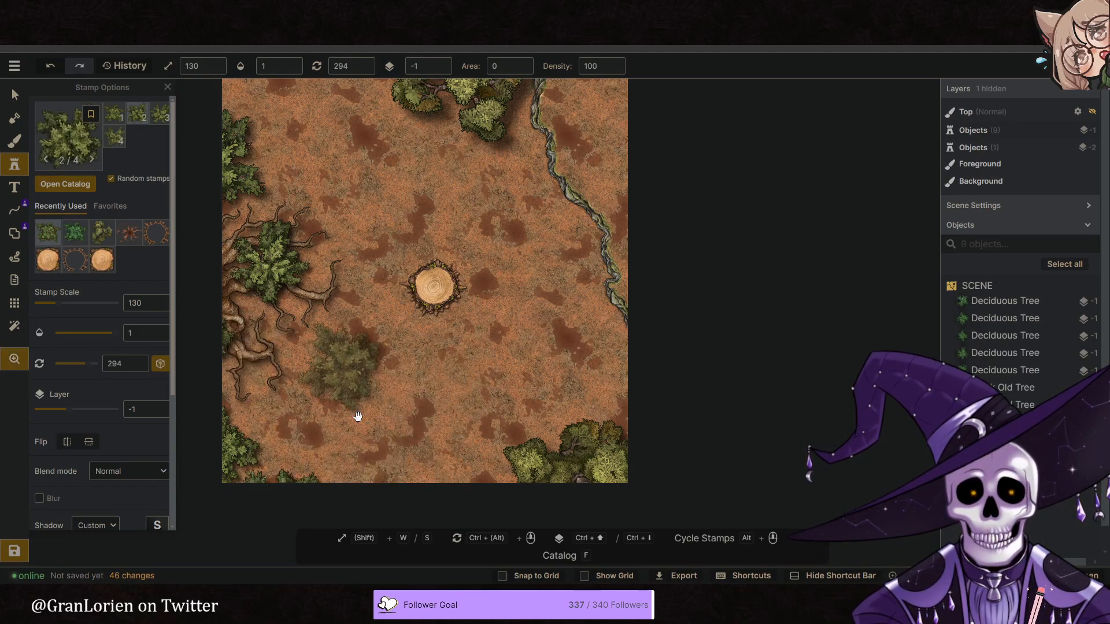
- Duplicate the lower-right Thick Old Tree and place the copy in the map's lower-left corner with rotation 32
{"action": "left_click", "coordinate": [15, 94]}
{"action": "left_click", "coordinate": [604, 481]}
{"action": "left_click", "coordinate": [670, 400]}
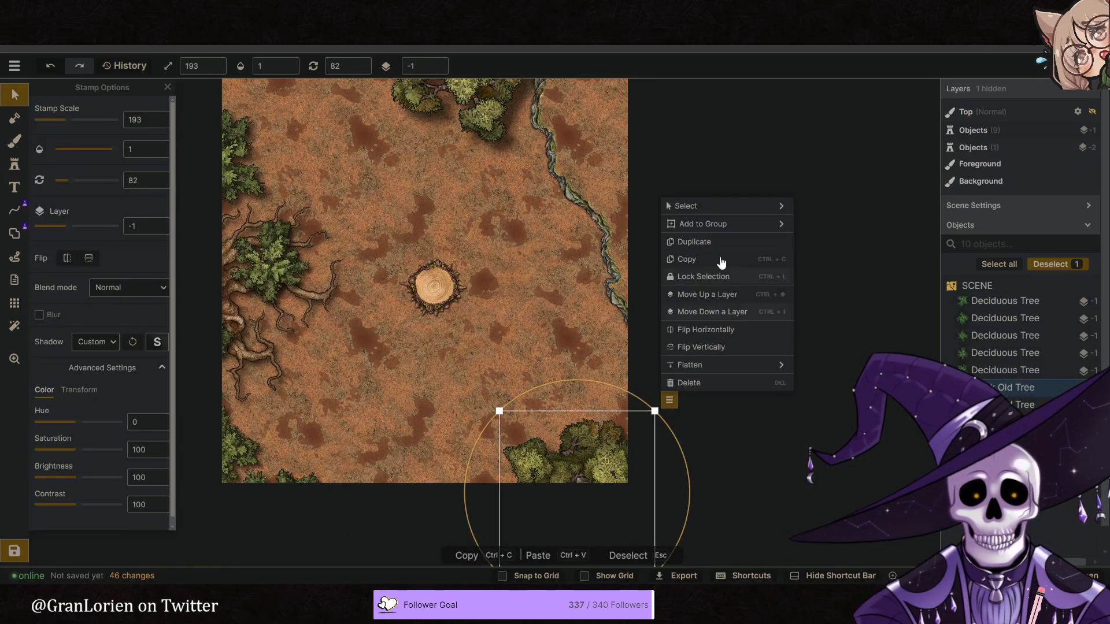
{"action": "left_click", "coordinate": [719, 250]}
{"action": "left_click_drag", "start_coordinate": [713, 403], "coordinate": [262, 511]}
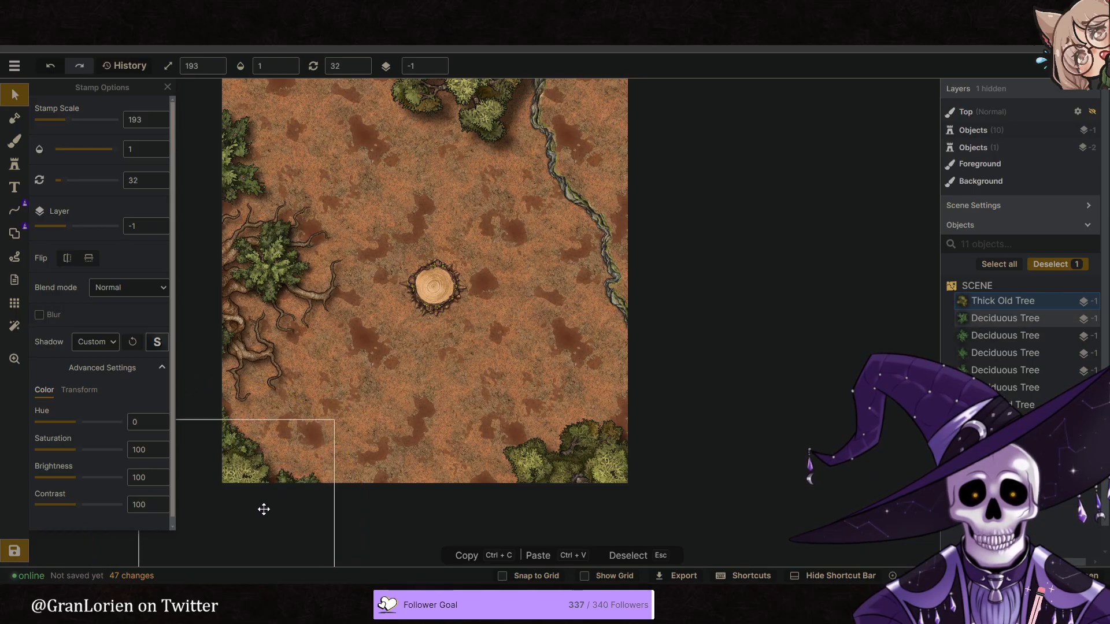
{"action": "left_click", "coordinate": [449, 399]}
- Shrink the deciduous tree standing over the Big Tree roots and shift it toward the left edge
{"action": "left_click", "coordinate": [261, 348]}
{"action": "left_click", "coordinate": [269, 301]}
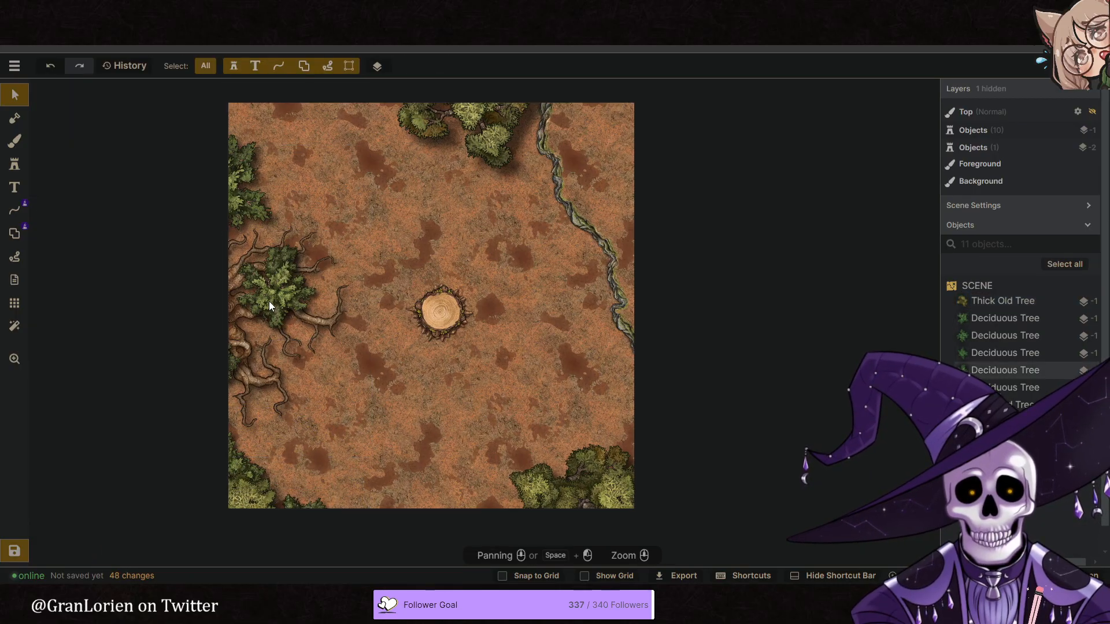
{"action": "scroll", "coordinate": [277, 299], "scroll_direction": "down", "scroll_amount": 5}
{"action": "left_click_drag", "start_coordinate": [277, 300], "coordinate": [263, 296]}
- Nudge the Big Tree roots slightly and reduce the upper-left deciduous tree to scale 148
{"action": "left_click", "coordinate": [304, 358]}
{"action": "left_click_drag", "start_coordinate": [303, 357], "coordinate": [301, 355]}
{"action": "left_click", "coordinate": [248, 199]}
{"action": "scroll", "coordinate": [260, 216], "scroll_direction": "down", "scroll_amount": 6}
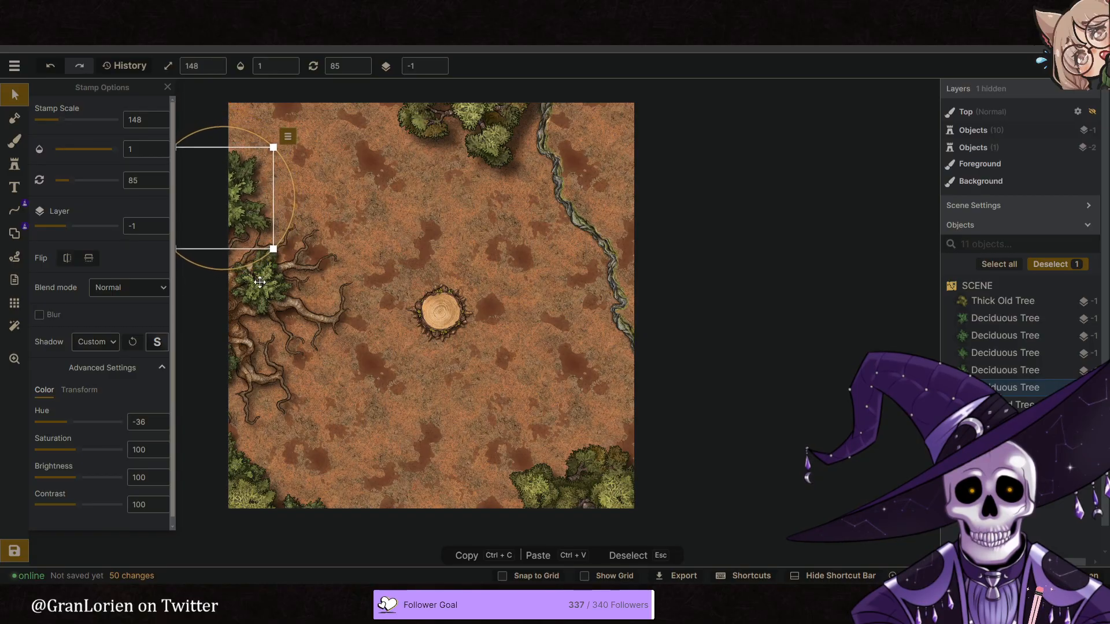
- Deselect the tree and paint a background dab upper-right of the stump with the patchy green-and-dirt Core grass texture at scale 69.03
{"action": "left_click", "coordinate": [509, 327]}
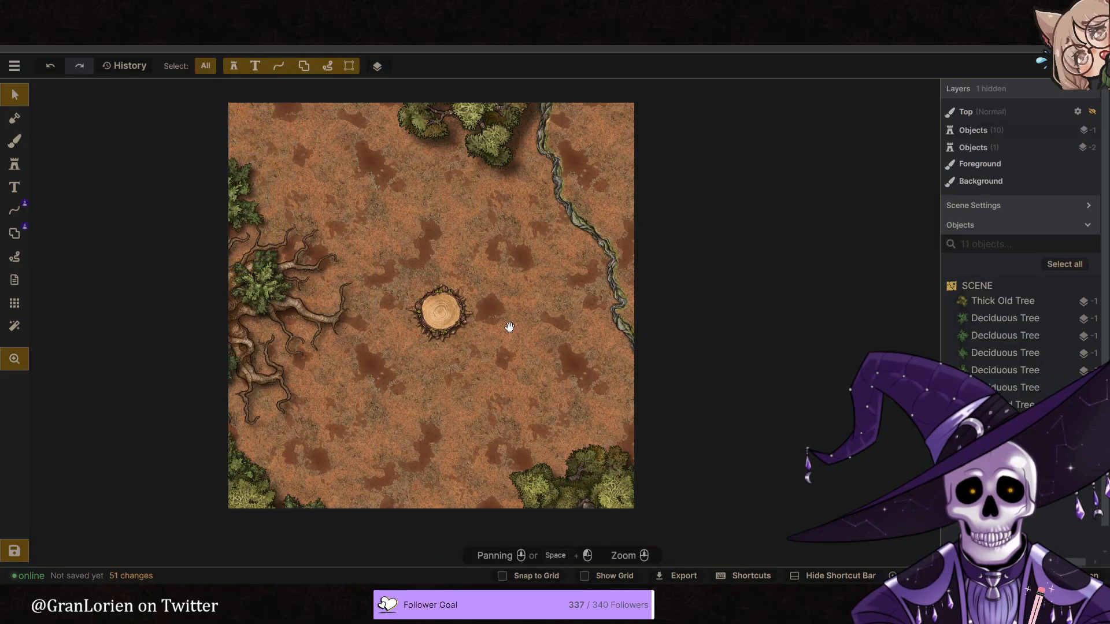
{"action": "middle_click_drag", "start_coordinate": [485, 360], "coordinate": [477, 327]}
{"action": "mouse_move", "coordinate": [429, 203]}
{"action": "middle_mouse_down"}
{"action": "mouse_move", "coordinate": [437, 230]}
{"action": "mouse_move", "coordinate": [423, 192]}
{"action": "middle_mouse_up"}
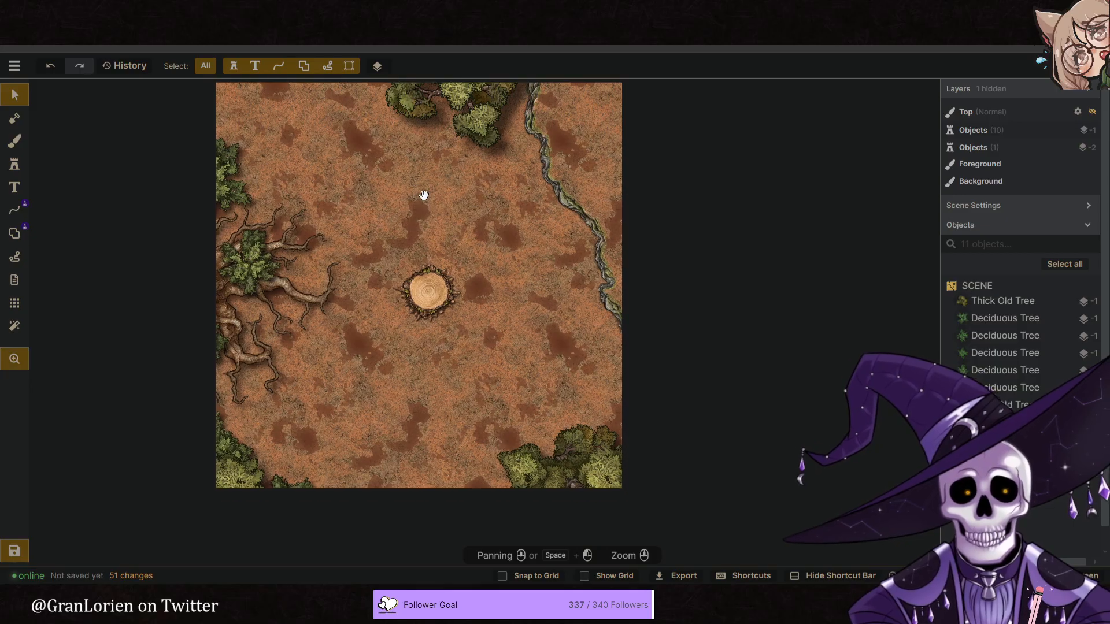
{"action": "middle_click_drag", "start_coordinate": [505, 287], "coordinate": [497, 276]}
{"action": "left_click", "coordinate": [19, 144]}
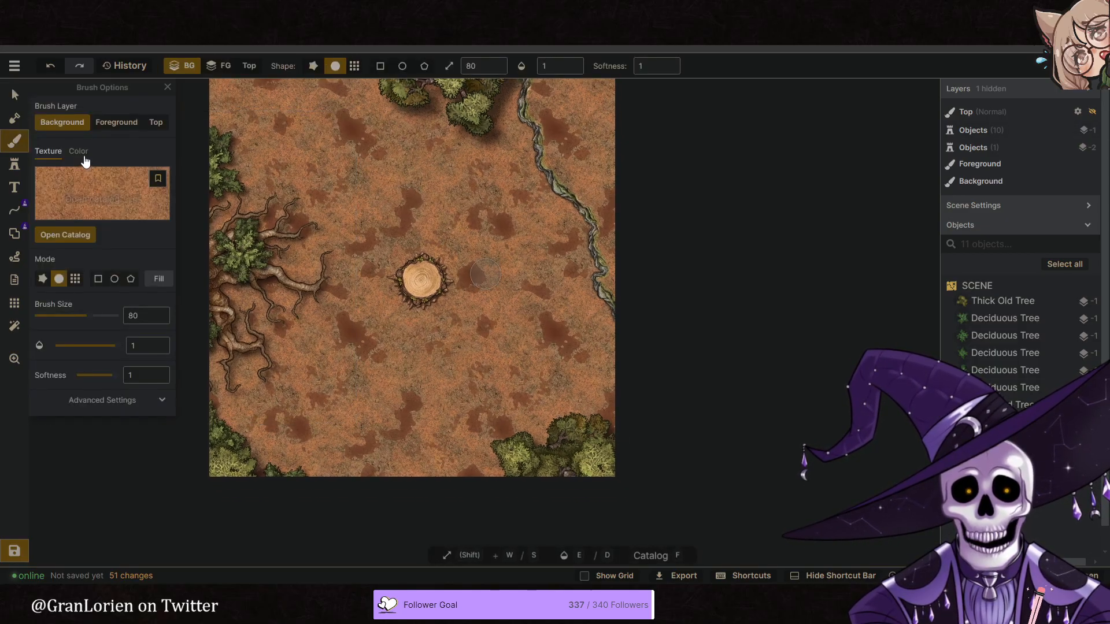
{"action": "key", "text": "f"}
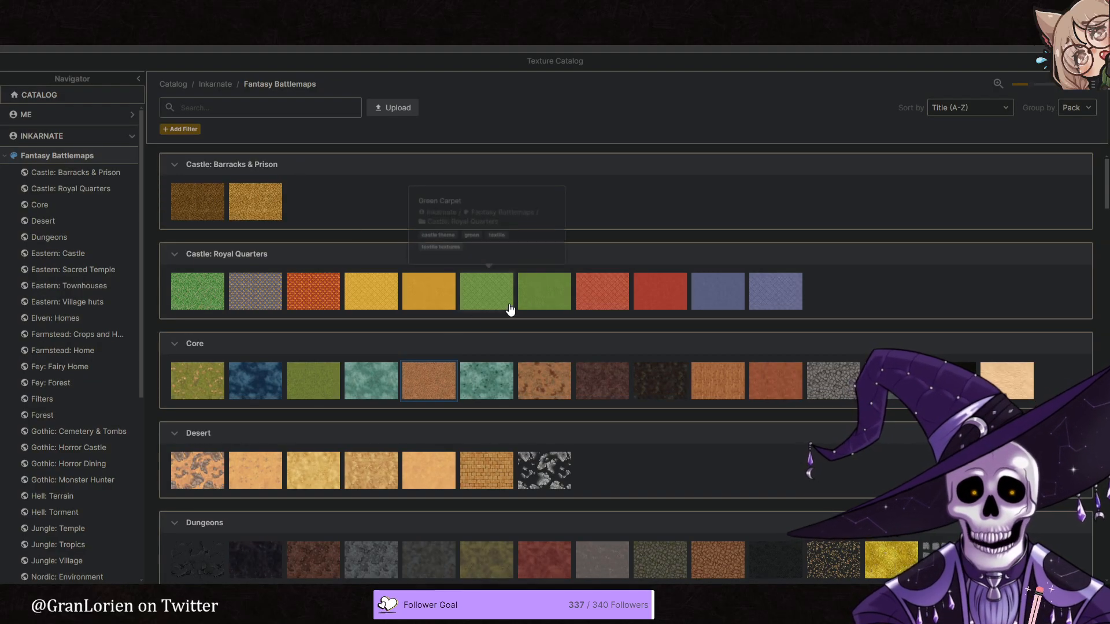
{"action": "left_click", "coordinate": [218, 386]}
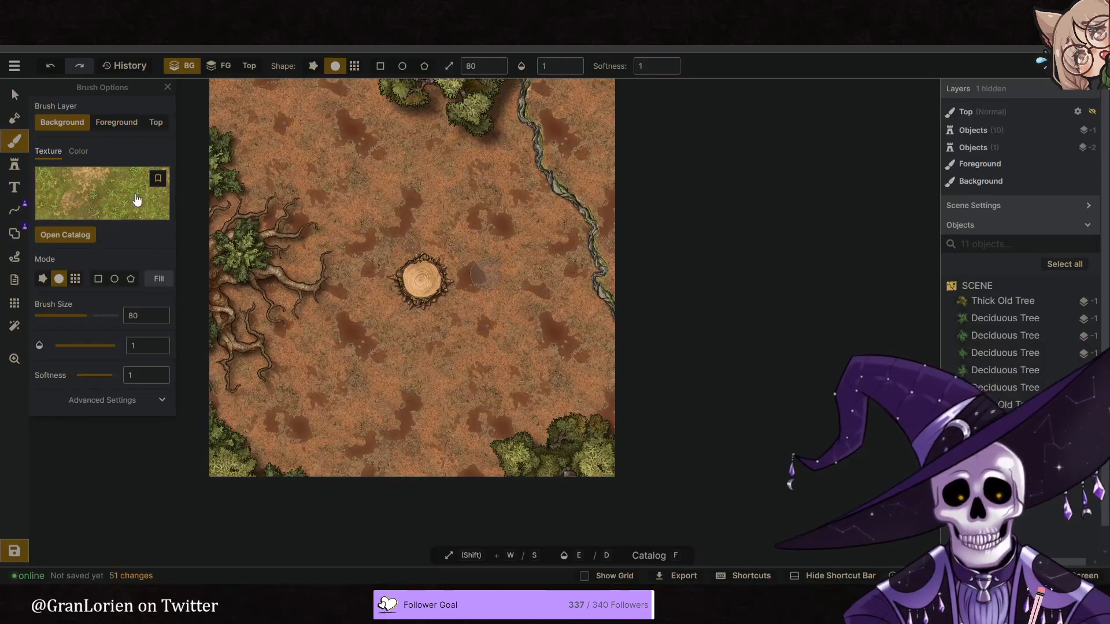
{"action": "left_click_drag", "start_coordinate": [90, 459], "coordinate": [80, 466]}
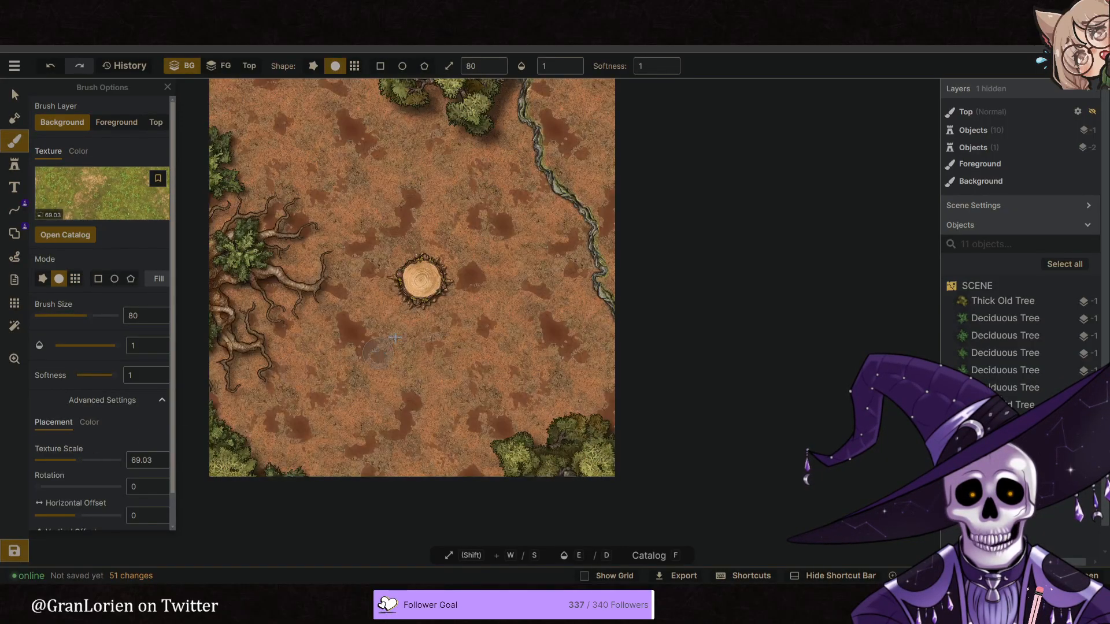
{"action": "left_click", "coordinate": [498, 209]}
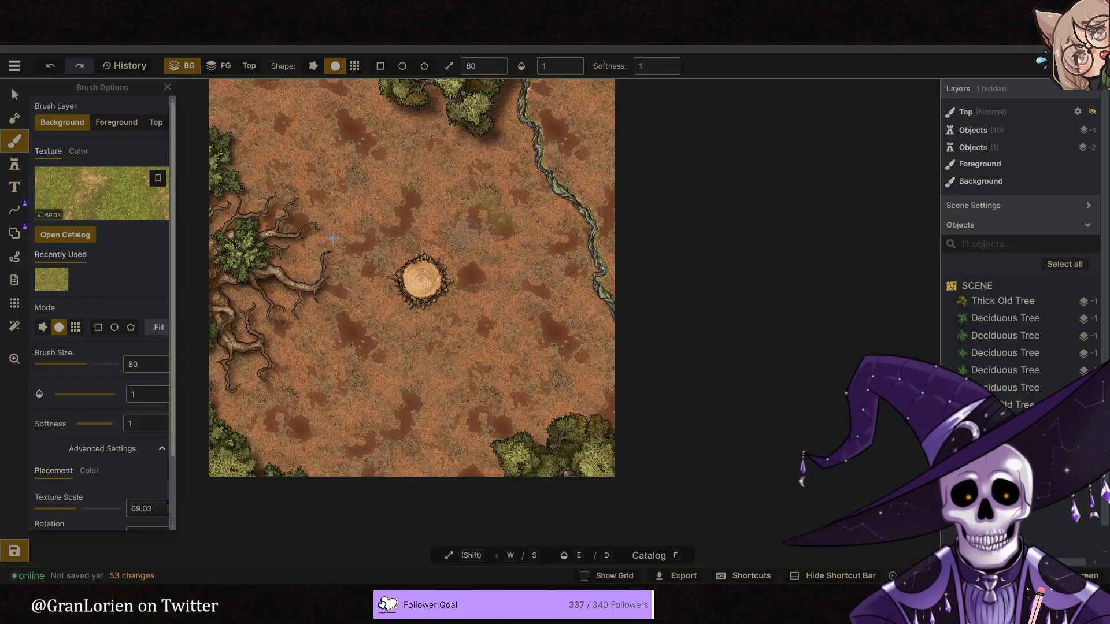
- Choose the plain green Core grass texture, set its scale to 57.01, and dab it on the background lower-right of the stump
{"action": "left_click", "coordinate": [143, 207]}
{"action": "scroll", "coordinate": [546, 346], "scroll_direction": "down", "scroll_amount": 3}
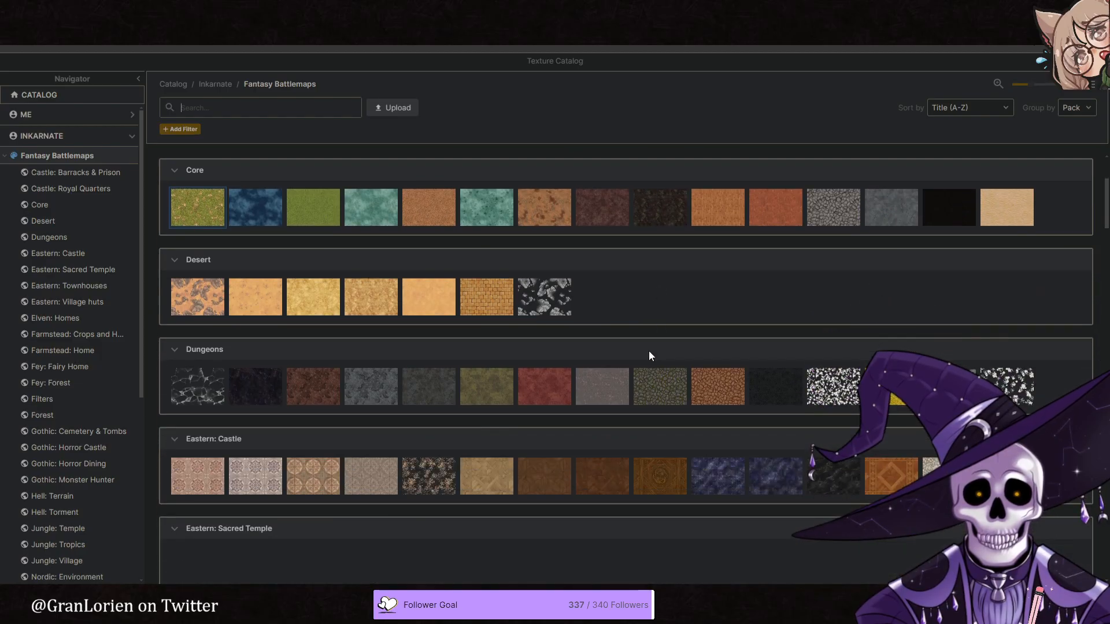
{"action": "left_click", "coordinate": [315, 205]}
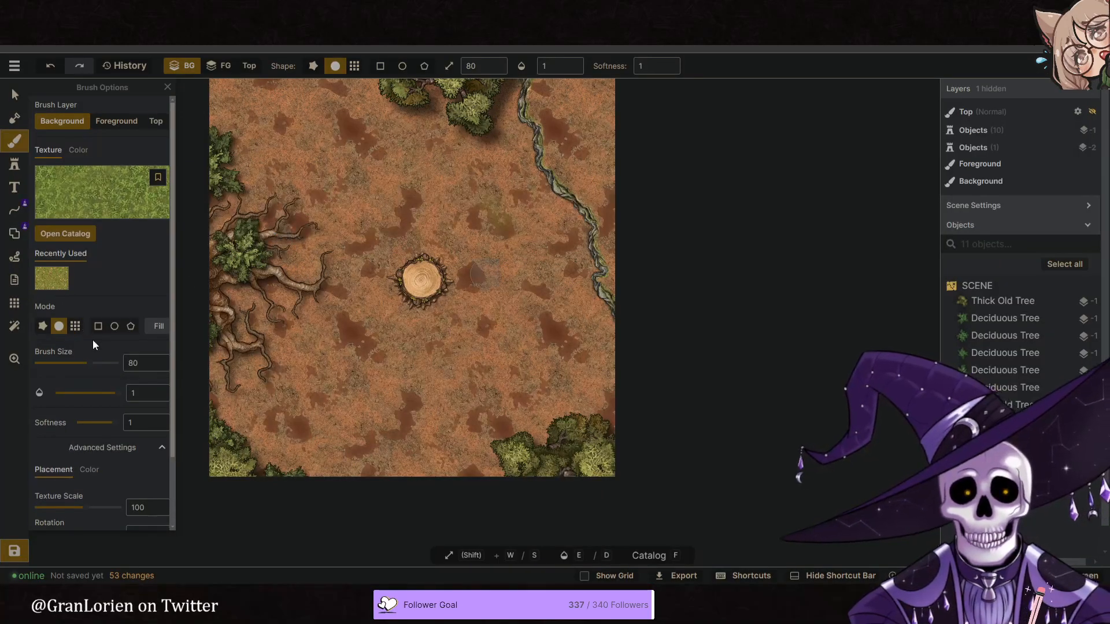
{"action": "left_click_drag", "start_coordinate": [82, 427], "coordinate": [77, 428]}
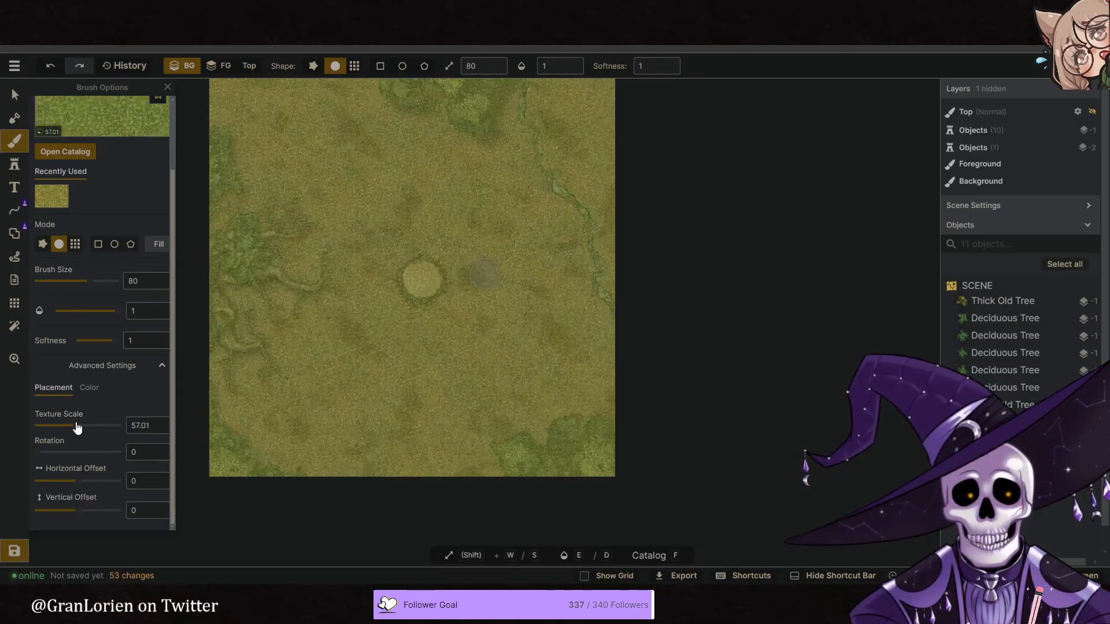
{"action": "left_click", "coordinate": [478, 348]}
{"action": "left_click", "coordinate": [477, 349]}
{"action": "left_click", "coordinate": [477, 349]}
{"action": "left_click", "coordinate": [477, 350]}
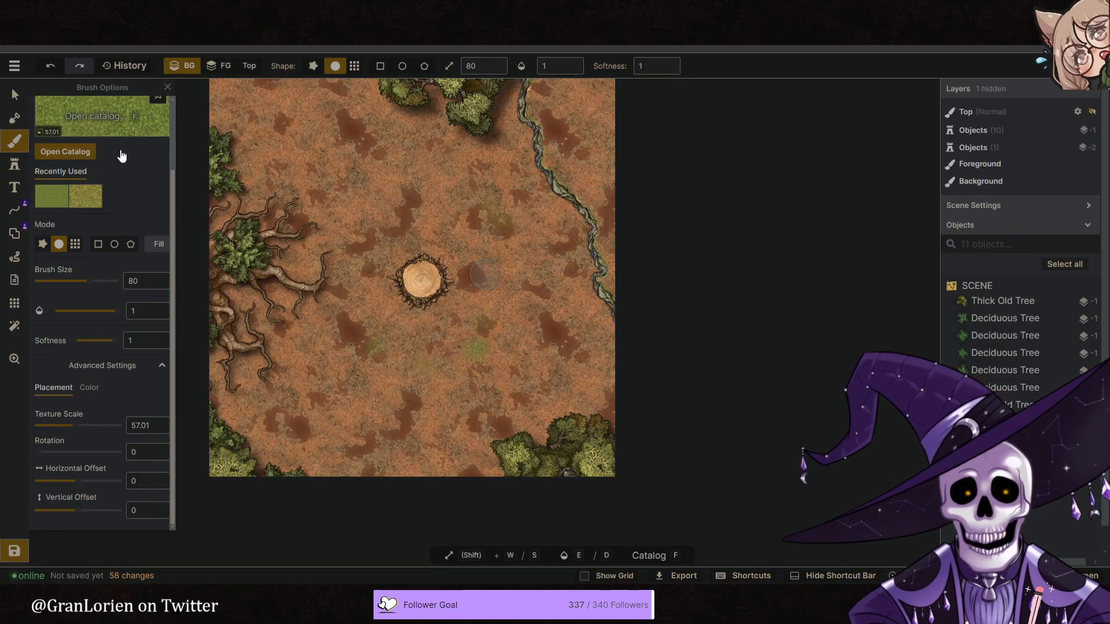
- Choose the brown Core dirt texture for the background brush and set its saturation to 62 and brightness to 57
{"action": "left_click", "coordinate": [103, 132]}
{"action": "scroll", "coordinate": [555, 368], "scroll_direction": "down", "scroll_amount": 2}
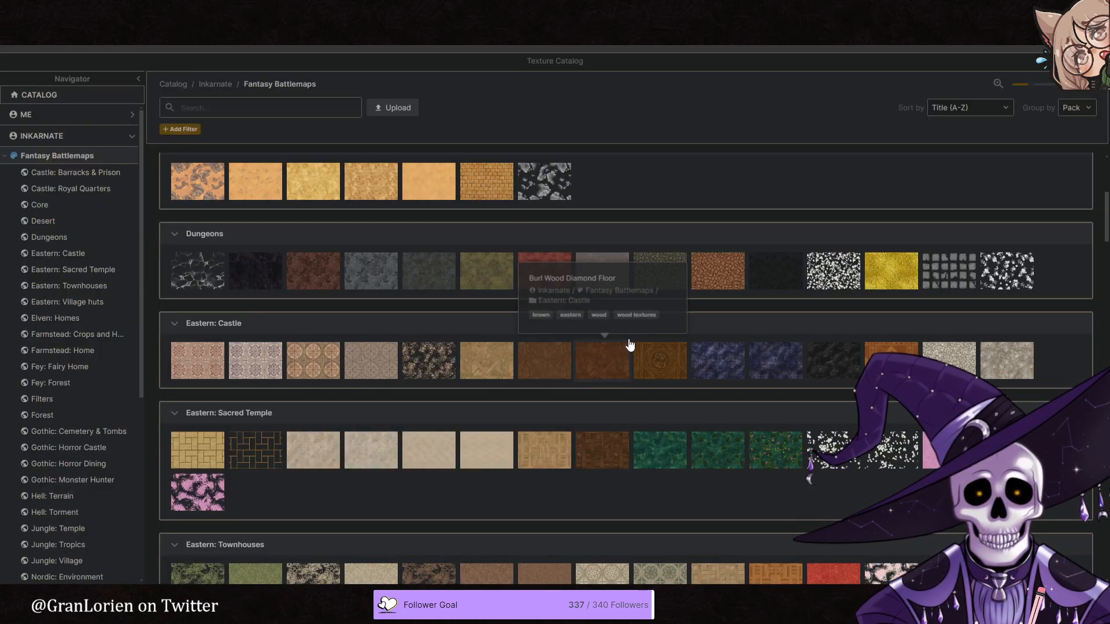
{"action": "scroll", "coordinate": [630, 345], "scroll_direction": "up", "scroll_amount": 5}
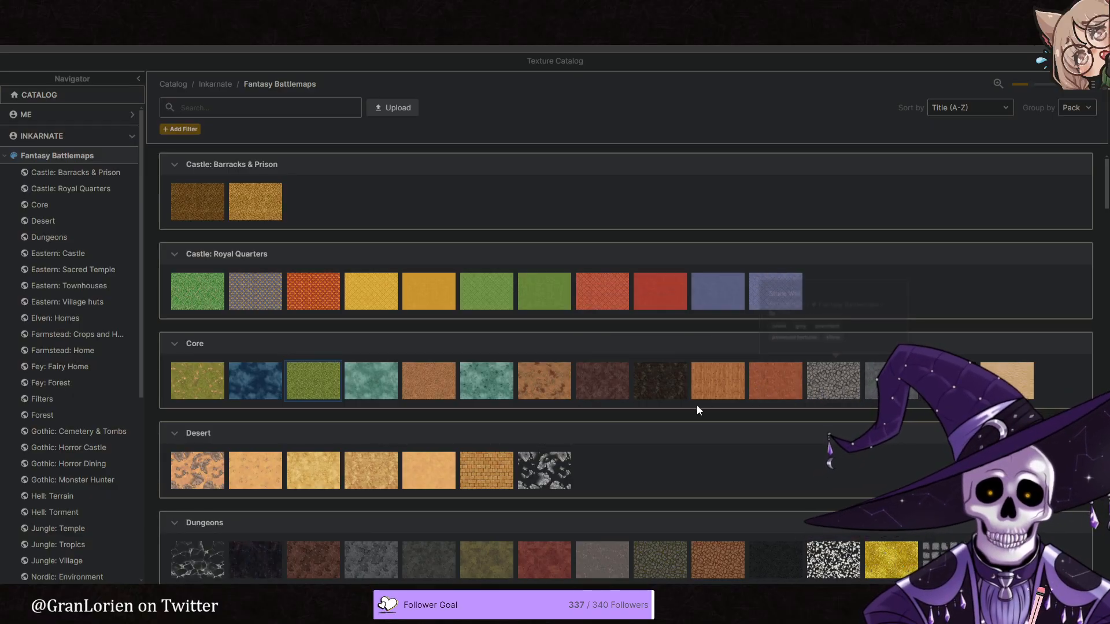
{"action": "left_click", "coordinate": [425, 383]}
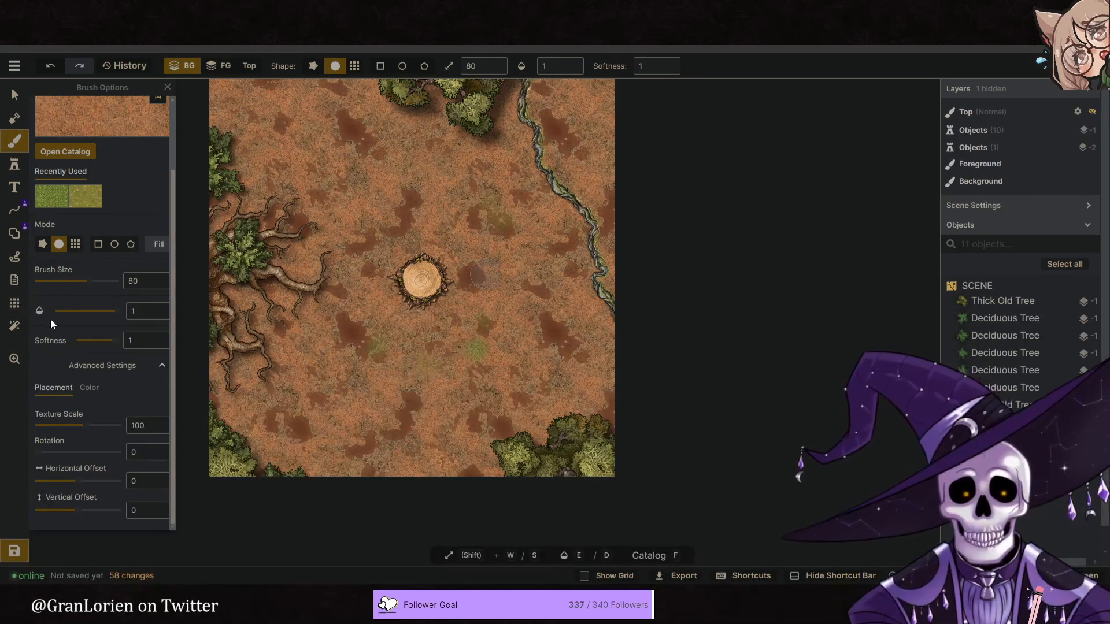
{"action": "left_click", "coordinate": [88, 388]}
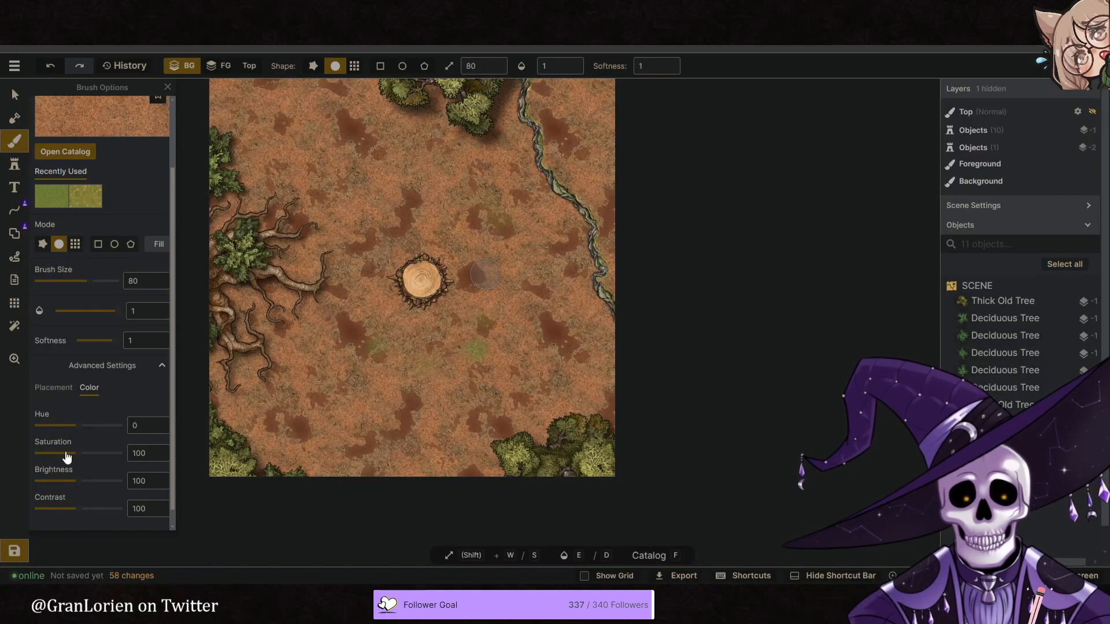
{"action": "left_click", "coordinate": [67, 453]}
{"action": "left_click_drag", "start_coordinate": [76, 481], "coordinate": [61, 482]}
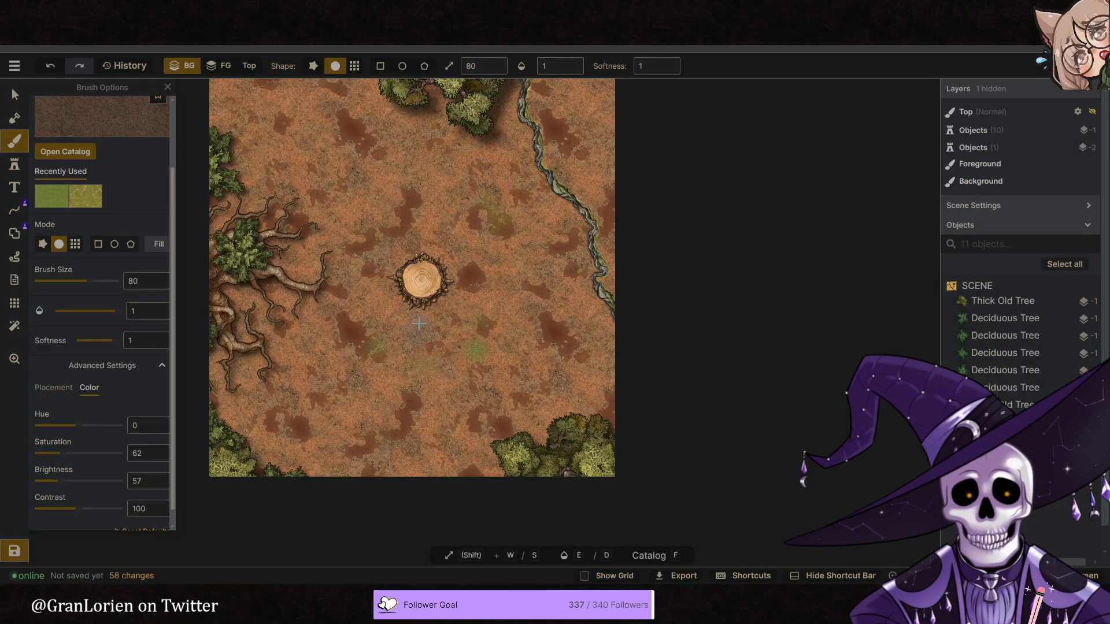
- Paint patches of the darkened dirt texture on the ground just below and above the central stump
{"action": "left_click", "coordinate": [399, 313]}
{"action": "left_click", "coordinate": [414, 339]}
{"action": "left_click", "coordinate": [412, 311]}
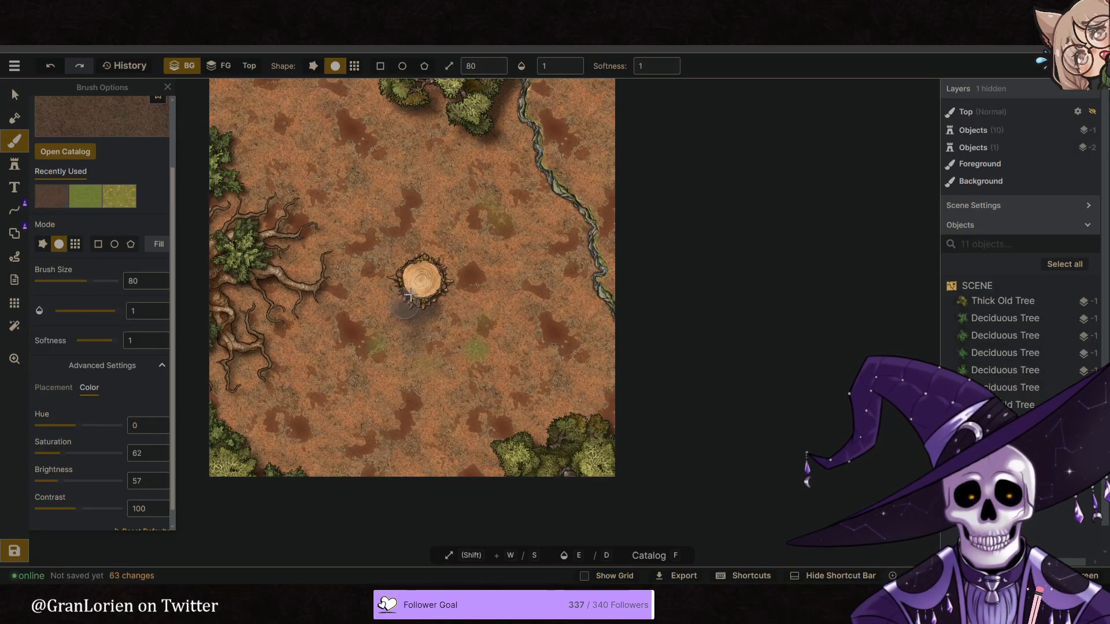
{"action": "left_click", "coordinate": [432, 300]}
{"action": "left_click", "coordinate": [433, 272]}
{"action": "left_click", "coordinate": [427, 256]}
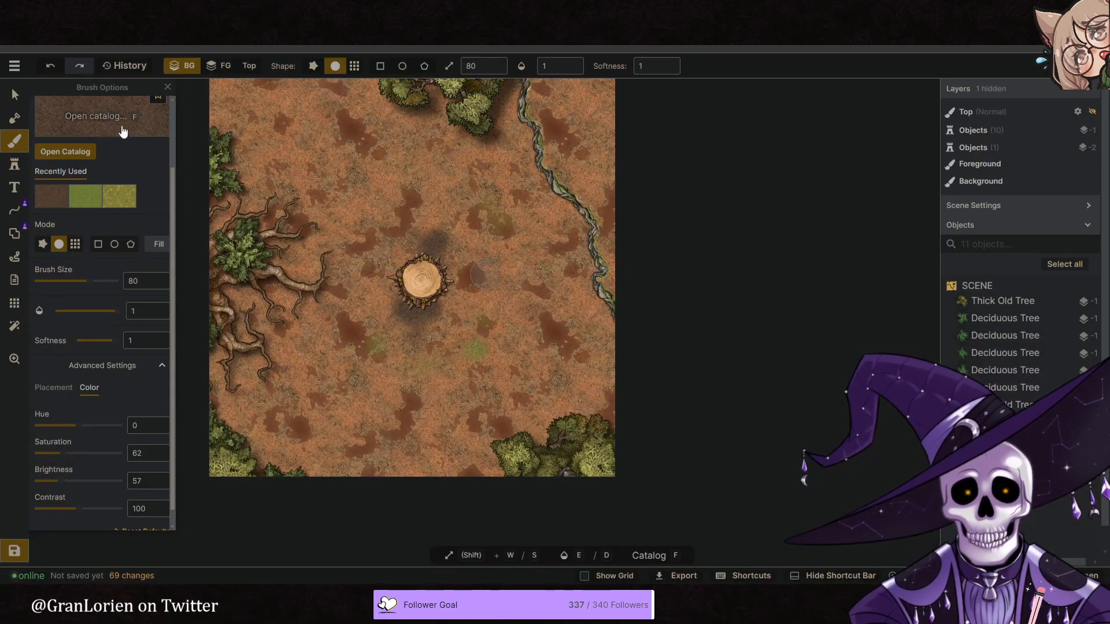
- Choose the mossy dark green texture from the Eastern: Townhouses pack and dab it on the ground left of the stump
{"action": "left_click", "coordinate": [122, 131]}
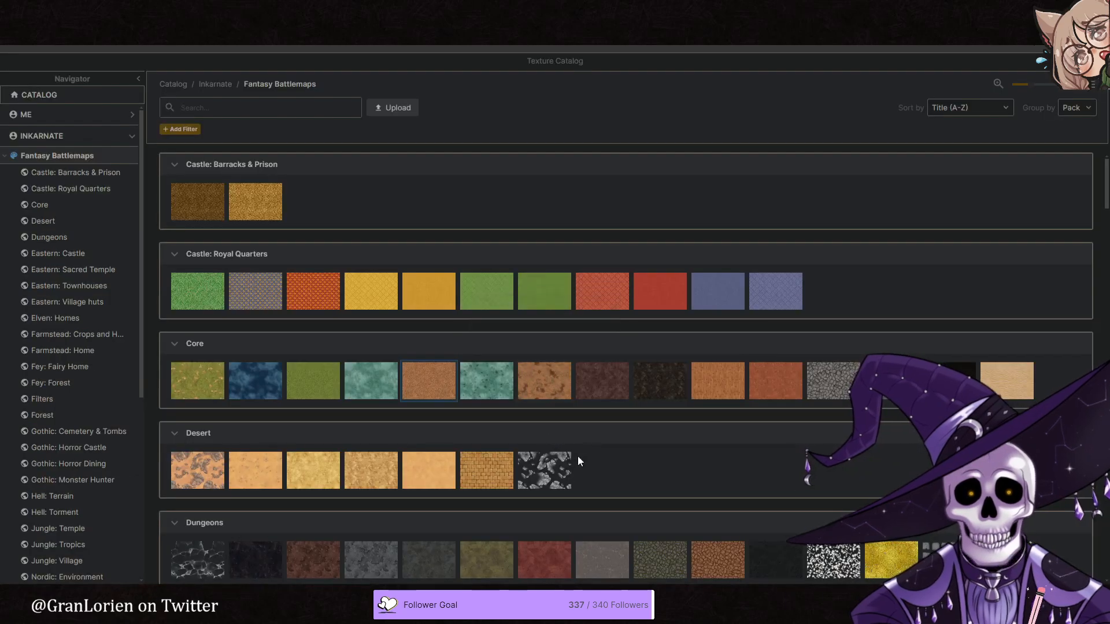
{"action": "scroll", "coordinate": [605, 463], "scroll_direction": "down", "scroll_amount": 5}
{"action": "scroll", "coordinate": [462, 381], "scroll_direction": "down", "scroll_amount": 6}
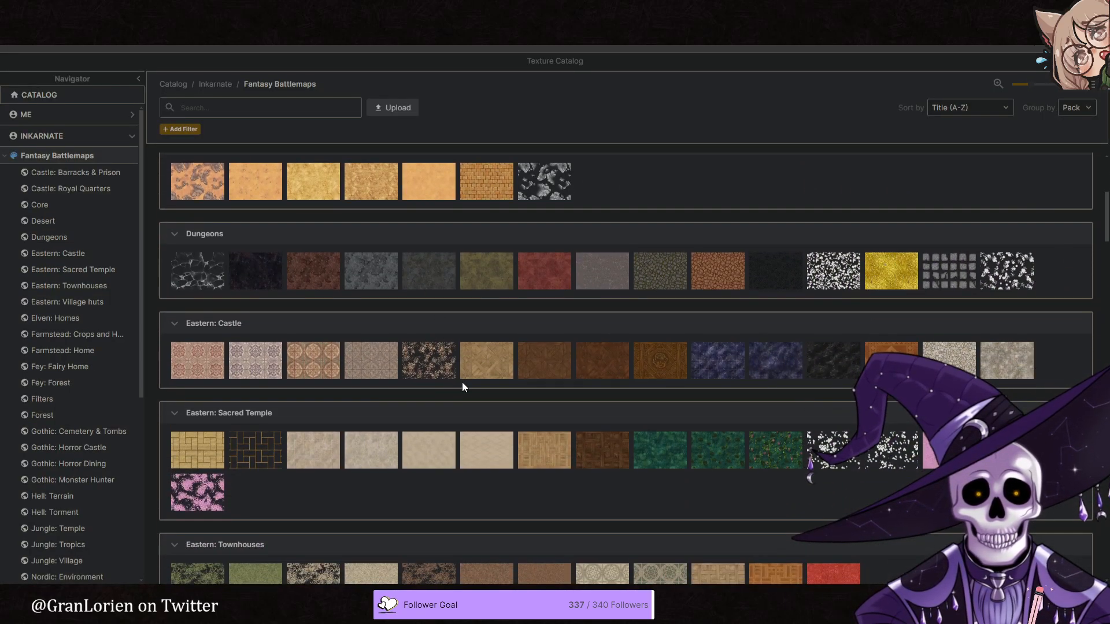
{"action": "scroll", "coordinate": [478, 383], "scroll_direction": "down", "scroll_amount": 2}
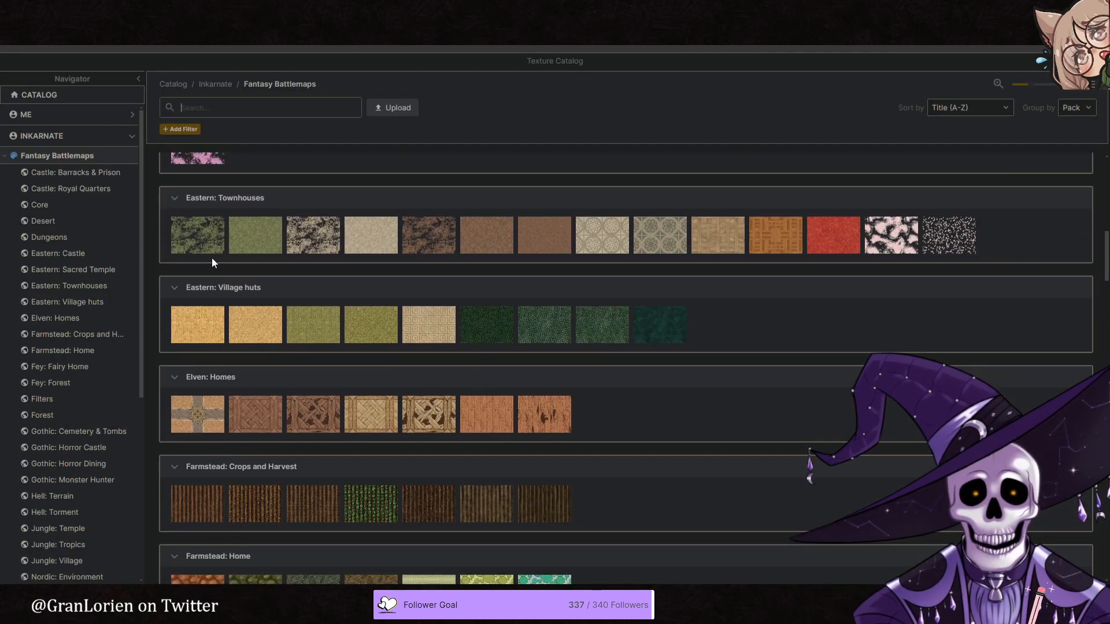
{"action": "left_click", "coordinate": [193, 239]}
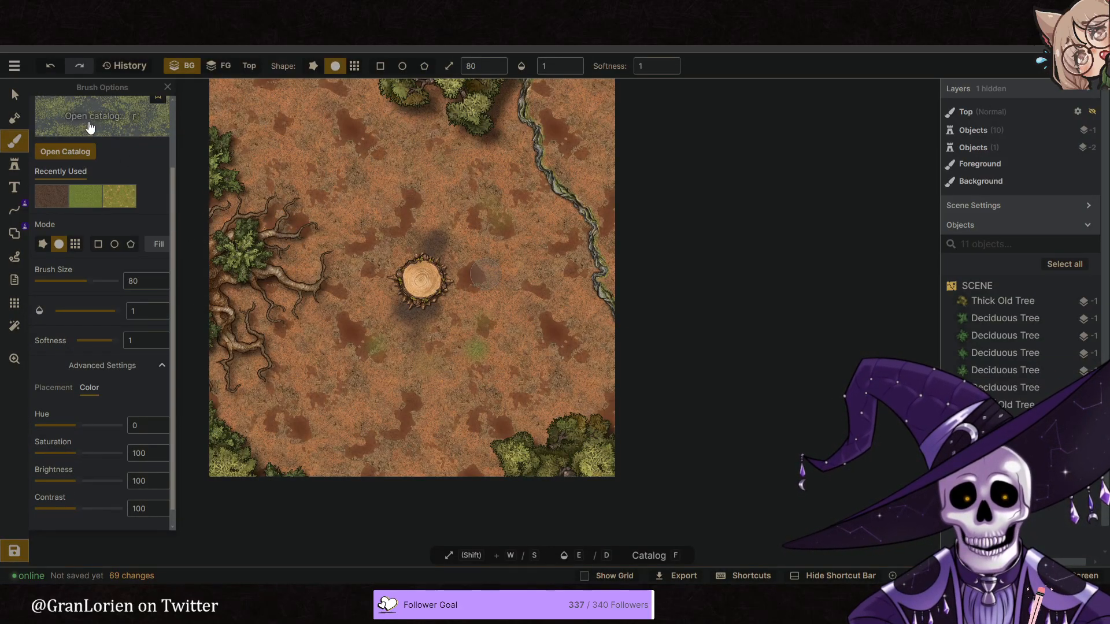
{"action": "left_click", "coordinate": [359, 280]}
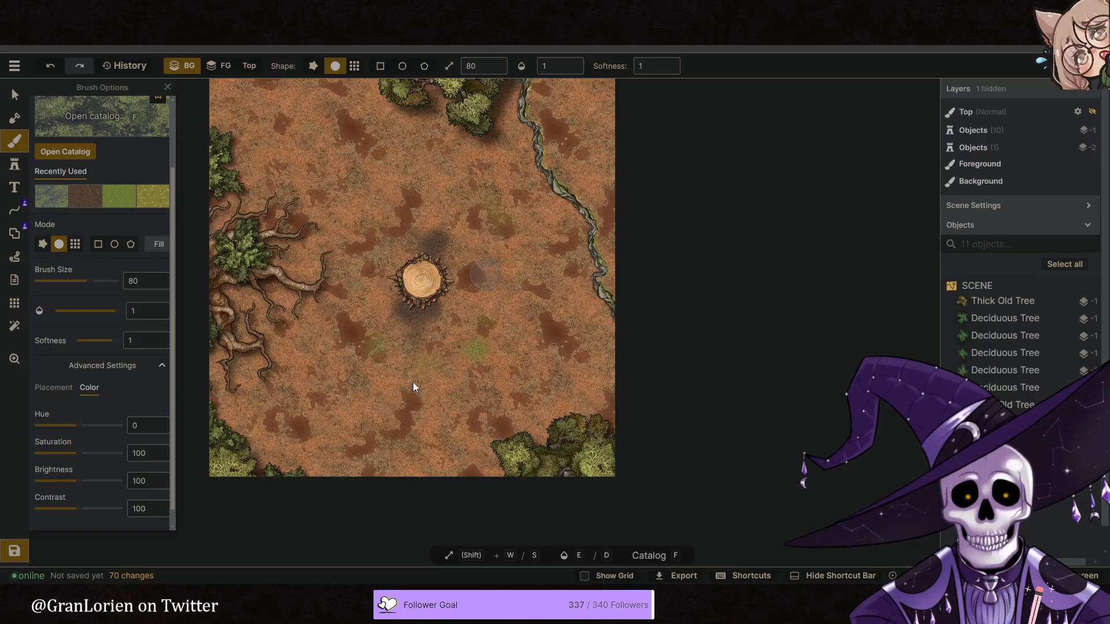
- Choose the orange leafy ground texture from the Forest pack and set its saturation to 56 and brightness to 120
{"action": "key", "text": "f"}
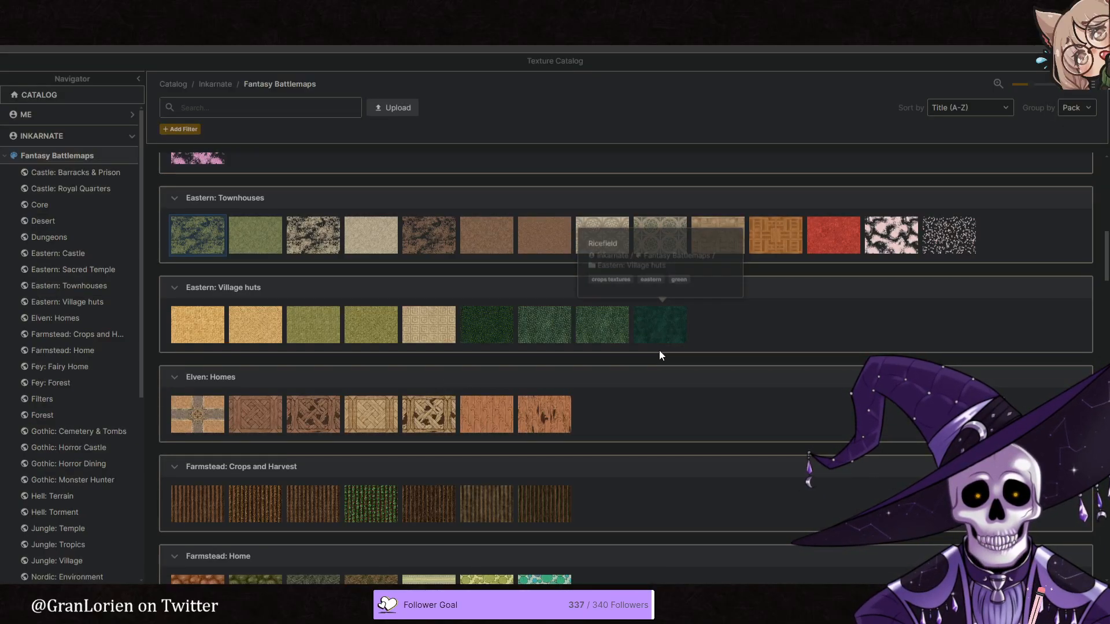
{"action": "scroll", "coordinate": [659, 349], "scroll_direction": "down", "scroll_amount": 8}
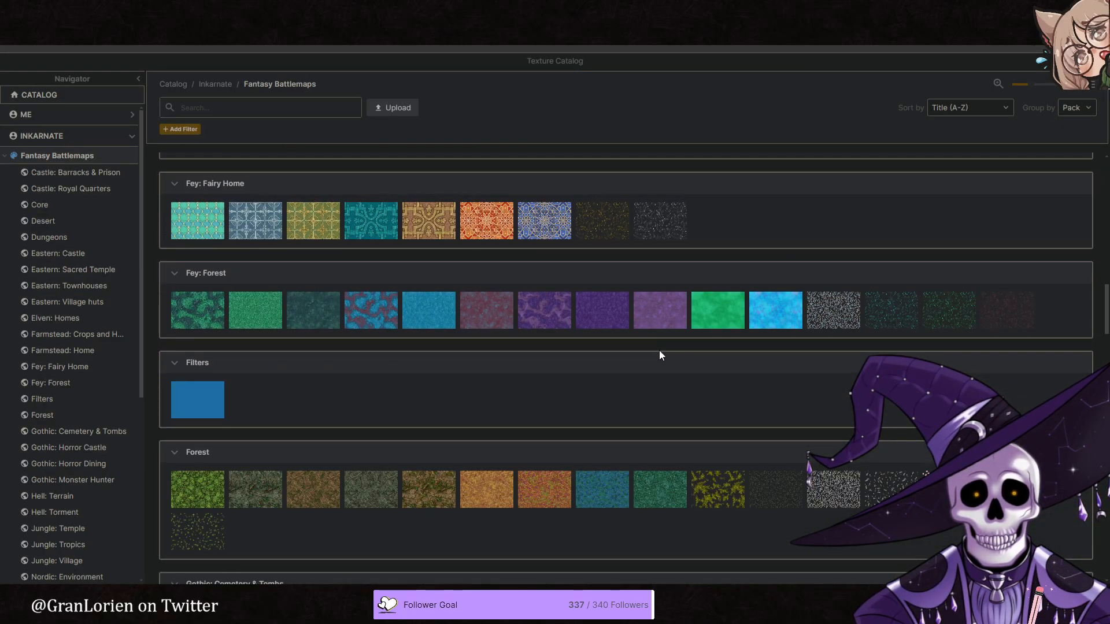
{"action": "scroll", "coordinate": [660, 353], "scroll_direction": "down", "scroll_amount": 4}
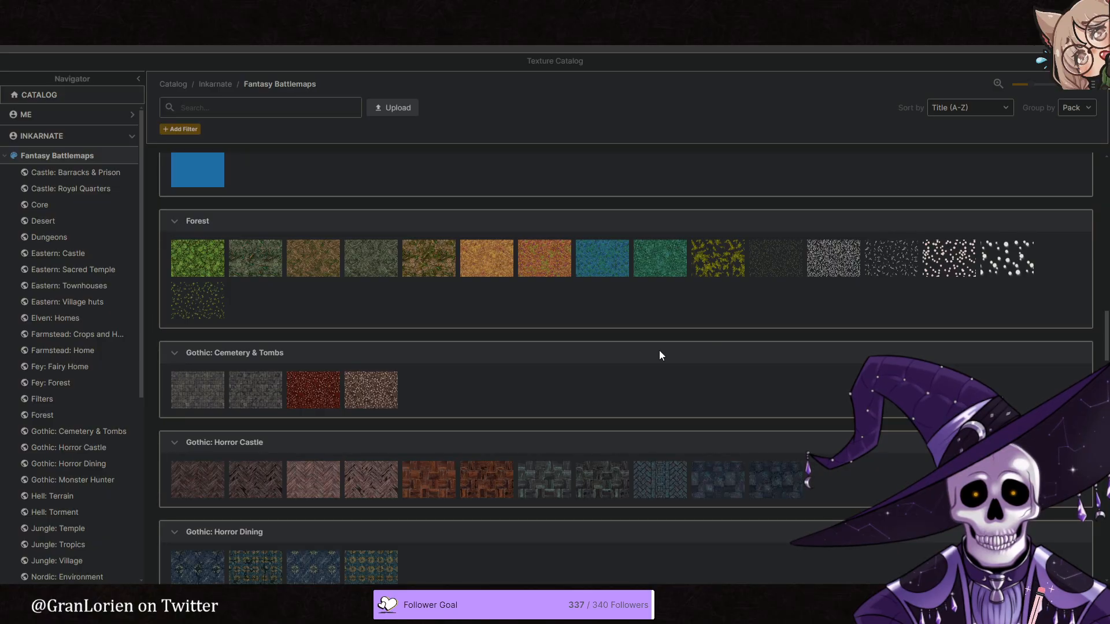
{"action": "left_click", "coordinate": [471, 271]}
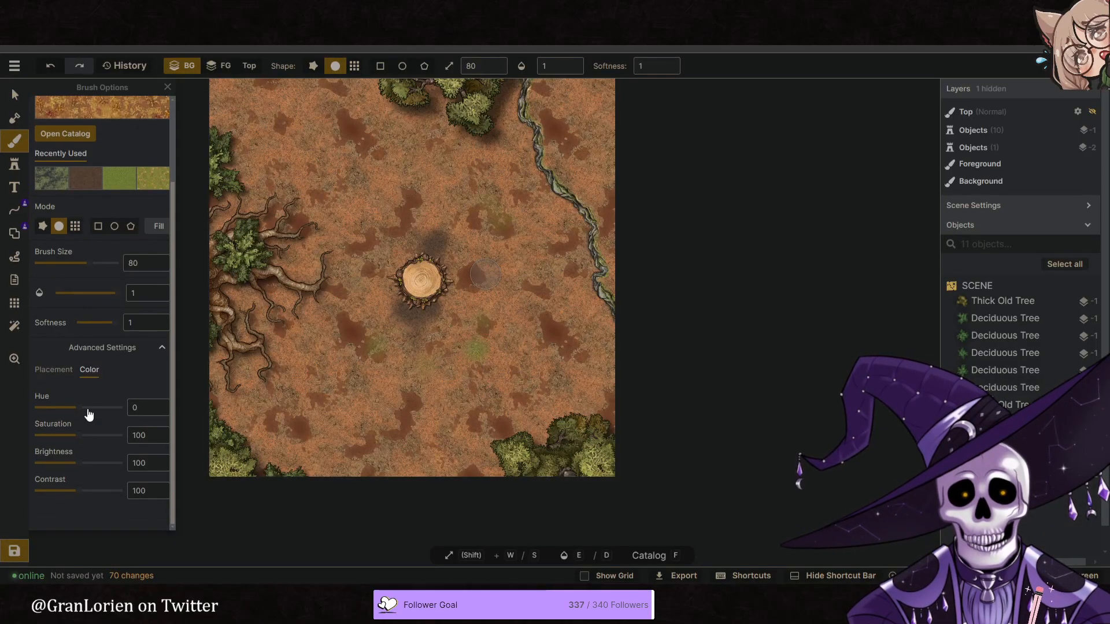
{"action": "scroll", "coordinate": [87, 397], "scroll_direction": "up", "scroll_amount": 2}
{"action": "left_click_drag", "start_coordinate": [82, 512], "coordinate": [85, 512]}
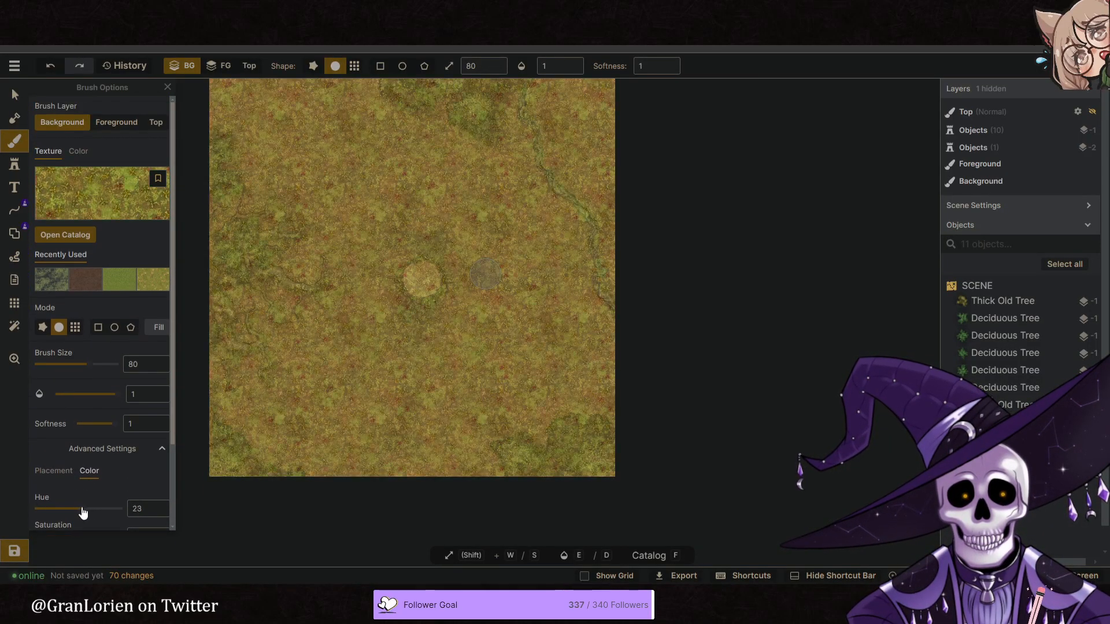
{"action": "scroll", "coordinate": [93, 491], "scroll_direction": "down", "scroll_amount": 3}
{"action": "left_click_drag", "start_coordinate": [77, 463], "coordinate": [97, 465]}
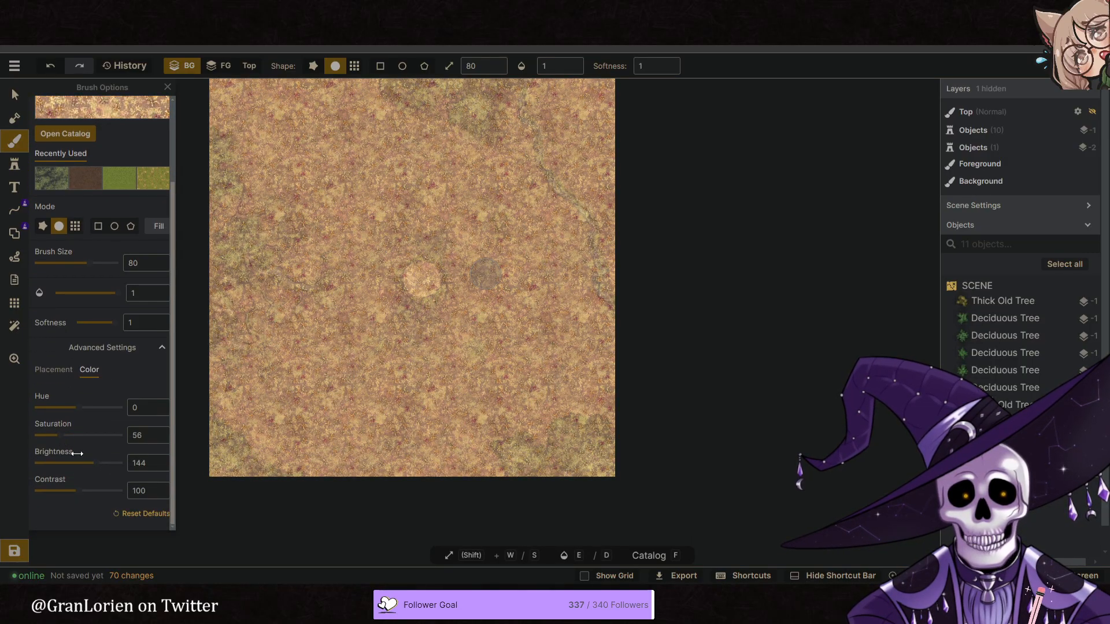
{"action": "left_click", "coordinate": [88, 463]}
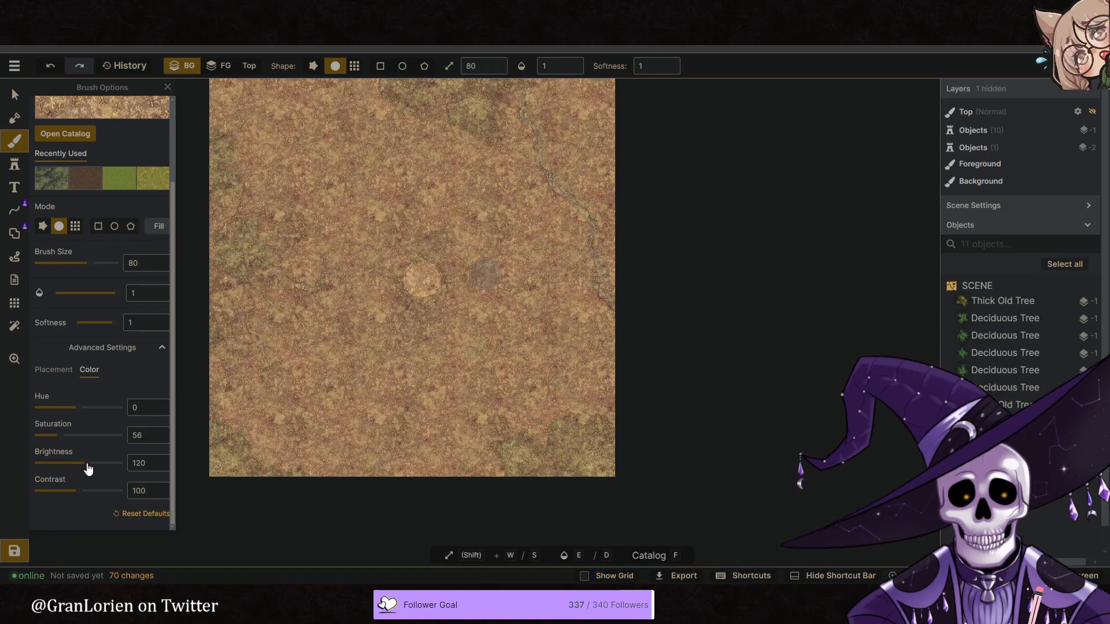
- Set the leafy texture's scale to 43.85 and saturation to 69, and paint a dab upper-left of the stump
{"action": "left_click", "coordinate": [54, 370]}
{"action": "left_click_drag", "start_coordinate": [81, 431], "coordinate": [68, 431]}
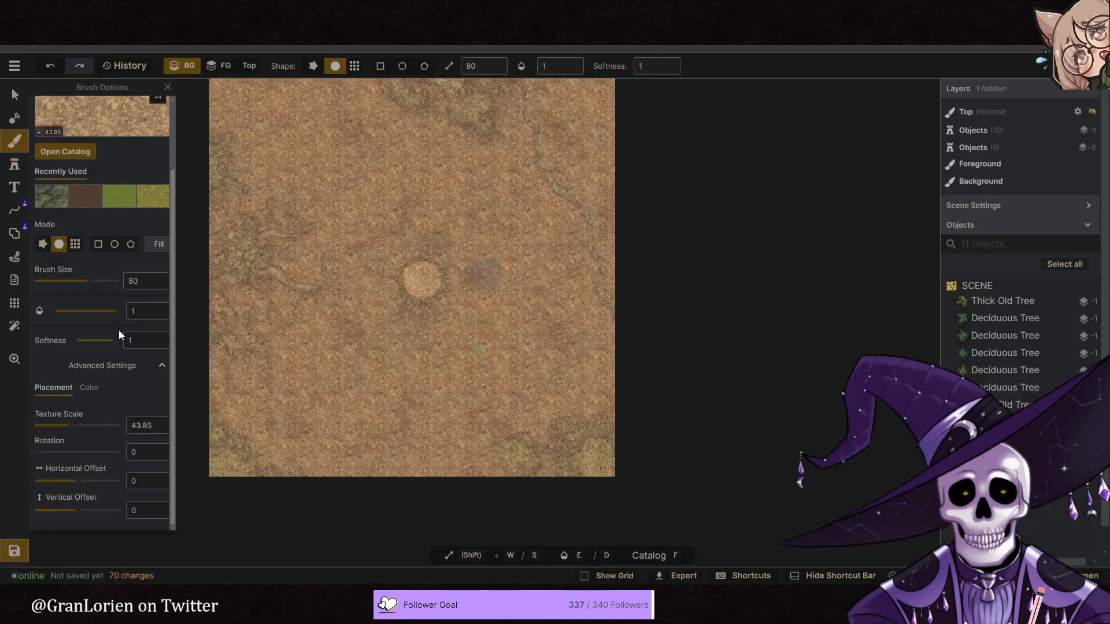
{"action": "left_click", "coordinate": [89, 388]}
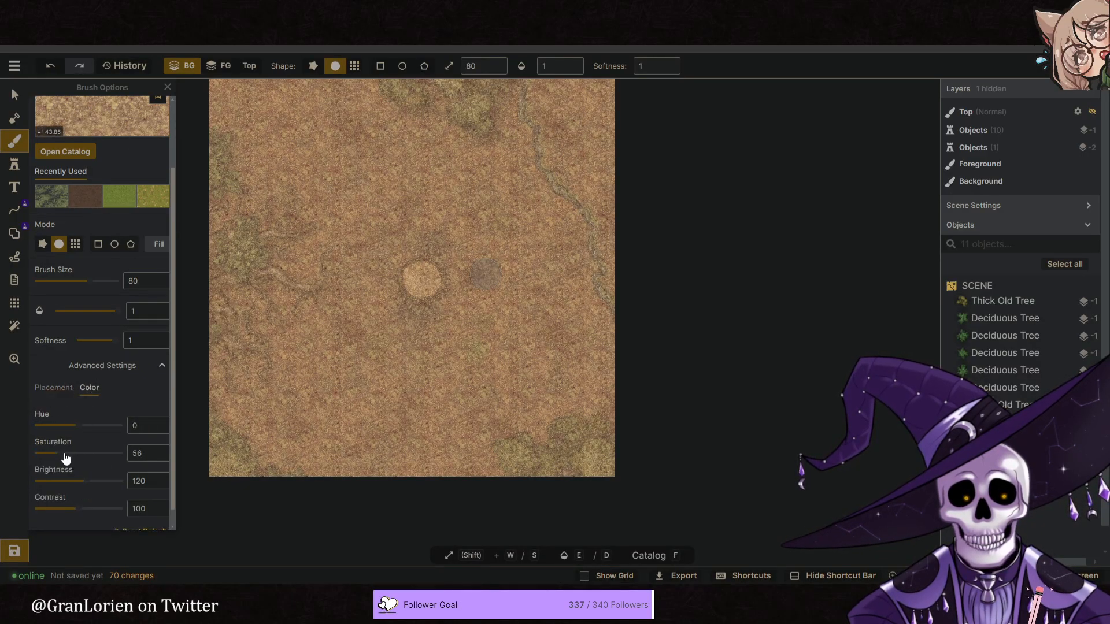
{"action": "left_click_drag", "start_coordinate": [65, 460], "coordinate": [67, 461]}
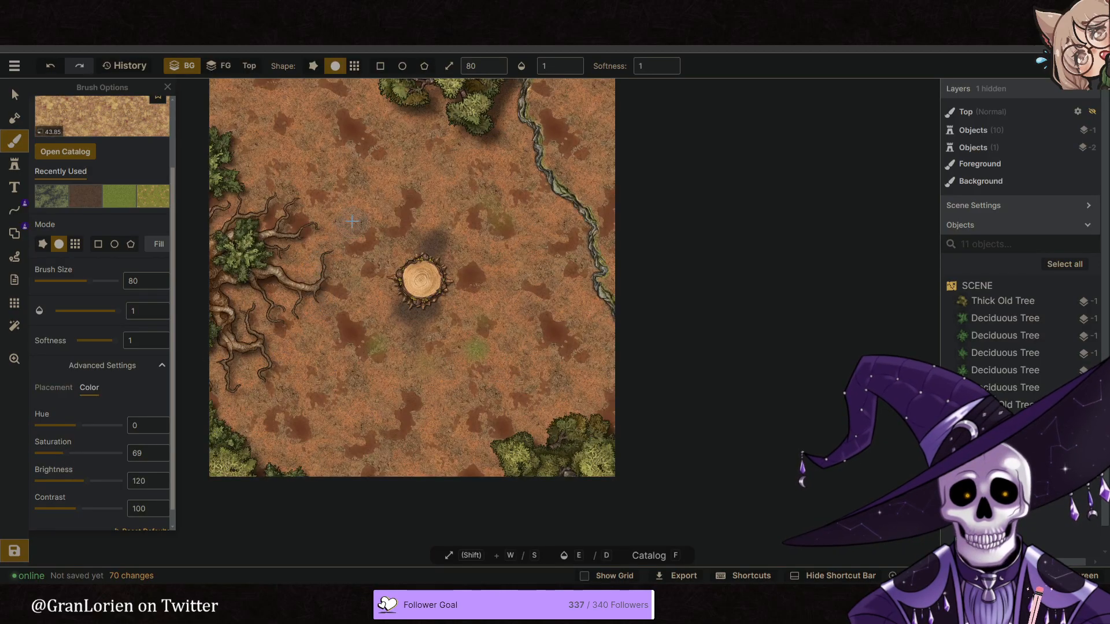
{"action": "left_click_drag", "start_coordinate": [352, 224], "coordinate": [486, 274]}
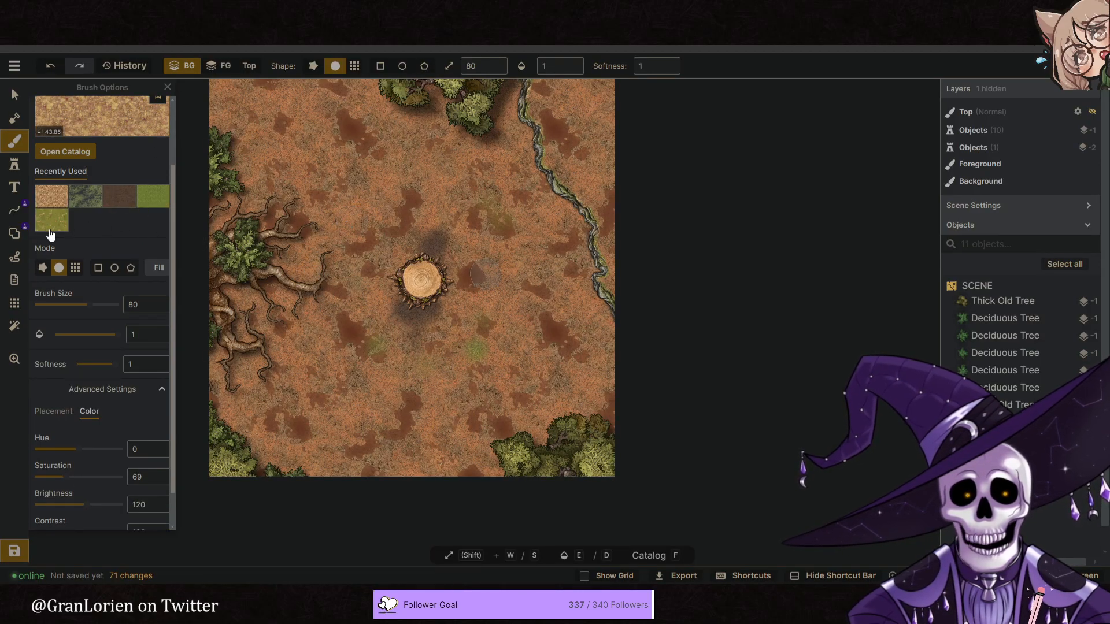
- Fill the whole background layer with the green grass texture
{"action": "left_click", "coordinate": [149, 204]}
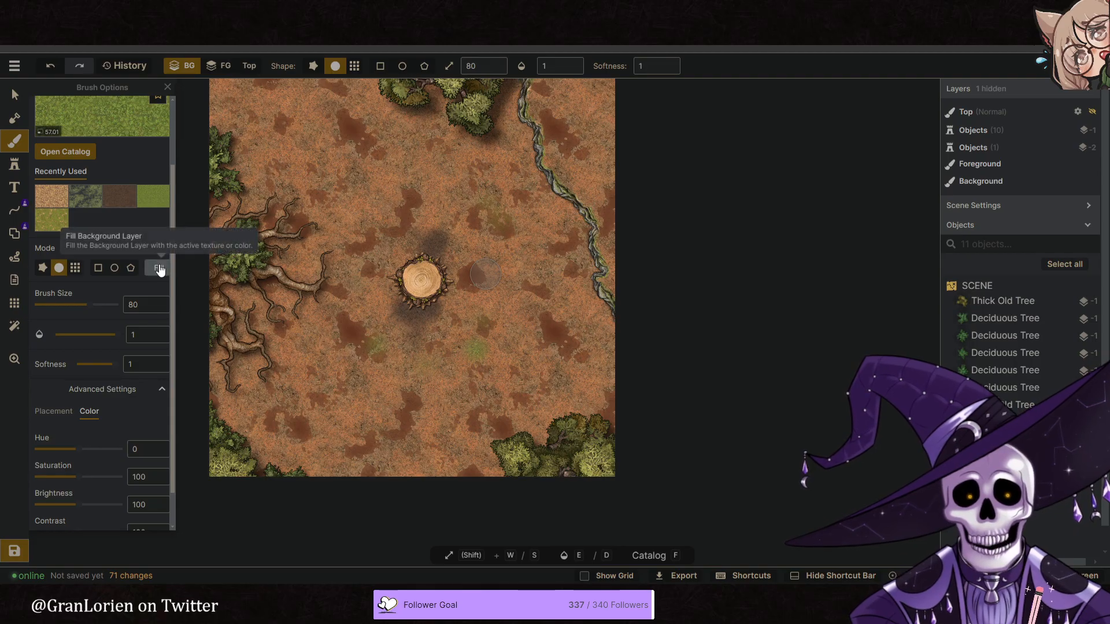
{"action": "left_click", "coordinate": [159, 268]}
{"action": "middle_click_drag", "start_coordinate": [308, 203], "coordinate": [403, 178]}
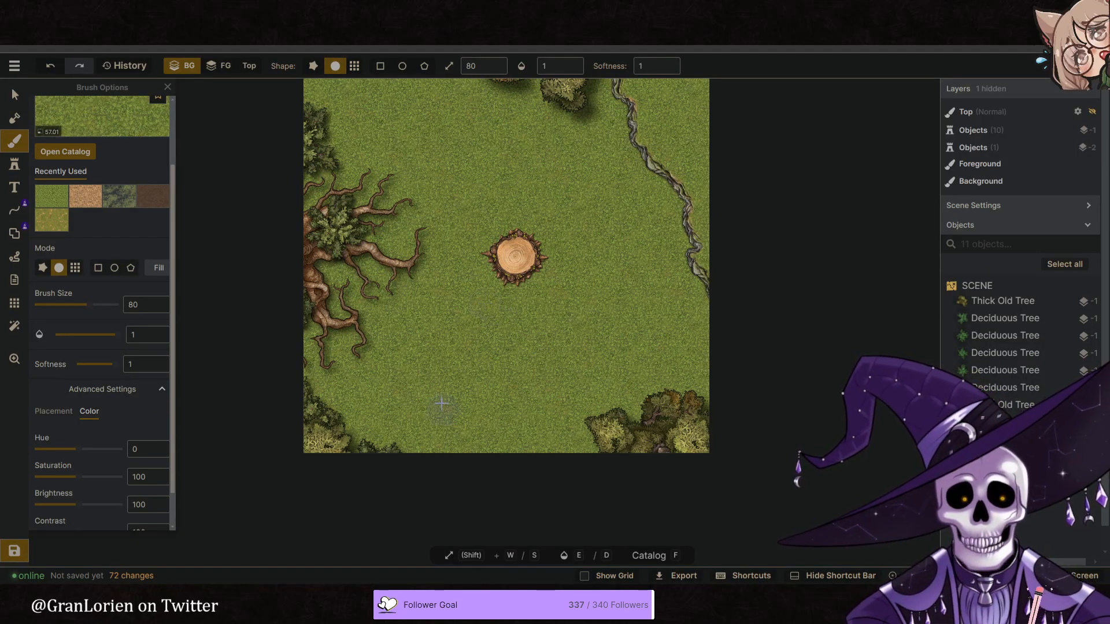
- Paint the darkened dirt texture on the grass above and around the central stump, lowering the brush opacity to 0.69
{"action": "left_click", "coordinate": [152, 196]}
{"action": "left_click", "coordinate": [506, 230]}
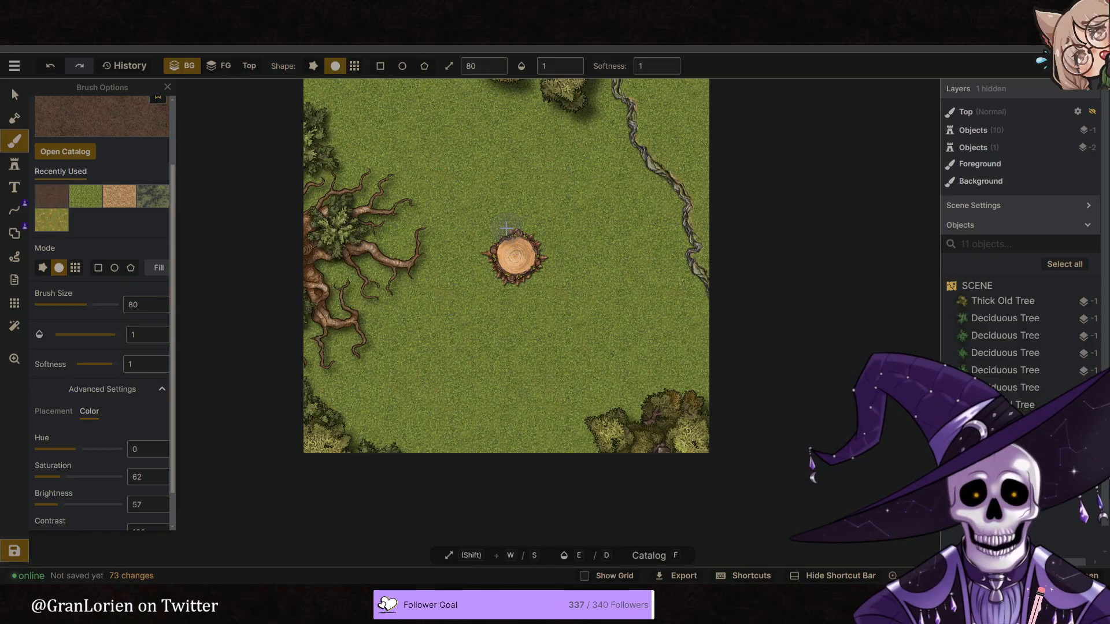
{"action": "mouse_move", "coordinate": [530, 229]}
{"action": "left_mouse_down"}
{"action": "mouse_move", "coordinate": [513, 240]}
{"action": "mouse_move", "coordinate": [511, 202]}
{"action": "mouse_move", "coordinate": [527, 202]}
{"action": "left_mouse_up"}
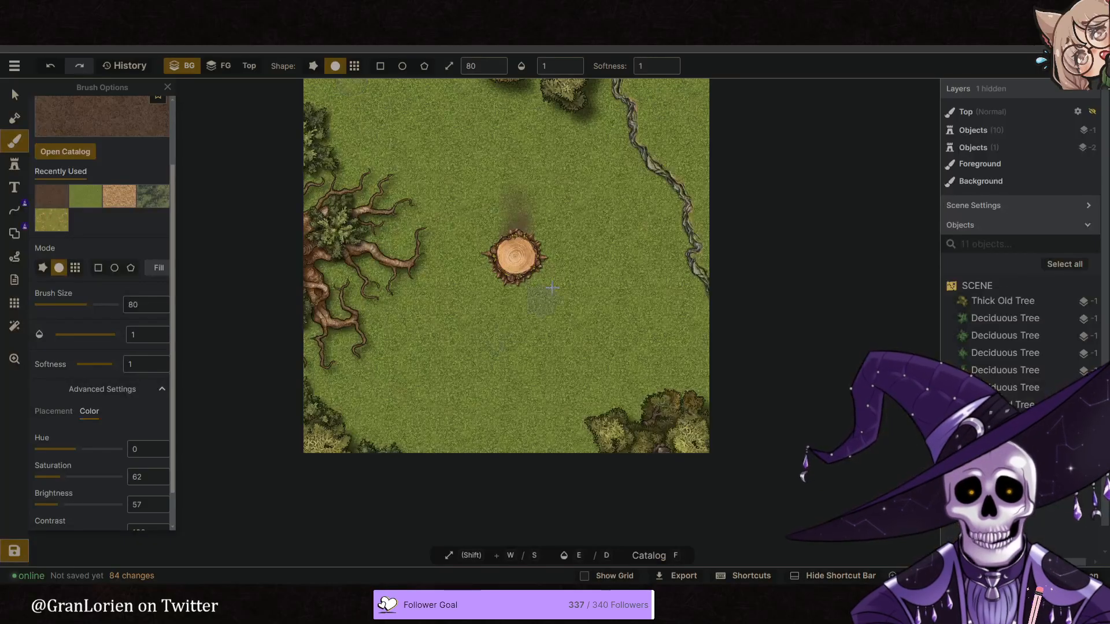
{"action": "left_click", "coordinate": [489, 265]}
{"action": "left_click", "coordinate": [504, 252]}
{"action": "left_click", "coordinate": [500, 254]}
{"action": "left_click", "coordinate": [508, 238]}
{"action": "left_click", "coordinate": [507, 248]}
{"action": "left_click", "coordinate": [568, 103]}
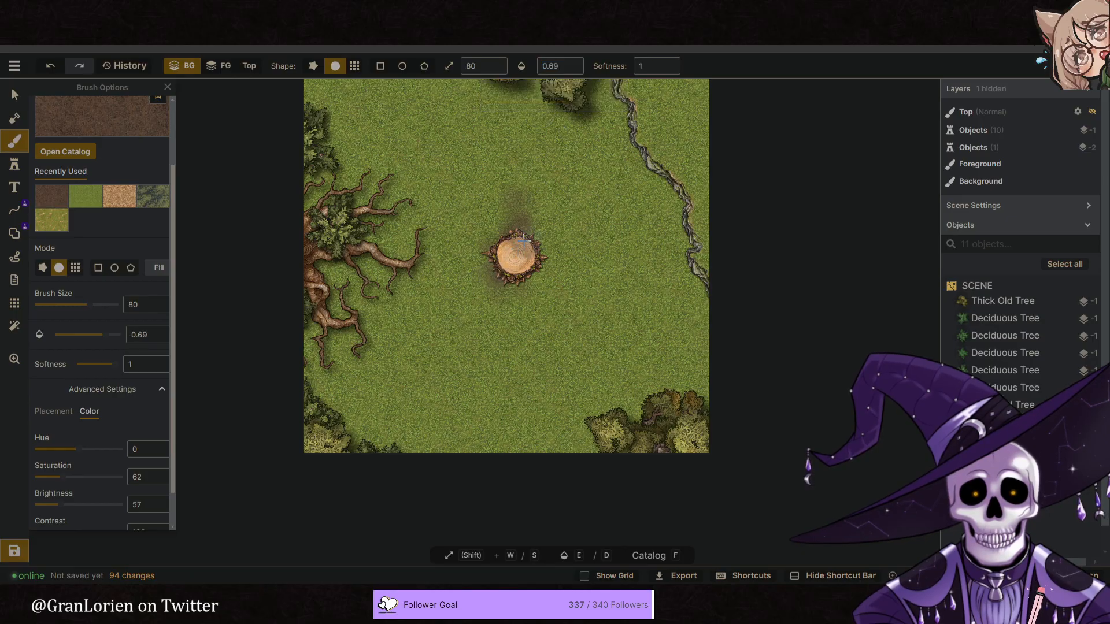
- Choose the green grass texture with rotation 214, and set the brush size to 142 and opacity to 1
{"action": "left_click", "coordinate": [86, 196]}
{"action": "scroll", "coordinate": [97, 368], "scroll_direction": "down", "scroll_amount": 1}
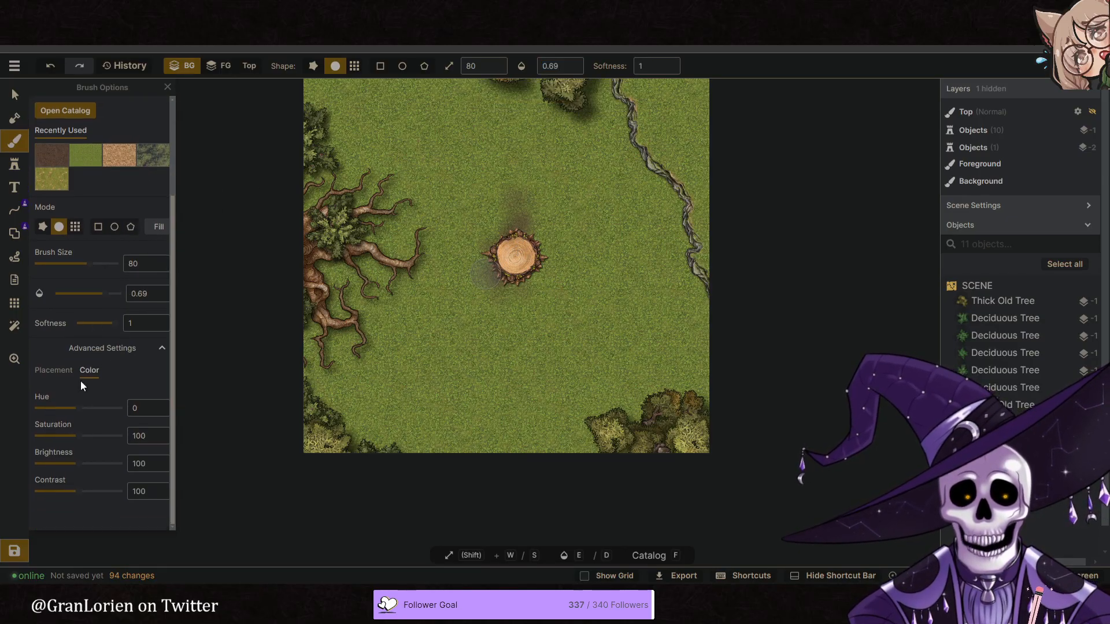
{"action": "left_click", "coordinate": [56, 388]}
{"action": "left_click_drag", "start_coordinate": [80, 455], "coordinate": [85, 453]}
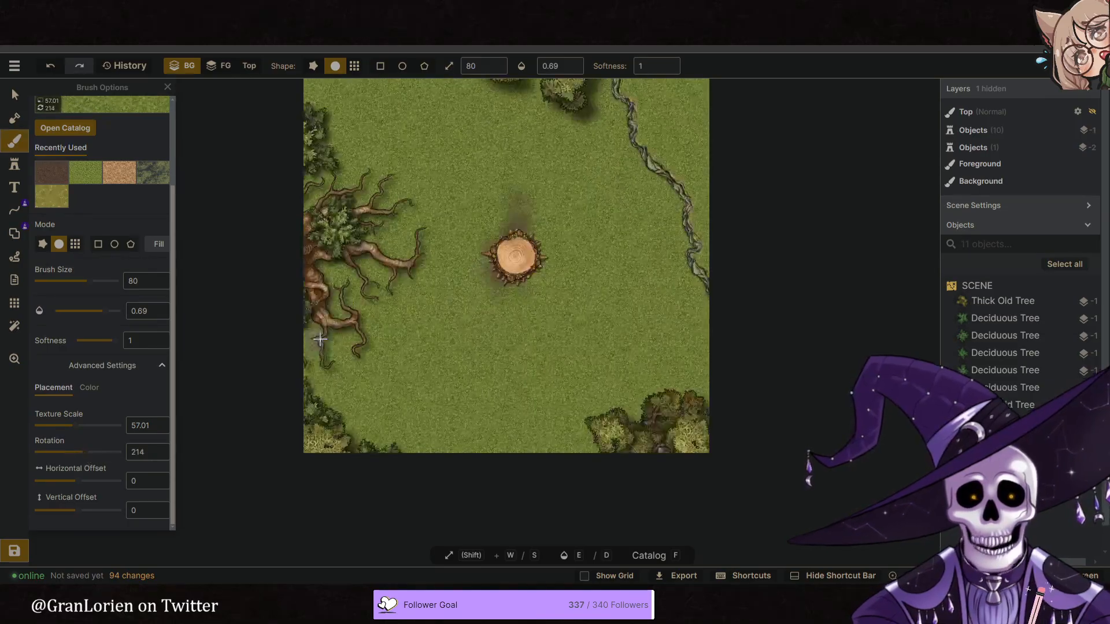
{"action": "scroll", "coordinate": [435, 208], "scroll_direction": "down", "scroll_amount": 2}
{"action": "key", "text": "w"}
{"action": "key", "text": "w"}
{"action": "key", "text": "w"}
{"action": "key", "text": "w"}
{"action": "left_click", "coordinate": [579, 63]}
{"action": "key", "text": "w"}
- Dab the rotated grass texture over the ground in the map's upper-left area, above the large rooted tree
{"action": "left_click", "coordinate": [401, 210]}
{"action": "left_click", "coordinate": [407, 129]}
{"action": "left_click", "coordinate": [454, 125]}
{"action": "left_click", "coordinate": [485, 158]}
{"action": "left_click", "coordinate": [431, 105]}
{"action": "middle_click_drag", "start_coordinate": [425, 134], "coordinate": [445, 223]}
{"action": "left_click", "coordinate": [471, 155]}
{"action": "left_click", "coordinate": [484, 147]}
{"action": "left_click", "coordinate": [422, 153]}
{"action": "left_click", "coordinate": [414, 155]}
- Dab the rotated grass over the ground in the map's lower-left area, below the rooted tree and the stump
{"action": "middle_click_drag", "start_coordinate": [434, 328], "coordinate": [419, 221]}
{"action": "left_click", "coordinate": [370, 315]}
{"action": "left_click", "coordinate": [418, 337]}
{"action": "left_click", "coordinate": [376, 332]}
{"action": "left_click", "coordinate": [334, 336]}
{"action": "left_click", "coordinate": [376, 387]}
{"action": "left_click", "coordinate": [435, 401]}
{"action": "left_click", "coordinate": [478, 348]}
{"action": "left_click", "coordinate": [482, 345]}
{"action": "left_click", "coordinate": [502, 370]}
{"action": "left_click", "coordinate": [512, 404]}
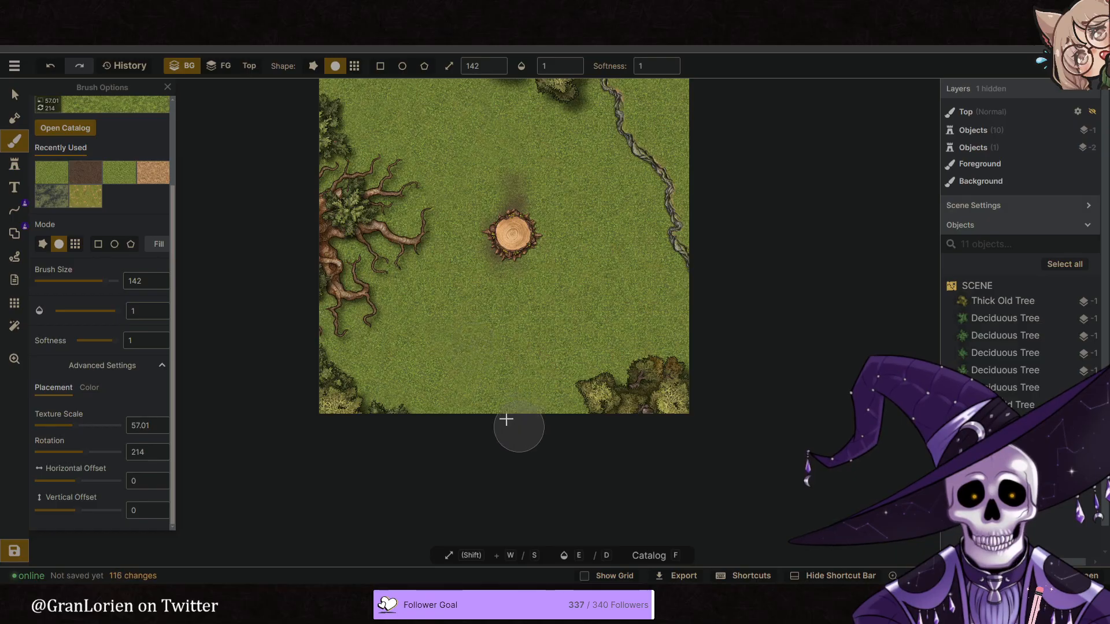
- Set the grass texture's rotation to 69 and dab it over the ground right of the stump, out to the map's edge
{"action": "left_click", "coordinate": [53, 453]}
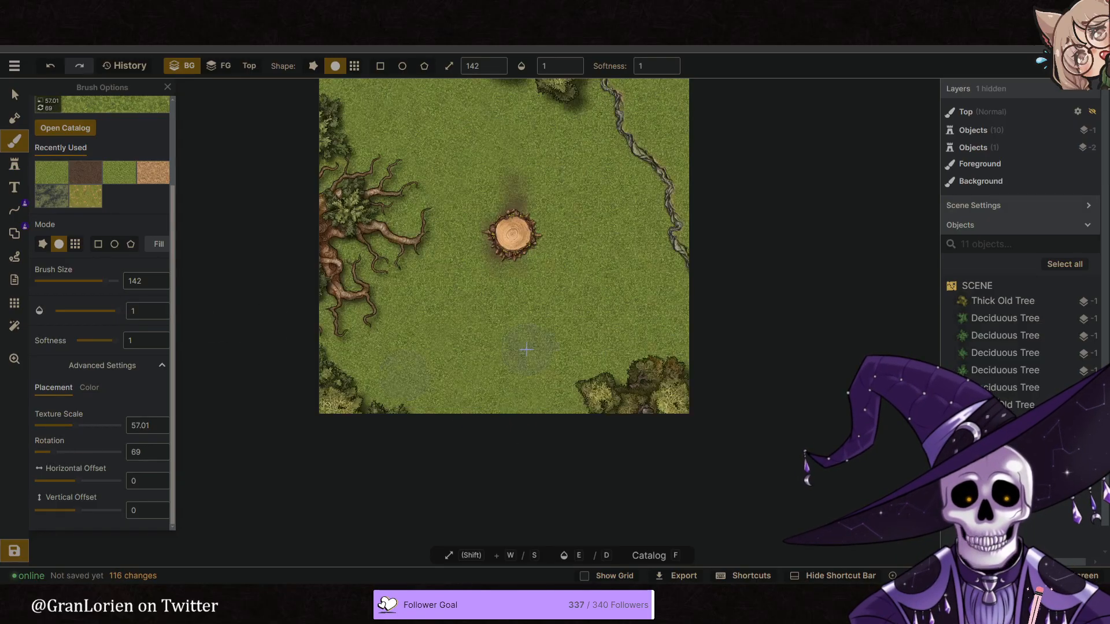
{"action": "left_click", "coordinate": [617, 312]}
{"action": "left_click", "coordinate": [632, 346]}
{"action": "left_click", "coordinate": [566, 303]}
{"action": "left_click", "coordinate": [589, 271]}
{"action": "left_click", "coordinate": [627, 228]}
{"action": "left_click", "coordinate": [599, 184]}
{"action": "left_click", "coordinate": [597, 217]}
{"action": "left_click", "coordinate": [617, 237]}
{"action": "left_click", "coordinate": [630, 301]}
{"action": "left_click", "coordinate": [671, 359]}
{"action": "left_click", "coordinate": [662, 306]}
{"action": "left_click", "coordinate": [641, 229]}
{"action": "left_click", "coordinate": [653, 248]}
{"action": "left_click", "coordinate": [686, 326]}
{"action": "left_click", "coordinate": [688, 331]}
- Dab the 69-degree grass texture over the map's upper-right corner, beyond the cliff line
{"action": "key", "text": "space"}
{"action": "left_click_drag", "start_coordinate": [586, 272], "coordinate": [573, 382]}
{"action": "left_click", "coordinate": [678, 195]}
{"action": "left_click", "coordinate": [658, 156]}
{"action": "left_click", "coordinate": [680, 145]}
{"action": "left_click", "coordinate": [660, 137]}
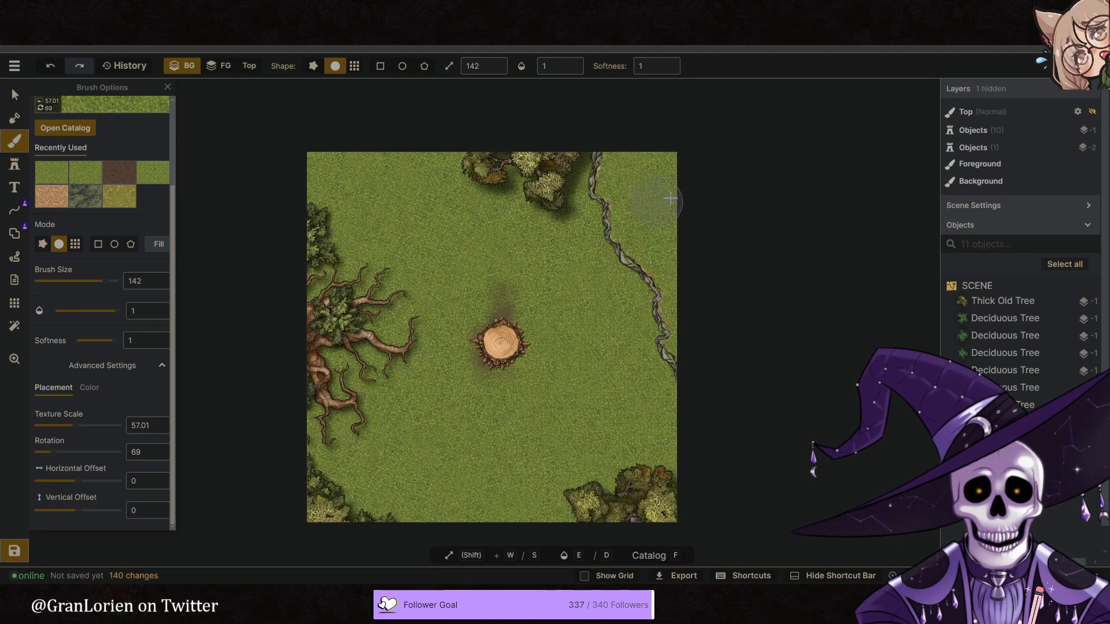
- Dab the 69-degree grass texture along the ground left of the tree cluster at the map's top edge
{"action": "left_click", "coordinate": [490, 218]}
{"action": "left_click", "coordinate": [463, 209]}
{"action": "left_click", "coordinate": [466, 173]}
{"action": "left_click", "coordinate": [452, 150]}
{"action": "left_click", "coordinate": [438, 166]}
{"action": "left_click", "coordinate": [427, 180]}
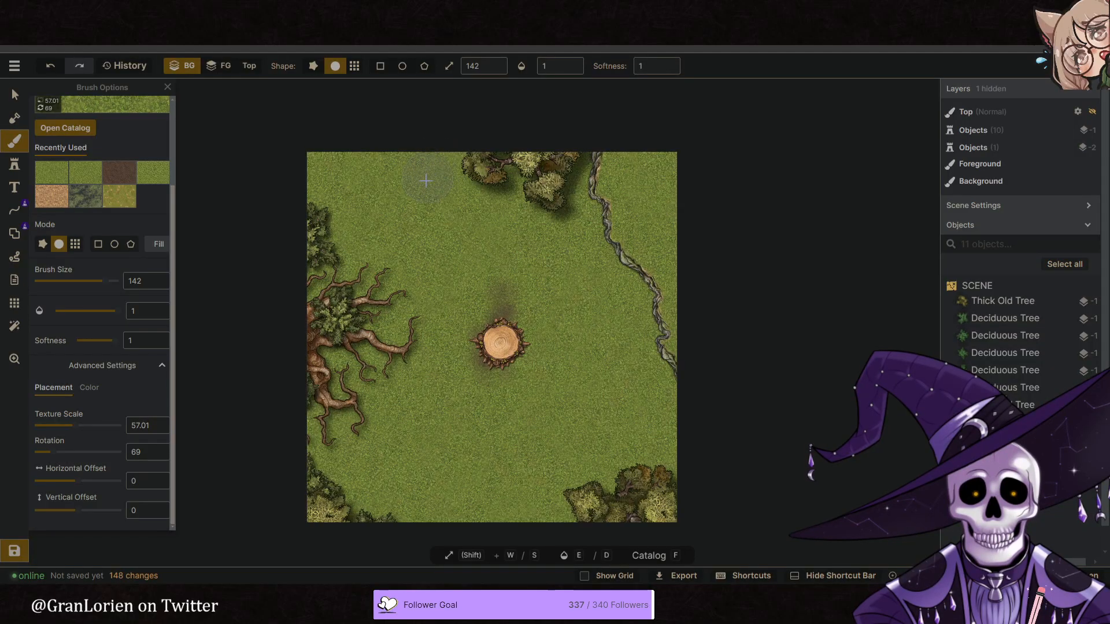
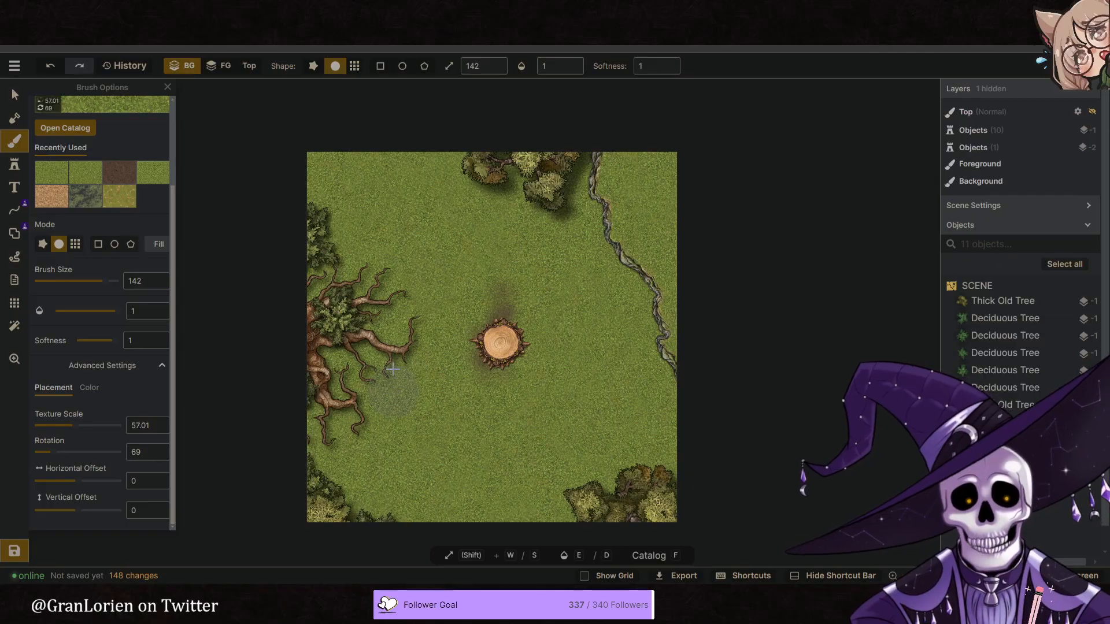
- Set the grass texture's rotation to 268 and dab it over the ground to the right of and below the stump
{"action": "scroll", "coordinate": [422, 256], "scroll_direction": "down", "scroll_amount": 1}
{"action": "scroll", "coordinate": [578, 381], "scroll_direction": "up", "scroll_amount": 2}
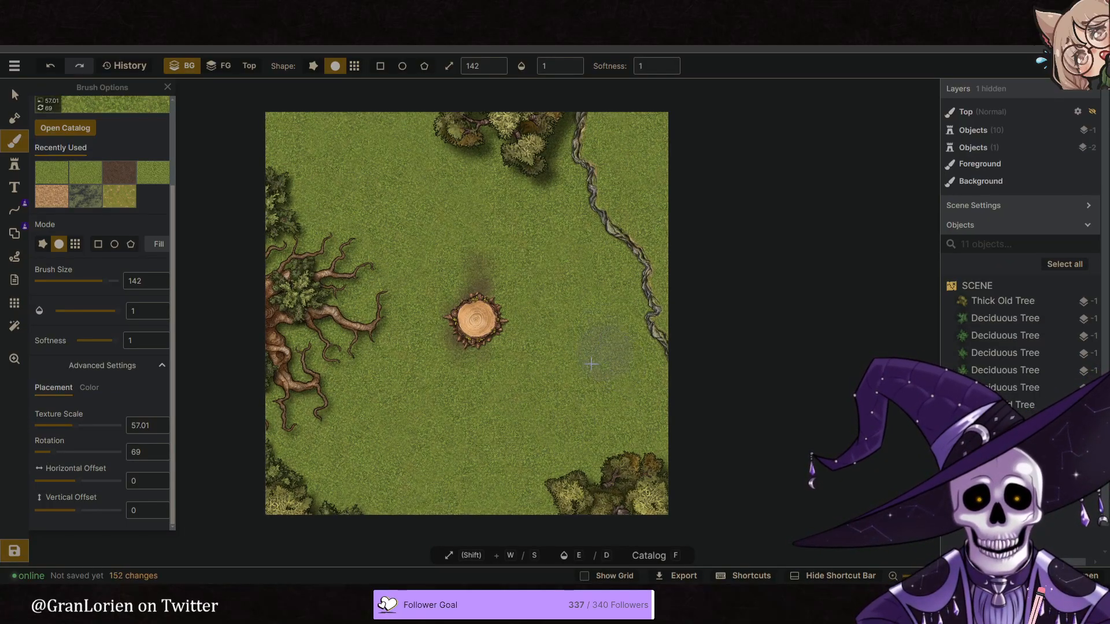
{"action": "left_click_drag", "start_coordinate": [60, 452], "coordinate": [96, 452]}
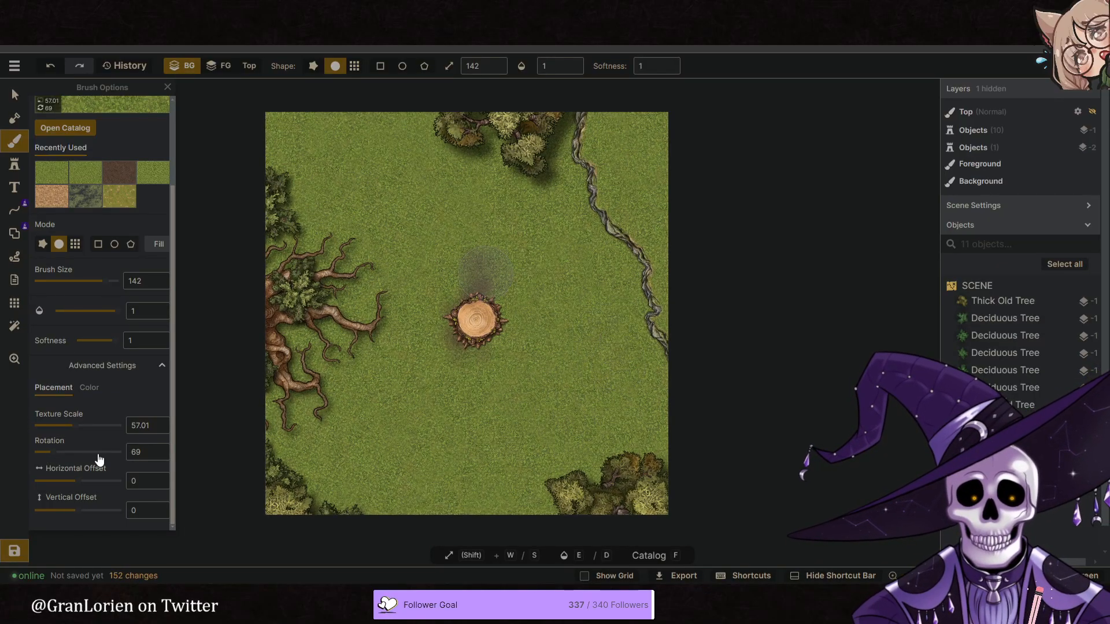
{"action": "left_click", "coordinate": [618, 355]}
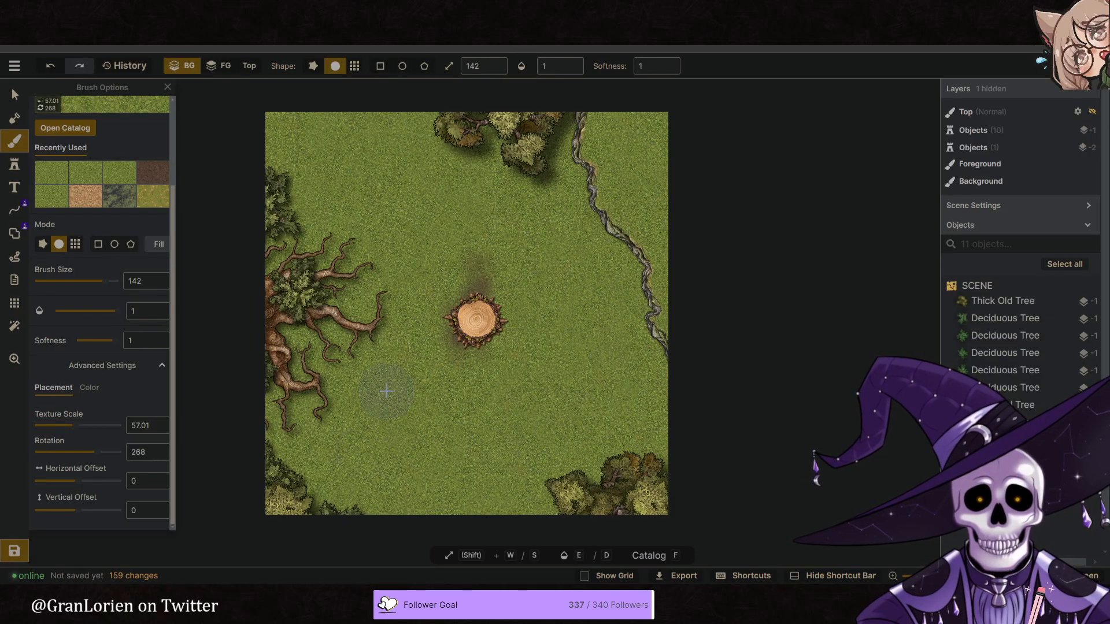
{"action": "mouse_move", "coordinate": [603, 425]}
{"action": "left_mouse_down"}
{"action": "mouse_move", "coordinate": [637, 447]}
{"action": "mouse_move", "coordinate": [529, 450]}
{"action": "left_mouse_up"}
{"action": "right_click_drag", "start_coordinate": [437, 404], "coordinate": [470, 371]}
{"action": "scroll", "coordinate": [470, 371], "scroll_direction": "down", "scroll_amount": 1}
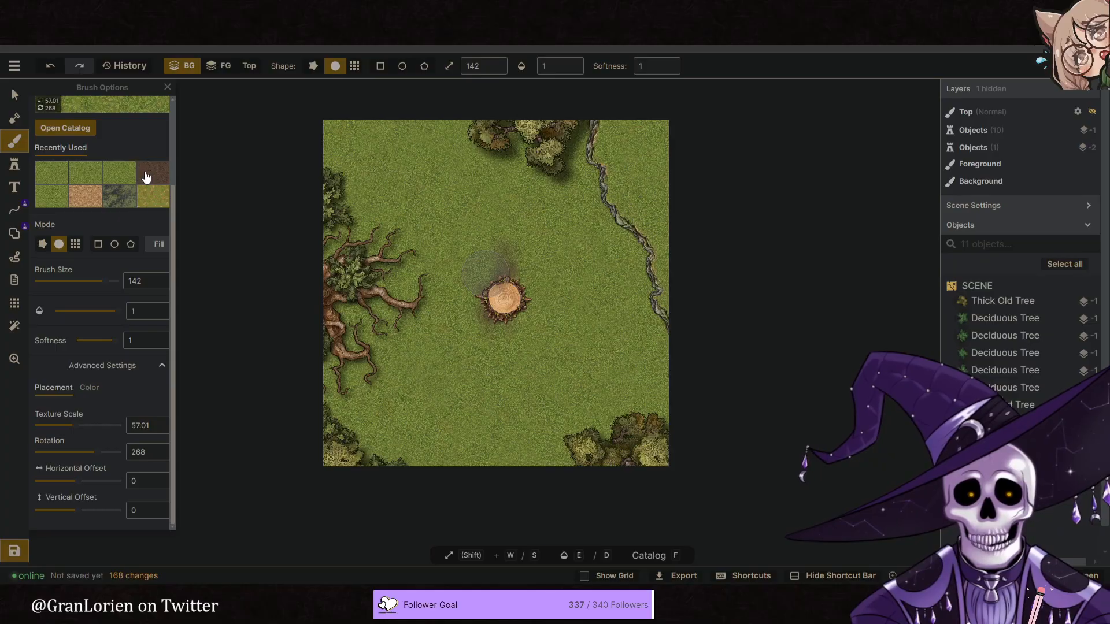
- Dab the dark brown dirt texture at brush size 142 over the ground above the stump and along its sides
{"action": "left_click", "coordinate": [122, 190]}
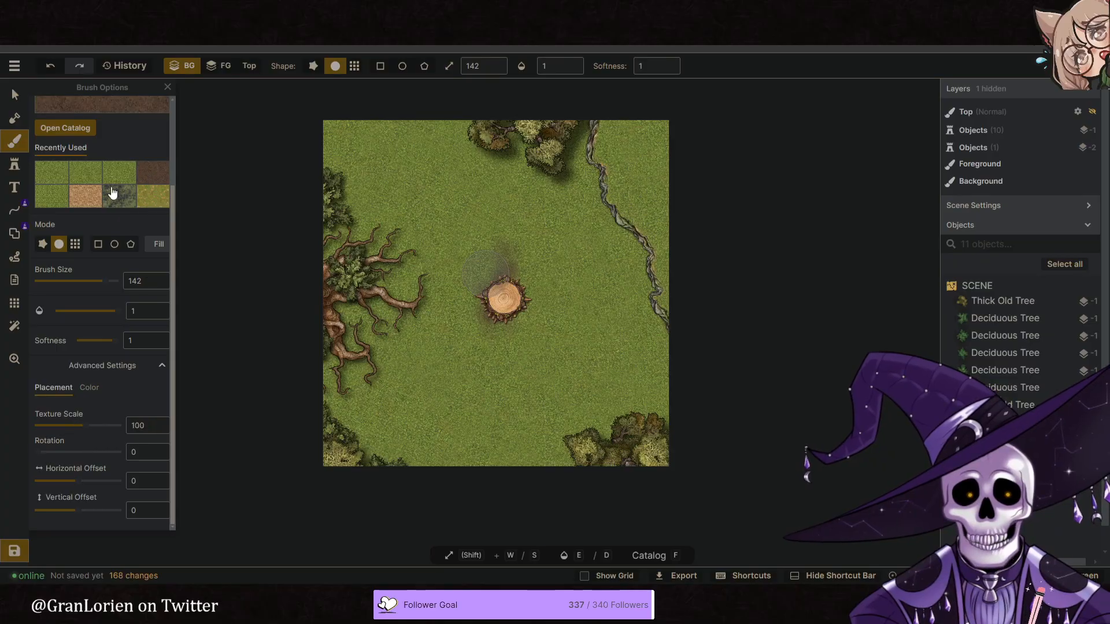
{"action": "left_click", "coordinate": [519, 283]}
{"action": "left_click", "coordinate": [516, 268]}
{"action": "left_click", "coordinate": [509, 260]}
{"action": "left_click", "coordinate": [501, 261]}
{"action": "left_click", "coordinate": [496, 274]}
{"action": "left_click", "coordinate": [483, 284]}
{"action": "left_click", "coordinate": [506, 277]}
{"action": "left_click", "coordinate": [530, 296]}
{"action": "left_click", "coordinate": [520, 306]}
- Dab dark brown dirt over the ground directly below the stump and up its left side
{"action": "left_click", "coordinate": [497, 321]}
{"action": "left_click", "coordinate": [495, 330]}
{"action": "left_click", "coordinate": [491, 339]}
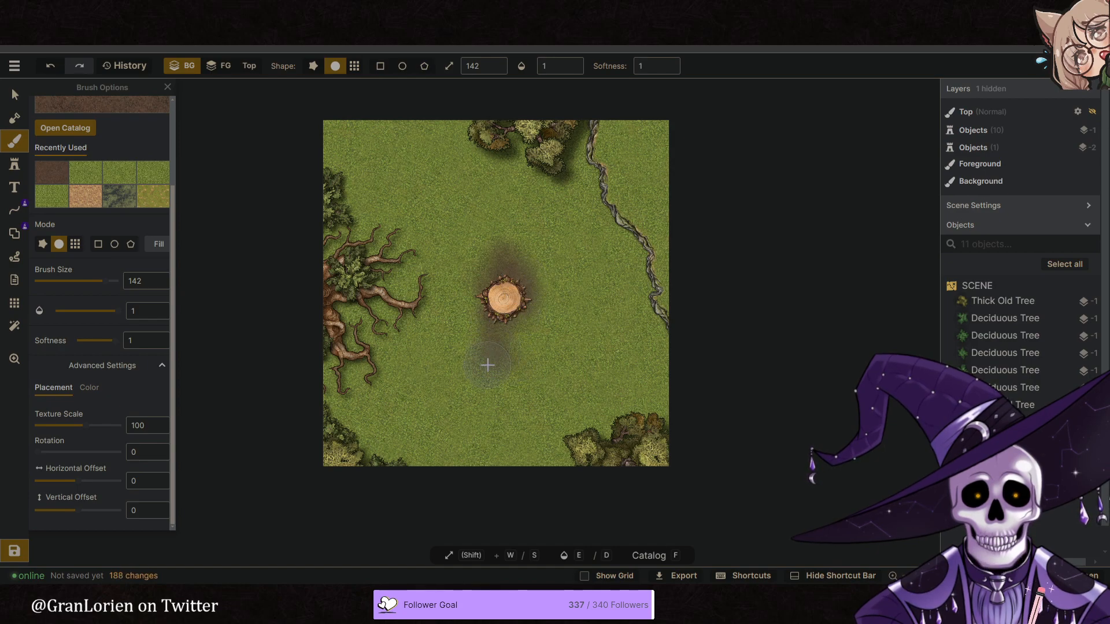
{"action": "left_click", "coordinate": [516, 333]}
{"action": "left_click", "coordinate": [524, 327]}
{"action": "left_click", "coordinate": [484, 340]}
{"action": "left_click", "coordinate": [472, 323]}
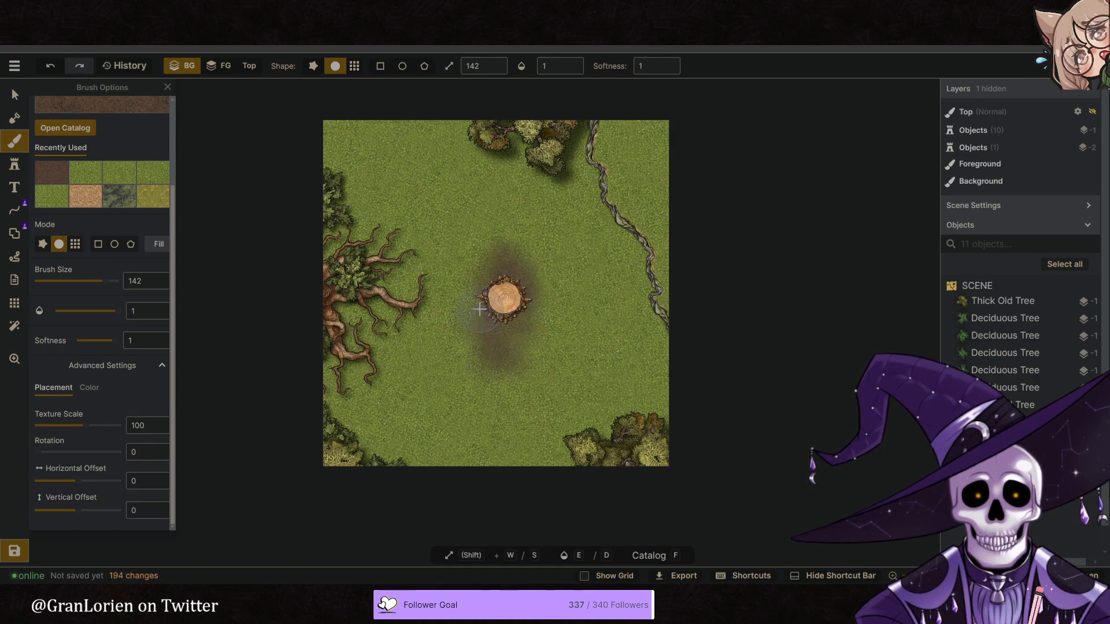
{"action": "left_click", "coordinate": [477, 310]}
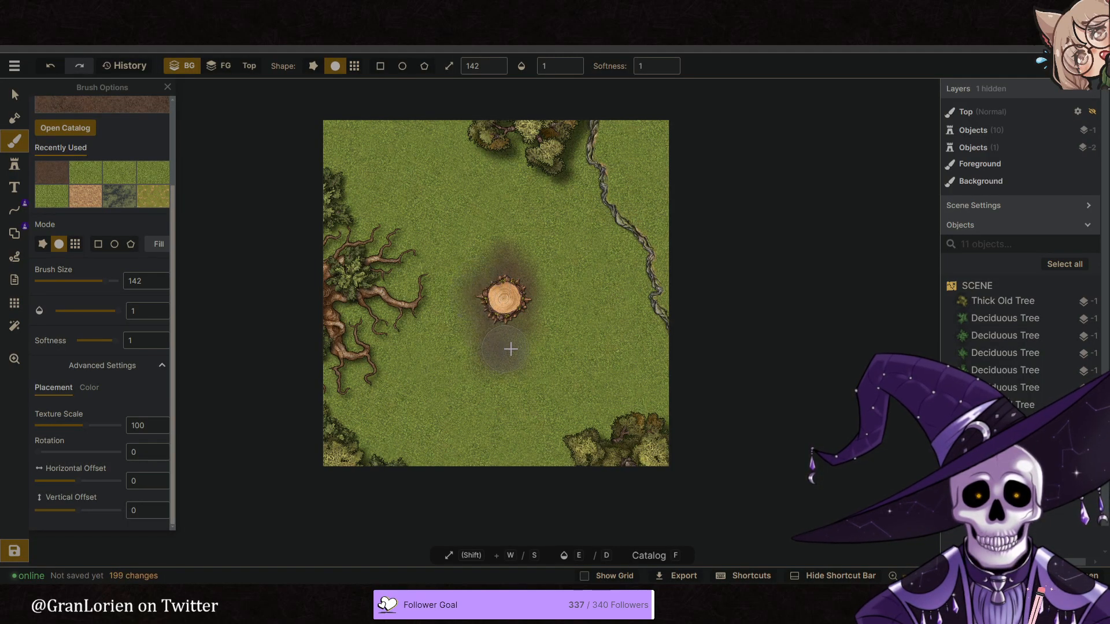
- Widen the brown dirt into a larger patch below the stump and fill in its upper edges
{"action": "left_click", "coordinate": [471, 340]}
{"action": "left_click", "coordinate": [472, 338]}
{"action": "left_click_drag", "start_coordinate": [488, 382], "coordinate": [515, 382]}
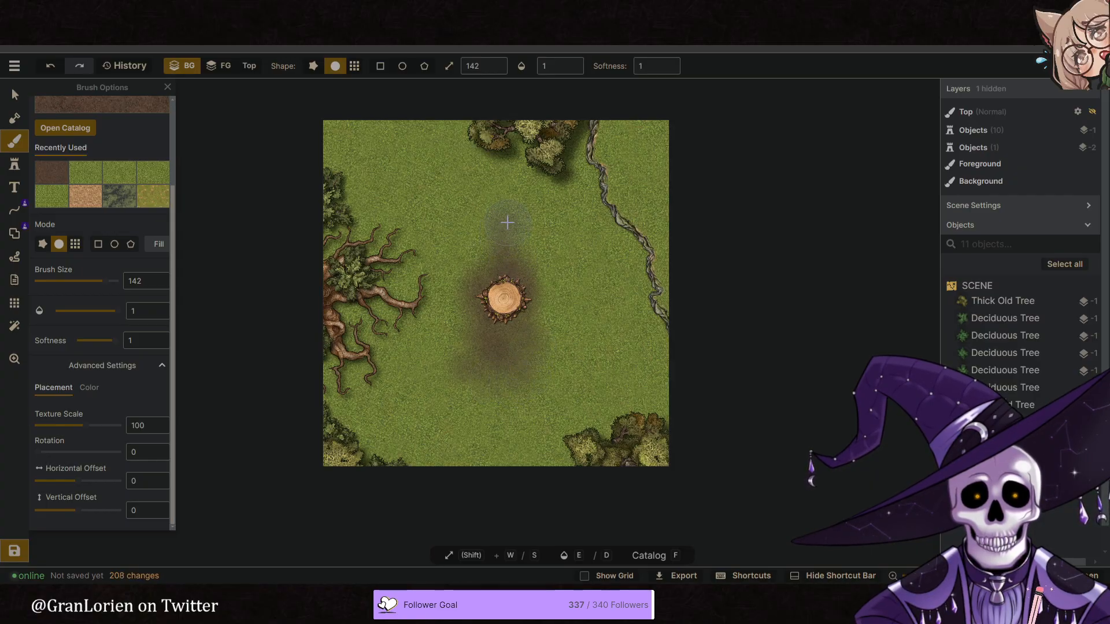
{"action": "left_click", "coordinate": [492, 260]}
{"action": "left_click", "coordinate": [489, 374]}
{"action": "left_click", "coordinate": [475, 364]}
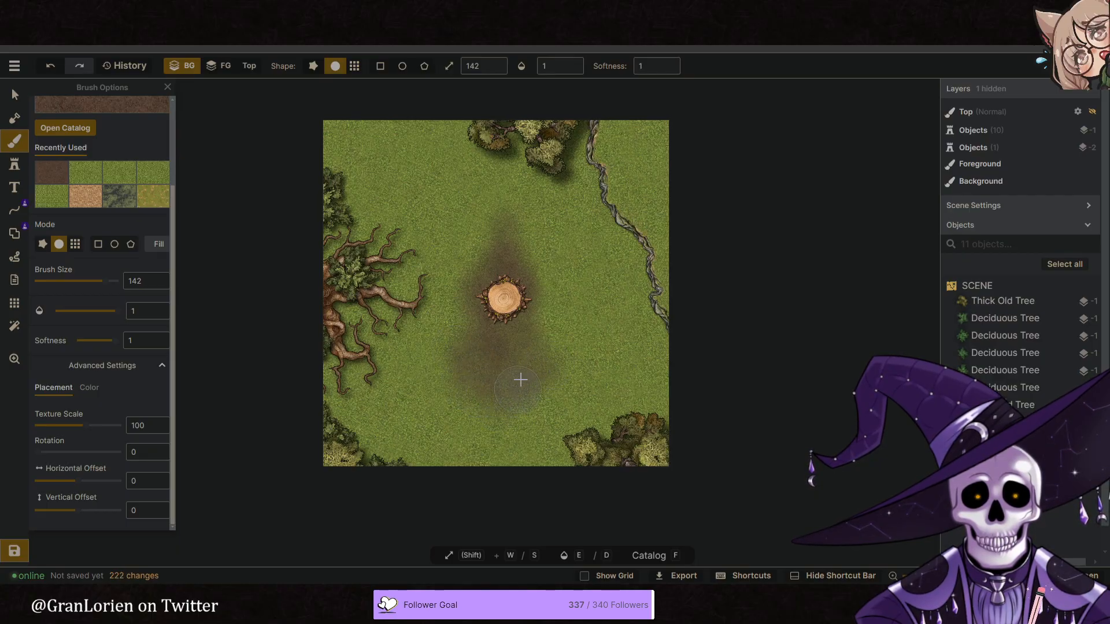
{"action": "left_click", "coordinate": [503, 332]}
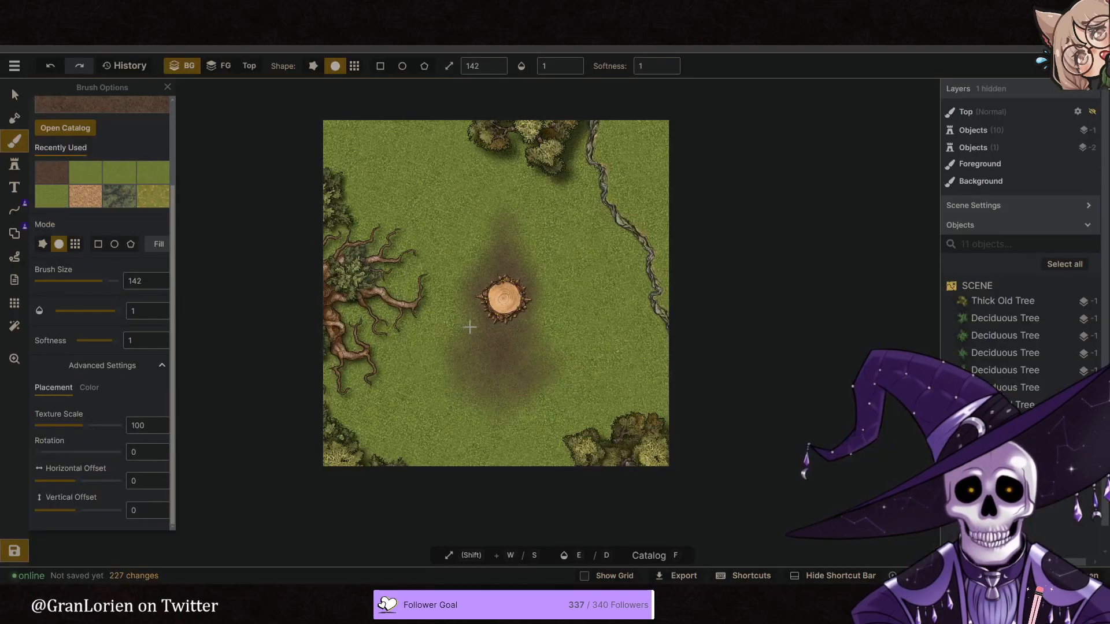
{"action": "left_click", "coordinate": [540, 279]}
{"action": "left_click", "coordinate": [538, 274]}
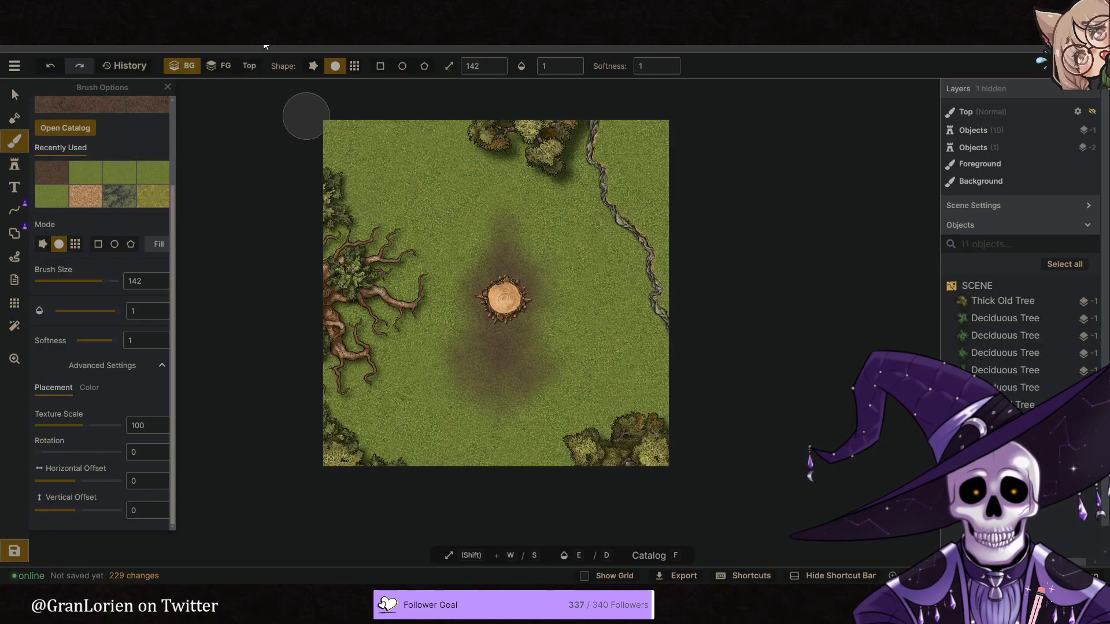
- Paint the sandy dirt texture around the rooted tree's branches, lowering the brush opacity to 0.43
{"action": "left_click", "coordinate": [85, 195]}
{"action": "left_click_drag", "start_coordinate": [386, 281], "coordinate": [401, 299]}
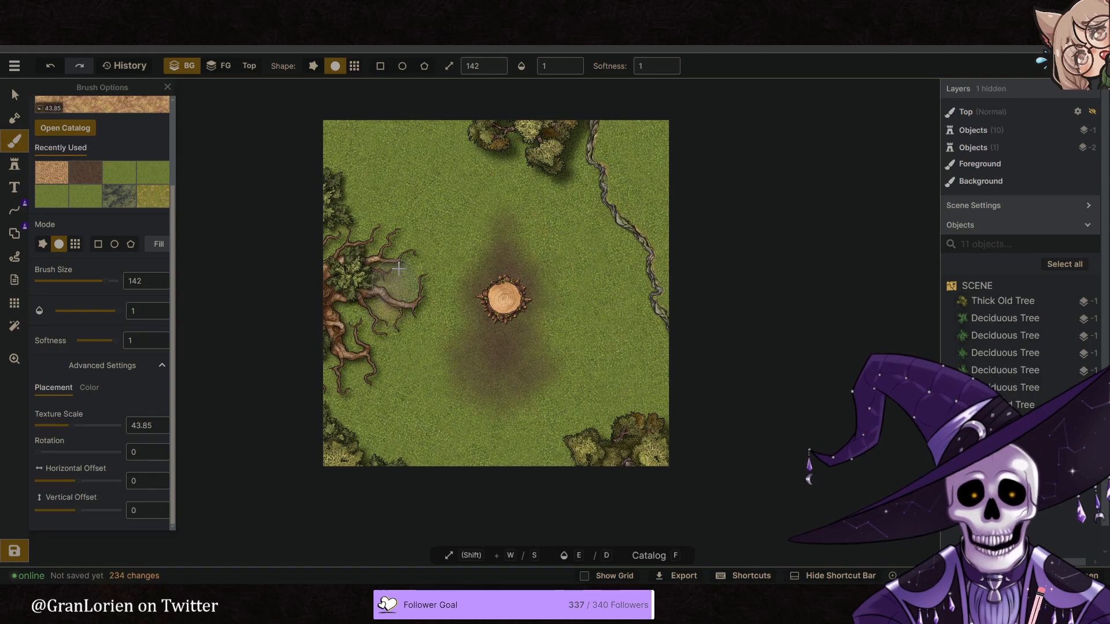
{"action": "left_click", "coordinate": [554, 73]}
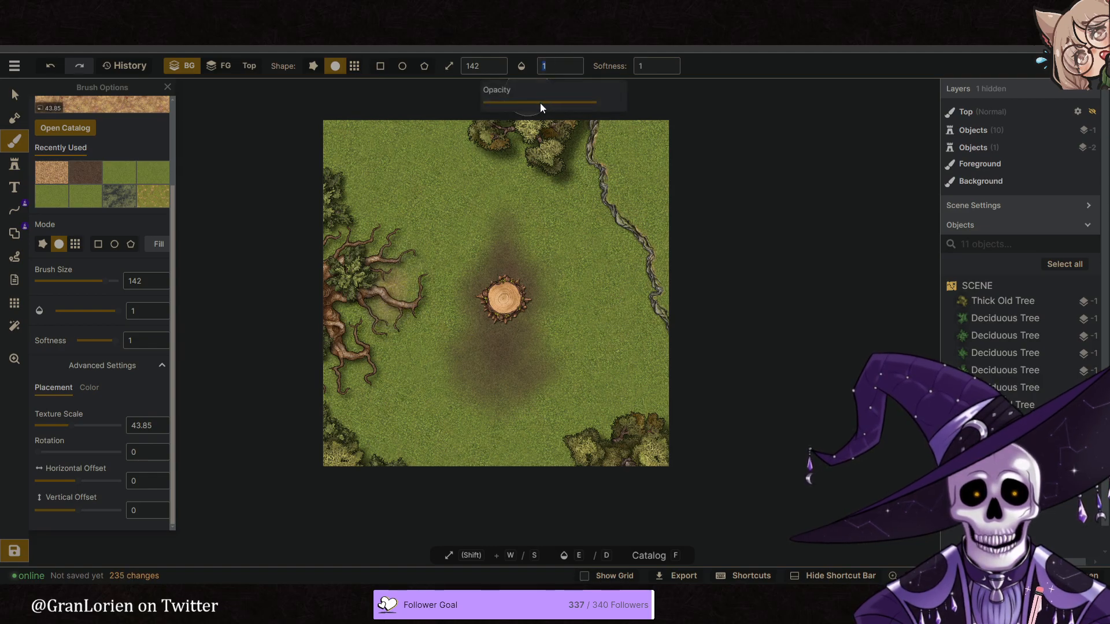
{"action": "mouse_move", "coordinate": [350, 218]}
{"action": "left_mouse_down"}
{"action": "mouse_move", "coordinate": [376, 272]}
{"action": "mouse_move", "coordinate": [392, 250]}
{"action": "mouse_move", "coordinate": [387, 303]}
{"action": "mouse_move", "coordinate": [369, 289]}
{"action": "mouse_move", "coordinate": [337, 373]}
{"action": "left_mouse_up"}
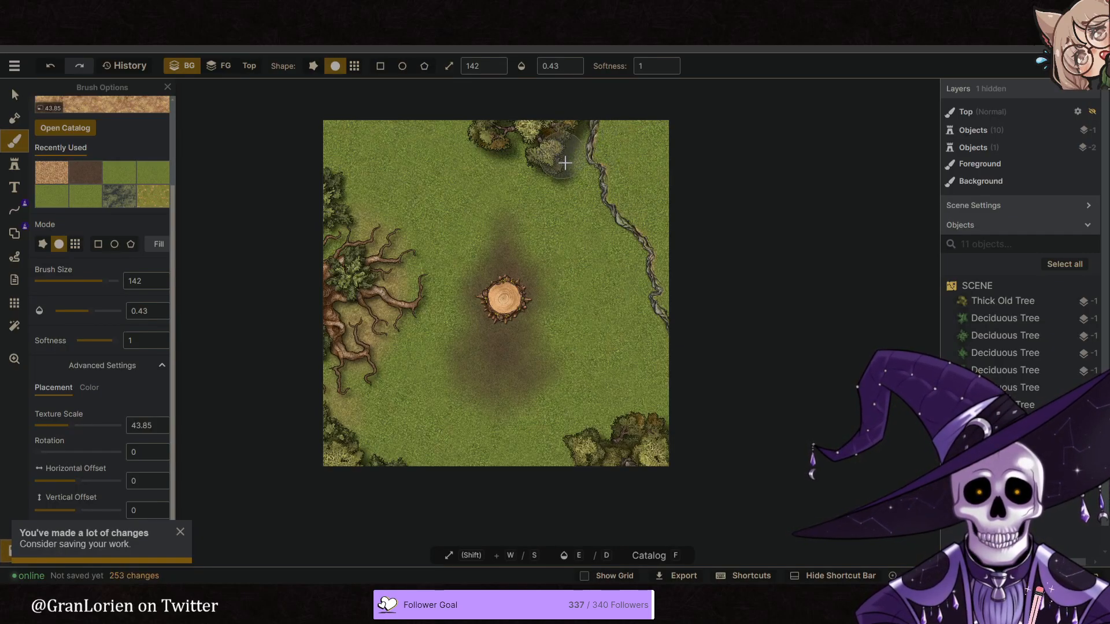
- Dab sandy dirt at 0.43 opacity around the tree cluster at the map's top edge, toward the cliff line
{"action": "left_click", "coordinate": [571, 174]}
{"action": "left_click", "coordinate": [573, 193]}
{"action": "left_click", "coordinate": [577, 200]}
{"action": "left_click", "coordinate": [573, 198]}
{"action": "left_click", "coordinate": [570, 179]}
{"action": "left_click", "coordinate": [569, 152]}
{"action": "left_click", "coordinate": [561, 131]}
{"action": "left_click", "coordinate": [514, 118]}
{"action": "left_click", "coordinate": [532, 123]}
{"action": "left_click", "coordinate": [550, 162]}
{"action": "left_click", "coordinate": [508, 138]}
{"action": "left_click", "coordinate": [495, 115]}
{"action": "left_click", "coordinate": [502, 128]}
{"action": "left_click", "coordinate": [513, 148]}
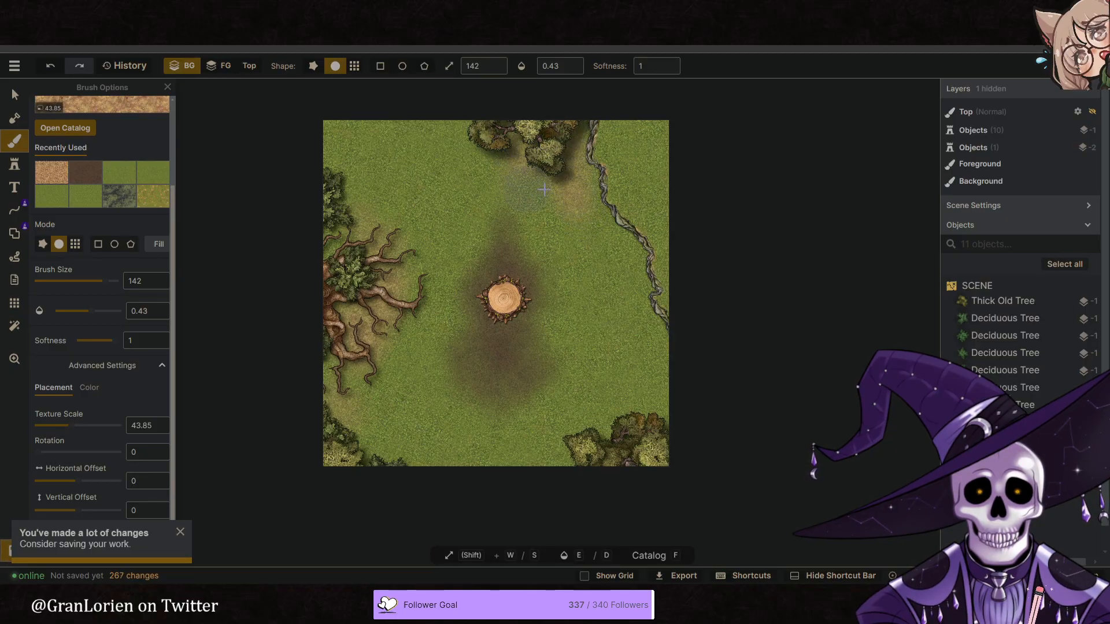
- Dab sandy dirt down the map's left side, around the rooted tree and into the lower-left corner
{"action": "left_click", "coordinate": [322, 238]}
{"action": "left_click", "coordinate": [322, 247]}
{"action": "left_click", "coordinate": [317, 164]}
{"action": "left_click", "coordinate": [359, 152]}
{"action": "left_click", "coordinate": [357, 161]}
{"action": "left_click", "coordinate": [327, 142]}
{"action": "left_click", "coordinate": [348, 174]}
{"action": "left_click", "coordinate": [380, 231]}
{"action": "left_click", "coordinate": [370, 248]}
{"action": "left_click", "coordinate": [394, 269]}
{"action": "left_click", "coordinate": [397, 306]}
{"action": "left_click", "coordinate": [386, 335]}
{"action": "left_click", "coordinate": [367, 368]}
{"action": "left_click", "coordinate": [352, 315]}
{"action": "left_click", "coordinate": [302, 348]}
{"action": "left_click", "coordinate": [331, 398]}
{"action": "left_click", "coordinate": [360, 376]}
{"action": "left_click", "coordinate": [370, 417]}
{"action": "left_click", "coordinate": [397, 458]}
{"action": "left_click", "coordinate": [379, 366]}
{"action": "left_click", "coordinate": [404, 382]}
{"action": "left_click", "coordinate": [421, 464]}
{"action": "left_click", "coordinate": [409, 448]}
{"action": "left_click", "coordinate": [411, 428]}
- Dab sandy dirt around the bushes in the map's lower-right corner
{"action": "left_click", "coordinate": [633, 399]}
{"action": "left_click", "coordinate": [640, 392]}
{"action": "left_click", "coordinate": [631, 429]}
{"action": "left_click", "coordinate": [659, 416]}
{"action": "left_click", "coordinate": [676, 426]}
{"action": "left_click", "coordinate": [679, 426]}
{"action": "left_click", "coordinate": [633, 442]}
{"action": "left_click", "coordinate": [605, 471]}
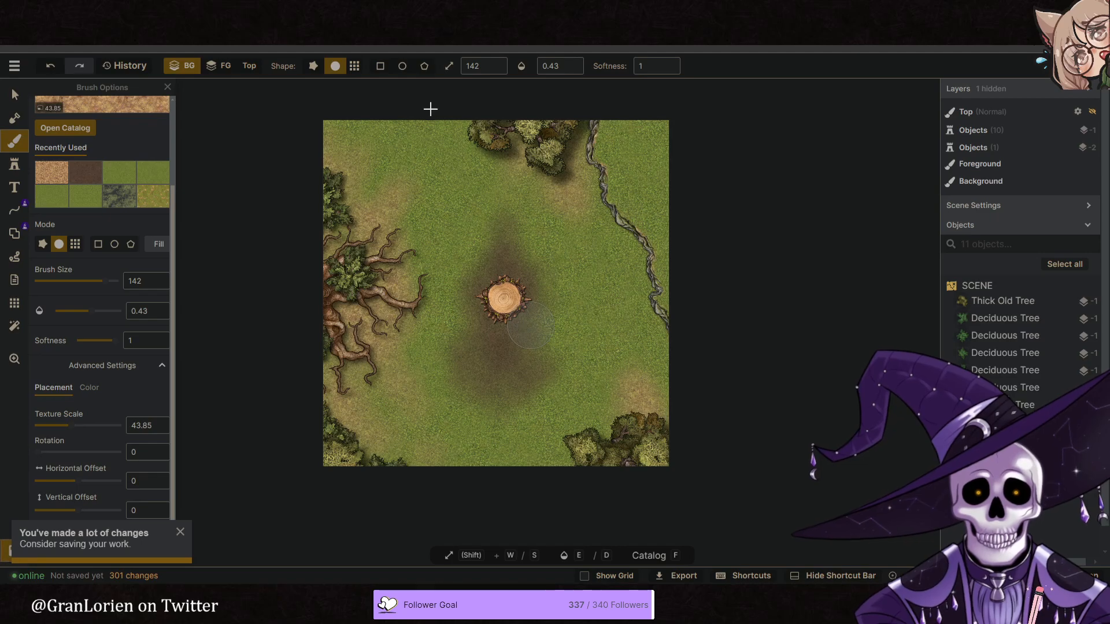
- Add light sandy dirt left of the top tree cluster, between stump and cliff down to the bottom edge, and around the rooted tree
{"action": "left_click", "coordinate": [452, 117]}
{"action": "left_click", "coordinate": [464, 135]}
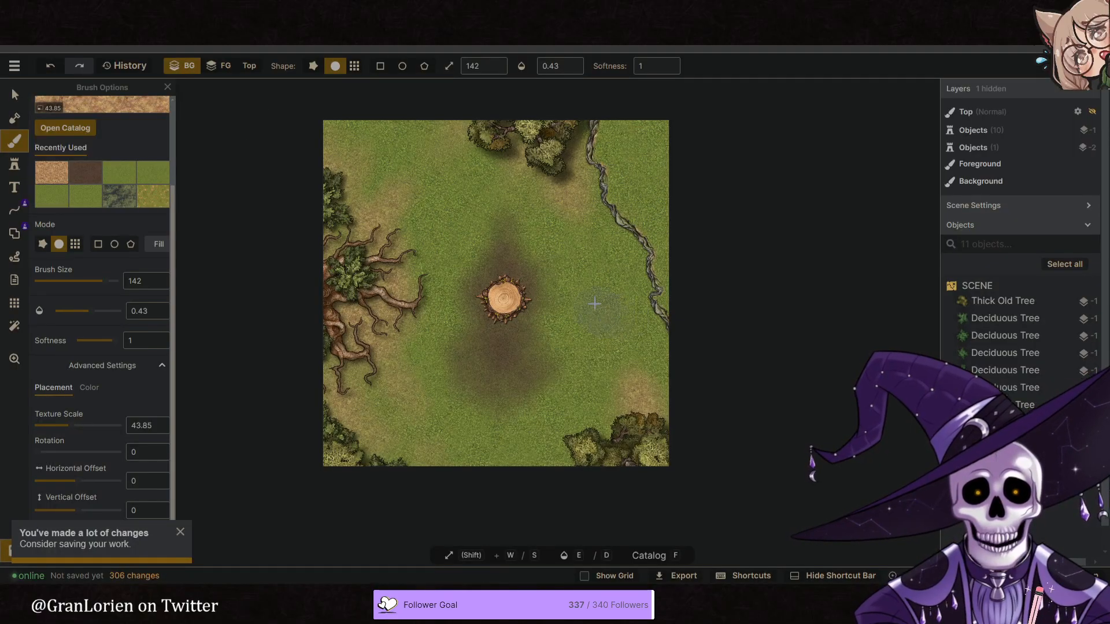
{"action": "left_click_drag", "start_coordinate": [594, 303], "coordinate": [601, 309]}
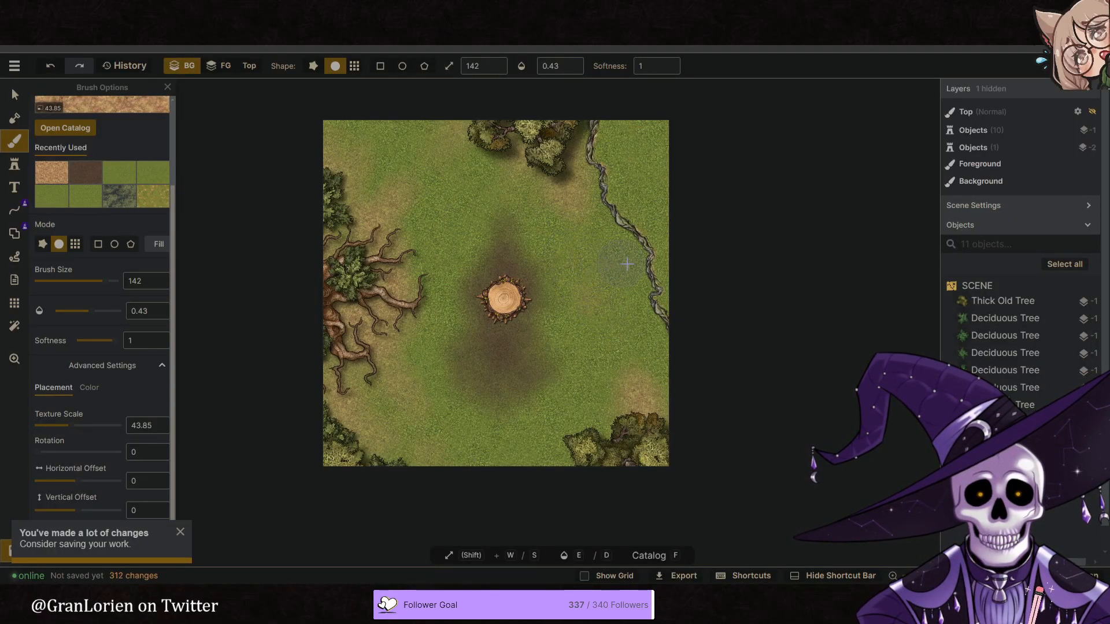
{"action": "mouse_move", "coordinate": [626, 307]}
{"action": "left_mouse_down"}
{"action": "mouse_move", "coordinate": [634, 312]}
{"action": "mouse_move", "coordinate": [606, 338]}
{"action": "left_mouse_up"}
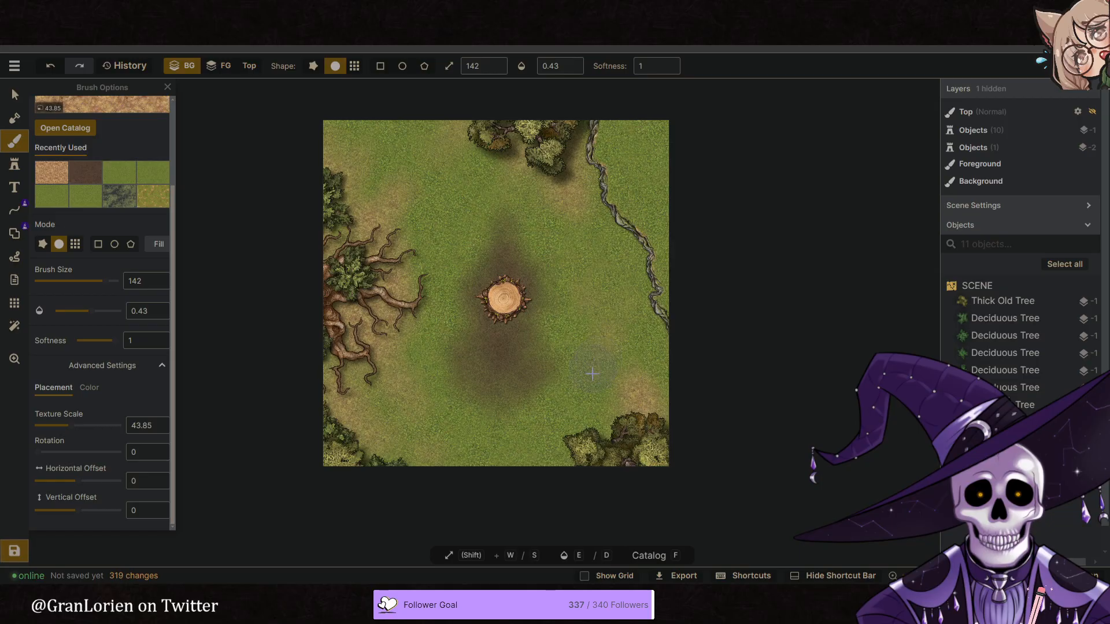
{"action": "mouse_move", "coordinate": [558, 429]}
{"action": "left_mouse_down"}
{"action": "mouse_move", "coordinate": [542, 471]}
{"action": "mouse_move", "coordinate": [630, 402]}
{"action": "mouse_move", "coordinate": [621, 438]}
{"action": "mouse_move", "coordinate": [546, 482]}
{"action": "left_mouse_up"}
{"action": "mouse_move", "coordinate": [344, 409]}
{"action": "left_mouse_down"}
{"action": "mouse_move", "coordinate": [372, 379]}
{"action": "mouse_move", "coordinate": [311, 361]}
{"action": "mouse_move", "coordinate": [361, 255]}
{"action": "mouse_move", "coordinate": [331, 197]}
{"action": "mouse_move", "coordinate": [399, 250]}
{"action": "left_mouse_up"}
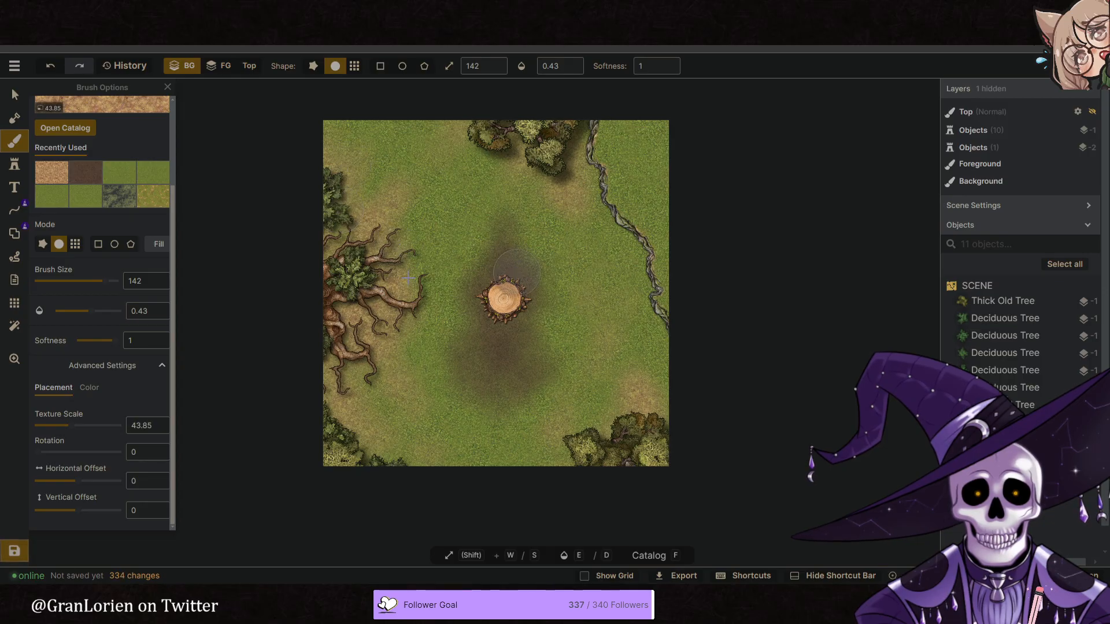
- Select the 268-degree grass texture and set its hue to 15 and brightness to 76
{"action": "left_click", "coordinate": [117, 175]}
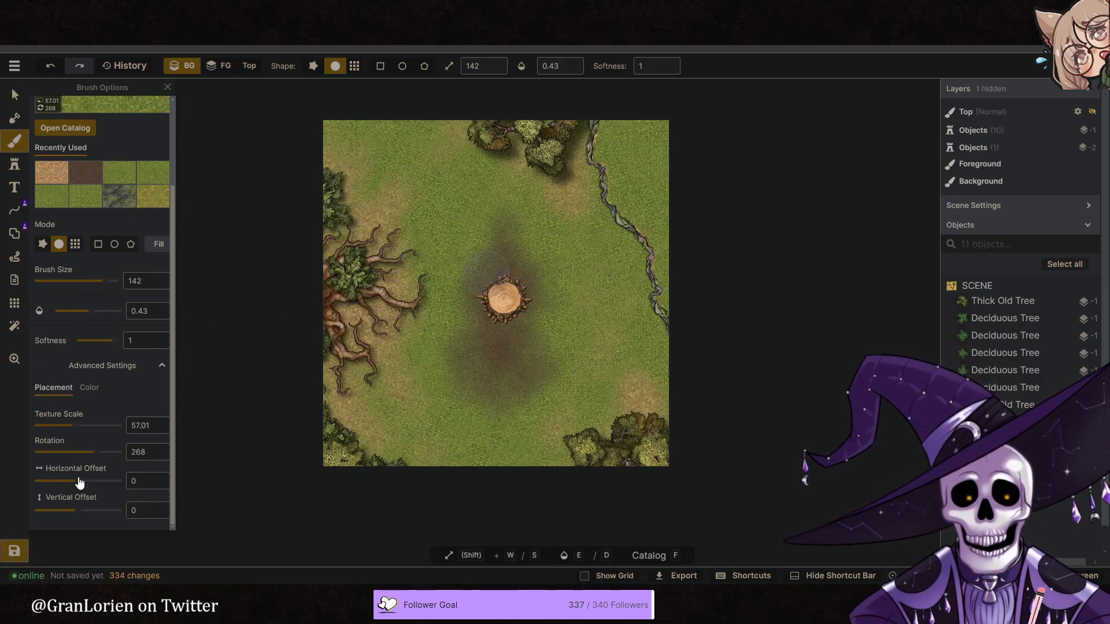
{"action": "left_click", "coordinate": [88, 386]}
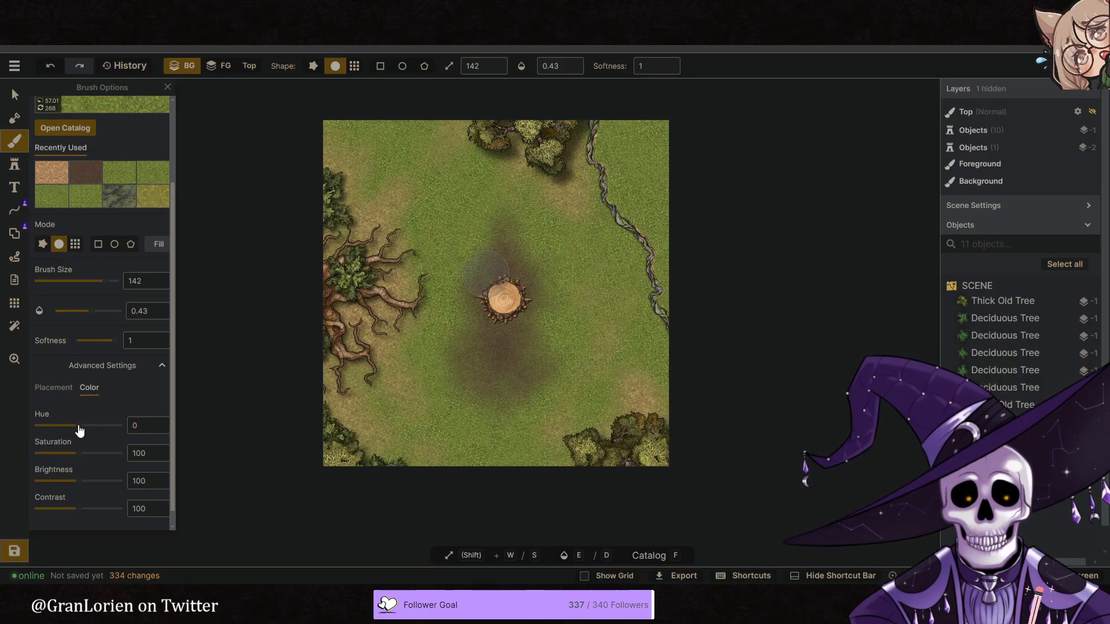
{"action": "left_click_drag", "start_coordinate": [80, 431], "coordinate": [81, 430]}
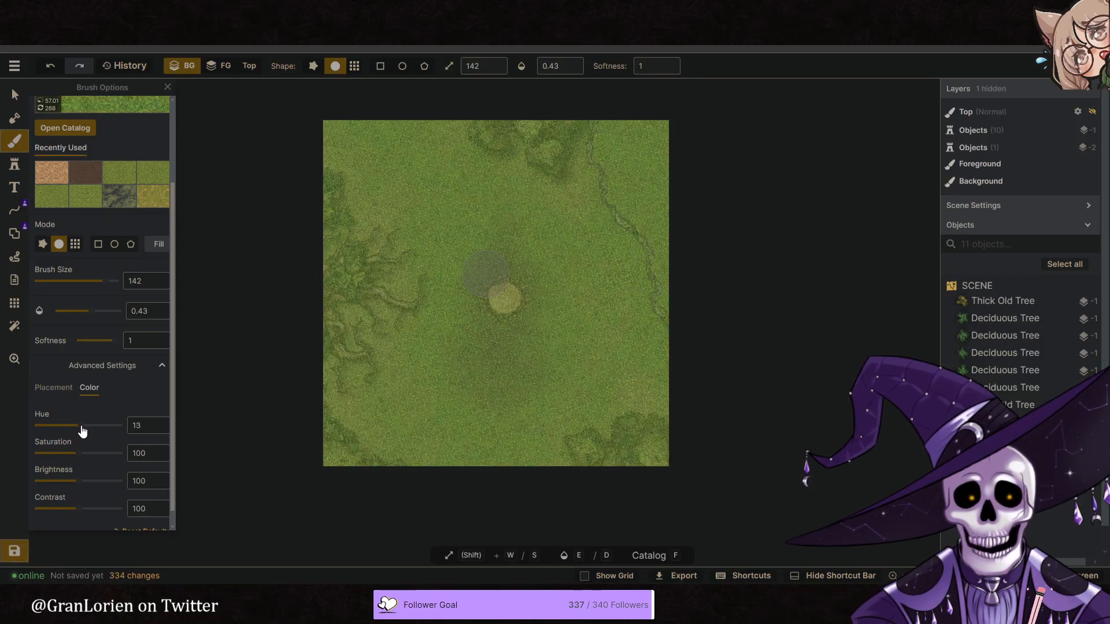
{"action": "left_click_drag", "start_coordinate": [75, 492], "coordinate": [71, 491]}
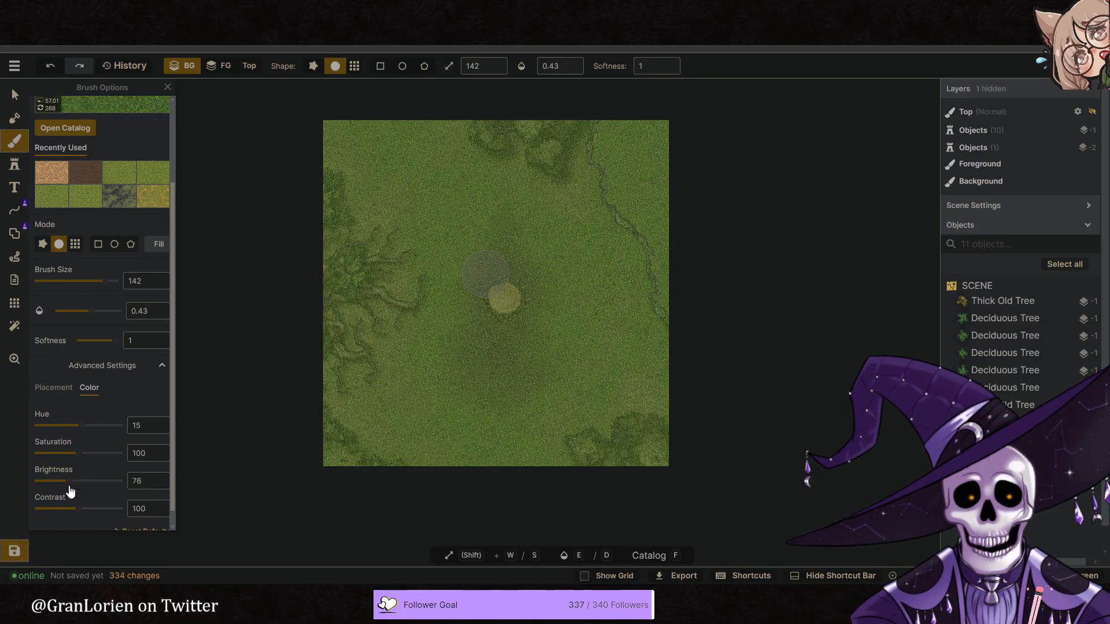
- Dab the darker green grass over the ground between the stump and the cliff line
{"action": "left_click", "coordinate": [619, 283]}
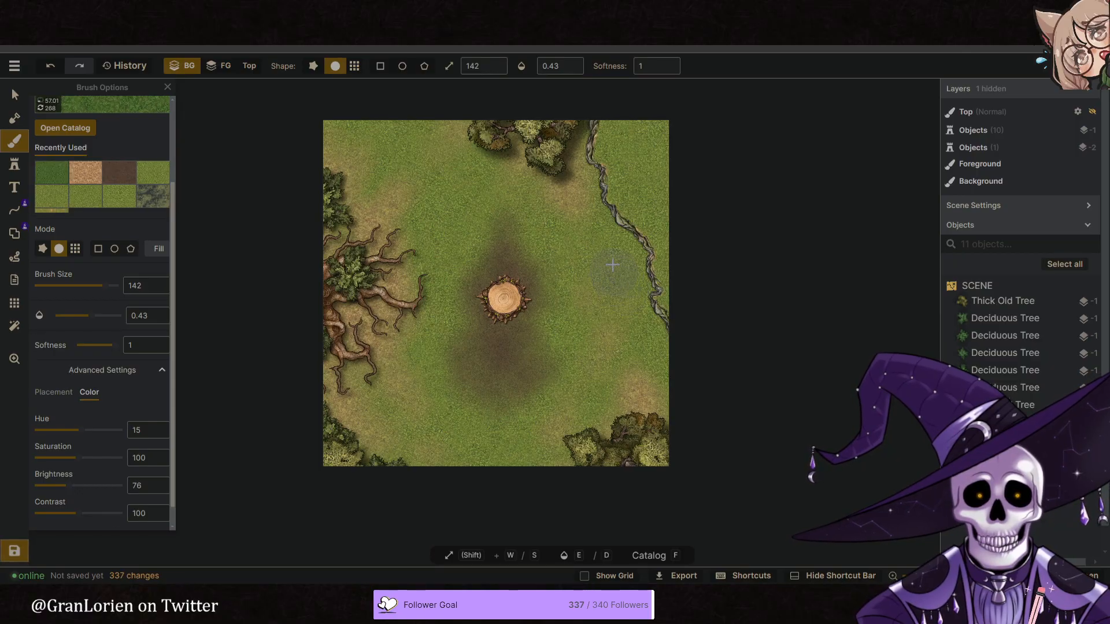
{"action": "scroll", "coordinate": [599, 259], "scroll_direction": "up", "scroll_amount": 5}
{"action": "key", "text": "s"}
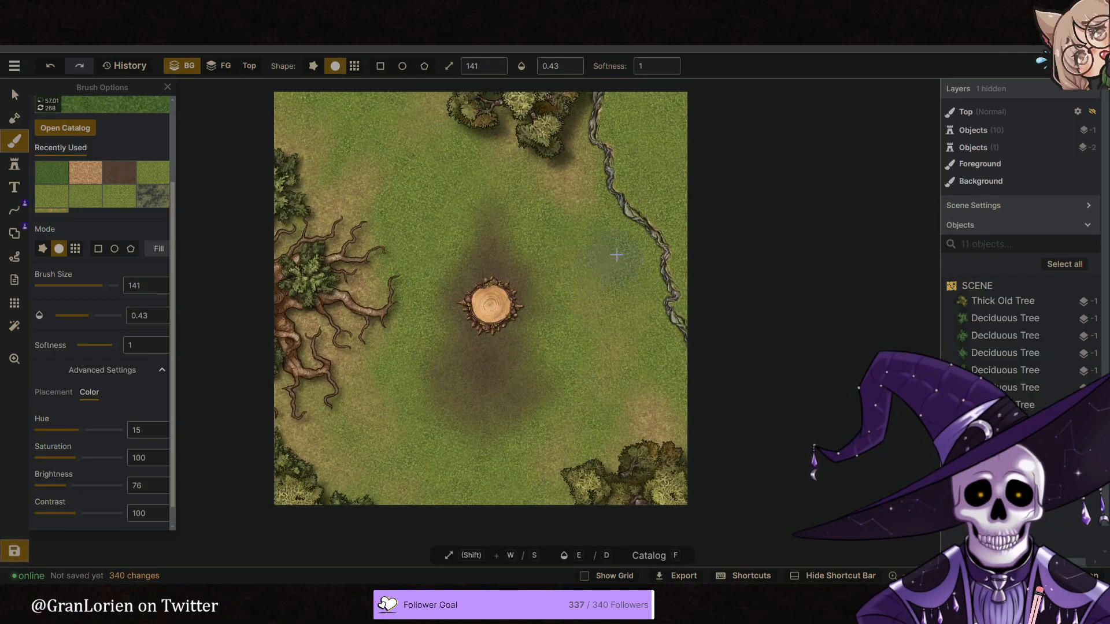
{"action": "mouse_move", "coordinate": [626, 275]}
{"action": "left_mouse_down"}
{"action": "mouse_move", "coordinate": [621, 299]}
{"action": "mouse_move", "coordinate": [608, 265]}
{"action": "left_mouse_up"}
- Reduce the brush size to 36 and dab smaller darker grass patches beside the cliff and toward the stump
{"action": "key", "text": "s"}
{"action": "key", "text": "s"}
{"action": "key", "text": "s"}
{"action": "key", "text": "s"}
{"action": "key", "text": "s"}
{"action": "key", "text": "s"}
{"action": "key", "text": "s"}
{"action": "key", "text": "s"}
{"action": "key", "text": "s"}
{"action": "key", "text": "s"}
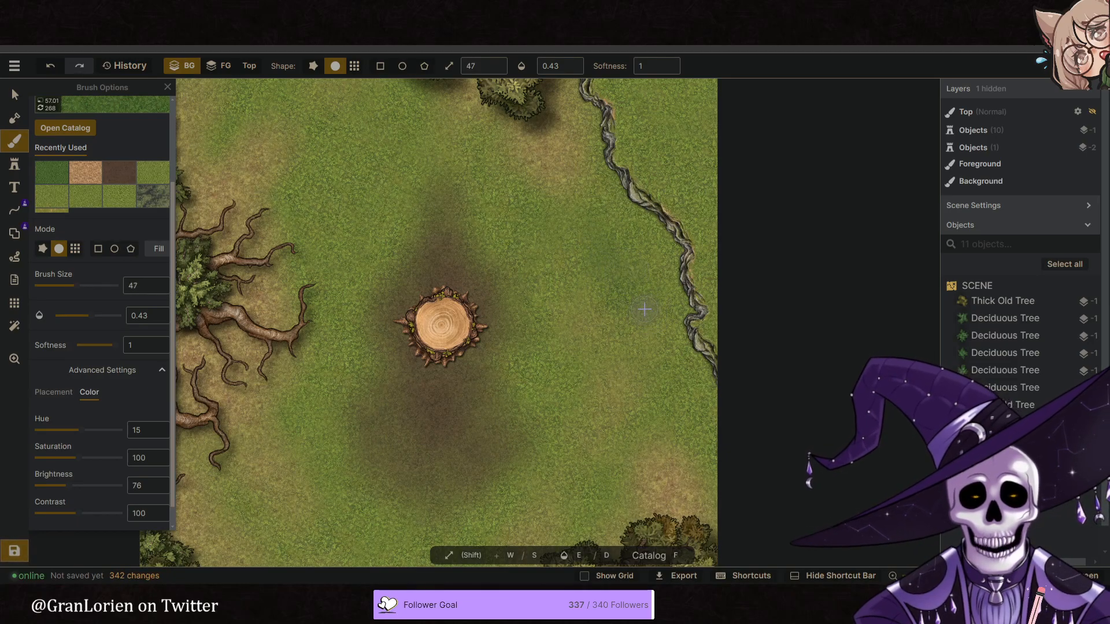
{"action": "left_click_drag", "start_coordinate": [660, 322], "coordinate": [672, 279]}
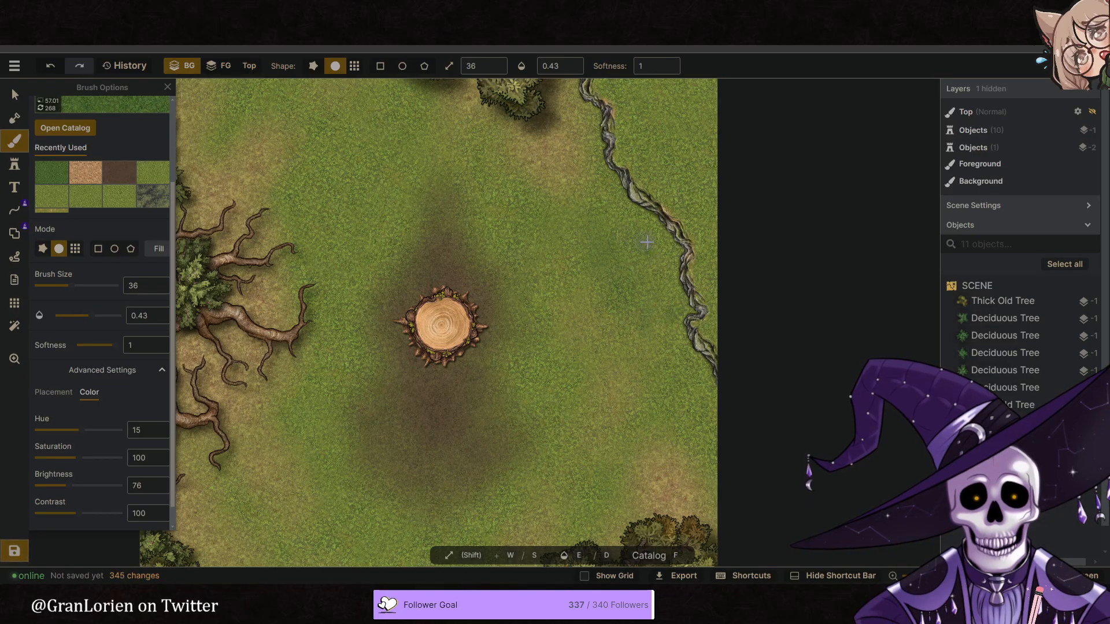
{"action": "left_click", "coordinate": [614, 219]}
{"action": "left_click", "coordinate": [580, 221]}
{"action": "left_click", "coordinate": [552, 224]}
{"action": "left_click", "coordinate": [540, 256]}
{"action": "left_click", "coordinate": [513, 199]}
{"action": "left_click", "coordinate": [492, 167]}
{"action": "left_click", "coordinate": [499, 147]}
{"action": "scroll", "coordinate": [437, 231], "scroll_direction": "down", "scroll_amount": 3}
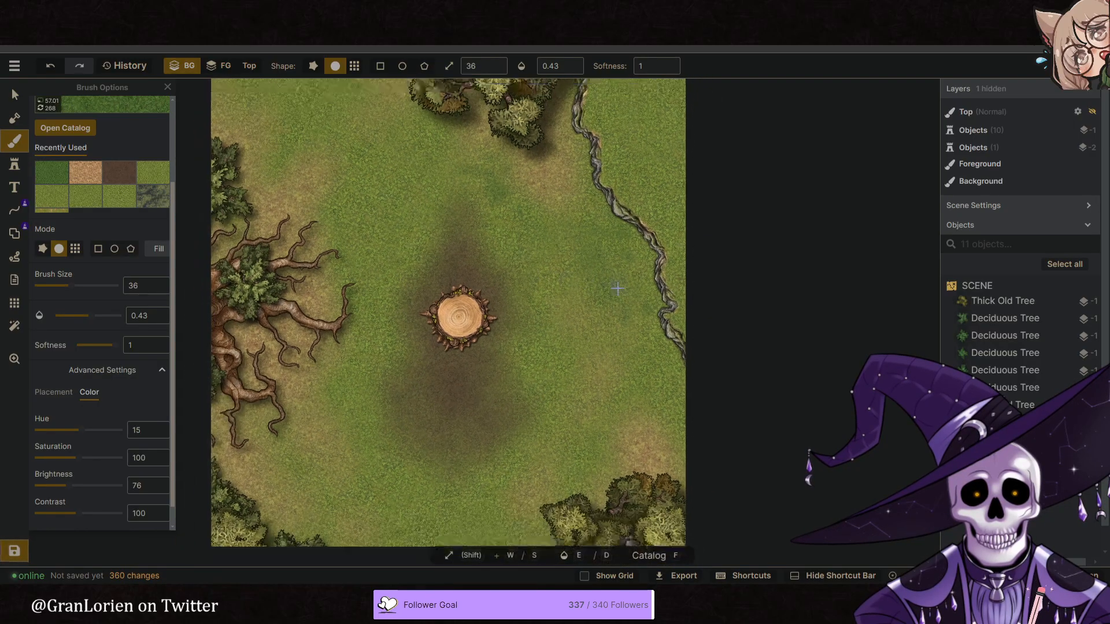
{"action": "key", "text": "ctrl+z"}
{"action": "key", "text": "ctrl+z"}
{"action": "key", "text": "ctrl+z"}
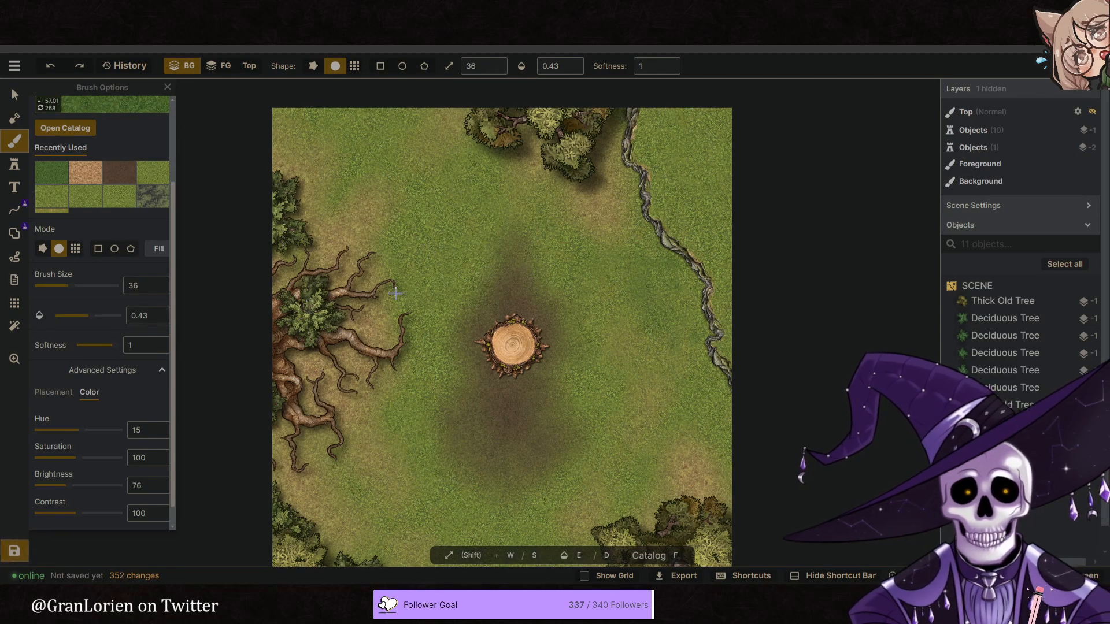
- Dab darker green grass over the ground between the rooted tree and the stump
{"action": "left_click", "coordinate": [438, 227]}
{"action": "left_click", "coordinate": [413, 211]}
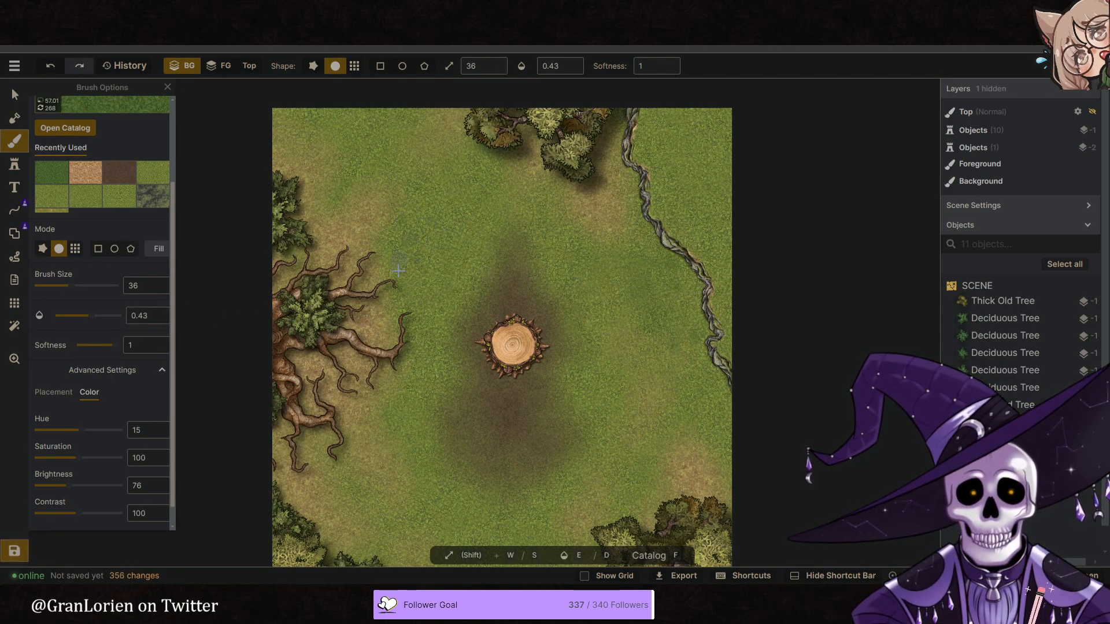
{"action": "left_click_drag", "start_coordinate": [409, 270], "coordinate": [438, 338]}
{"action": "left_click", "coordinate": [441, 276]}
- Reduce the brush size to 25 and the opacity to 0.3, and dab the darker green grass over the ground north of the stump
{"action": "key", "text": "s"}
{"action": "key", "text": "s"}
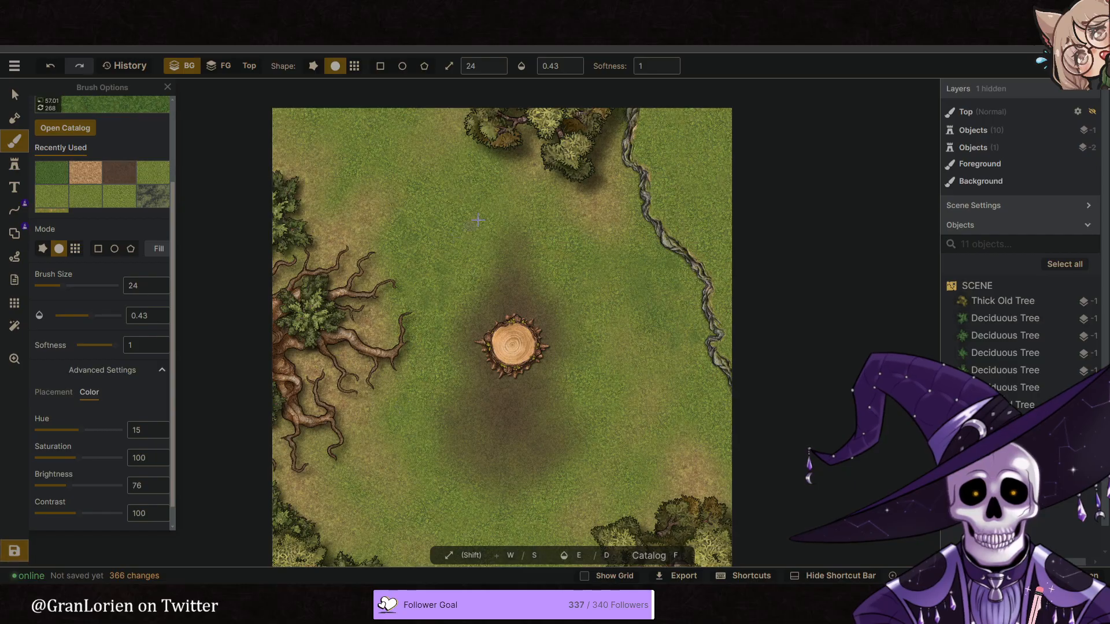
{"action": "left_click_drag", "start_coordinate": [462, 257], "coordinate": [485, 232]}
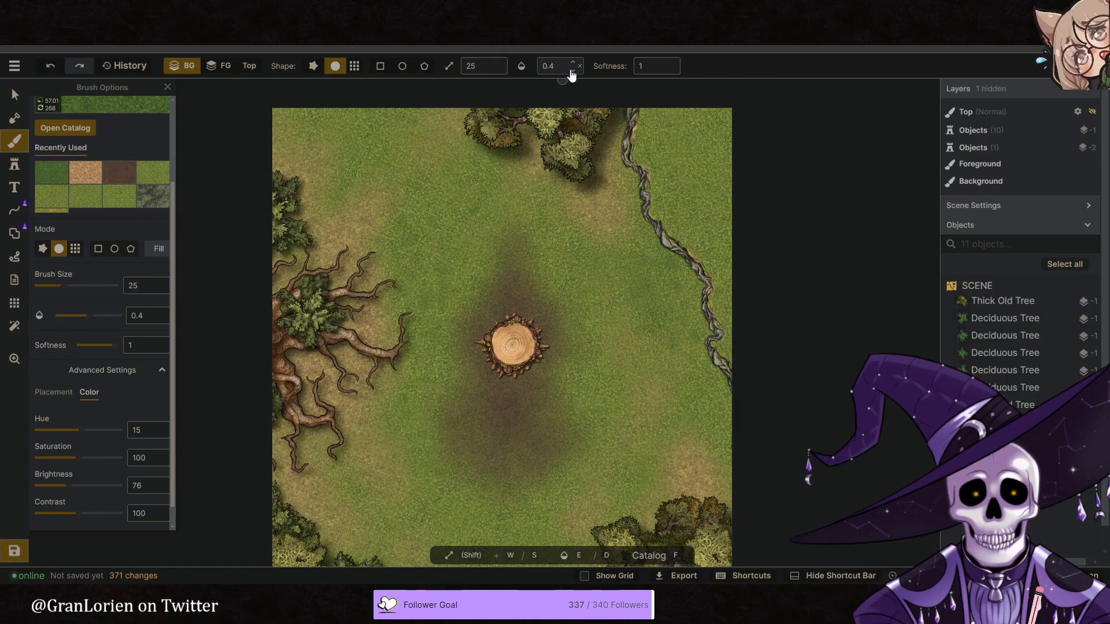
{"action": "left_click_drag", "start_coordinate": [529, 124], "coordinate": [472, 256]}
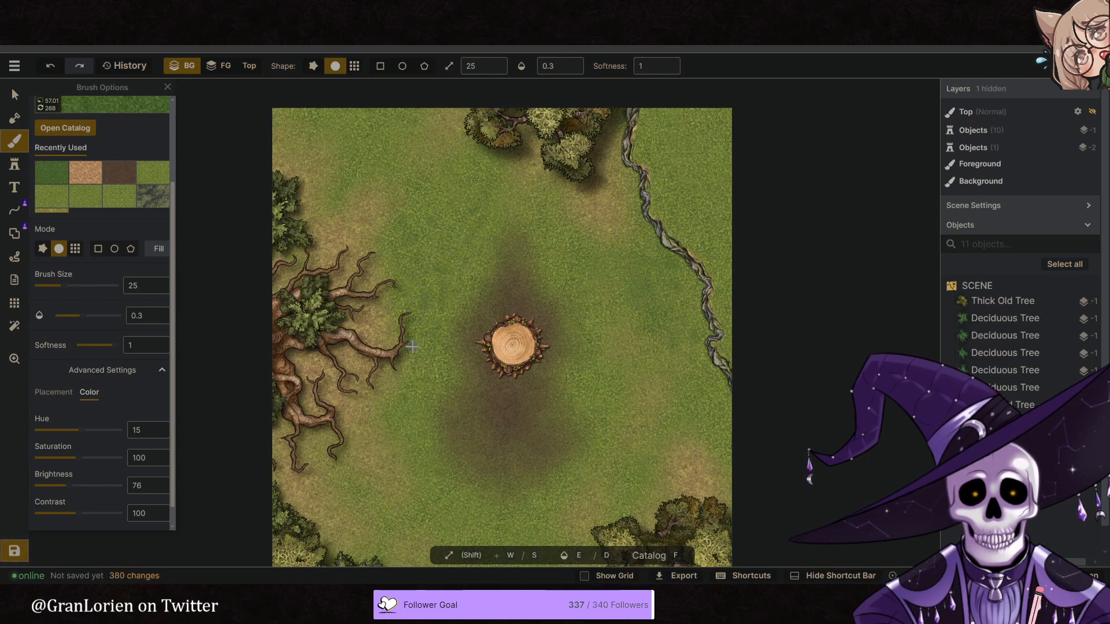
- Dab darker green grass east of the stump and along both sides of the cliff line
{"action": "left_click_drag", "start_coordinate": [555, 260], "coordinate": [595, 348]}
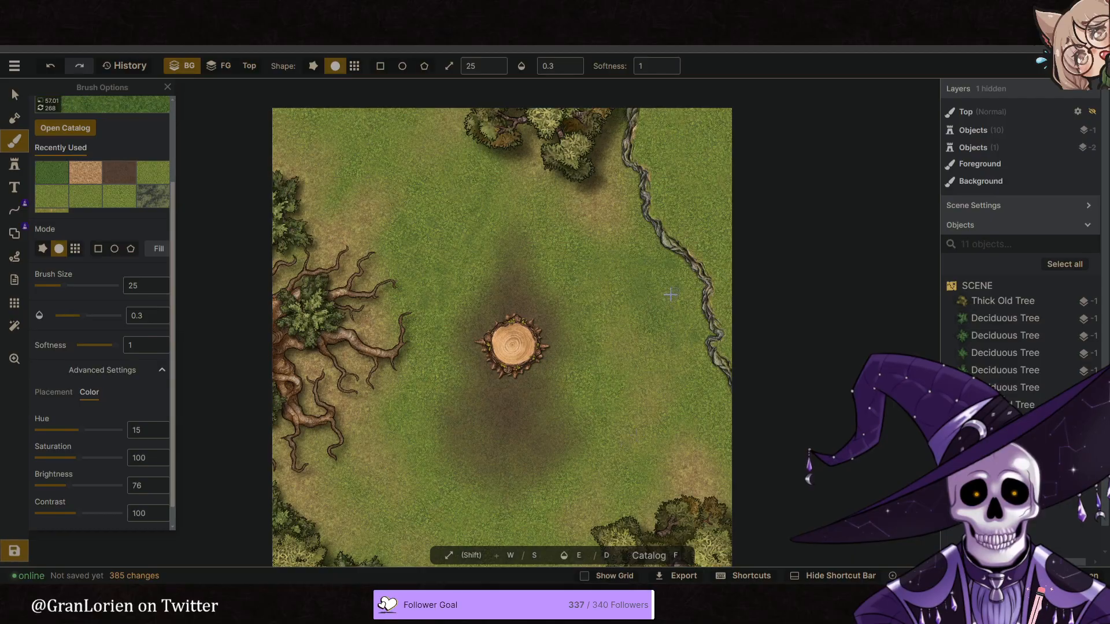
{"action": "left_click_drag", "start_coordinate": [696, 405], "coordinate": [707, 184]}
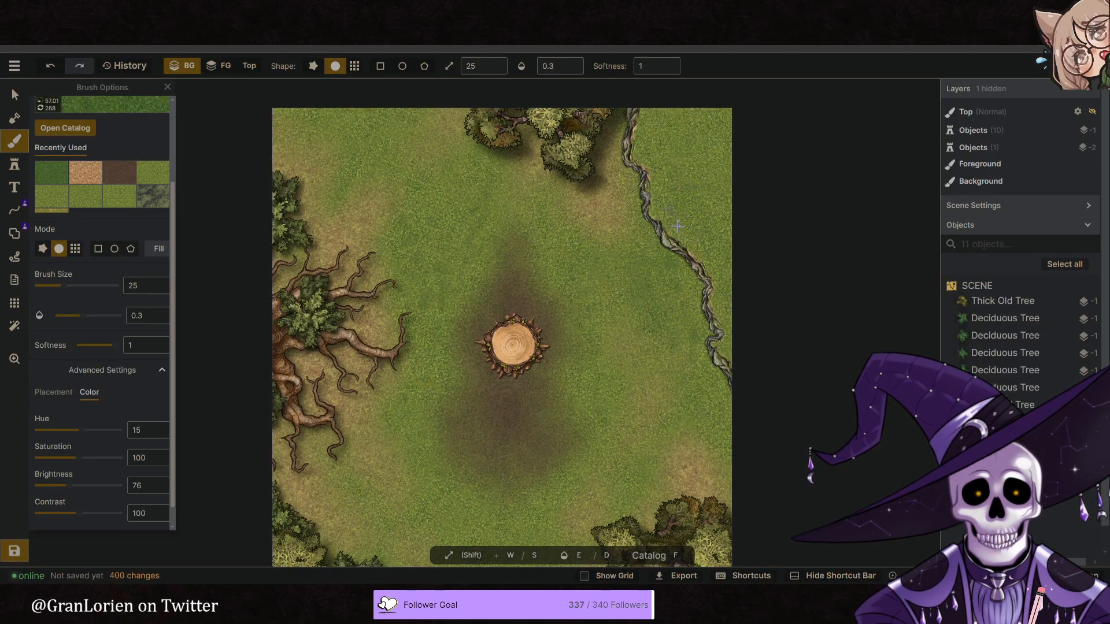
{"action": "left_click_drag", "start_coordinate": [738, 350], "coordinate": [709, 171]}
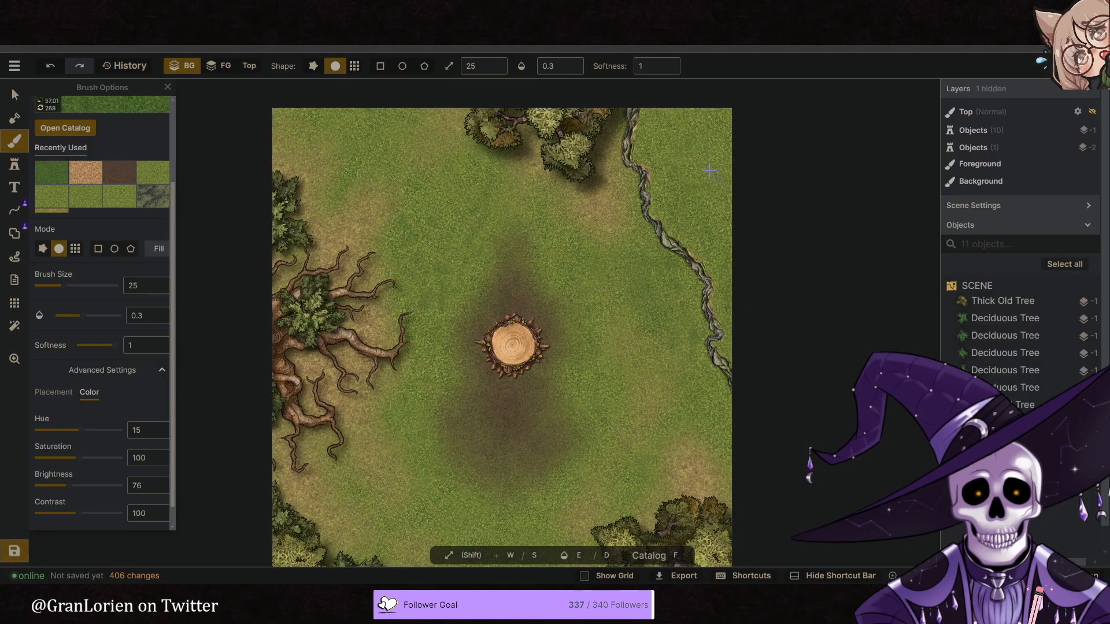
- Select the brown dirt texture, set the brush size to 40 and paint dirt along the outer side of the cliff line
{"action": "left_click", "coordinate": [119, 172]}
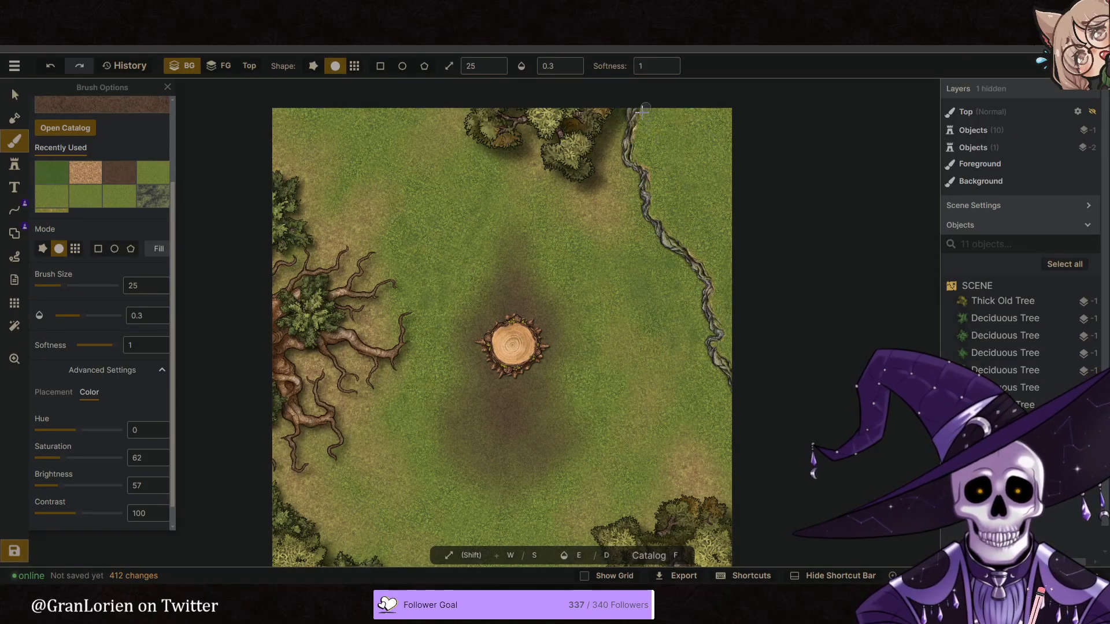
{"action": "left_click_drag", "start_coordinate": [645, 105], "coordinate": [637, 119]}
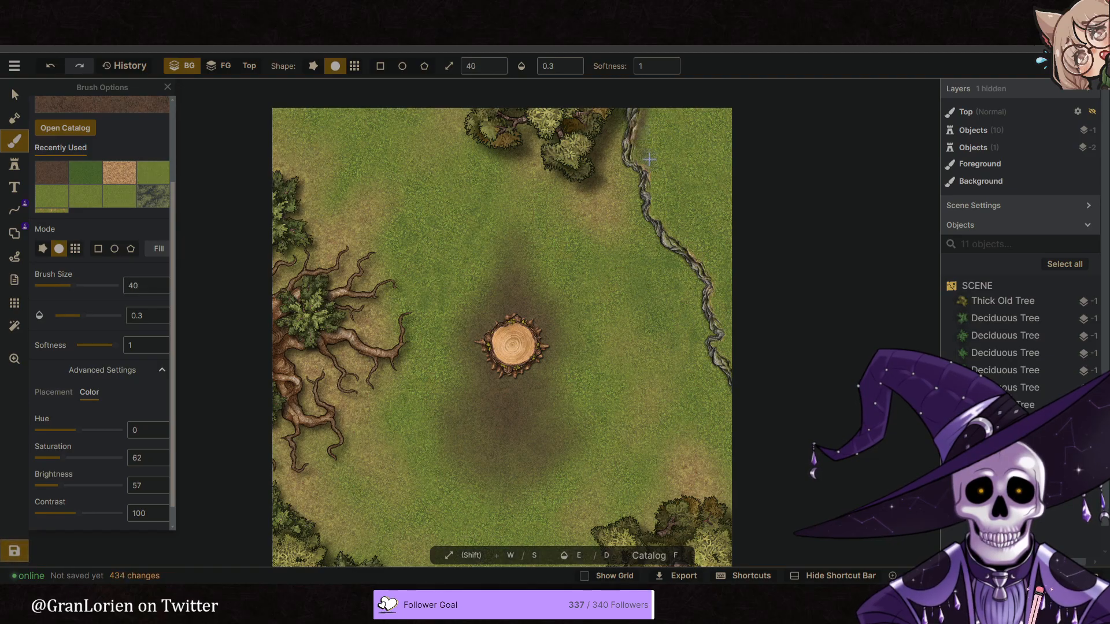
{"action": "left_click_drag", "start_coordinate": [633, 153], "coordinate": [652, 217]}
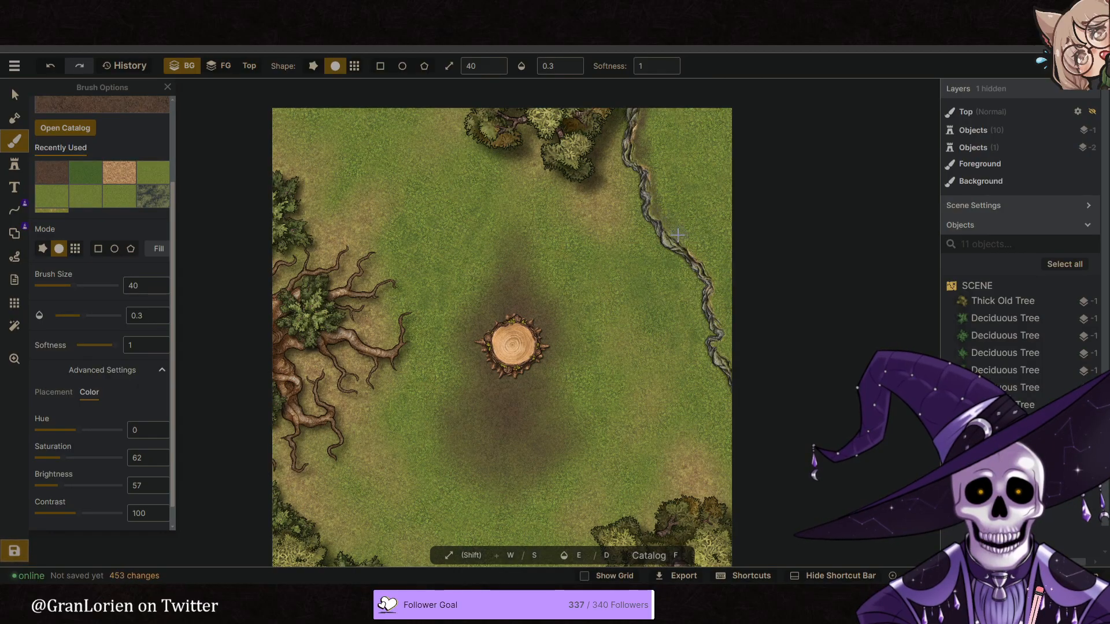
{"action": "left_click_drag", "start_coordinate": [699, 250], "coordinate": [670, 226]}
{"action": "left_click_drag", "start_coordinate": [720, 298], "coordinate": [716, 312]}
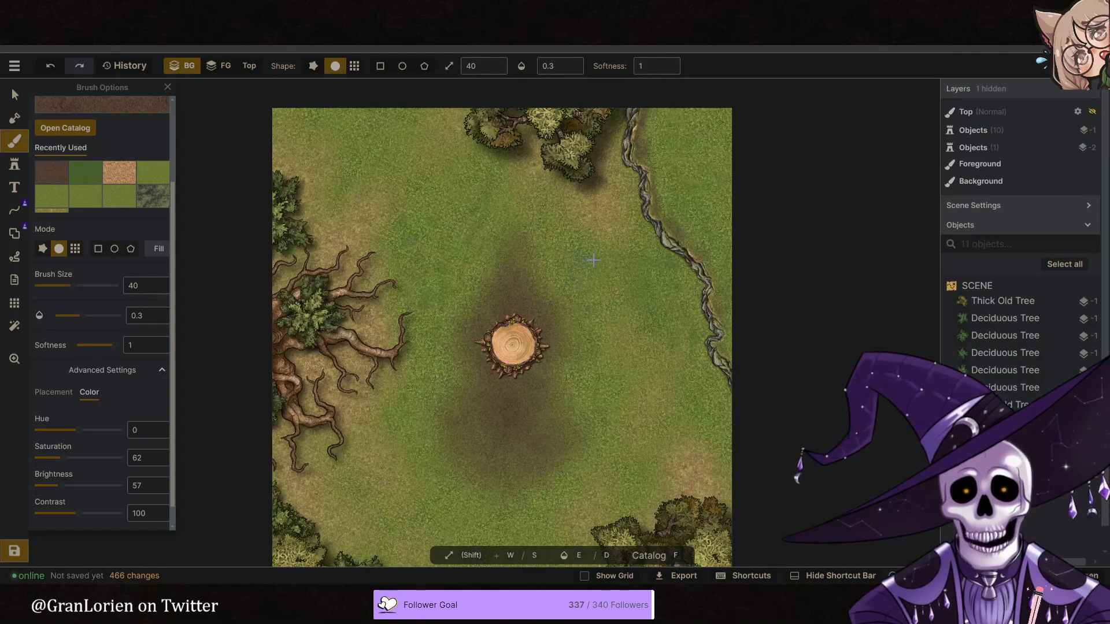
- Darken the middle and lower stretches of the cliff's outer edge with more brown dirt dabs
{"action": "left_click", "coordinate": [659, 191]}
{"action": "left_click", "coordinate": [653, 187]}
{"action": "mouse_move", "coordinate": [664, 236]}
{"action": "left_mouse_down"}
{"action": "mouse_move", "coordinate": [705, 289]}
{"action": "mouse_move", "coordinate": [723, 350]}
{"action": "mouse_move", "coordinate": [735, 358]}
{"action": "mouse_move", "coordinate": [738, 342]}
{"action": "mouse_move", "coordinate": [727, 345]}
{"action": "mouse_move", "coordinate": [732, 369]}
{"action": "mouse_move", "coordinate": [715, 291]}
{"action": "left_mouse_up"}
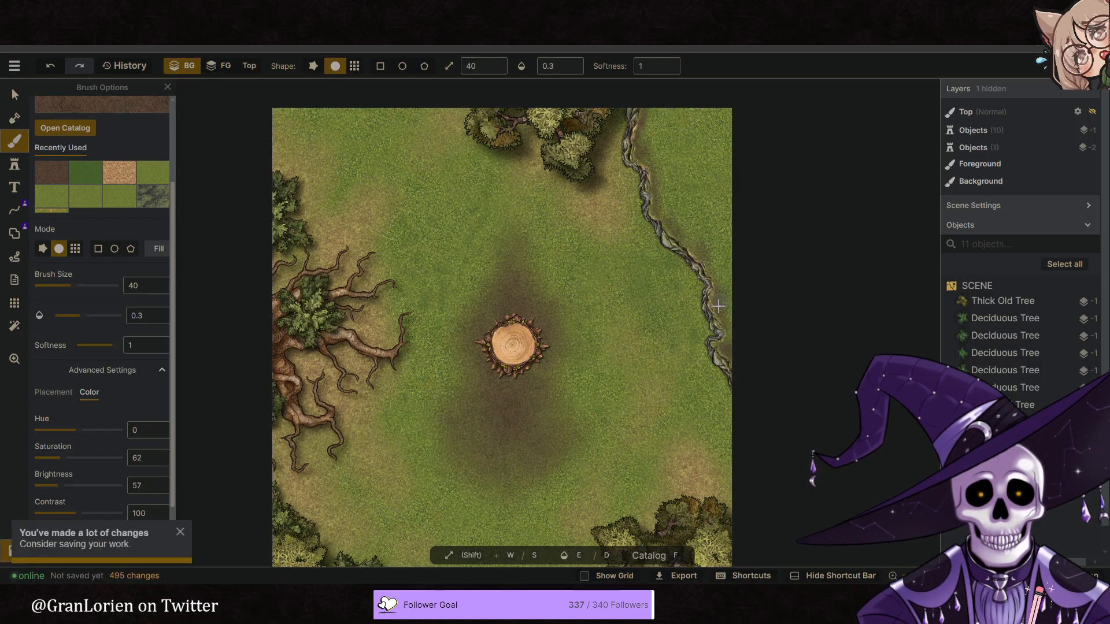
{"action": "left_click_drag", "start_coordinate": [664, 207], "coordinate": [665, 222]}
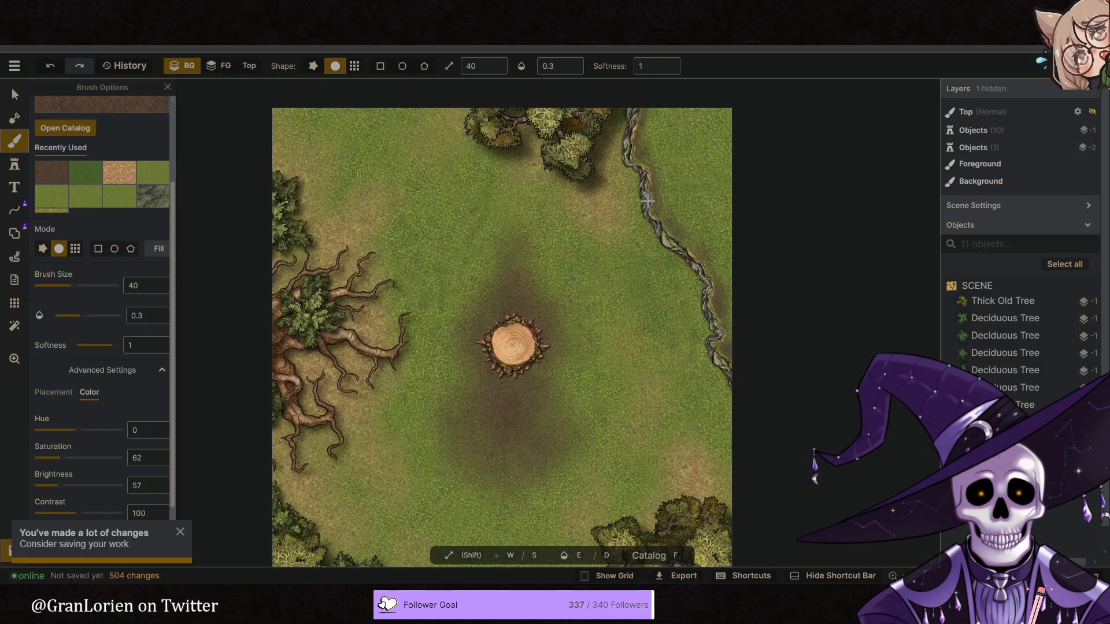
- Paint brown dirt on the foreground along the whole cliff line at brush opacity 1
{"action": "left_click", "coordinate": [219, 65]}
{"action": "scroll", "coordinate": [601, 173], "scroll_direction": "up", "scroll_amount": 5}
{"action": "mouse_move", "coordinate": [621, 165]}
{"action": "left_mouse_down"}
{"action": "mouse_move", "coordinate": [630, 101]}
{"action": "mouse_move", "coordinate": [639, 170]}
{"action": "mouse_move", "coordinate": [634, 124]}
{"action": "mouse_move", "coordinate": [623, 199]}
{"action": "mouse_move", "coordinate": [621, 118]}
{"action": "mouse_move", "coordinate": [592, 110]}
{"action": "mouse_move", "coordinate": [632, 125]}
{"action": "left_mouse_up"}
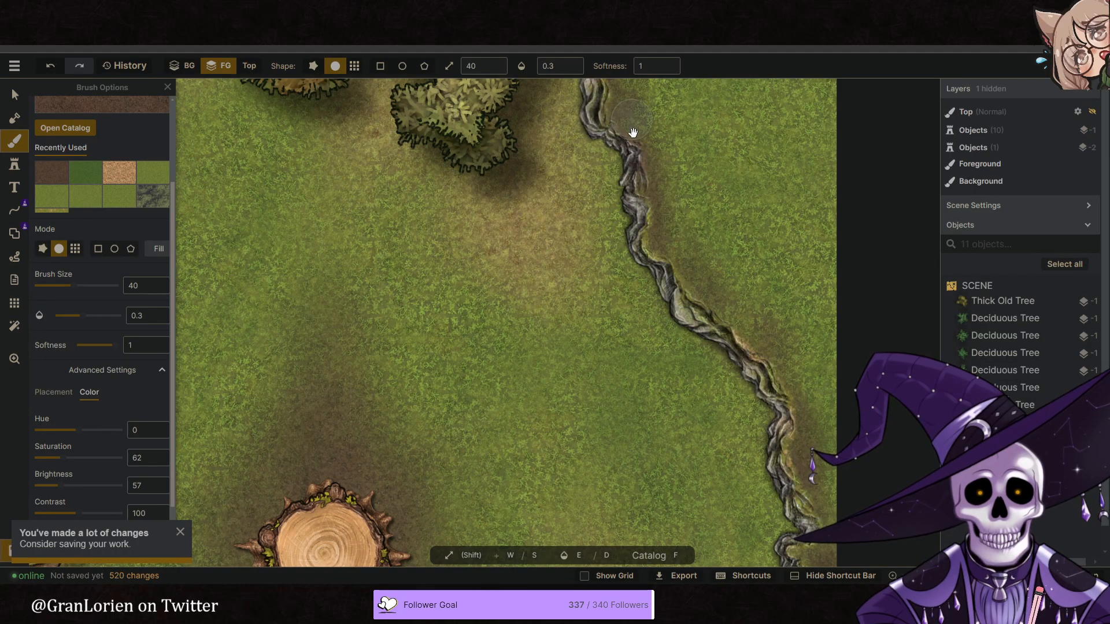
{"action": "right_click_drag", "start_coordinate": [632, 126], "coordinate": [620, 182]}
{"action": "left_click", "coordinate": [579, 64]}
{"action": "scroll", "coordinate": [564, 234], "scroll_direction": "down", "scroll_amount": 4}
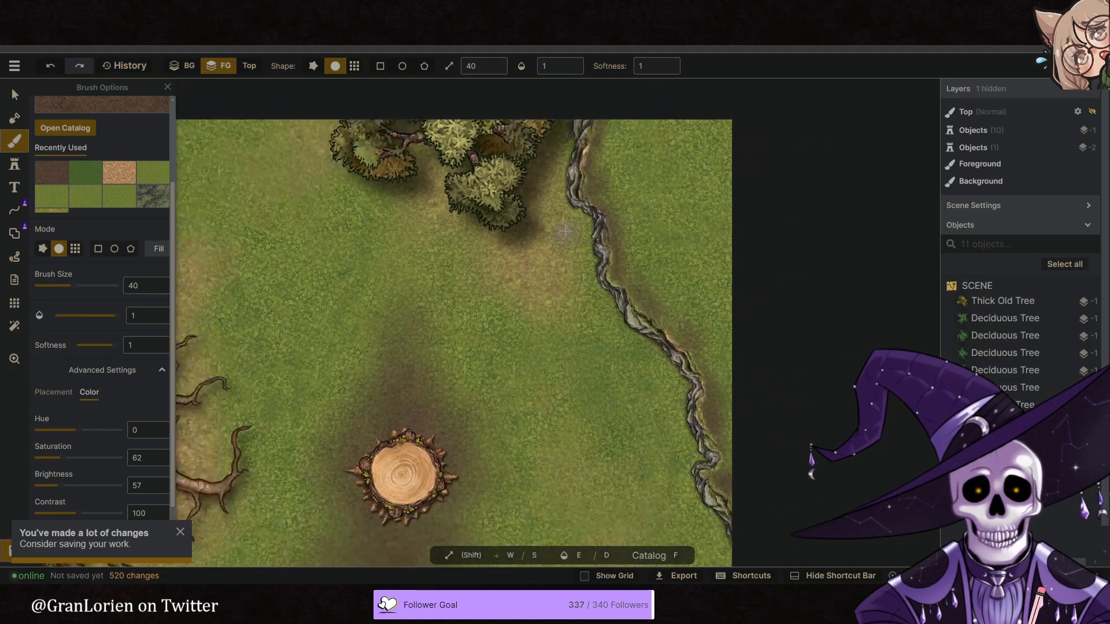
{"action": "mouse_move", "coordinate": [626, 341]}
{"action": "left_mouse_down"}
{"action": "mouse_move", "coordinate": [673, 361]}
{"action": "mouse_move", "coordinate": [696, 404]}
{"action": "mouse_move", "coordinate": [708, 488]}
{"action": "left_mouse_up"}
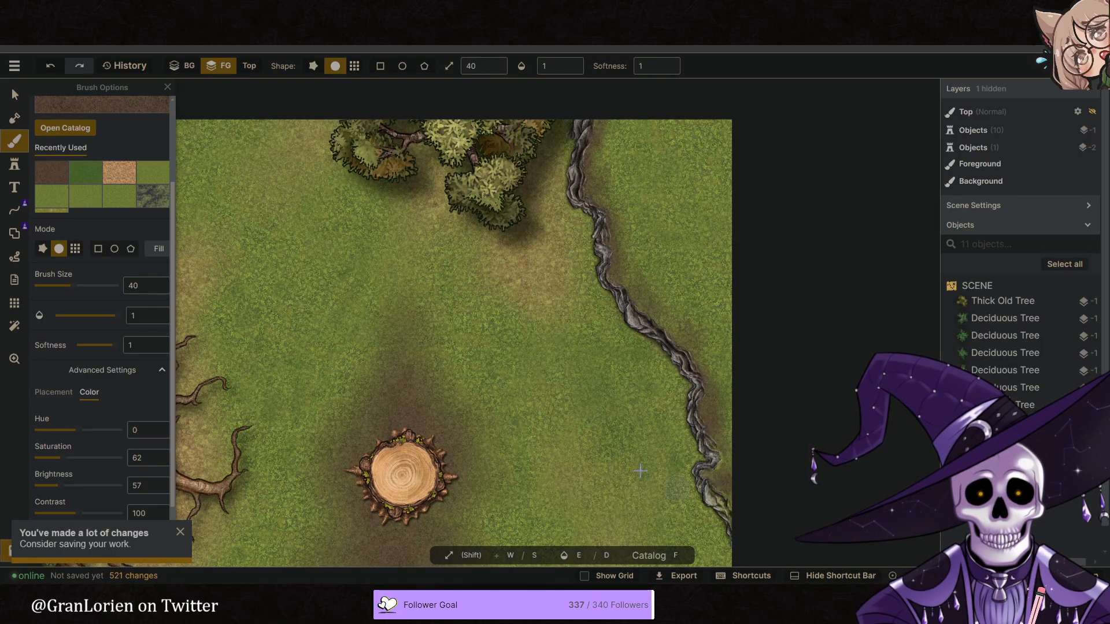
{"action": "right_click_drag", "start_coordinate": [651, 476], "coordinate": [619, 322]}
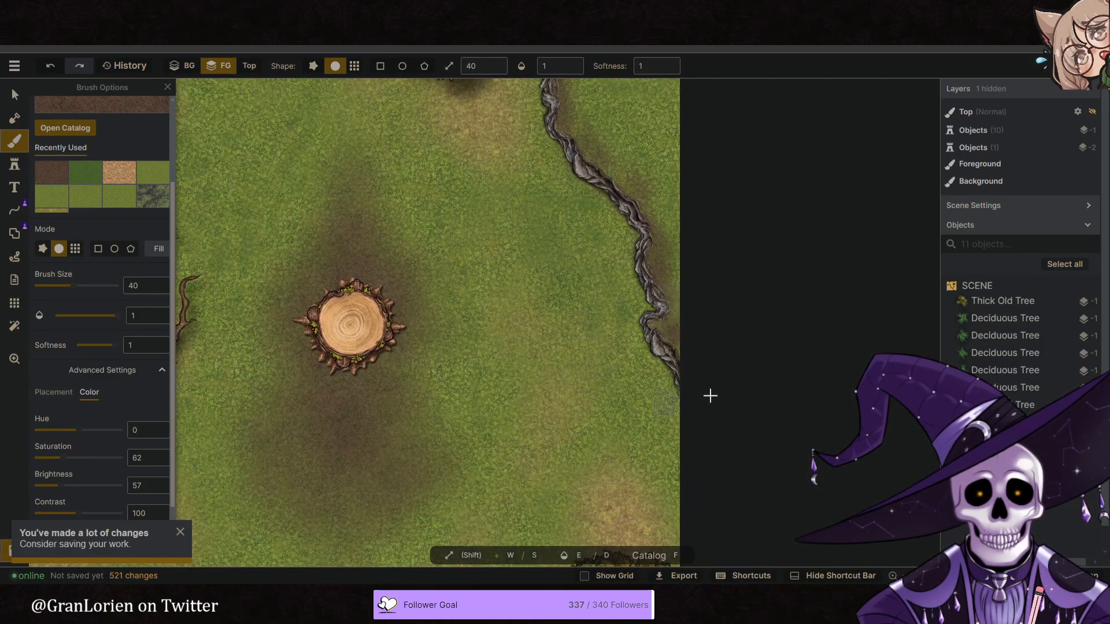
{"action": "scroll", "coordinate": [671, 354], "scroll_direction": "down", "scroll_amount": 5}
{"action": "right_click_drag", "start_coordinate": [625, 363], "coordinate": [593, 352]}
- Return to the background and deepen the brown dirt beside the cliff with brush size 51 and opacity 0.36
{"action": "left_click", "coordinate": [176, 68]}
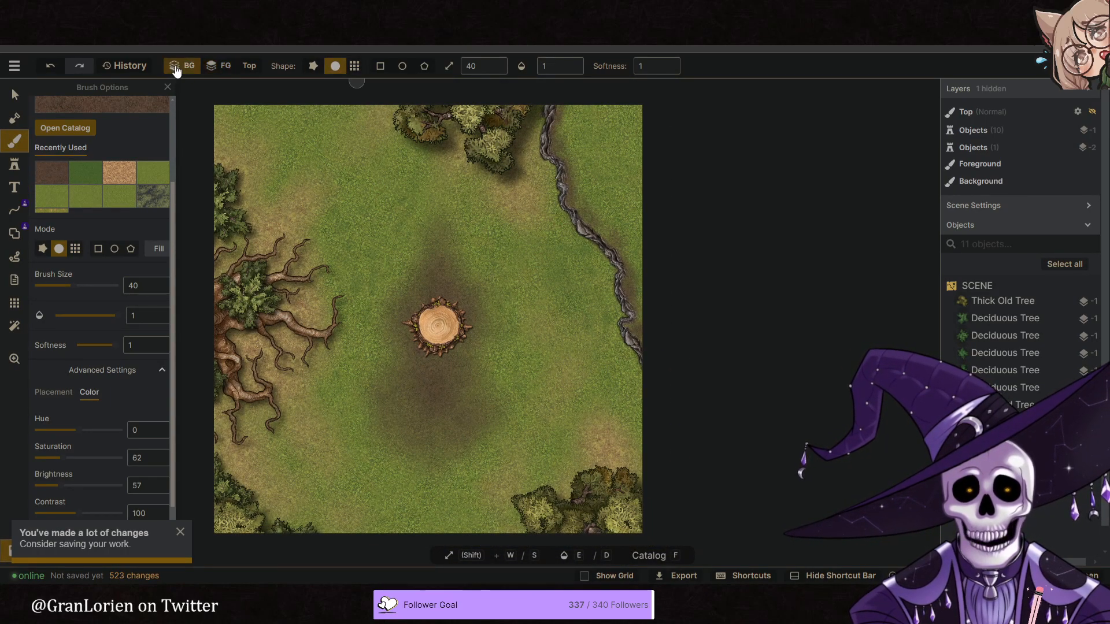
{"action": "left_click", "coordinate": [558, 65]}
{"action": "left_click", "coordinate": [516, 103]}
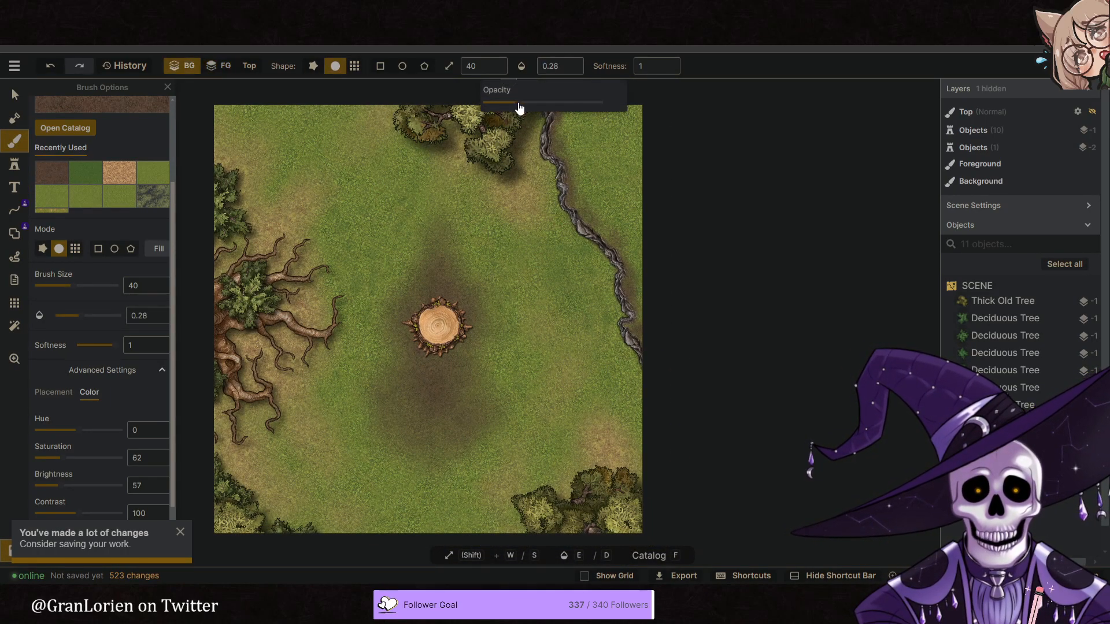
{"action": "left_click", "coordinate": [599, 197]}
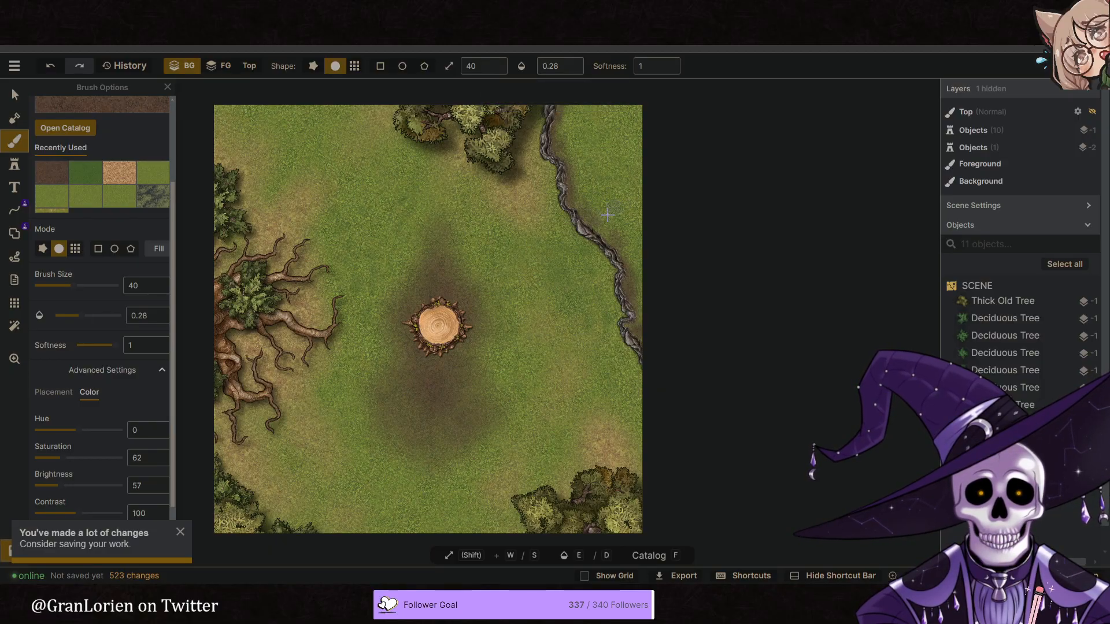
{"action": "key", "text": "w"}
{"action": "left_click", "coordinate": [571, 62]}
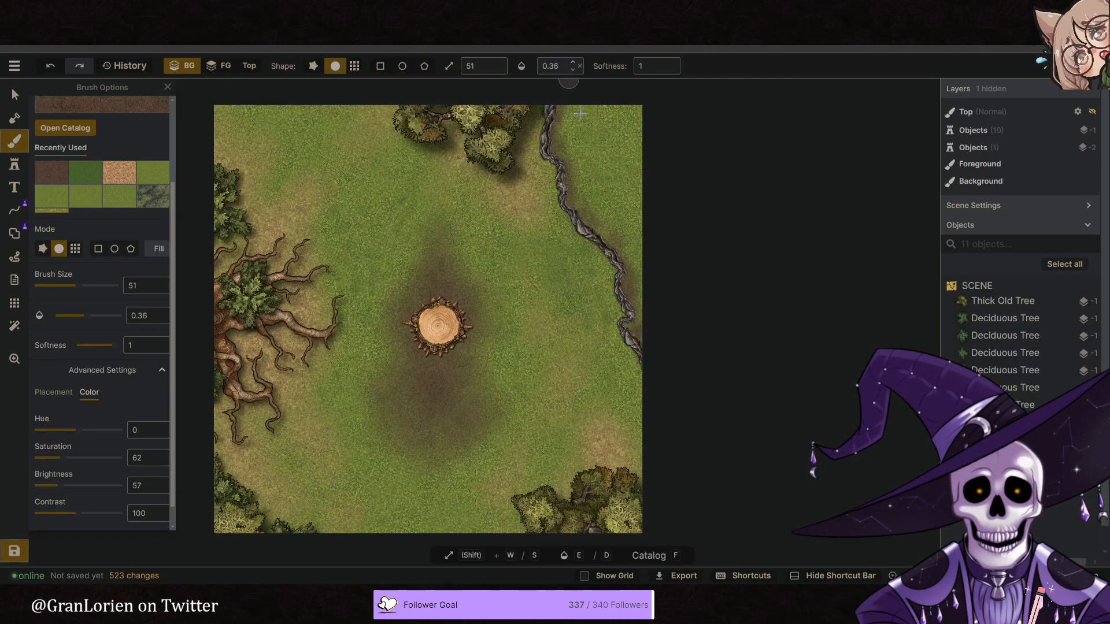
{"action": "mouse_move", "coordinate": [613, 214]}
{"action": "left_mouse_down"}
{"action": "mouse_move", "coordinate": [641, 255]}
{"action": "mouse_move", "coordinate": [635, 319]}
{"action": "mouse_move", "coordinate": [649, 349]}
{"action": "left_mouse_up"}
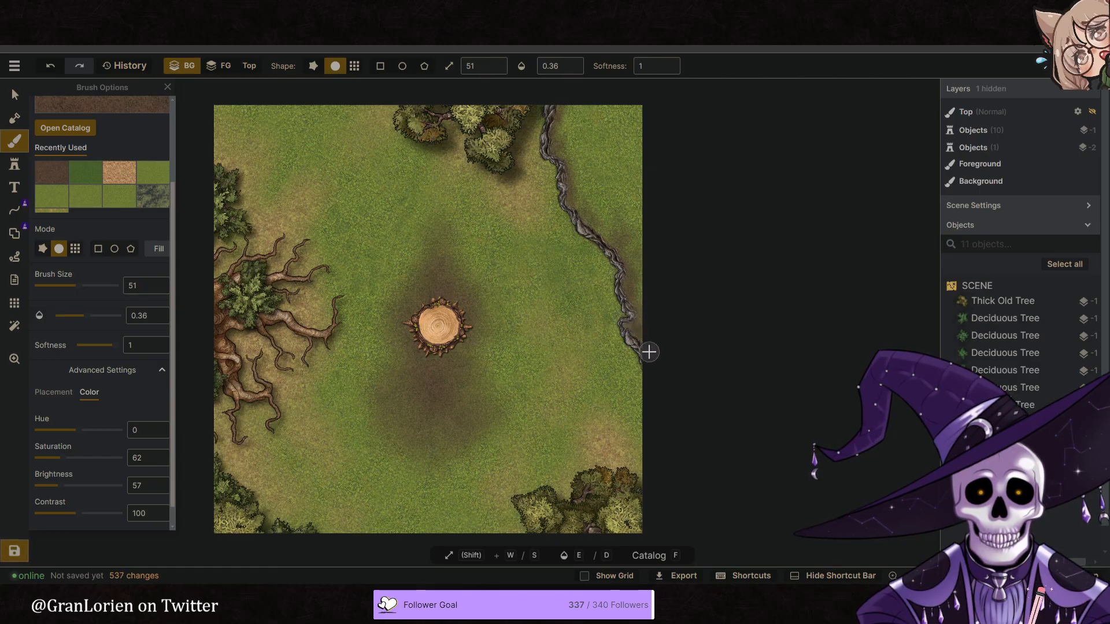
{"action": "mouse_move", "coordinate": [577, 163]}
{"action": "left_mouse_down"}
{"action": "mouse_move", "coordinate": [566, 174]}
{"action": "mouse_move", "coordinate": [571, 203]}
{"action": "mouse_move", "coordinate": [552, 118]}
{"action": "left_mouse_up"}
- Dab brown dirt around the northeast edge of the stump to widen its dark patch
{"action": "scroll", "coordinate": [520, 248], "scroll_direction": "down", "scroll_amount": 2}
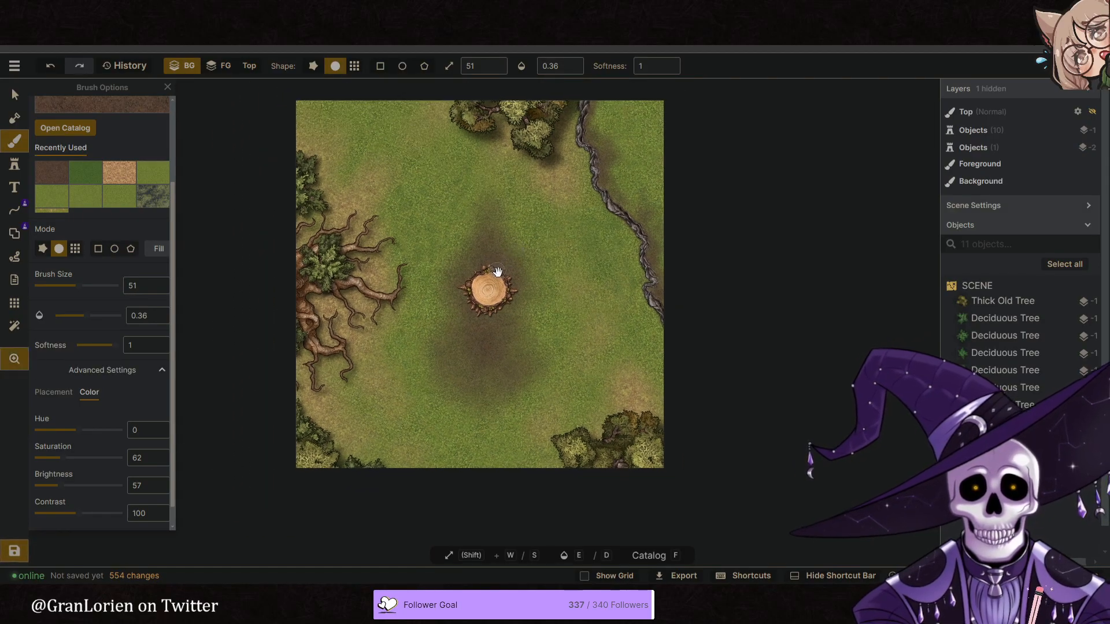
{"action": "key", "text": "space"}
{"action": "mouse_move", "coordinate": [449, 219]}
{"action": "left_mouse_down"}
{"action": "mouse_move", "coordinate": [441, 236]}
{"action": "mouse_move", "coordinate": [377, 212]}
{"action": "left_mouse_up"}
{"action": "key", "text": "space"}
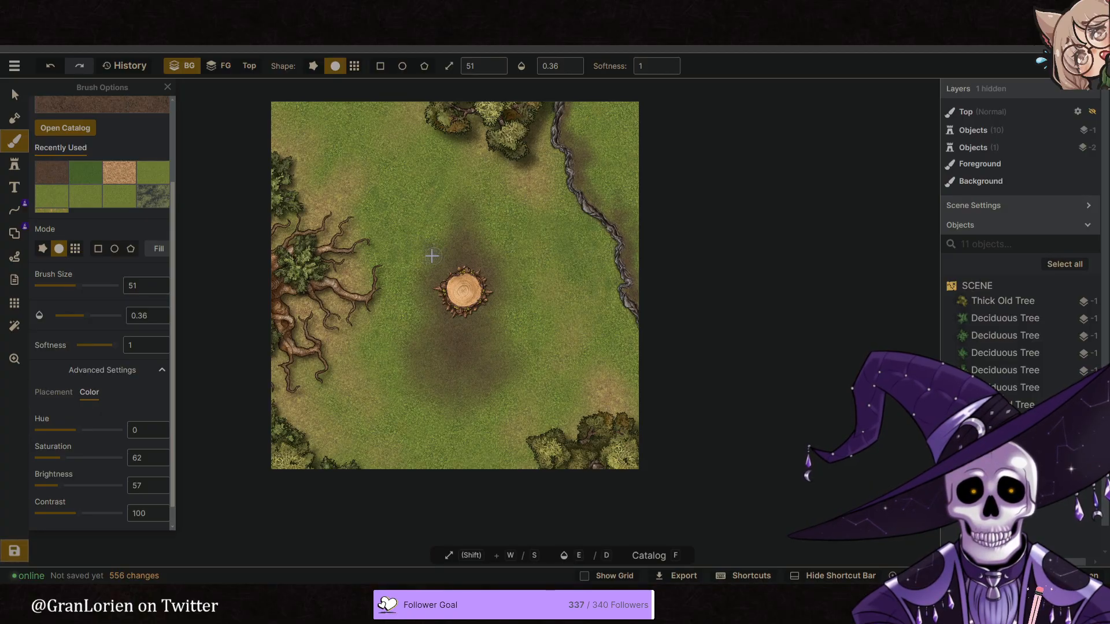
{"action": "mouse_move", "coordinate": [497, 253]}
{"action": "left_mouse_down"}
{"action": "mouse_move", "coordinate": [511, 260]}
{"action": "mouse_move", "coordinate": [491, 282]}
{"action": "left_mouse_up"}
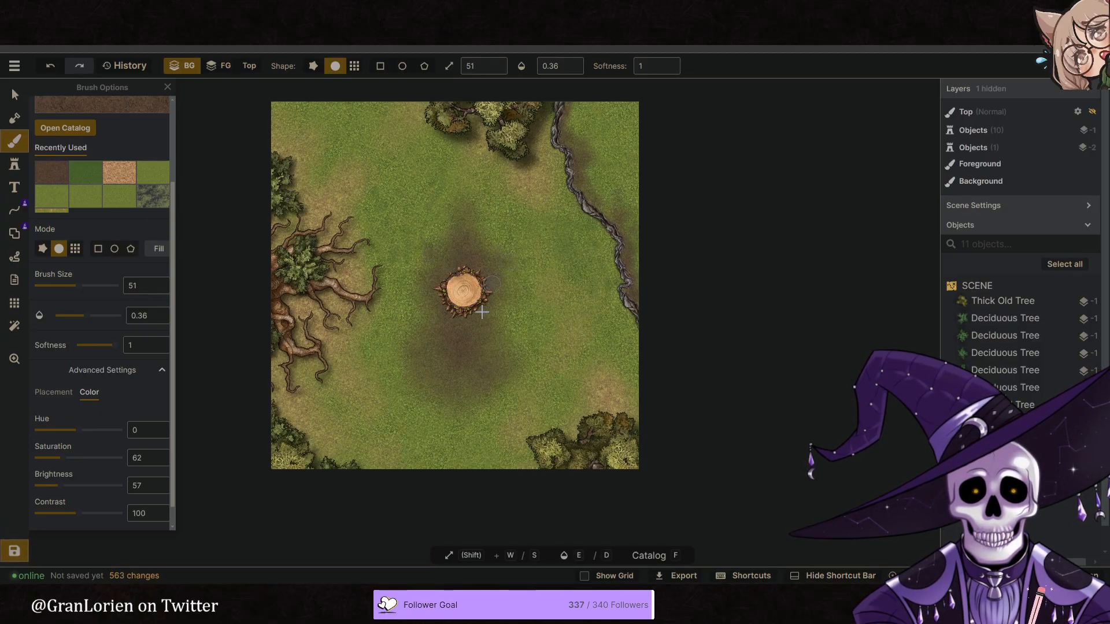
- Select the light green grass texture and dab it over the brown dirt patch south of the stump
{"action": "left_click", "coordinate": [101, 194]}
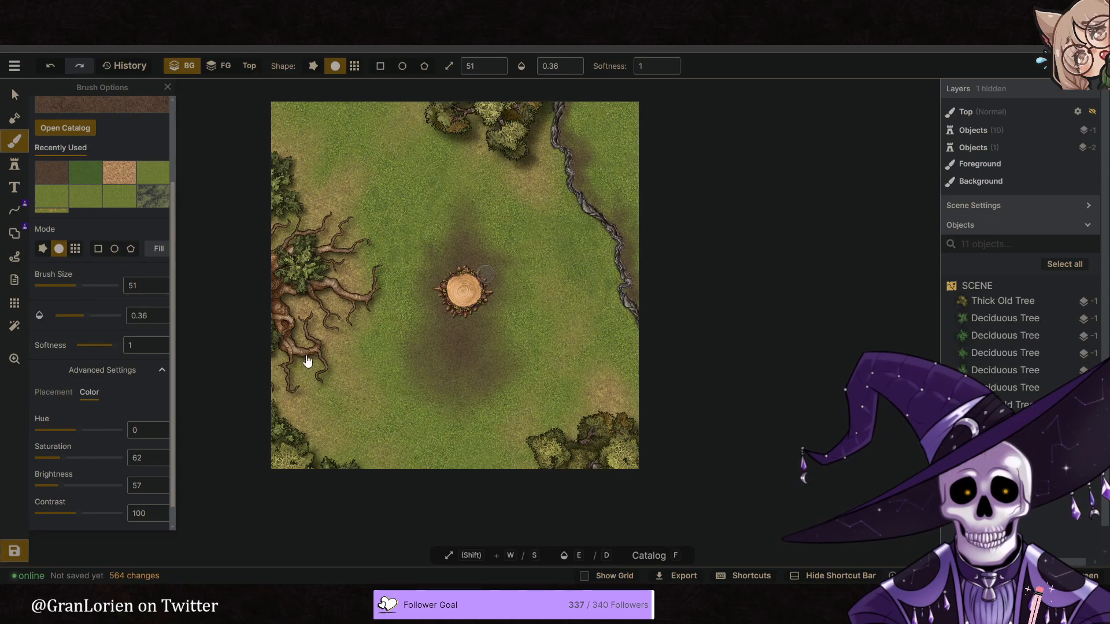
{"action": "scroll", "coordinate": [425, 386], "scroll_direction": "up", "scroll_amount": 2}
{"action": "scroll", "coordinate": [424, 386], "scroll_direction": "up", "scroll_amount": 2}
{"action": "mouse_move", "coordinate": [448, 341]}
{"action": "left_mouse_down"}
{"action": "mouse_move", "coordinate": [463, 335]}
{"action": "mouse_move", "coordinate": [460, 351]}
{"action": "mouse_move", "coordinate": [463, 327]}
{"action": "left_mouse_up"}
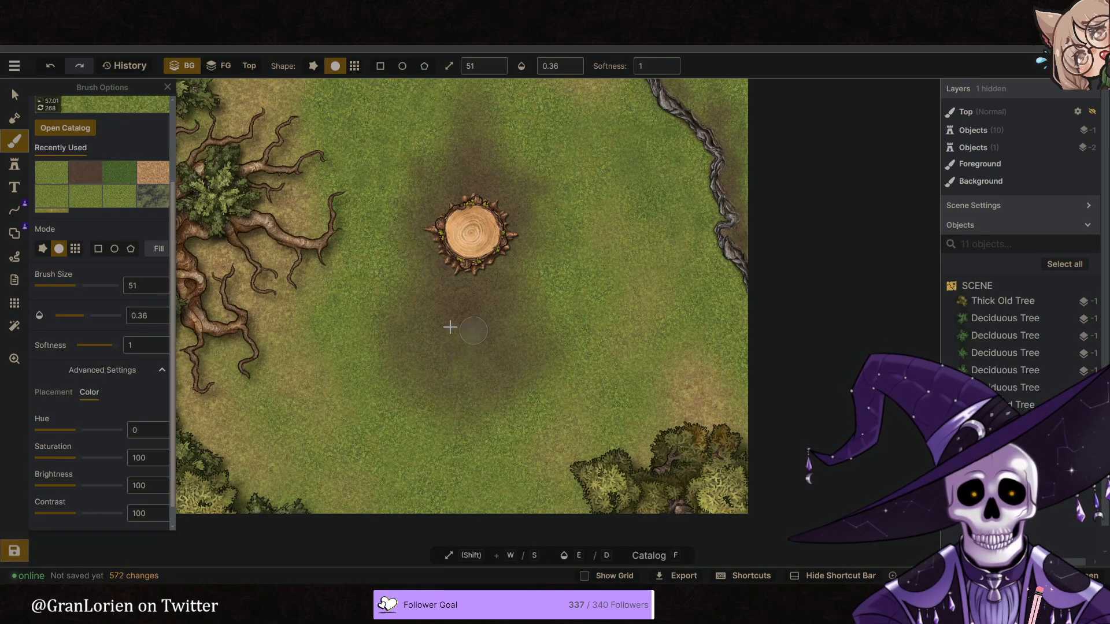
- Choose a grey-green Forest ground texture from the catalog and set its hue to 3, saturation to 111 and texture scale to 51.83
{"action": "left_click", "coordinate": [105, 113]}
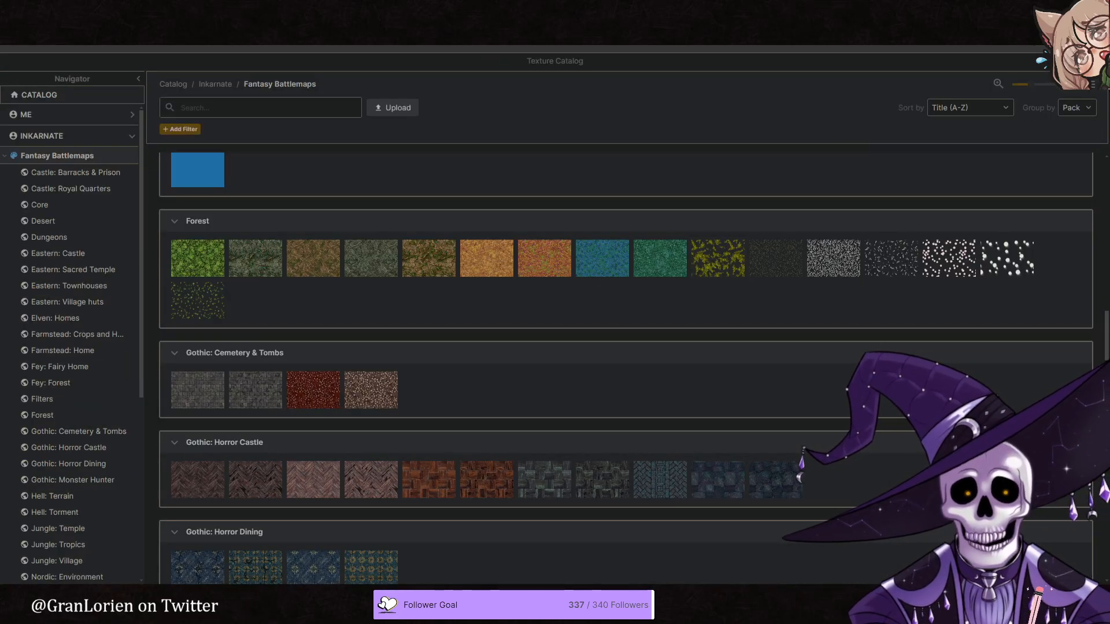
{"action": "key", "text": "Escape"}
{"action": "scroll", "coordinate": [136, 297], "scroll_direction": "down", "scroll_amount": 1}
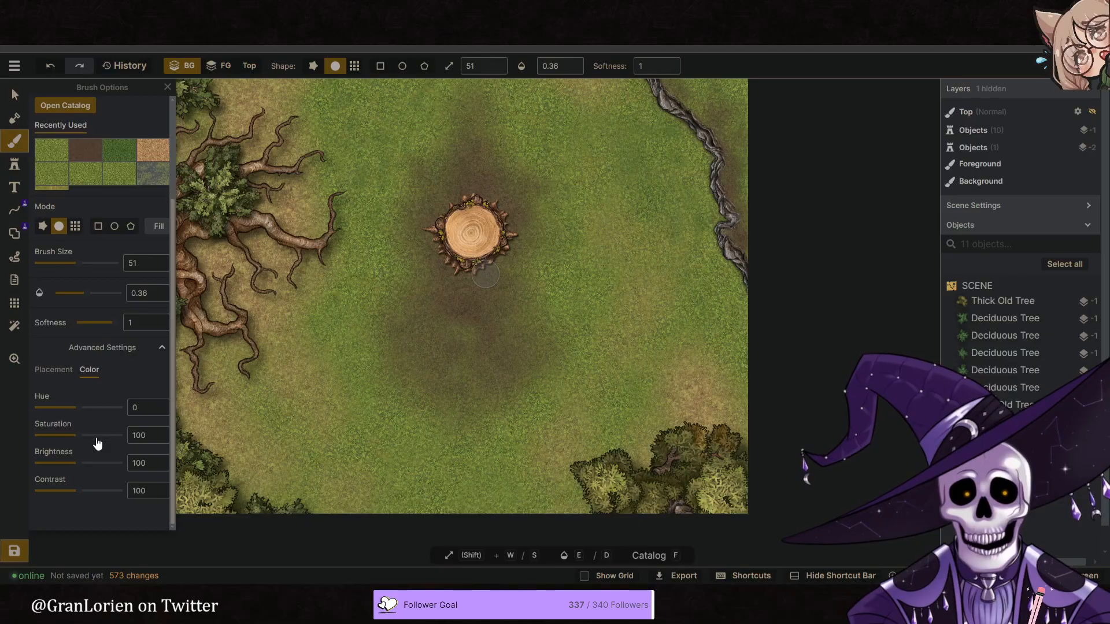
{"action": "left_click_drag", "start_coordinate": [80, 409], "coordinate": [74, 411]}
{"action": "scroll", "coordinate": [397, 384], "scroll_direction": "up", "scroll_amount": 3}
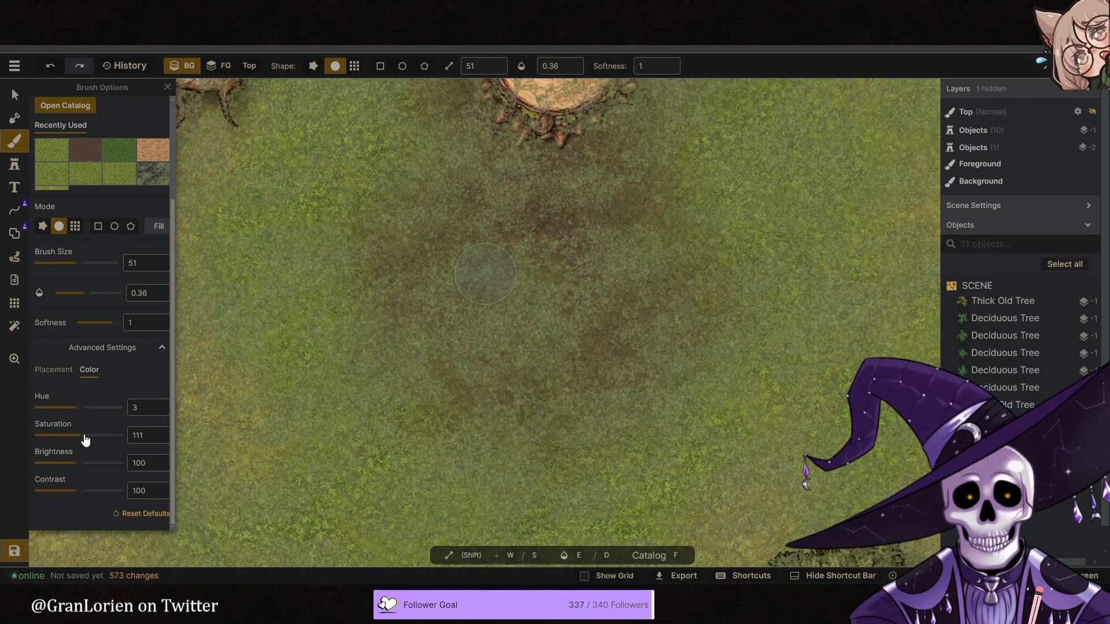
{"action": "left_click", "coordinate": [55, 370]}
{"action": "left_click_drag", "start_coordinate": [84, 427], "coordinate": [76, 429]}
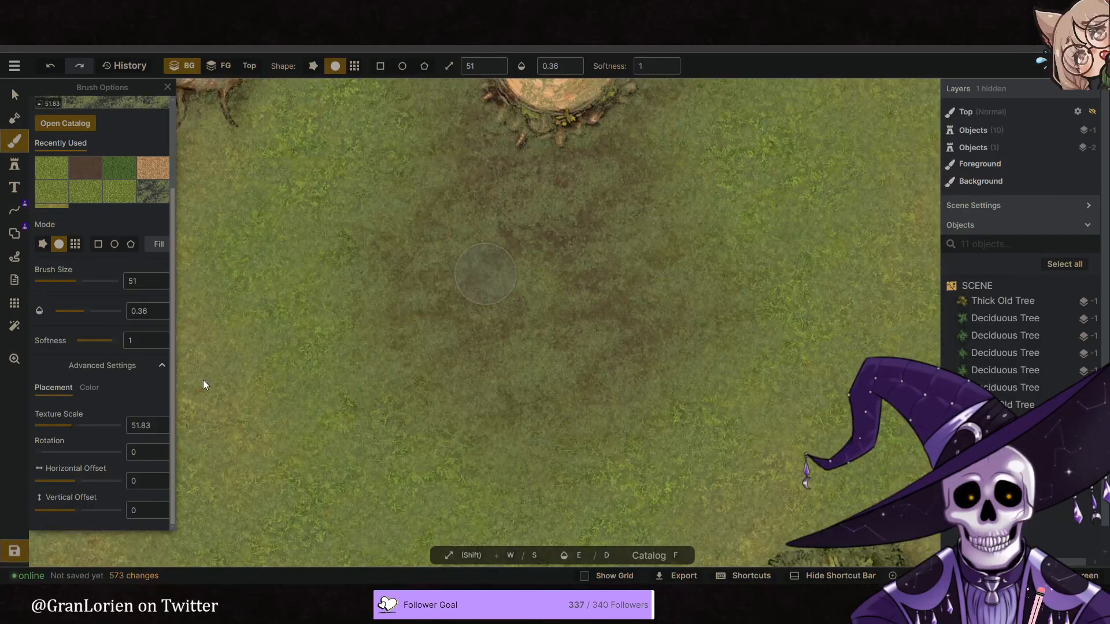
- Dab the grey-green ground texture over the dirt patch south of the stump and along its edges
{"action": "mouse_move", "coordinate": [602, 255]}
{"action": "left_mouse_down"}
{"action": "mouse_move", "coordinate": [572, 245]}
{"action": "mouse_move", "coordinate": [637, 223]}
{"action": "mouse_move", "coordinate": [624, 318]}
{"action": "left_mouse_up"}
{"action": "left_click_drag", "start_coordinate": [723, 205], "coordinate": [723, 341]}
{"action": "scroll", "coordinate": [740, 338], "scroll_direction": "down", "scroll_amount": 5}
{"action": "mouse_move", "coordinate": [706, 384]}
{"action": "left_mouse_down"}
{"action": "mouse_move", "coordinate": [561, 301]}
{"action": "mouse_move", "coordinate": [558, 319]}
{"action": "left_mouse_up"}
{"action": "left_click_drag", "start_coordinate": [542, 245], "coordinate": [534, 266]}
{"action": "left_click_drag", "start_coordinate": [500, 333], "coordinate": [552, 335]}
{"action": "middle_click_drag", "start_coordinate": [570, 310], "coordinate": [415, 337]}
{"action": "left_click_drag", "start_coordinate": [456, 220], "coordinate": [414, 229]}
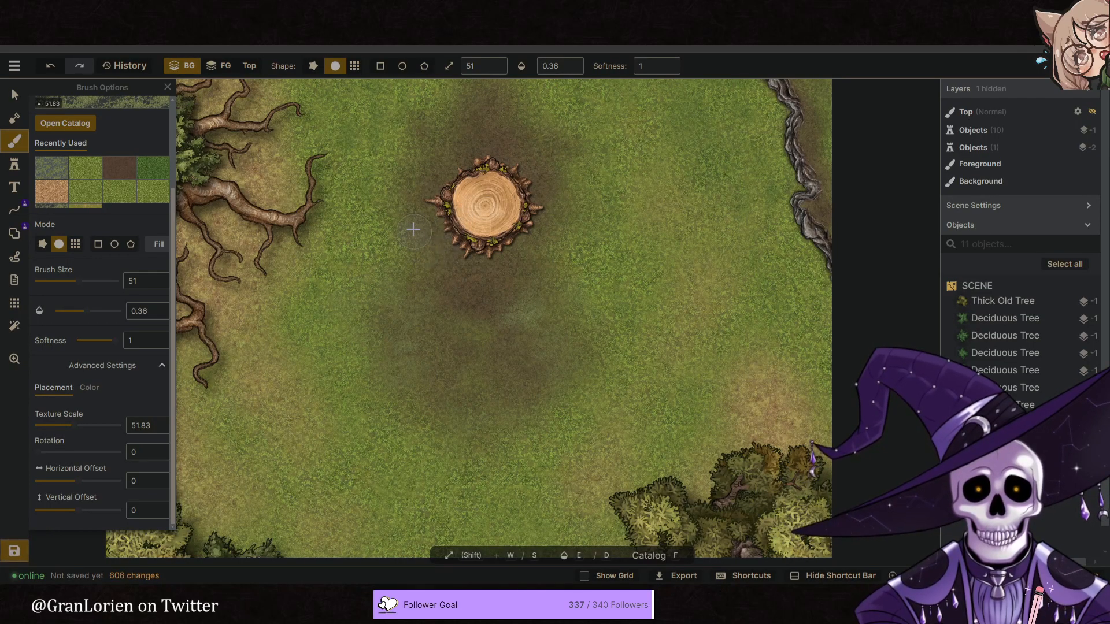
{"action": "mouse_move", "coordinate": [386, 284]}
{"action": "left_mouse_down"}
{"action": "mouse_move", "coordinate": [370, 327]}
{"action": "mouse_move", "coordinate": [391, 331]}
{"action": "left_mouse_up"}
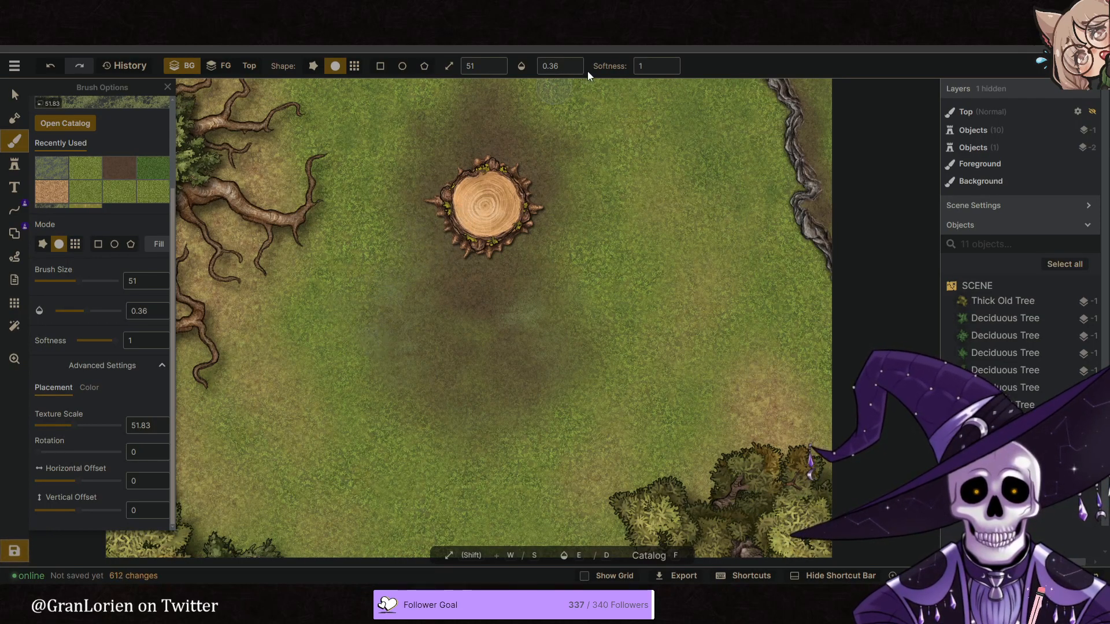
- Raise the brush opacity to 0.61 and dab the grey-green texture over the grass east, south and north of the stump
{"action": "left_click", "coordinate": [572, 62]}
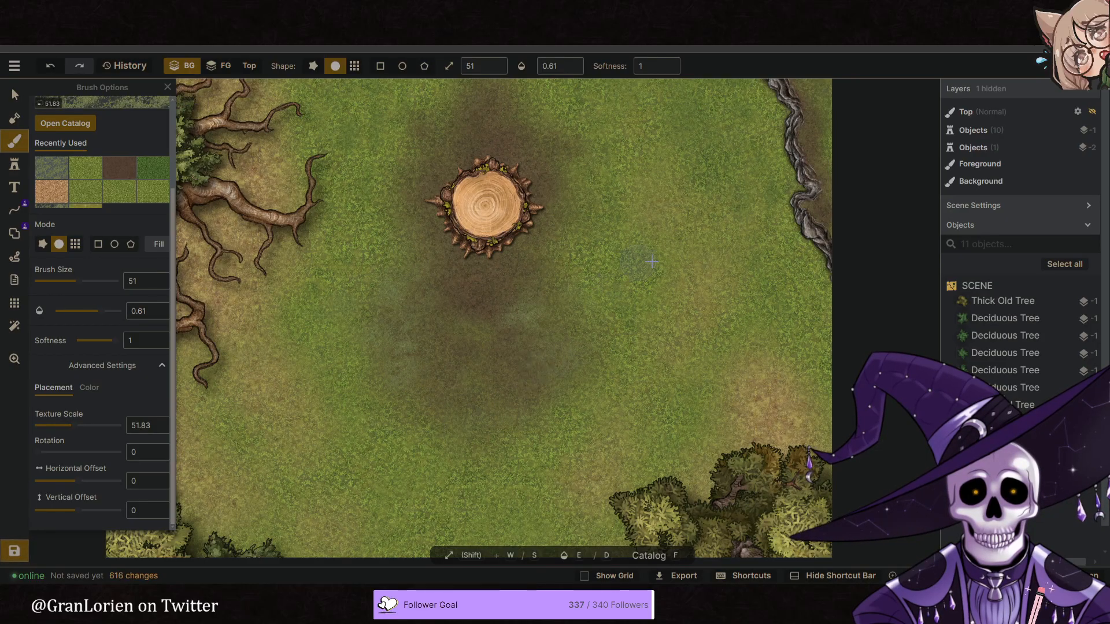
{"action": "mouse_move", "coordinate": [641, 281]}
{"action": "left_mouse_down"}
{"action": "mouse_move", "coordinate": [652, 322]}
{"action": "mouse_move", "coordinate": [634, 314]}
{"action": "mouse_move", "coordinate": [614, 206]}
{"action": "left_mouse_up"}
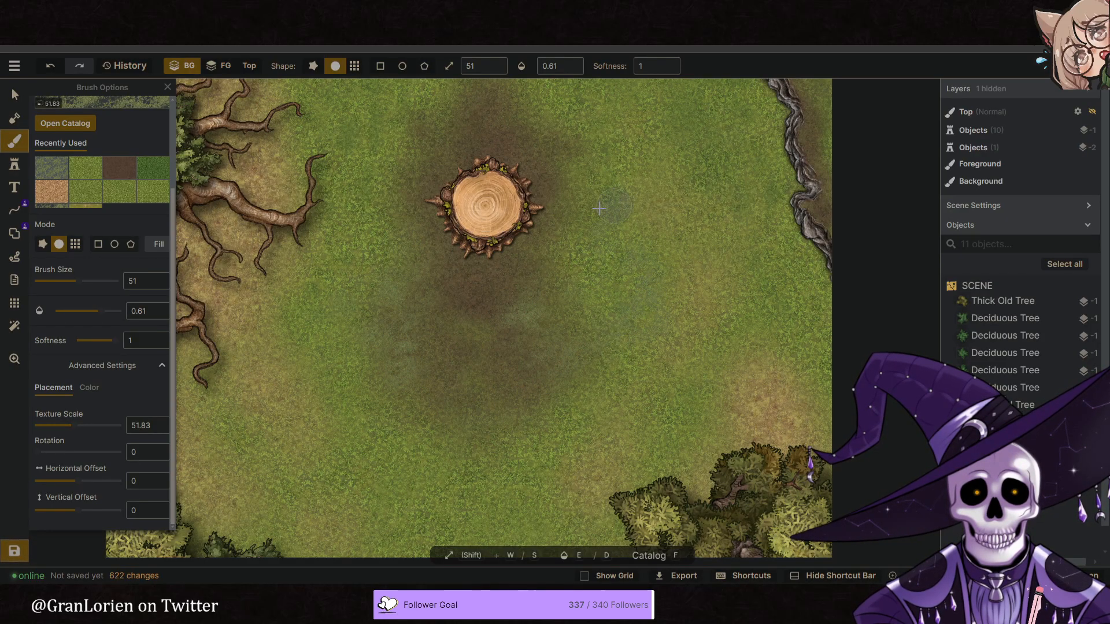
{"action": "scroll", "coordinate": [606, 391], "scroll_direction": "down", "scroll_amount": 2}
{"action": "scroll", "coordinate": [606, 391], "scroll_direction": "down", "scroll_amount": 2}
{"action": "middle_click_drag", "start_coordinate": [591, 382], "coordinate": [595, 432]}
{"action": "left_click_drag", "start_coordinate": [552, 252], "coordinate": [563, 262]}
{"action": "left_click_drag", "start_coordinate": [564, 262], "coordinate": [560, 228]}
{"action": "left_click_drag", "start_coordinate": [540, 180], "coordinate": [483, 282]}
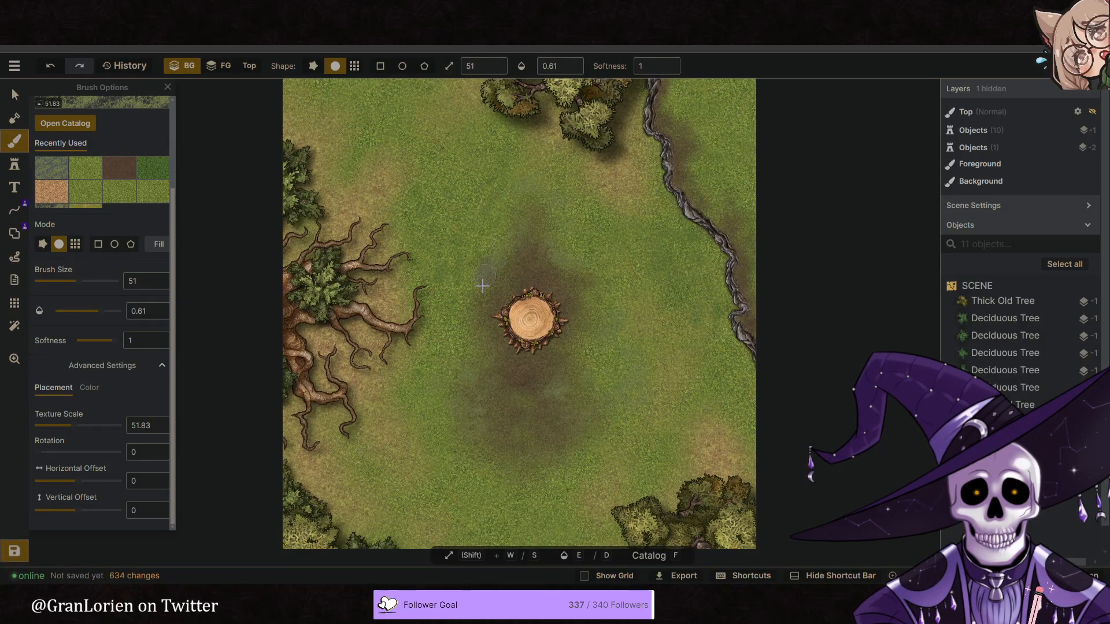
- Dab the grey-green ground texture over the grass west of the stump
{"action": "left_click_drag", "start_coordinate": [470, 223], "coordinate": [443, 298]}
{"action": "scroll", "coordinate": [443, 301], "scroll_direction": "down", "scroll_amount": 2}
{"action": "middle_click_drag", "start_coordinate": [503, 321], "coordinate": [477, 320]}
{"action": "scroll", "coordinate": [499, 312], "scroll_direction": "down", "scroll_amount": 1}
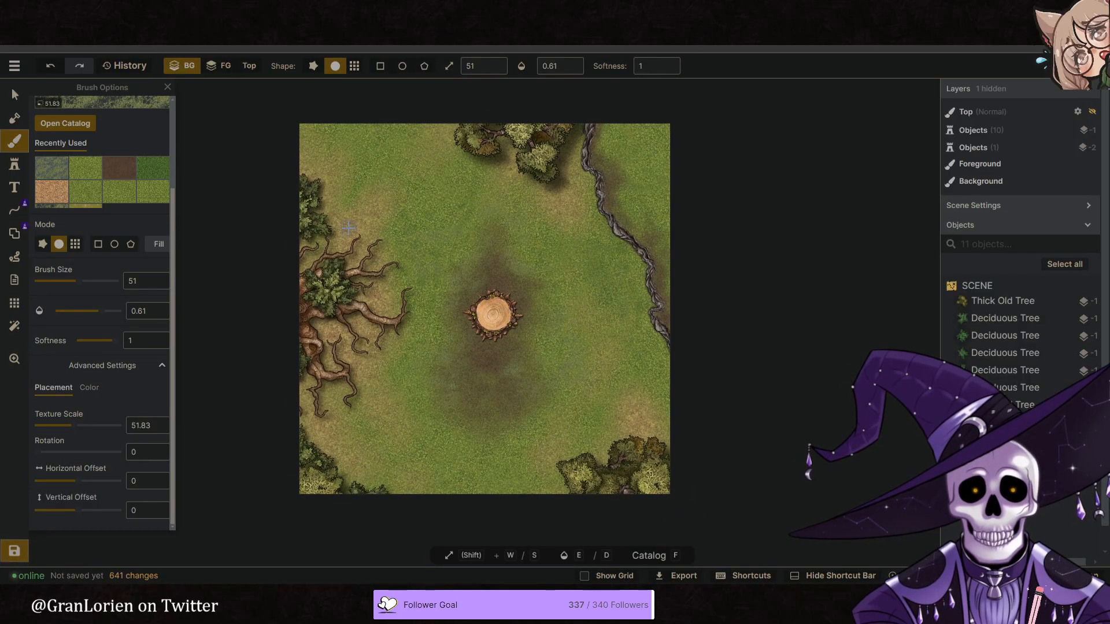
- Select the brown dirt texture with brush size 55 and opacity 0.16, and dab it over the dirt north and south of the stump
{"action": "left_click", "coordinate": [129, 173]}
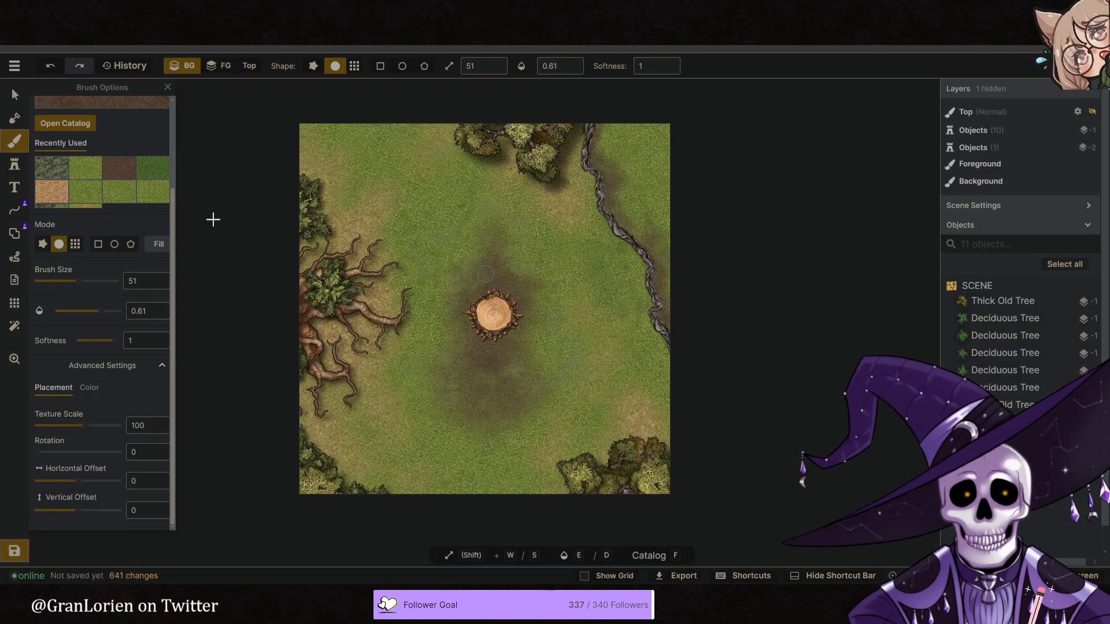
{"action": "key", "text": "w"}
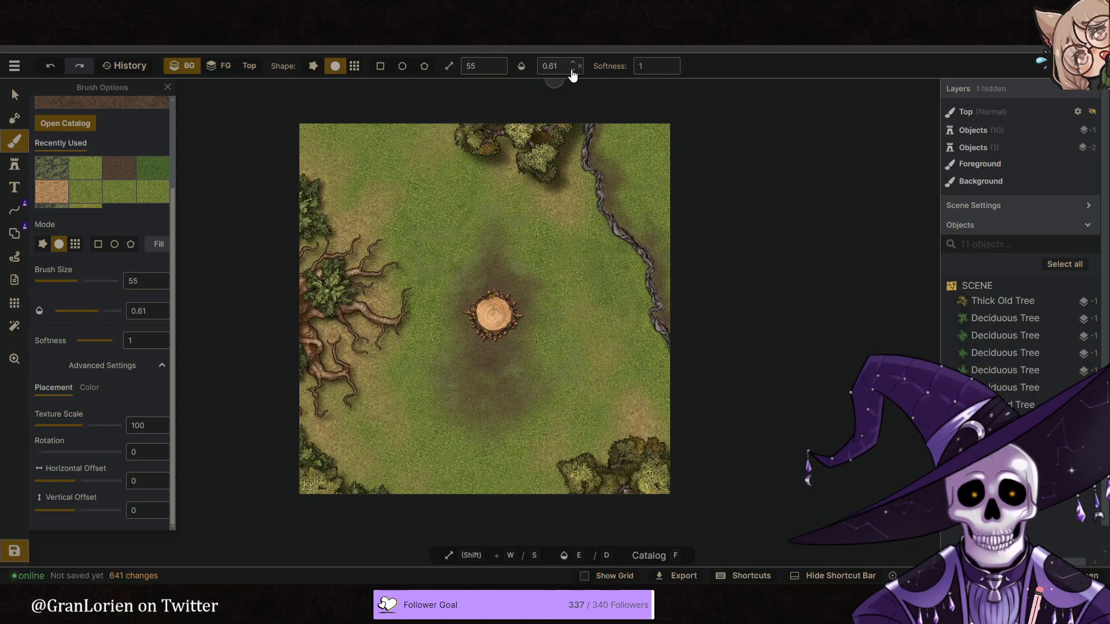
{"action": "left_click", "coordinate": [572, 71]}
{"action": "mouse_move", "coordinate": [478, 250]}
{"action": "left_mouse_down"}
{"action": "mouse_move", "coordinate": [445, 308]}
{"action": "mouse_move", "coordinate": [481, 294]}
{"action": "mouse_move", "coordinate": [503, 264]}
{"action": "mouse_move", "coordinate": [526, 289]}
{"action": "mouse_move", "coordinate": [508, 270]}
{"action": "left_mouse_up"}
{"action": "mouse_move", "coordinate": [520, 357]}
{"action": "left_mouse_down"}
{"action": "mouse_move", "coordinate": [512, 367]}
{"action": "mouse_move", "coordinate": [445, 356]}
{"action": "mouse_move", "coordinate": [436, 385]}
{"action": "mouse_move", "coordinate": [495, 379]}
{"action": "mouse_move", "coordinate": [486, 418]}
{"action": "mouse_move", "coordinate": [488, 364]}
{"action": "mouse_move", "coordinate": [471, 398]}
{"action": "left_mouse_up"}
{"action": "scroll", "coordinate": [449, 381], "scroll_direction": "down", "scroll_amount": 2}
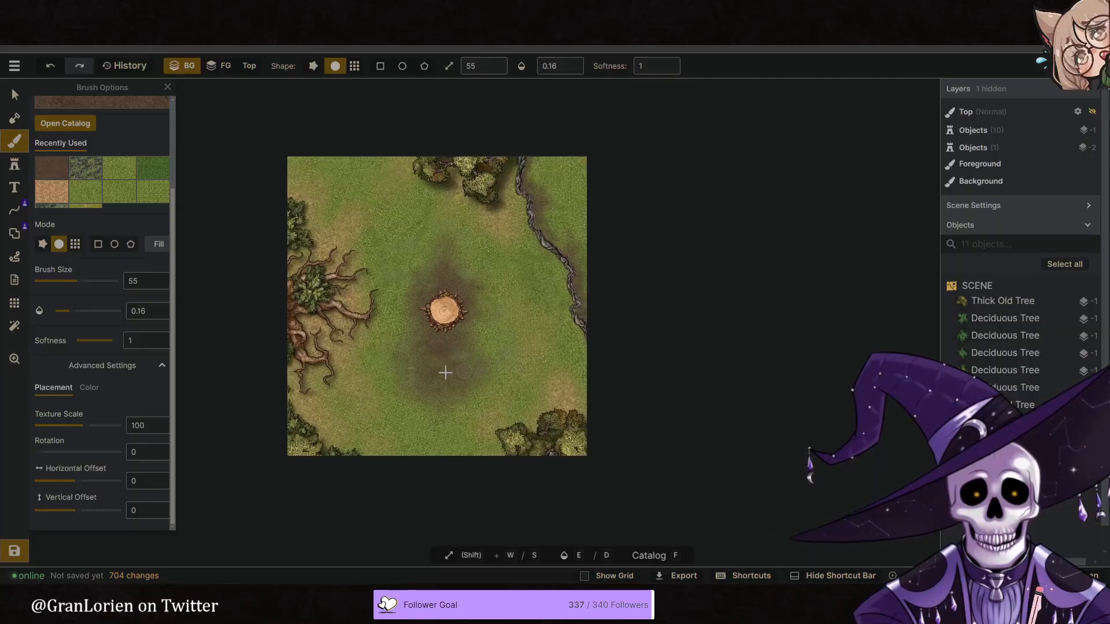
{"action": "scroll", "coordinate": [454, 374], "scroll_direction": "up", "scroll_amount": 5}
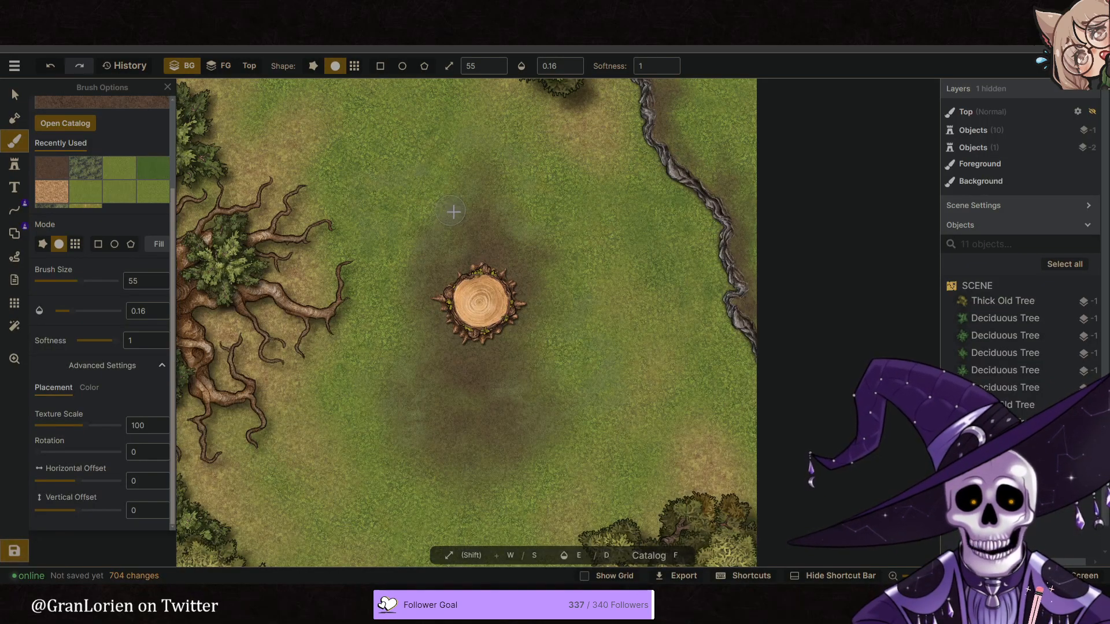
{"action": "scroll", "coordinate": [454, 211], "scroll_direction": "down", "scroll_amount": 3}
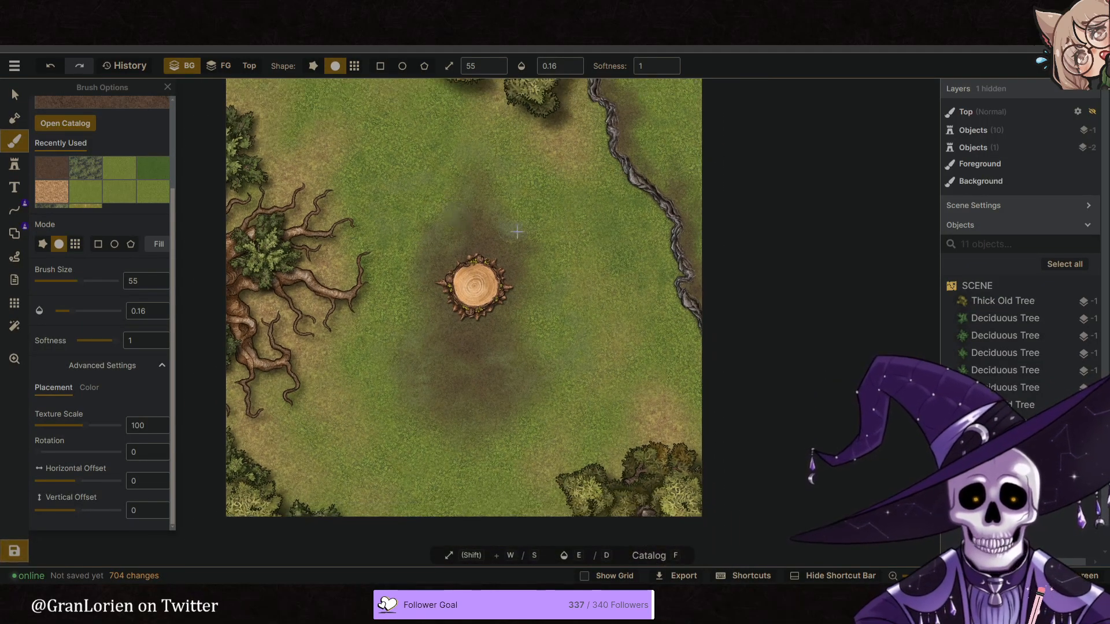
- Try duplicating all deciduous and thick old trees around the map edges together as a base for shadows
{"action": "scroll", "coordinate": [508, 302], "scroll_direction": "down", "scroll_amount": 1}
{"action": "scroll", "coordinate": [518, 302], "scroll_direction": "down", "scroll_amount": 2}
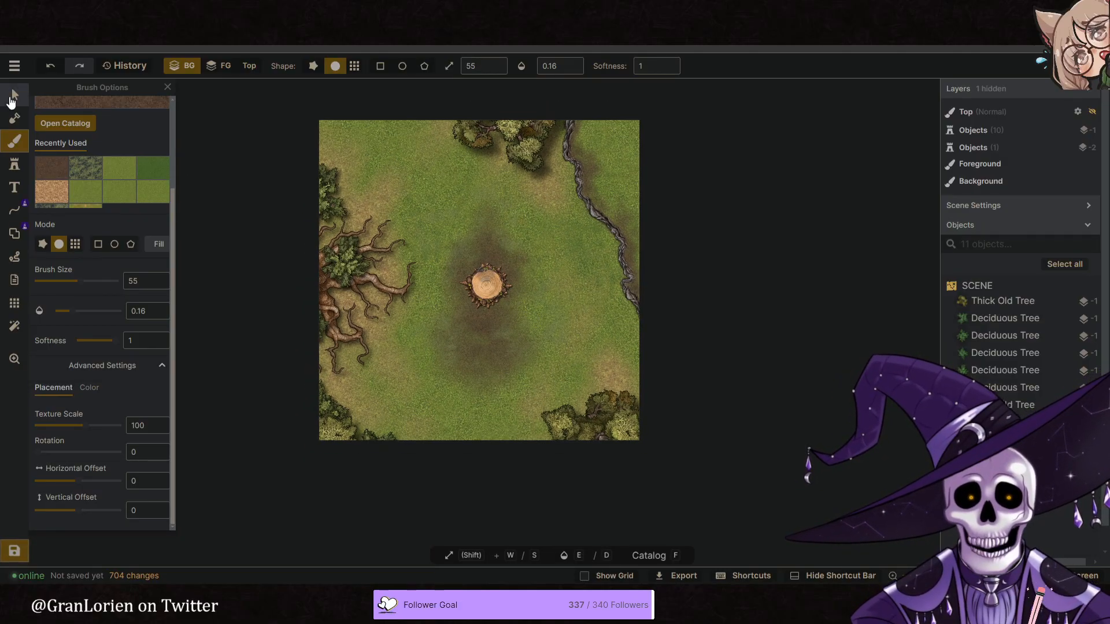
{"action": "left_click", "coordinate": [14, 95]}
{"action": "left_click", "coordinate": [345, 259]}
{"action": "right_click", "coordinate": [346, 259]}
{"action": "mouse_move", "coordinate": [424, 236]}
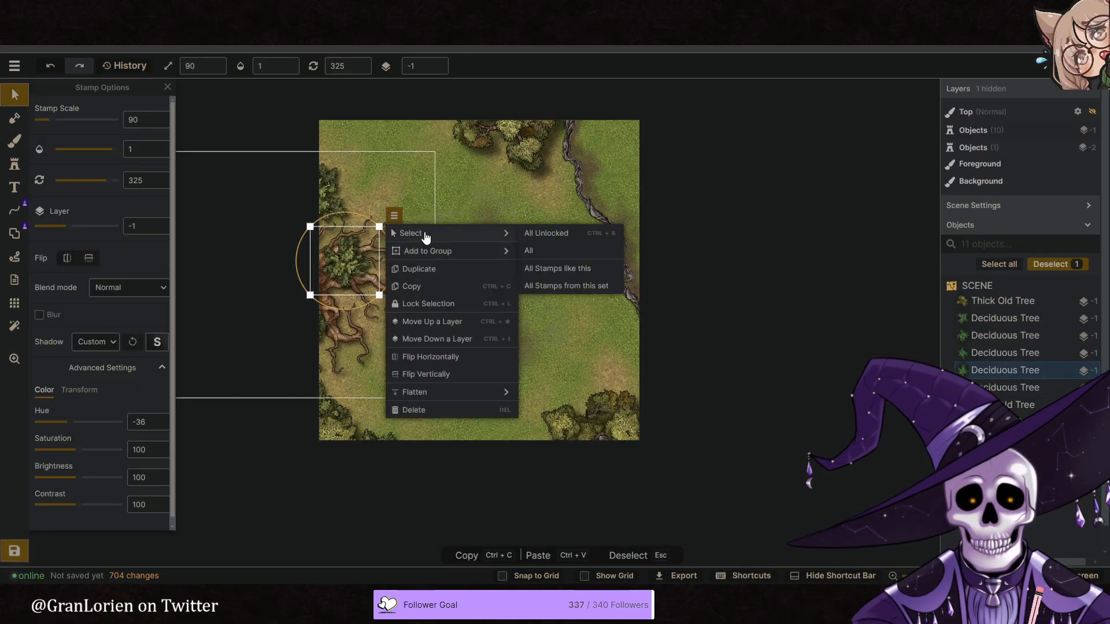
{"action": "left_click", "coordinate": [576, 285]}
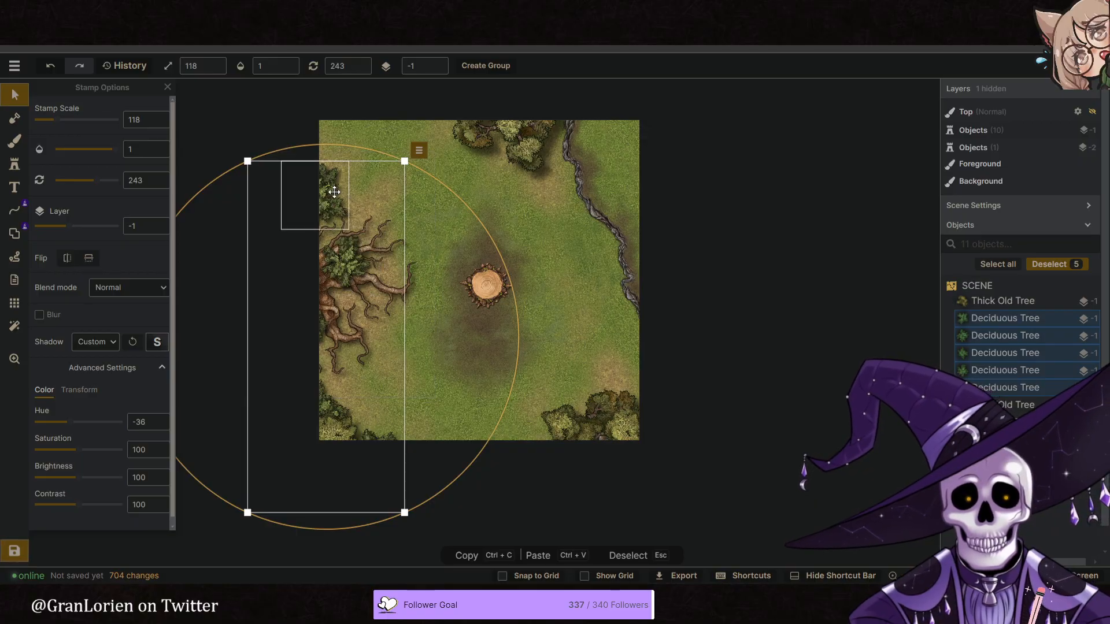
{"action": "left_click", "coordinate": [528, 139], "text": "shift"}
{"action": "left_click", "coordinate": [596, 428], "text": "shift"}
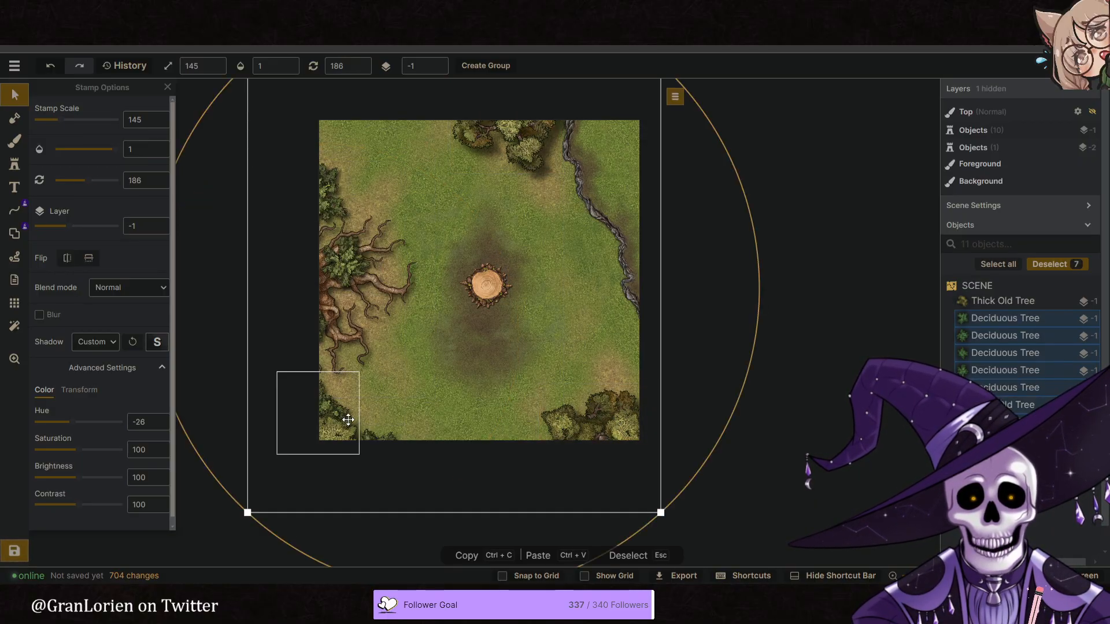
{"action": "left_click", "coordinate": [307, 461], "text": "shift"}
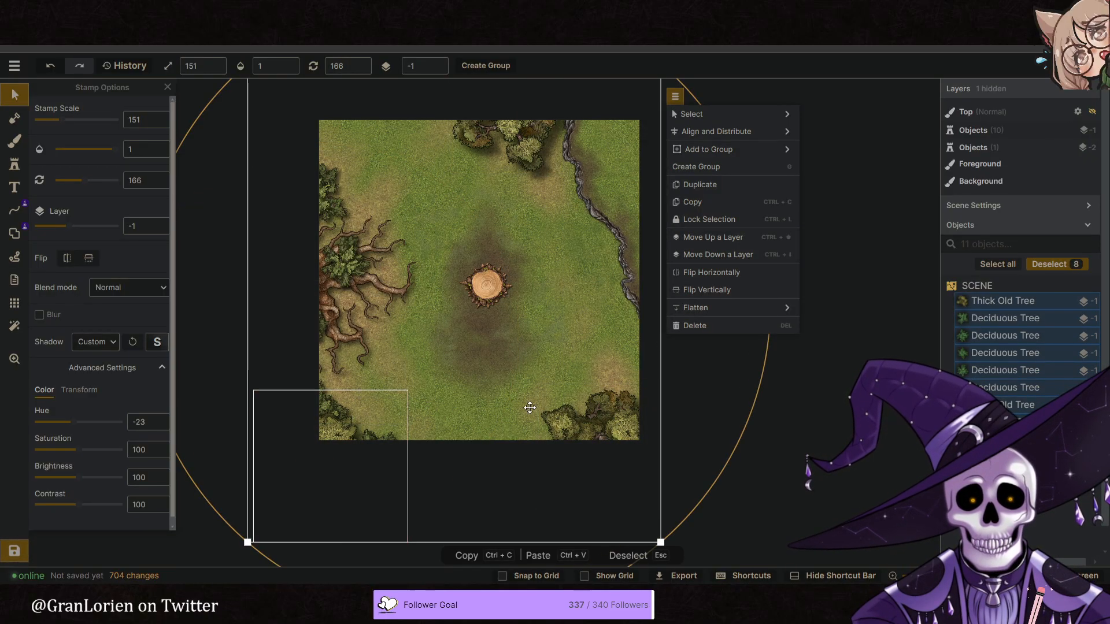
{"action": "left_click", "coordinate": [700, 185]}
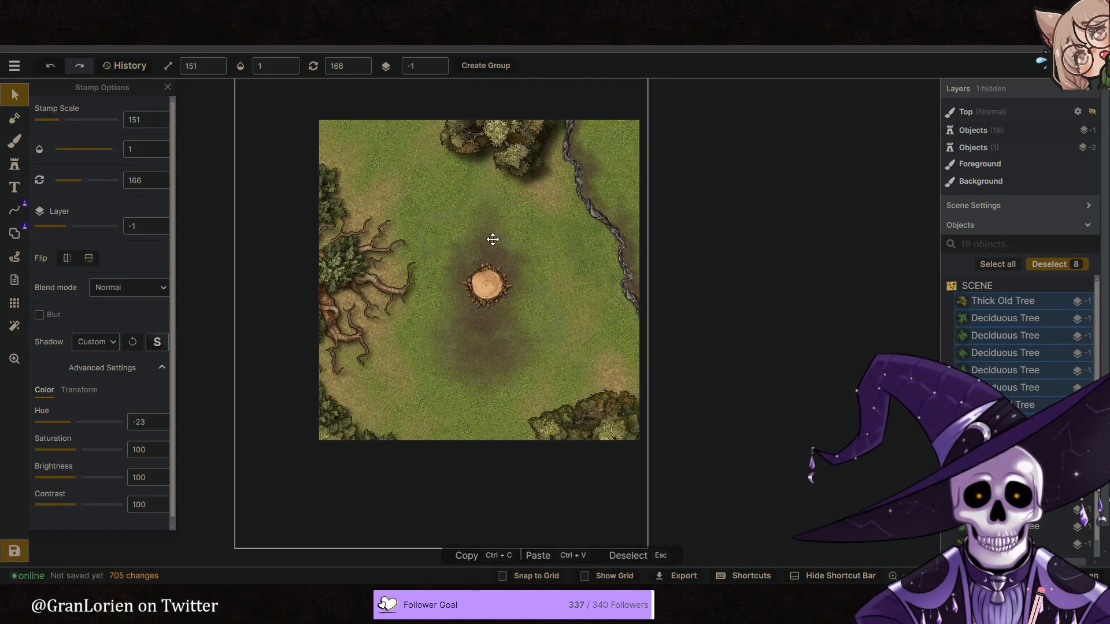
- Try offsetting the duplicated trees as shadows on layer -2 with brightness 0, and delete them
{"action": "left_click", "coordinate": [508, 248]}
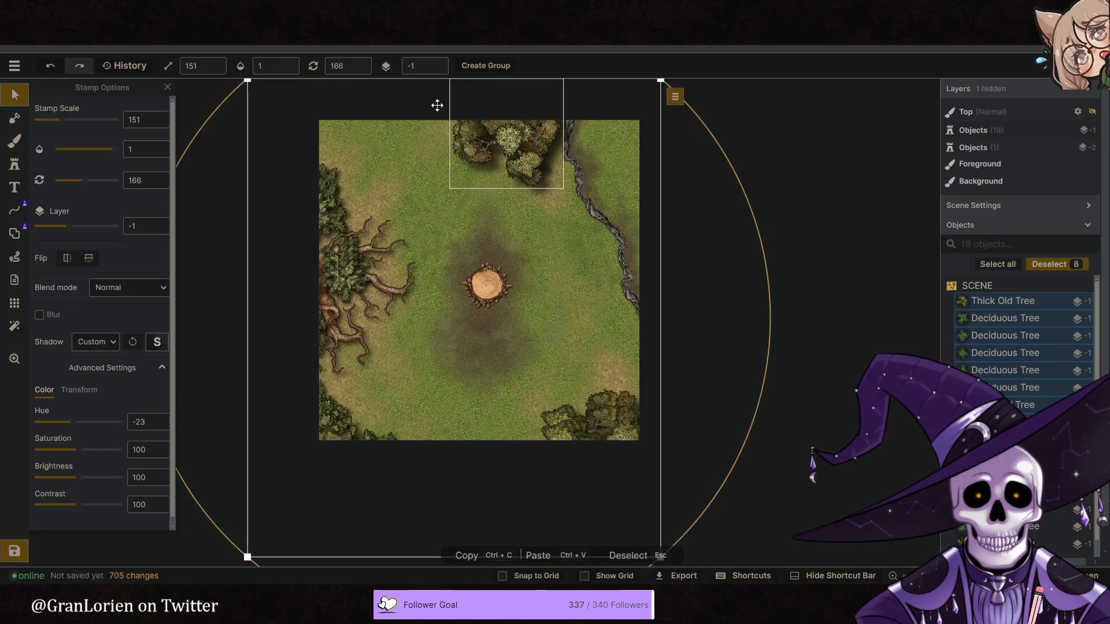
{"action": "left_click", "coordinate": [438, 70]}
{"action": "left_click_drag", "start_coordinate": [80, 478], "coordinate": [7, 476]}
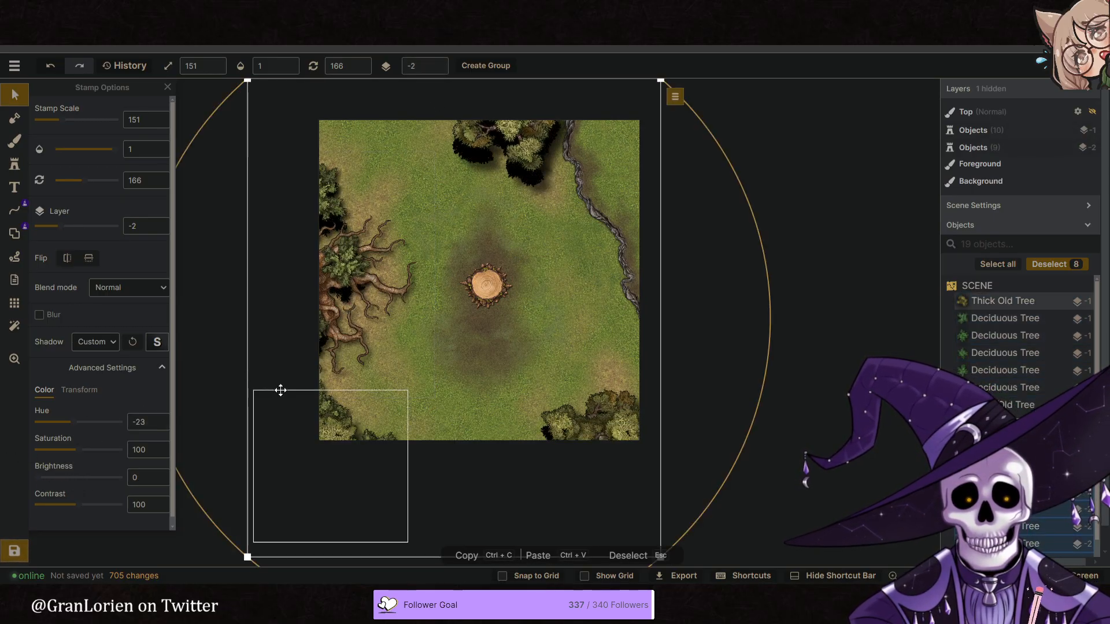
{"action": "key", "text": "Delete"}
- Select the tree crowns on the west, north and southeast edges and move them to layer 4
{"action": "left_click", "coordinate": [421, 197]}
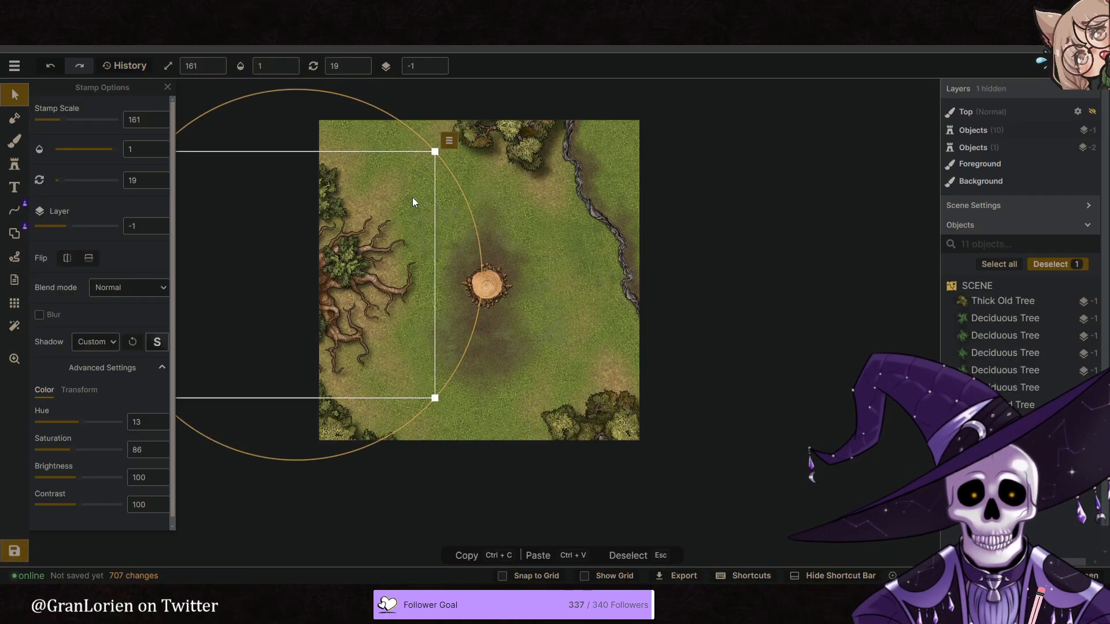
{"action": "right_click", "coordinate": [321, 184]}
{"action": "mouse_move", "coordinate": [405, 167]}
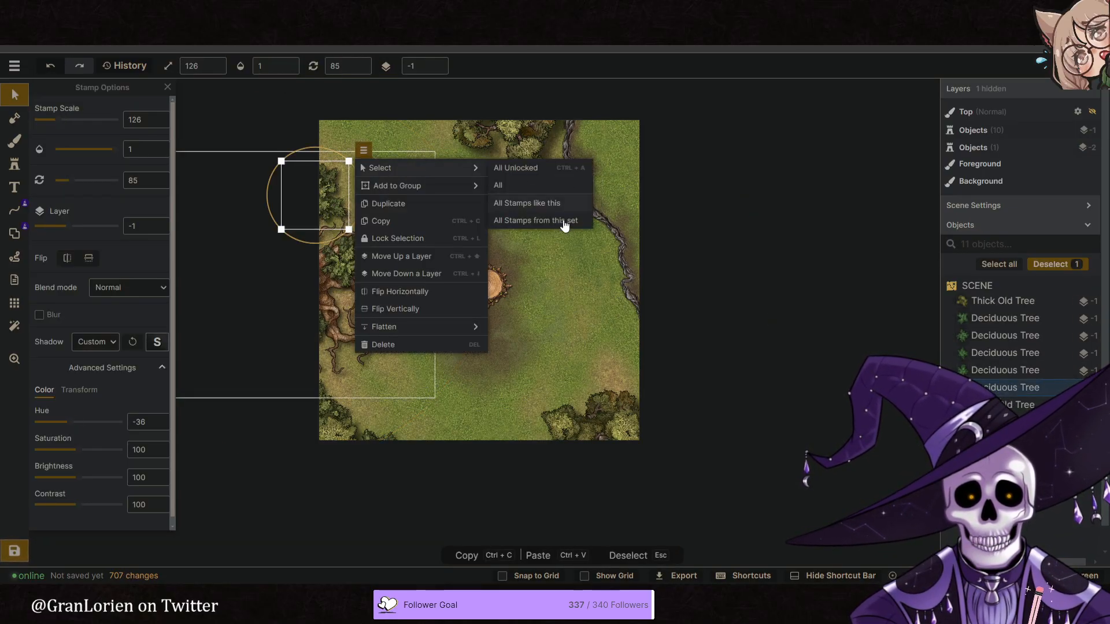
{"action": "left_click", "coordinate": [564, 223]}
{"action": "left_click", "coordinate": [506, 134], "text": "shift"}
{"action": "left_click", "coordinate": [605, 400], "text": "shift"}
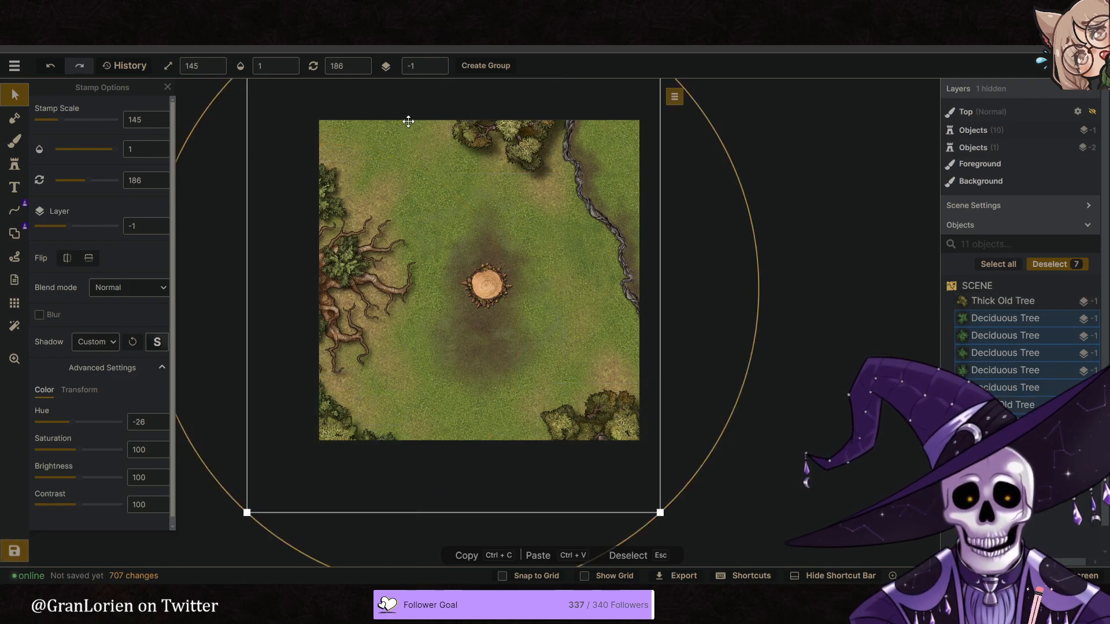
{"action": "left_click", "coordinate": [438, 64]}
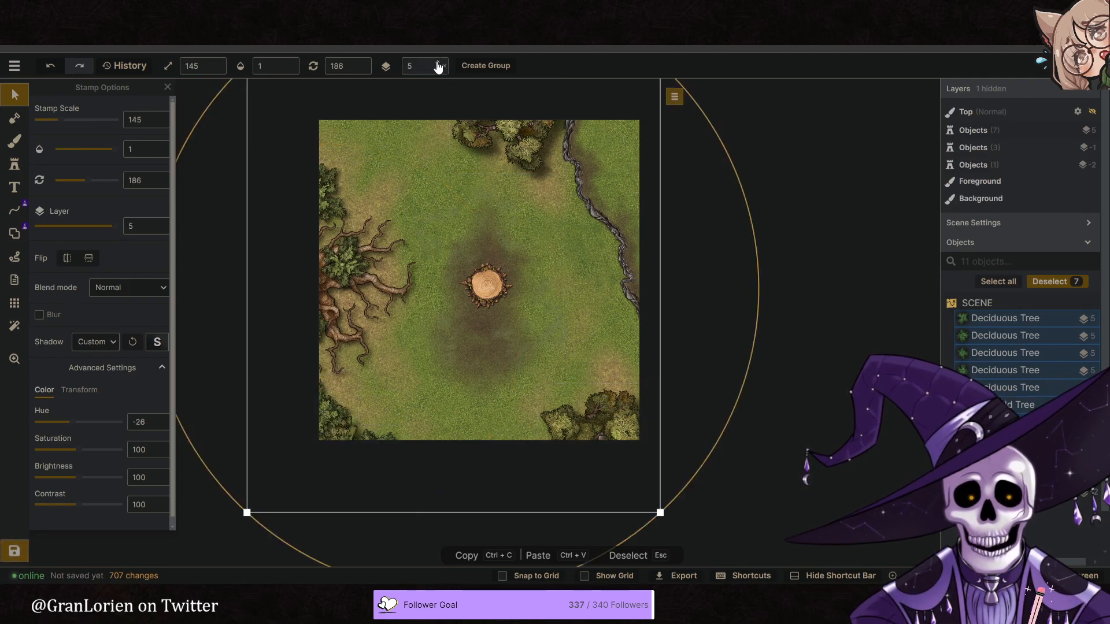
{"action": "left_click", "coordinate": [438, 70]}
{"action": "left_click", "coordinate": [342, 520]}
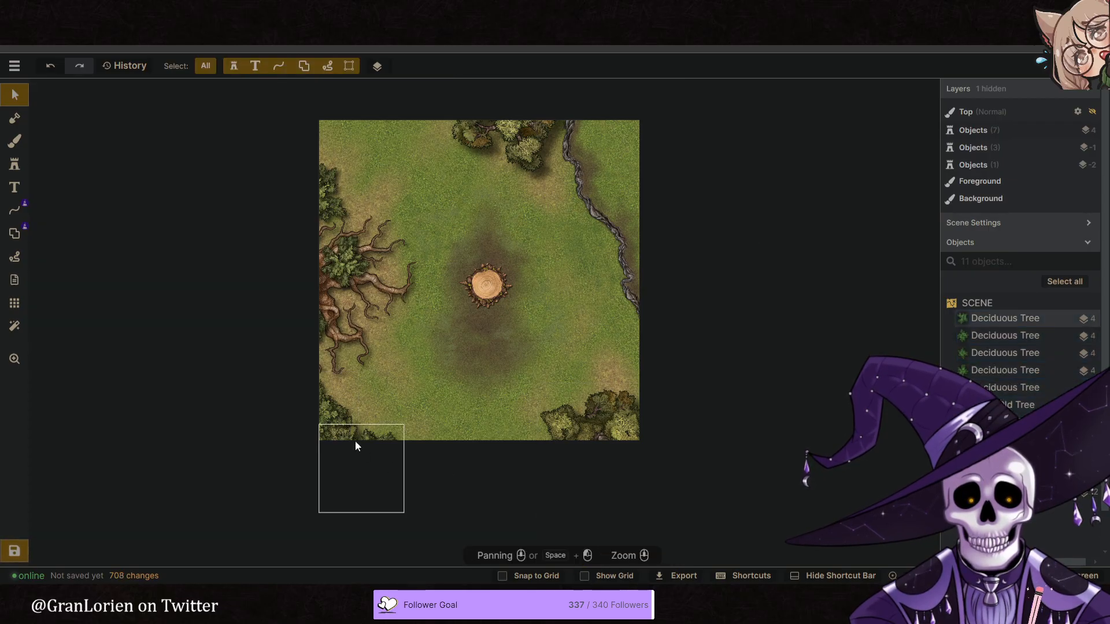
- Place the thick old tree and the two deciduous trees at the southwest corner on layer 3
{"action": "left_click", "coordinate": [316, 460]}
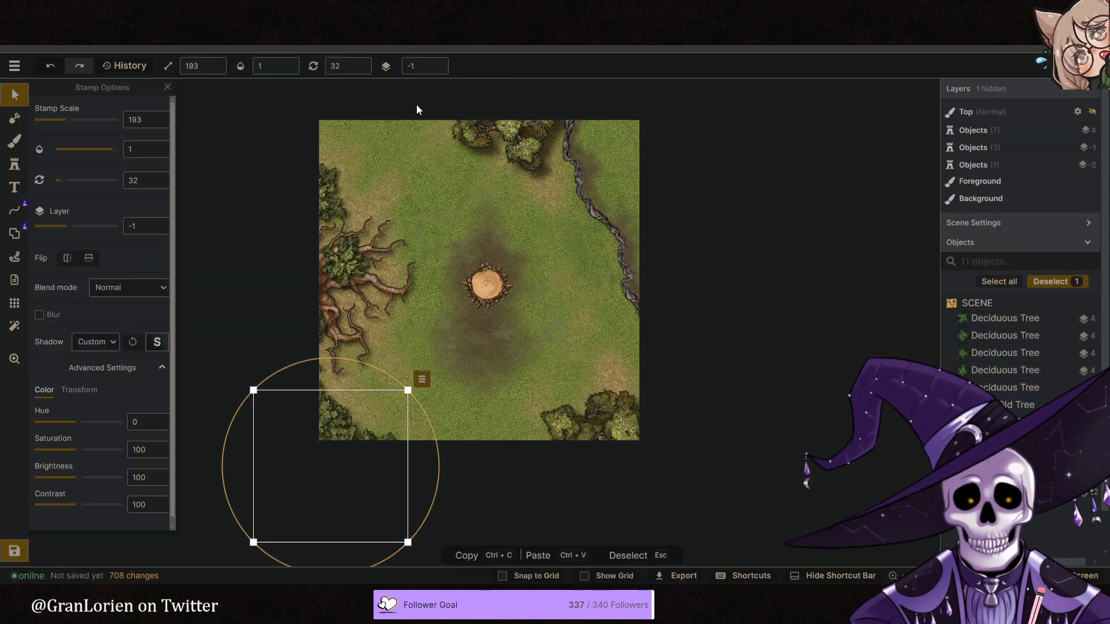
{"action": "left_click", "coordinate": [438, 63]}
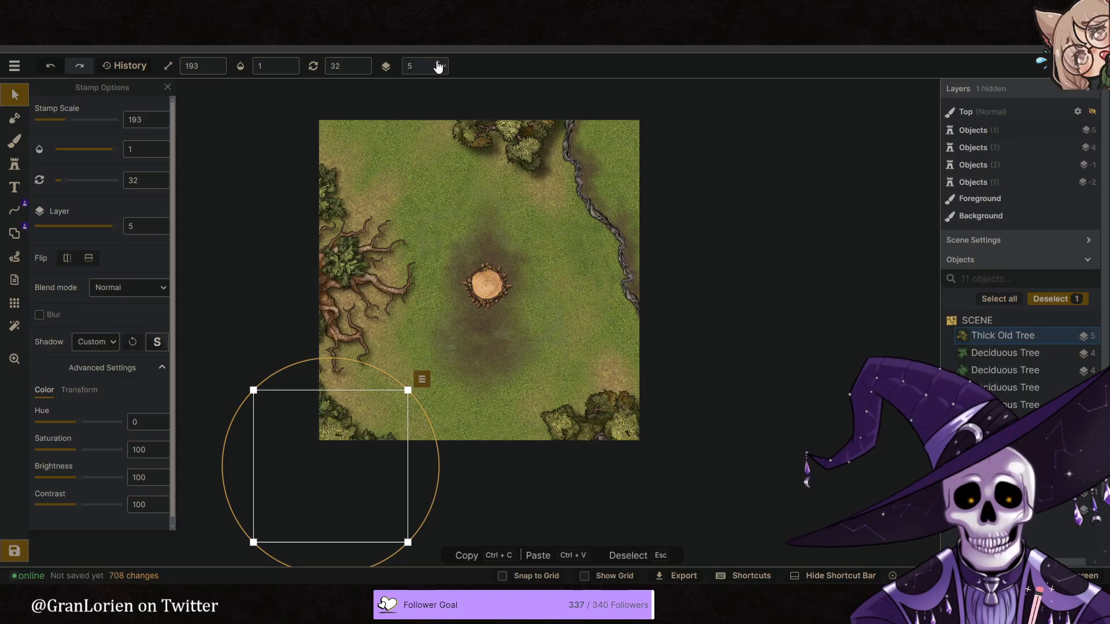
{"action": "left_click", "coordinate": [439, 70]}
{"action": "left_click", "coordinate": [440, 71]}
{"action": "left_click", "coordinate": [441, 71]}
{"action": "left_click", "coordinate": [302, 406]}
{"action": "left_click_drag", "start_coordinate": [318, 423], "coordinate": [406, 513]}
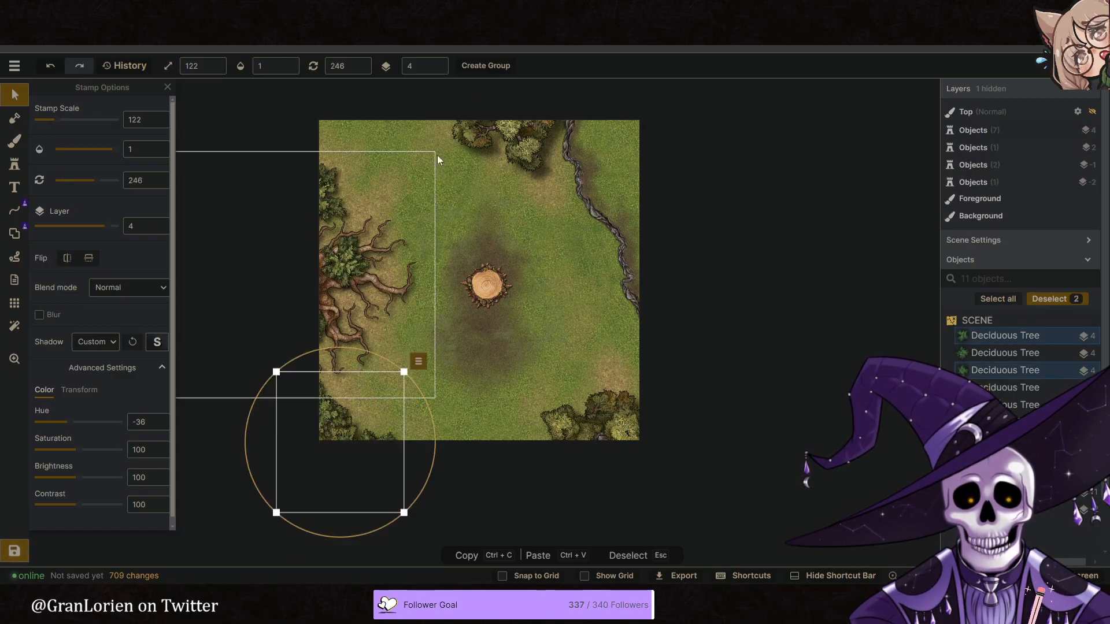
{"action": "left_click", "coordinate": [438, 71]}
{"action": "left_click", "coordinate": [736, 325]}
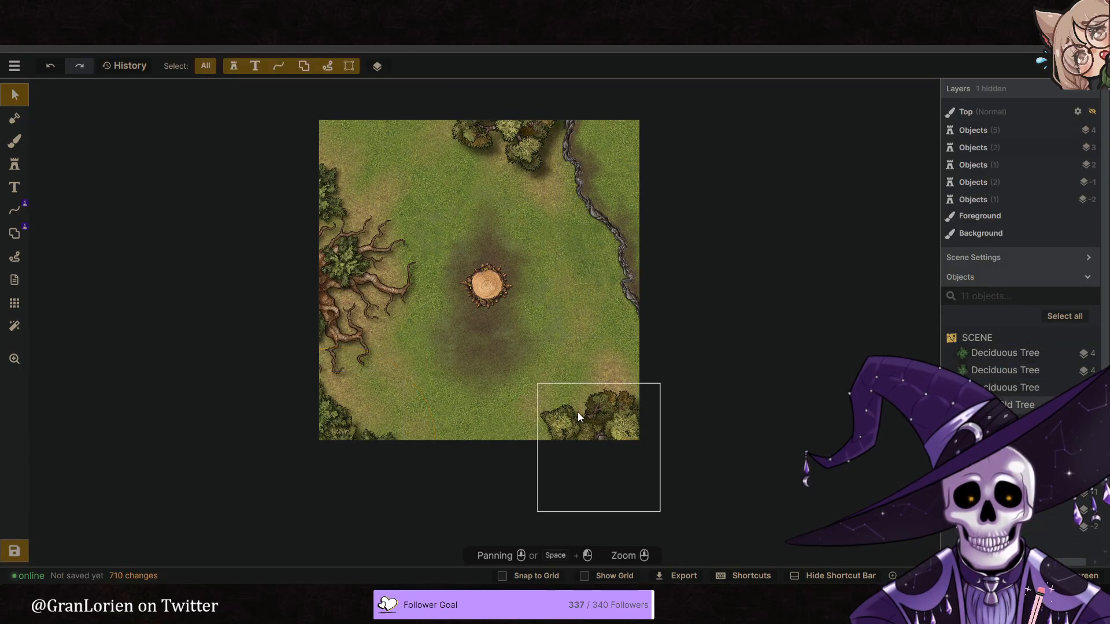
{"action": "left_click", "coordinate": [320, 449]}
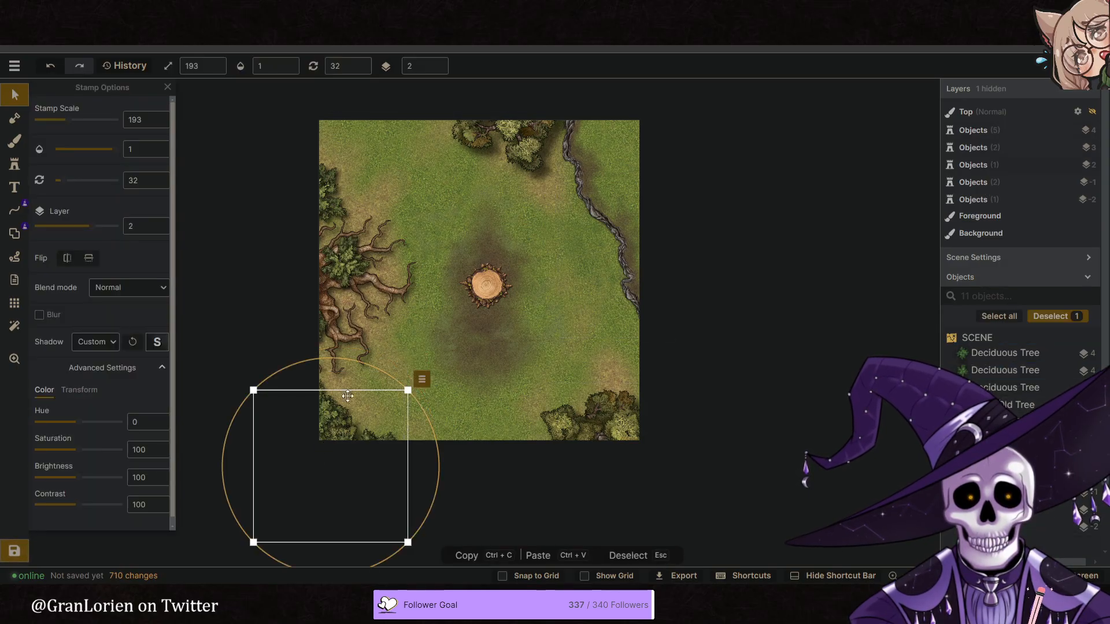
{"action": "left_click", "coordinate": [436, 62]}
- Select all the deciduous and thick old trees around the map edges and duplicate them together
{"action": "left_click_drag", "start_coordinate": [674, 112], "coordinate": [574, 334]}
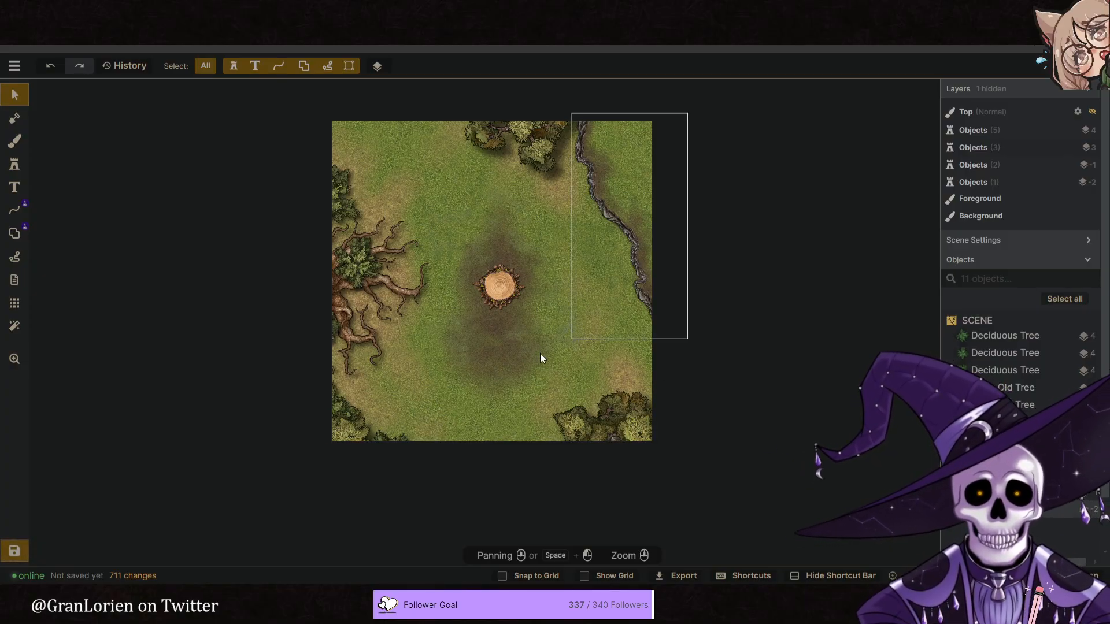
{"action": "scroll", "coordinate": [591, 389], "scroll_direction": "up", "scroll_amount": 1}
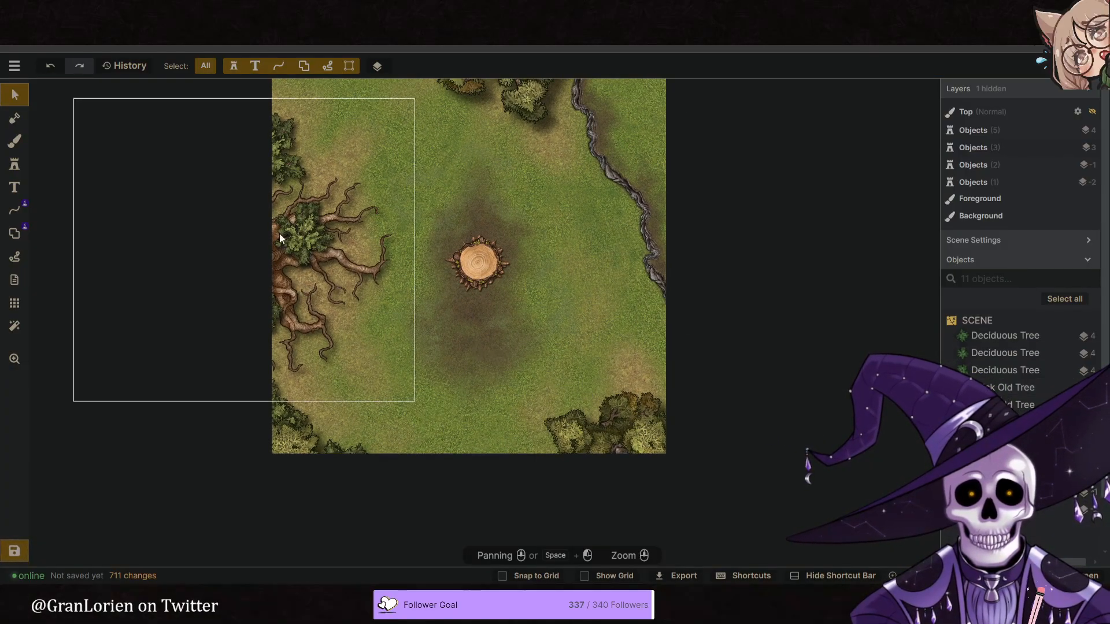
{"action": "right_click", "coordinate": [284, 146]}
{"action": "mouse_move", "coordinate": [324, 111]}
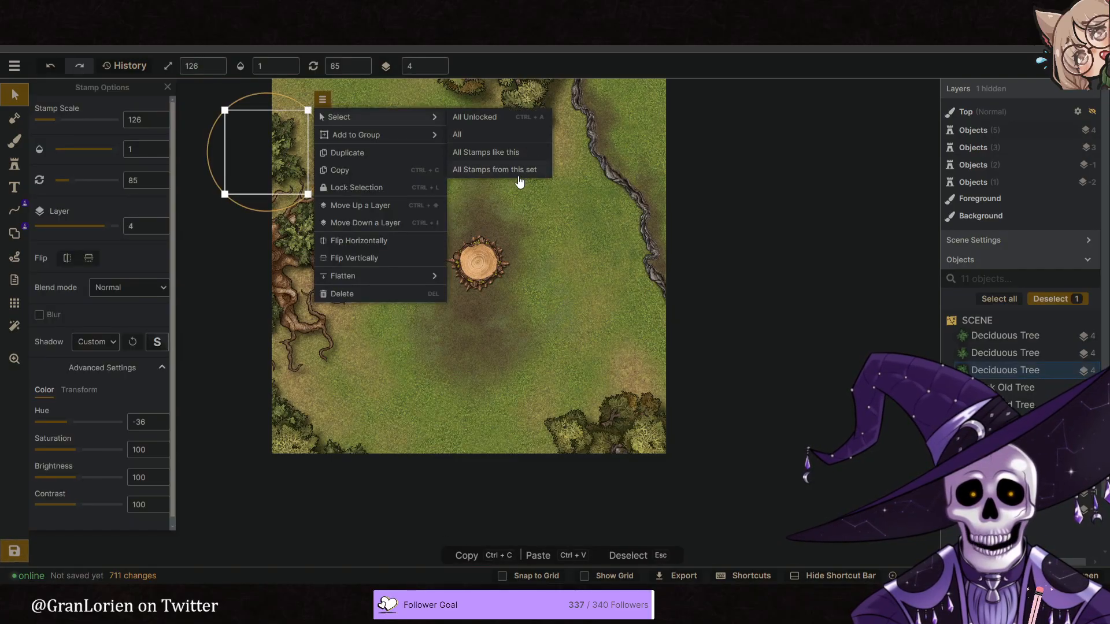
{"action": "left_click", "coordinate": [516, 171]}
{"action": "left_click", "coordinate": [498, 94], "text": "shift"}
{"action": "left_click", "coordinate": [614, 383], "text": "shift"}
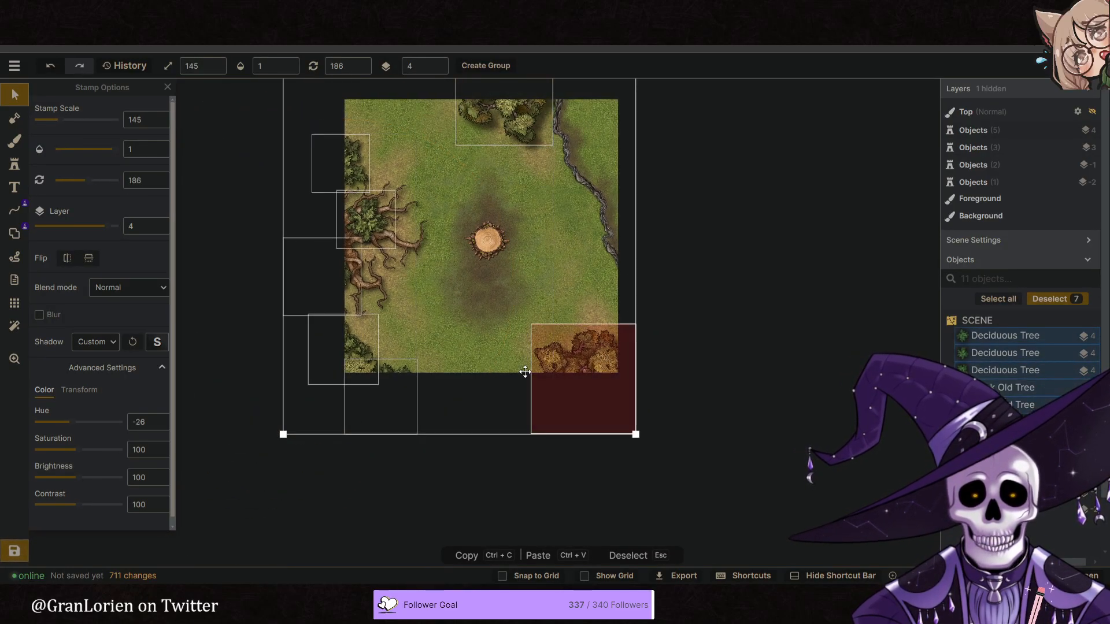
{"action": "left_click", "coordinate": [304, 446], "text": "shift"}
{"action": "left_click", "coordinate": [650, 97]}
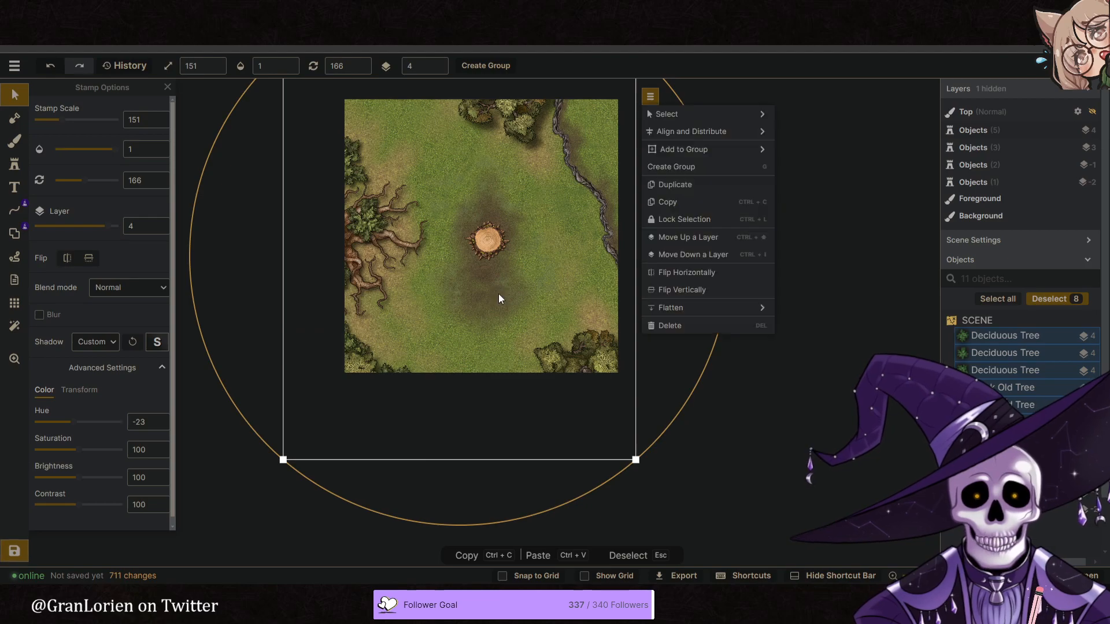
{"action": "left_click", "coordinate": [713, 186]}
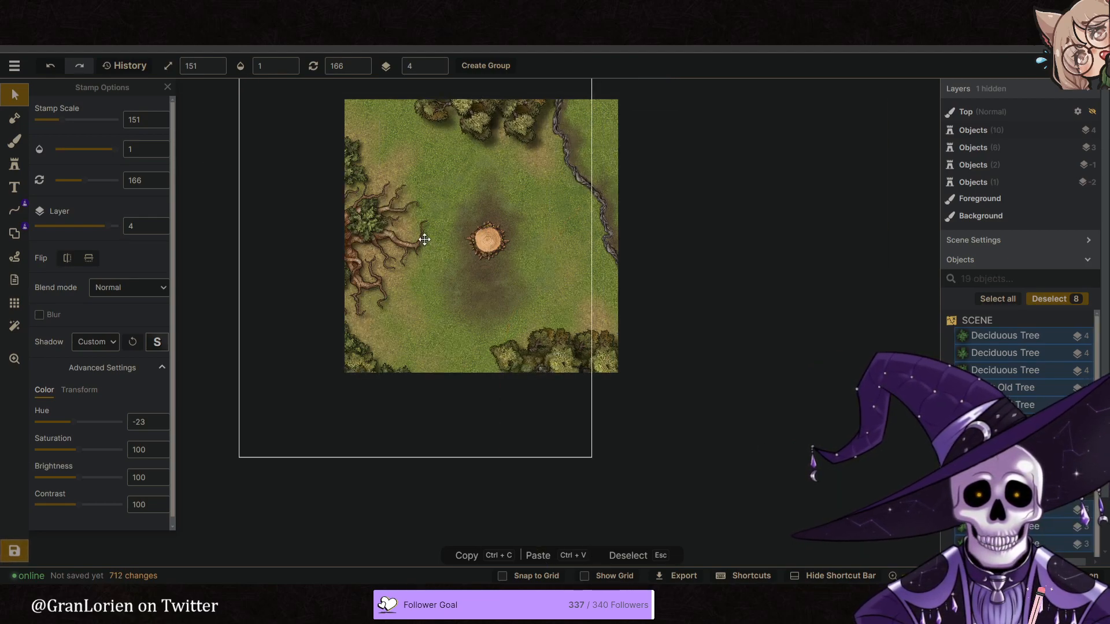
- Offset the duplicated trees slightly southeast of the originals, put them on layer 3 and set their brightness to 0
{"action": "left_click_drag", "start_coordinate": [463, 249], "coordinate": [477, 250]}
{"action": "left_click", "coordinate": [443, 70]}
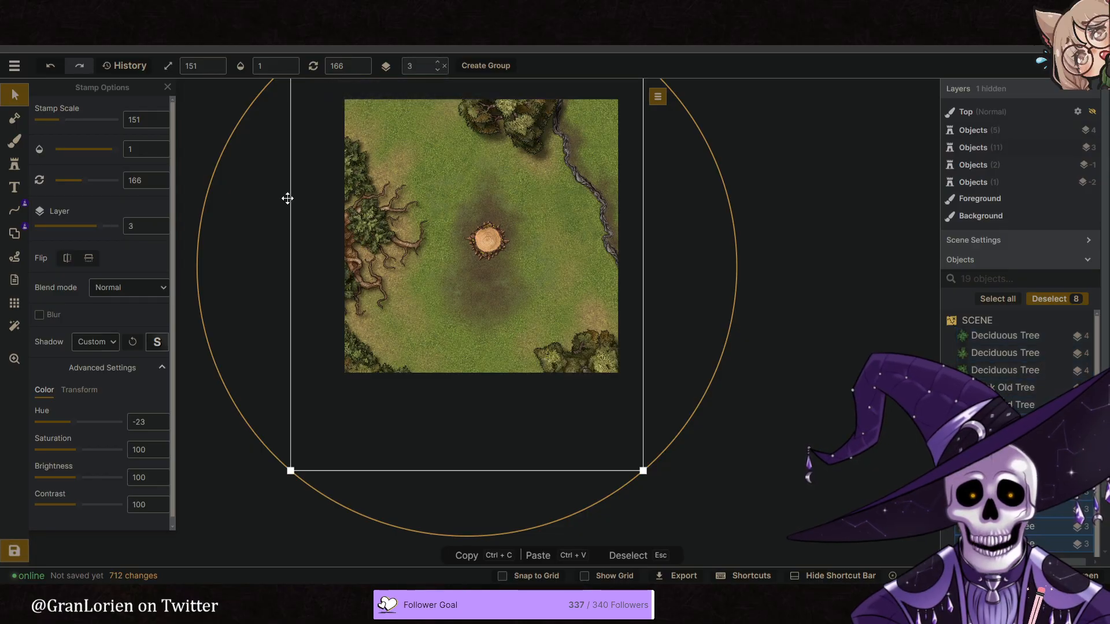
{"action": "left_click_drag", "start_coordinate": [62, 478], "coordinate": [34, 477]}
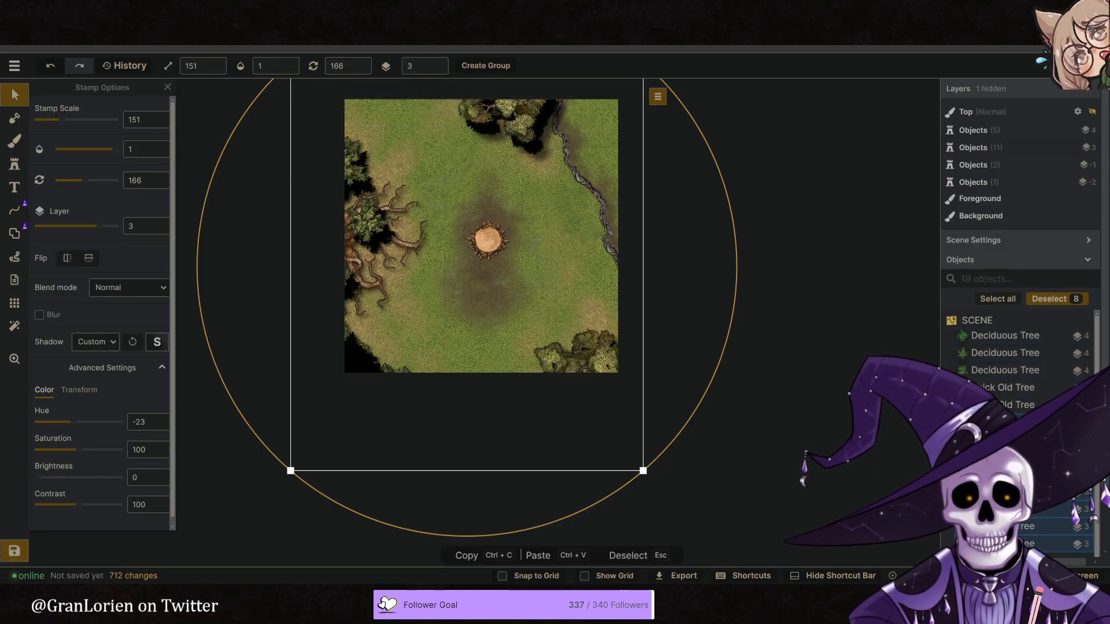
- Nudge the darkened tree duplicates slightly further southeast and reduce their opacity to 0.24
{"action": "left_click", "coordinate": [278, 64]}
{"action": "left_click_drag", "start_coordinate": [242, 109], "coordinate": [255, 109]}
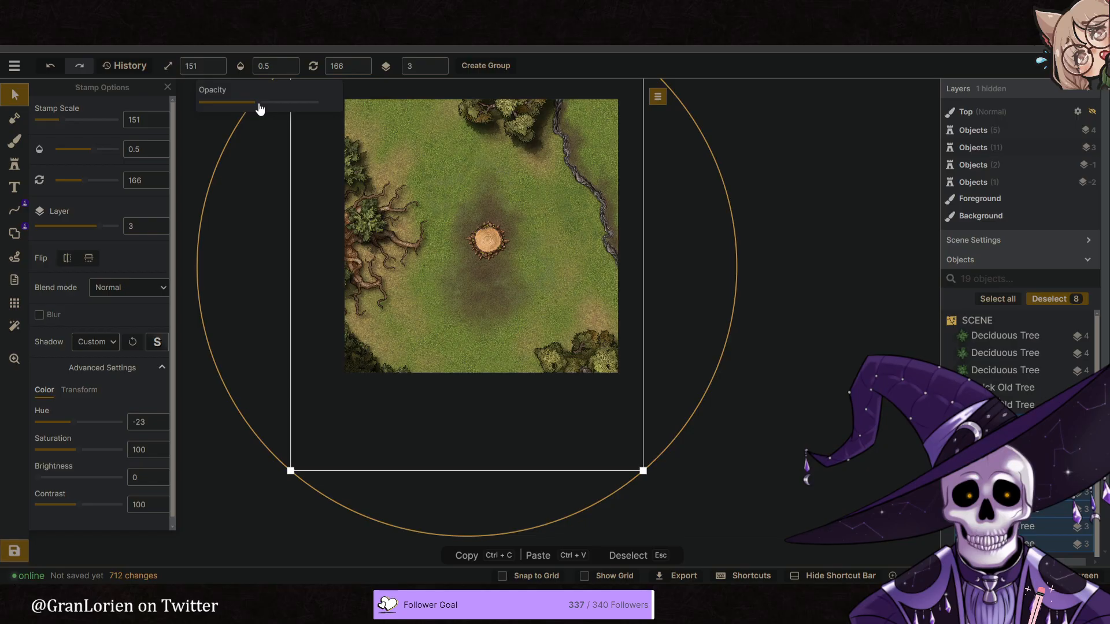
{"action": "left_click_drag", "start_coordinate": [437, 172], "coordinate": [443, 178]}
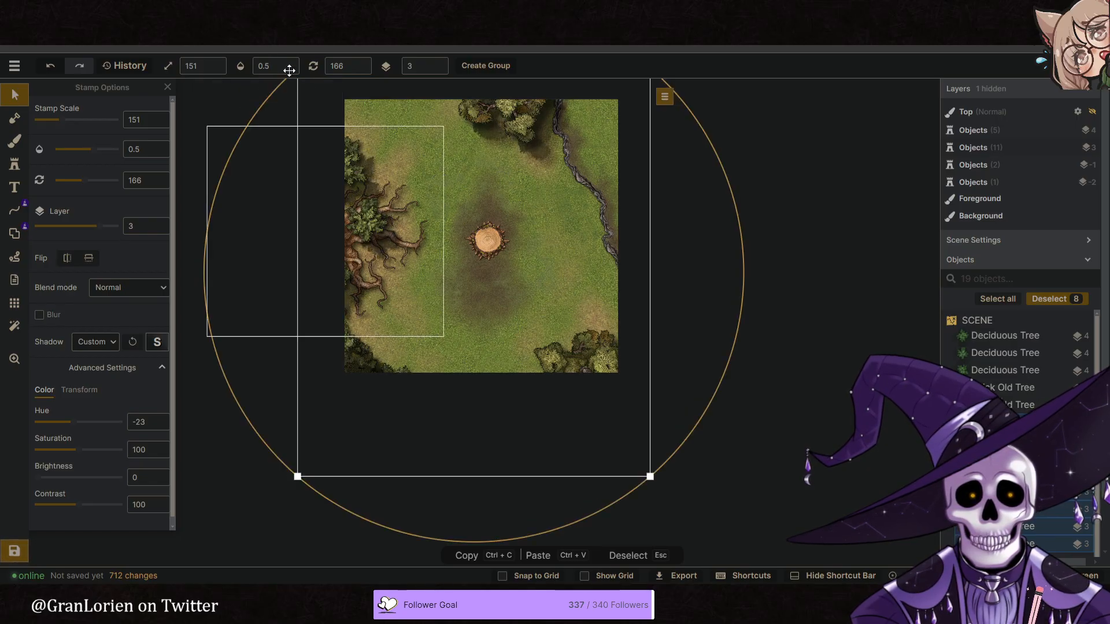
{"action": "left_click", "coordinate": [266, 65]}
{"action": "left_click_drag", "start_coordinate": [248, 107], "coordinate": [231, 108]}
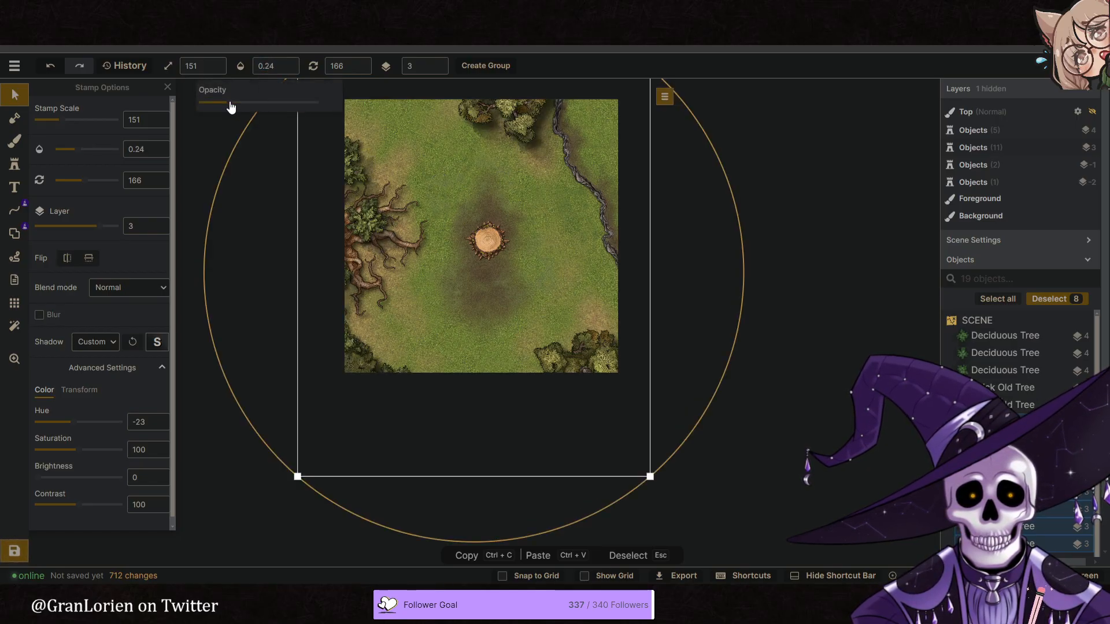
- Set the opacity of the darkened tree duplicates to 0.34
{"action": "left_click_drag", "start_coordinate": [498, 197], "coordinate": [494, 197]}
{"action": "left_click", "coordinate": [811, 288]}
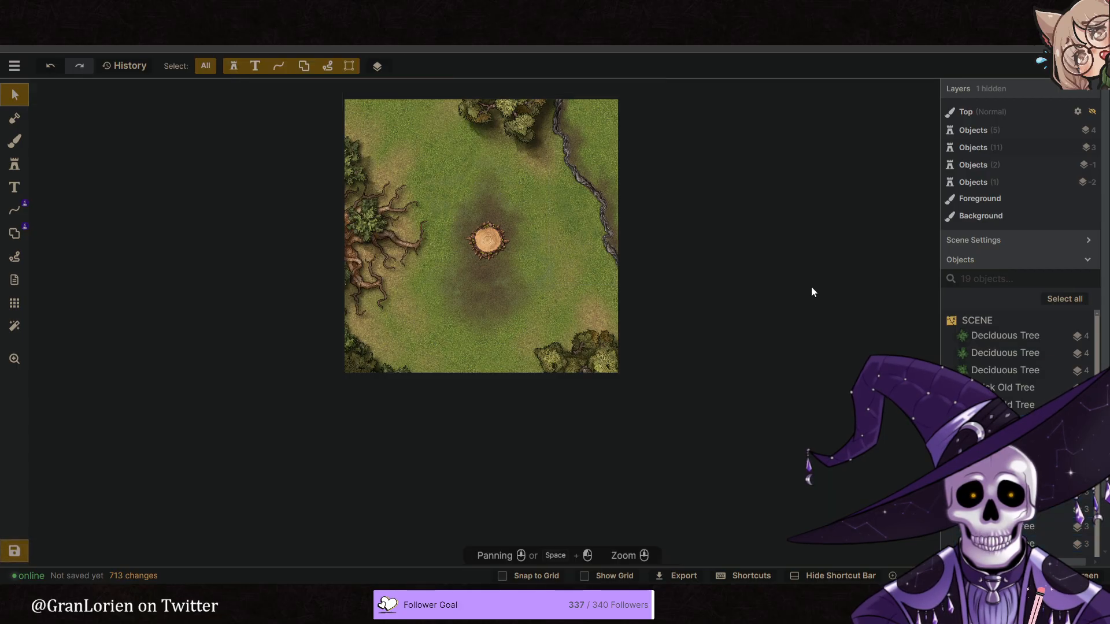
- Try the stroke shadow on the dark winding path in the northeast
{"action": "middle_click_drag", "start_coordinate": [566, 175], "coordinate": [516, 237]}
{"action": "left_click", "coordinate": [528, 238]}
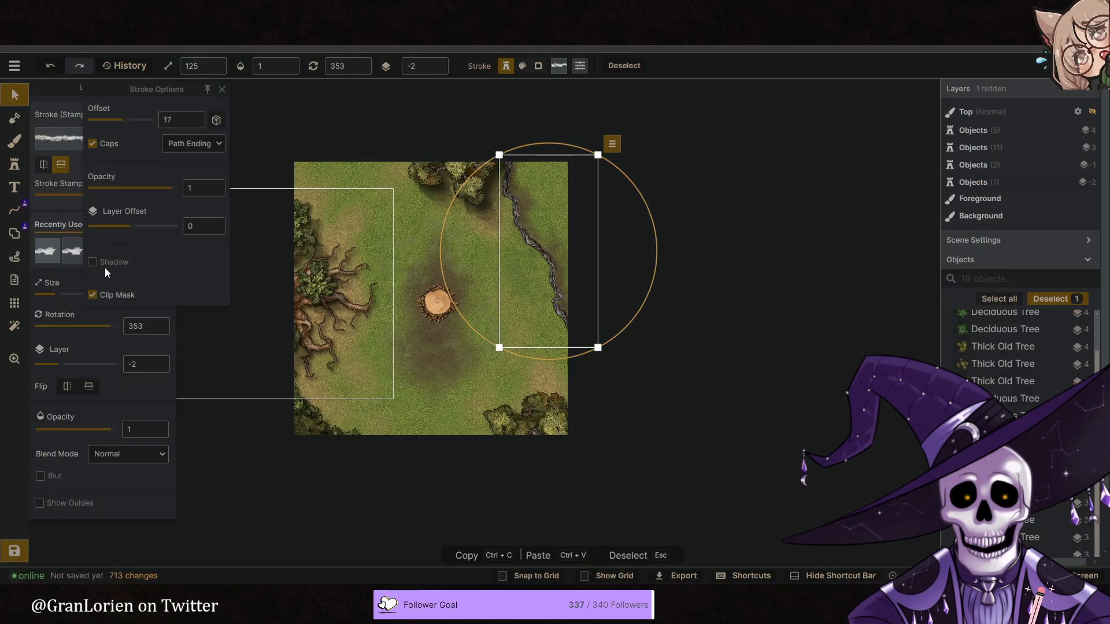
{"action": "left_click", "coordinate": [104, 265]}
{"action": "left_click", "coordinate": [104, 264]}
{"action": "left_click", "coordinate": [757, 351]}
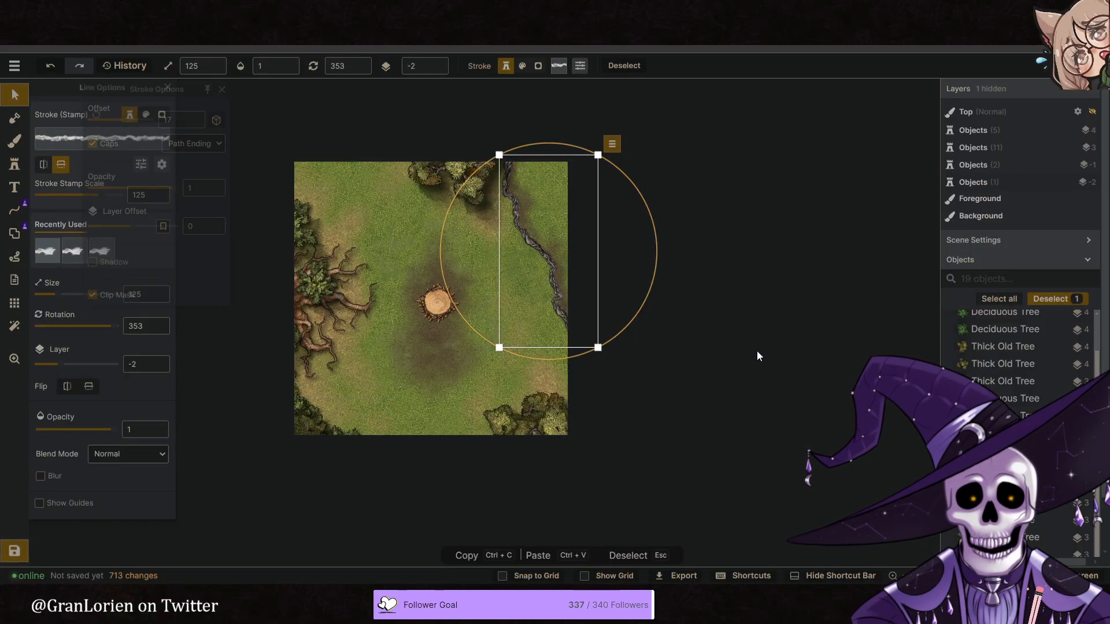
- Adjust the position of the darkened thick old tree duplicate beneath the trees at the north edge
{"action": "scroll", "coordinate": [622, 259], "scroll_direction": "up", "scroll_amount": 5}
{"action": "middle_click_drag", "start_coordinate": [440, 184], "coordinate": [444, 205]}
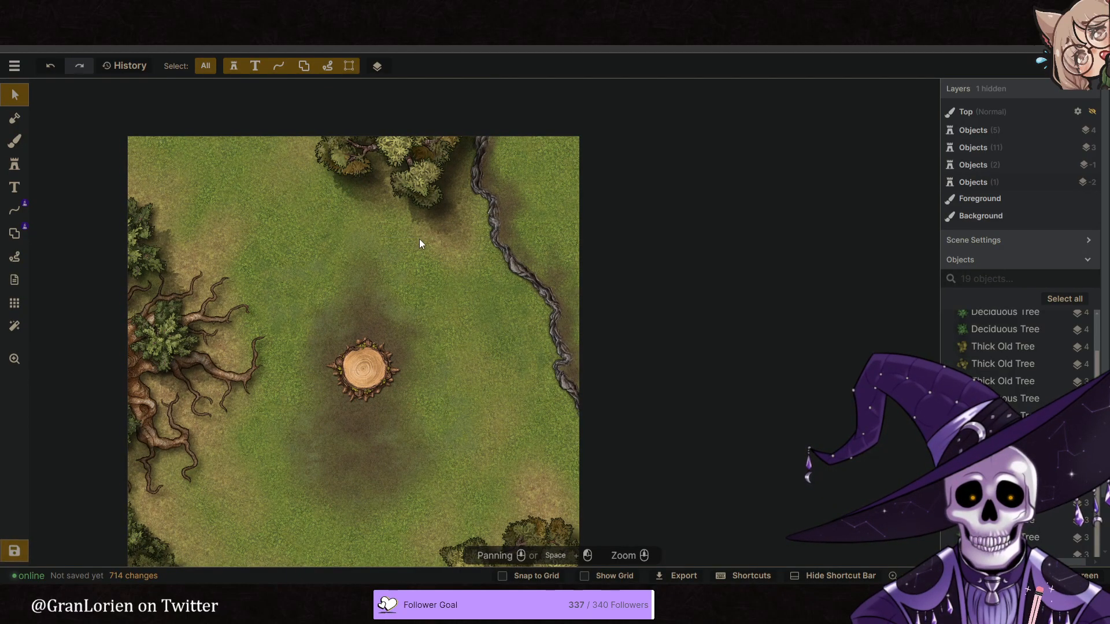
{"action": "left_click", "coordinate": [419, 220]}
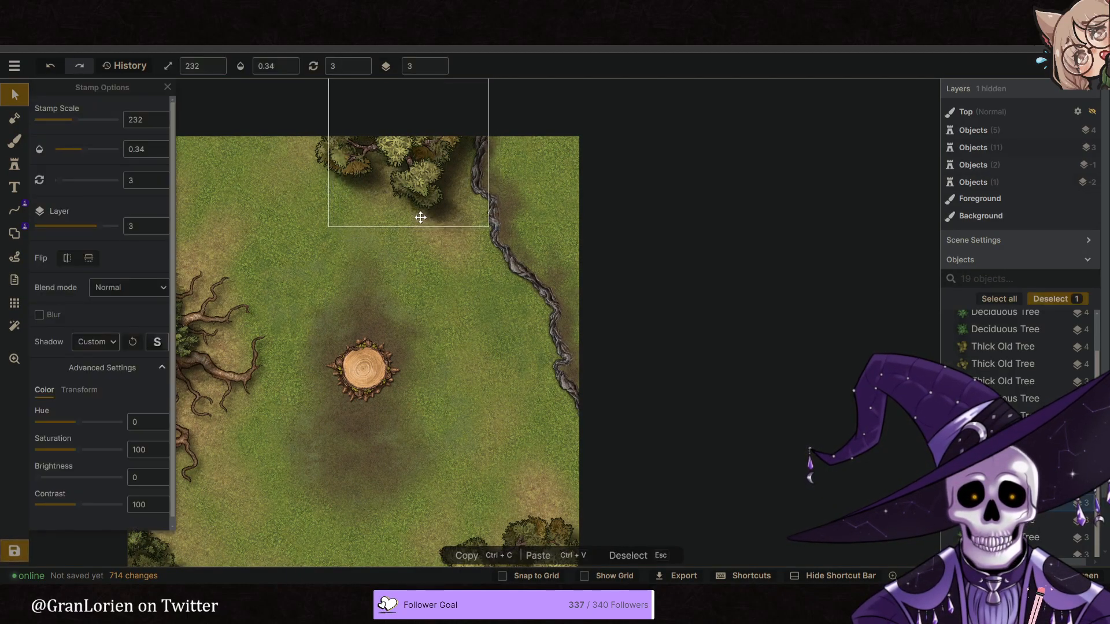
{"action": "left_click", "coordinate": [452, 307]}
- Add the God Rays texture filter to the map
{"action": "scroll", "coordinate": [466, 291], "scroll_direction": "down", "scroll_amount": 1}
{"action": "middle_click_drag", "start_coordinate": [377, 313], "coordinate": [436, 297]}
{"action": "scroll", "coordinate": [448, 303], "scroll_direction": "down", "scroll_amount": 1}
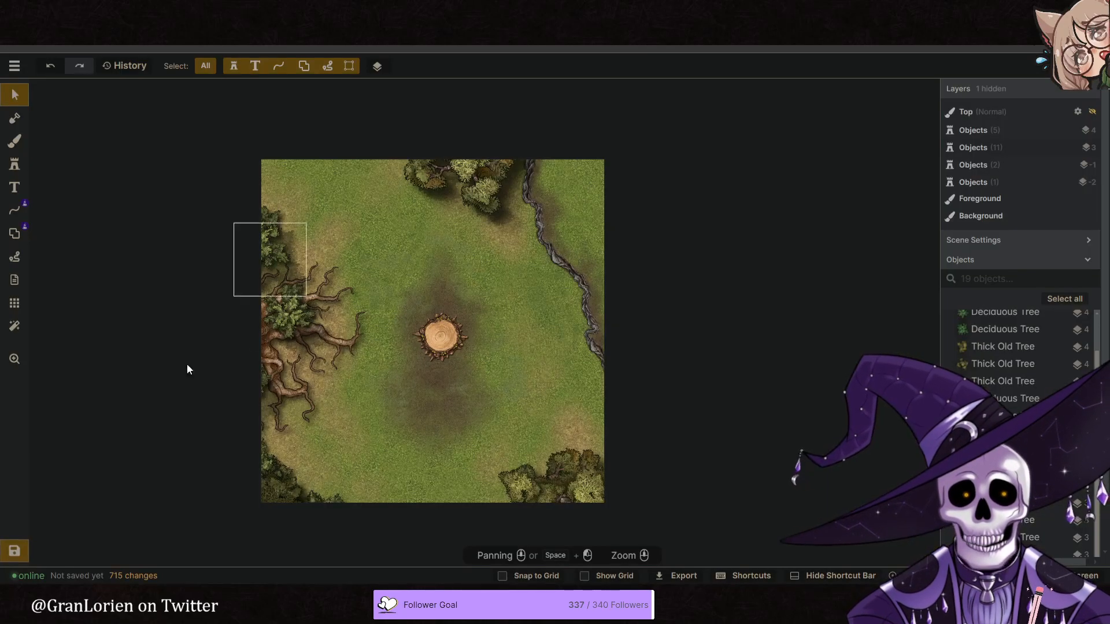
{"action": "left_click", "coordinate": [14, 326]}
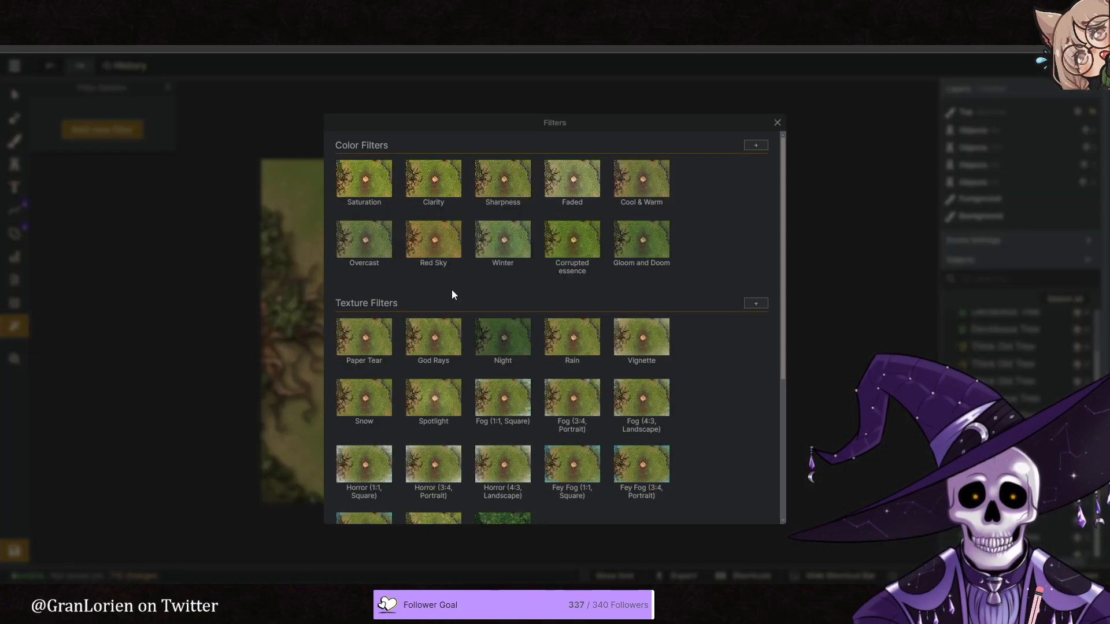
{"action": "left_click", "coordinate": [463, 345]}
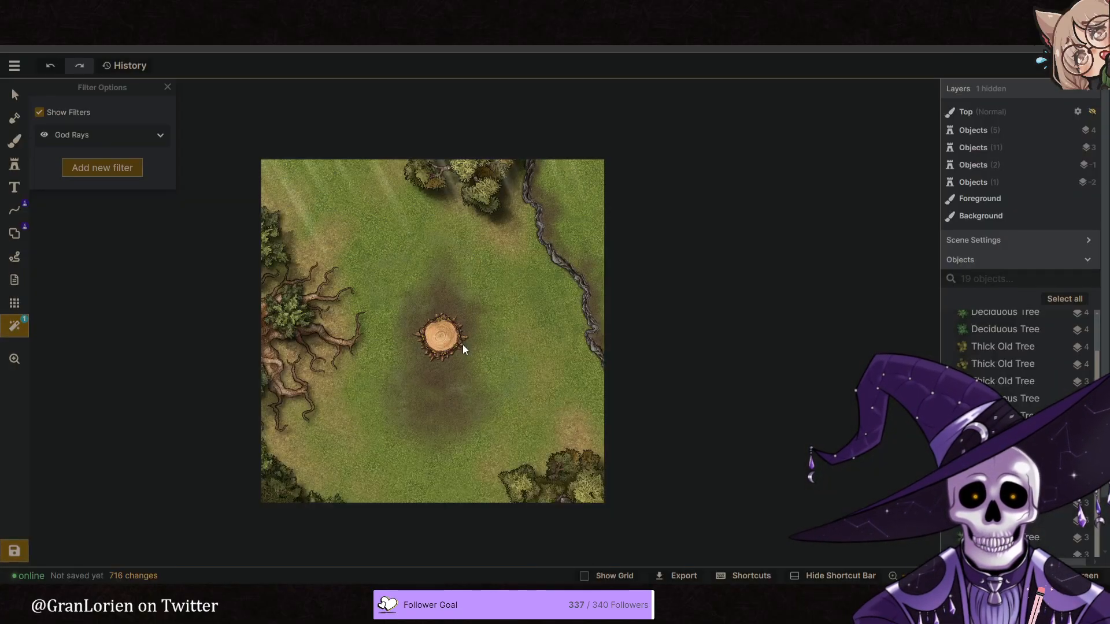
- Paint brown dirt on the background around the northern stretch of the dark winding path, using brush size 55 and opacity 0.16
{"action": "scroll", "coordinate": [374, 321], "scroll_direction": "up", "scroll_amount": 3}
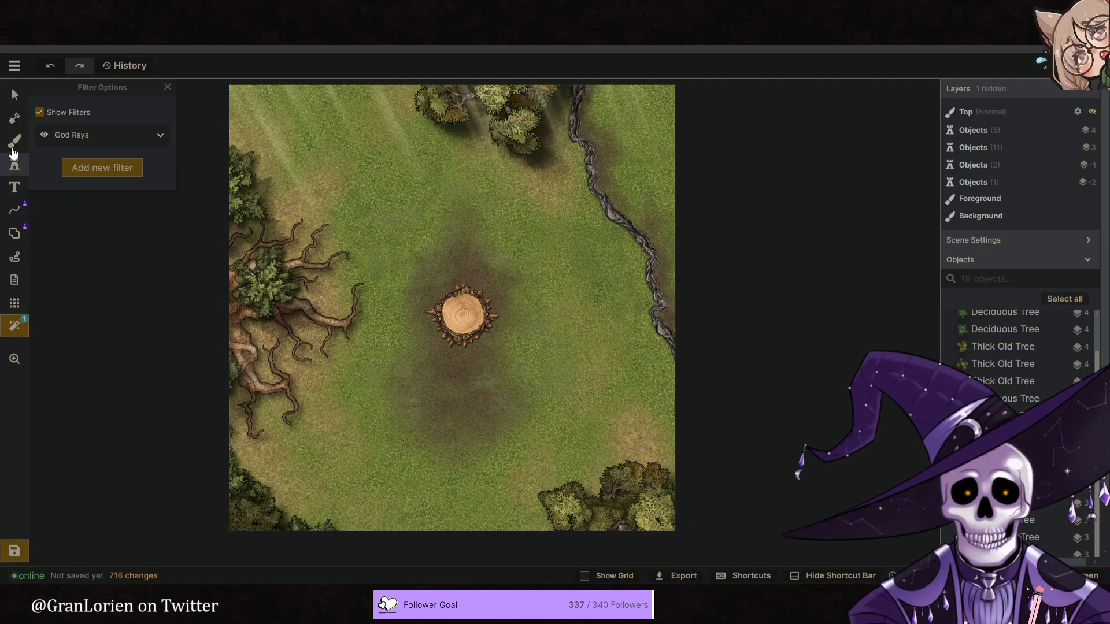
{"action": "left_click", "coordinate": [16, 142]}
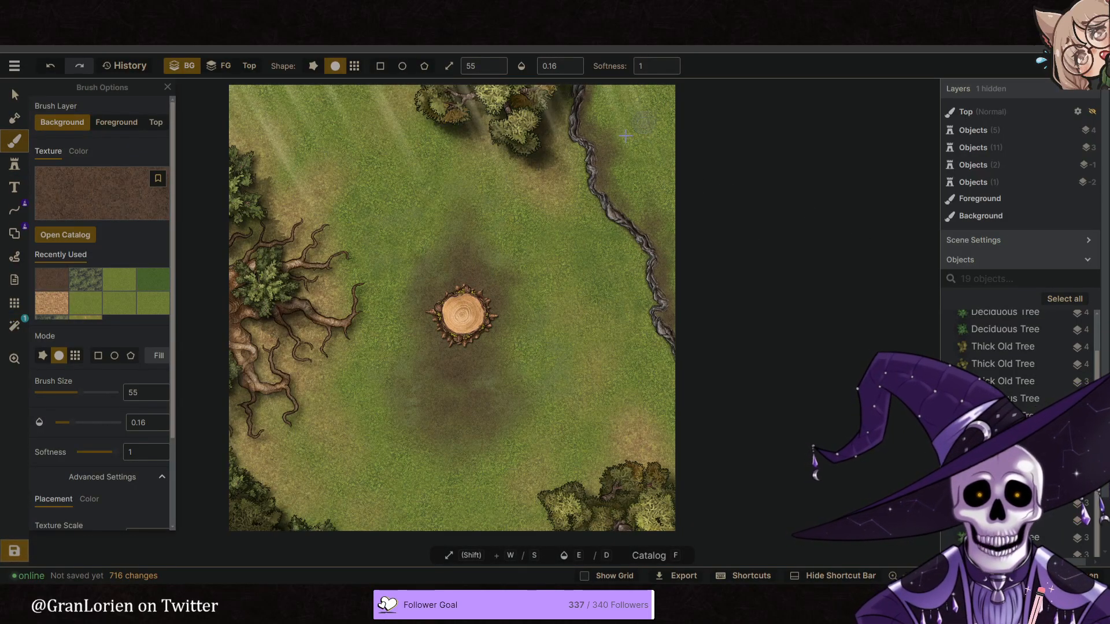
{"action": "mouse_move", "coordinate": [624, 147]}
{"action": "left_mouse_down"}
{"action": "mouse_move", "coordinate": [631, 130]}
{"action": "mouse_move", "coordinate": [635, 156]}
{"action": "left_mouse_up"}
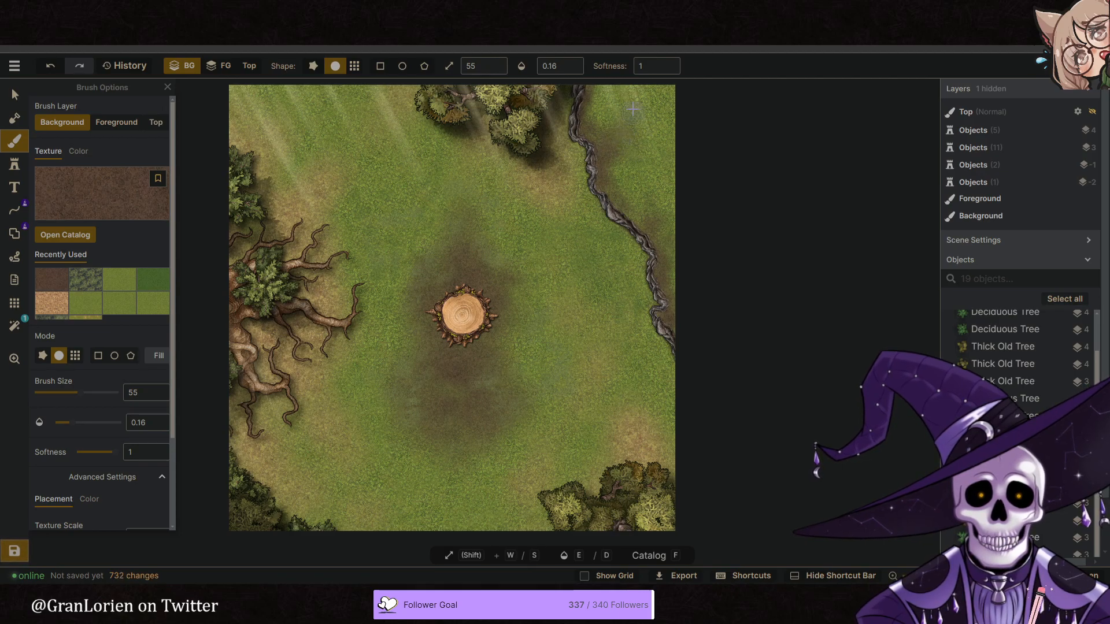
{"action": "mouse_move", "coordinate": [591, 119]}
{"action": "left_mouse_down"}
{"action": "mouse_move", "coordinate": [593, 89]}
{"action": "mouse_move", "coordinate": [588, 123]}
{"action": "mouse_move", "coordinate": [572, 96]}
{"action": "mouse_move", "coordinate": [571, 151]}
{"action": "left_mouse_up"}
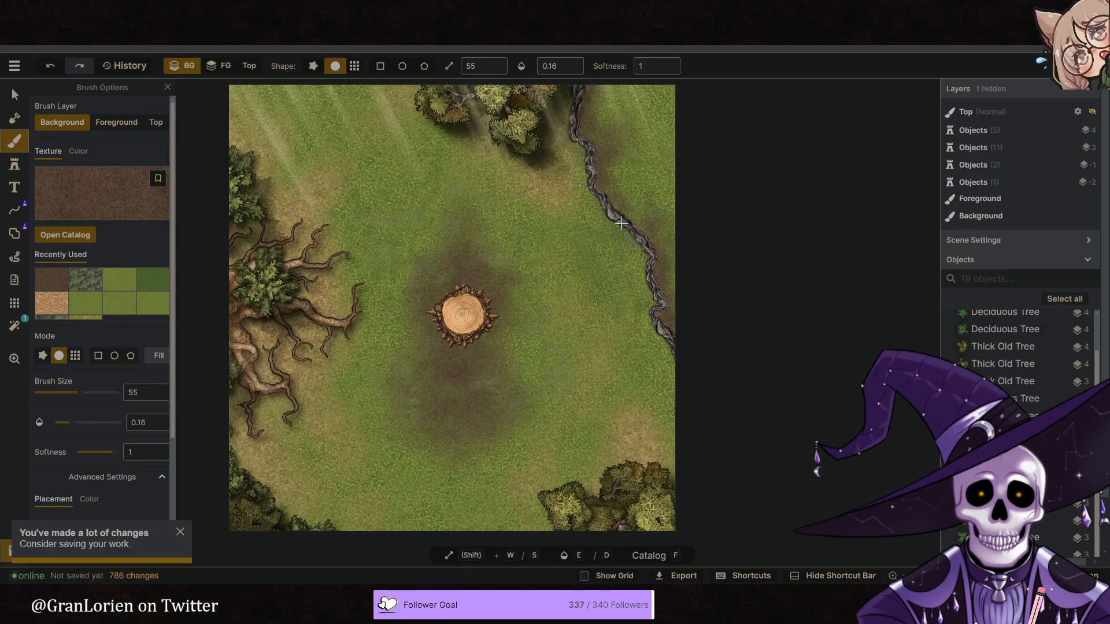
- Raise the brush opacity to 0.32 and paint more brown dirt along both sides of the dark winding path down to the east edge
{"action": "left_click", "coordinate": [573, 63]}
{"action": "left_click_drag", "start_coordinate": [624, 230], "coordinate": [646, 288]}
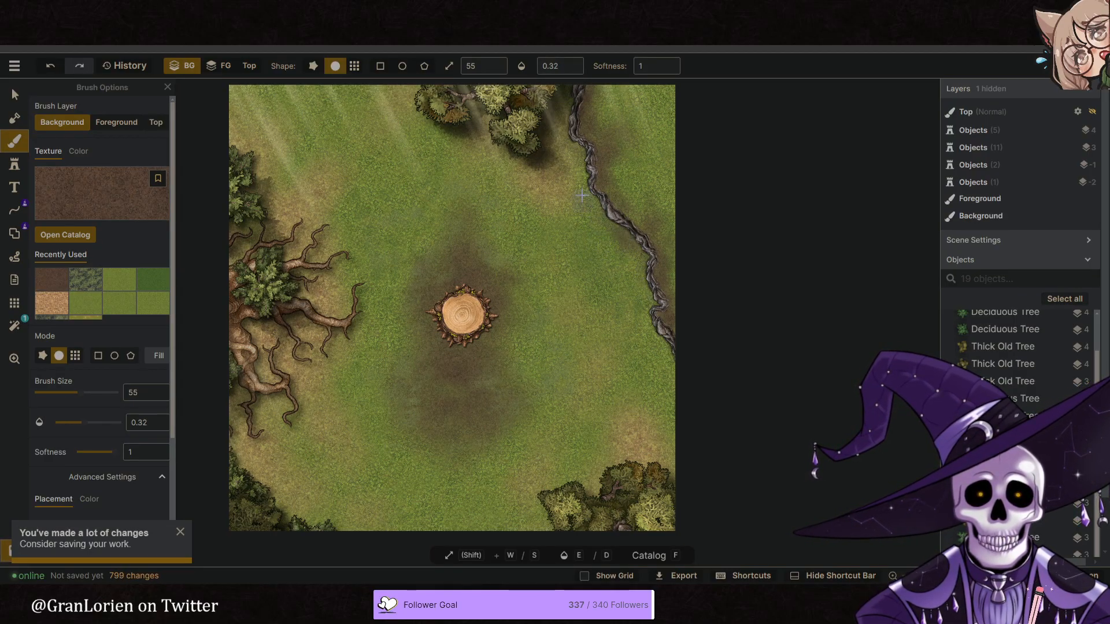
{"action": "mouse_move", "coordinate": [598, 206]}
{"action": "left_mouse_down"}
{"action": "mouse_move", "coordinate": [588, 147]}
{"action": "mouse_move", "coordinate": [558, 103]}
{"action": "mouse_move", "coordinate": [584, 167]}
{"action": "mouse_move", "coordinate": [574, 83]}
{"action": "mouse_move", "coordinate": [581, 182]}
{"action": "left_mouse_up"}
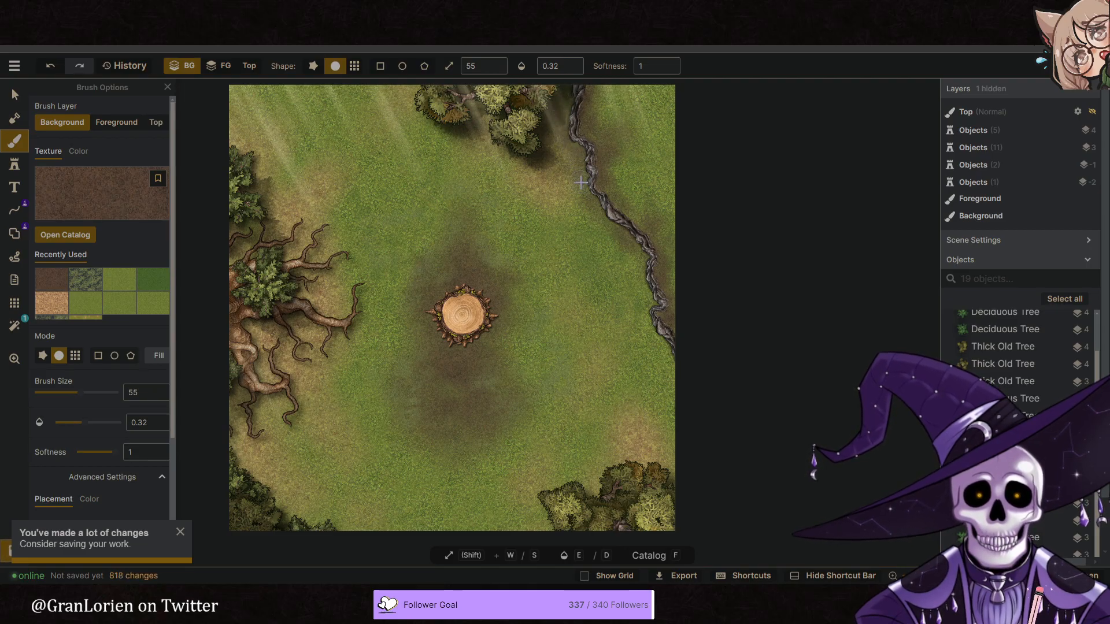
{"action": "left_click_drag", "start_coordinate": [615, 270], "coordinate": [622, 248]}
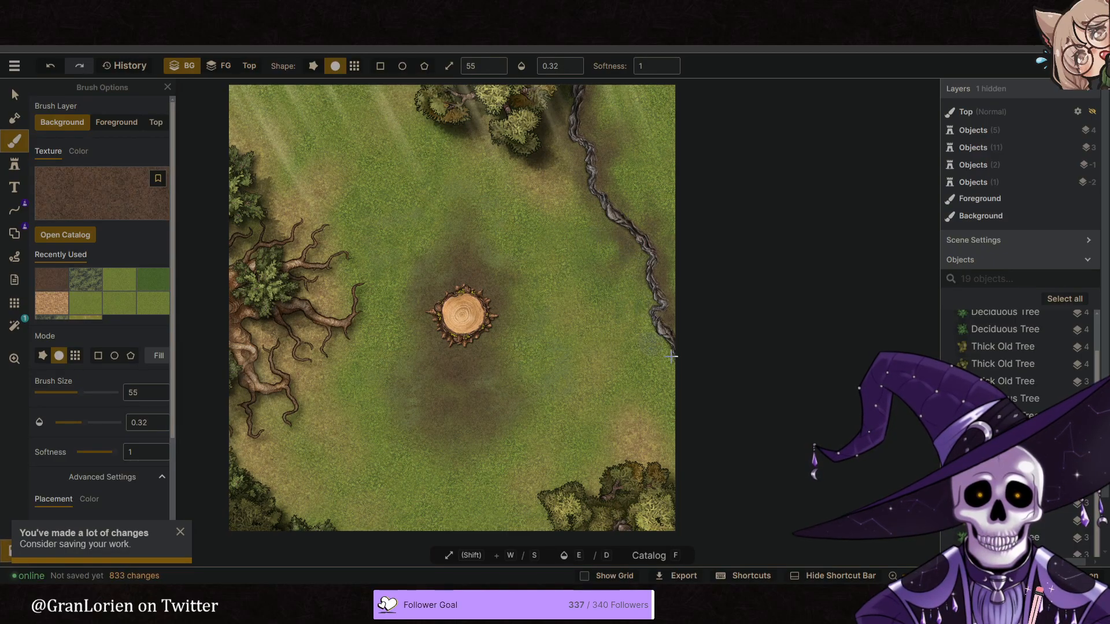
{"action": "left_click_drag", "start_coordinate": [680, 363], "coordinate": [644, 301]}
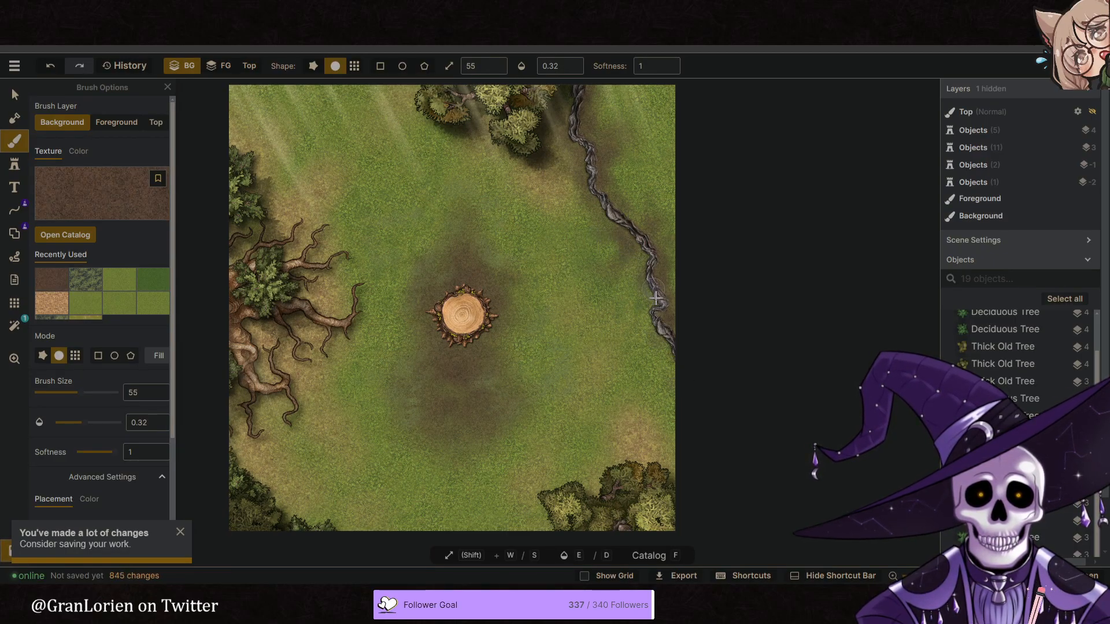
{"action": "mouse_move", "coordinate": [652, 259]}
{"action": "left_mouse_down"}
{"action": "mouse_move", "coordinate": [684, 342]}
{"action": "mouse_move", "coordinate": [673, 238]}
{"action": "left_mouse_up"}
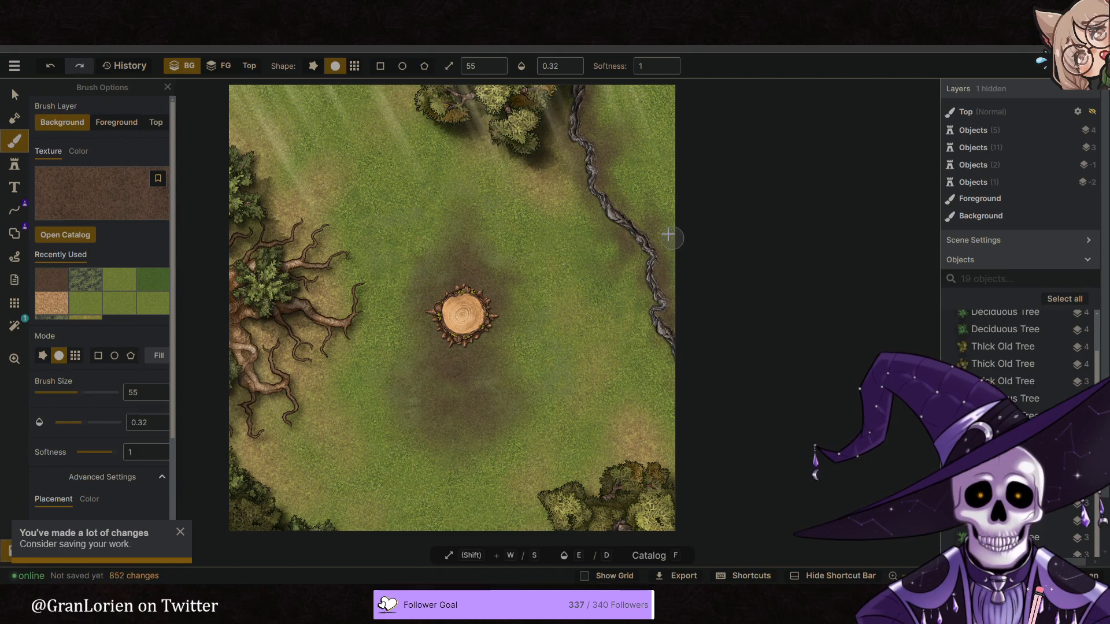
{"action": "mouse_move", "coordinate": [628, 195]}
{"action": "left_mouse_down"}
{"action": "mouse_move", "coordinate": [637, 220]}
{"action": "mouse_move", "coordinate": [634, 182]}
{"action": "left_mouse_up"}
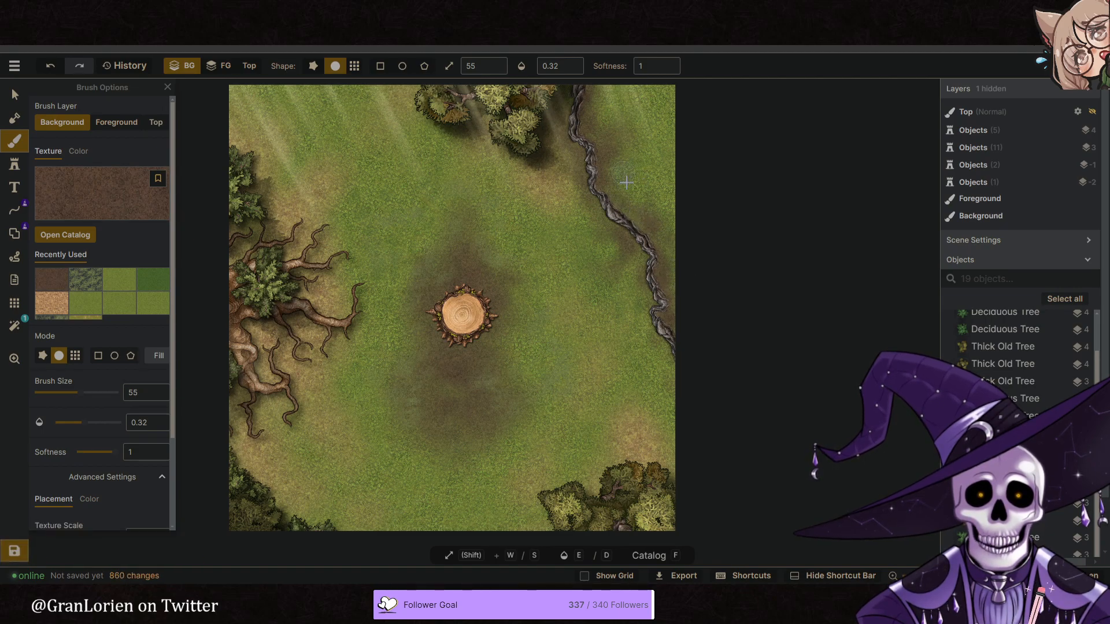
- Stamp a darkened thick old tree in the northwest and enlarge it to scale 500 over the western tree
{"action": "scroll", "coordinate": [491, 240], "scroll_direction": "down", "scroll_amount": 2}
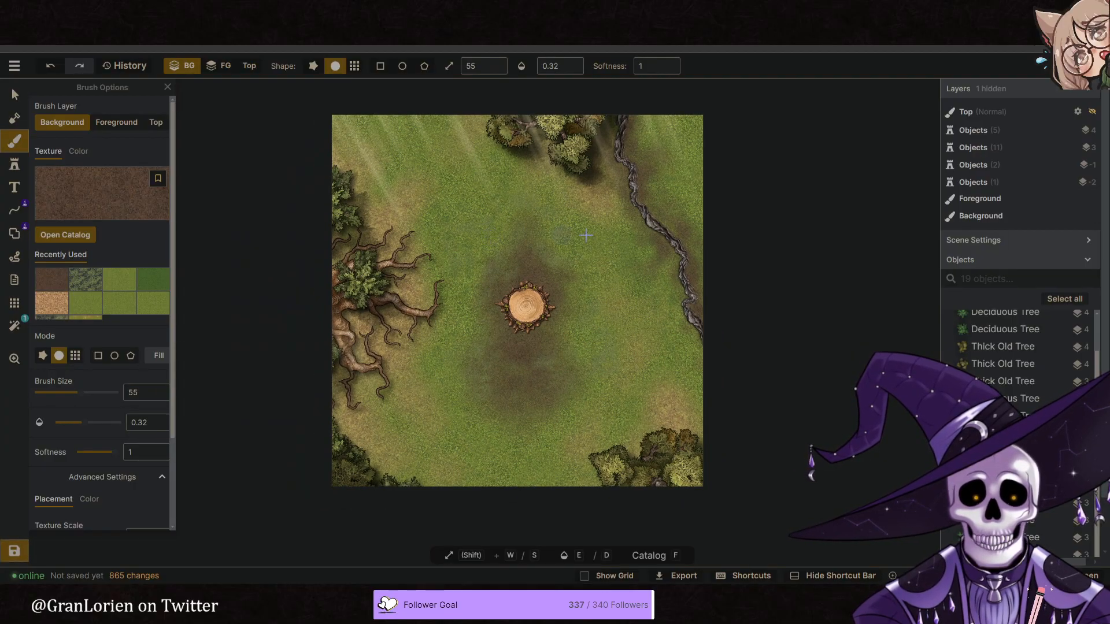
{"action": "middle_click_drag", "start_coordinate": [583, 251], "coordinate": [536, 246]}
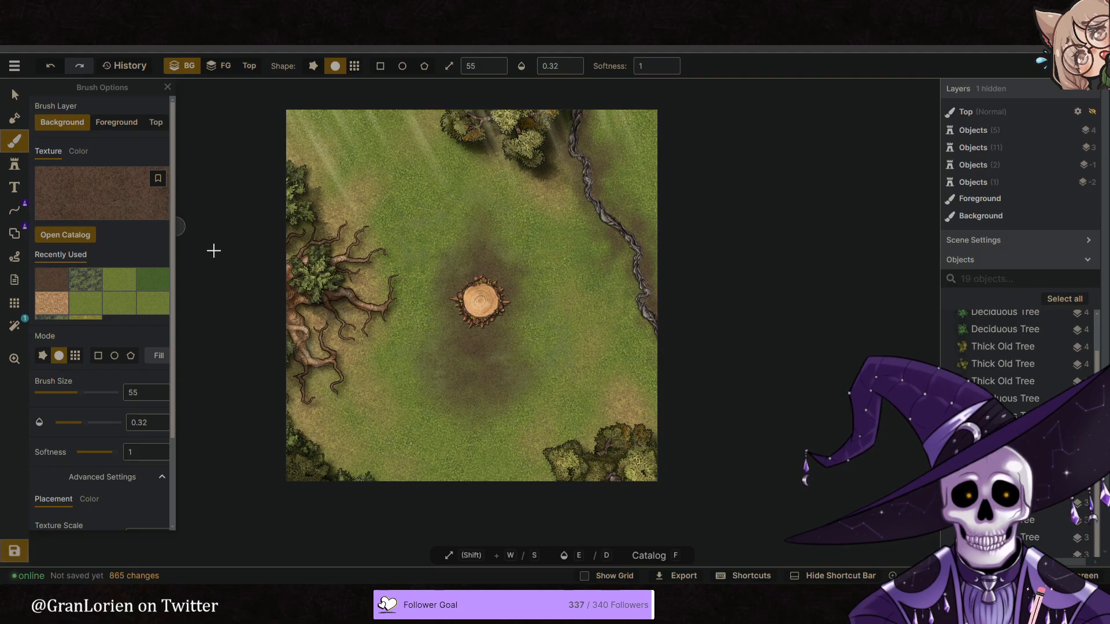
{"action": "left_click", "coordinate": [22, 169]}
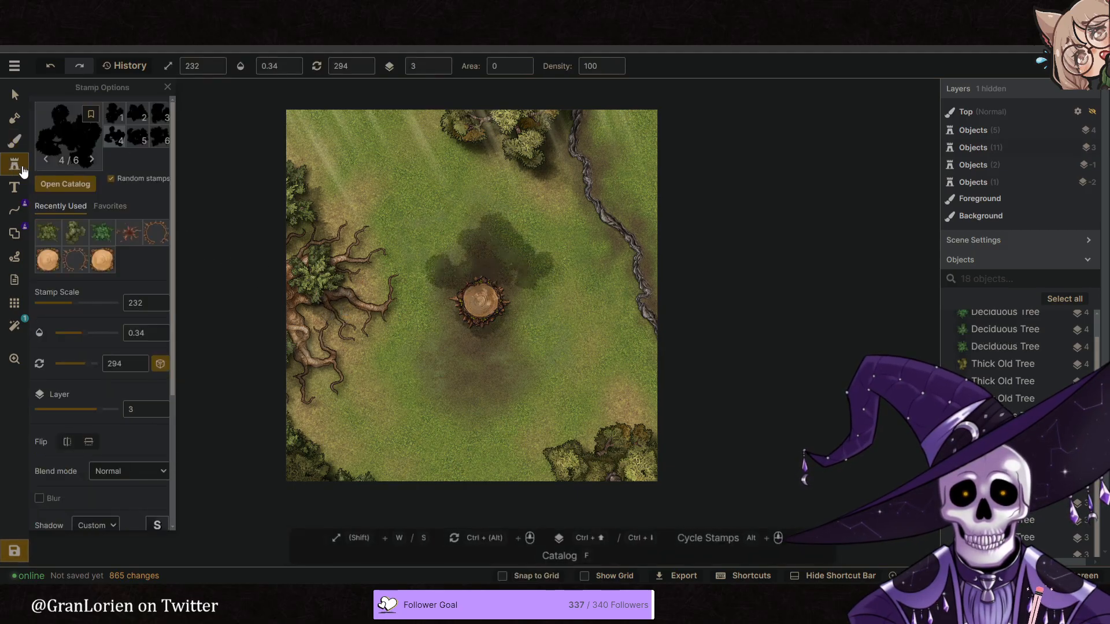
{"action": "left_click", "coordinate": [364, 191]}
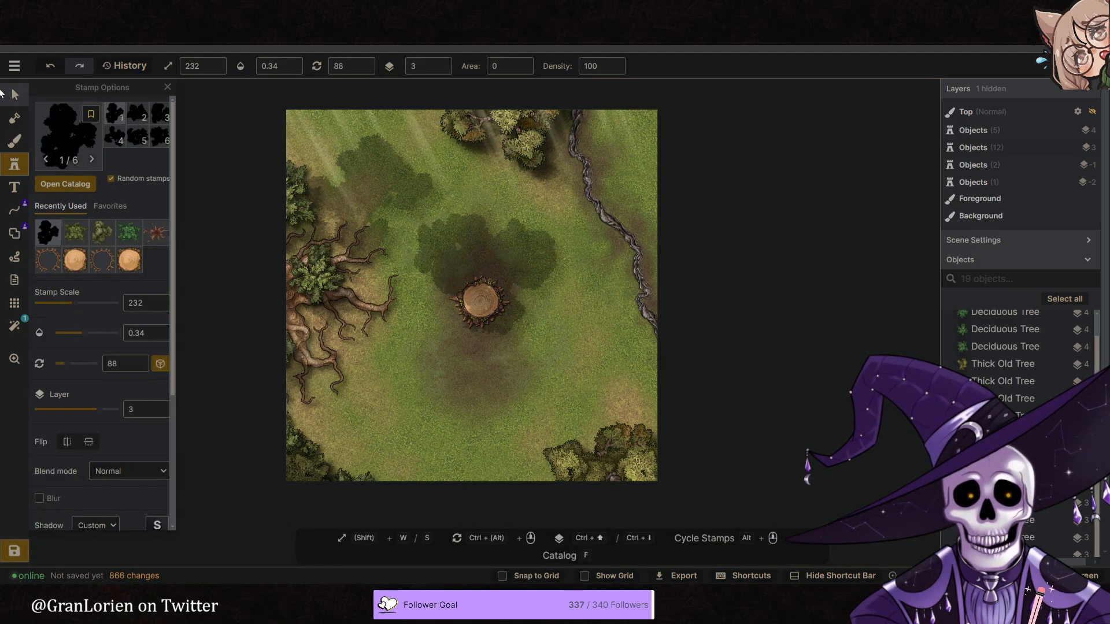
{"action": "left_click", "coordinate": [14, 96]}
{"action": "left_click_drag", "start_coordinate": [446, 274], "coordinate": [691, 393]}
{"action": "left_click_drag", "start_coordinate": [573, 370], "coordinate": [364, 364]}
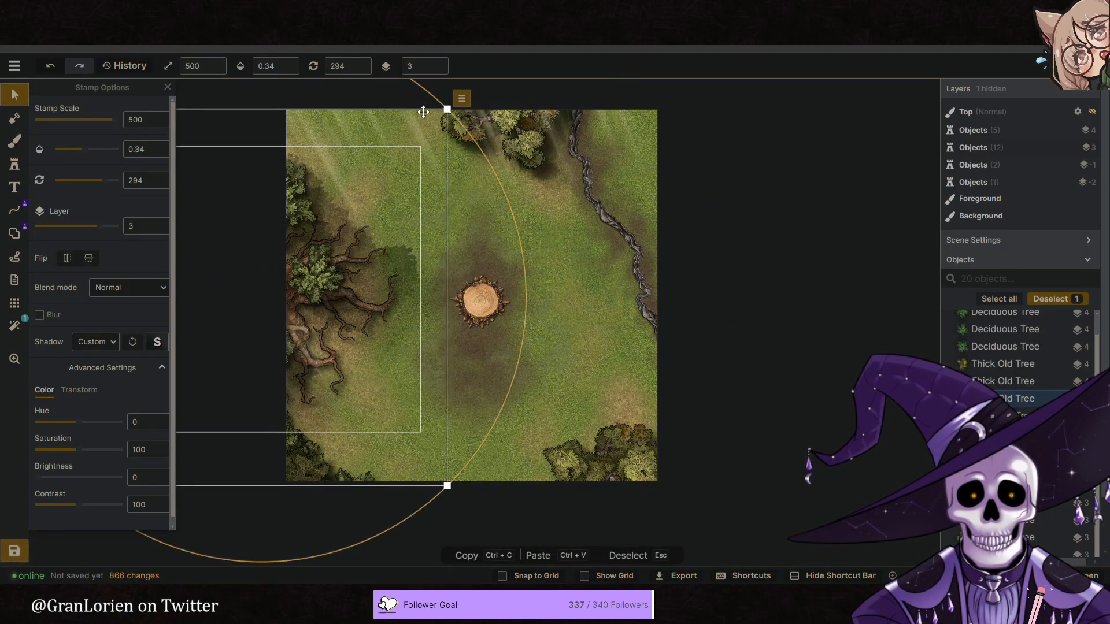
- Try the enlarged tree shadow on layer 5 with rotation 53 and opacity 0.6 over the west edge, and delete it
{"action": "scroll", "coordinate": [436, 63], "scroll_direction": "up", "scroll_amount": 2}
{"action": "left_click_drag", "start_coordinate": [344, 345], "coordinate": [456, 426]}
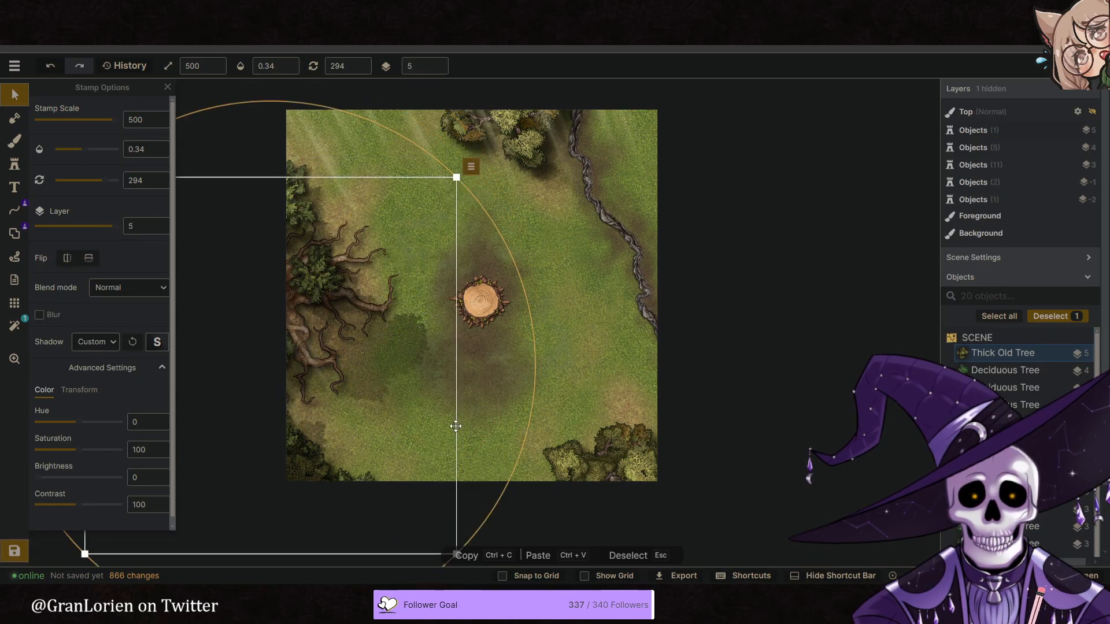
{"action": "left_click_drag", "start_coordinate": [536, 401], "coordinate": [356, 423]}
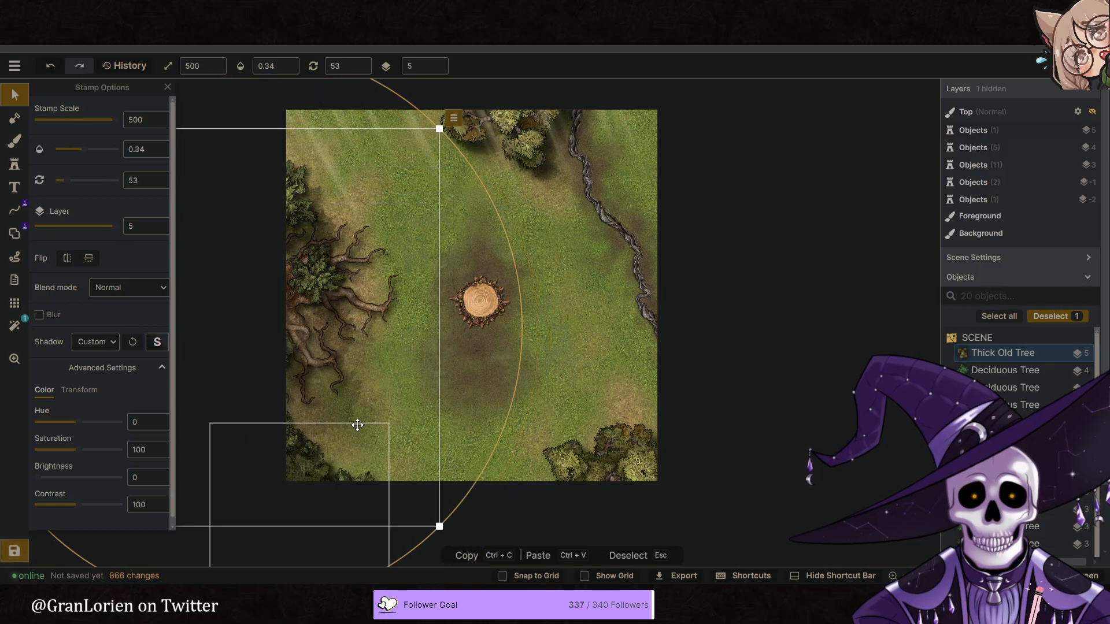
{"action": "left_click", "coordinate": [288, 63]}
{"action": "left_click", "coordinate": [289, 63]}
{"action": "left_click", "coordinate": [289, 63]}
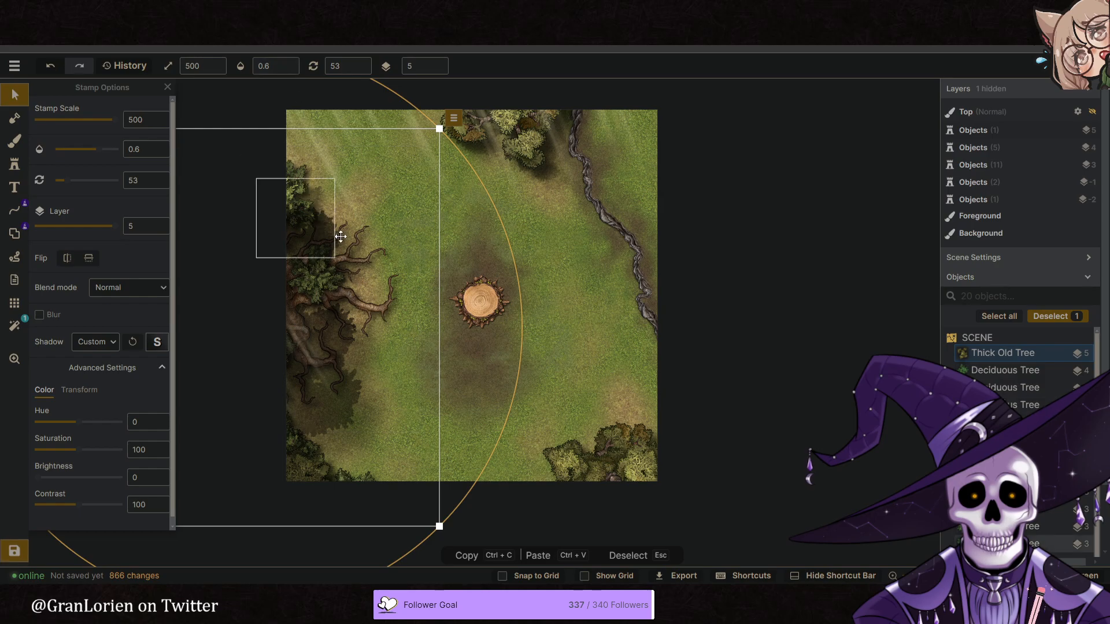
{"action": "key", "text": "Delete"}
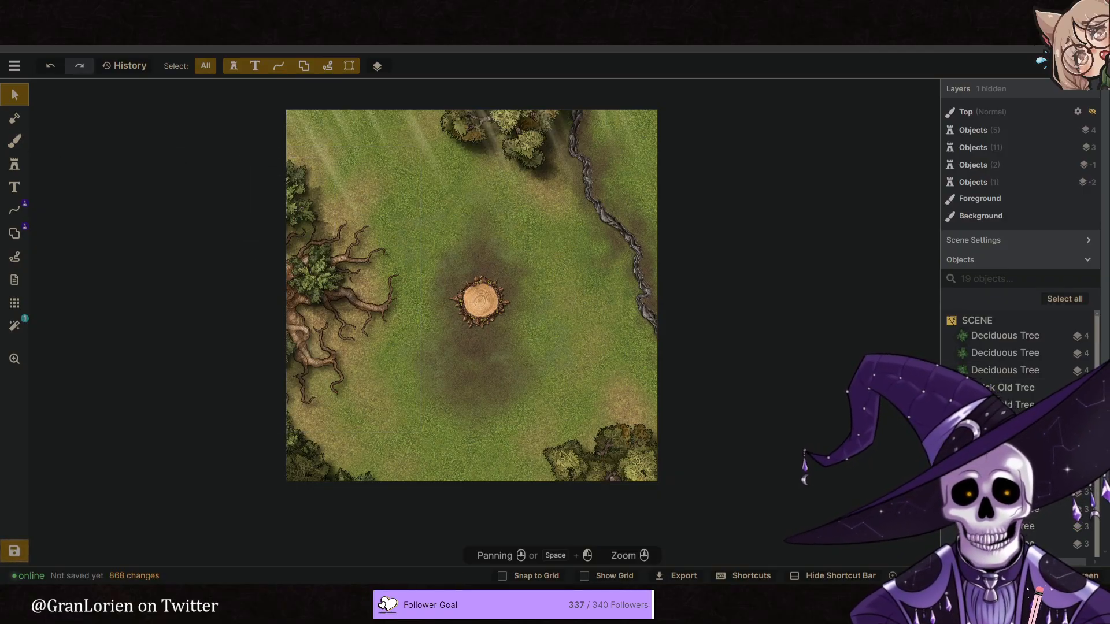
- Check the reference artwork of the leaf and acorn ring, and search the Fantasy Battlemaps stamp catalog for "acorn"
{"action": "key", "text": "ctrl+Tab"}
{"action": "scroll", "coordinate": [613, 289], "scroll_direction": "down", "scroll_amount": 1}
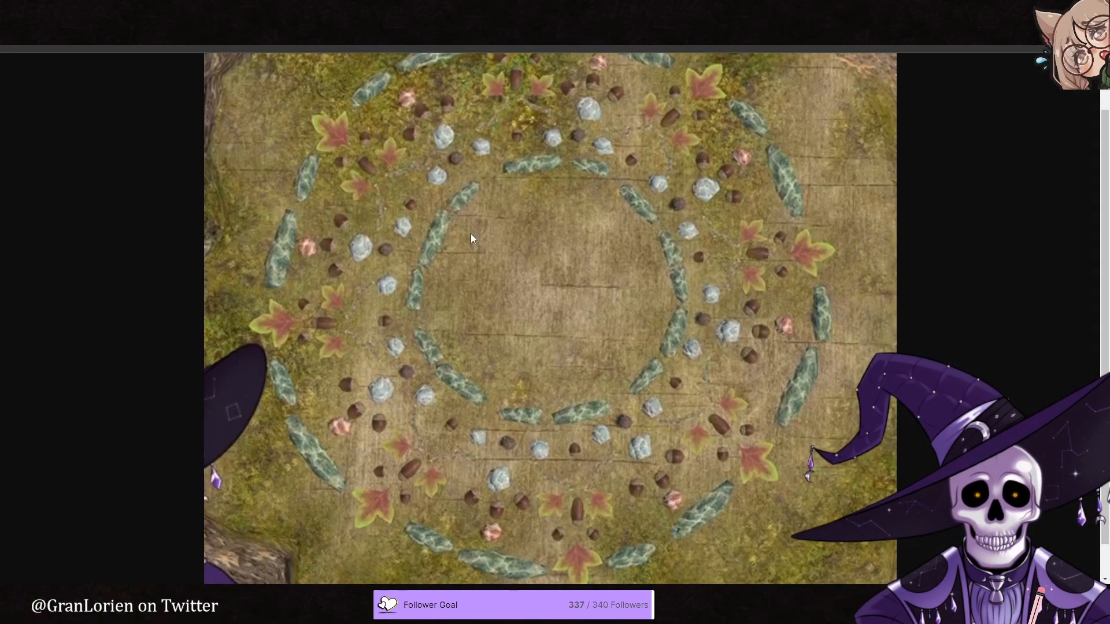
{"action": "key", "text": "ctrl+shift+Tab"}
{"action": "scroll", "coordinate": [473, 313], "scroll_direction": "up", "scroll_amount": 5}
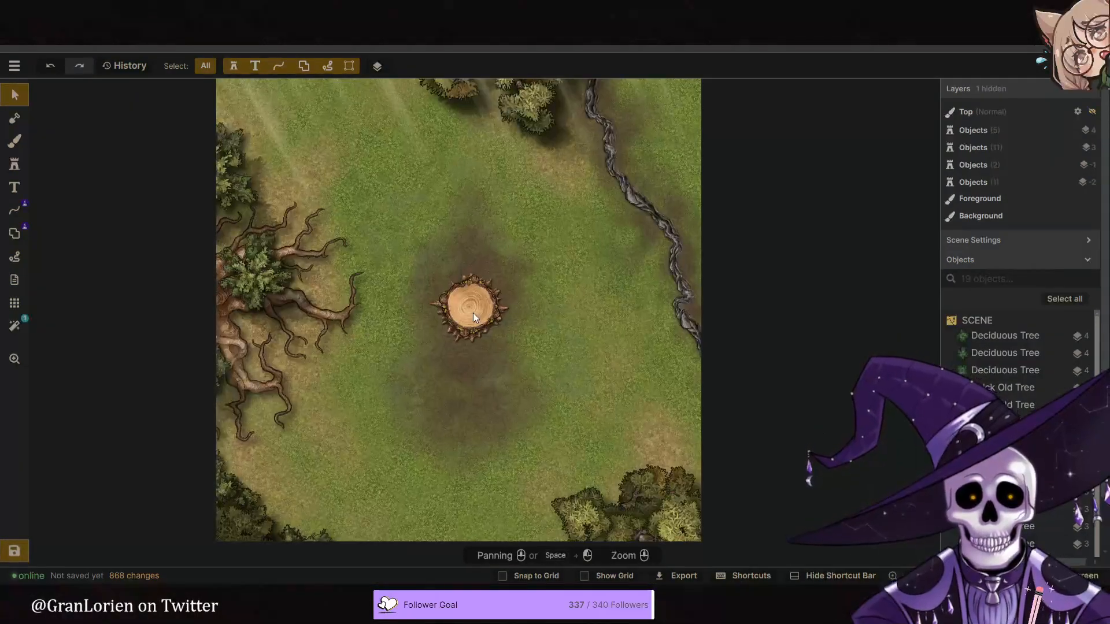
{"action": "scroll", "coordinate": [478, 315], "scroll_direction": "up", "scroll_amount": 5}
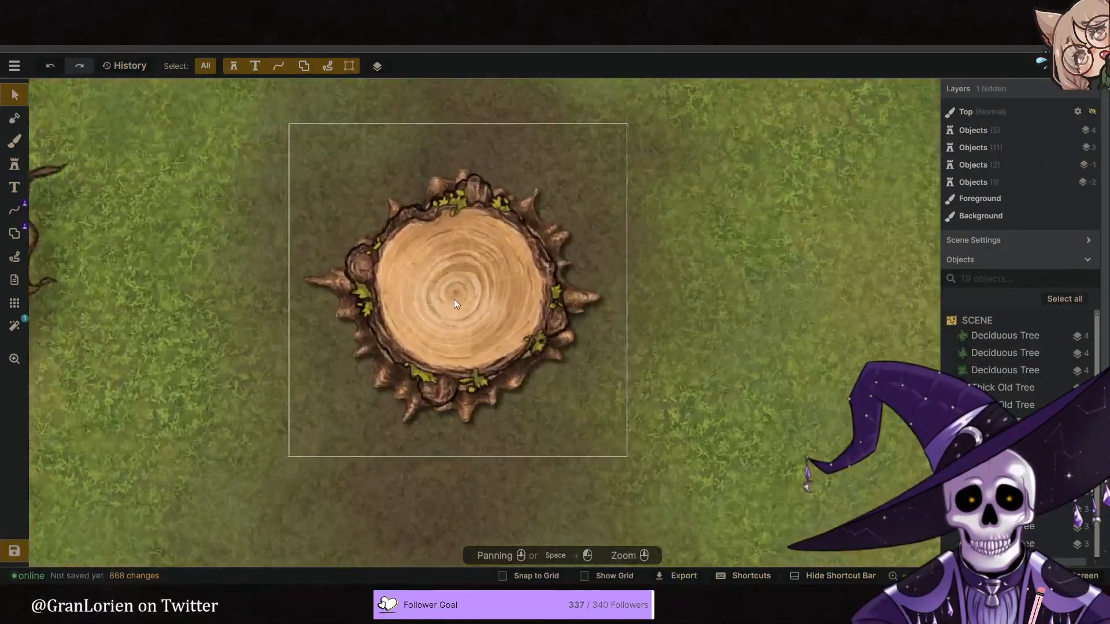
{"action": "left_click", "coordinate": [9, 166]}
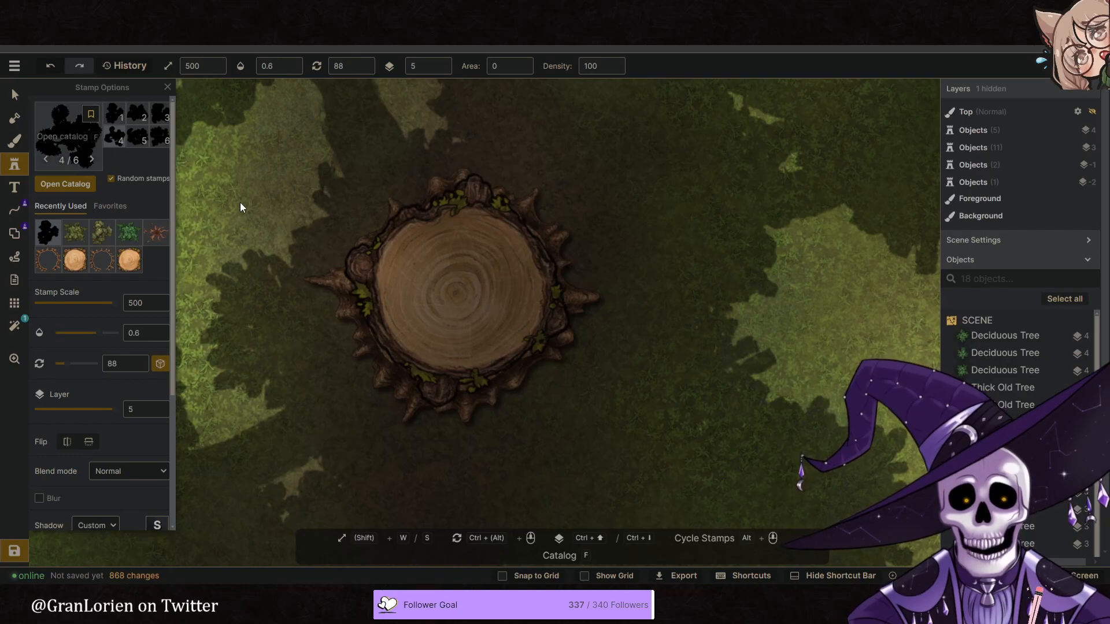
{"action": "type", "text": "facr"}
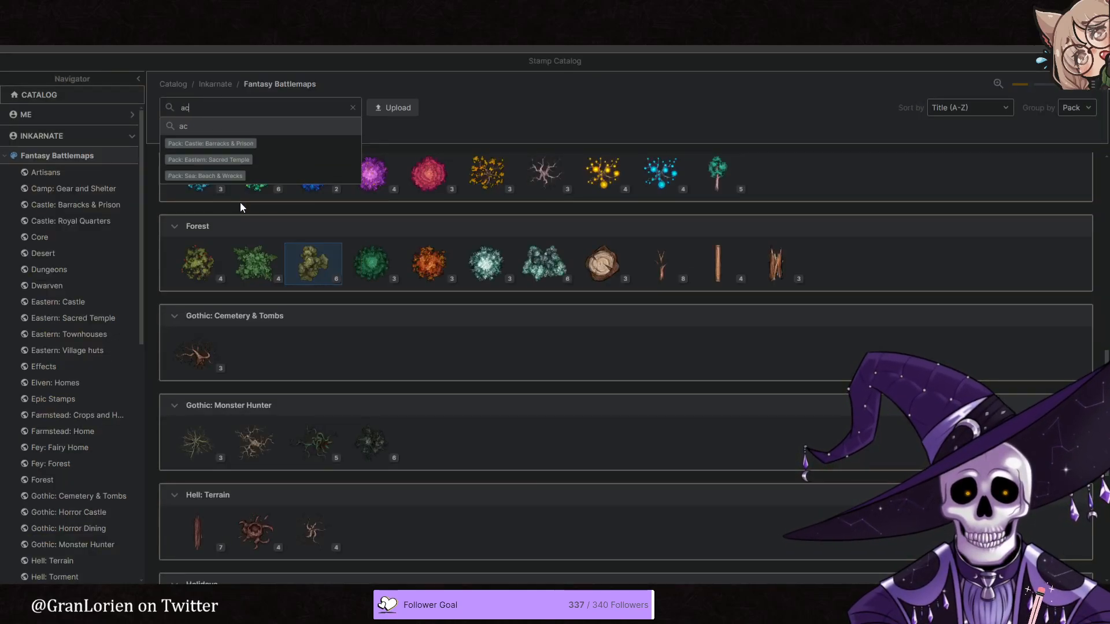
{"action": "key", "text": "BackSpace"}
{"action": "type", "text": "orn"}
{"action": "key", "text": "Return"}
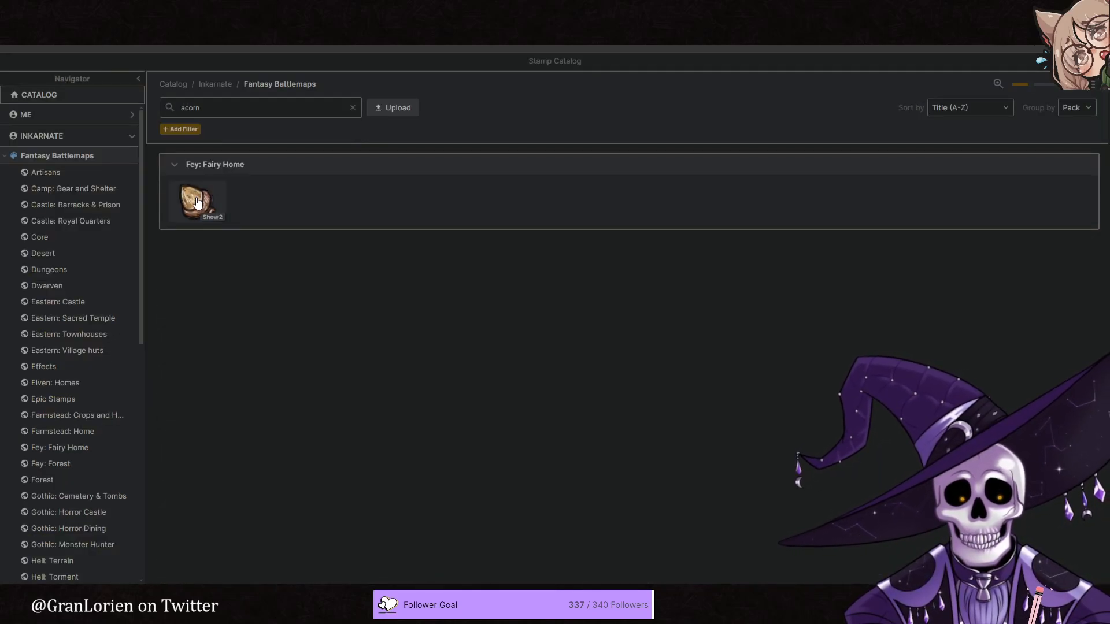
- Place an Acorn stamp from the Fey: Fairy Home pack just east of the tree stump and select it
{"action": "left_click", "coordinate": [196, 203]}
{"action": "left_click", "coordinate": [682, 277]}
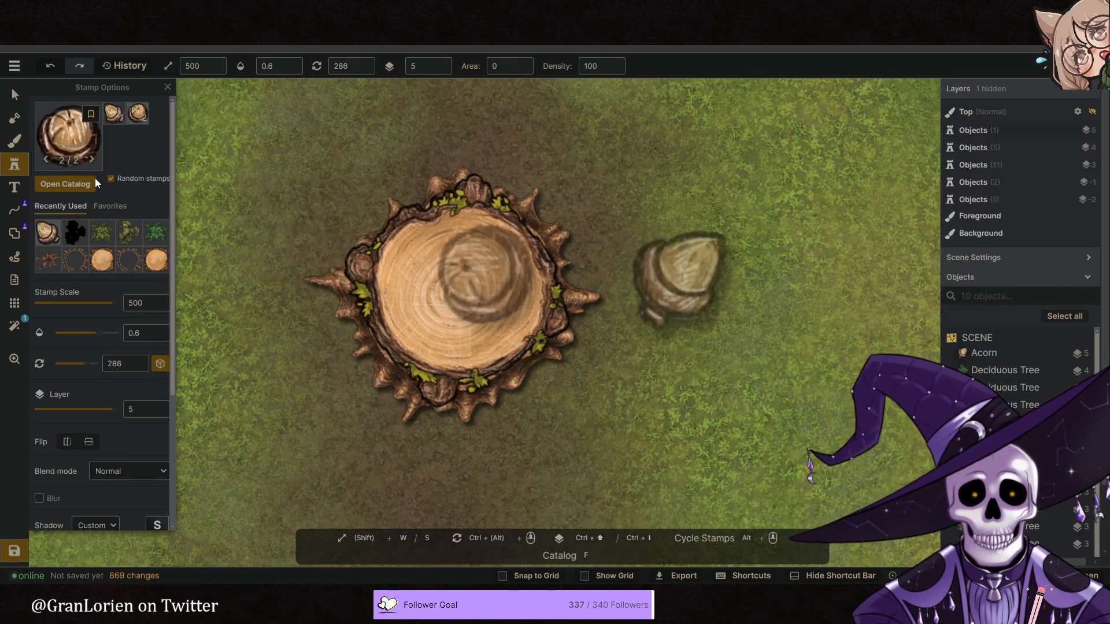
{"action": "left_click", "coordinate": [14, 94]}
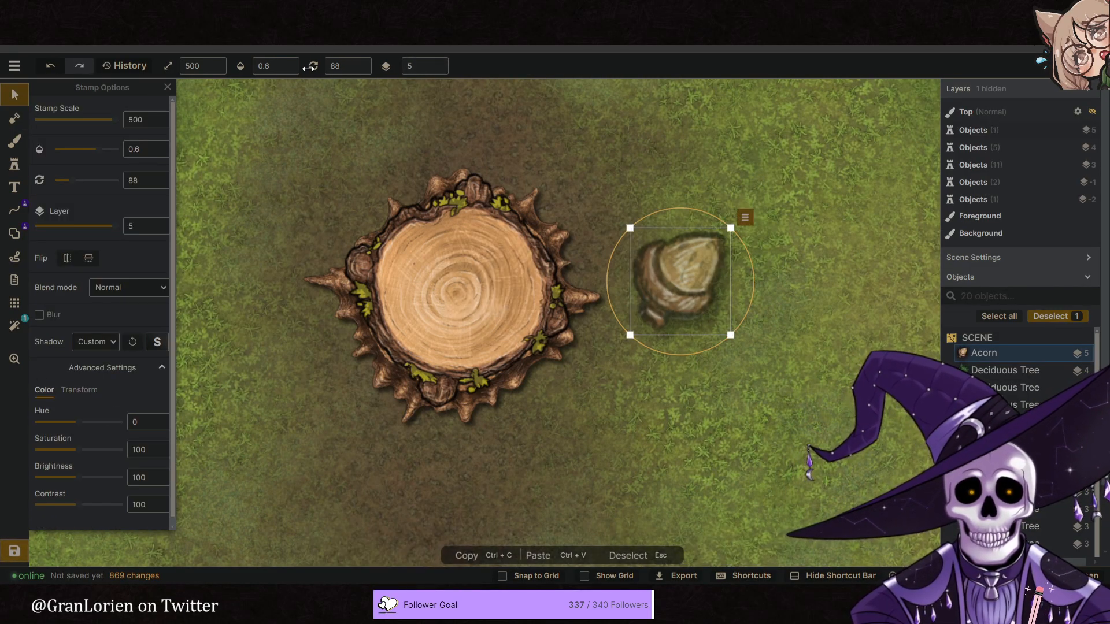
- Set the acorn to opacity 1 on layer 1, shrink it to scale 79, and centre it on the stump with rotation 177
{"action": "left_click", "coordinate": [292, 63]}
{"action": "left_click", "coordinate": [438, 70]}
{"action": "left_click", "coordinate": [438, 69]}
{"action": "left_click", "coordinate": [438, 69]}
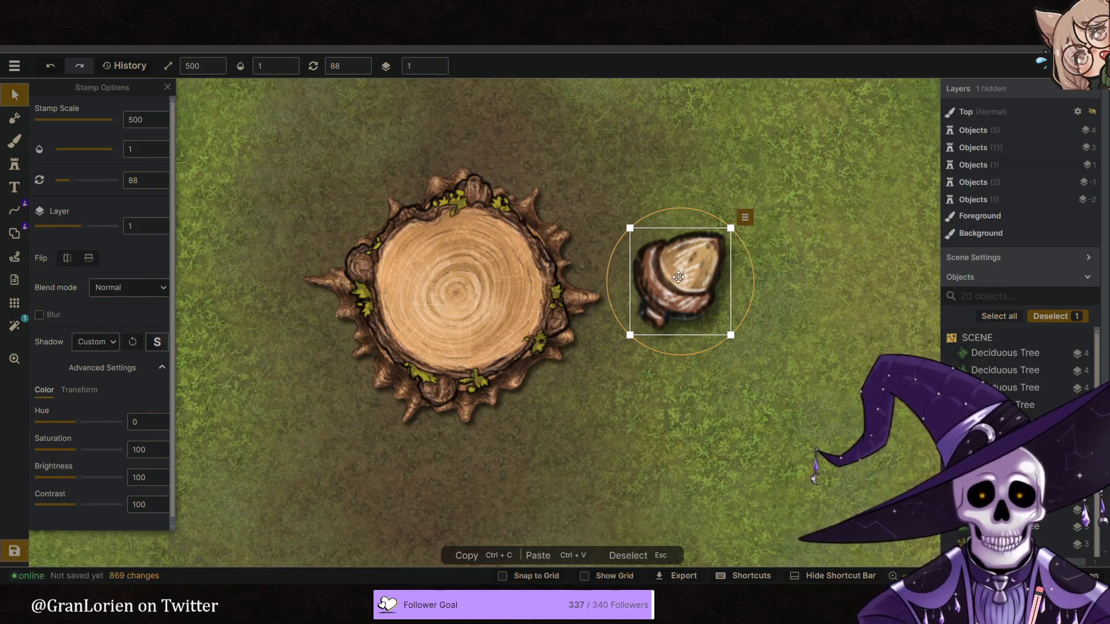
{"action": "left_click_drag", "start_coordinate": [678, 277], "coordinate": [472, 282]}
{"action": "left_click_drag", "start_coordinate": [542, 322], "coordinate": [443, 356]}
{"action": "left_click_drag", "start_coordinate": [525, 339], "coordinate": [472, 300]}
- Compare the reference artwork's acorn and leaf ring with a stamp catalog search for "leaf"
{"action": "key", "text": "ctrl+Tab"}
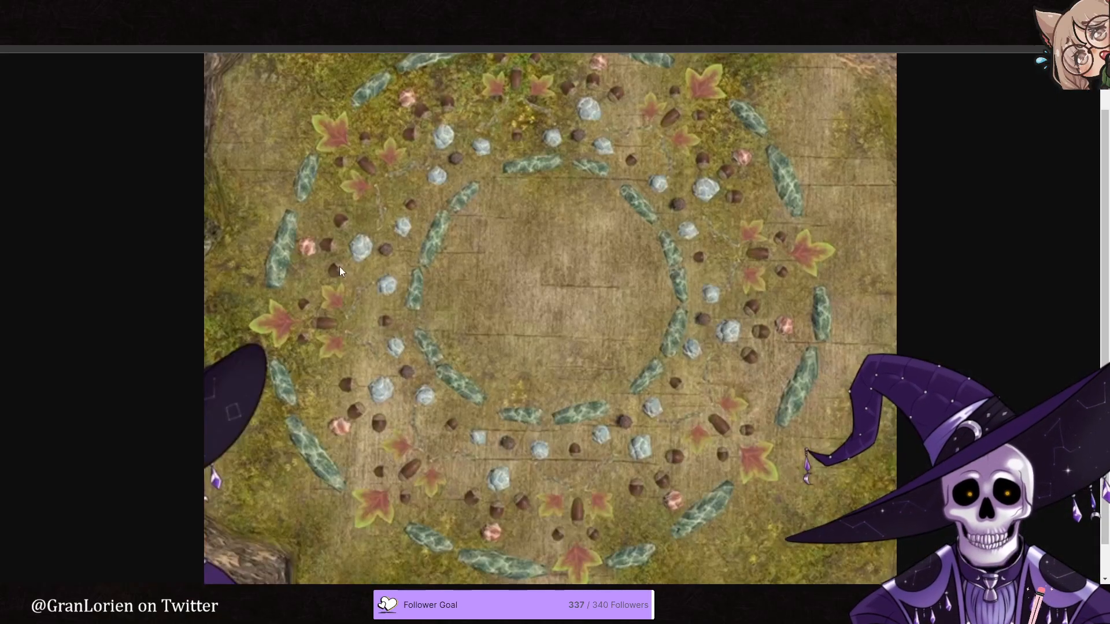
{"action": "key", "text": "ctrl+shift+Tab"}
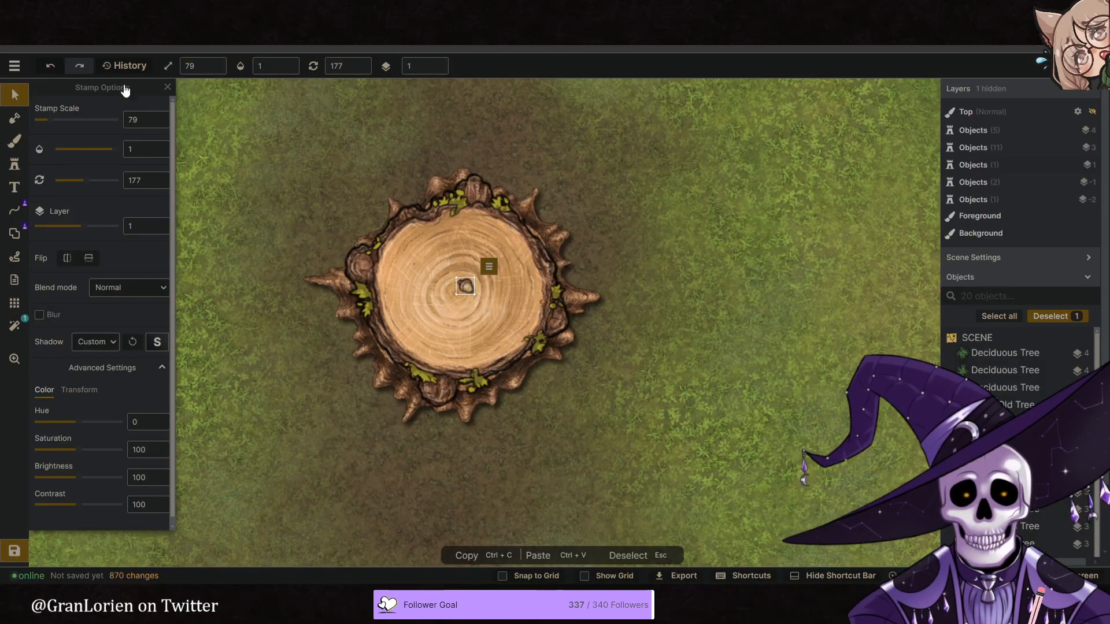
{"action": "left_click", "coordinate": [15, 166]}
{"action": "left_click", "coordinate": [85, 137]}
{"action": "type", "text": "leaf"}
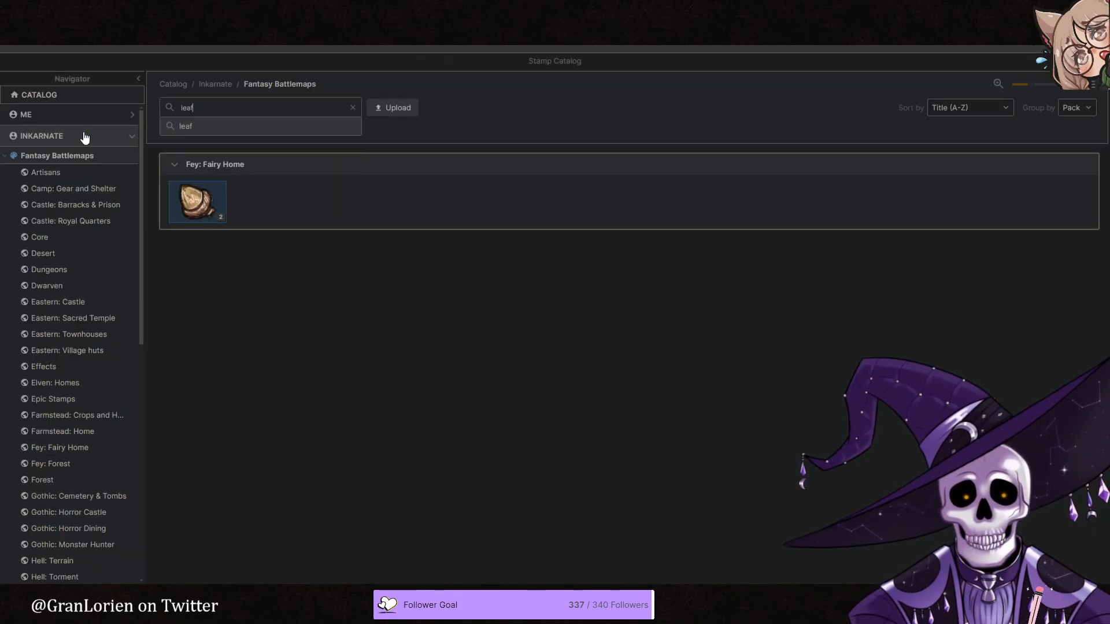
{"action": "key", "text": "Return"}
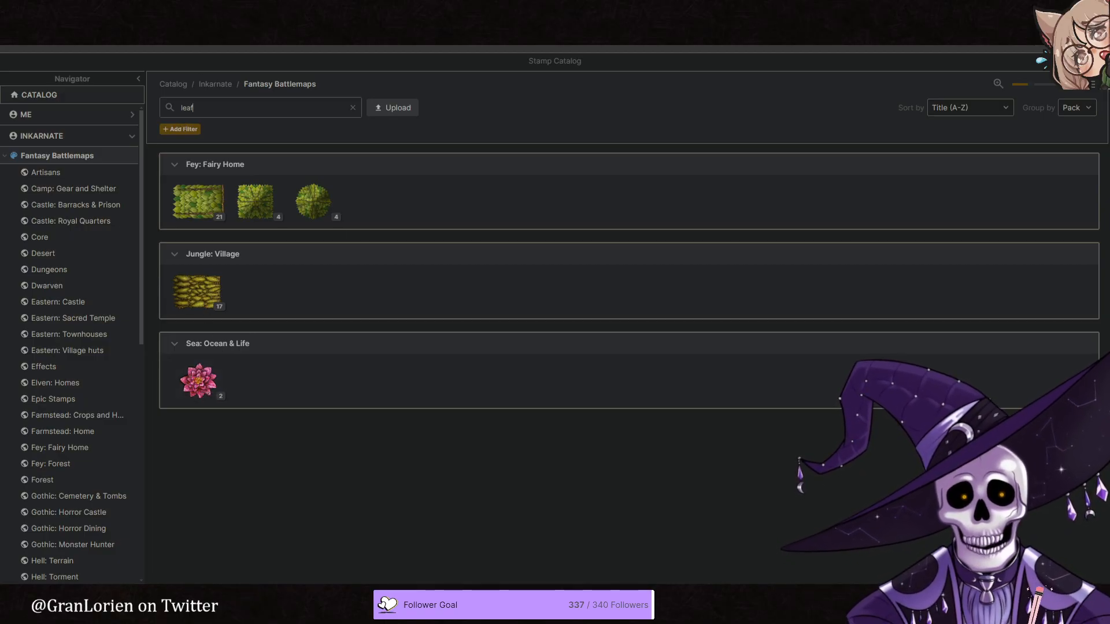
{"action": "key", "text": "ctrl+Tab"}
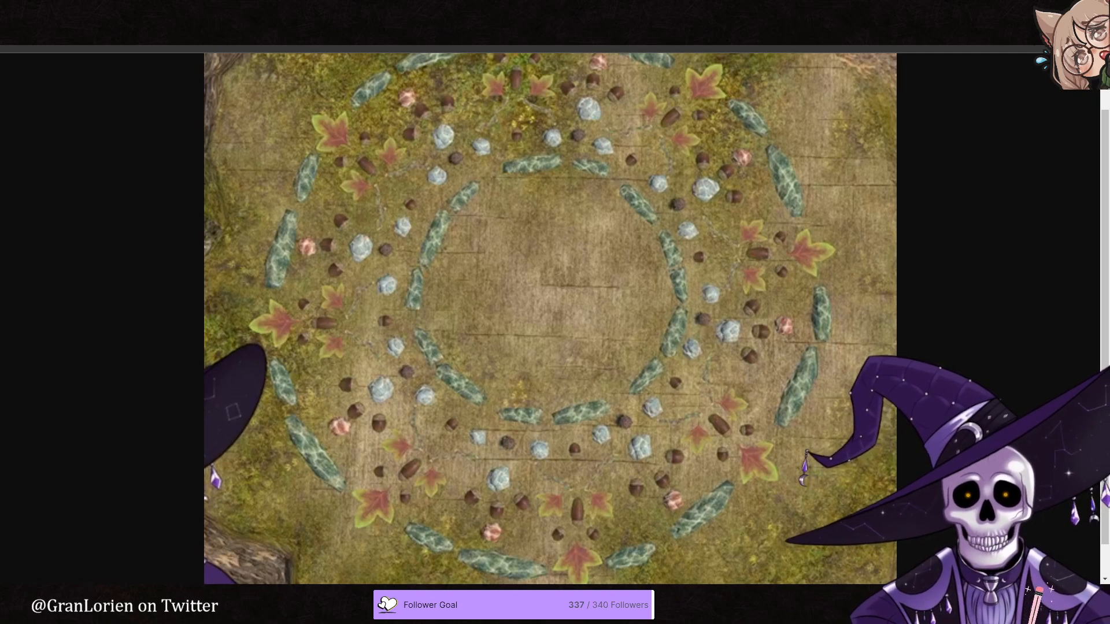
{"action": "key", "text": "ctrl+shift+Tab"}
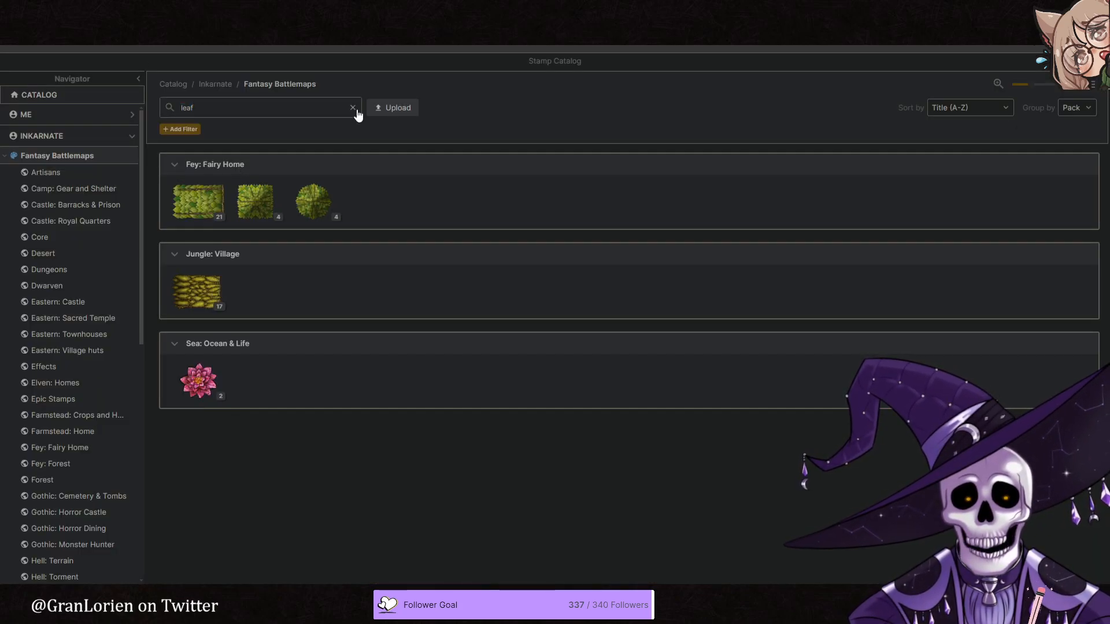
- Clear the catalog search and browse the Fantasy Battlemaps packs through Fey: Forest for stamps matching the reference ring
{"action": "left_click", "coordinate": [354, 109]}
{"action": "scroll", "coordinate": [401, 250], "scroll_direction": "down", "scroll_amount": 2}
{"action": "scroll", "coordinate": [403, 252], "scroll_direction": "down", "scroll_amount": 6}
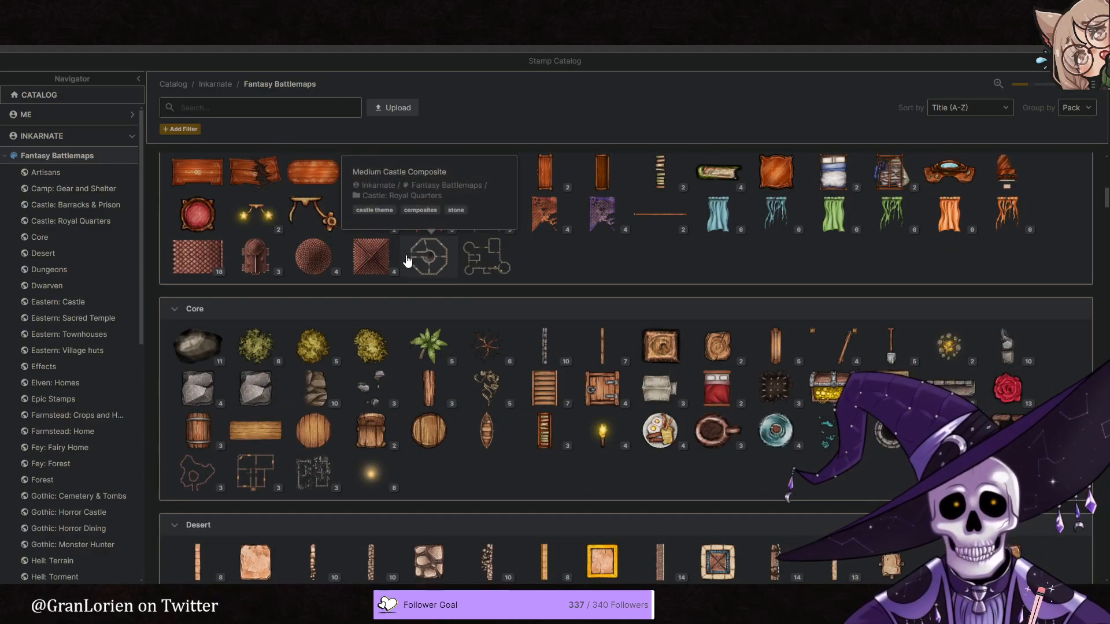
{"action": "scroll", "coordinate": [428, 269], "scroll_direction": "down", "scroll_amount": 3}
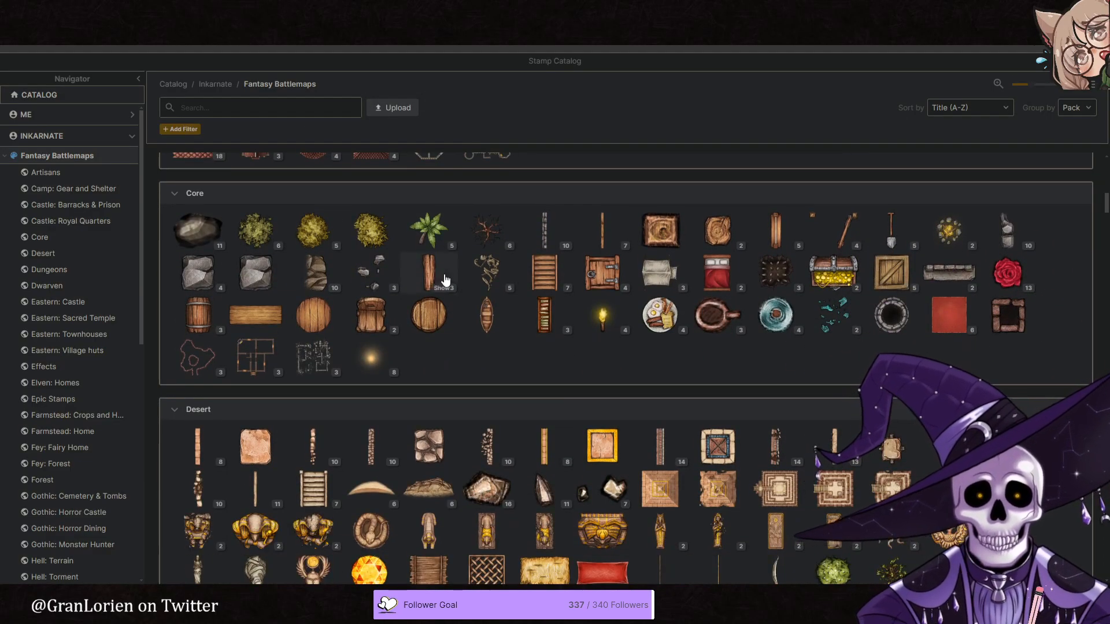
{"action": "scroll", "coordinate": [470, 280], "scroll_direction": "down", "scroll_amount": 3}
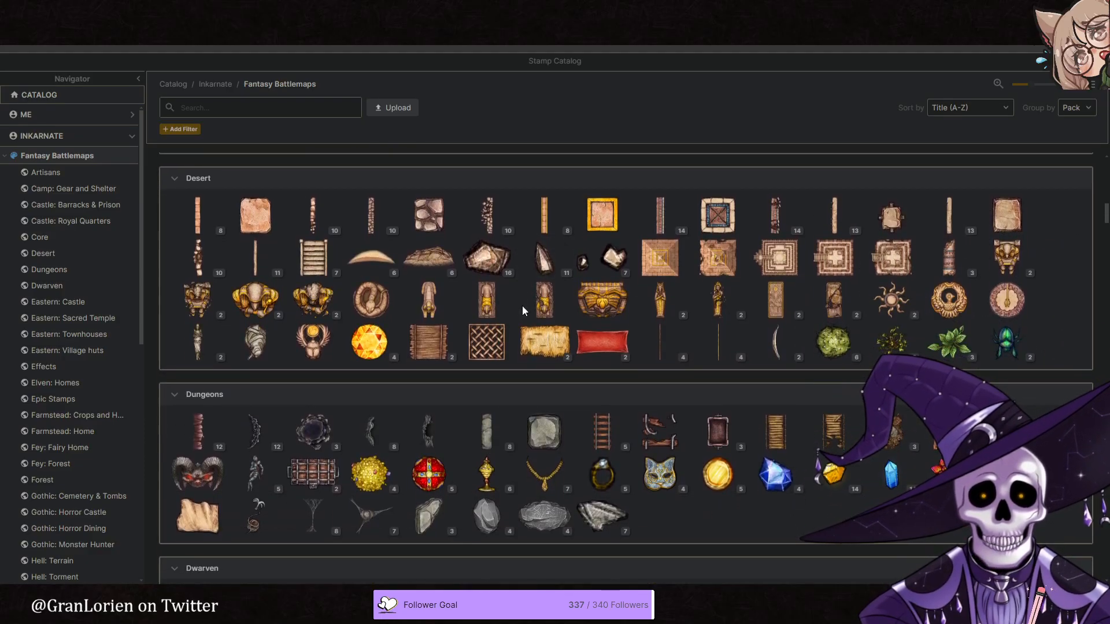
{"action": "scroll", "coordinate": [524, 308], "scroll_direction": "down", "scroll_amount": 2}
{"action": "scroll", "coordinate": [529, 309], "scroll_direction": "down", "scroll_amount": 9}
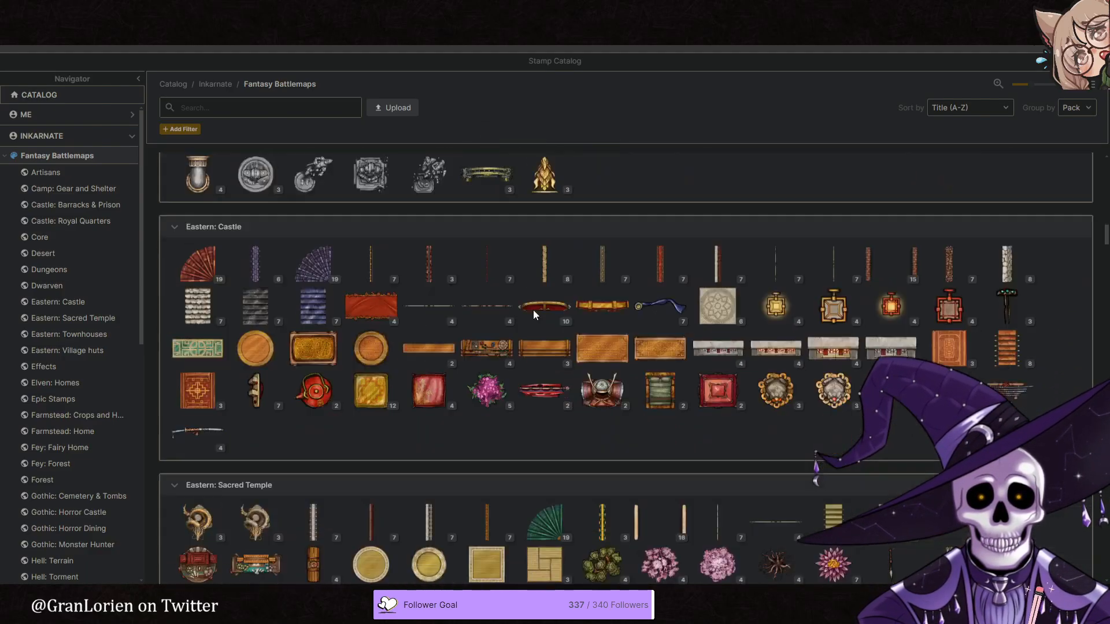
{"action": "scroll", "coordinate": [533, 309], "scroll_direction": "down", "scroll_amount": 1}
{"action": "scroll", "coordinate": [532, 310], "scroll_direction": "down", "scroll_amount": 1}
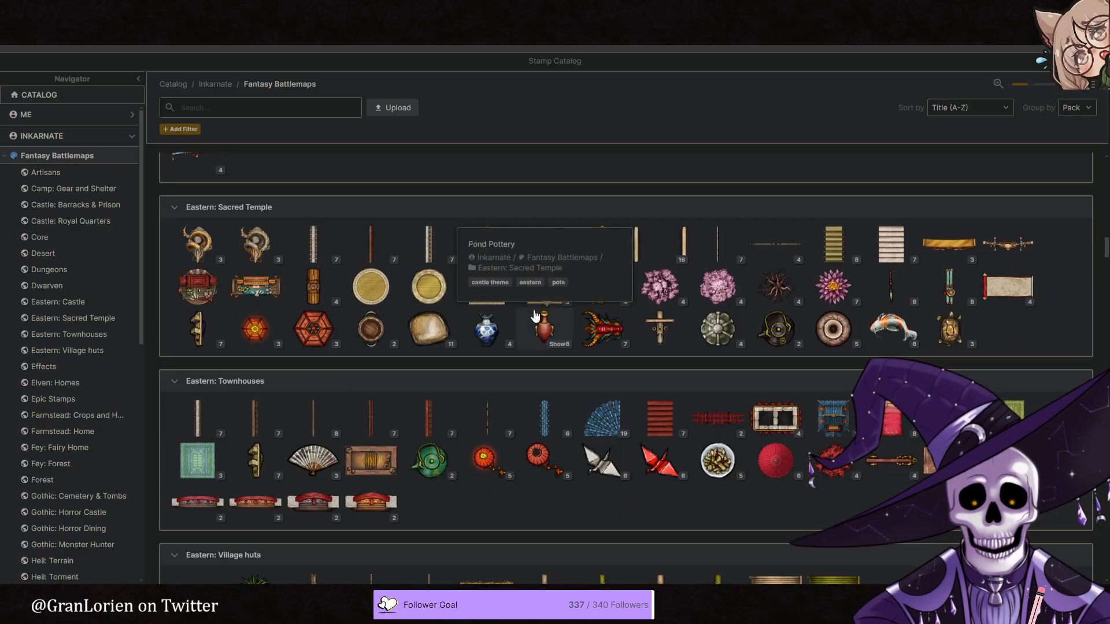
{"action": "scroll", "coordinate": [535, 315], "scroll_direction": "down", "scroll_amount": 2}
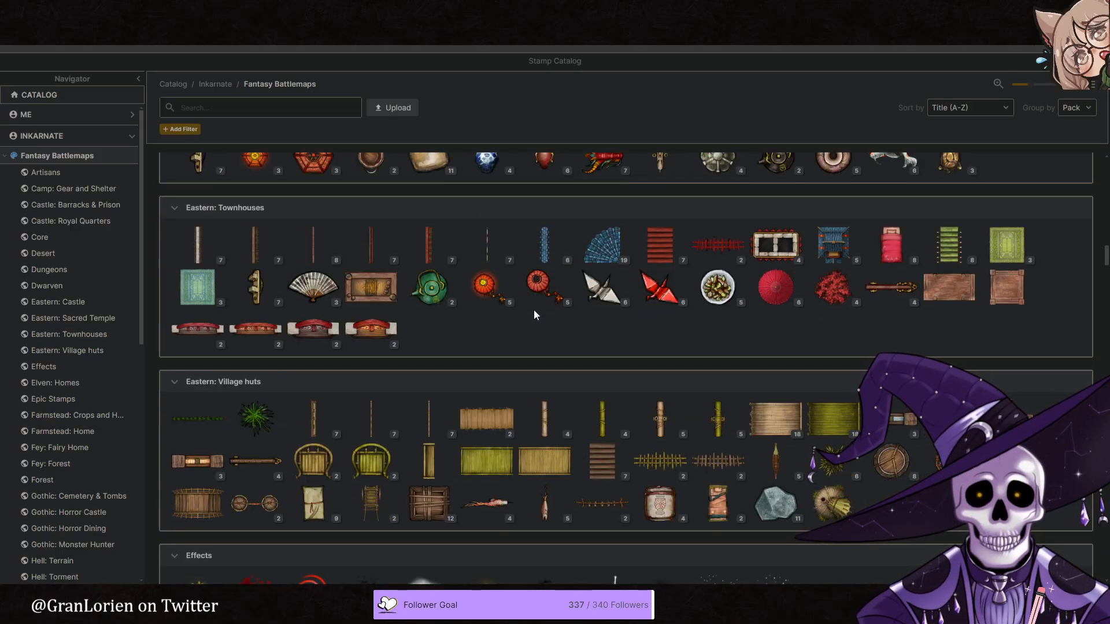
{"action": "scroll", "coordinate": [533, 310], "scroll_direction": "down", "scroll_amount": 1}
{"action": "scroll", "coordinate": [535, 315], "scroll_direction": "down", "scroll_amount": 1}
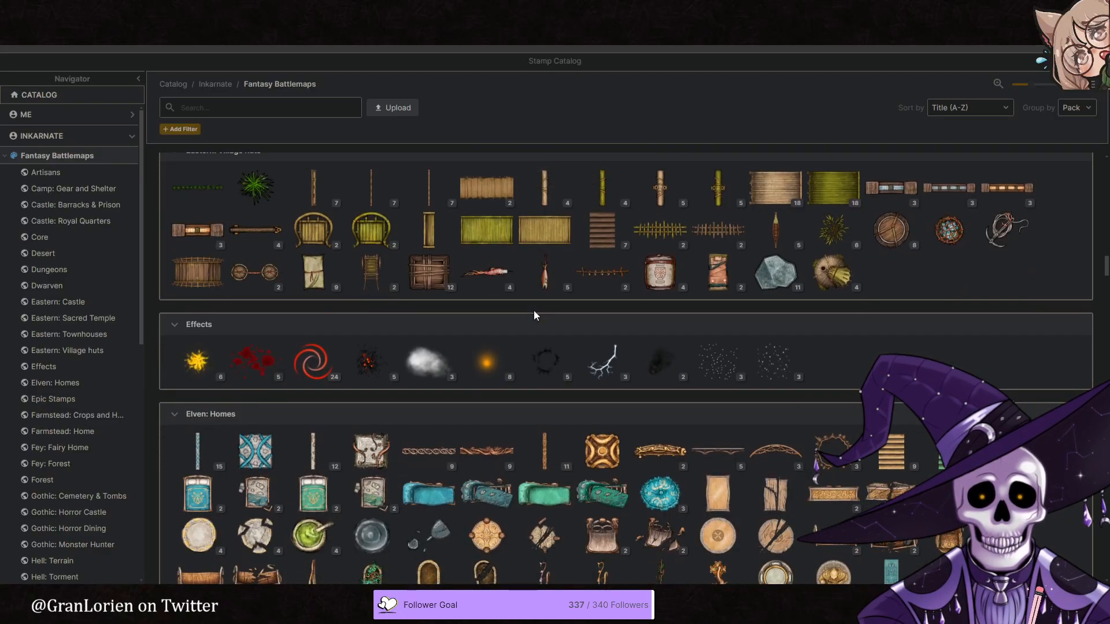
{"action": "scroll", "coordinate": [533, 312], "scroll_direction": "down", "scroll_amount": 1}
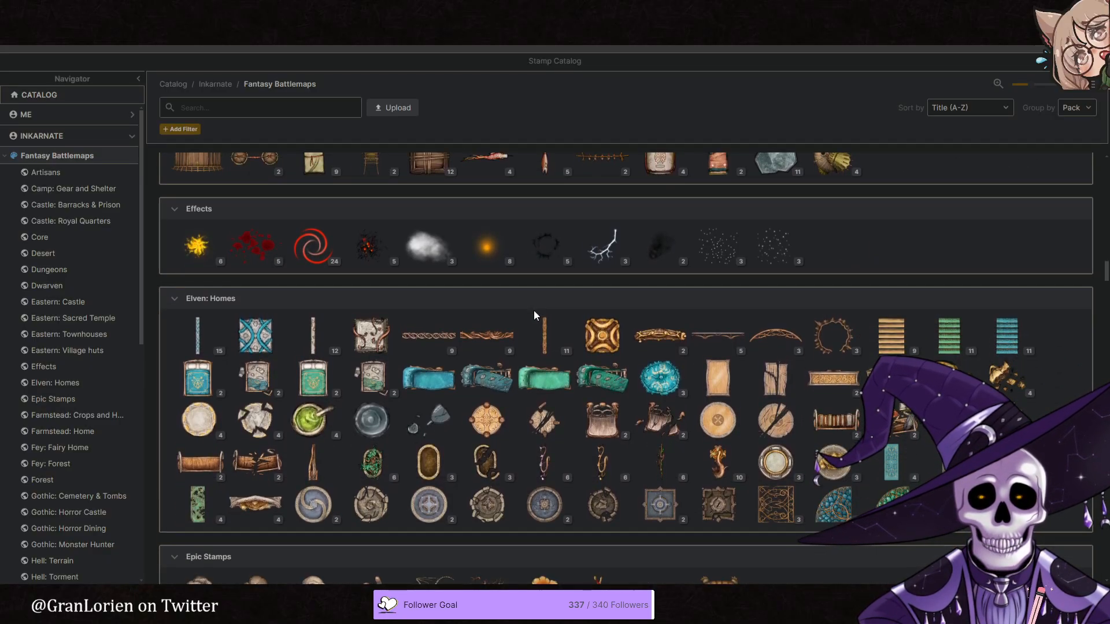
{"action": "scroll", "coordinate": [532, 310], "scroll_direction": "down", "scroll_amount": 1}
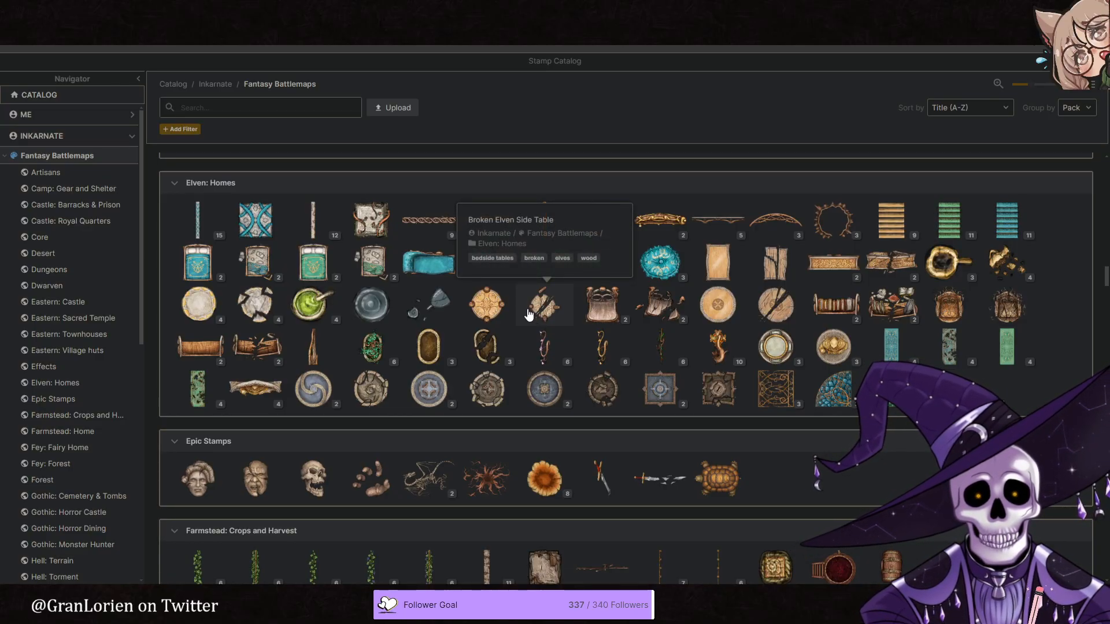
{"action": "scroll", "coordinate": [528, 311], "scroll_direction": "down", "scroll_amount": 3}
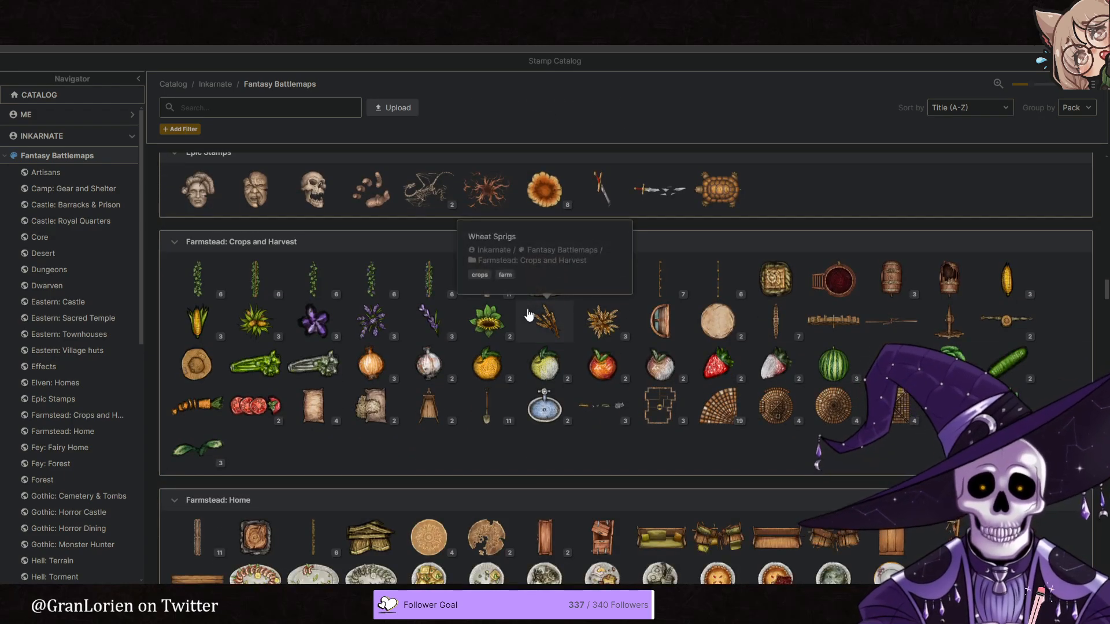
{"action": "scroll", "coordinate": [528, 311], "scroll_direction": "down", "scroll_amount": 1}
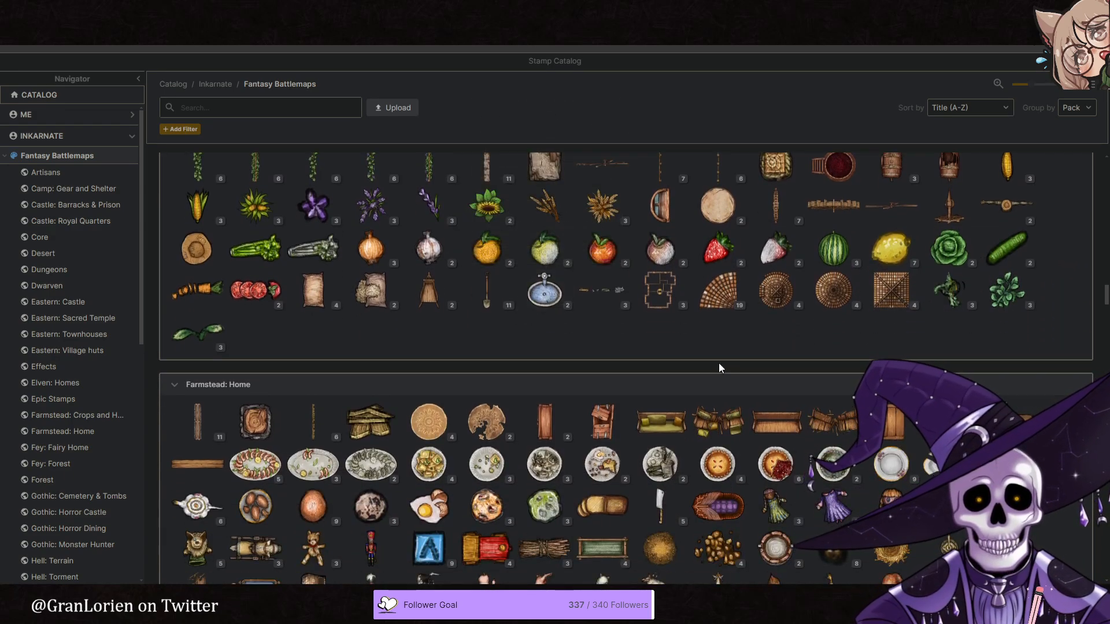
{"action": "scroll", "coordinate": [806, 369], "scroll_direction": "down", "scroll_amount": 1}
{"action": "scroll", "coordinate": [808, 369], "scroll_direction": "down", "scroll_amount": 3}
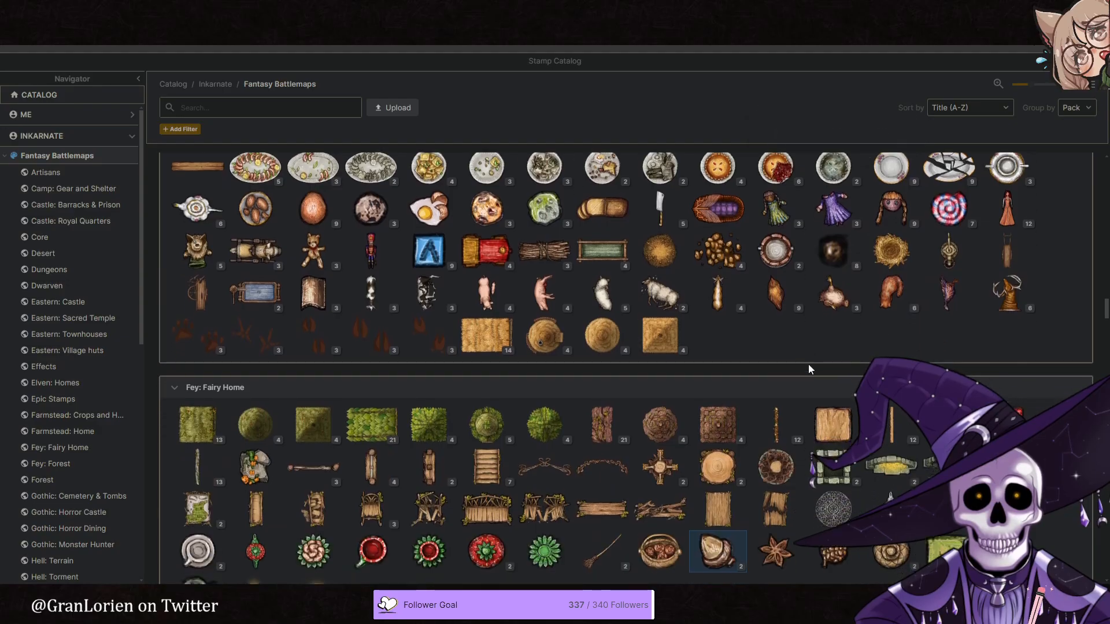
{"action": "scroll", "coordinate": [809, 369], "scroll_direction": "down", "scroll_amount": 2}
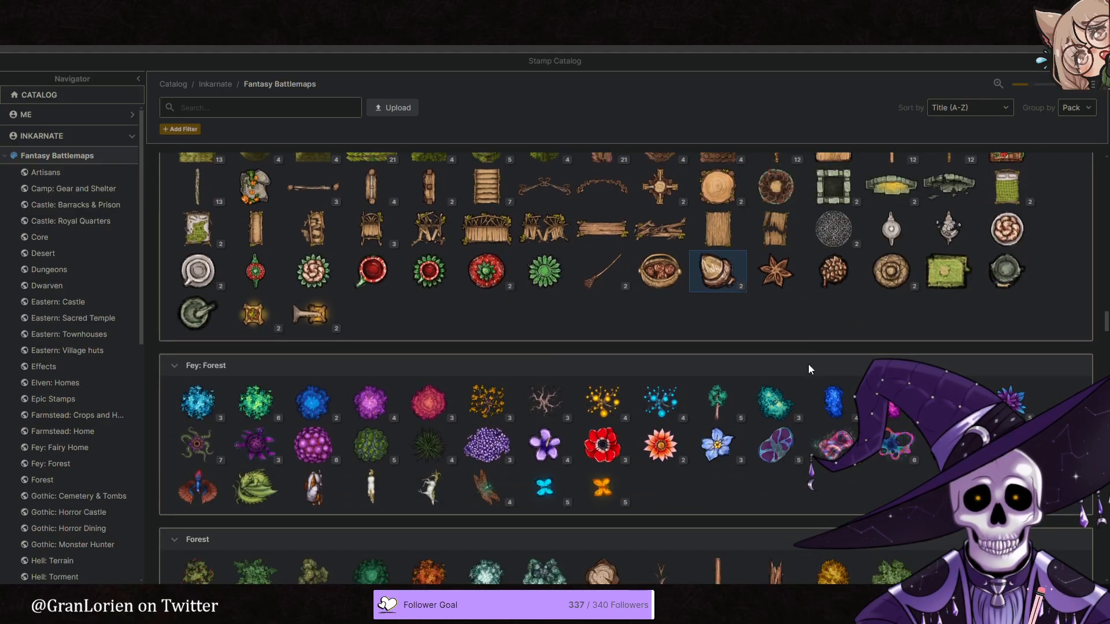
{"action": "scroll", "coordinate": [809, 369], "scroll_direction": "up", "scroll_amount": 1}
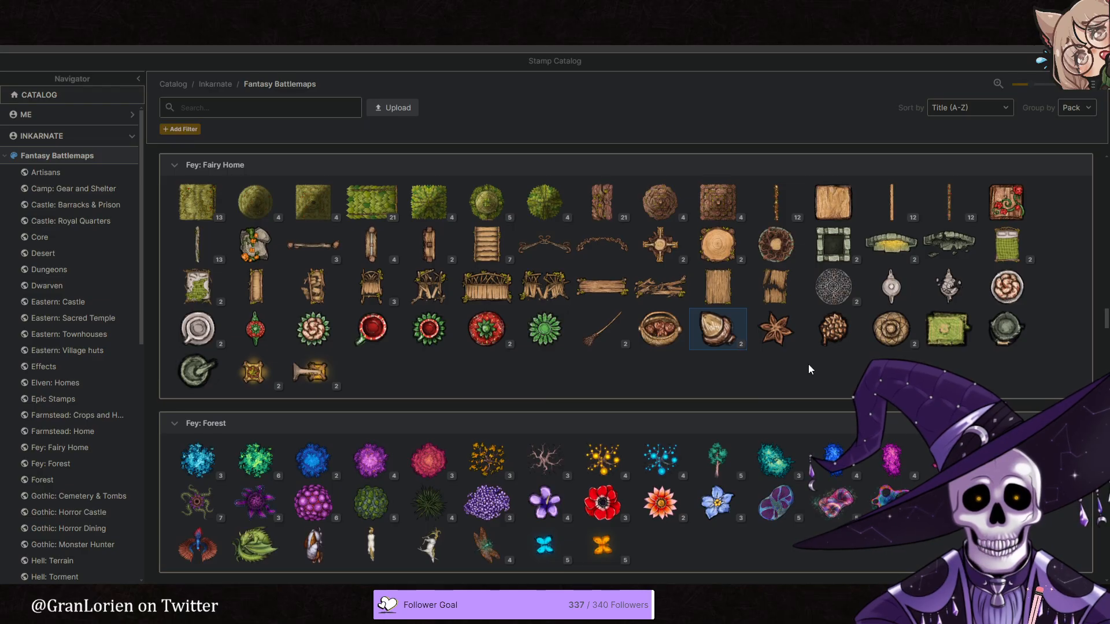
- Place the star-shaped anise stamp from the Fey: Fairy Home pack on the stump, just north of the acorn, at scale 79
{"action": "left_click", "coordinate": [891, 328]}
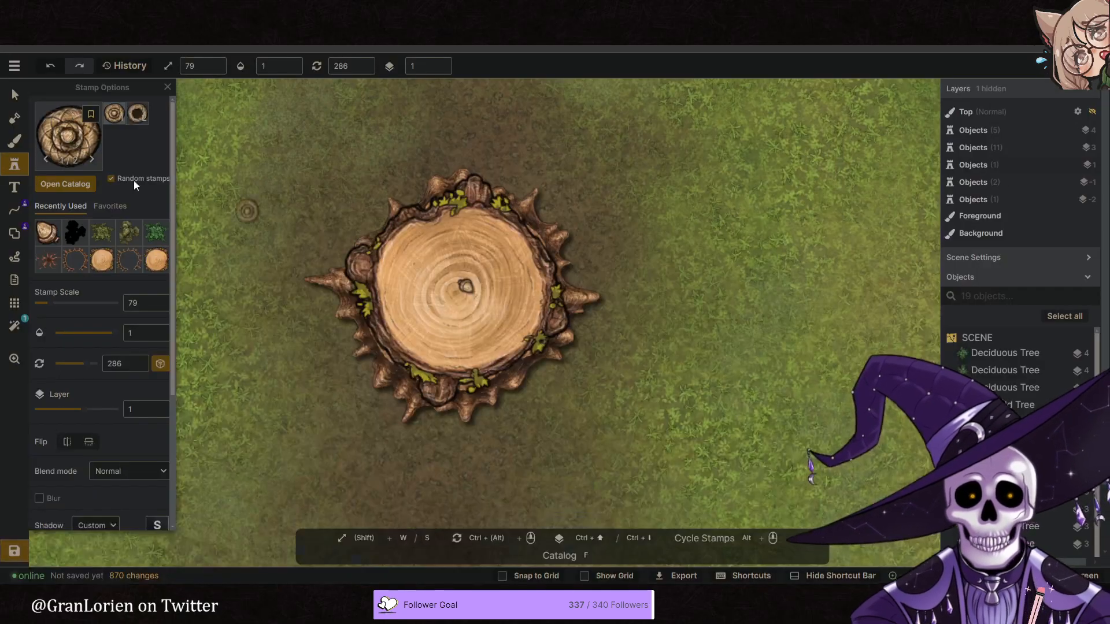
{"action": "key", "text": "f"}
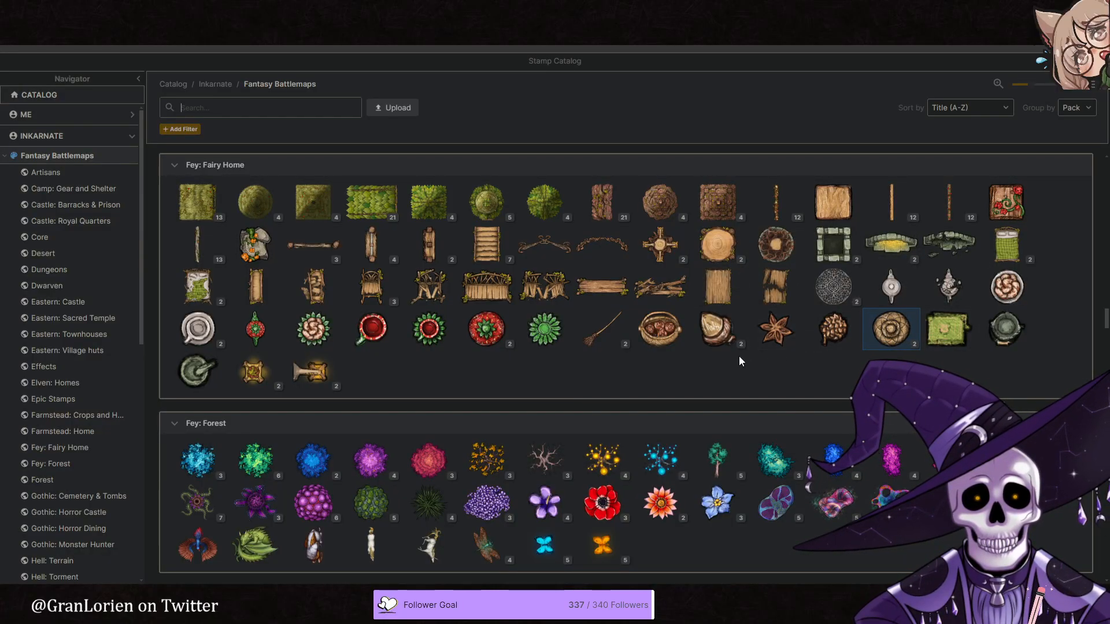
{"action": "left_click", "coordinate": [782, 340]}
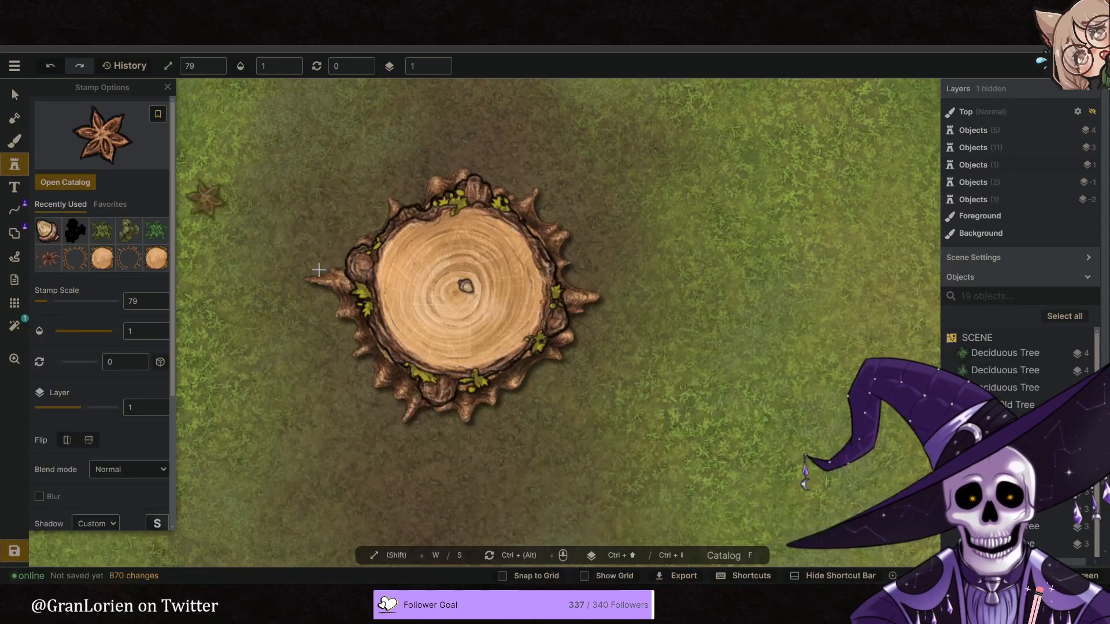
{"action": "left_click", "coordinate": [340, 11]}
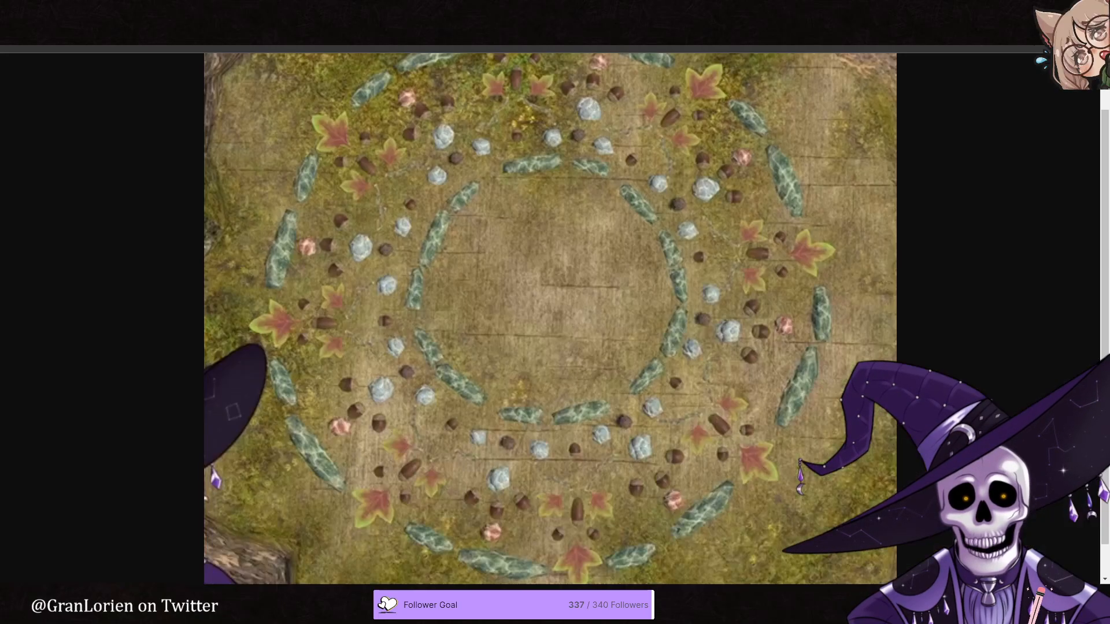
{"action": "left_click", "coordinate": [337, 11]}
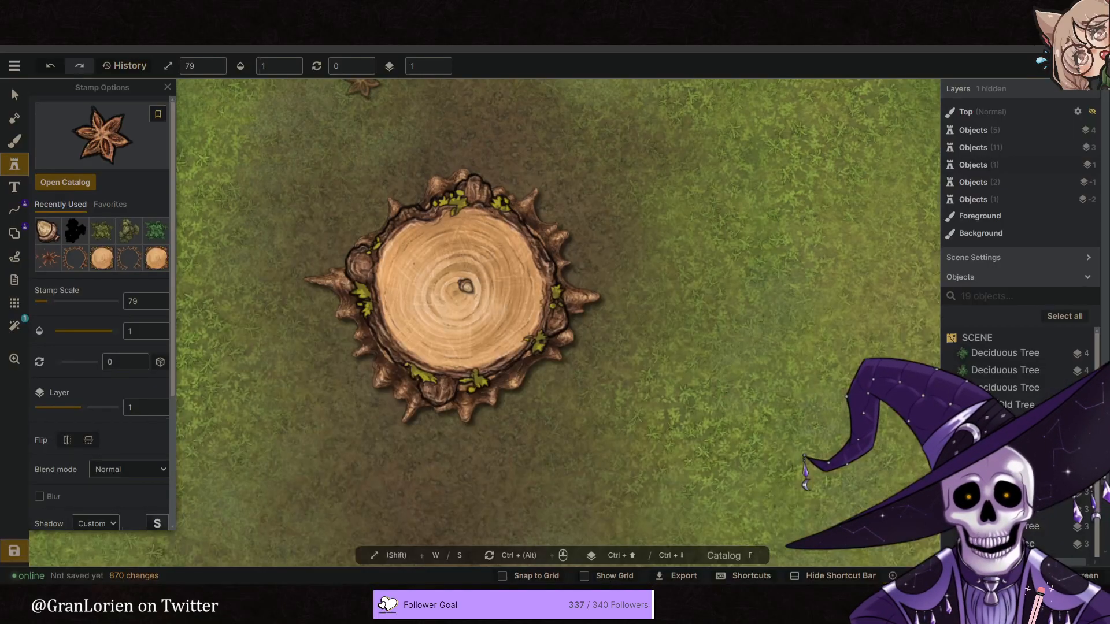
{"action": "left_click", "coordinate": [474, 243]}
- Stamp a Fallen Birch Tree from the Fey: Forest pack southwest of the stump
{"action": "left_click", "coordinate": [84, 144]}
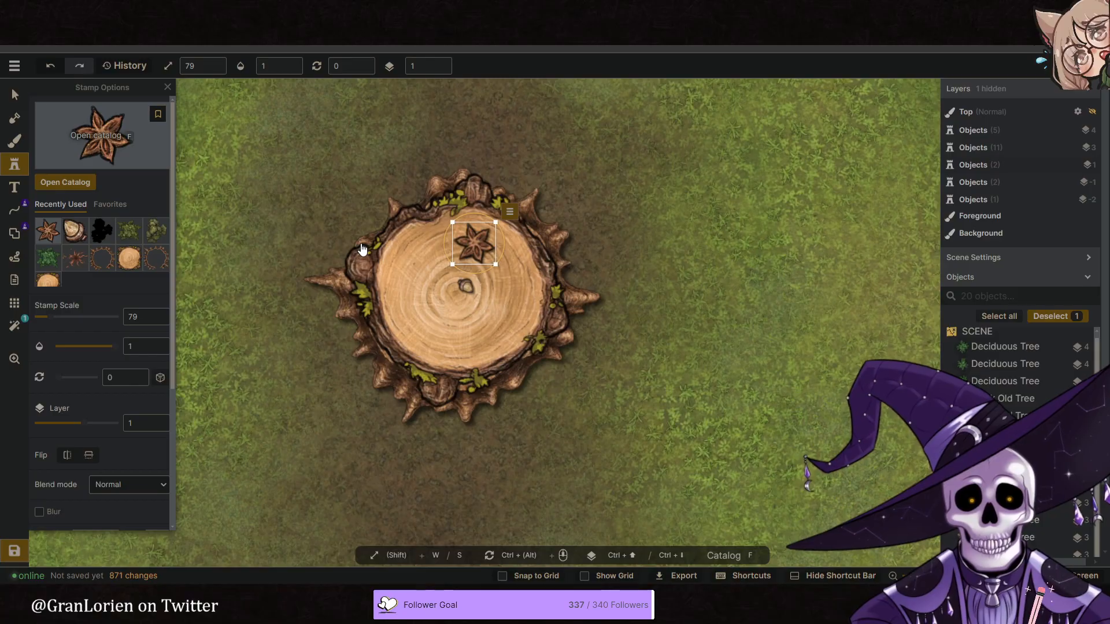
{"action": "scroll", "coordinate": [630, 368], "scroll_direction": "down", "scroll_amount": 5}
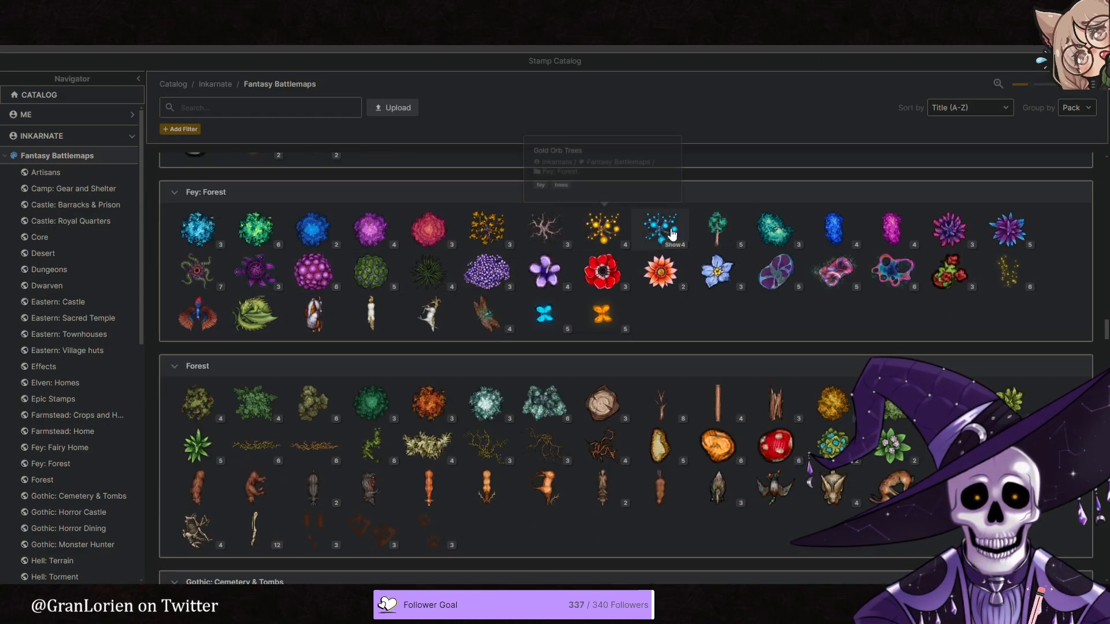
{"action": "left_click", "coordinate": [716, 230]}
{"action": "scroll", "coordinate": [445, 110], "scroll_direction": "down", "scroll_amount": 6}
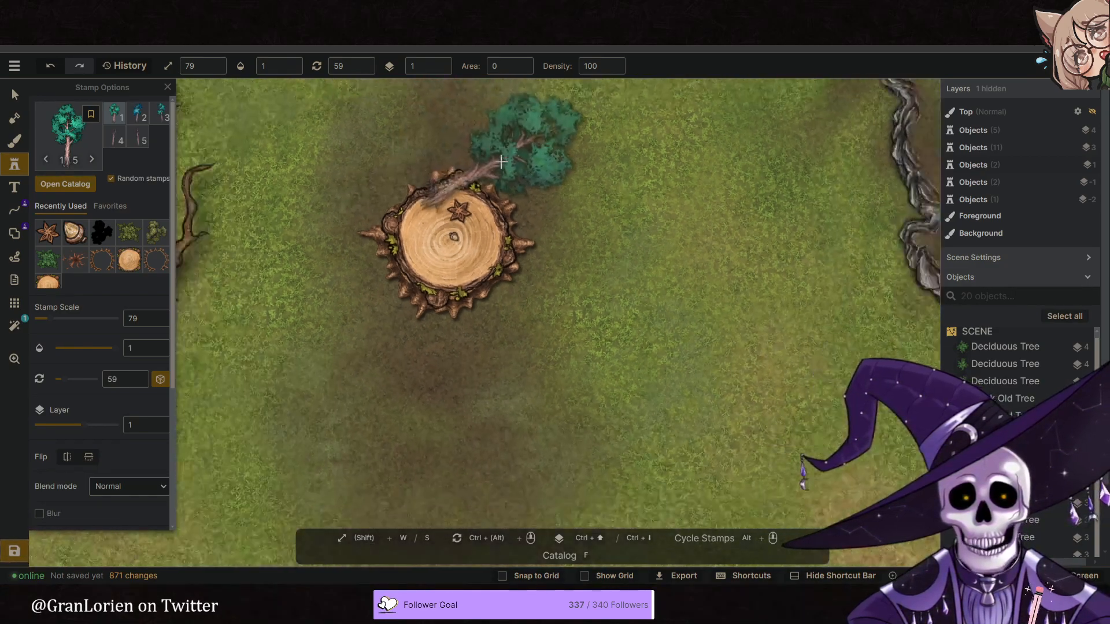
{"action": "left_click", "coordinate": [373, 279]}
- Enlarge the fallen birch tree to scale 398 and rotate it to 134 so its crown covers the map's southwest area
{"action": "left_click", "coordinate": [15, 94]}
{"action": "left_click", "coordinate": [379, 275]}
{"action": "left_click_drag", "start_coordinate": [426, 328], "coordinate": [472, 299]}
{"action": "left_click_drag", "start_coordinate": [706, 155], "coordinate": [543, 484]}
{"action": "left_click_drag", "start_coordinate": [463, 373], "coordinate": [389, 366]}
{"action": "middle_click_drag", "start_coordinate": [356, 359], "coordinate": [435, 374]}
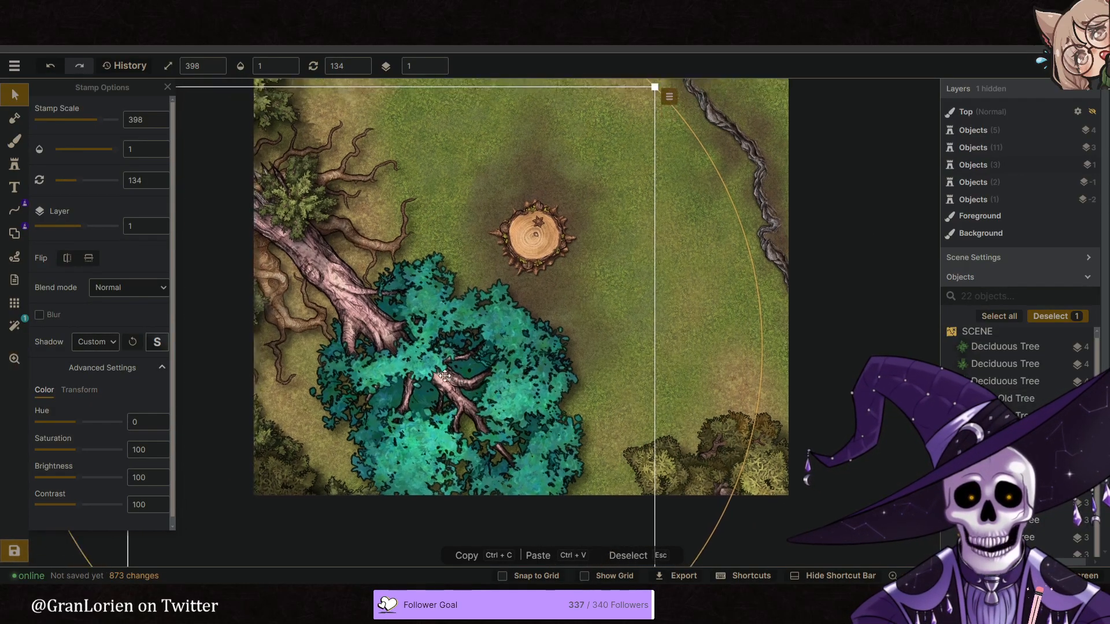
- Turn the birch into a ground shadow with brightness 0, opacity 0.27 and layer 5, and shift it farther southwest
{"action": "left_click_drag", "start_coordinate": [81, 487], "coordinate": [26, 459]}
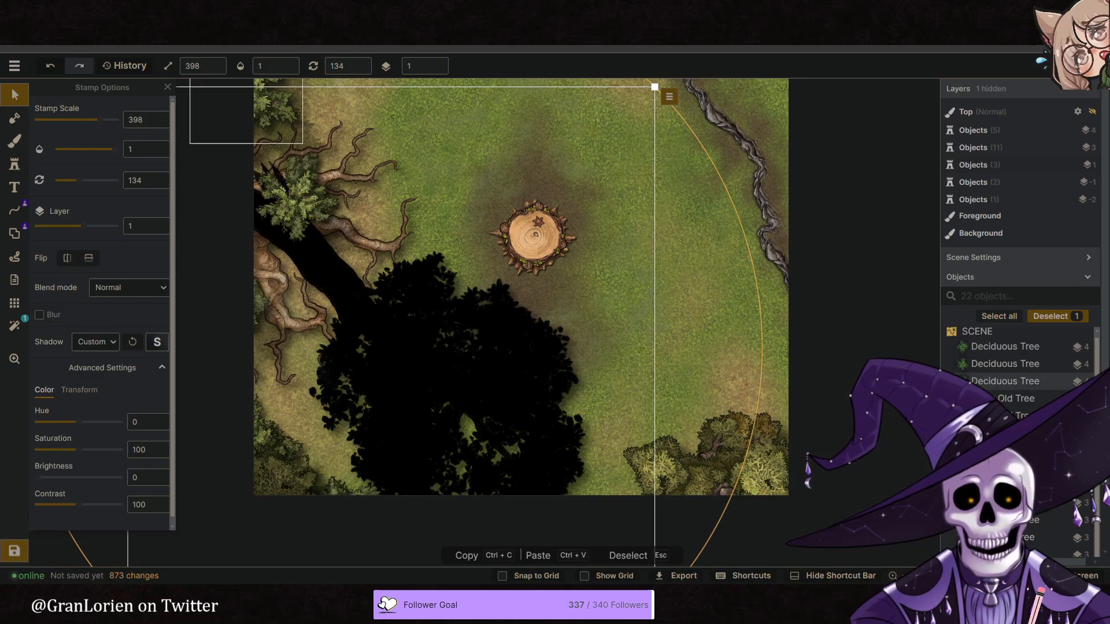
{"action": "left_click", "coordinate": [262, 67]}
{"action": "left_click", "coordinate": [234, 104]}
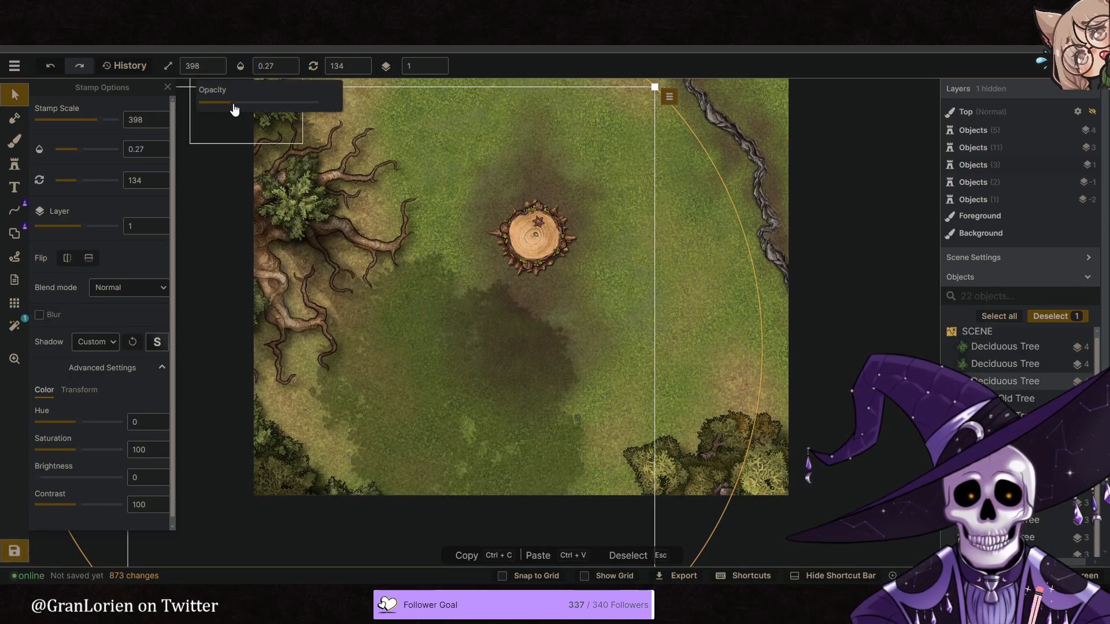
{"action": "left_click", "coordinate": [440, 62]}
{"action": "left_click", "coordinate": [441, 63]}
{"action": "left_click", "coordinate": [441, 63]}
{"action": "left_click", "coordinate": [440, 62]}
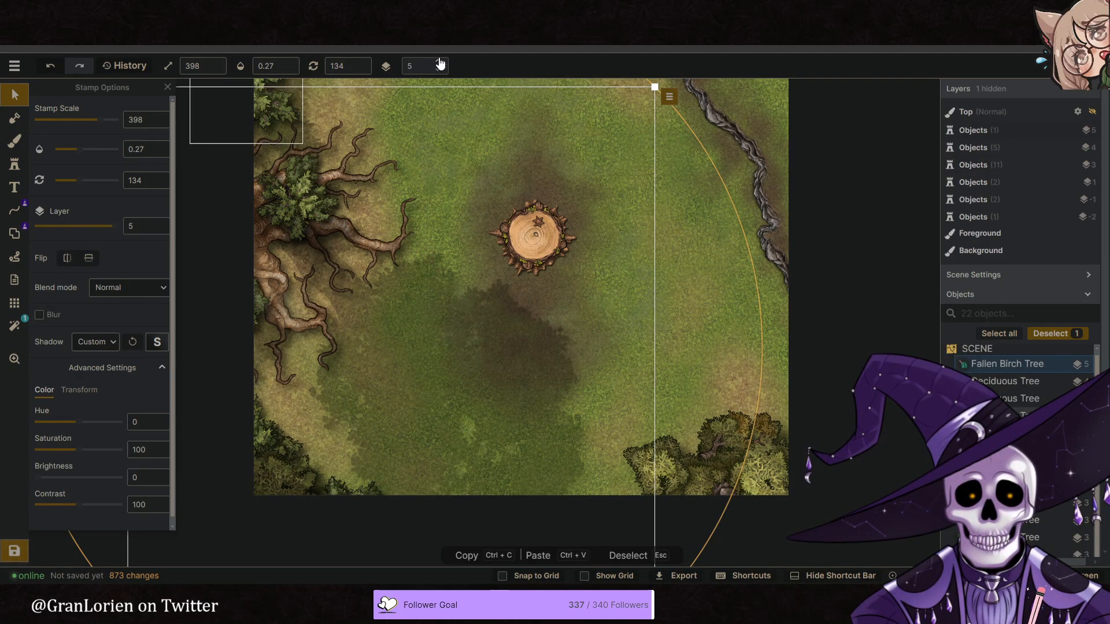
{"action": "left_click_drag", "start_coordinate": [446, 335], "coordinate": [397, 379]}
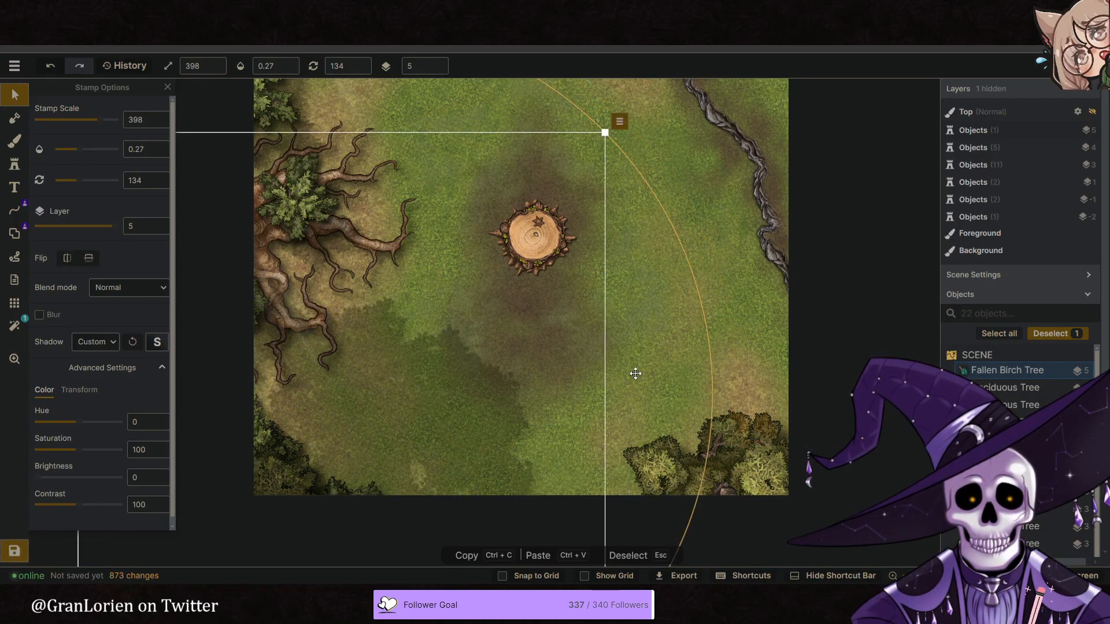
{"action": "key", "text": "Escape"}
{"action": "scroll", "coordinate": [627, 362], "scroll_direction": "down", "scroll_amount": 5}
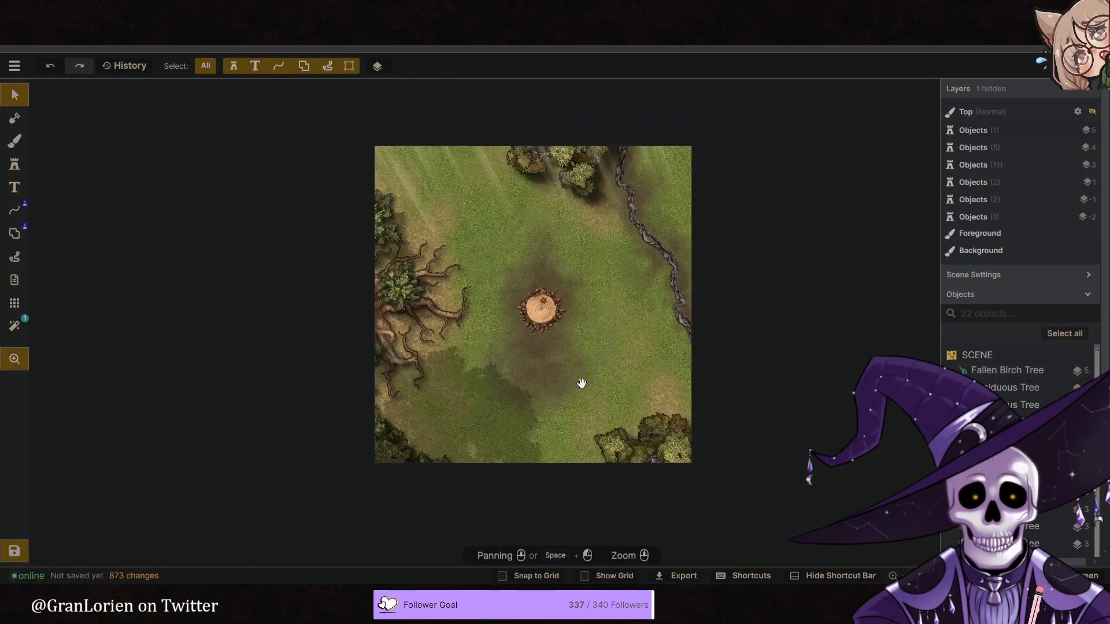
- Shift the southwest birch shadow slightly northwest and rotate it to 148
{"action": "left_click_drag", "start_coordinate": [471, 422], "coordinate": [458, 386]}
{"action": "left_click_drag", "start_coordinate": [616, 412], "coordinate": [607, 448]}
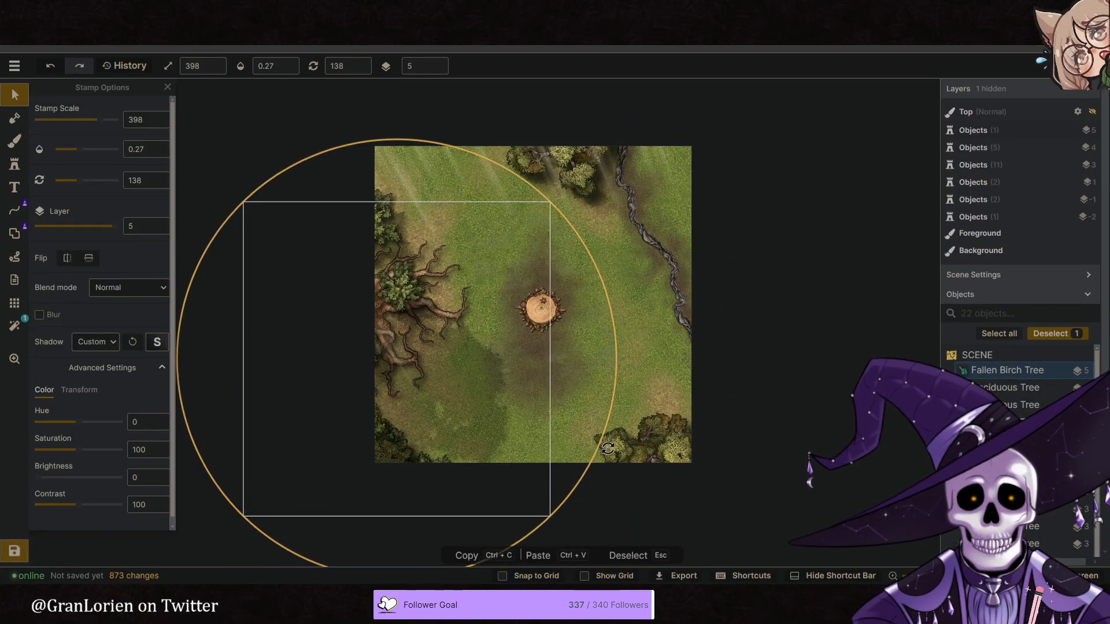
{"action": "key", "text": "Escape"}
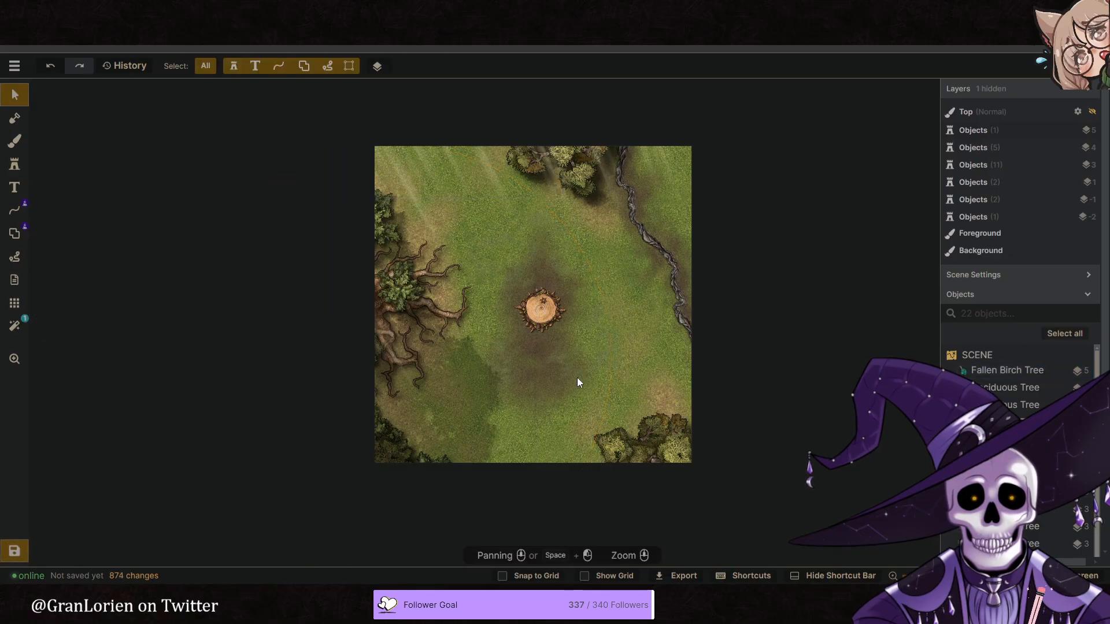
- Duplicate the southwest birch shadow and move the copy over the map's northern edge, west of the treetops
{"action": "right_click", "coordinate": [433, 396]}
{"action": "left_click", "coordinate": [583, 242]}
{"action": "left_click_drag", "start_coordinate": [504, 415], "coordinate": [472, 153]}
{"action": "mouse_move", "coordinate": [543, 179]}
{"action": "left_mouse_down"}
{"action": "mouse_move", "coordinate": [501, 172]}
{"action": "mouse_move", "coordinate": [530, 182]}
{"action": "left_mouse_up"}
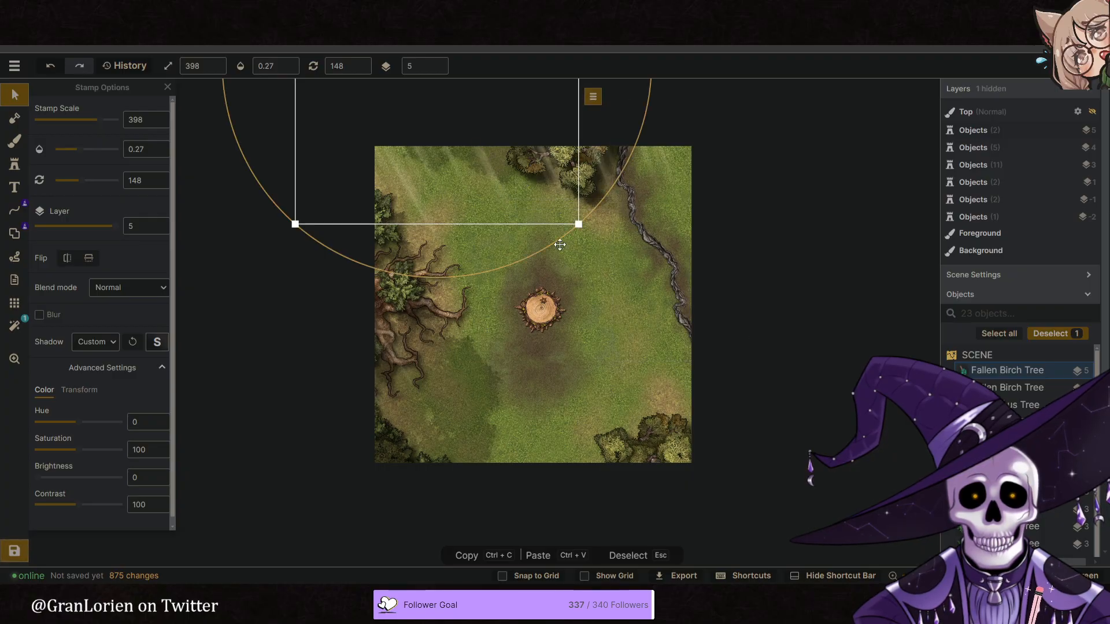
{"action": "left_click", "coordinate": [630, 352]}
{"action": "left_click", "coordinate": [592, 385]}
- Reposition the southwest birch shadow beneath the large roots at rotation 147 and set its opacity to 0.45
{"action": "scroll", "coordinate": [593, 385], "scroll_direction": "up", "scroll_amount": 4}
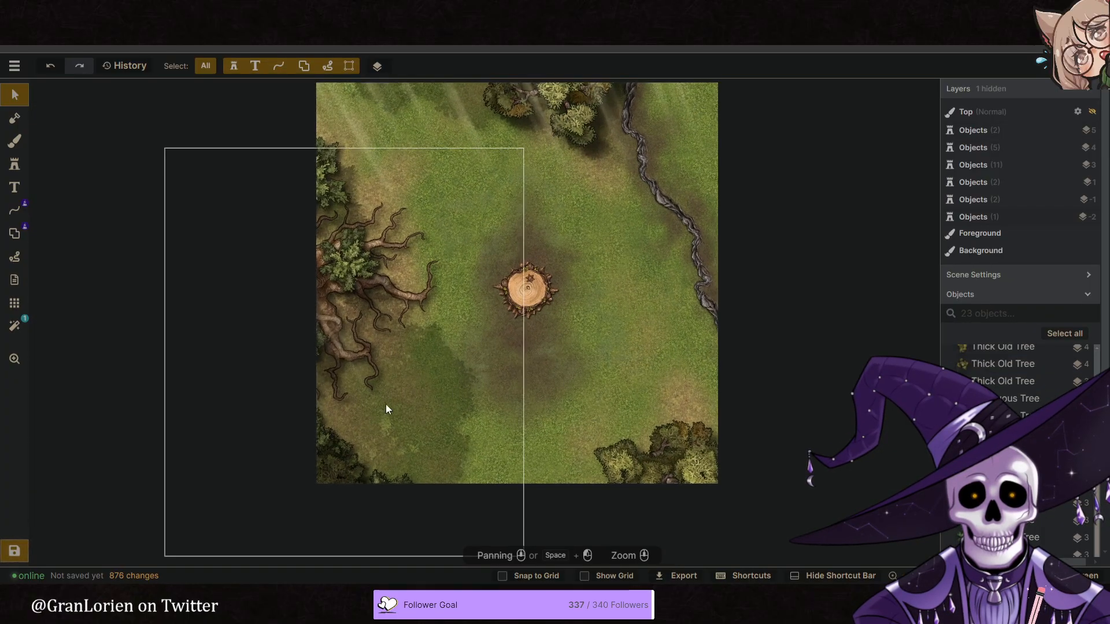
{"action": "left_click", "coordinate": [386, 409]}
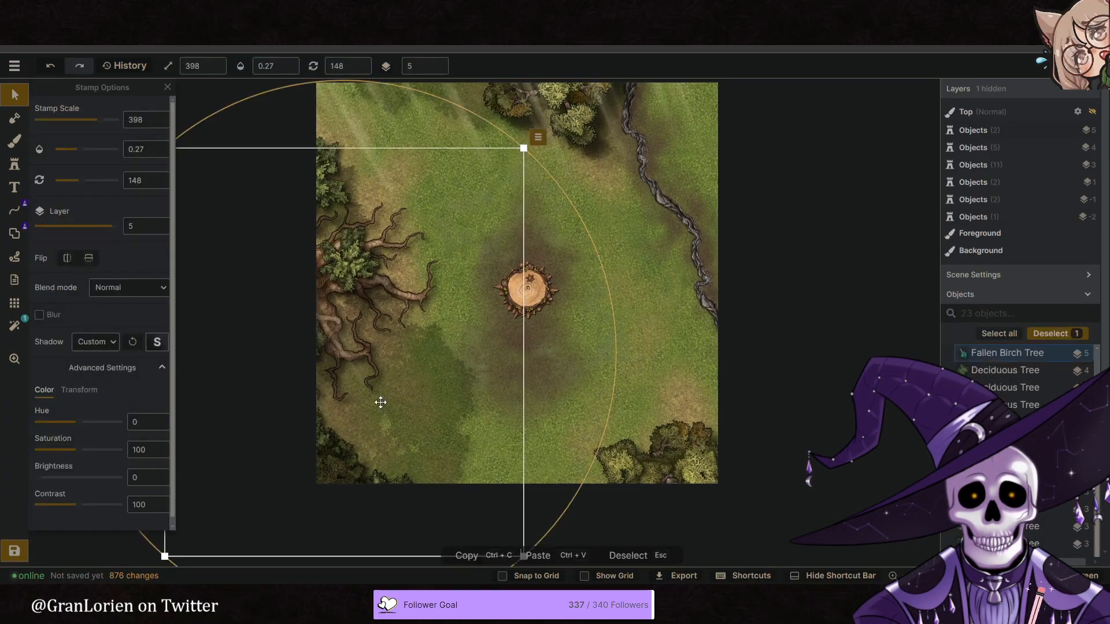
{"action": "left_click", "coordinate": [291, 61]}
{"action": "mouse_move", "coordinate": [463, 391]}
{"action": "left_mouse_down"}
{"action": "mouse_move", "coordinate": [435, 384]}
{"action": "mouse_move", "coordinate": [426, 394]}
{"action": "mouse_move", "coordinate": [451, 399]}
{"action": "left_mouse_up"}
{"action": "mouse_move", "coordinate": [602, 401]}
{"action": "left_mouse_down"}
{"action": "mouse_move", "coordinate": [582, 455]}
{"action": "mouse_move", "coordinate": [589, 416]}
{"action": "left_mouse_up"}
{"action": "left_click_drag", "start_coordinate": [345, 418], "coordinate": [382, 429]}
{"action": "left_click_drag", "start_coordinate": [625, 400], "coordinate": [625, 381]}
{"action": "left_click_drag", "start_coordinate": [397, 421], "coordinate": [412, 477]}
{"action": "left_click_drag", "start_coordinate": [396, 389], "coordinate": [354, 355]}
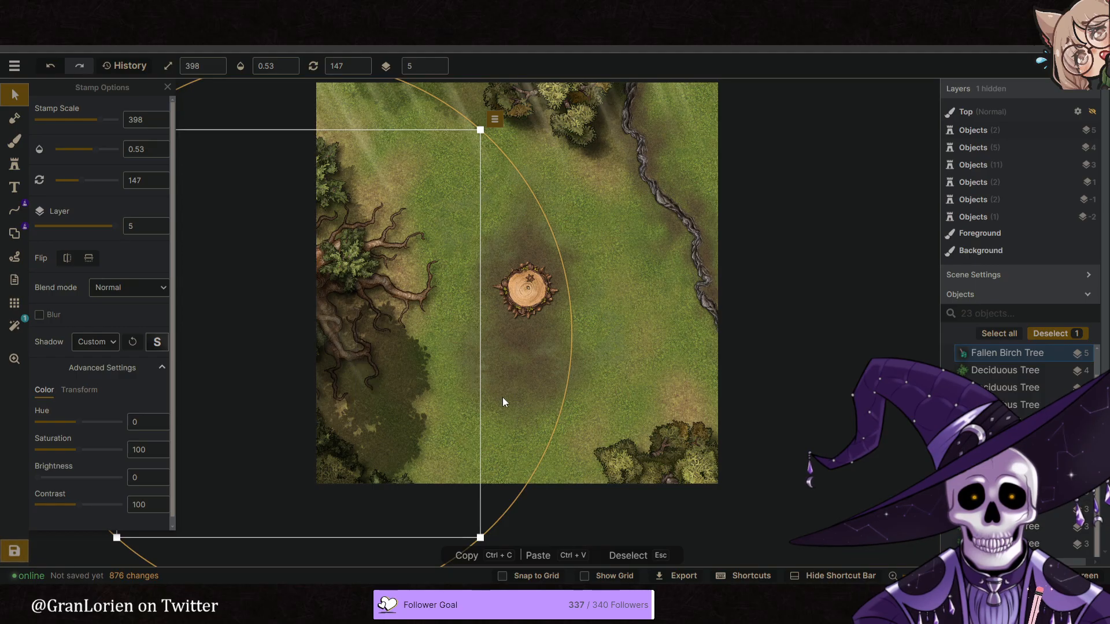
{"action": "left_click", "coordinate": [288, 70]}
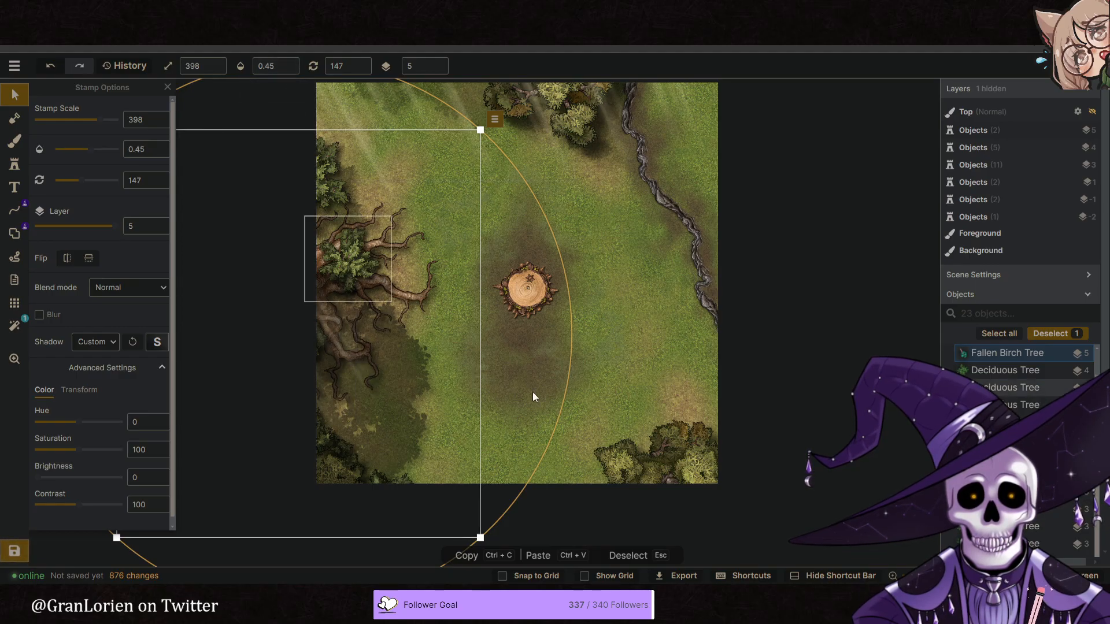
{"action": "left_click", "coordinate": [538, 393]}
{"action": "right_click_drag", "start_coordinate": [555, 394], "coordinate": [522, 414]}
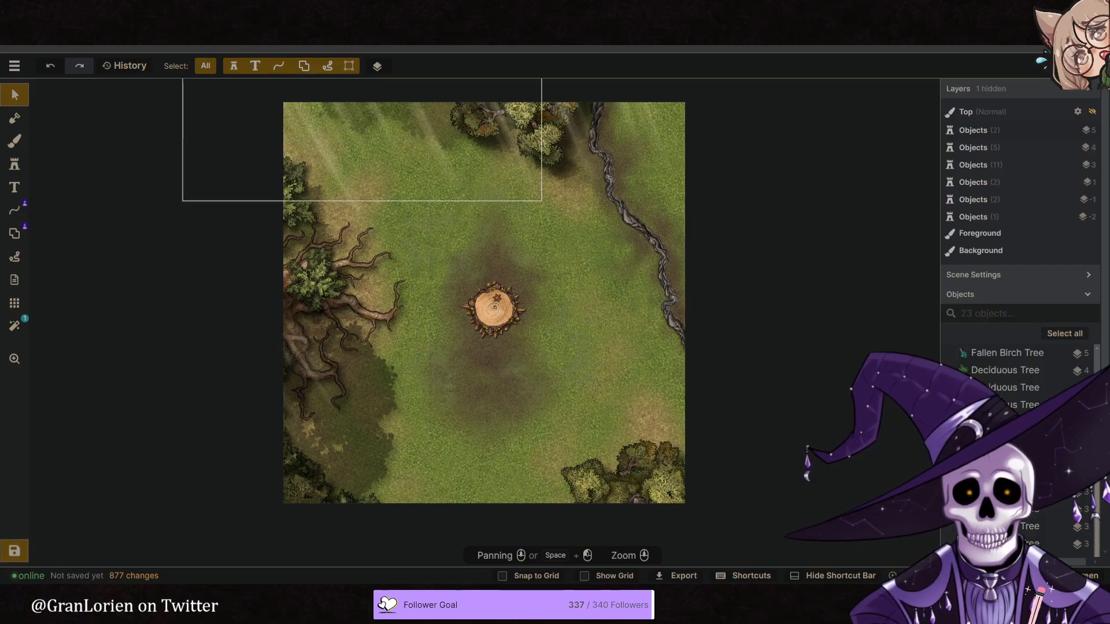
- Check the reference image of the stone and acorn ring and search the Fantasy Battlemaps stamps for stone
{"action": "left_click", "coordinate": [370, 11]}
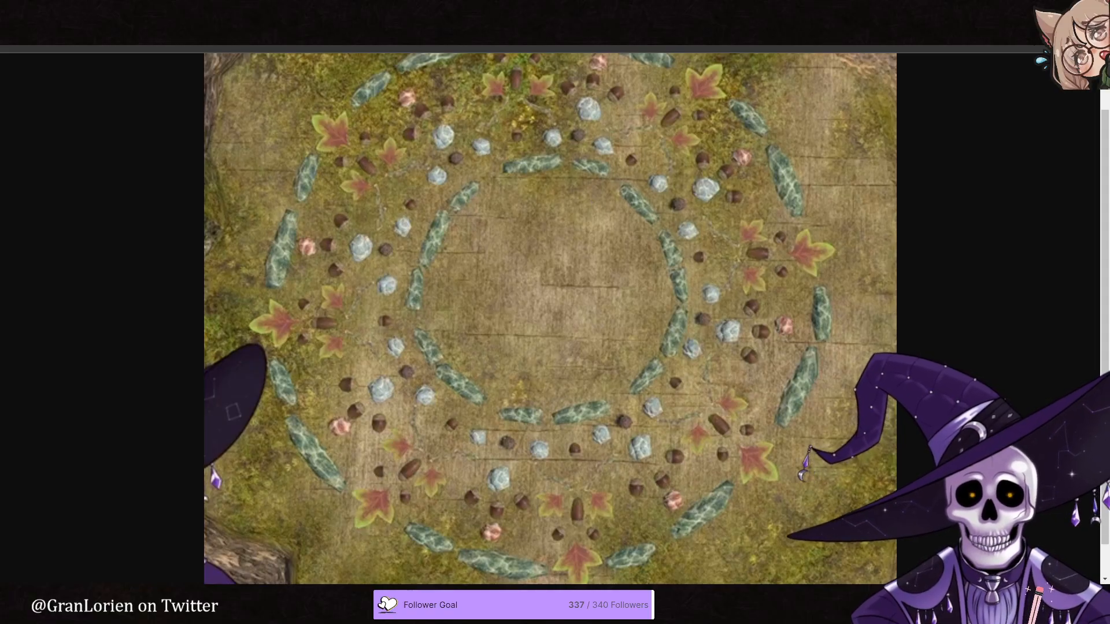
{"action": "left_click", "coordinate": [243, 10]}
{"action": "left_click", "coordinate": [173, 11]}
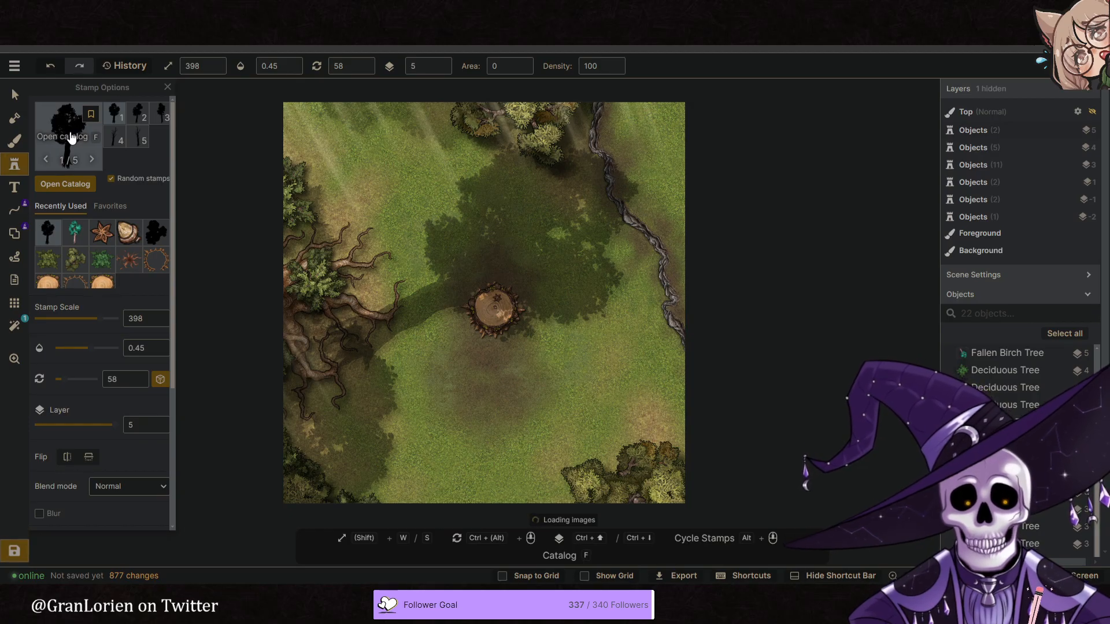
{"action": "left_click", "coordinate": [70, 137]}
{"action": "type", "text": "tone"}
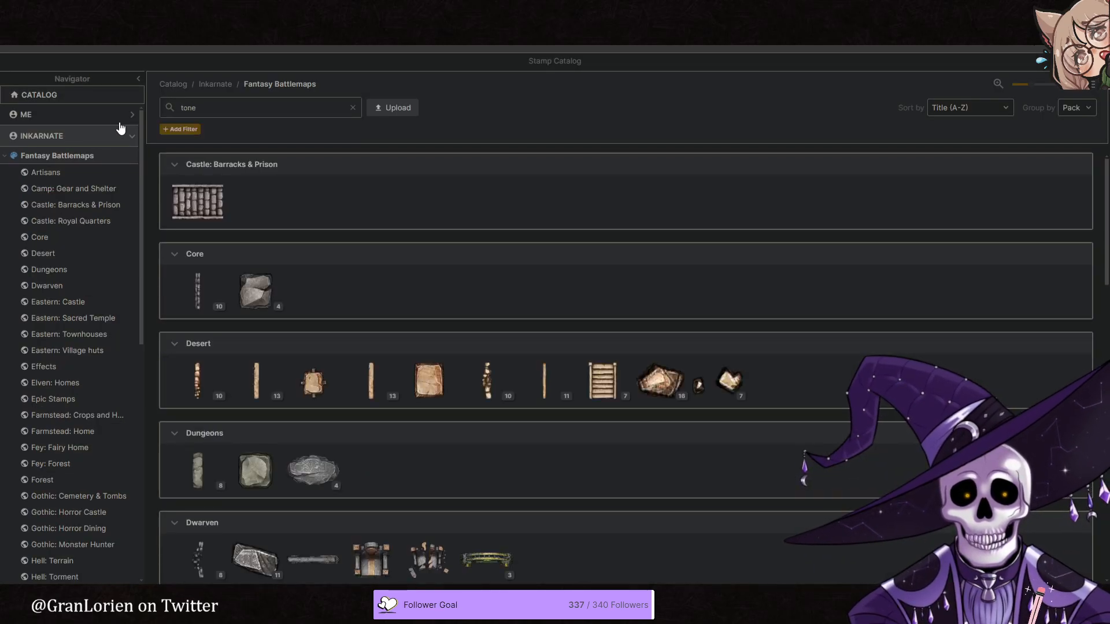
{"action": "left_click", "coordinate": [180, 108]}
{"action": "type", "text": "s"}
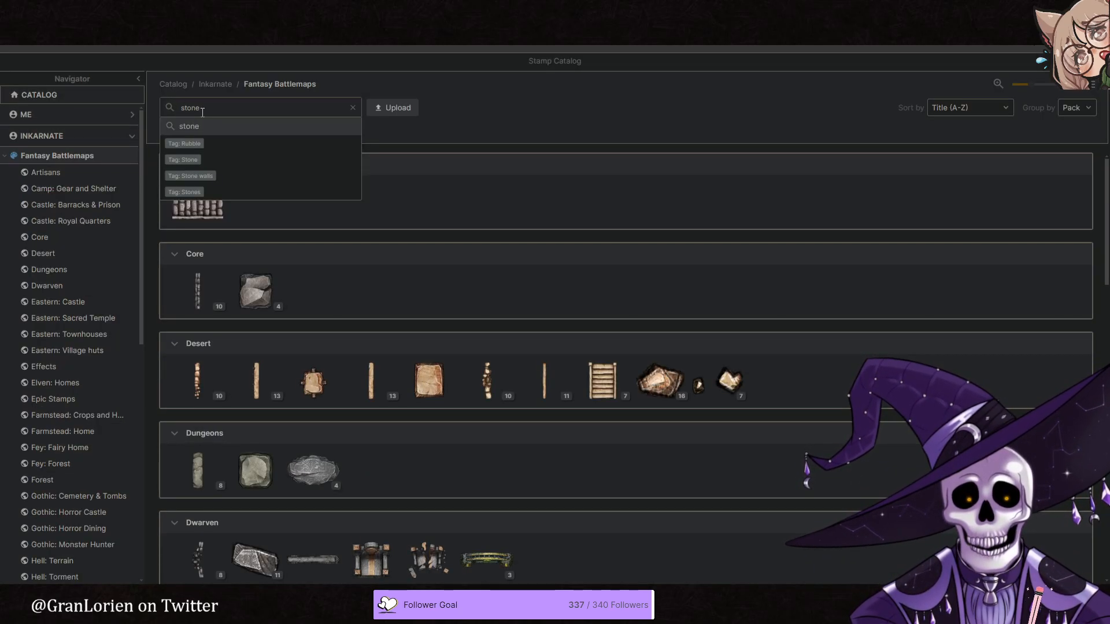
{"action": "key", "text": "Return"}
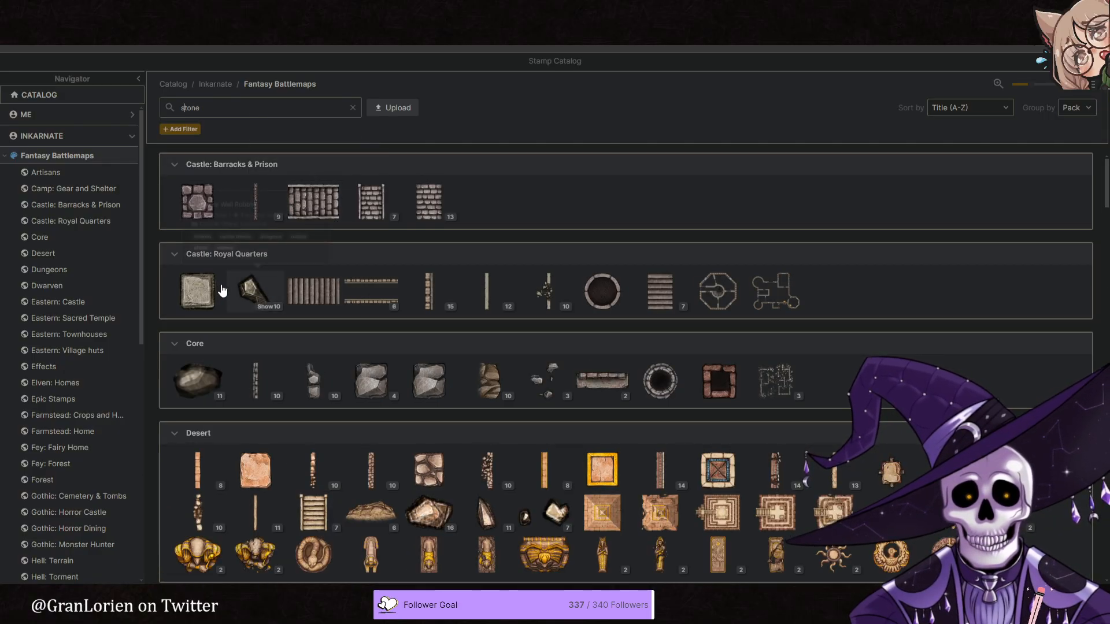
- Try the angular stone from the Castle: Royal Quarters pack, but choose the rounded grey stone from the Core pack instead
{"action": "left_click", "coordinate": [253, 303]}
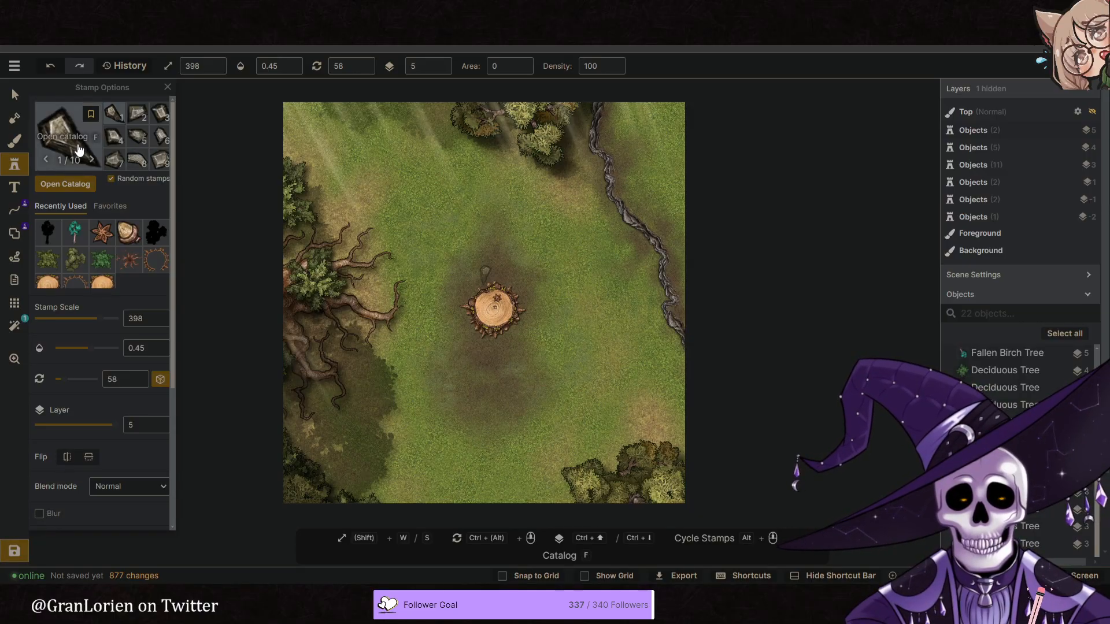
{"action": "left_click", "coordinate": [79, 150]}
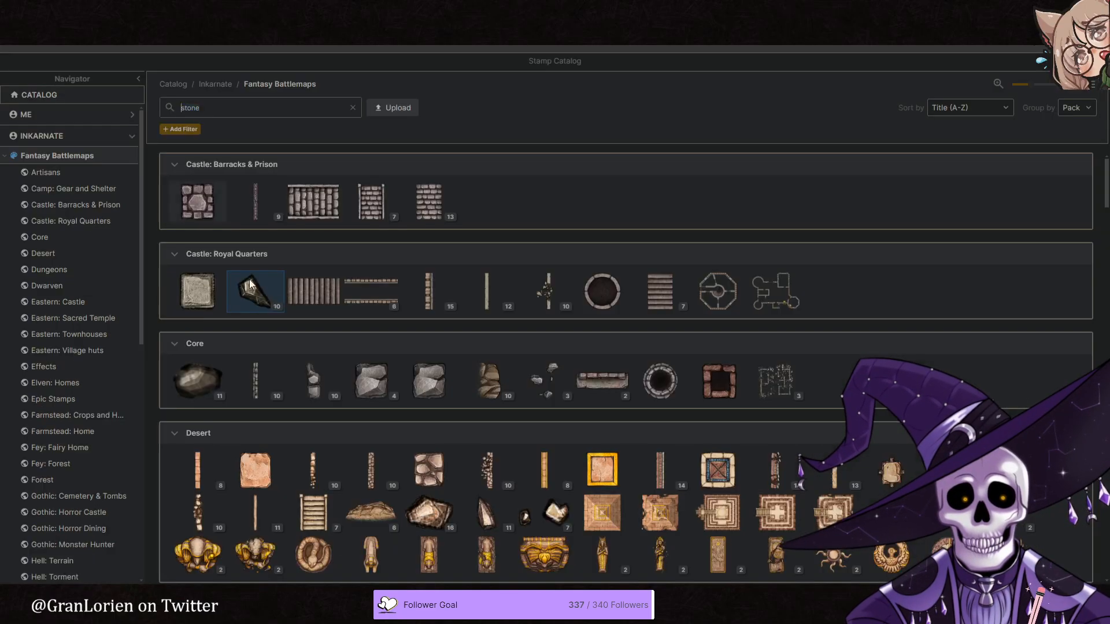
{"action": "left_click", "coordinate": [200, 369]}
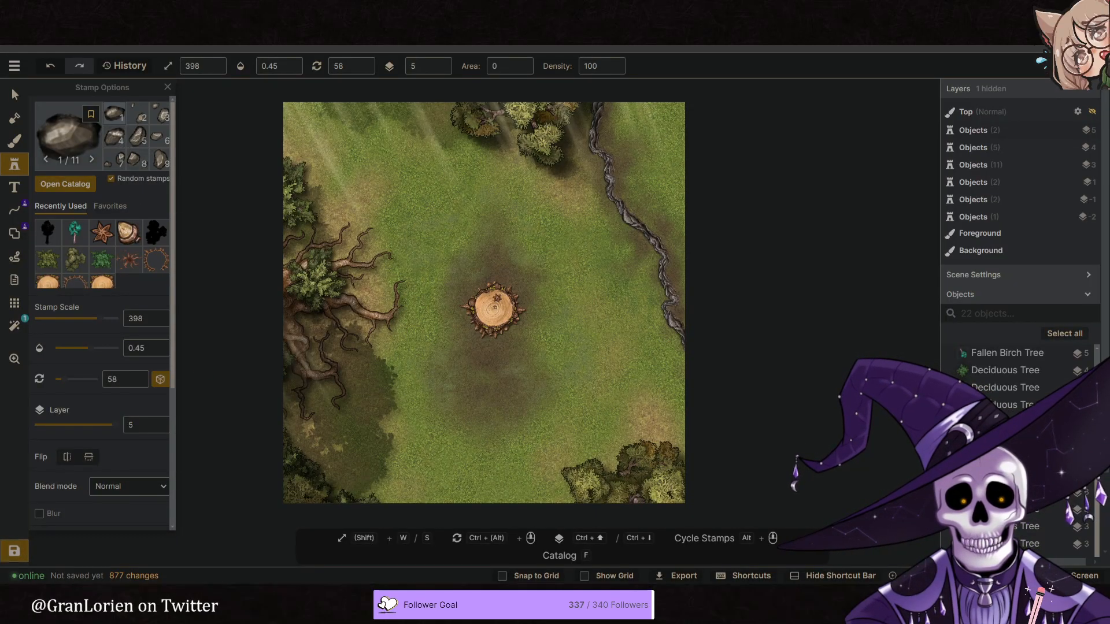
{"action": "key", "text": "ctrl+Tab"}
{"action": "key", "text": "ctrl+shift+Tab"}
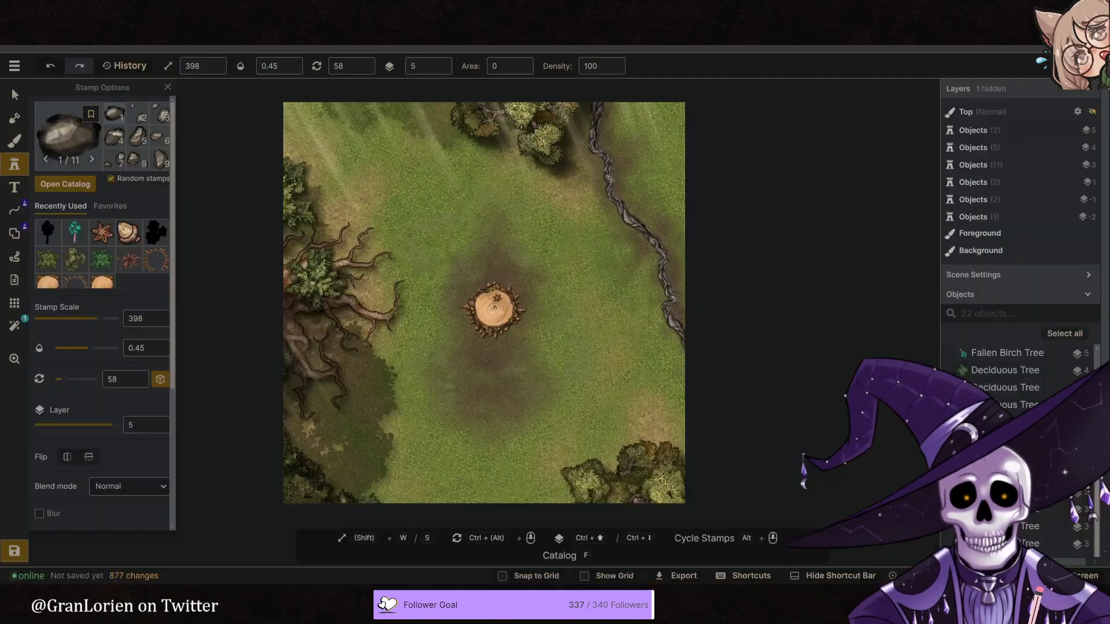
- Choose variant 11 of the Core stone and set its opacity to 1
{"action": "scroll", "coordinate": [519, 312], "scroll_direction": "up", "scroll_amount": 5}
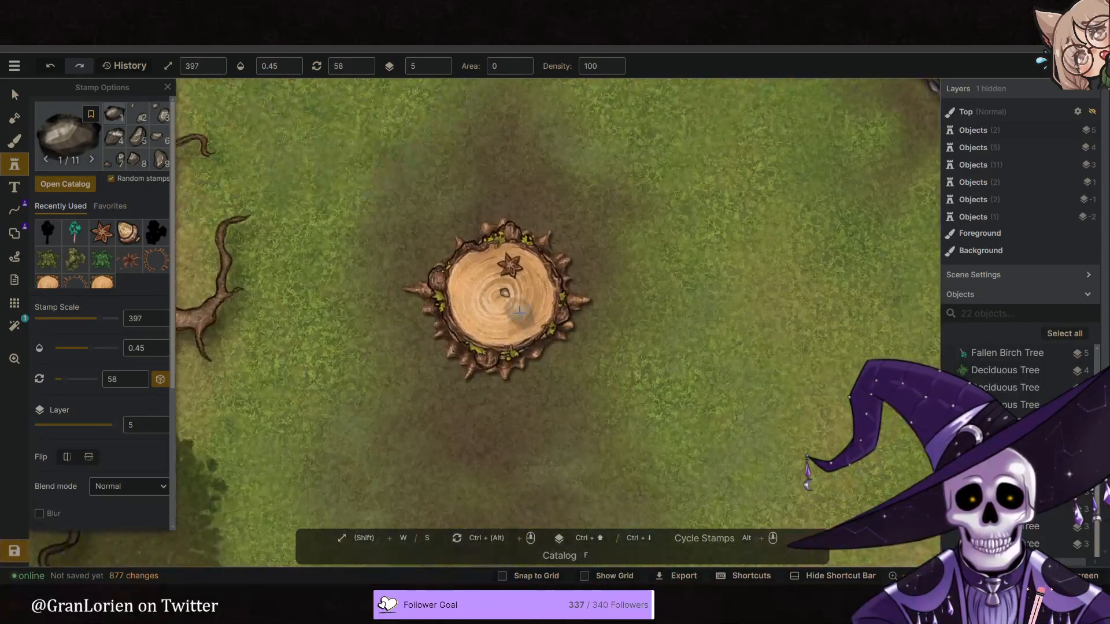
{"action": "scroll", "coordinate": [519, 312], "scroll_direction": "up", "scroll_amount": 3}
{"action": "key", "text": "s"}
{"action": "scroll", "coordinate": [147, 166], "scroll_direction": "down", "scroll_amount": 1}
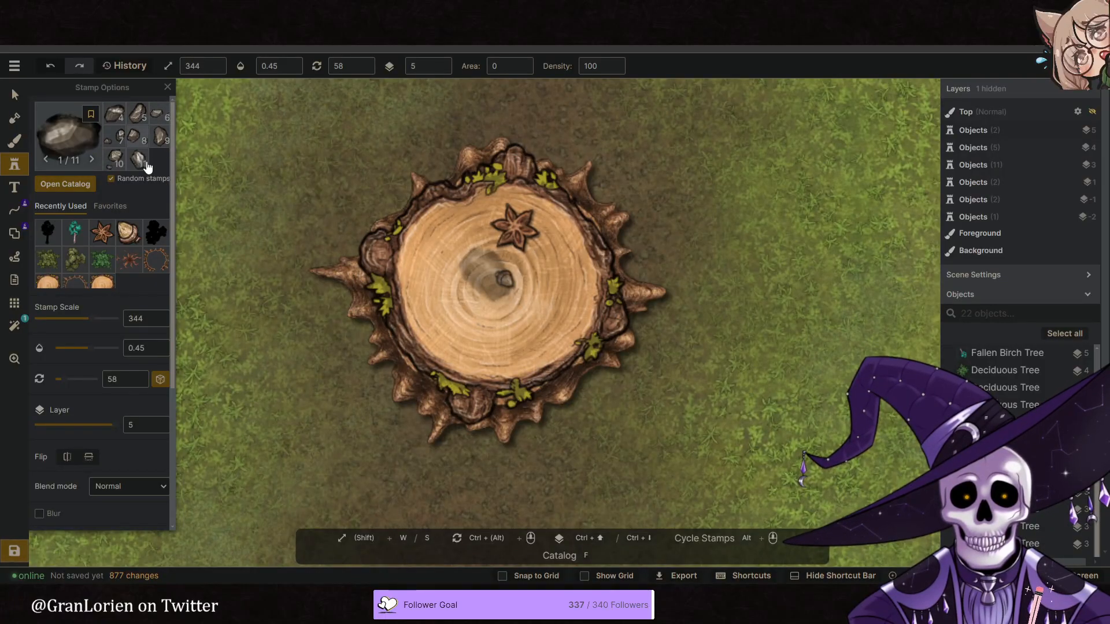
{"action": "scroll", "coordinate": [533, 291], "scroll_direction": "up", "scroll_amount": 2}
{"action": "key", "text": "s"}
{"action": "left_click", "coordinate": [298, 66]}
{"action": "key", "text": "s"}
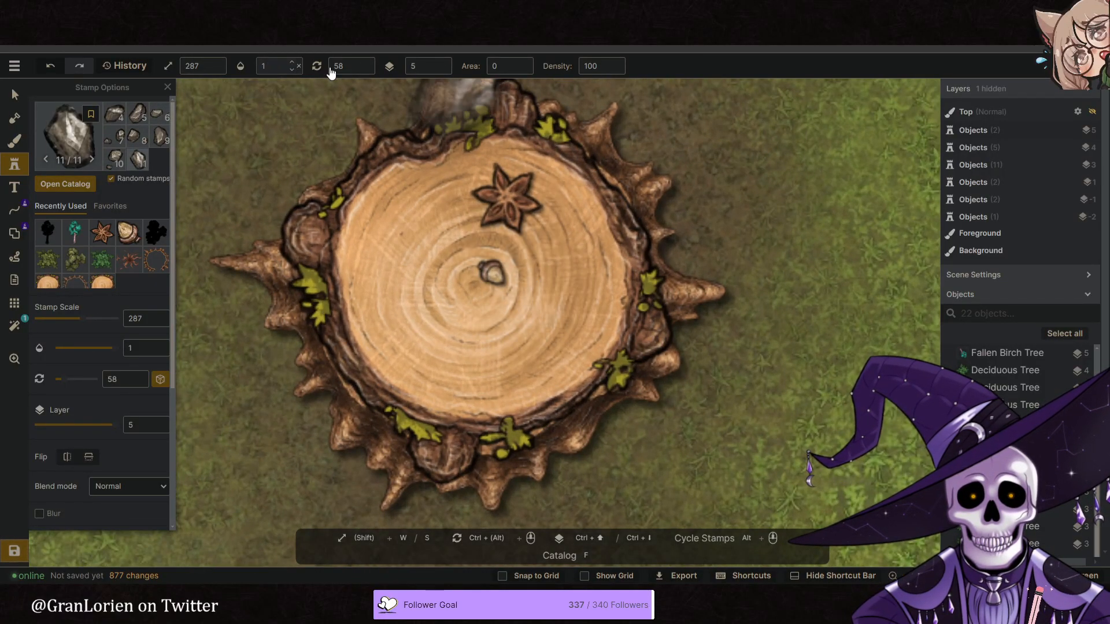
- Stamp the stone on the stump, just east of the acorn, at scale 220 on layer 0
{"action": "key", "text": "s"}
{"action": "left_click", "coordinate": [441, 70]}
{"action": "key", "text": "s"}
{"action": "key", "text": "s"}
{"action": "key", "text": "s"}
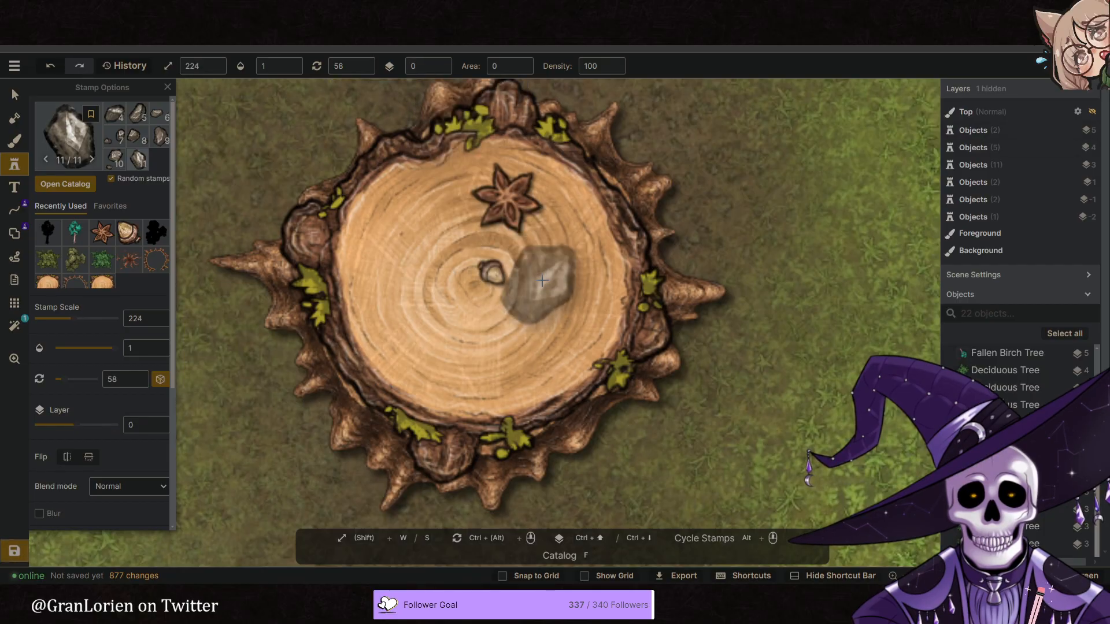
{"action": "left_click", "coordinate": [541, 289]}
- Shrink the stone on the stump to scale 91 and move it slightly farther east of the acorn
{"action": "left_click", "coordinate": [15, 95]}
{"action": "left_click", "coordinate": [543, 283]}
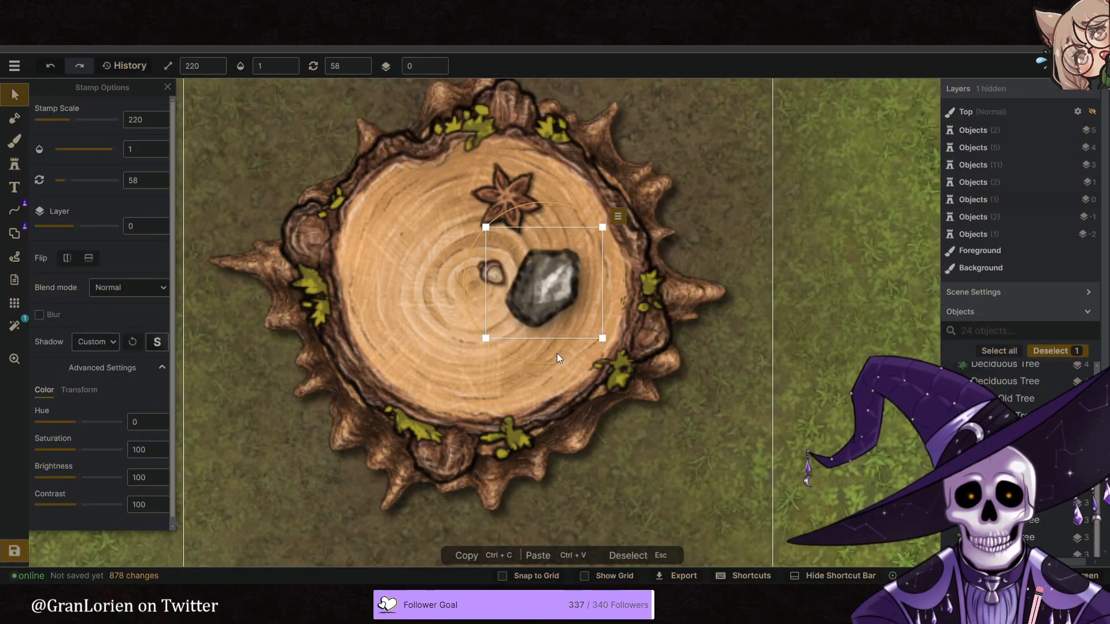
{"action": "left_click_drag", "start_coordinate": [608, 339], "coordinate": [562, 278]}
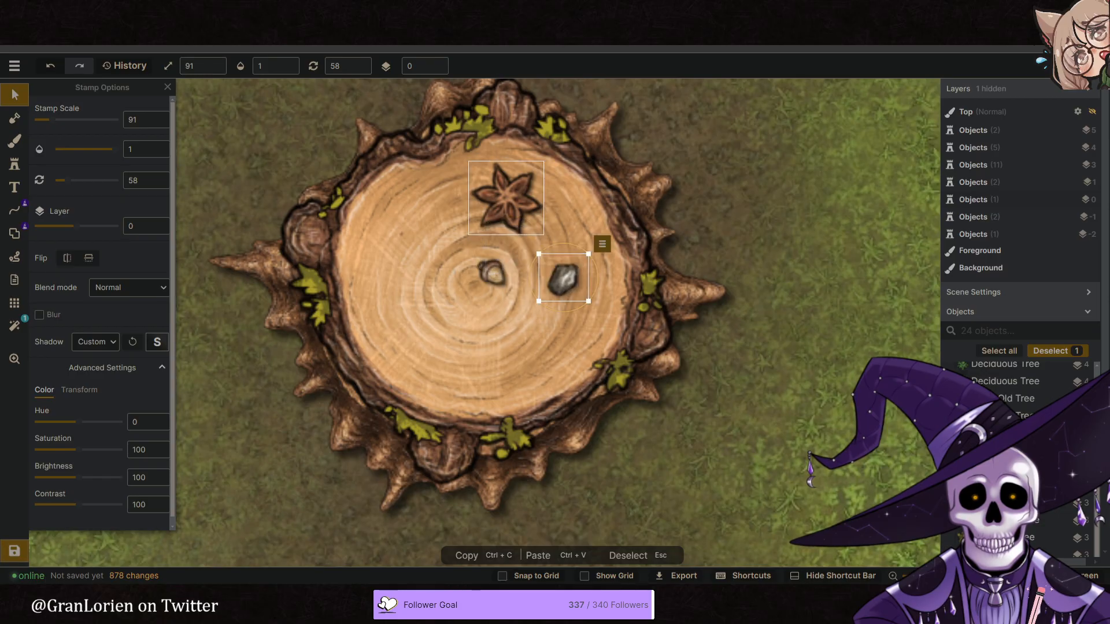
- Match the stone to the reference with hue 49 and brightness 162, rotate it to 8 and place it northeast of the acorn
{"action": "left_click", "coordinate": [370, 9]}
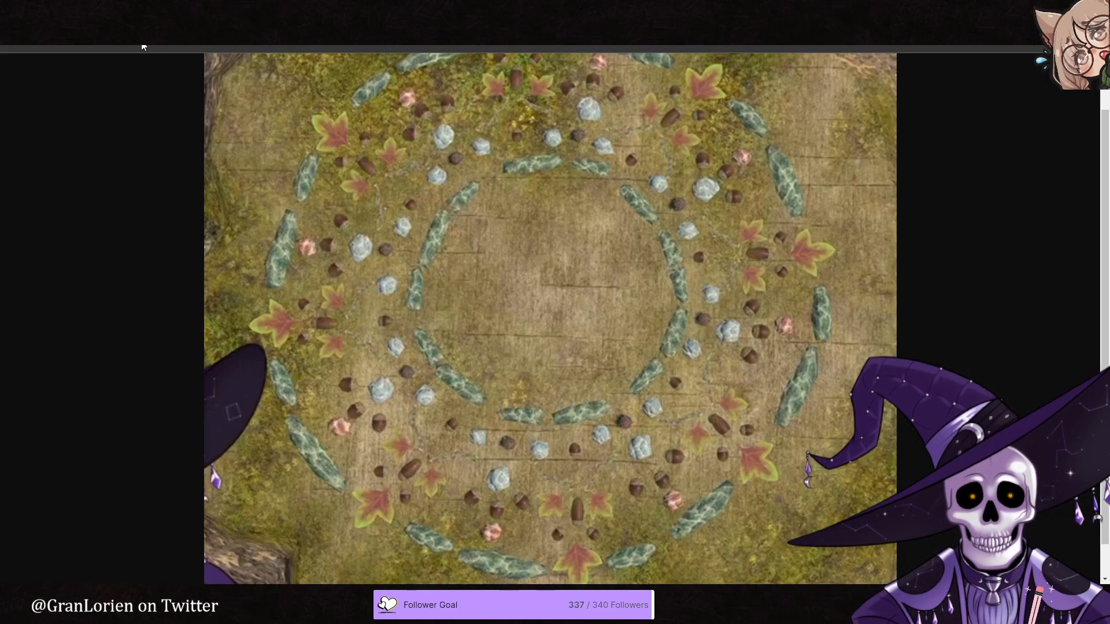
{"action": "left_click", "coordinate": [277, 9]}
{"action": "scroll", "coordinate": [113, 391], "scroll_direction": "down", "scroll_amount": 1}
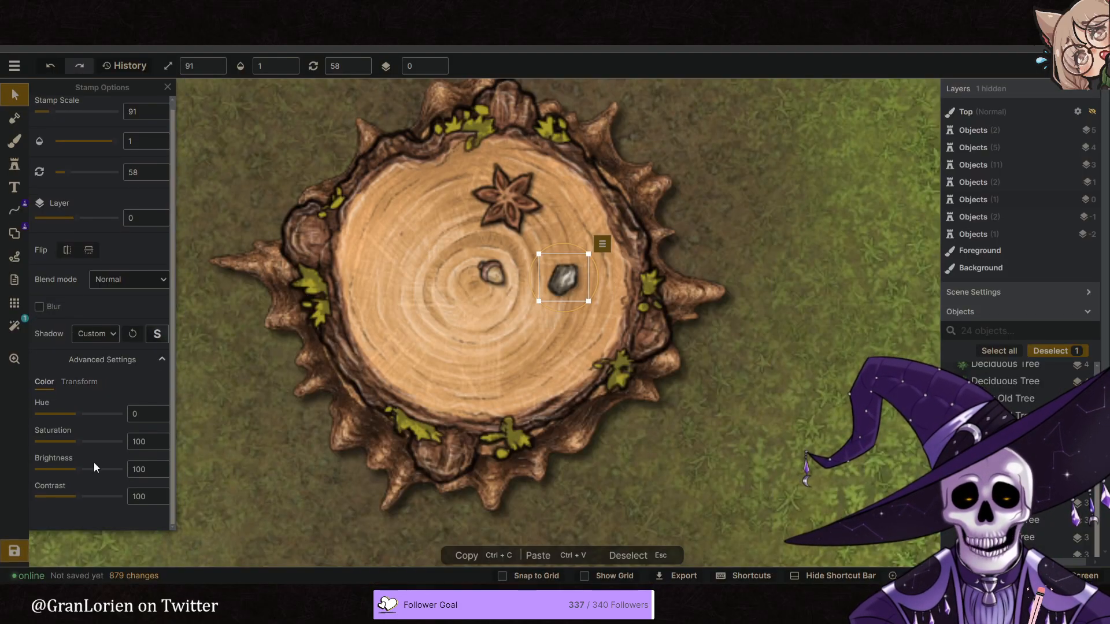
{"action": "left_click", "coordinate": [93, 470]}
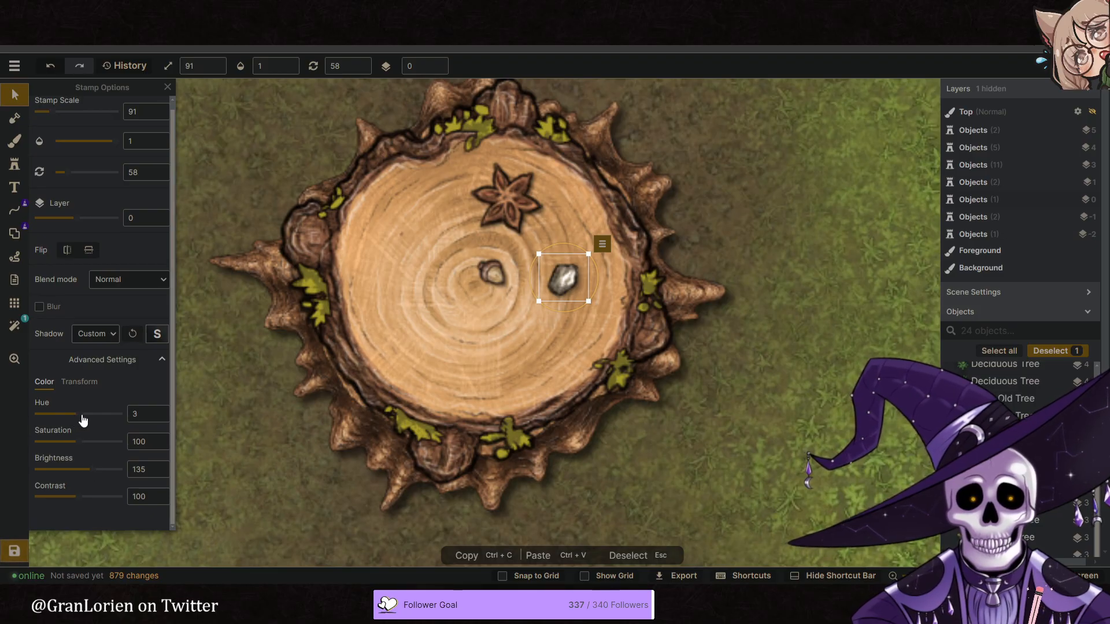
{"action": "left_click_drag", "start_coordinate": [97, 473], "coordinate": [104, 474]}
{"action": "left_click_drag", "start_coordinate": [578, 309], "coordinate": [562, 254]}
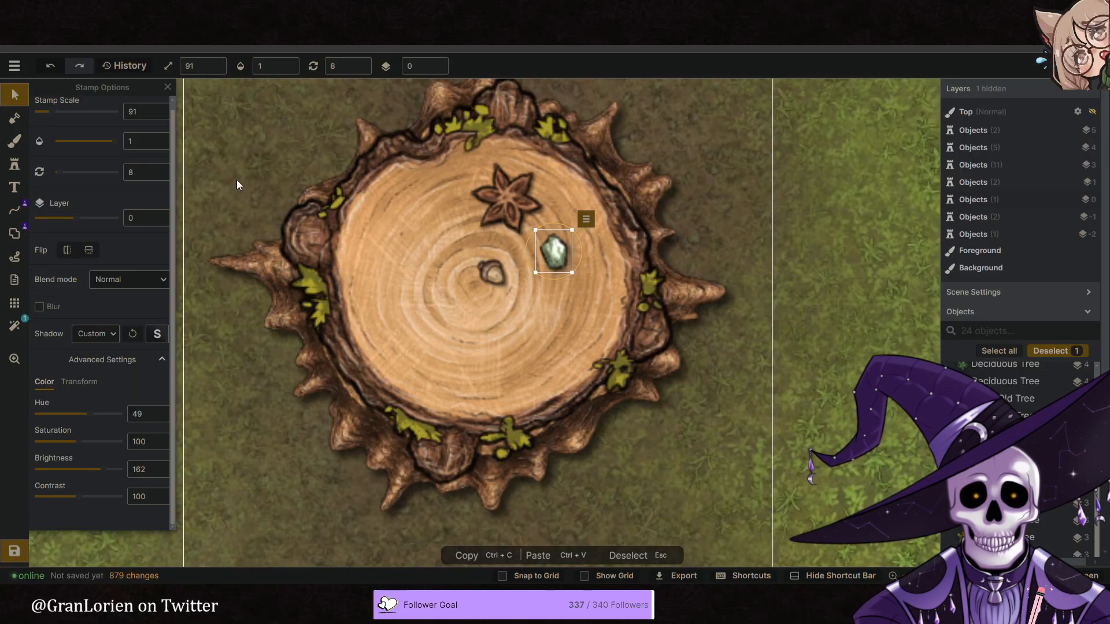
- Choose the third variant of the elongated stone from the Dungeons pack as the next stamp
{"action": "left_click", "coordinate": [15, 164]}
{"action": "scroll", "coordinate": [86, 173], "scroll_direction": "up", "scroll_amount": 4}
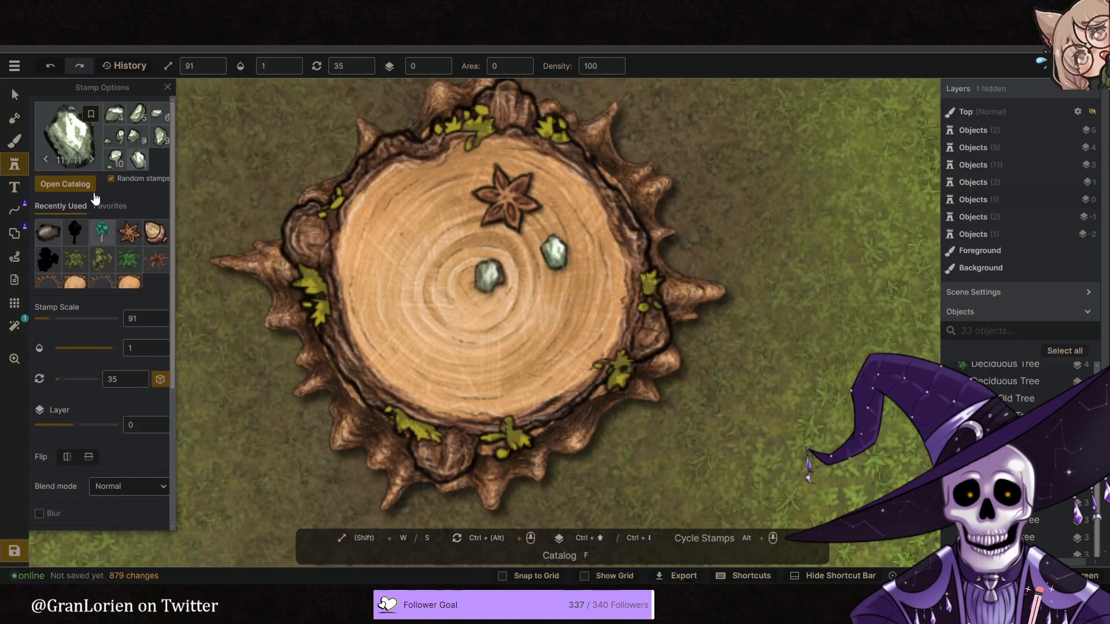
{"action": "key", "text": "f"}
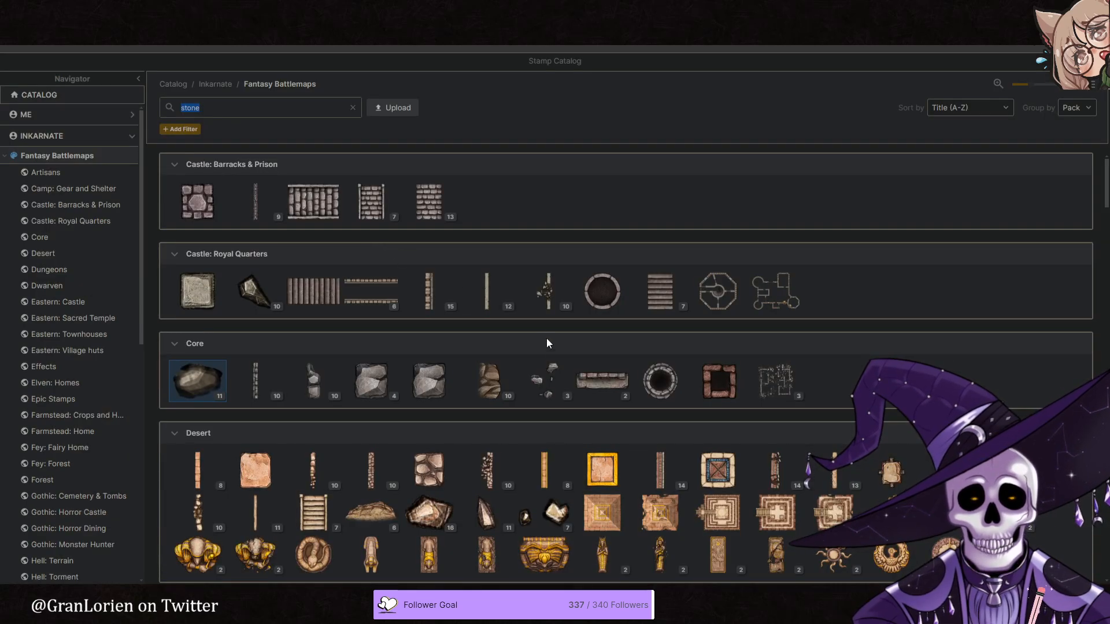
{"action": "scroll", "coordinate": [566, 355], "scroll_direction": "down", "scroll_amount": 3}
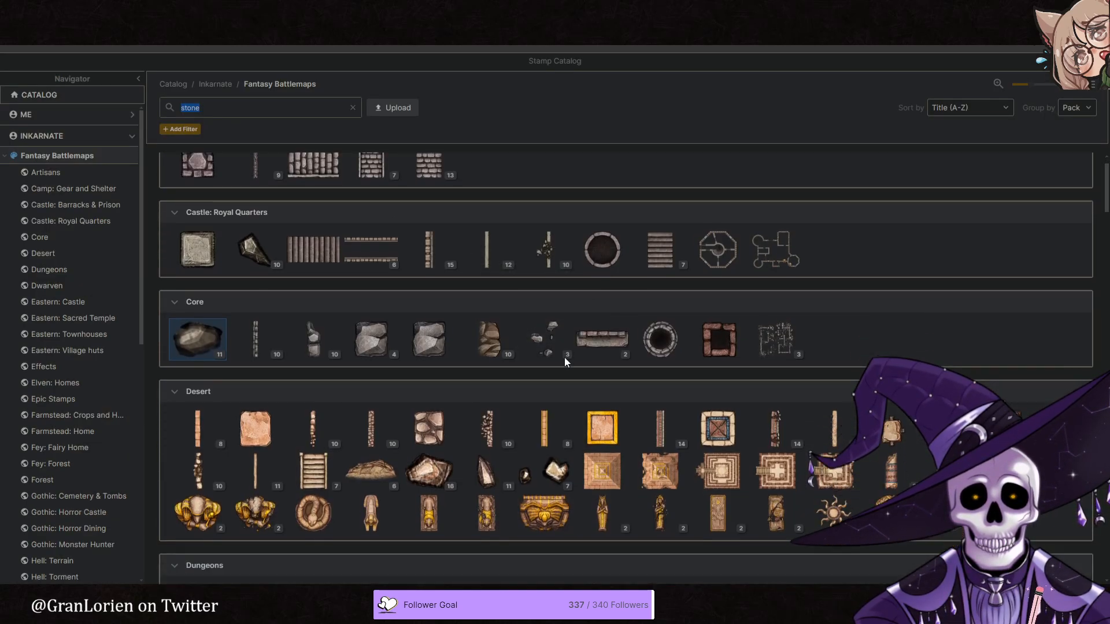
{"action": "scroll", "coordinate": [564, 359], "scroll_direction": "down", "scroll_amount": 2}
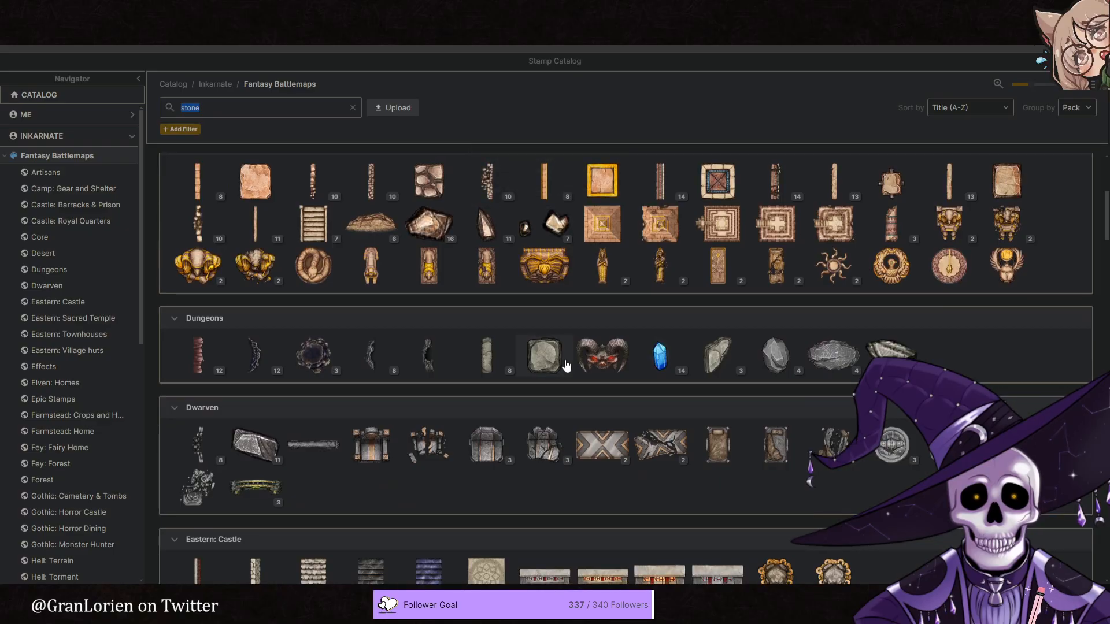
{"action": "left_click", "coordinate": [487, 354]}
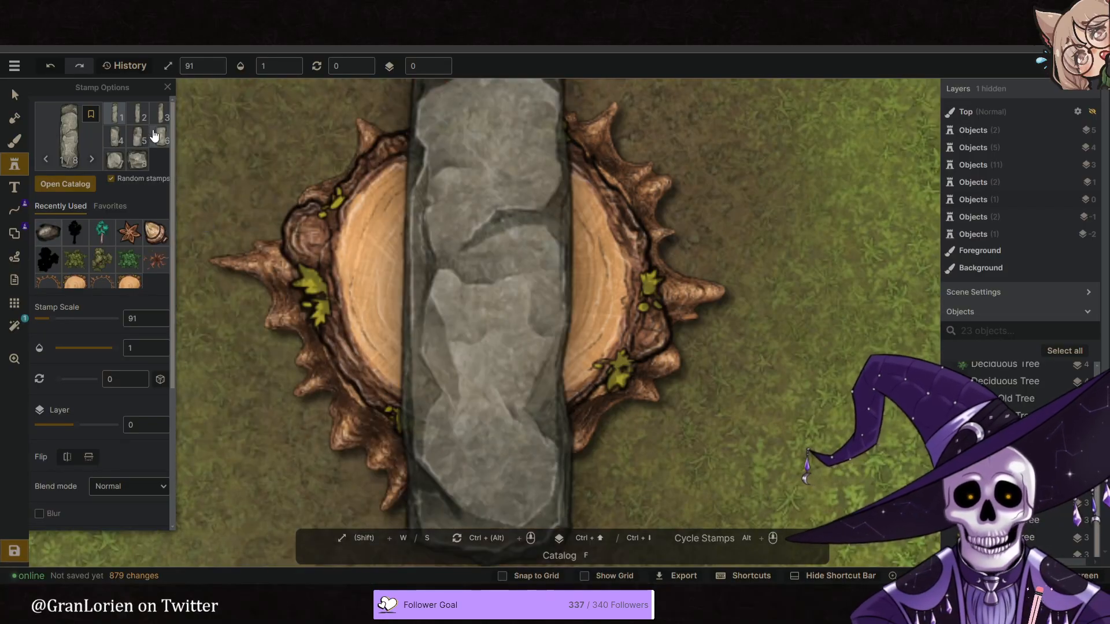
{"action": "left_click", "coordinate": [160, 119]}
- Check the reference image, then stamp the elongated stone at scale 10 on the stump, just south of the small stone
{"action": "left_click", "coordinate": [390, 37]}
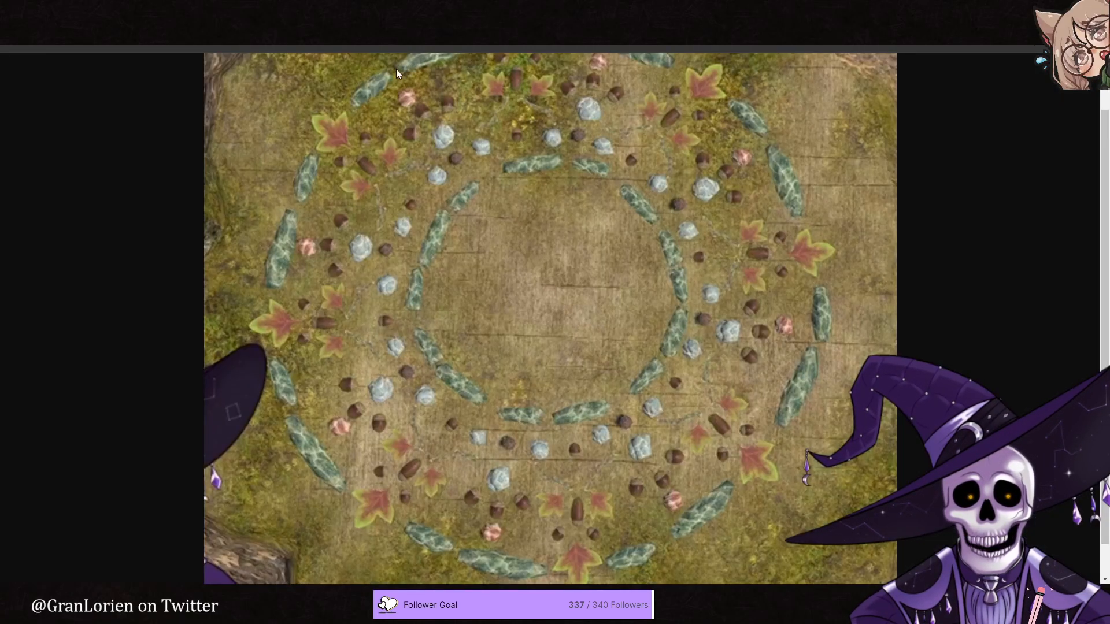
{"action": "left_click", "coordinate": [327, 36]}
{"action": "key", "text": "s"}
{"action": "key", "text": "s"}
{"action": "key", "text": "s"}
{"action": "key", "text": "s"}
{"action": "key", "text": "s"}
{"action": "key", "text": "s"}
{"action": "key", "text": "s"}
{"action": "key", "text": "s"}
{"action": "key", "text": "s"}
{"action": "key", "text": "s"}
{"action": "key", "text": "s"}
{"action": "key", "text": "s"}
{"action": "key", "text": "s"}
{"action": "key", "text": "s"}
{"action": "key", "text": "s"}
{"action": "key", "text": "s"}
{"action": "key", "text": "s"}
{"action": "key", "text": "s"}
{"action": "key", "text": "s"}
{"action": "key", "text": "s"}
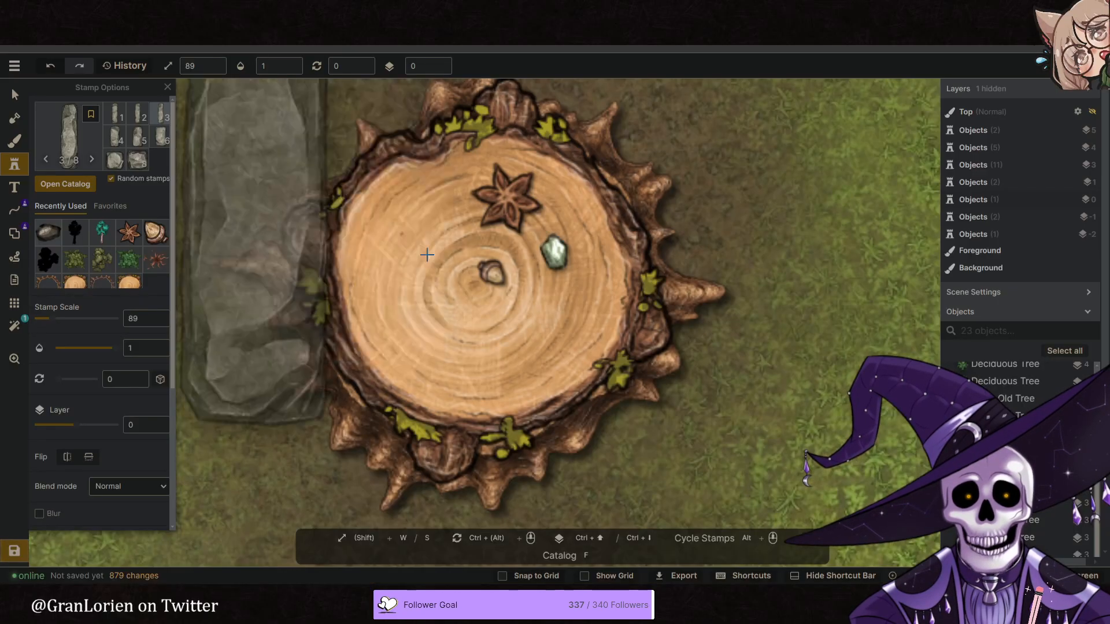
{"action": "key", "text": "s"}
{"action": "key", "text": "s"}
{"action": "key", "text": "s"}
{"action": "key", "text": "s"}
{"action": "key", "text": "s"}
{"action": "key", "text": "s"}
{"action": "key", "text": "s"}
{"action": "key", "text": "s"}
{"action": "key", "text": "s"}
{"action": "key", "text": "s"}
{"action": "key", "text": "s"}
{"action": "key", "text": "s"}
{"action": "key", "text": "s"}
{"action": "key", "text": "s"}
{"action": "key", "text": "s"}
{"action": "key", "text": "s"}
{"action": "key", "text": "s"}
{"action": "key", "text": "s"}
{"action": "key", "text": "s"}
{"action": "key", "text": "s"}
{"action": "scroll", "coordinate": [434, 293], "scroll_direction": "down", "scroll_amount": 2}
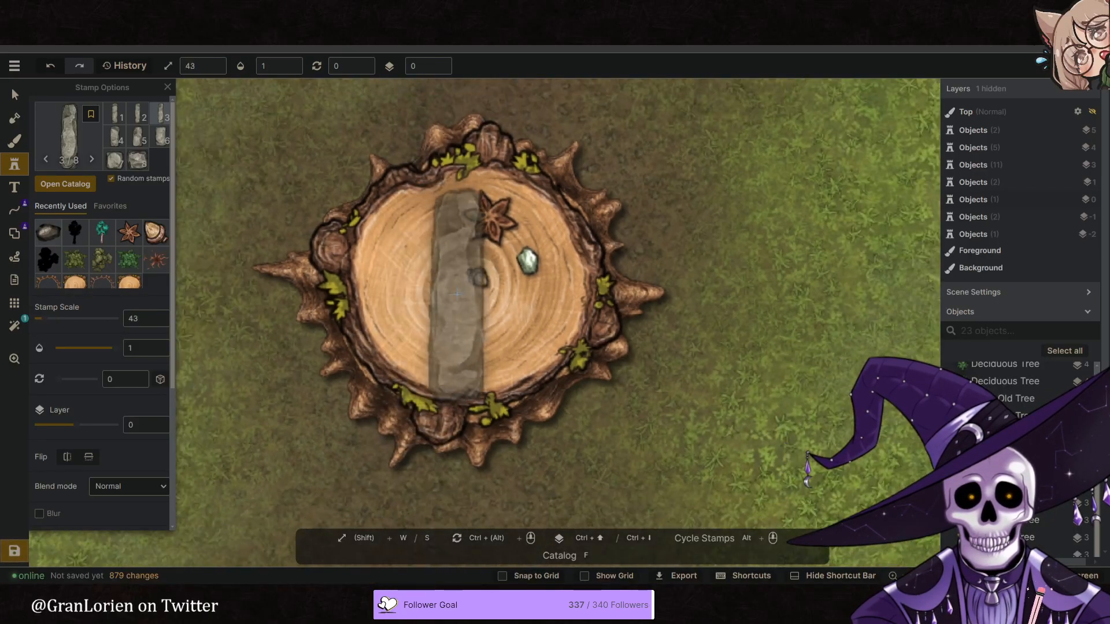
{"action": "scroll", "coordinate": [535, 294], "scroll_direction": "up", "scroll_amount": 3}
{"action": "scroll", "coordinate": [535, 294], "scroll_direction": "up", "scroll_amount": 1}
{"action": "left_click", "coordinate": [523, 307]}
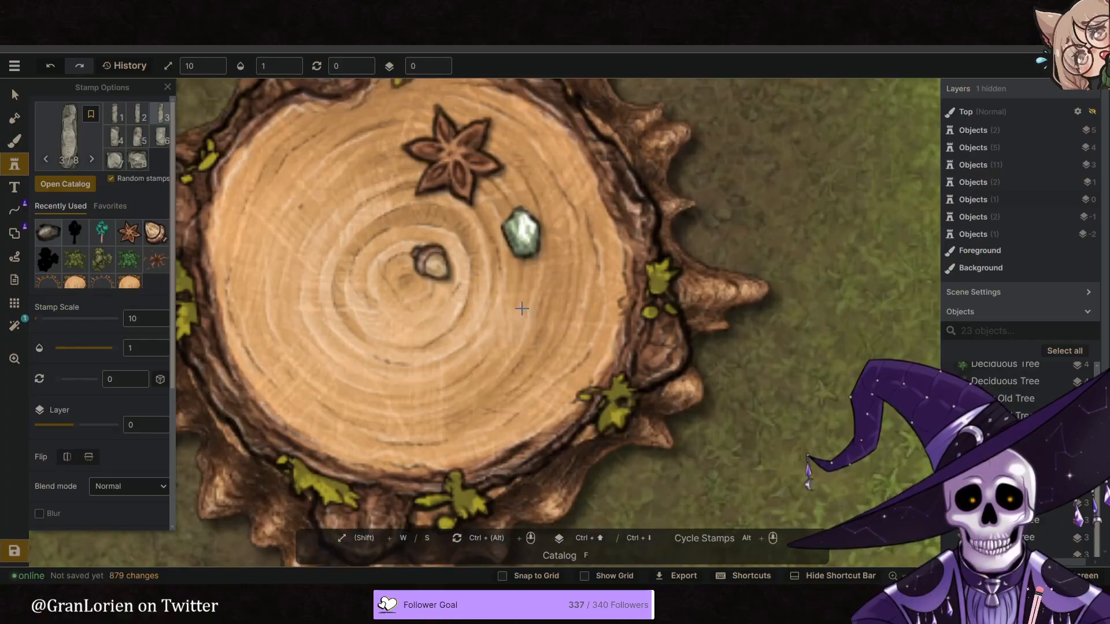
- Set the elongated stone's hue to 33 and brightness to 161, and nudge it slightly southeast
{"action": "scroll", "coordinate": [91, 362], "scroll_direction": "down", "scroll_amount": 4}
{"action": "left_click", "coordinate": [90, 381]}
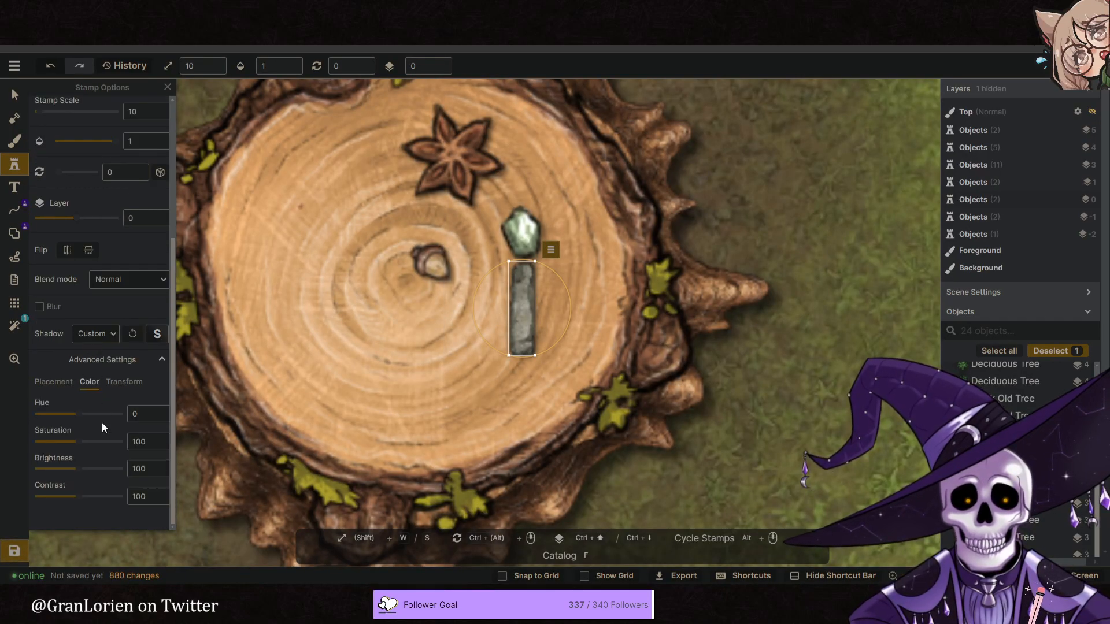
{"action": "left_click_drag", "start_coordinate": [98, 472], "coordinate": [105, 473]}
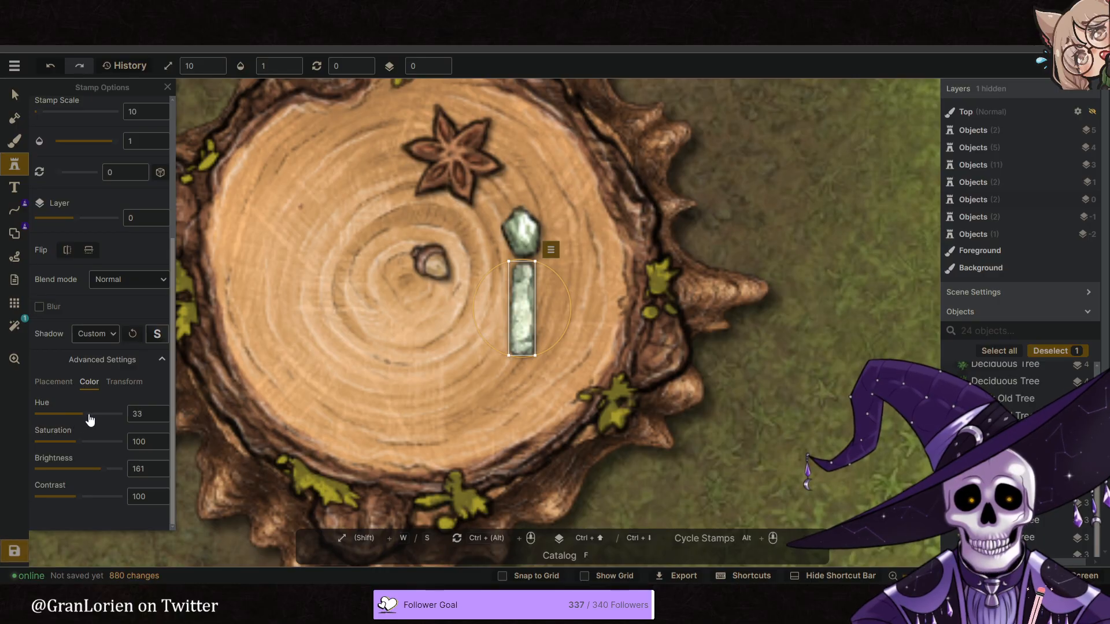
{"action": "left_click_drag", "start_coordinate": [510, 315], "coordinate": [526, 324]}
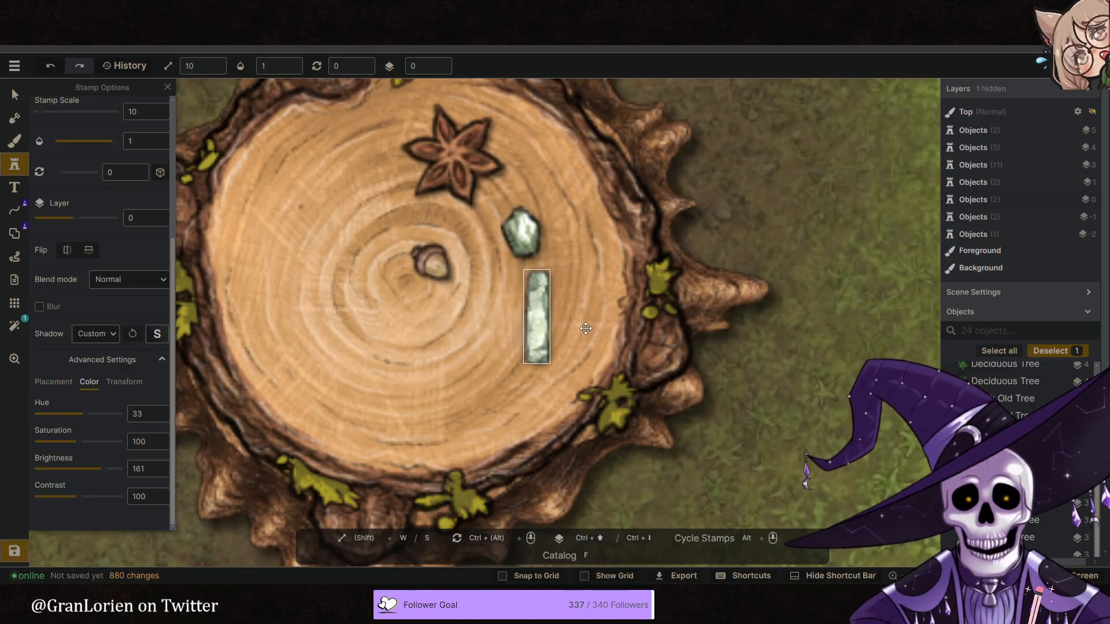
- Shrink the brown star-shaped stamp on the stump to scale 39 and turn it green with hue 49
{"action": "left_click", "coordinate": [15, 95]}
{"action": "scroll", "coordinate": [535, 259], "scroll_direction": "down", "scroll_amount": 2}
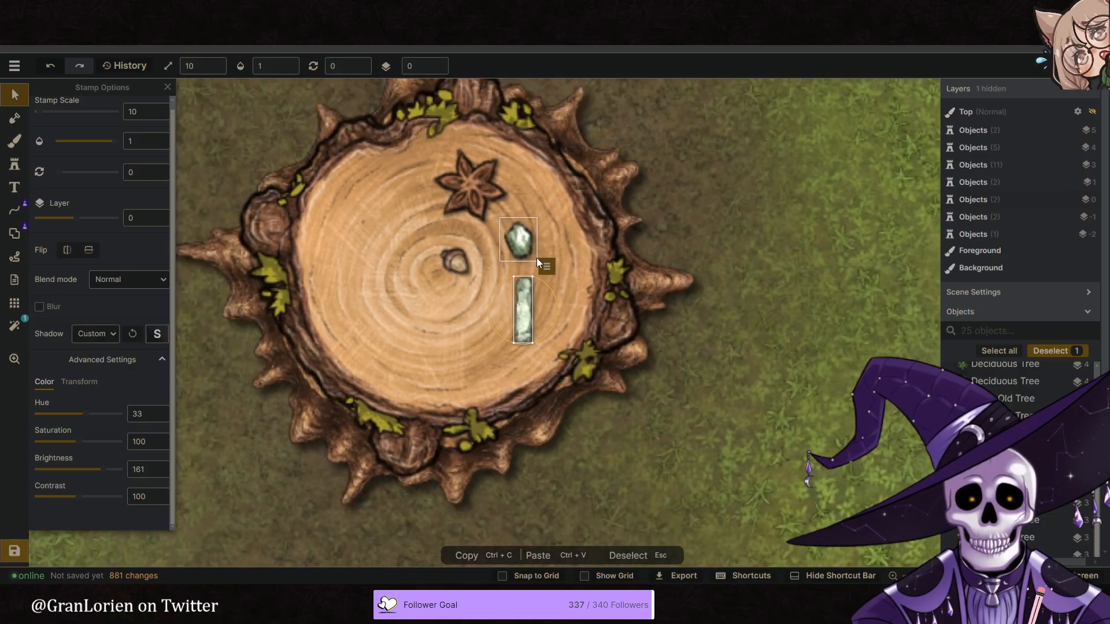
{"action": "scroll", "coordinate": [535, 258], "scroll_direction": "down", "scroll_amount": 2}
{"action": "left_click", "coordinate": [479, 262]}
{"action": "left_click", "coordinate": [488, 209]}
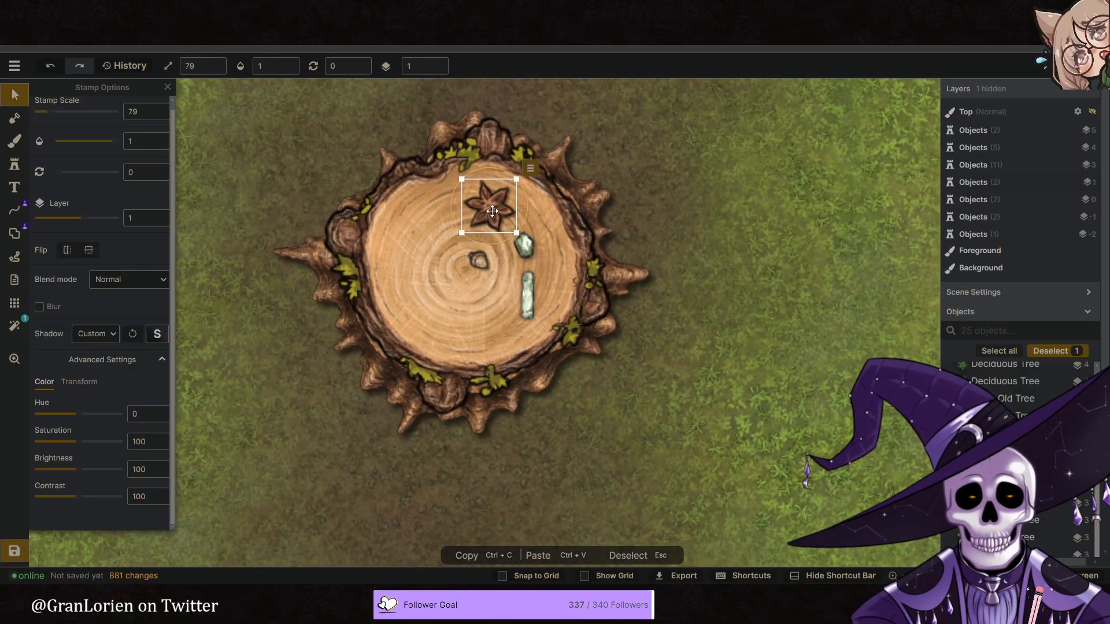
{"action": "scroll", "coordinate": [487, 212], "scroll_direction": "down", "scroll_amount": 4, "text": "shift"}
{"action": "scroll", "coordinate": [486, 212], "scroll_direction": "down", "scroll_amount": 1, "text": "shift"}
{"action": "left_click_drag", "start_coordinate": [80, 416], "coordinate": [84, 416]}
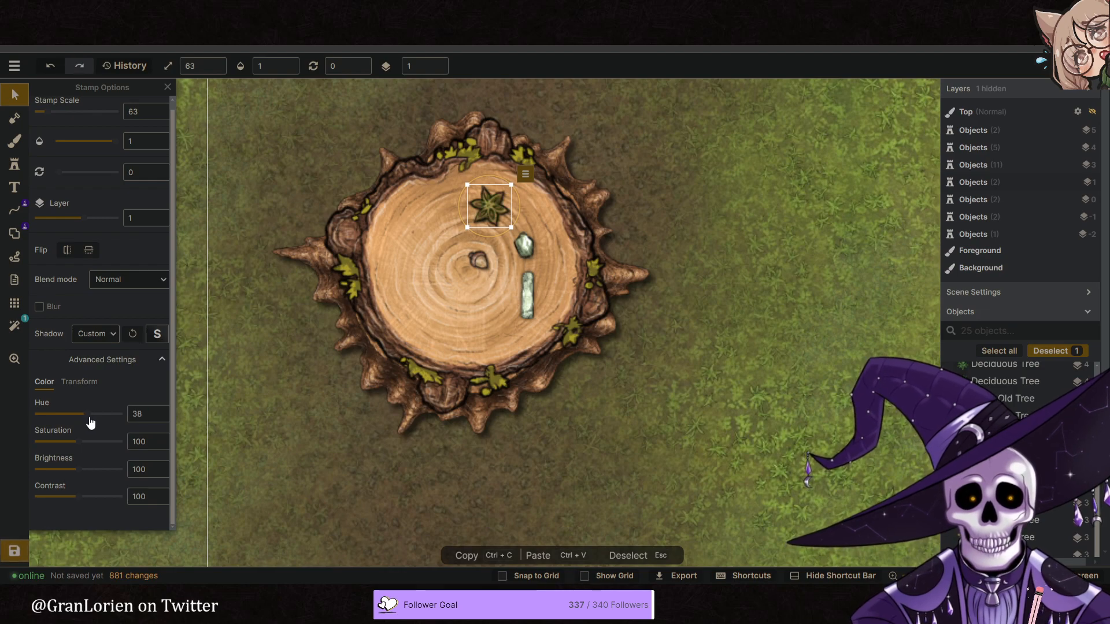
{"action": "scroll", "coordinate": [492, 206], "scroll_direction": "down", "scroll_amount": 8, "text": "shift"}
{"action": "scroll", "coordinate": [503, 200], "scroll_direction": "up", "scroll_amount": 3}
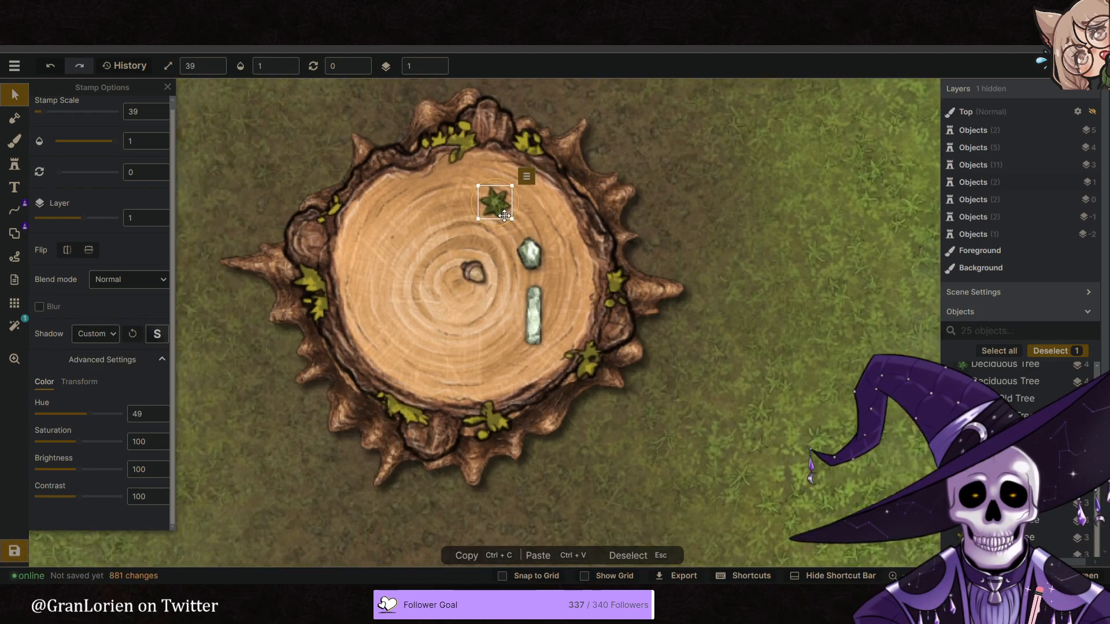
- Stamp a second green star at scale 39, rotation 30, on layer 1 directly over the first one
{"action": "left_click", "coordinate": [14, 164]}
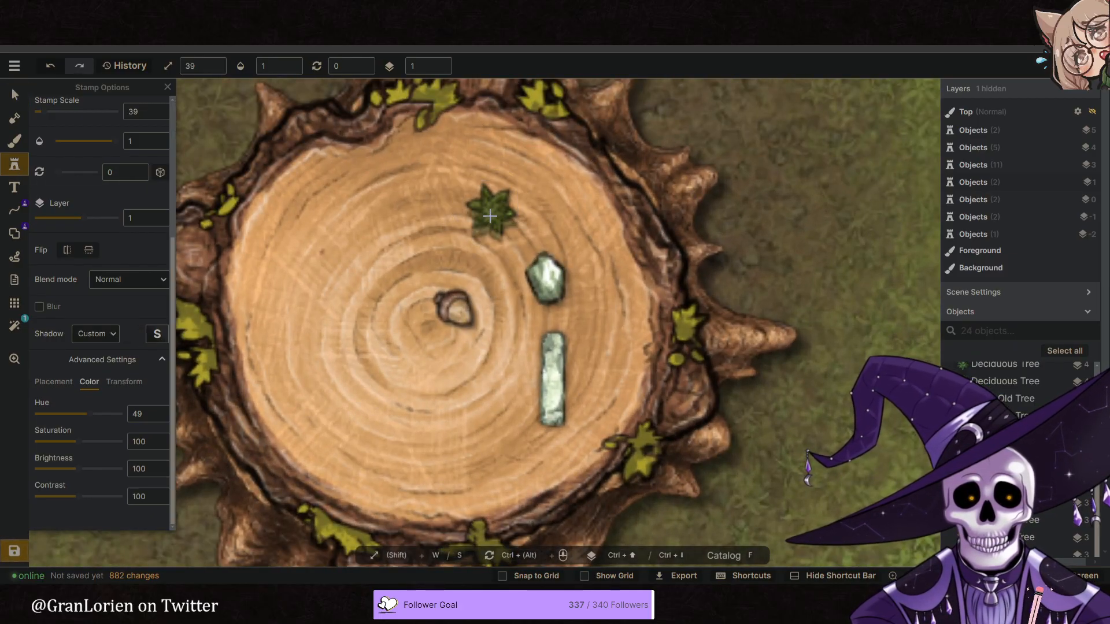
{"action": "scroll", "coordinate": [490, 217], "scroll_direction": "up", "scroll_amount": 2, "text": "ctrl"}
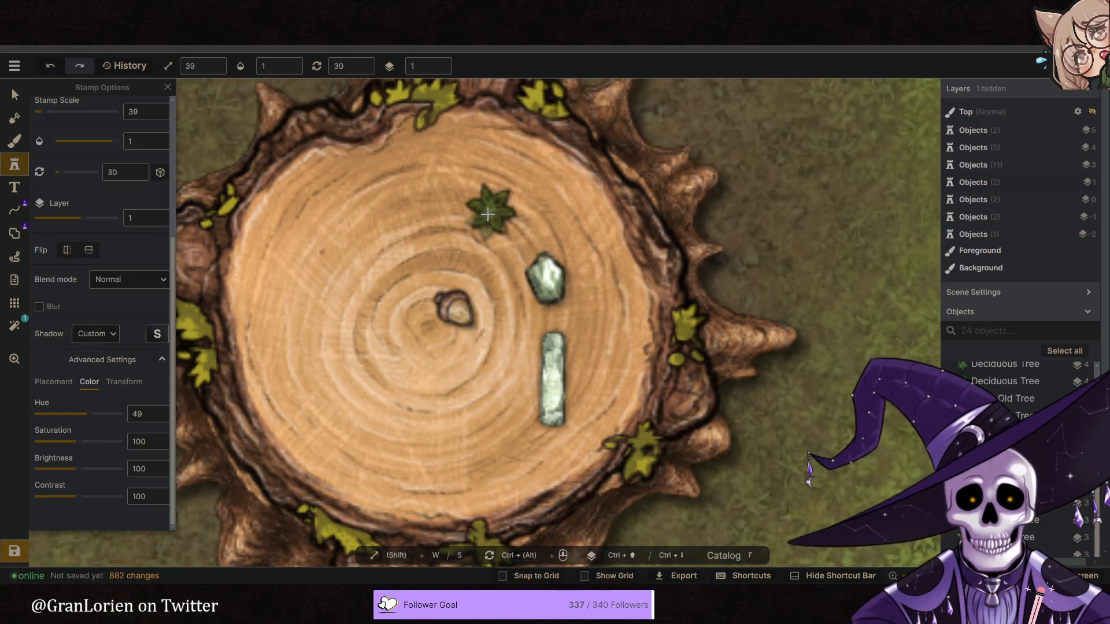
{"action": "left_click", "coordinate": [488, 215]}
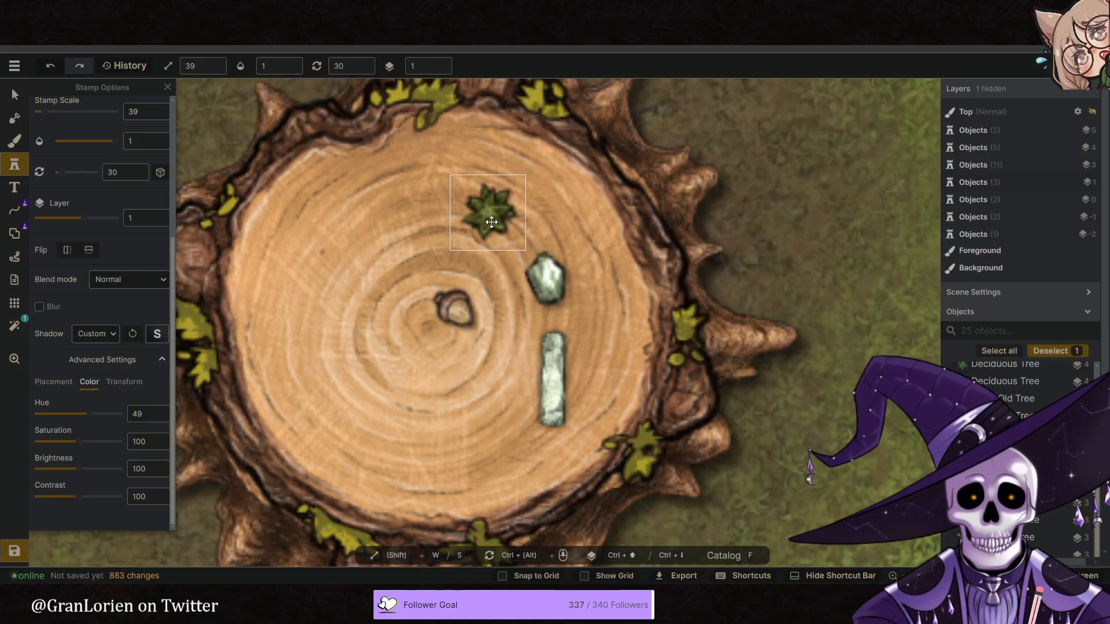
- Set the unrotated star's hue to -12 and shrink it to scale 34 over the other star
{"action": "left_click", "coordinate": [14, 94]}
{"action": "left_click", "coordinate": [505, 201]}
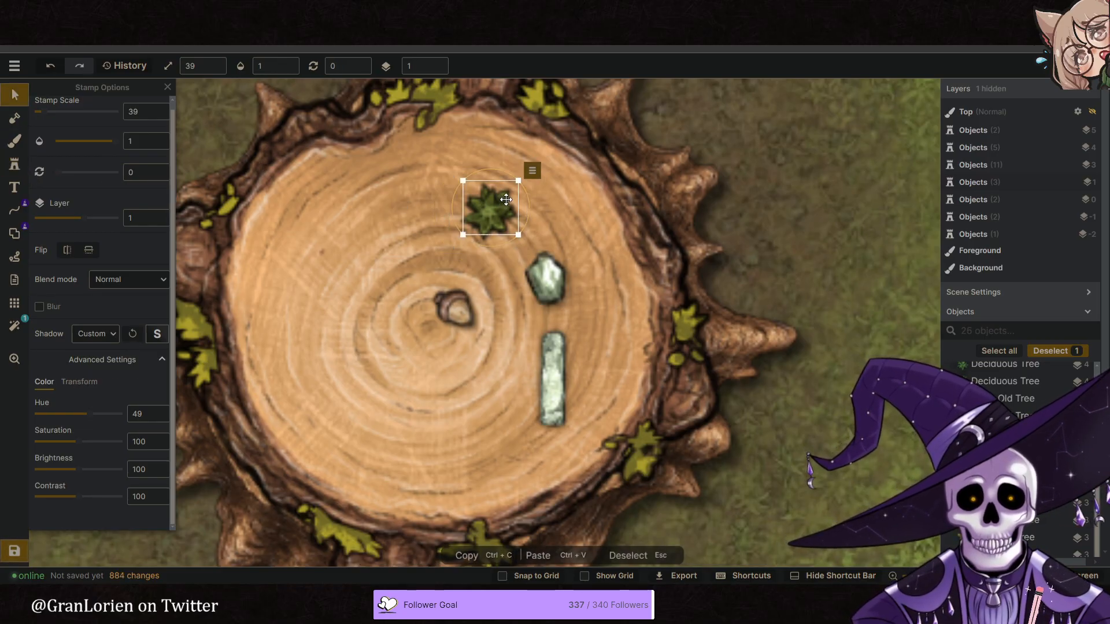
{"action": "left_click_drag", "start_coordinate": [96, 422], "coordinate": [106, 423]}
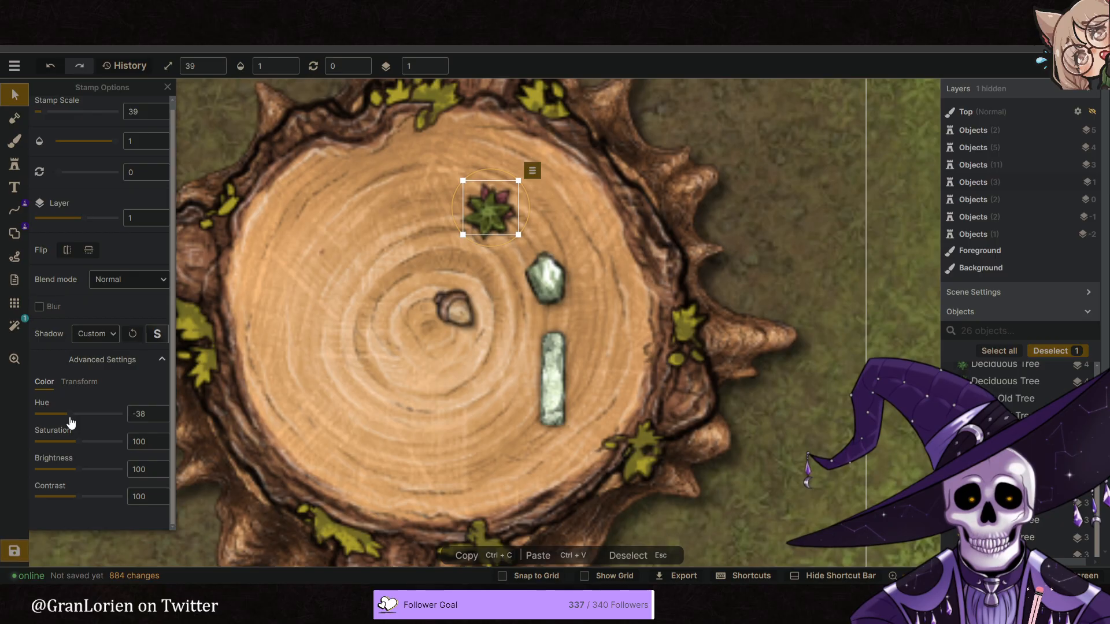
{"action": "left_click_drag", "start_coordinate": [507, 209], "coordinate": [505, 211]}
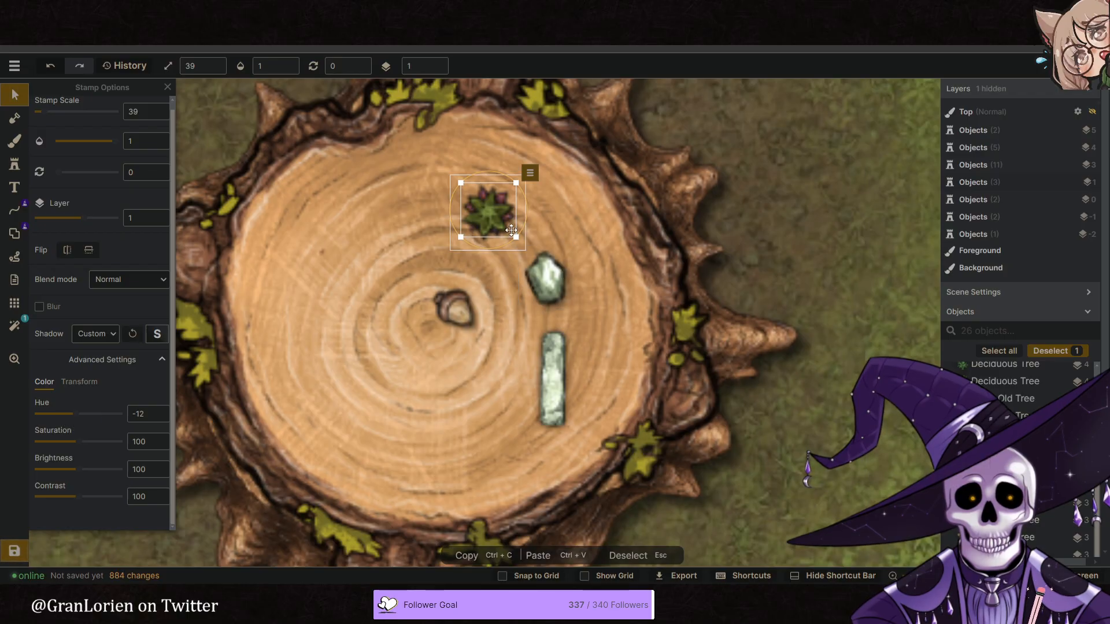
{"action": "left_click_drag", "start_coordinate": [515, 237], "coordinate": [510, 230]}
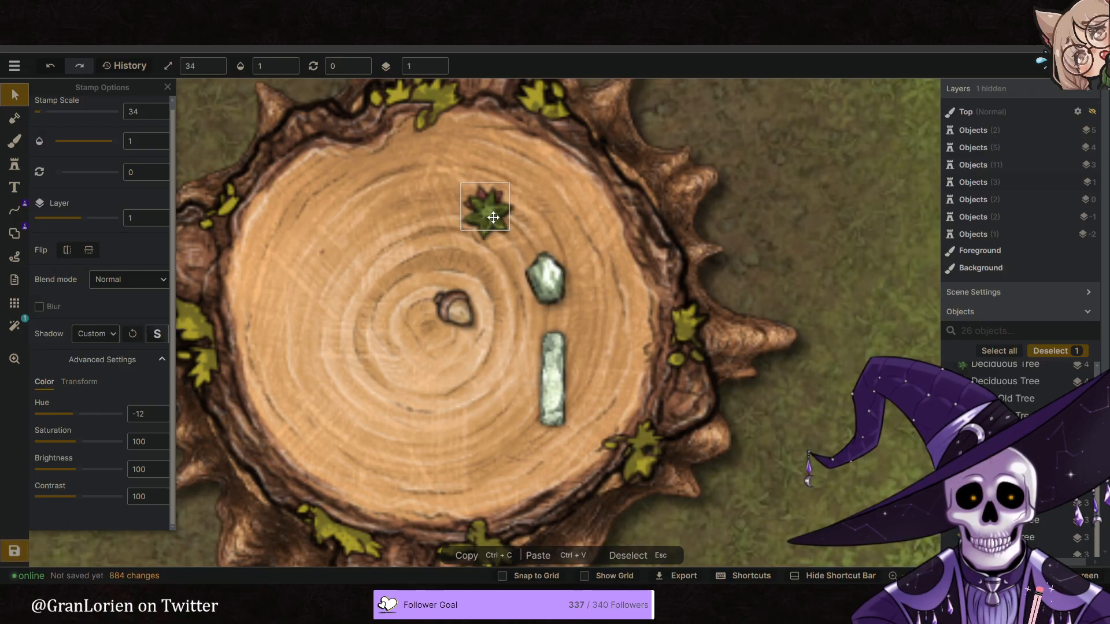
- Rotate the smaller star to 335, set its width to 96 and realign it with the larger star
{"action": "left_click_drag", "start_coordinate": [525, 173], "coordinate": [535, 221]}
{"action": "scroll", "coordinate": [493, 217], "scroll_direction": "up", "scroll_amount": 2, "text": "ctrl"}
{"action": "left_click", "coordinate": [79, 382]}
{"action": "left_click_drag", "start_coordinate": [95, 416], "coordinate": [96, 417]}
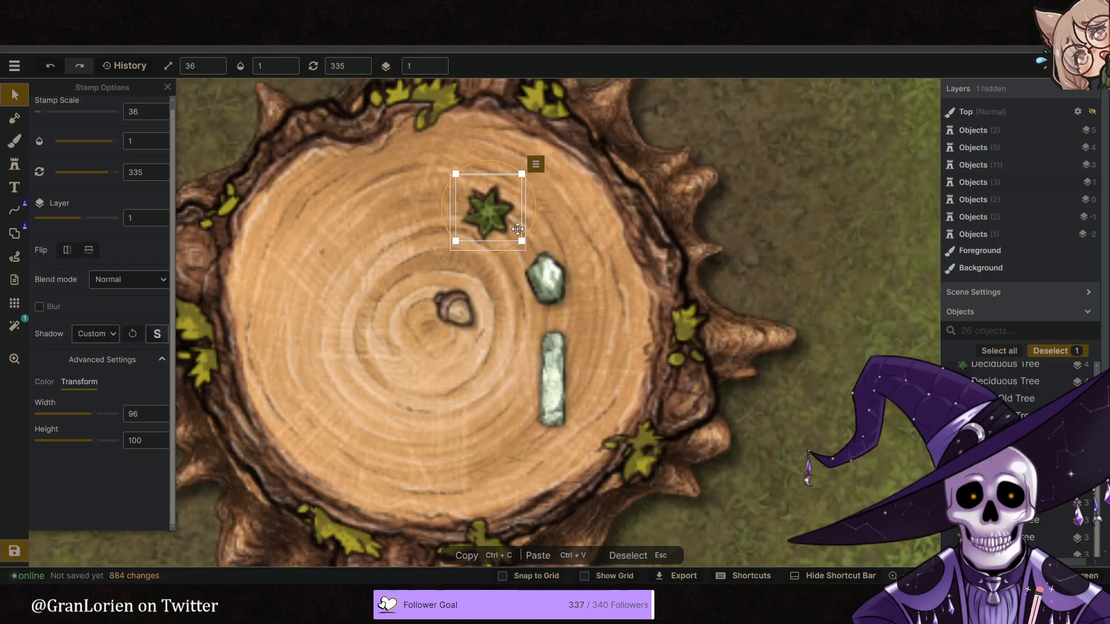
{"action": "left_click_drag", "start_coordinate": [528, 228], "coordinate": [491, 220]}
- Compare the stacked stars and stones on the stump with the leaf ring in the reference image
{"action": "scroll", "coordinate": [491, 226], "scroll_direction": "down", "scroll_amount": 2}
{"action": "scroll", "coordinate": [547, 233], "scroll_direction": "down", "scroll_amount": 1}
{"action": "left_click", "coordinate": [547, 234]}
{"action": "scroll", "coordinate": [640, 285], "scroll_direction": "down", "scroll_amount": 4}
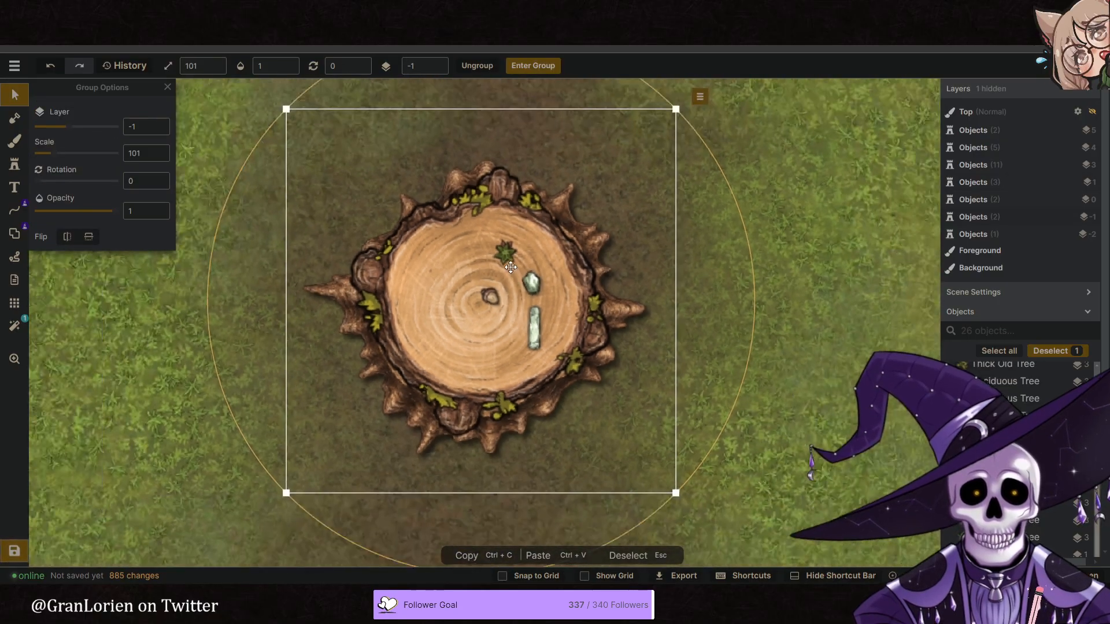
{"action": "left_click", "coordinate": [765, 300]}
{"action": "left_click", "coordinate": [358, 12]}
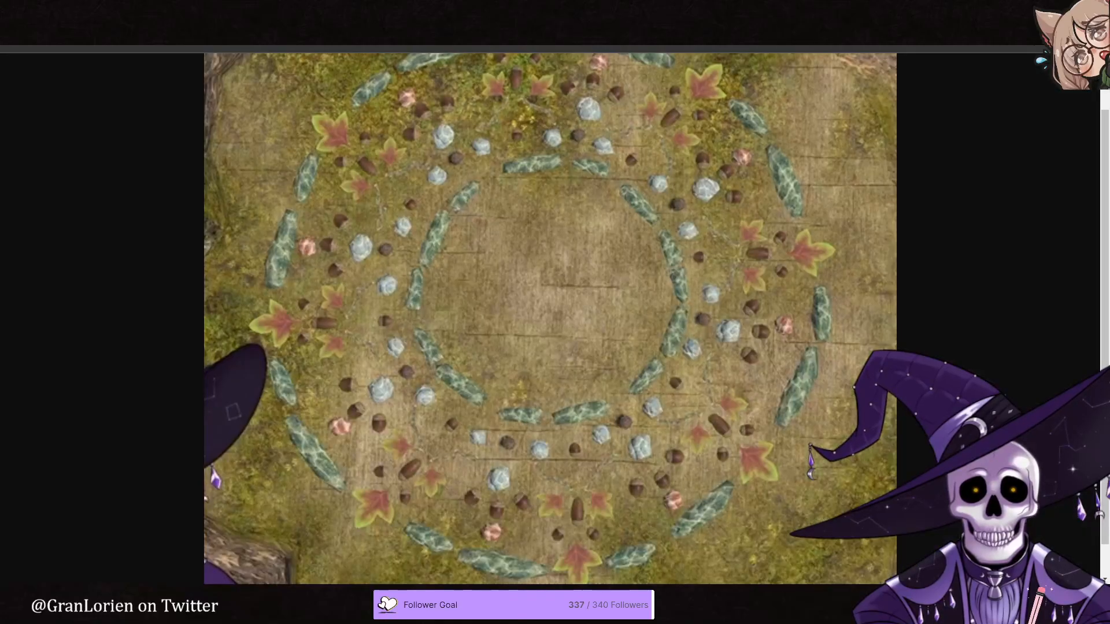
{"action": "left_click", "coordinate": [157, 12]}
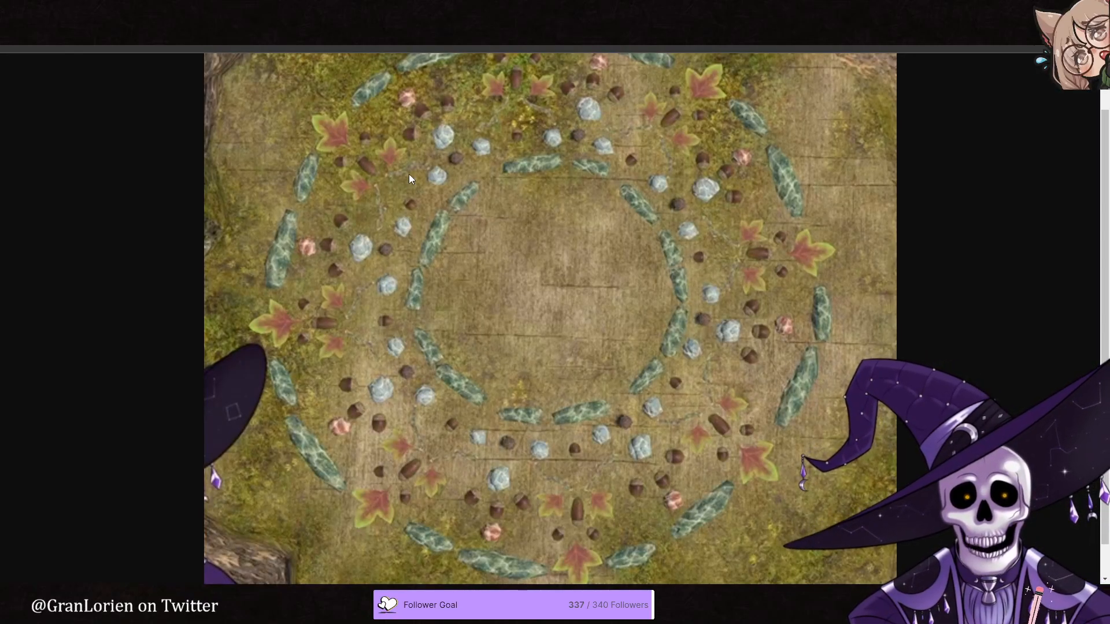
{"action": "scroll", "coordinate": [536, 255], "scroll_direction": "up", "scroll_amount": 5}
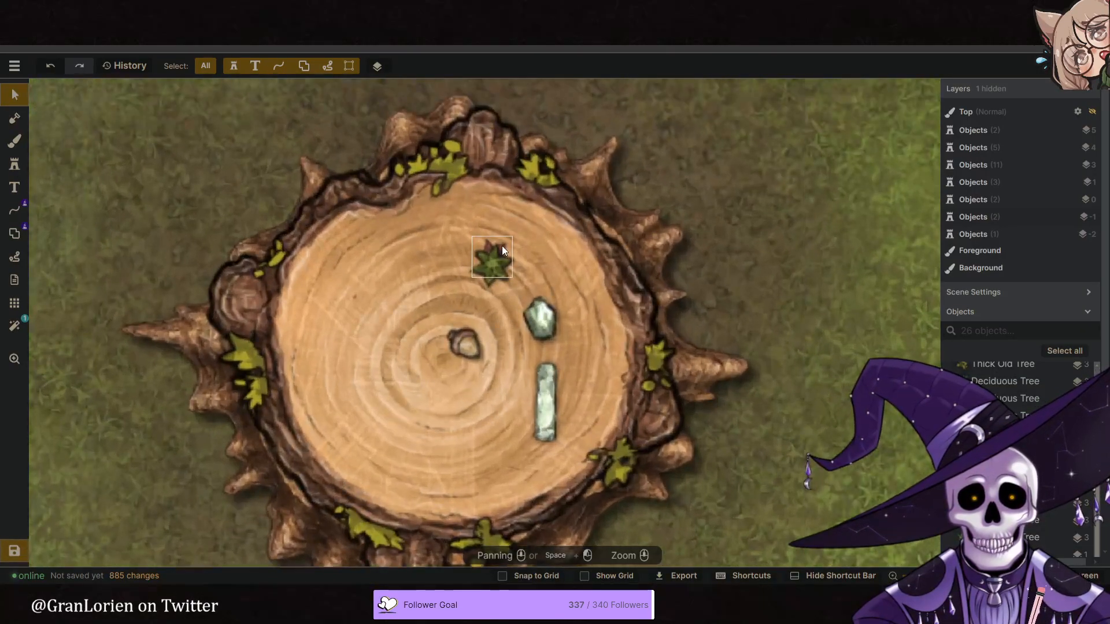
- Raise the smaller, hue -12 star to layer 2 and rotate it to 319, centred over the green star
{"action": "left_click", "coordinate": [506, 239]}
{"action": "mouse_move", "coordinate": [505, 239]}
{"action": "left_mouse_down"}
{"action": "mouse_move", "coordinate": [486, 272]}
{"action": "mouse_move", "coordinate": [516, 257]}
{"action": "left_mouse_up"}
{"action": "left_click", "coordinate": [436, 61]}
{"action": "left_click_drag", "start_coordinate": [492, 271], "coordinate": [494, 268]}
- Try an opacity of 0.53 on the upper star, then rotate it to 330 and set its opacity to 1
{"action": "left_click", "coordinate": [274, 66]}
{"action": "left_click_drag", "start_coordinate": [276, 110], "coordinate": [264, 110]}
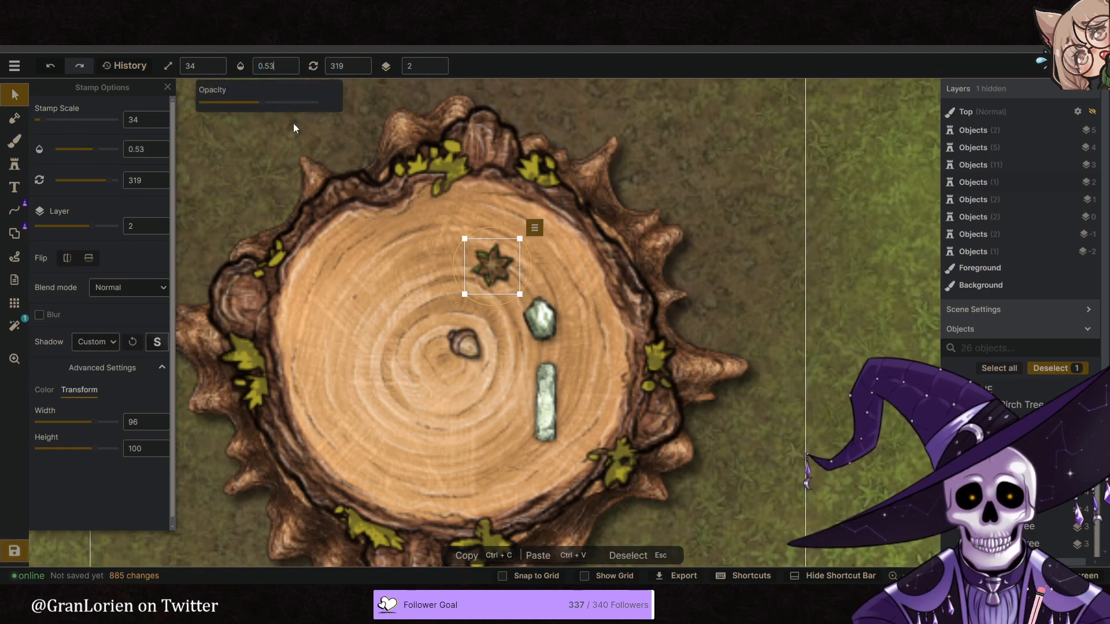
{"action": "left_click_drag", "start_coordinate": [528, 271], "coordinate": [496, 274]}
{"action": "left_click", "coordinate": [295, 68]}
{"action": "left_click", "coordinate": [105, 342]}
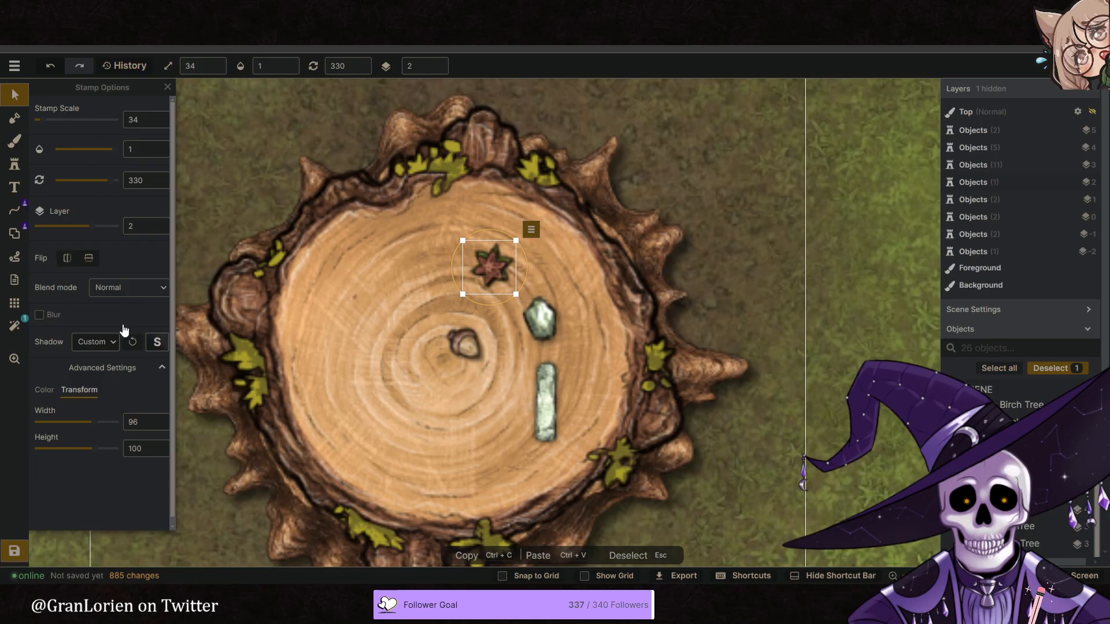
- Try the Color burn blend mode on the upper star, then set its blend mode to Color dodge
{"action": "left_click", "coordinate": [131, 289]}
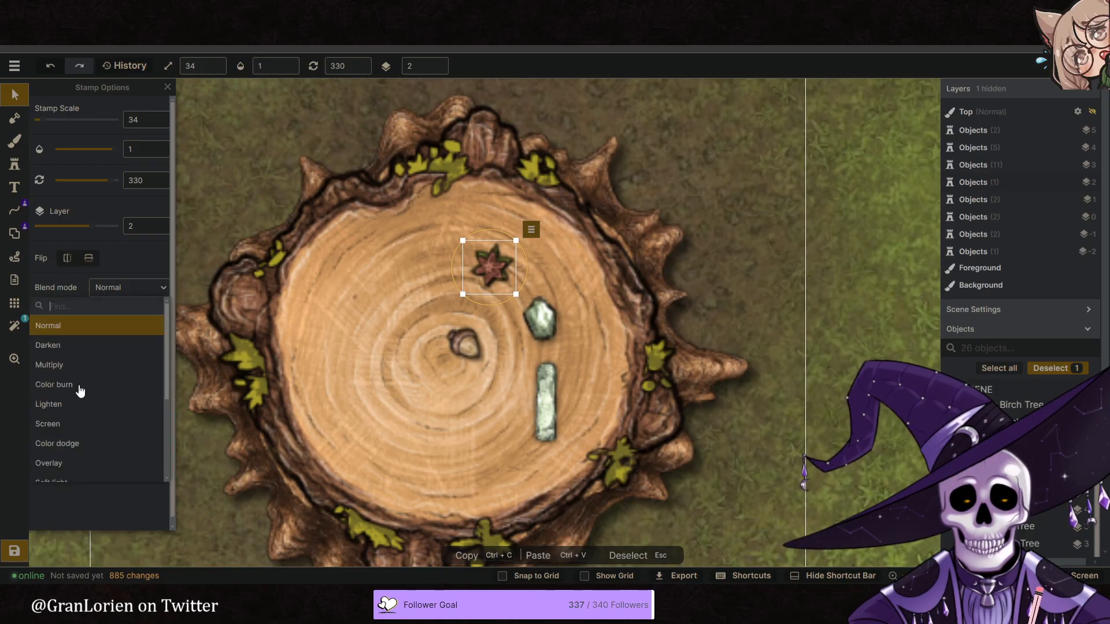
{"action": "left_click", "coordinate": [80, 389]}
{"action": "left_click", "coordinate": [130, 291]}
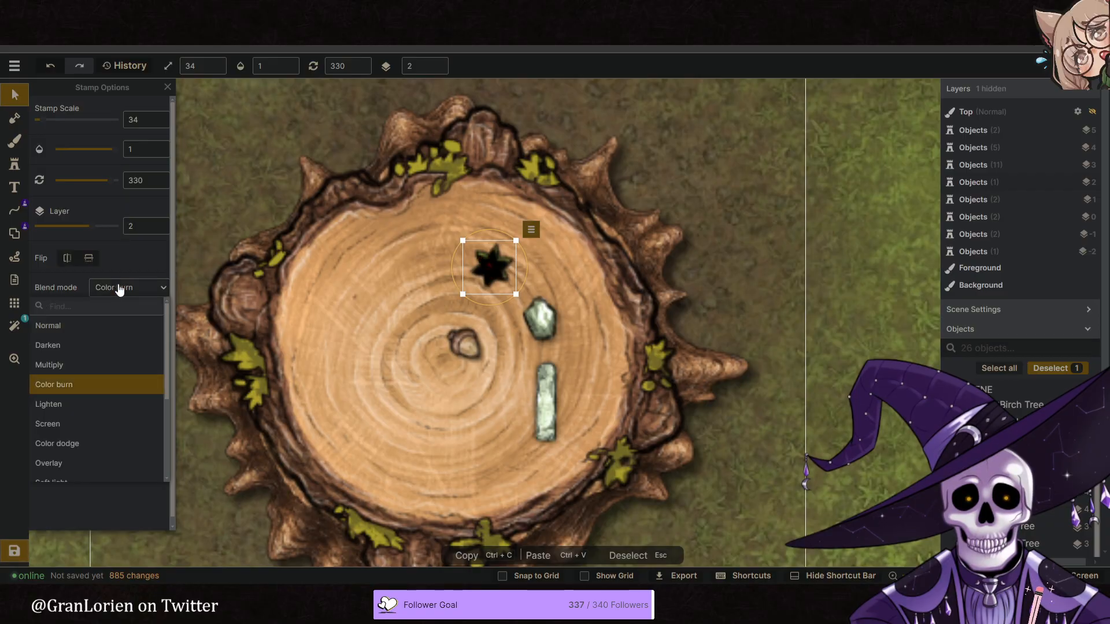
{"action": "left_click", "coordinate": [82, 425]}
{"action": "left_click", "coordinate": [89, 450]}
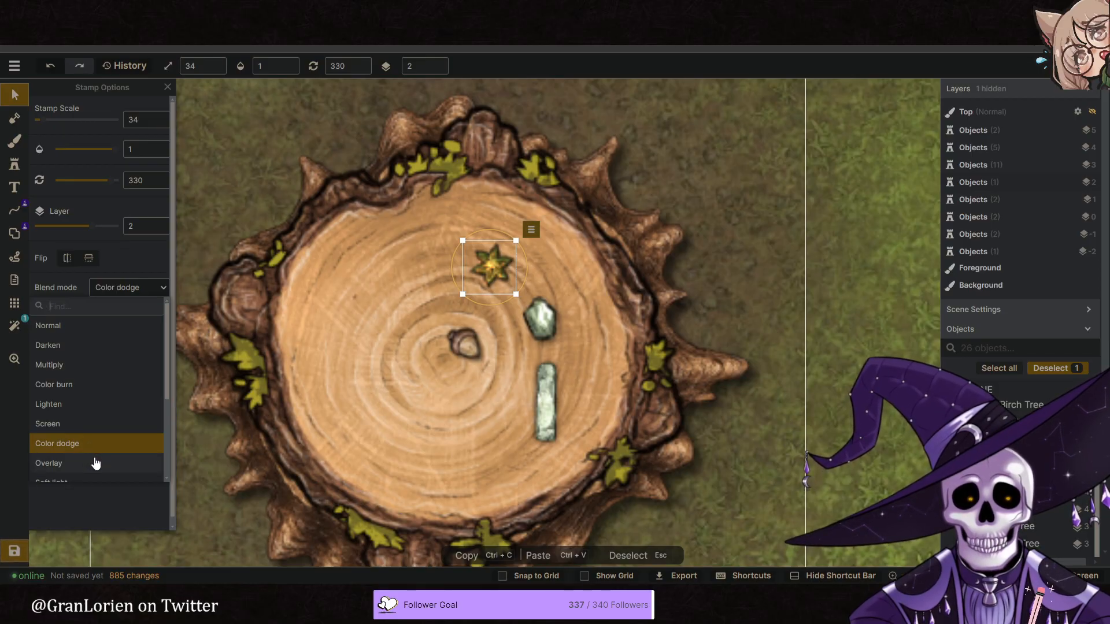
{"action": "left_click", "coordinate": [375, 159]}
- Give the upper star saturation 200 and hue -50, and shrink it to scale 29 centred on the green star
{"action": "left_click", "coordinate": [44, 390]}
{"action": "left_click_drag", "start_coordinate": [82, 450], "coordinate": [141, 448]}
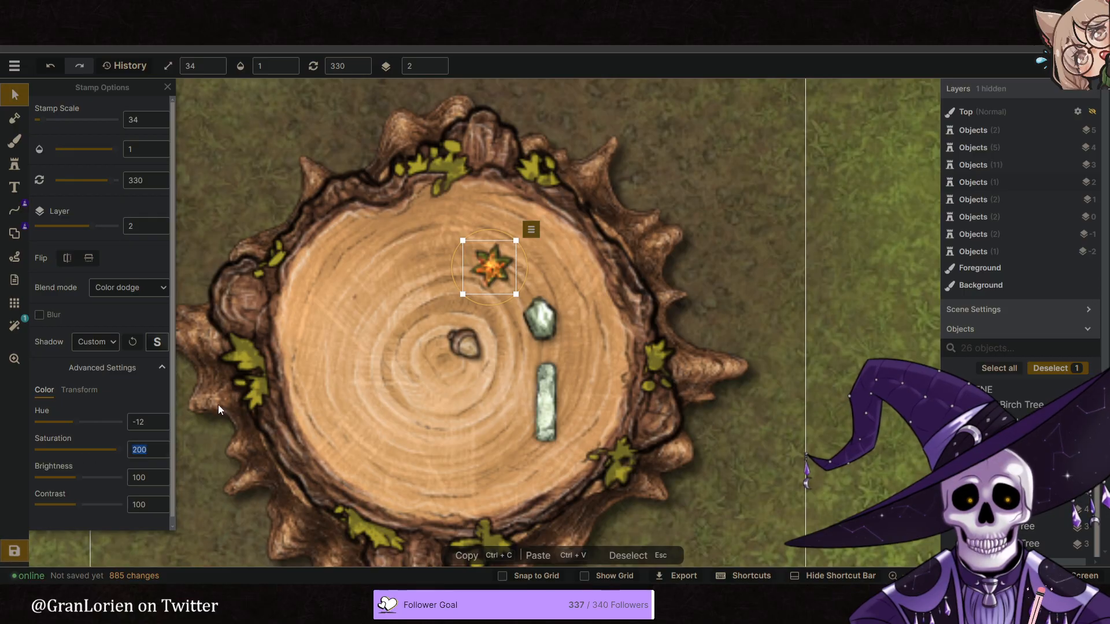
{"action": "scroll", "coordinate": [512, 280], "scroll_direction": "down", "scroll_amount": 2}
{"action": "scroll", "coordinate": [512, 280], "scroll_direction": "down", "scroll_amount": 3}
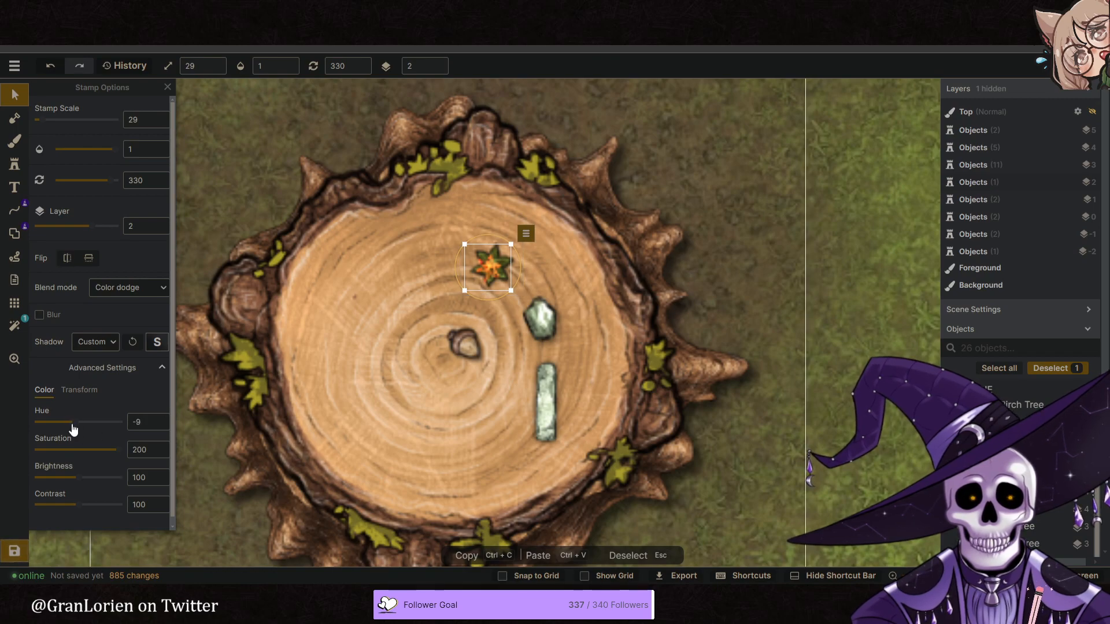
{"action": "left_click_drag", "start_coordinate": [491, 268], "coordinate": [492, 266]}
- Lower the upper star's opacity to 0.83 and deselect it
{"action": "left_click", "coordinate": [269, 65]}
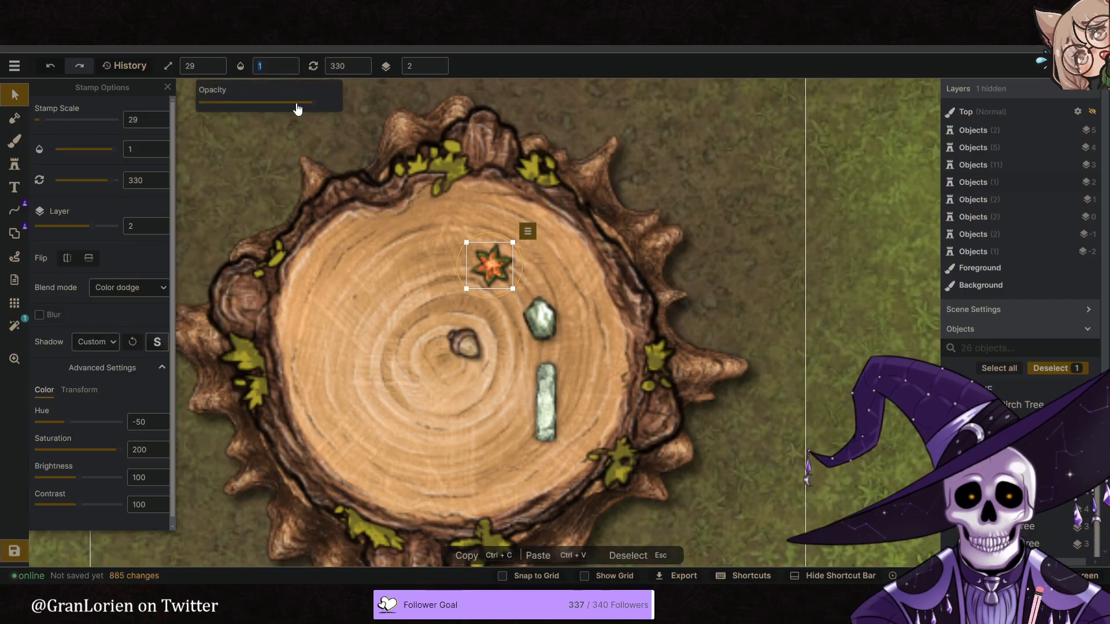
{"action": "left_click", "coordinate": [16, 100]}
{"action": "scroll", "coordinate": [478, 316], "scroll_direction": "down", "scroll_amount": 3}
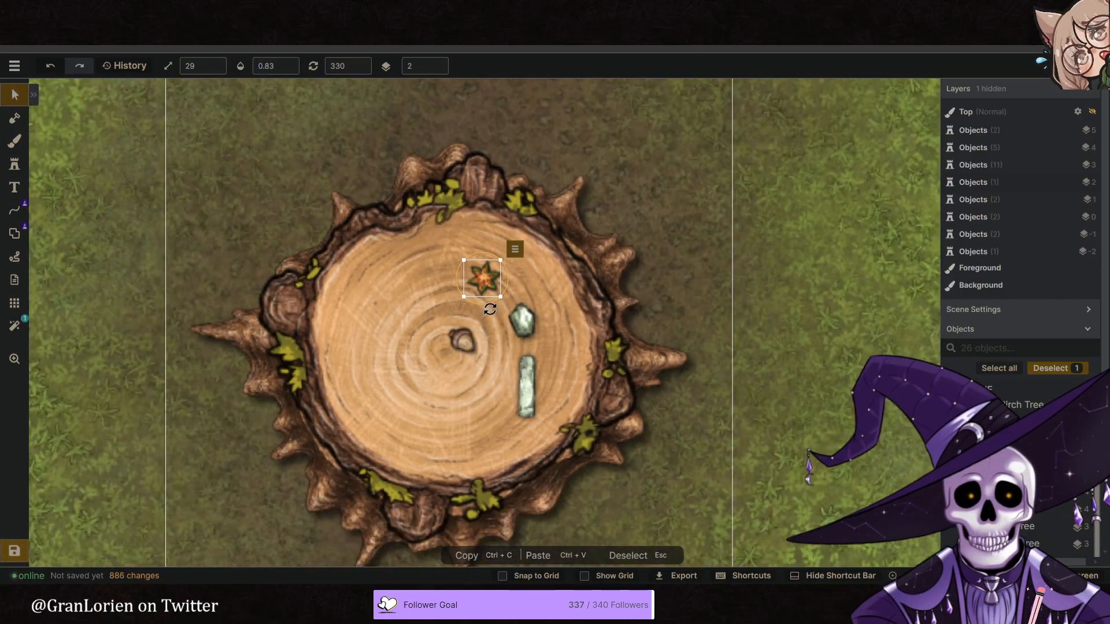
{"action": "left_click", "coordinate": [773, 310]}
- Select both stacked stars together and move them off the stump onto the ground to its northeast
{"action": "scroll", "coordinate": [606, 296], "scroll_direction": "down", "scroll_amount": 3}
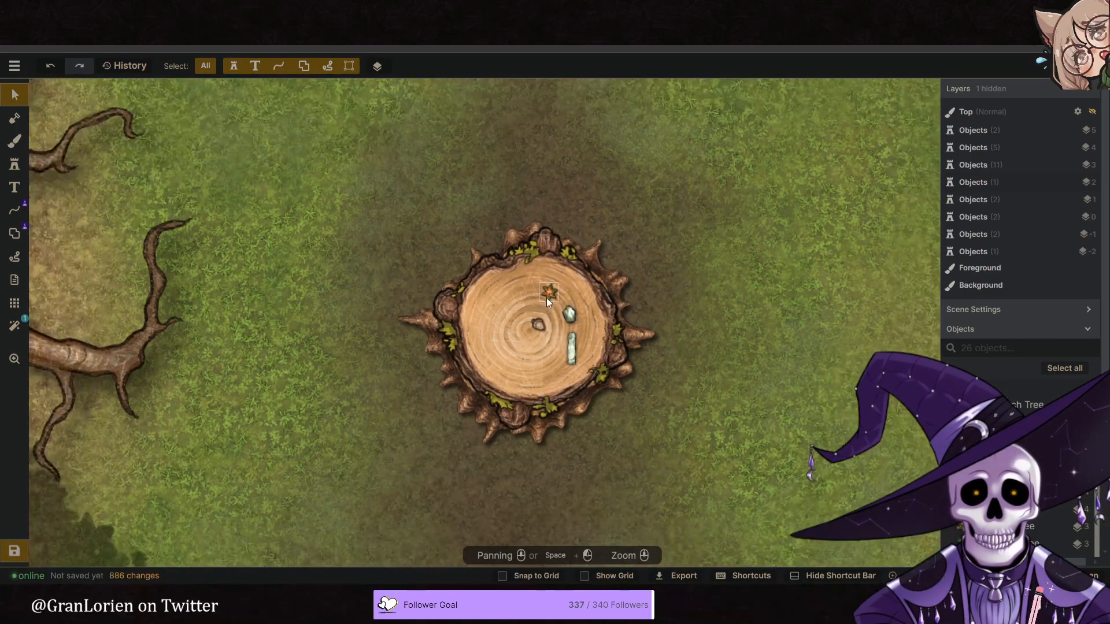
{"action": "scroll", "coordinate": [545, 297], "scroll_direction": "up", "scroll_amount": 6}
{"action": "left_click", "coordinate": [549, 300]}
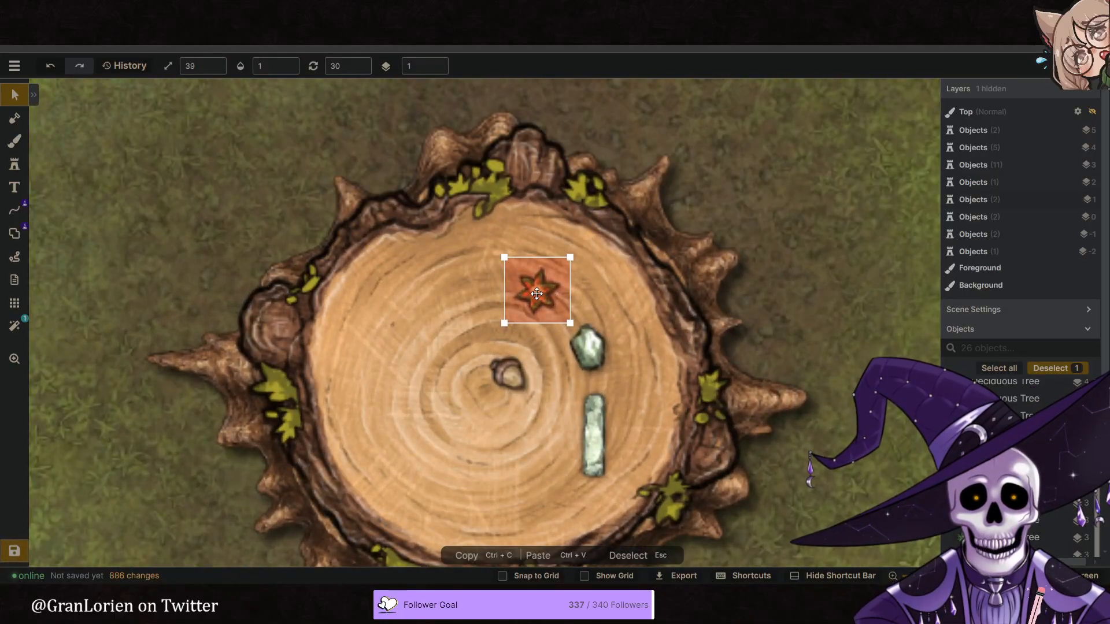
{"action": "left_click_drag", "start_coordinate": [549, 299], "coordinate": [781, 154]}
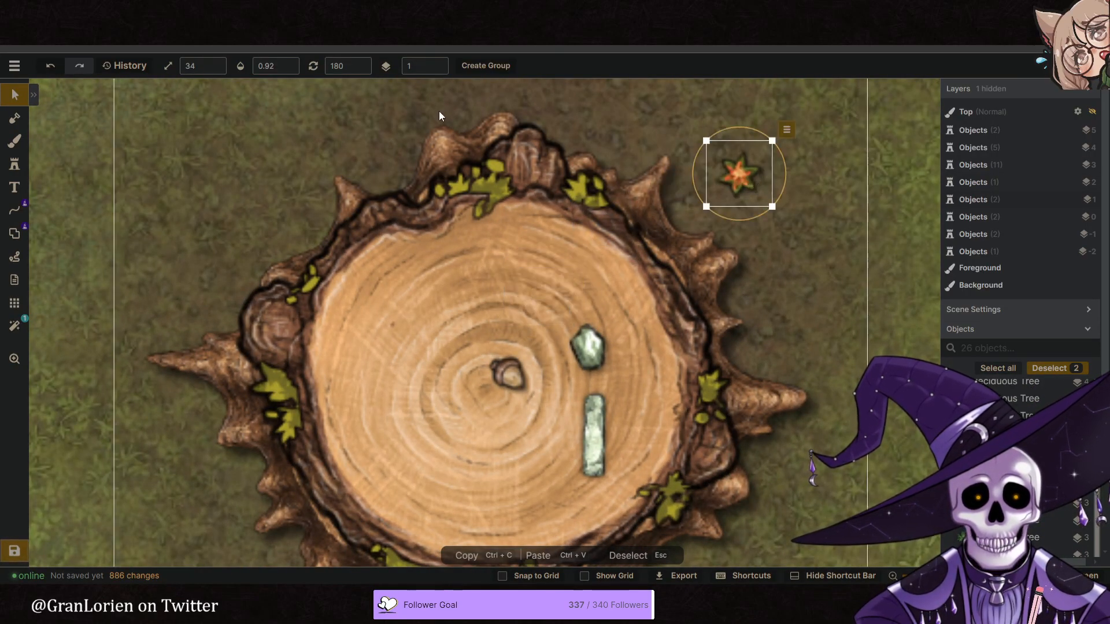
- Group the two stacked stars as "Group" and place the group on the stump just above the green gem, comparing with the reference image
{"action": "left_click", "coordinate": [504, 66]}
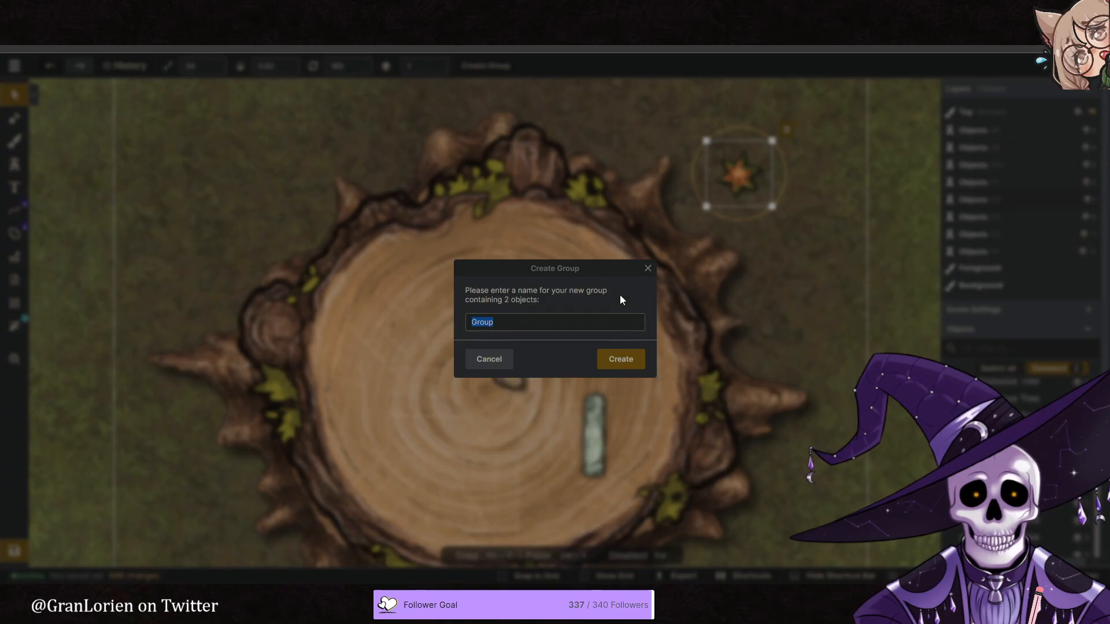
{"action": "left_click", "coordinate": [629, 359]}
{"action": "left_click_drag", "start_coordinate": [764, 173], "coordinate": [594, 292]}
{"action": "key", "text": "ctrl+Tab"}
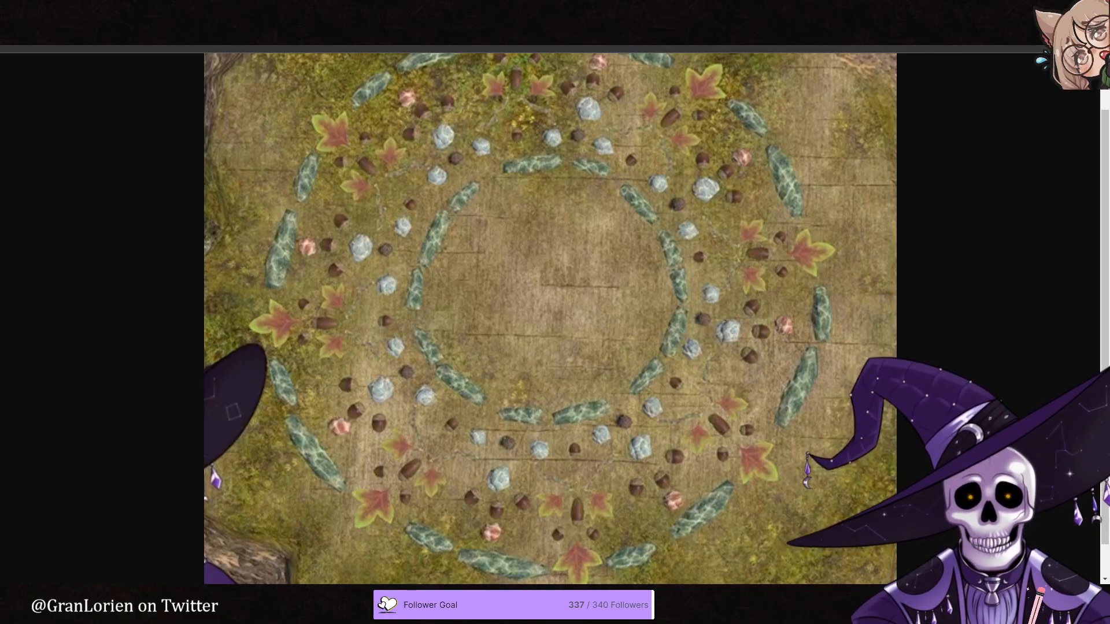
{"action": "key", "text": "ctrl+Tab"}
{"action": "scroll", "coordinate": [553, 309], "scroll_direction": "down", "scroll_amount": 5}
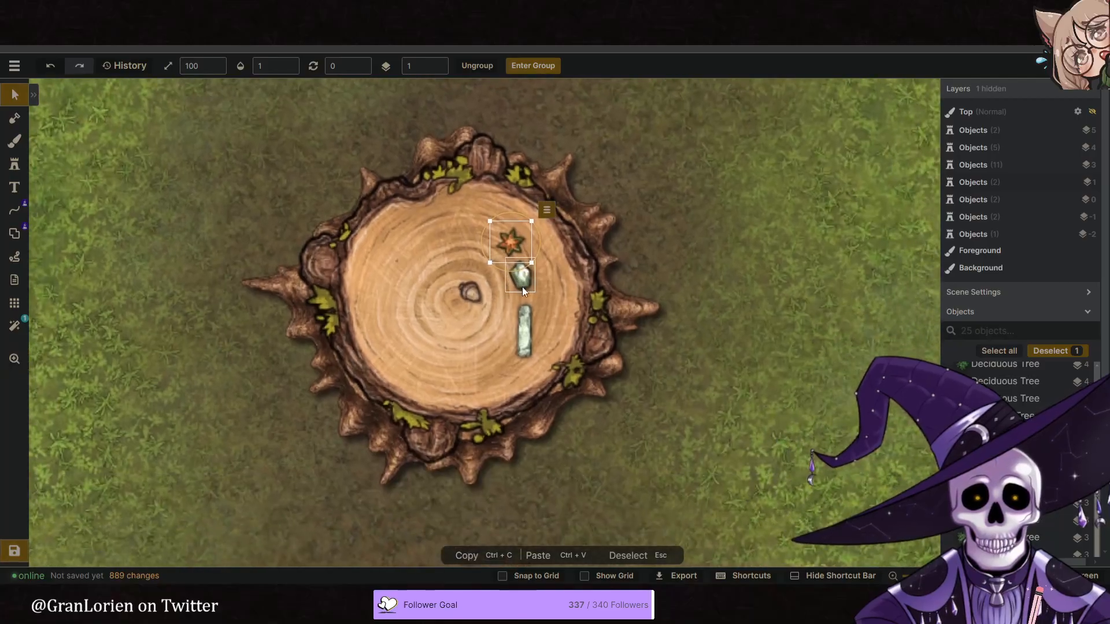
- Shrink the long stone on the stump to scale 4, rotate it to 64 and place it southeast of the centre
{"action": "left_click", "coordinate": [520, 275]}
{"action": "left_click", "coordinate": [526, 336]}
{"action": "scroll", "coordinate": [526, 336], "scroll_direction": "down", "scroll_amount": 1}
{"action": "left_click_drag", "start_coordinate": [526, 337], "coordinate": [503, 343]}
{"action": "scroll", "coordinate": [450, 211], "scroll_direction": "down", "scroll_amount": 3}
{"action": "key", "text": "ctrl+Tab"}
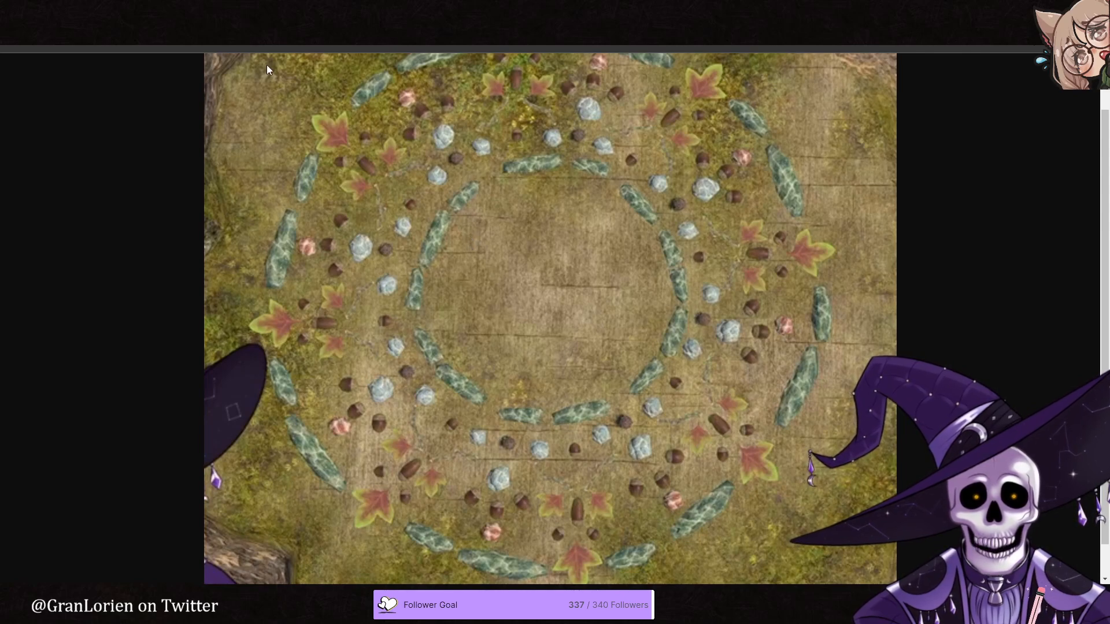
{"action": "key", "text": "ctrl+Tab"}
- Duplicate the small stone, place the copy just northeast of it and rotate the copy to 37, following the reference image
{"action": "mouse_move", "coordinate": [519, 340]}
{"action": "left_mouse_down"}
{"action": "mouse_move", "coordinate": [510, 353]}
{"action": "mouse_move", "coordinate": [493, 349]}
{"action": "mouse_move", "coordinate": [513, 332]}
{"action": "left_mouse_up"}
{"action": "scroll", "coordinate": [494, 349], "scroll_direction": "down", "scroll_amount": 2}
{"action": "right_click", "coordinate": [485, 347]}
{"action": "left_click", "coordinate": [530, 383]}
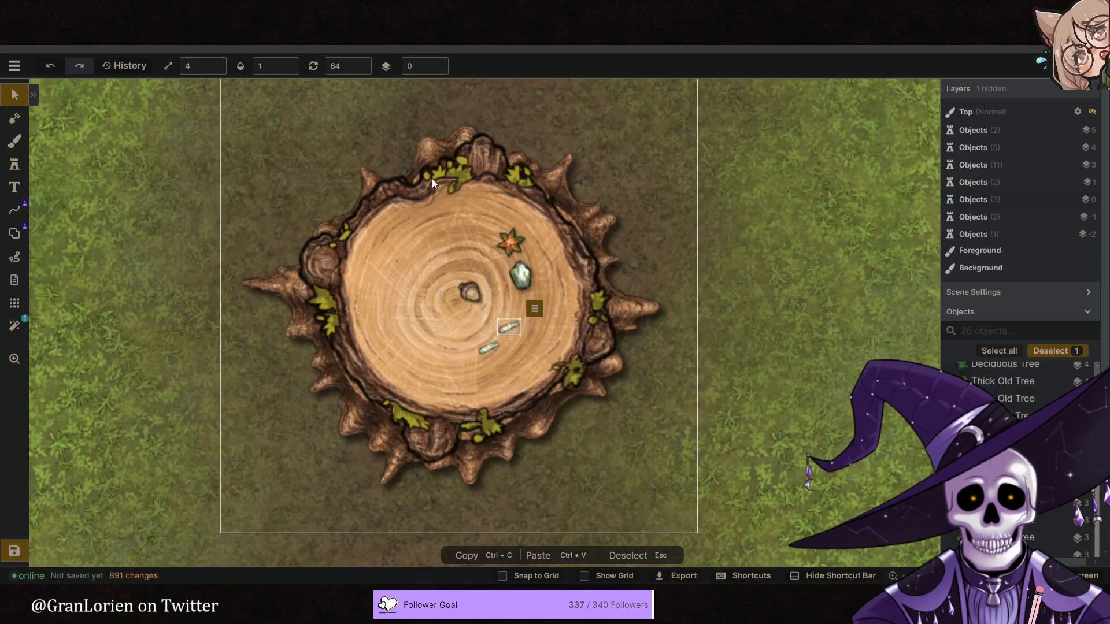
{"action": "key", "text": "ctrl+Tab"}
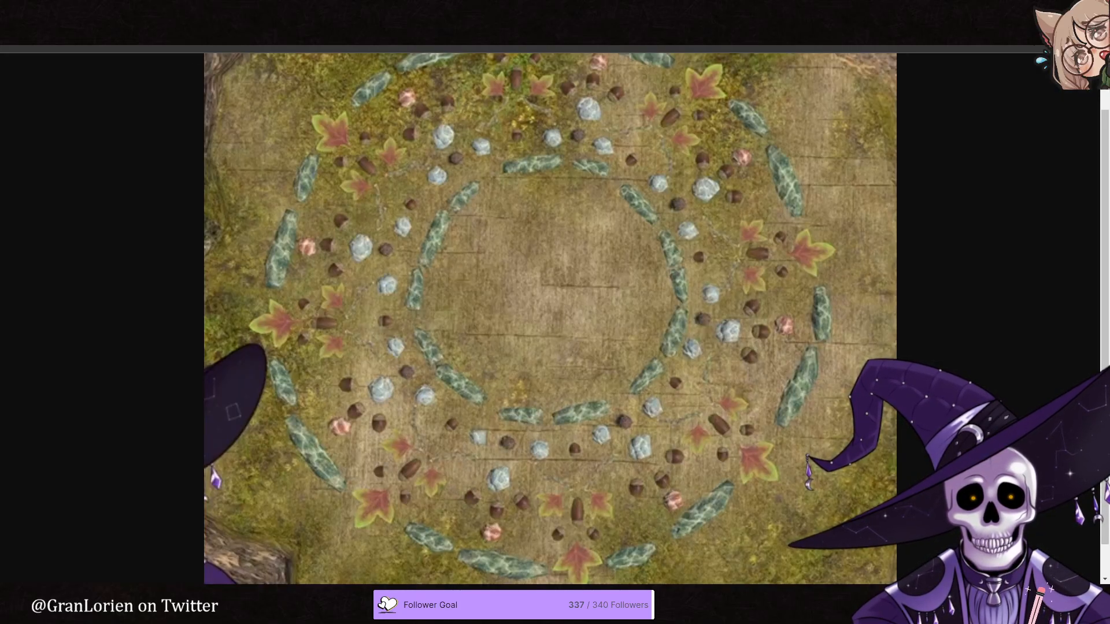
{"action": "key", "text": "ctrl+Tab"}
{"action": "left_click_drag", "start_coordinate": [526, 330], "coordinate": [526, 322]}
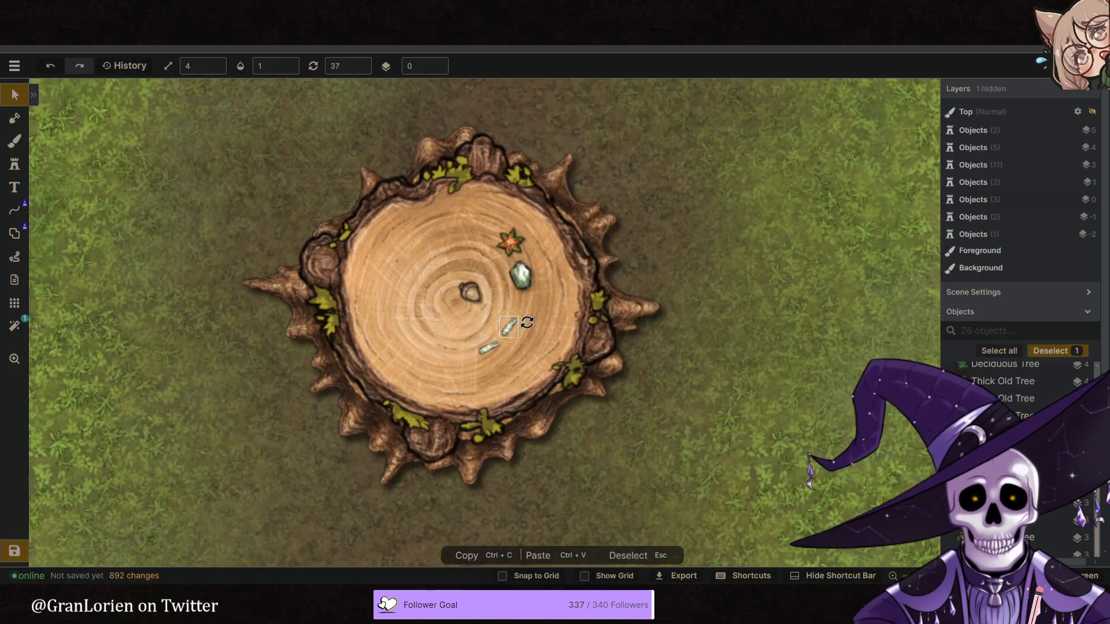
- Pick the stone pillar stamp of the Dungeons pack from the stone results in the stamp catalog
{"action": "left_click", "coordinate": [15, 164]}
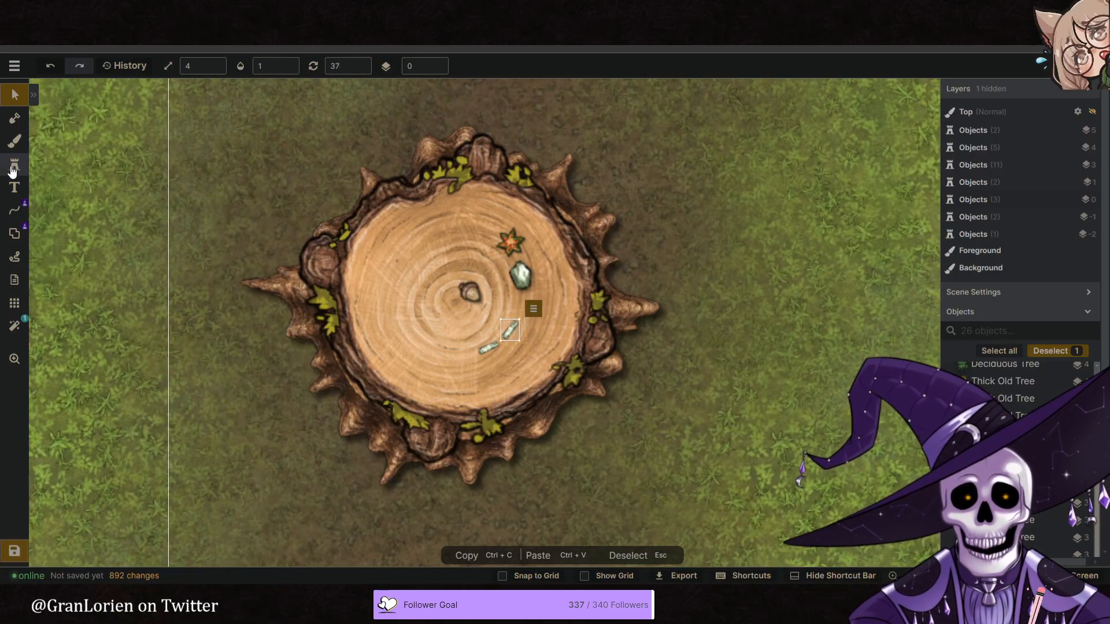
{"action": "left_click", "coordinate": [69, 155]}
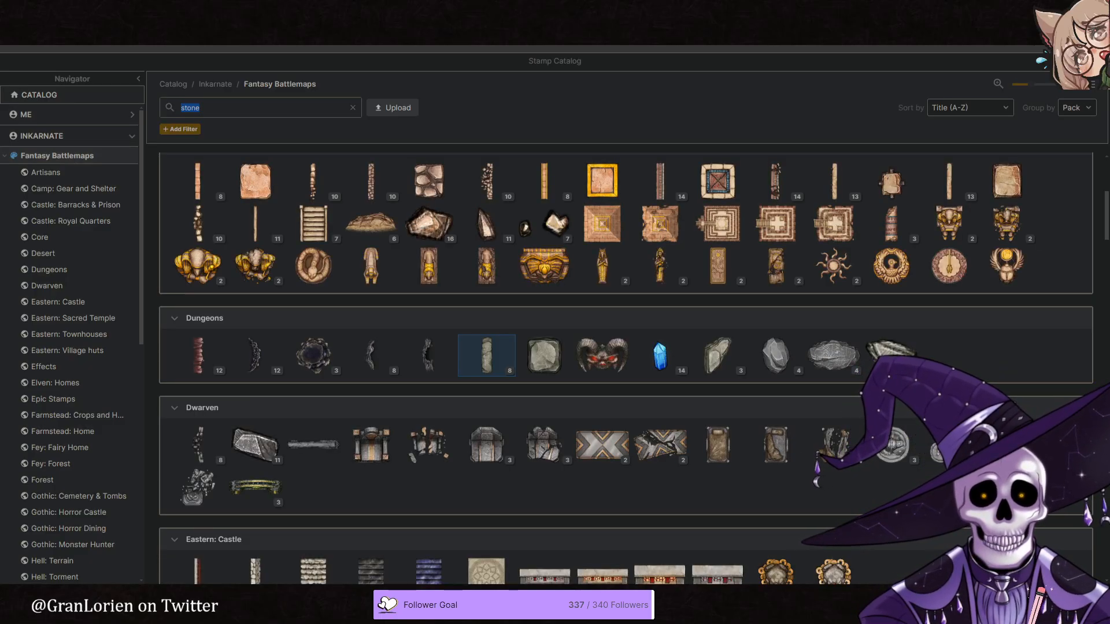
{"action": "left_click", "coordinate": [486, 355]}
- Search the path catalog for stone and choose a stone wall path as the shape tool's stroke
{"action": "left_click", "coordinate": [14, 233]}
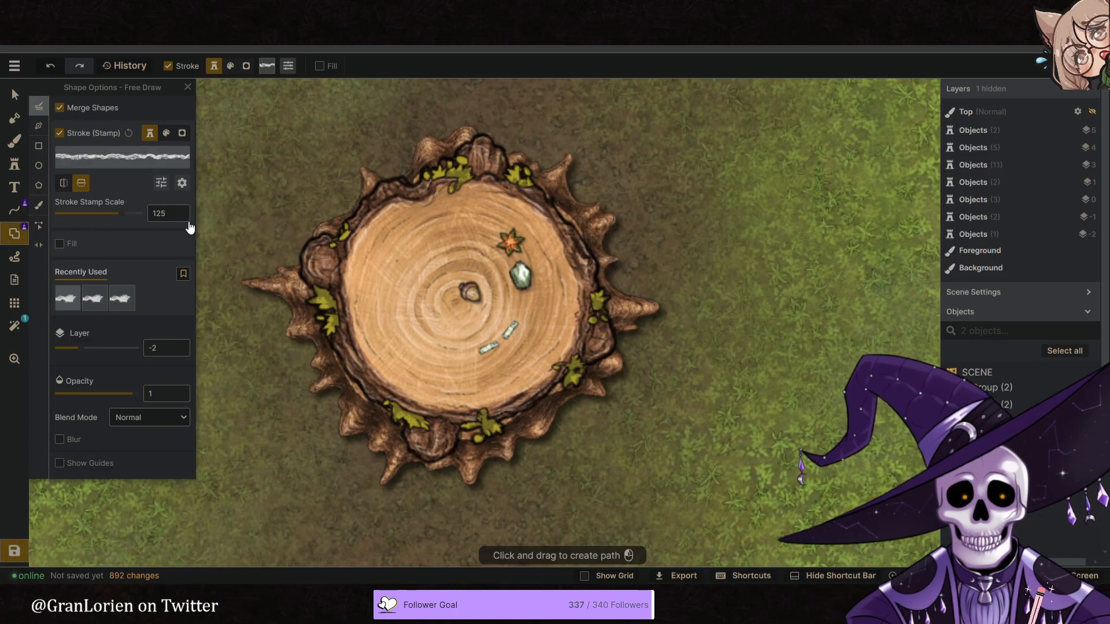
{"action": "key", "text": "f"}
{"action": "scroll", "coordinate": [316, 314], "scroll_direction": "down", "scroll_amount": 3}
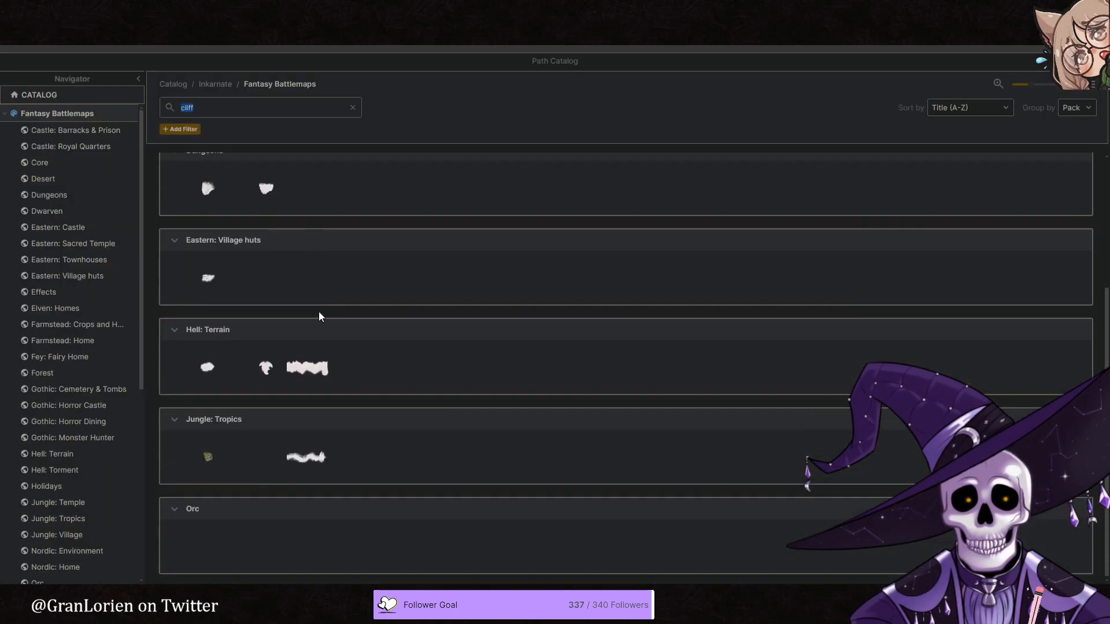
{"action": "scroll", "coordinate": [339, 345], "scroll_direction": "up", "scroll_amount": 2}
{"action": "left_click", "coordinate": [351, 111]}
{"action": "type", "text": "stone"}
{"action": "key", "text": "Return"}
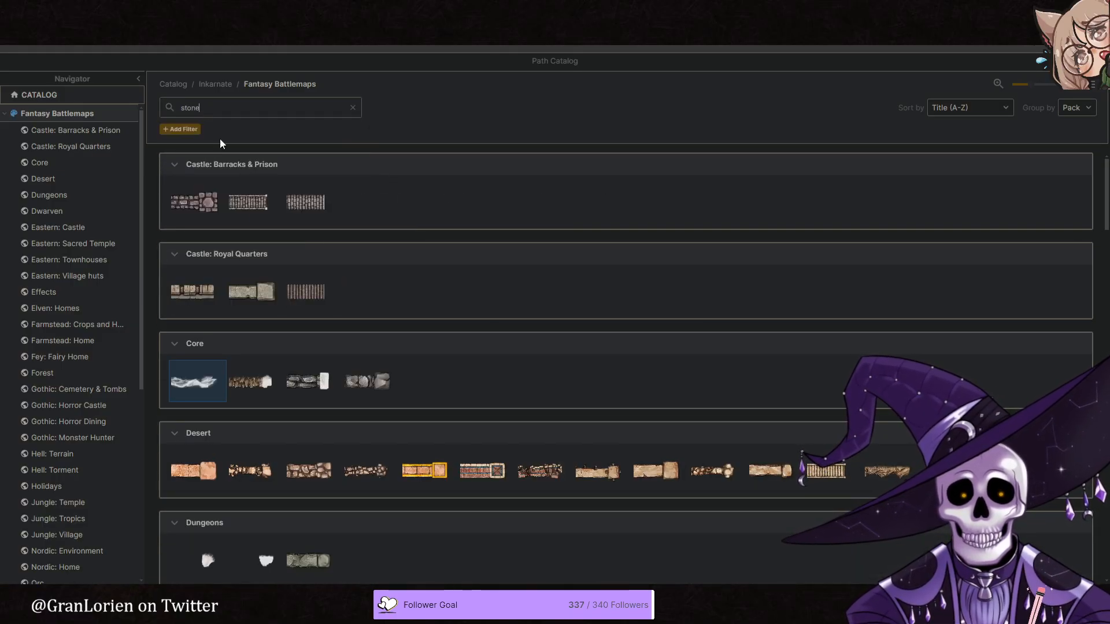
{"action": "scroll", "coordinate": [406, 379], "scroll_direction": "down", "scroll_amount": 2}
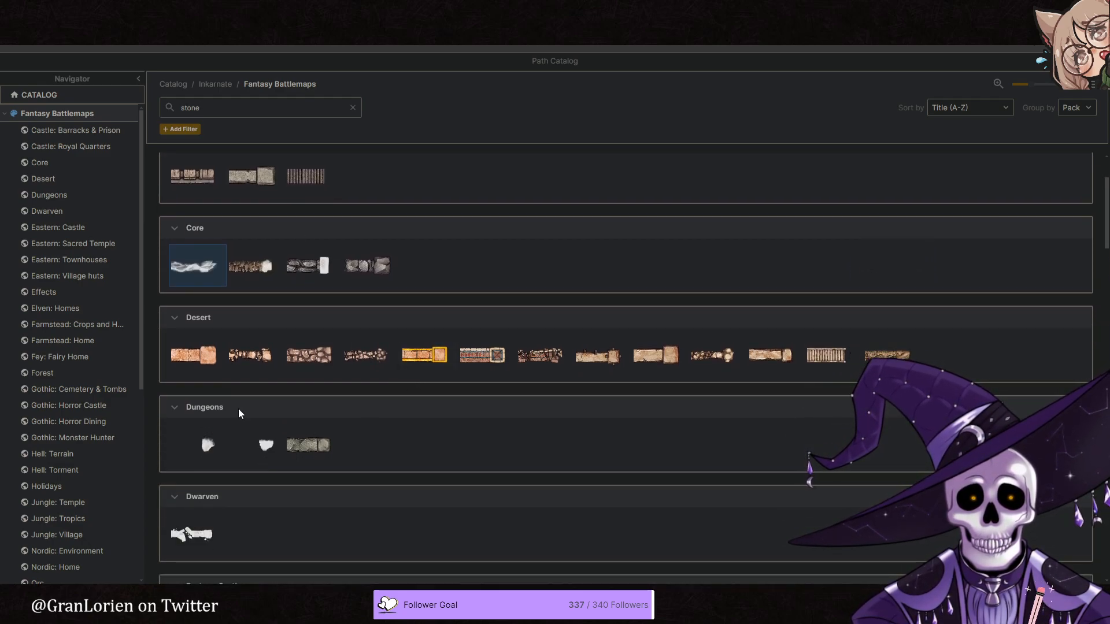
{"action": "left_click", "coordinate": [370, 266]}
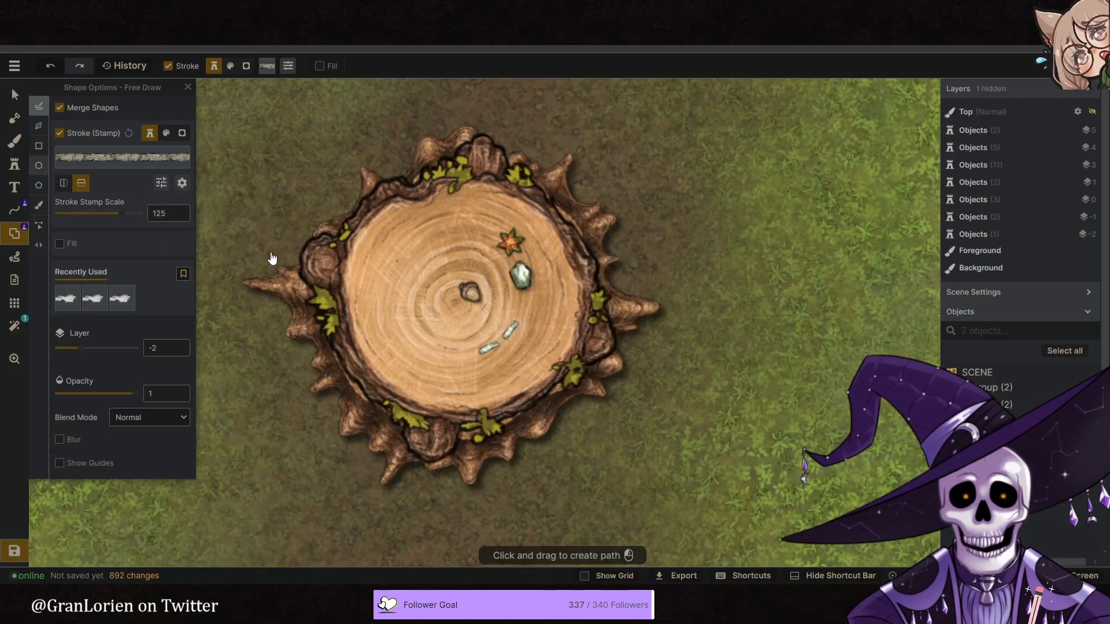
- Draw a stone-stroked circle over the stump's northwest part and reduce its stroke stamp scale to 7
{"action": "left_click", "coordinate": [39, 165]}
{"action": "mouse_move", "coordinate": [345, 180]}
{"action": "left_mouse_down"}
{"action": "mouse_move", "coordinate": [495, 329]}
{"action": "mouse_move", "coordinate": [437, 310]}
{"action": "mouse_move", "coordinate": [413, 320]}
{"action": "mouse_move", "coordinate": [465, 312]}
{"action": "mouse_move", "coordinate": [415, 284]}
{"action": "mouse_move", "coordinate": [381, 240]}
{"action": "left_mouse_up"}
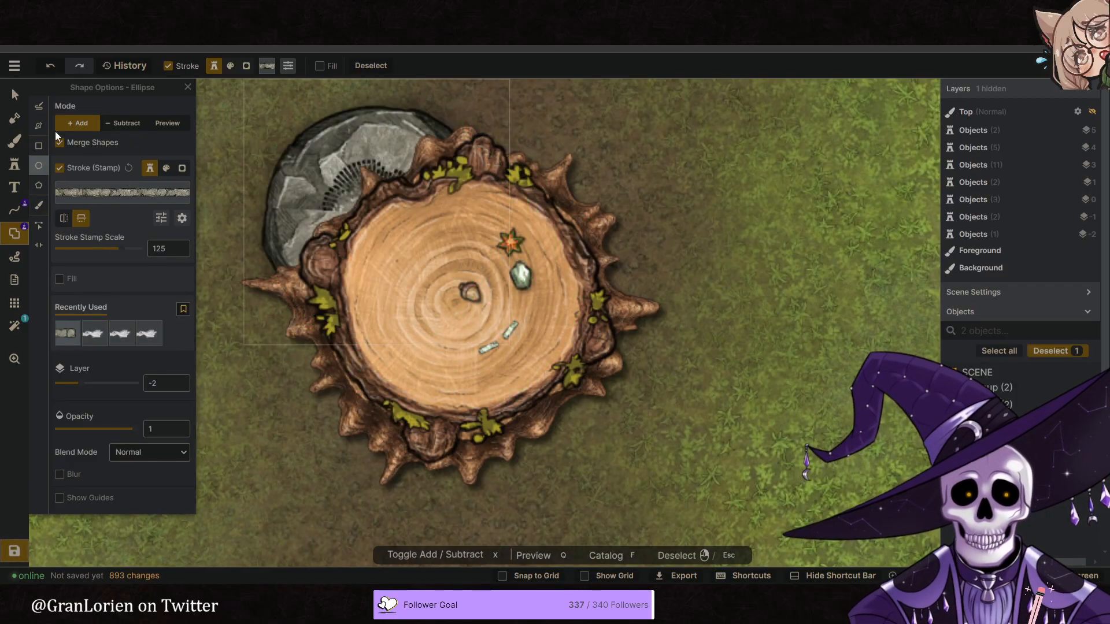
{"action": "left_click", "coordinate": [16, 97]}
{"action": "left_click_drag", "start_coordinate": [99, 194], "coordinate": [61, 195]}
{"action": "left_click_drag", "start_coordinate": [330, 215], "coordinate": [379, 228]}
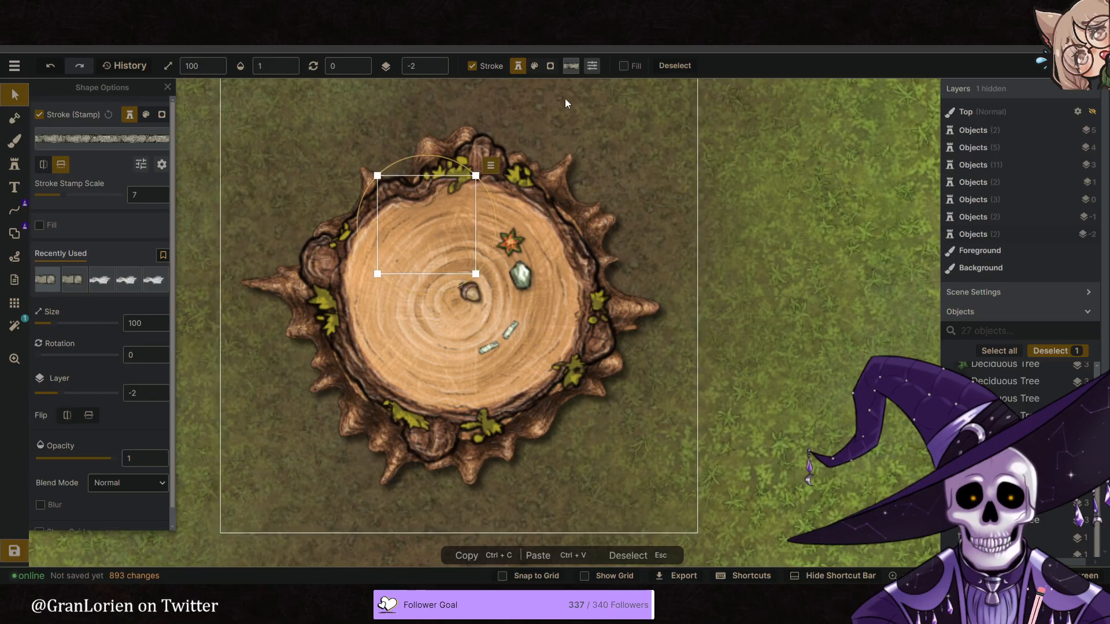
- Raise the stone ring to layer 1, enlarge it to size 134 centred on the stump, and set its stroke stamp scale to 8
{"action": "left_click", "coordinate": [438, 63]}
{"action": "left_click", "coordinate": [438, 64]}
{"action": "left_click_drag", "start_coordinate": [446, 275], "coordinate": [488, 340]}
{"action": "scroll", "coordinate": [489, 340], "scroll_direction": "up", "scroll_amount": 5}
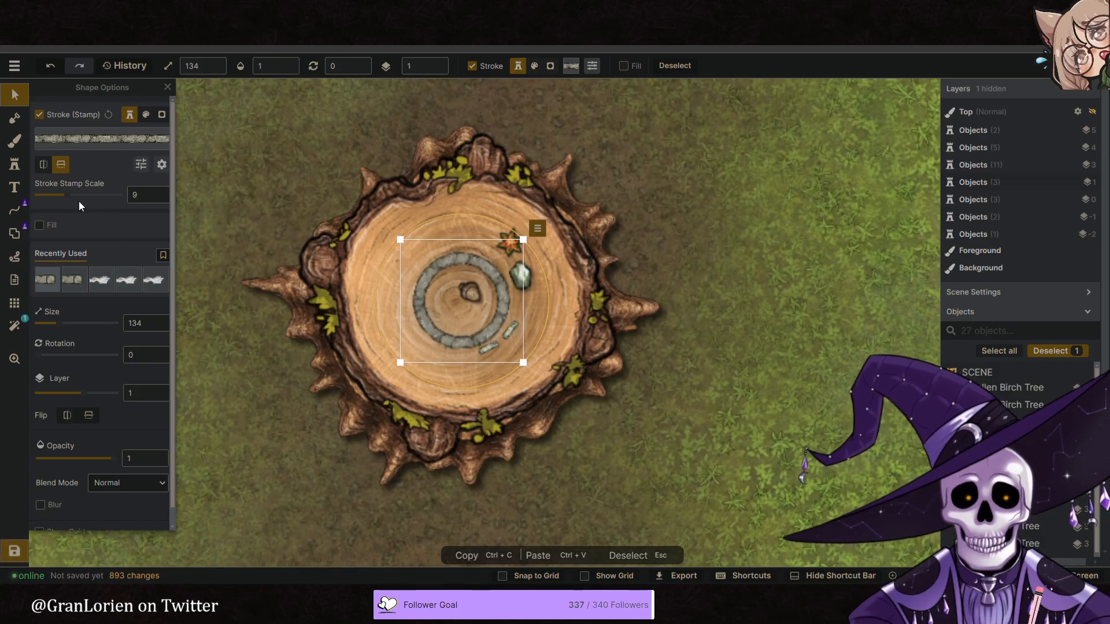
{"action": "left_click_drag", "start_coordinate": [68, 196], "coordinate": [65, 196]}
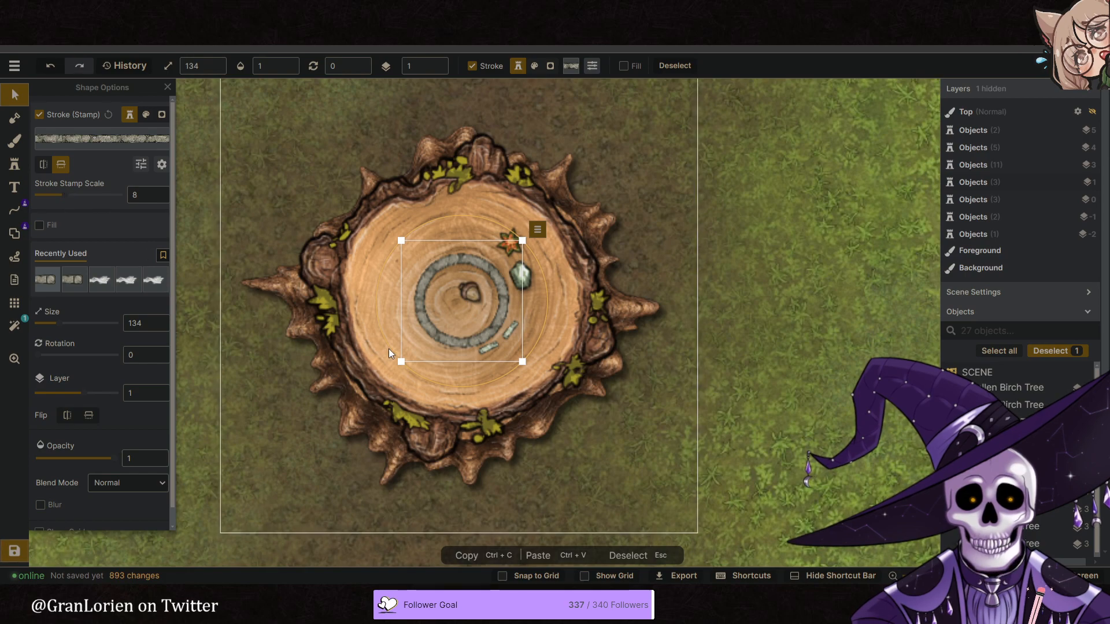
{"action": "left_click", "coordinate": [22, 99]}
{"action": "left_click", "coordinate": [820, 376]}
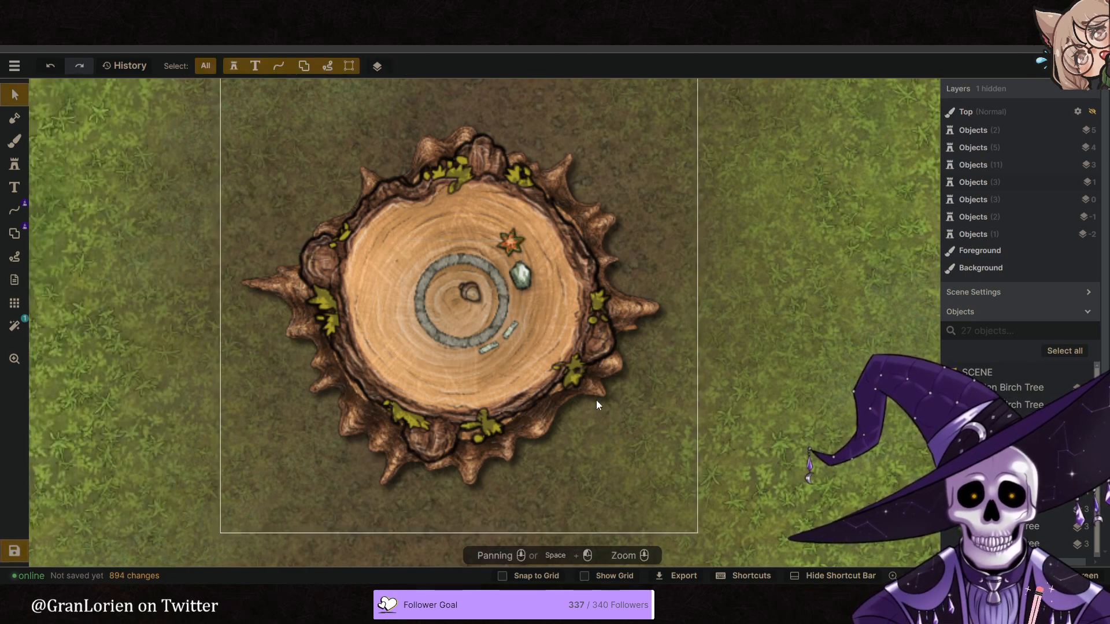
- Raise the small stone rotated at 37 to layer 2 and move it onto the southeast part of the stone ring
{"action": "scroll", "coordinate": [578, 390], "scroll_direction": "up", "scroll_amount": 4}
{"action": "left_click_drag", "start_coordinate": [462, 284], "coordinate": [441, 271]}
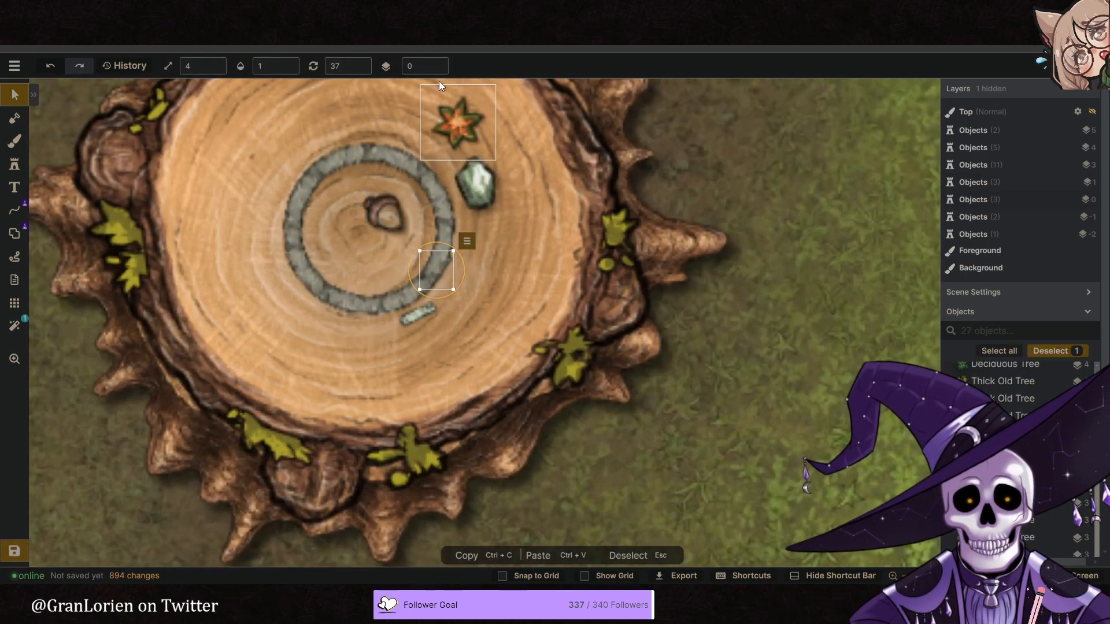
{"action": "left_click", "coordinate": [439, 62]}
- Move the other small stone onto the ring's south-southeast part, raise it to layer 2 and check the reference image
{"action": "left_click", "coordinate": [439, 62]}
{"action": "middle_click_drag", "start_coordinate": [394, 337], "coordinate": [441, 348]}
{"action": "left_click_drag", "start_coordinate": [479, 284], "coordinate": [509, 278]}
{"action": "left_click_drag", "start_coordinate": [479, 324], "coordinate": [460, 309]}
{"action": "left_click", "coordinate": [440, 62]}
{"action": "left_click", "coordinate": [439, 62]}
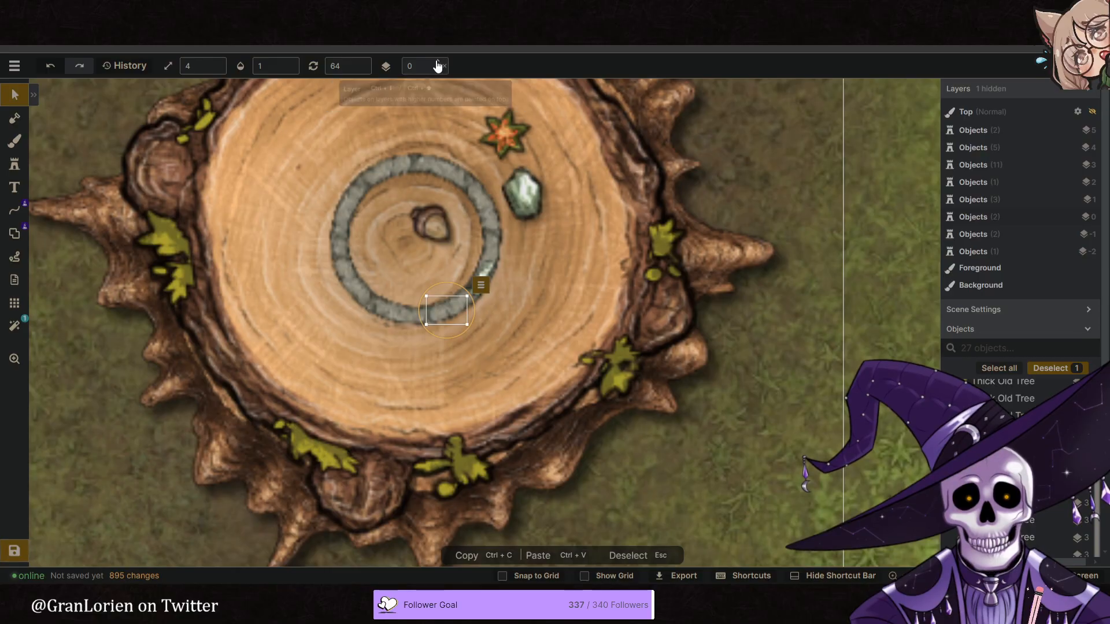
{"action": "left_click", "coordinate": [448, 314]}
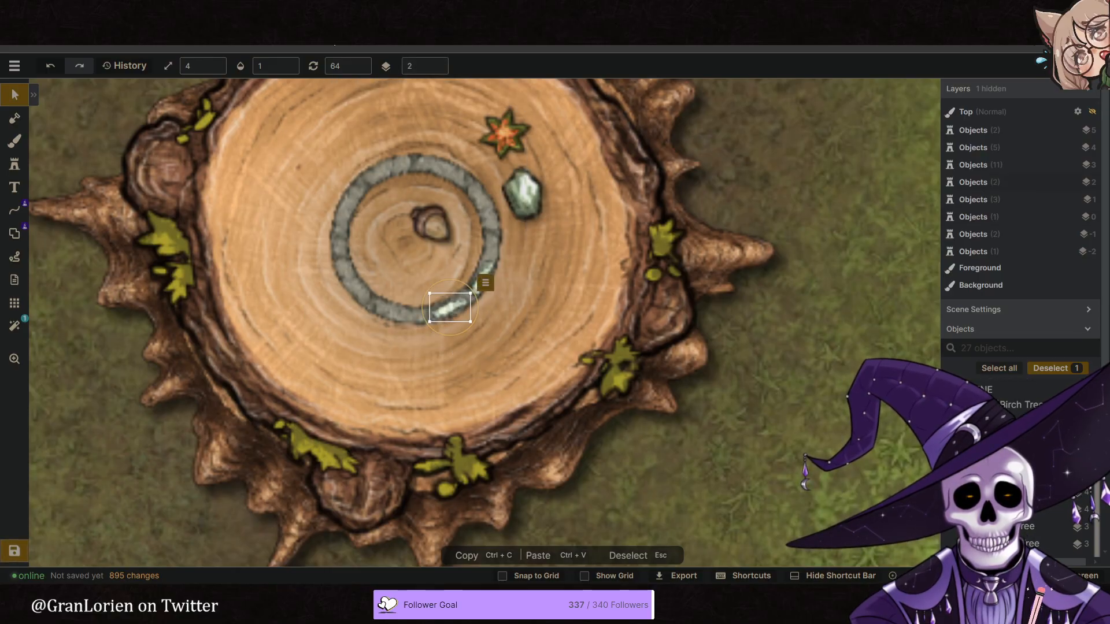
{"action": "left_click", "coordinate": [381, 11]}
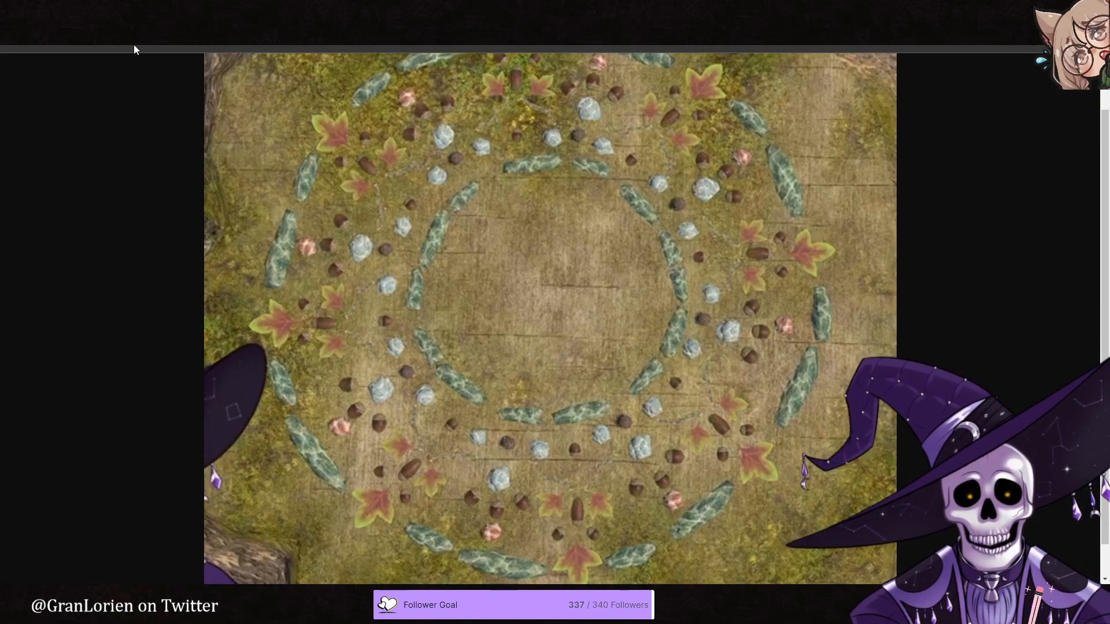
{"action": "left_click", "coordinate": [138, 11]}
- Stamp light stones on layer 2 over the ring's south side at scale 7 and its east side at scale 5, rotated along the ring
{"action": "left_click", "coordinate": [14, 164]}
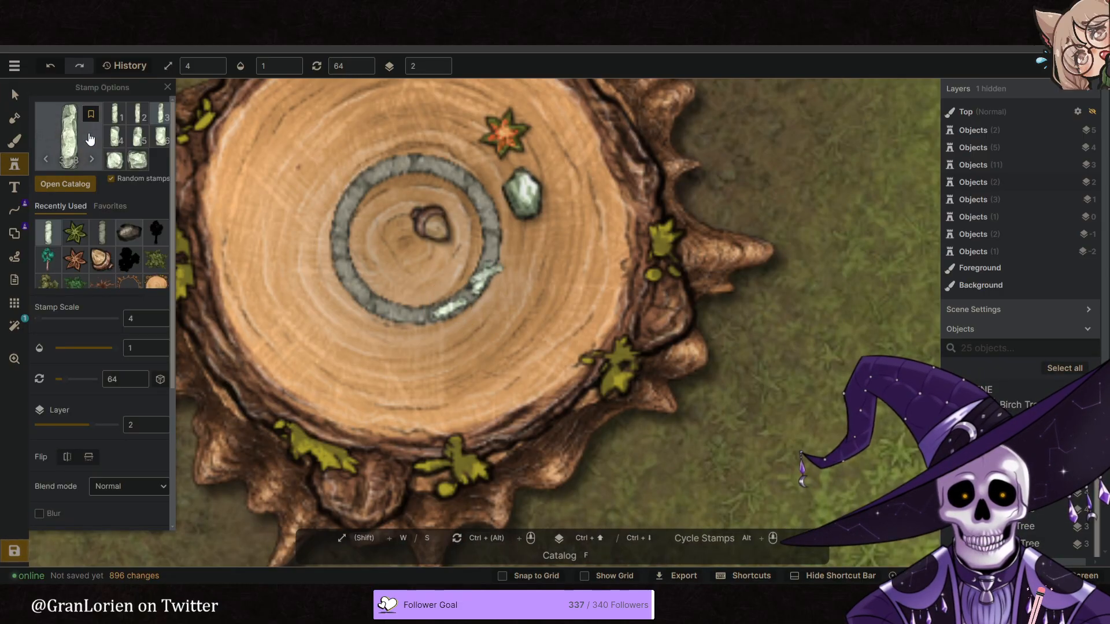
{"action": "left_click", "coordinate": [139, 140]}
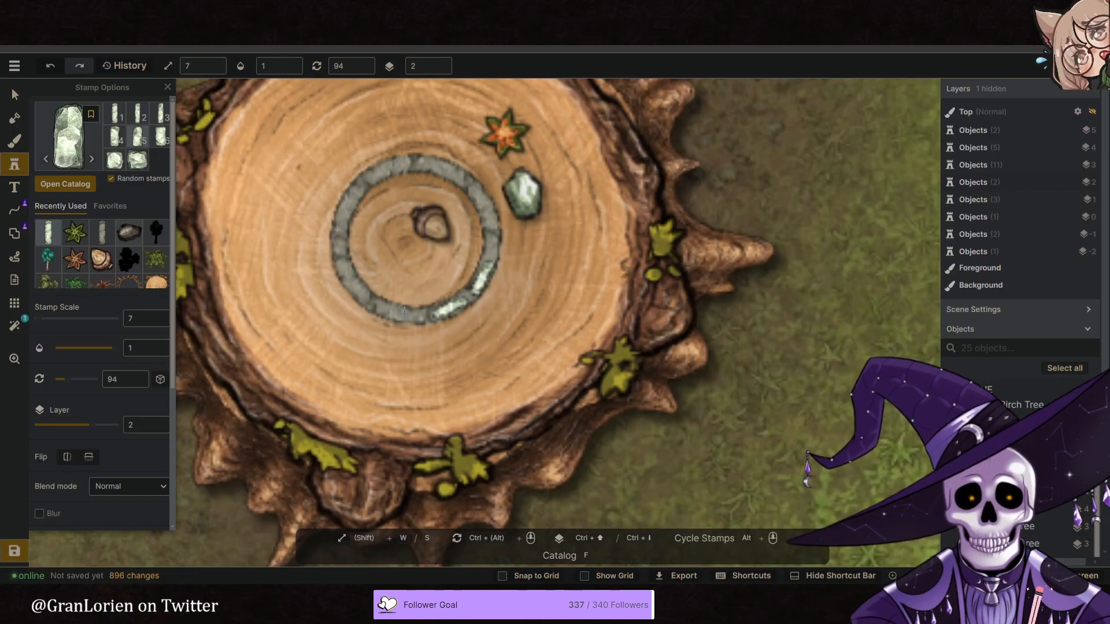
{"action": "left_click", "coordinate": [404, 313]}
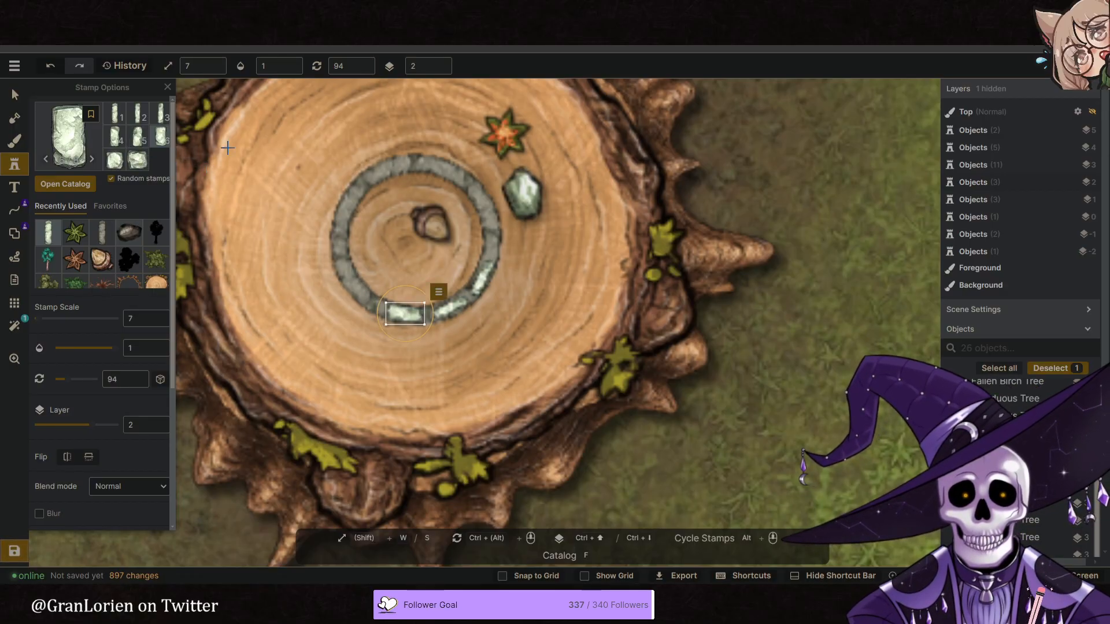
{"action": "scroll", "coordinate": [478, 244], "scroll_direction": "up", "scroll_amount": 2, "text": "ctrl"}
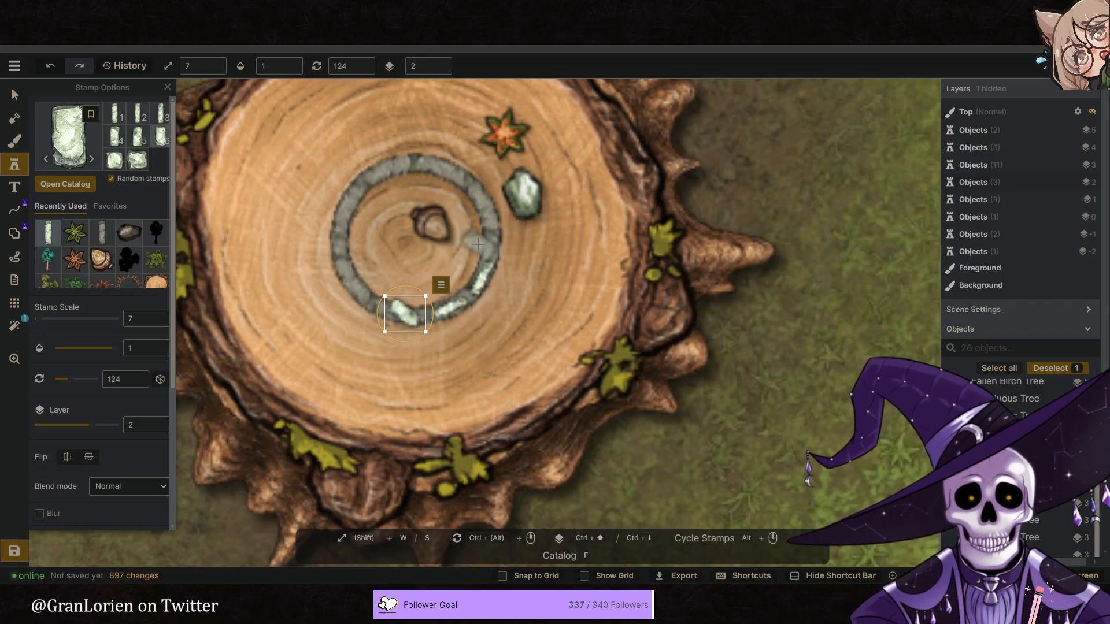
{"action": "scroll", "coordinate": [478, 244], "scroll_direction": "up", "scroll_amount": 4, "text": "ctrl"}
{"action": "left_click", "coordinate": [488, 238]}
{"action": "key", "text": "s"}
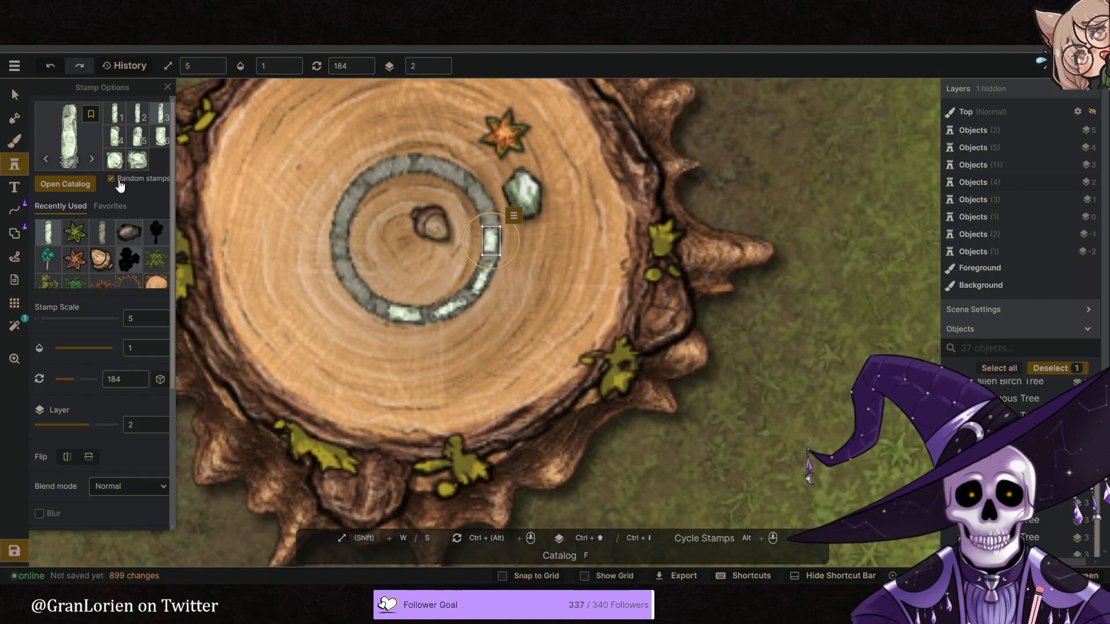
- Stamp a long stone rotated to 139 on the ring's southwest part and a small square stone on its west side
{"action": "left_click", "coordinate": [138, 116]}
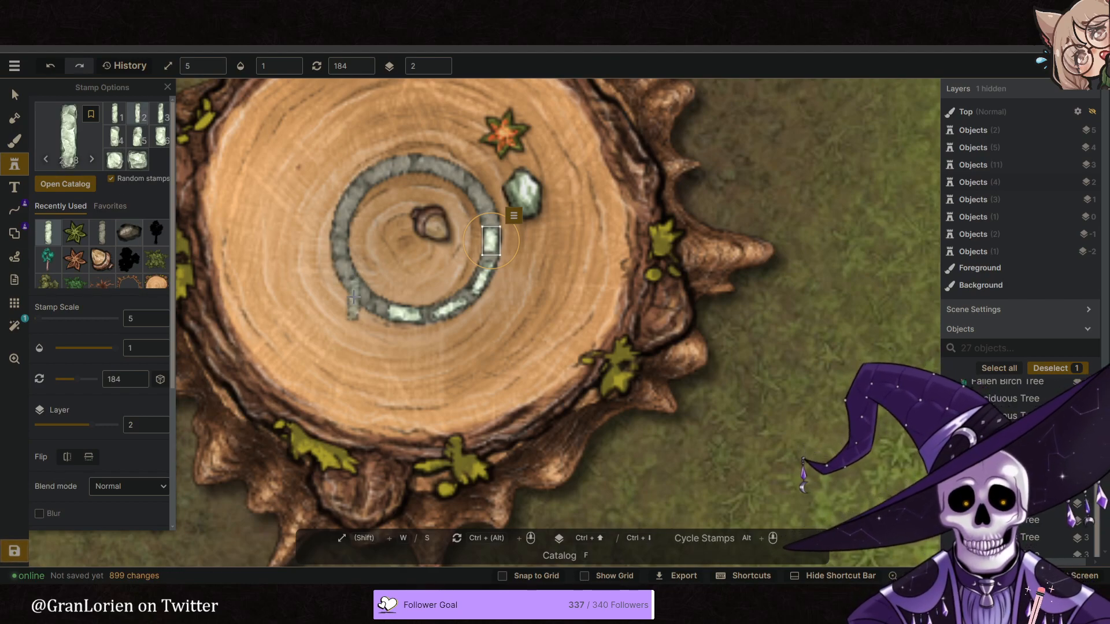
{"action": "scroll", "coordinate": [319, 268], "scroll_direction": "down", "scroll_amount": 1, "text": "ctrl"}
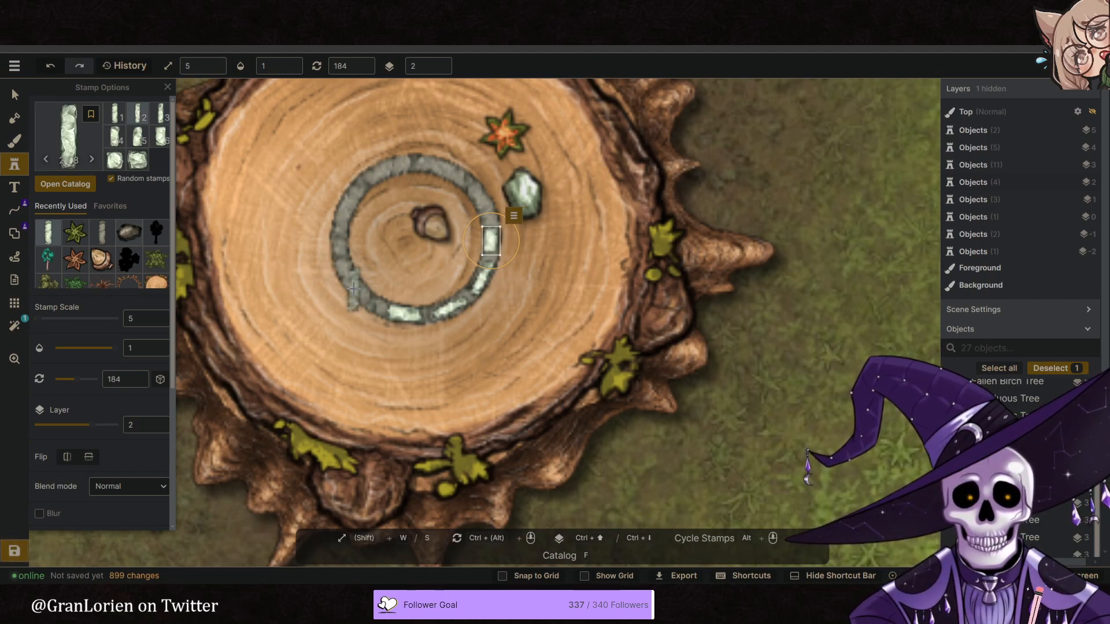
{"action": "left_click", "coordinate": [357, 289]}
{"action": "scroll", "coordinate": [356, 288], "scroll_direction": "down", "scroll_amount": 3, "text": "ctrl"}
{"action": "scroll", "coordinate": [356, 288], "scroll_direction": "up", "scroll_amount": 1, "text": "ctrl"}
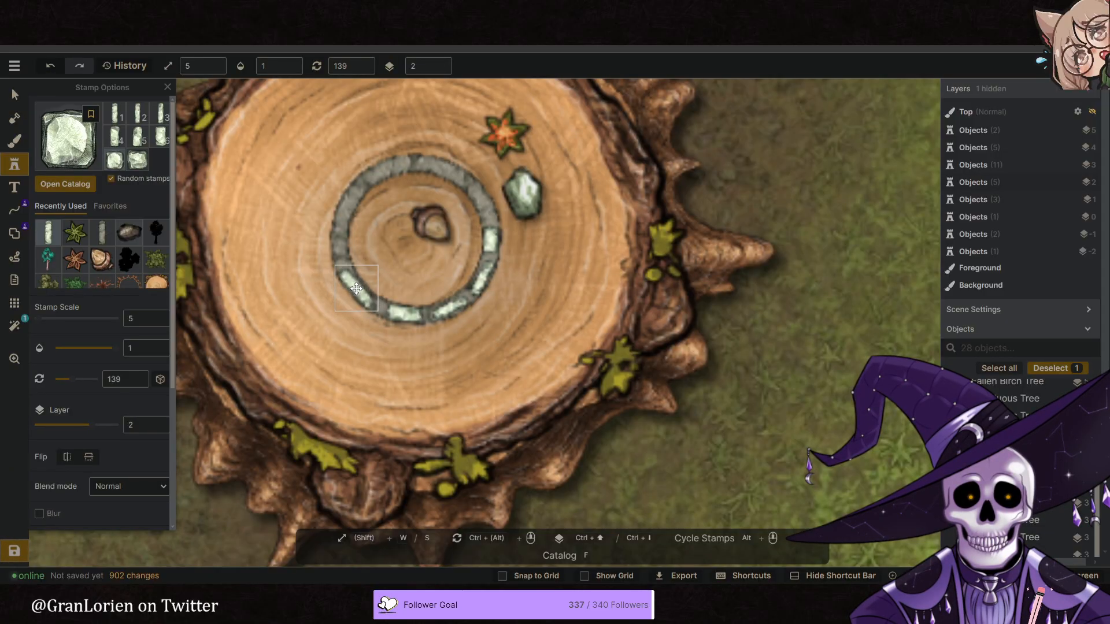
{"action": "left_click", "coordinate": [340, 248]}
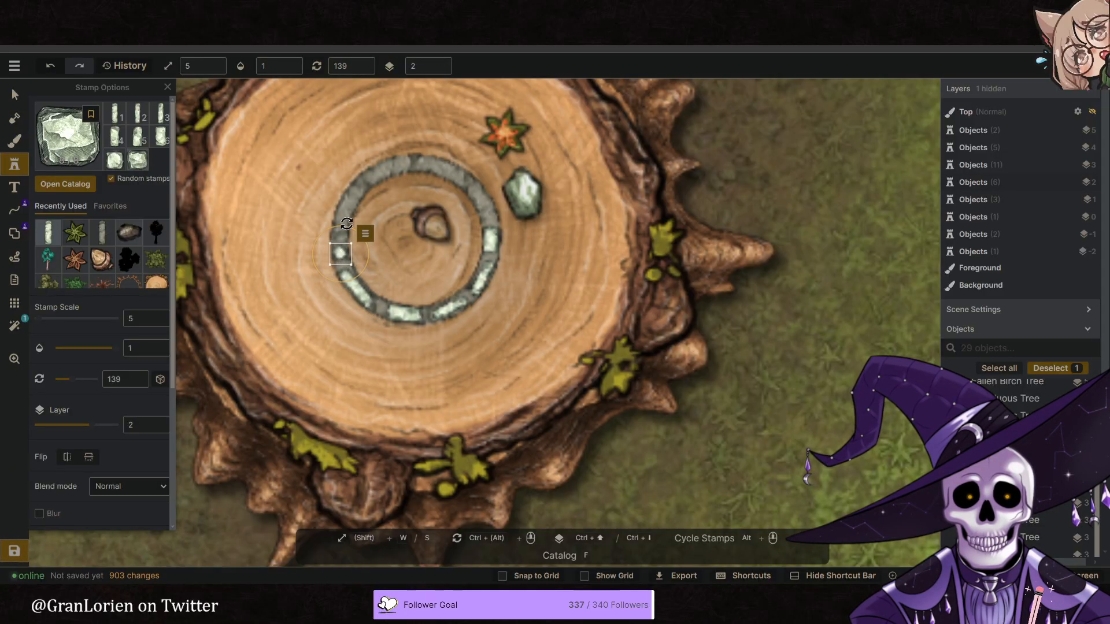
- Stamp a small stone on the ring's east-northeast part and a long stone rotated to 124 on its northeast part
{"action": "left_click", "coordinate": [401, 171]}
{"action": "scroll", "coordinate": [486, 212], "scroll_direction": "up", "scroll_amount": 2, "text": "ctrl"}
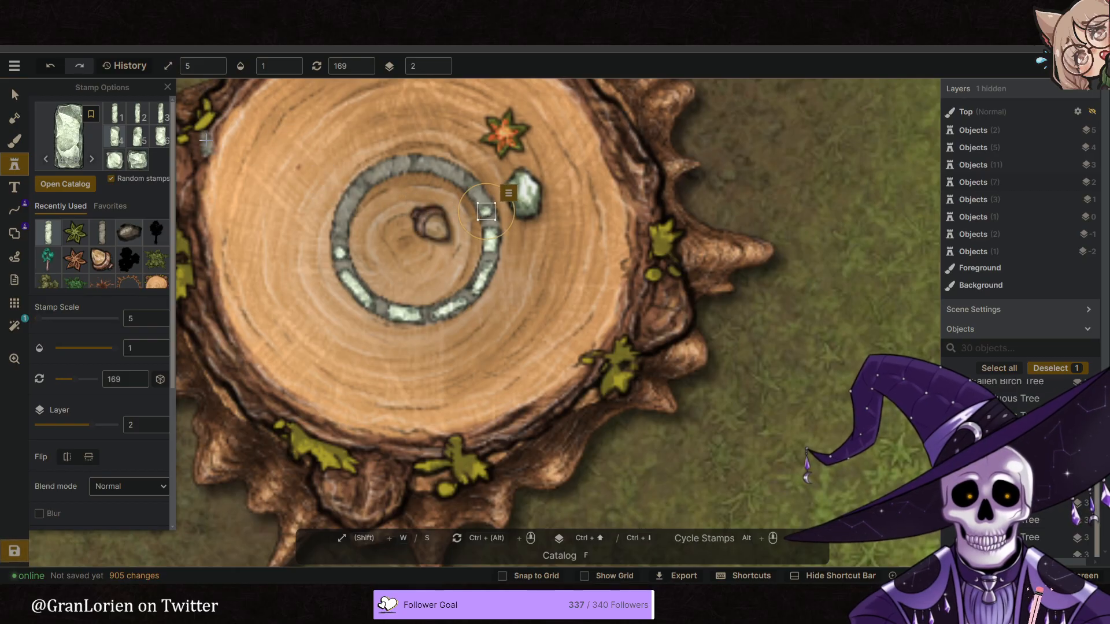
{"action": "scroll", "coordinate": [463, 185], "scroll_direction": "down", "scroll_amount": 3, "text": "ctrl"}
{"action": "left_click", "coordinate": [459, 179]}
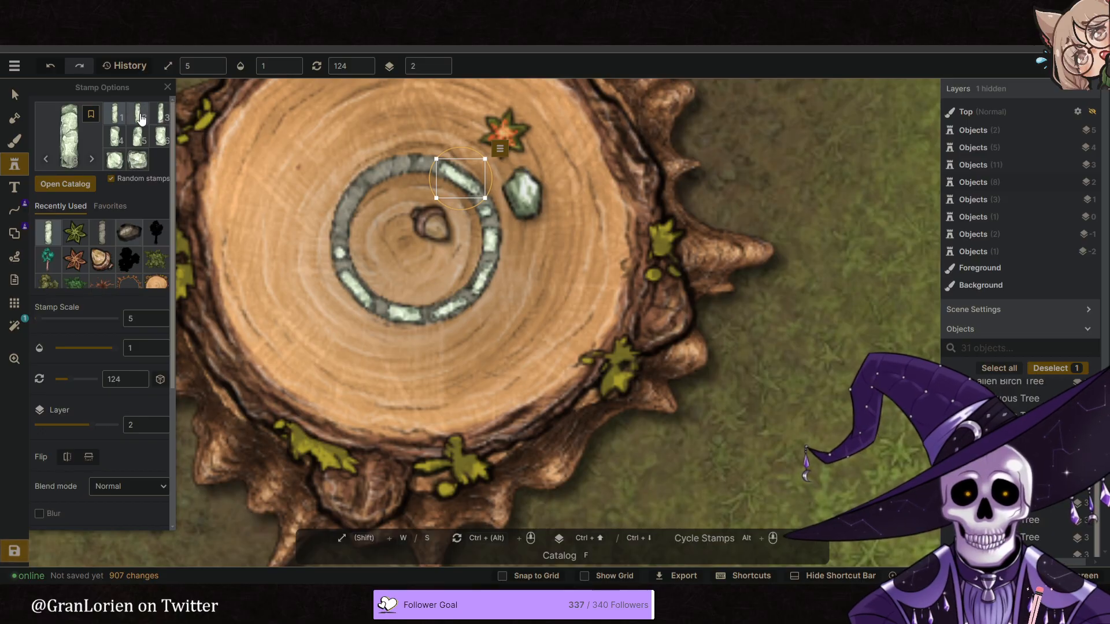
- Stamp long stones on the north and west-northwest parts of the ring, rotating the latter to 14
{"action": "scroll", "coordinate": [405, 168], "scroll_direction": "down", "scroll_amount": 2, "text": "ctrl"}
{"action": "left_click", "coordinate": [412, 164]}
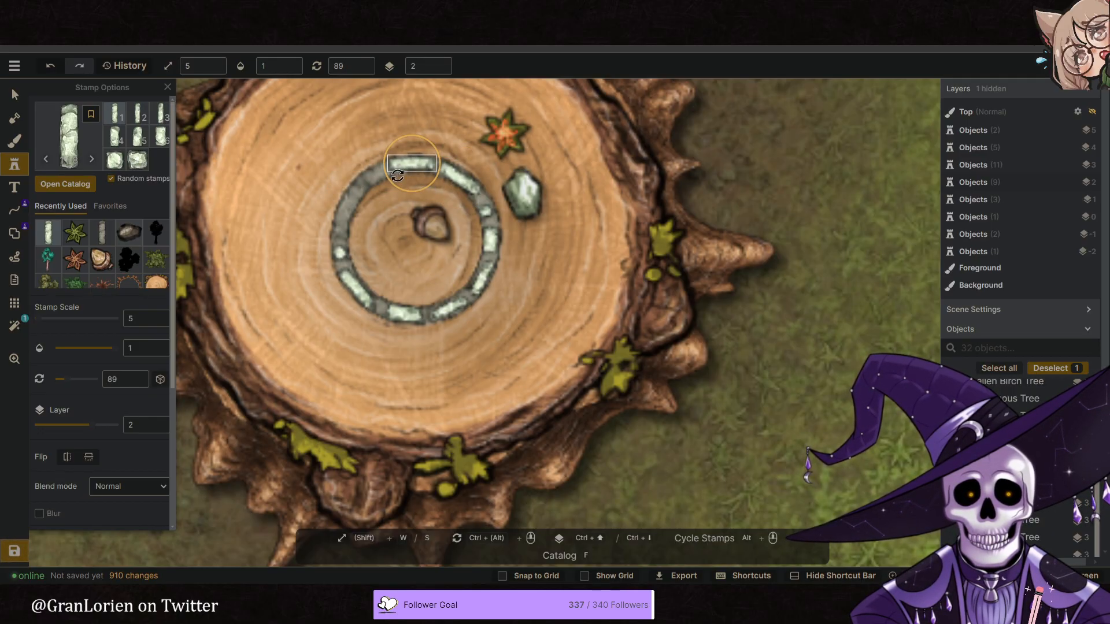
{"action": "scroll", "coordinate": [355, 198], "scroll_direction": "down", "scroll_amount": 4, "text": "ctrl"}
{"action": "left_click", "coordinate": [355, 199]}
{"action": "scroll", "coordinate": [347, 202], "scroll_direction": "down", "scroll_amount": 5, "text": "ctrl"}
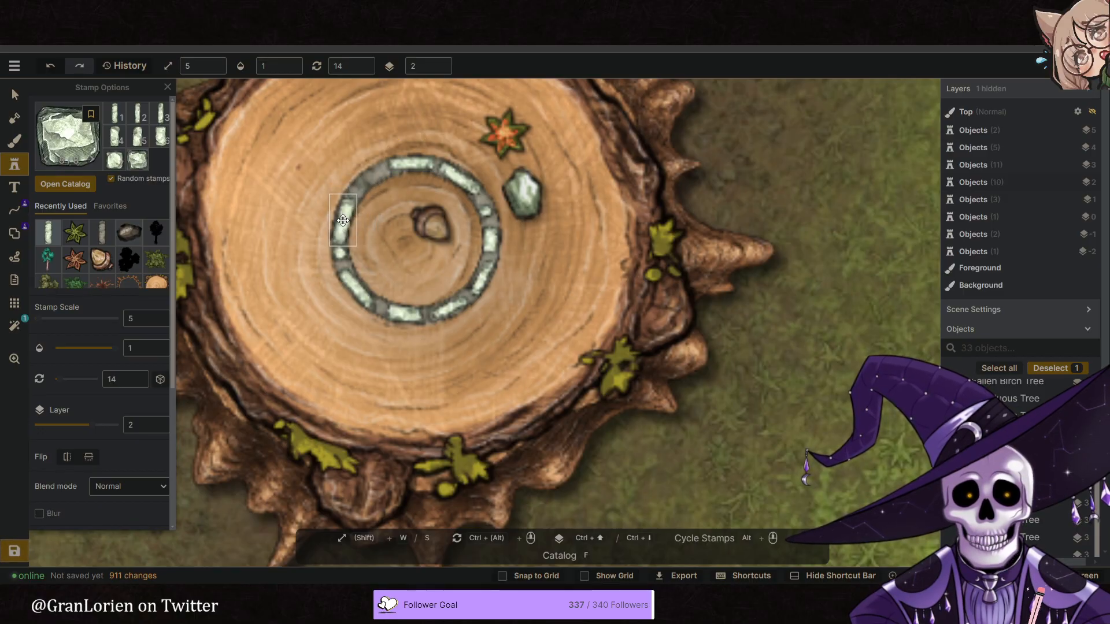
- Stamp a short stone rotated to 44 in the ring's northwest gap, undoing the misplaced long one, and compare with the reference image
{"action": "left_click", "coordinate": [326, 211]}
{"action": "scroll", "coordinate": [352, 161], "scroll_direction": "up", "scroll_amount": 1, "text": "ctrl"}
{"action": "scroll", "coordinate": [366, 174], "scroll_direction": "up", "scroll_amount": 1, "text": "ctrl"}
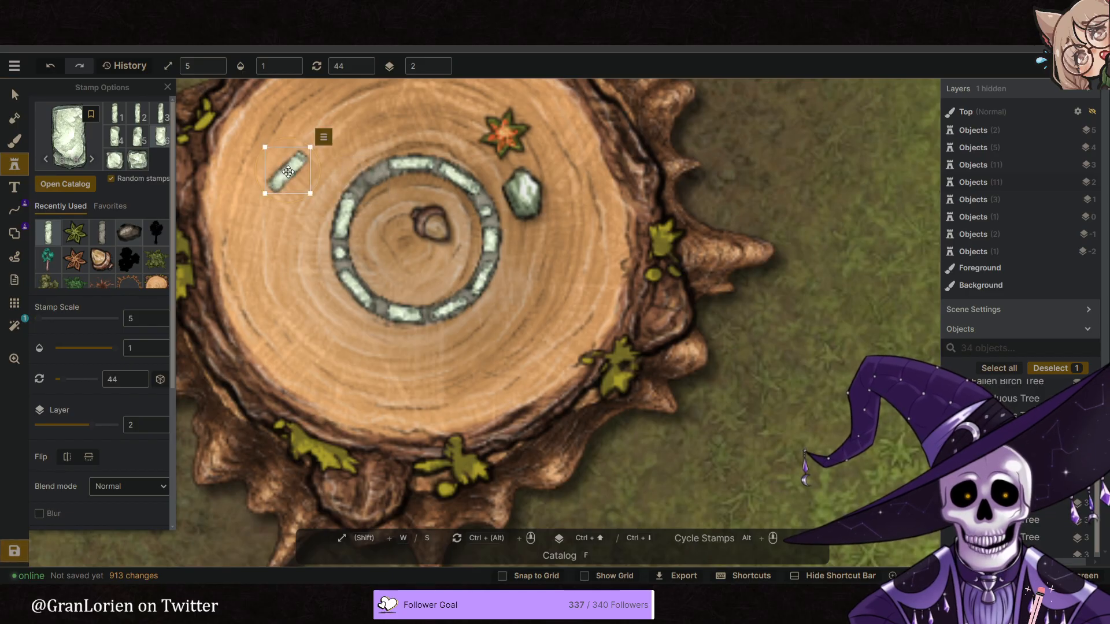
{"action": "key", "text": "ctrl+z"}
{"action": "scroll", "coordinate": [260, 168], "scroll_direction": "down", "scroll_amount": 2, "text": "alt"}
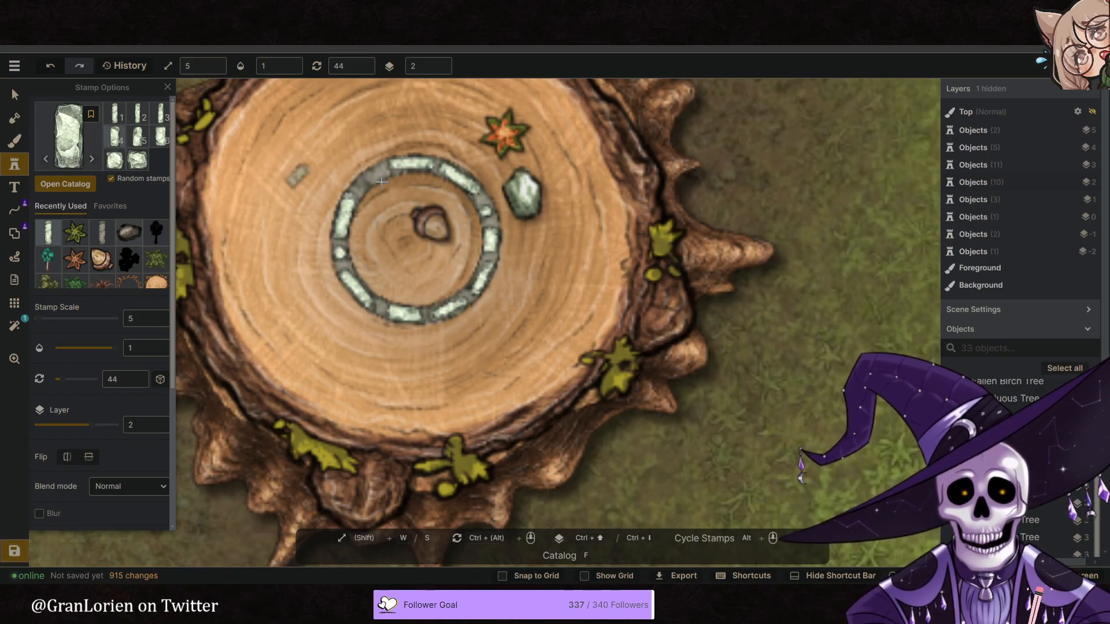
{"action": "left_click", "coordinate": [373, 176]}
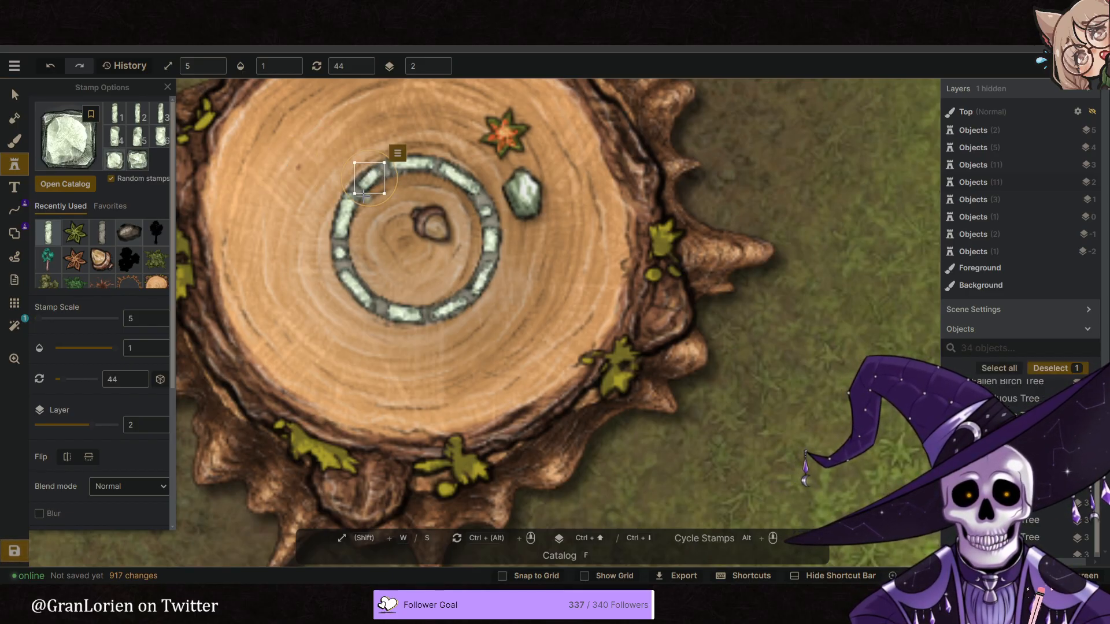
{"action": "scroll", "coordinate": [370, 179], "scroll_direction": "down", "scroll_amount": 4}
{"action": "left_click", "coordinate": [65, 10]}
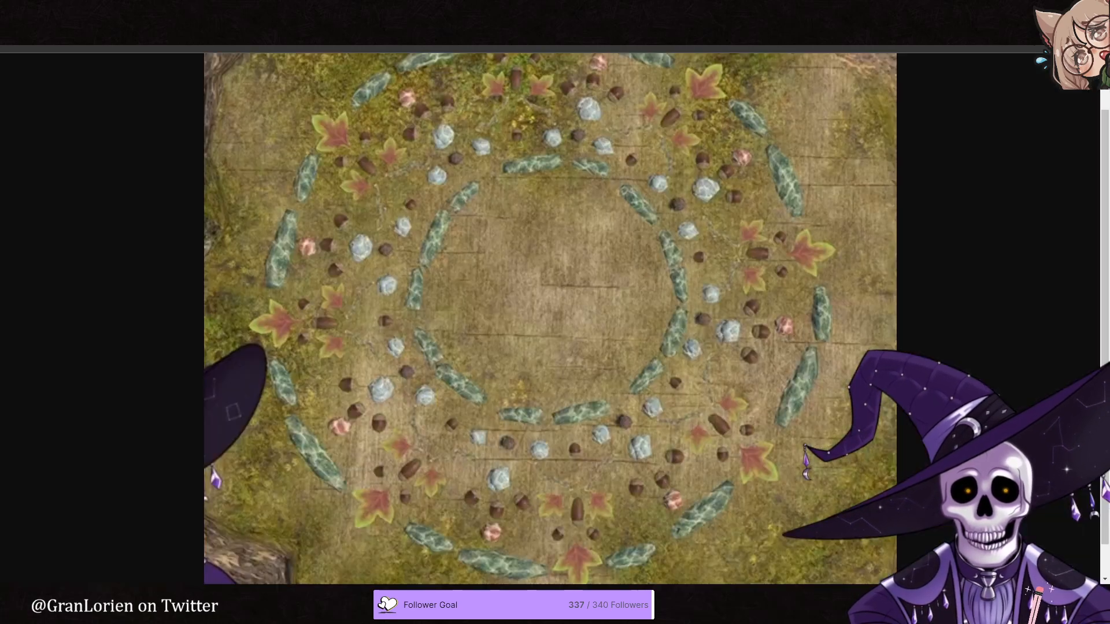
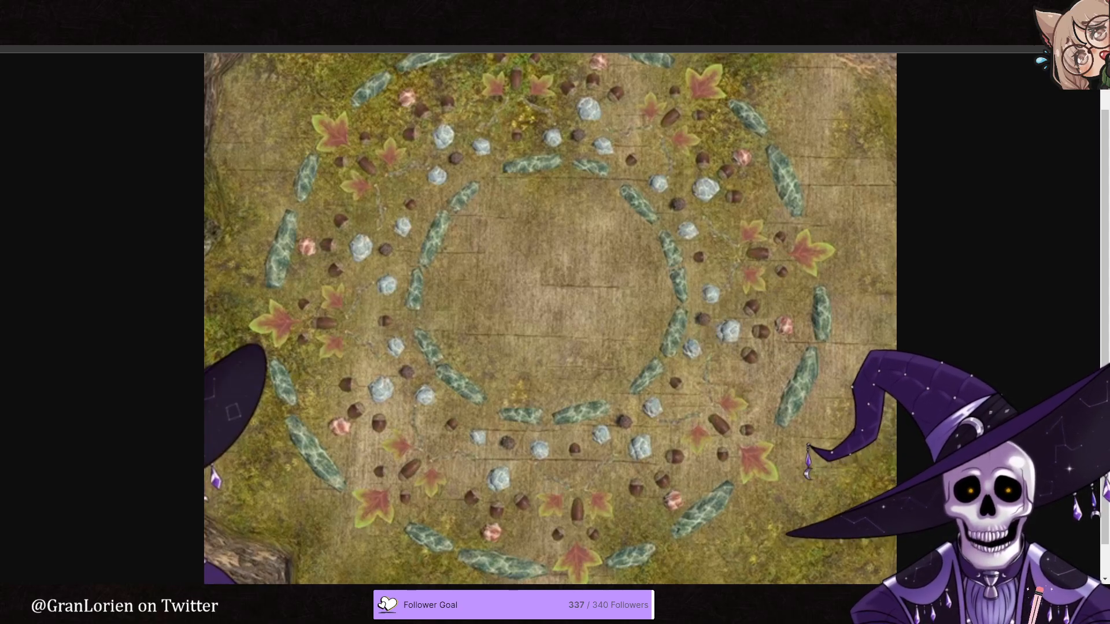
- Enlarge the stone-stroked guide circle to size 276, set its stroke stamp scale to 8, and centre it on the stump
{"action": "key", "text": "ctrl+Tab"}
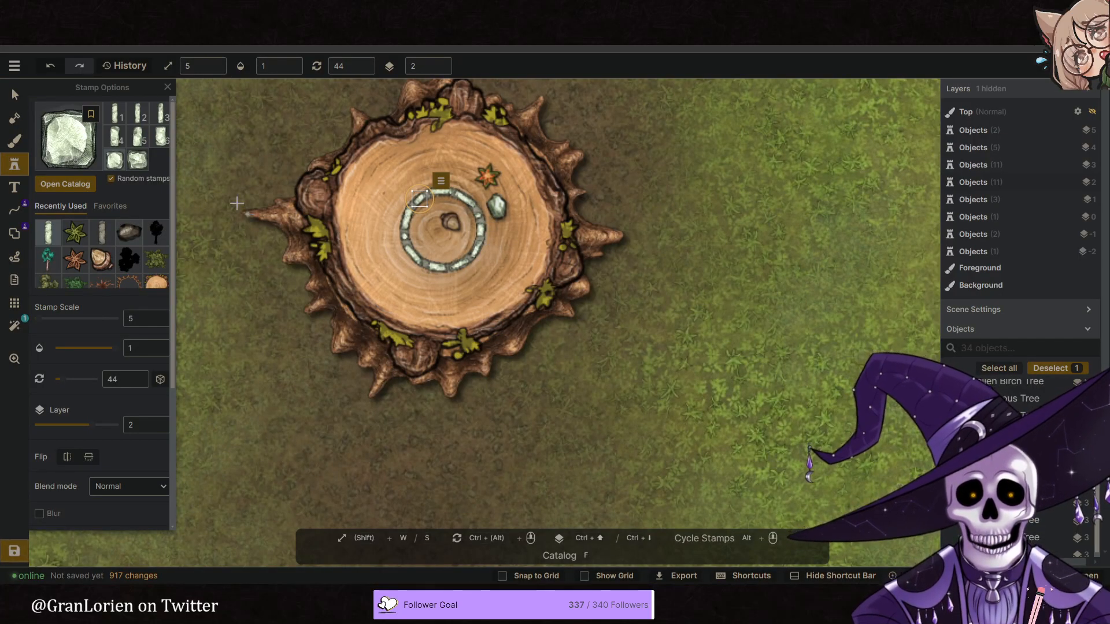
{"action": "left_click", "coordinate": [9, 97]}
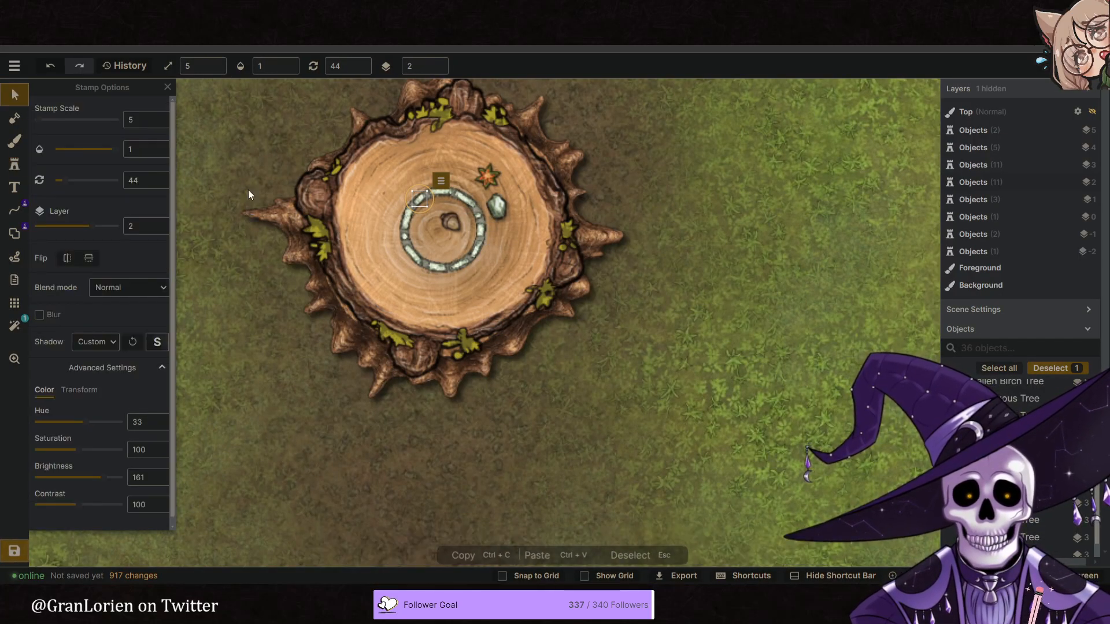
{"action": "left_click", "coordinate": [475, 265]}
{"action": "key", "text": "bracketright"}
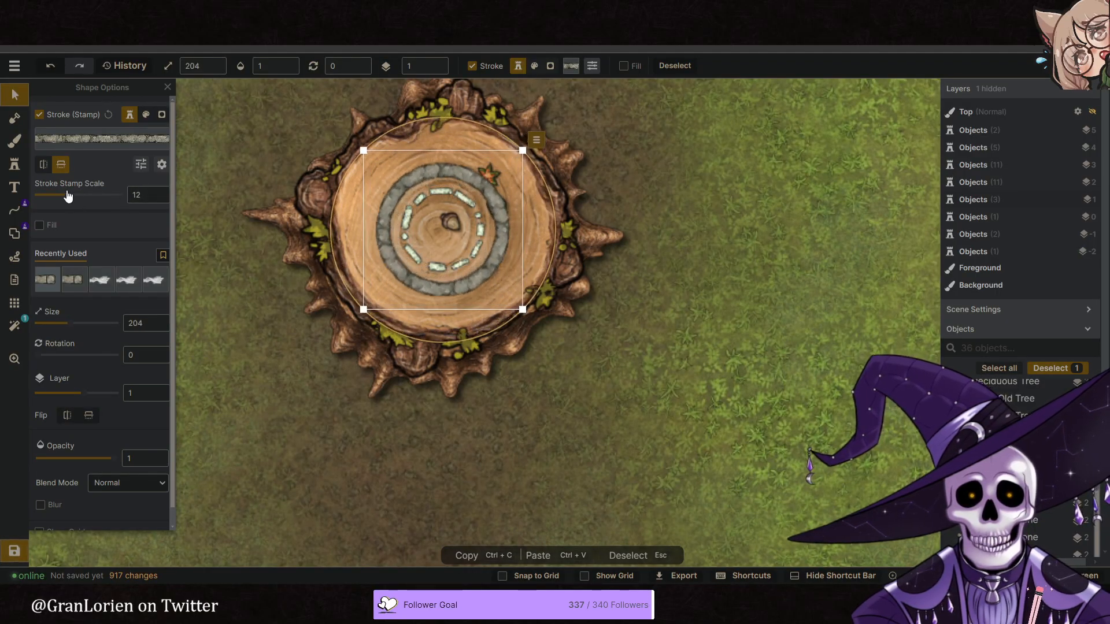
{"action": "key", "text": "bracketright"}
{"action": "left_click_drag", "start_coordinate": [66, 202], "coordinate": [64, 202]}
{"action": "key", "text": "bracketright"}
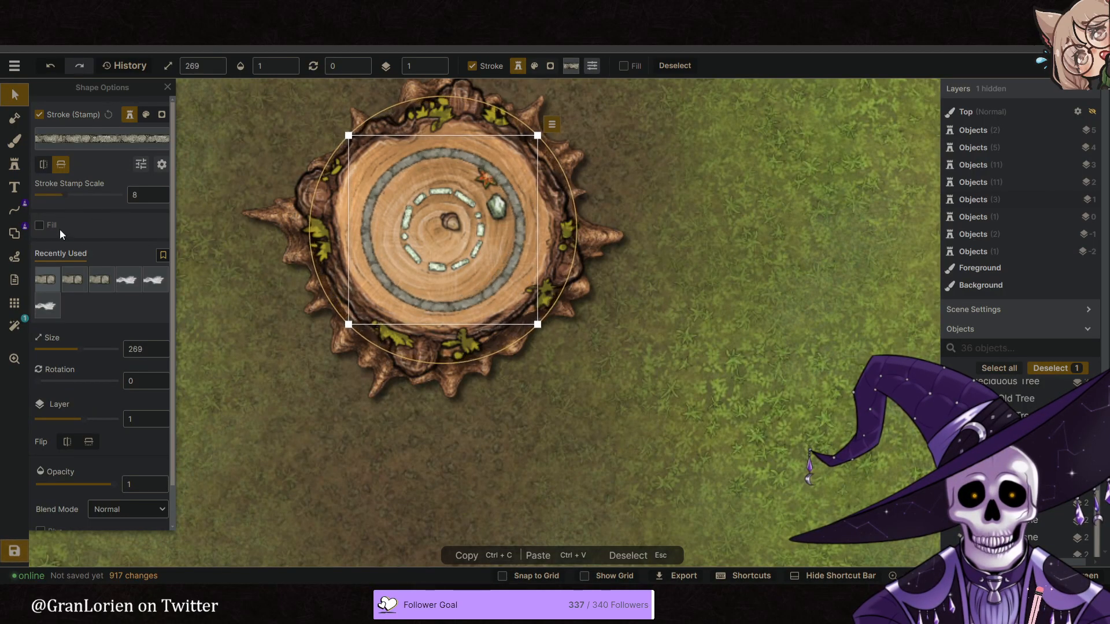
{"action": "key", "text": "bracketright"}
{"action": "left_click_drag", "start_coordinate": [490, 288], "coordinate": [488, 288]}
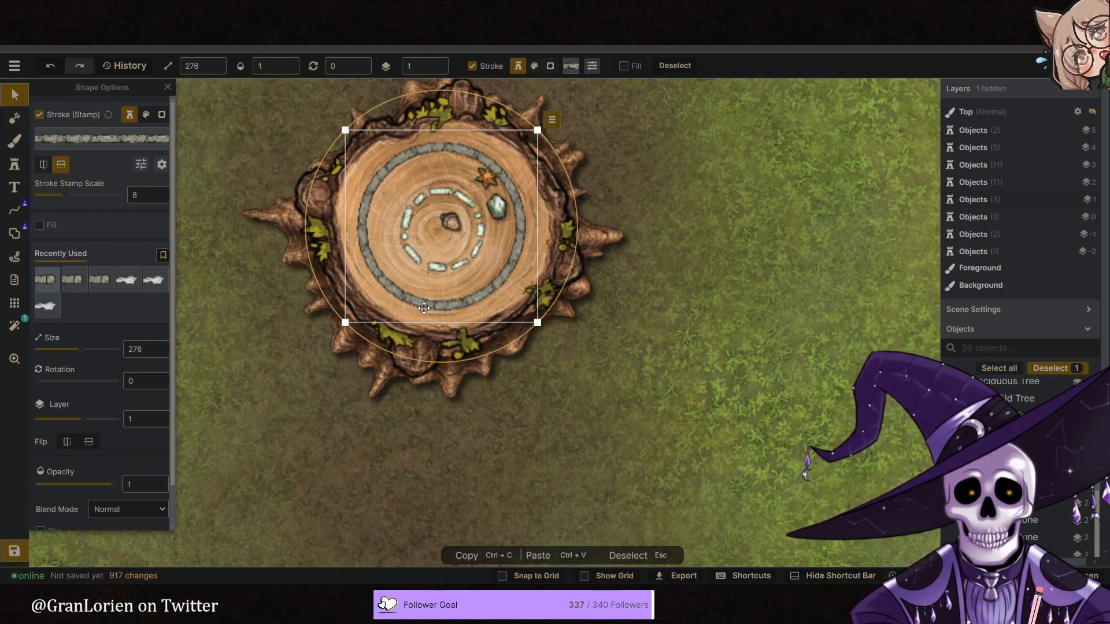
{"action": "left_click_drag", "start_coordinate": [449, 309], "coordinate": [451, 309]}
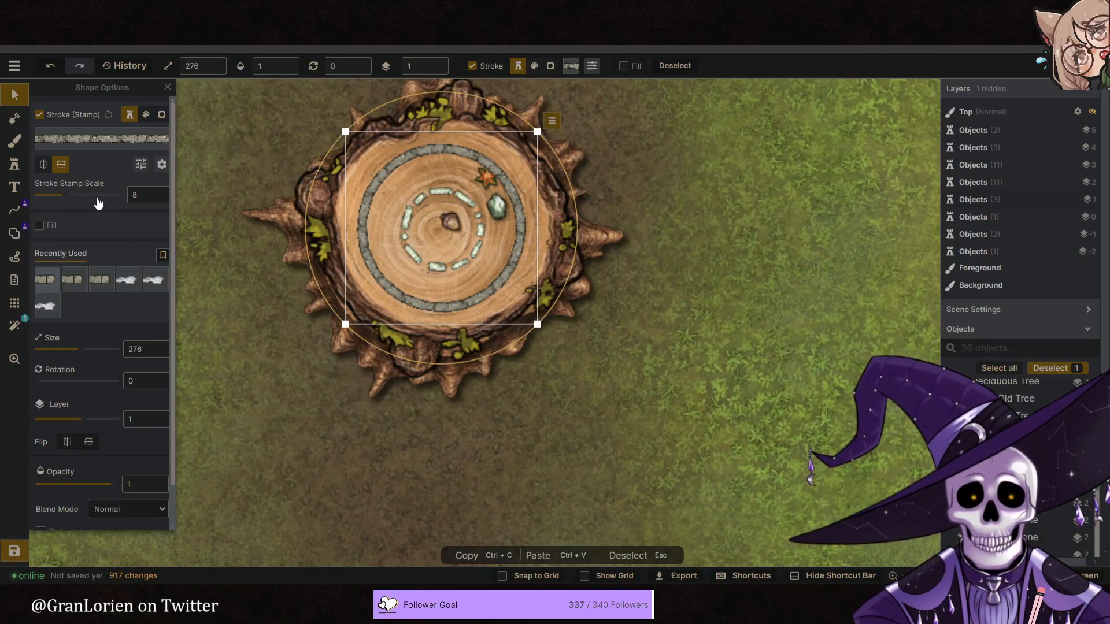
- Stamp a long stone at scale 5, rotated to 329, on the west-southwest part of the outer guide ring
{"action": "left_click", "coordinate": [15, 164]}
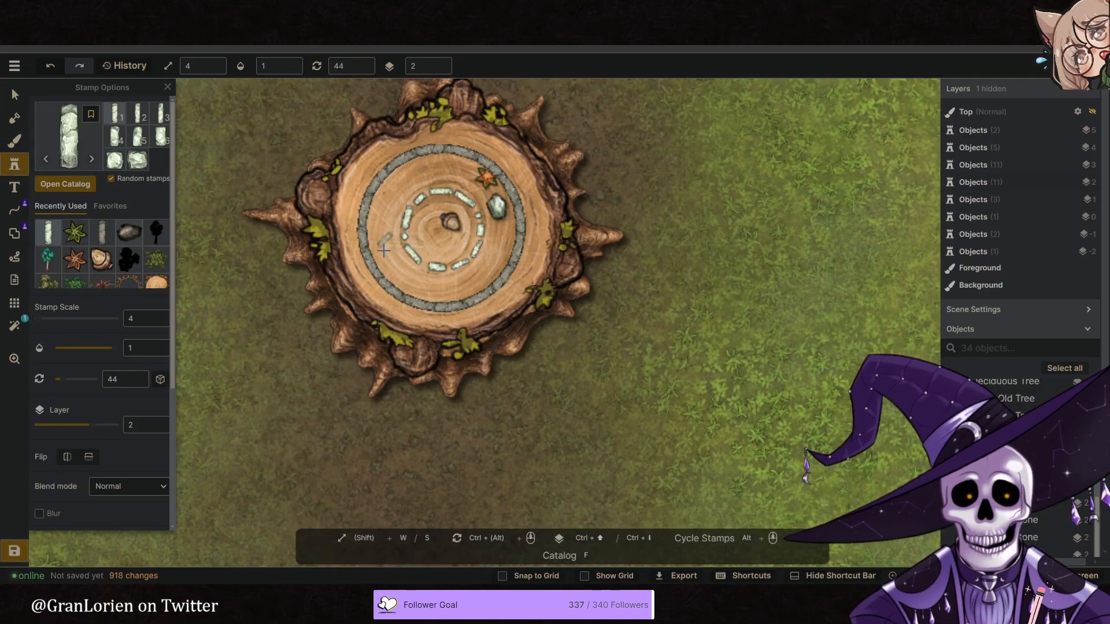
{"action": "scroll", "coordinate": [384, 243], "scroll_direction": "up", "scroll_amount": 2}
{"action": "key", "text": "w"}
{"action": "key", "text": "w"}
{"action": "key", "text": "w"}
{"action": "key", "text": "s"}
{"action": "key", "text": "s"}
{"action": "scroll", "coordinate": [359, 265], "scroll_direction": "down", "scroll_amount": 4, "text": "ctrl"}
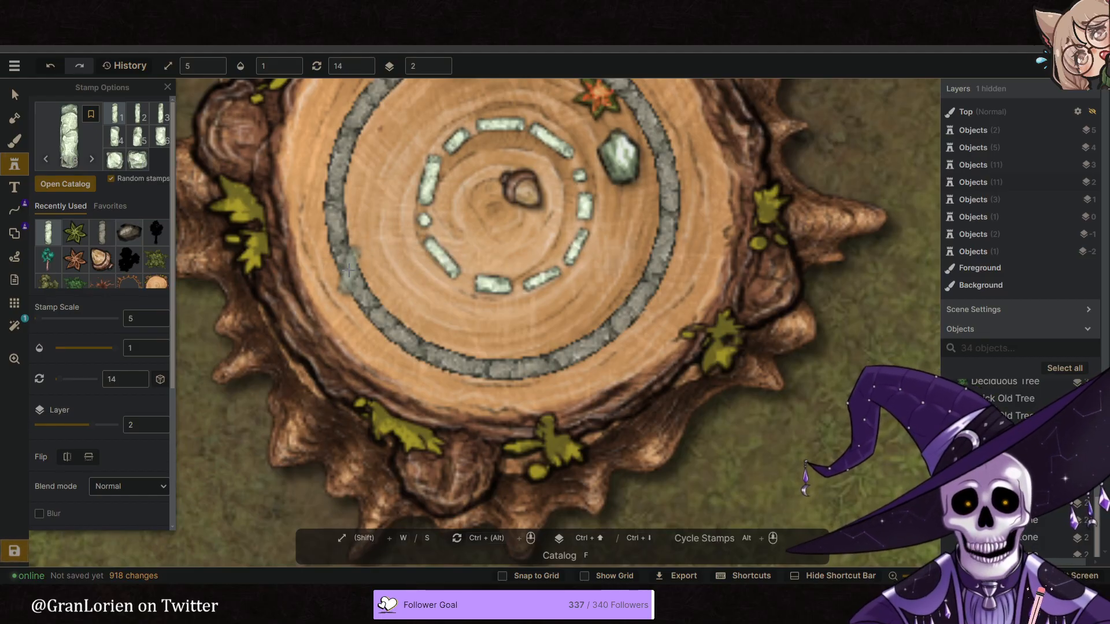
{"action": "scroll", "coordinate": [352, 277], "scroll_direction": "down", "scroll_amount": 1, "text": "ctrl"}
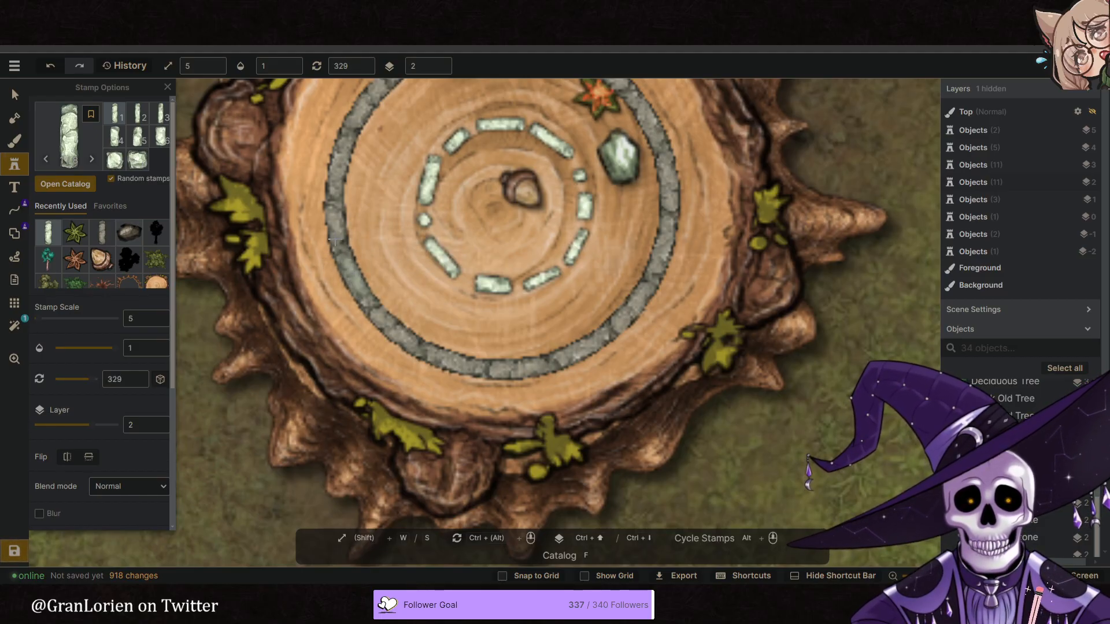
{"action": "left_click", "coordinate": [353, 277]}
- Stamp a small square stone and a long stone rotated to 359 on the outer ring's west side
{"action": "scroll", "coordinate": [334, 233], "scroll_direction": "up", "scroll_amount": 1, "text": "ctrl"}
{"action": "scroll", "coordinate": [334, 230], "scroll_direction": "down", "scroll_amount": 1, "text": "ctrl"}
{"action": "left_click", "coordinate": [337, 232]}
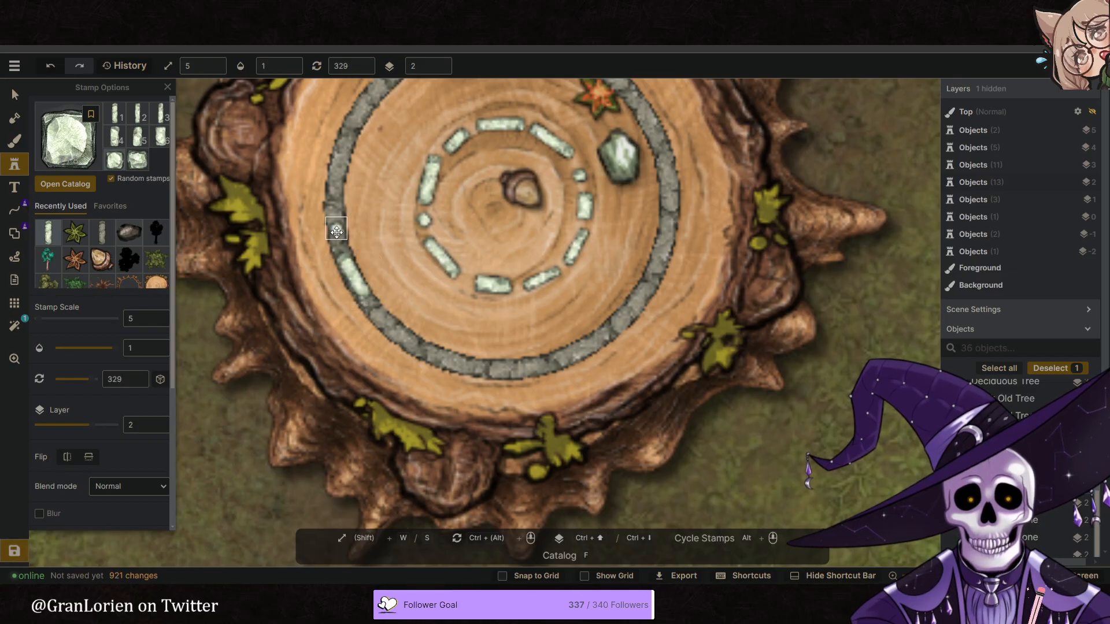
{"action": "scroll", "coordinate": [337, 234], "scroll_direction": "up", "scroll_amount": 1, "text": "ctrl"}
{"action": "left_click", "coordinate": [338, 236]}
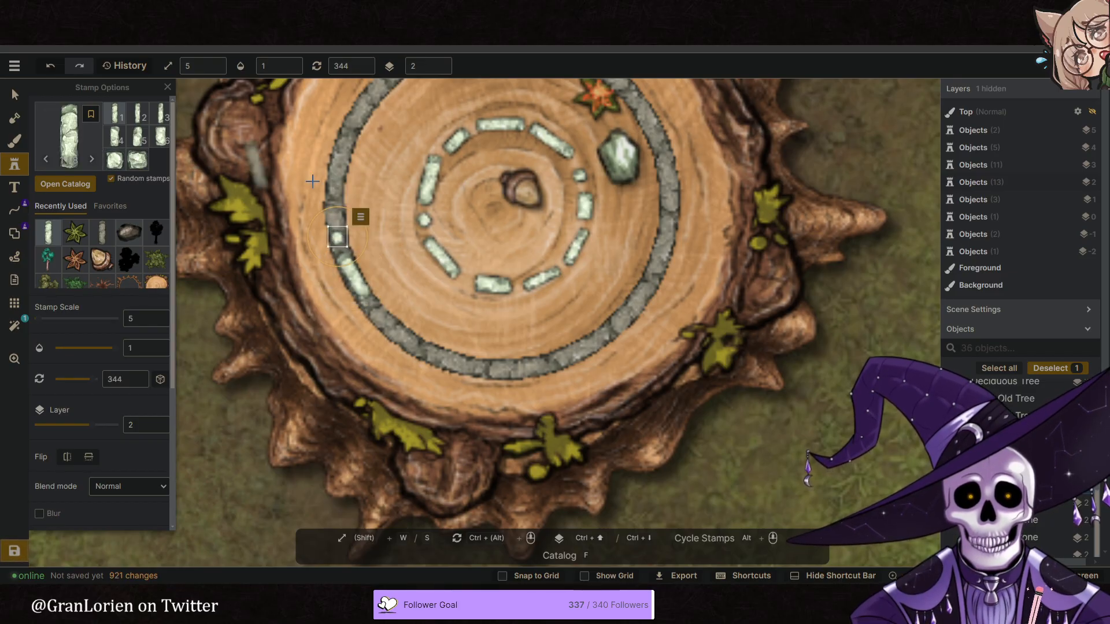
{"action": "scroll", "coordinate": [336, 183], "scroll_direction": "up", "scroll_amount": 1, "text": "ctrl"}
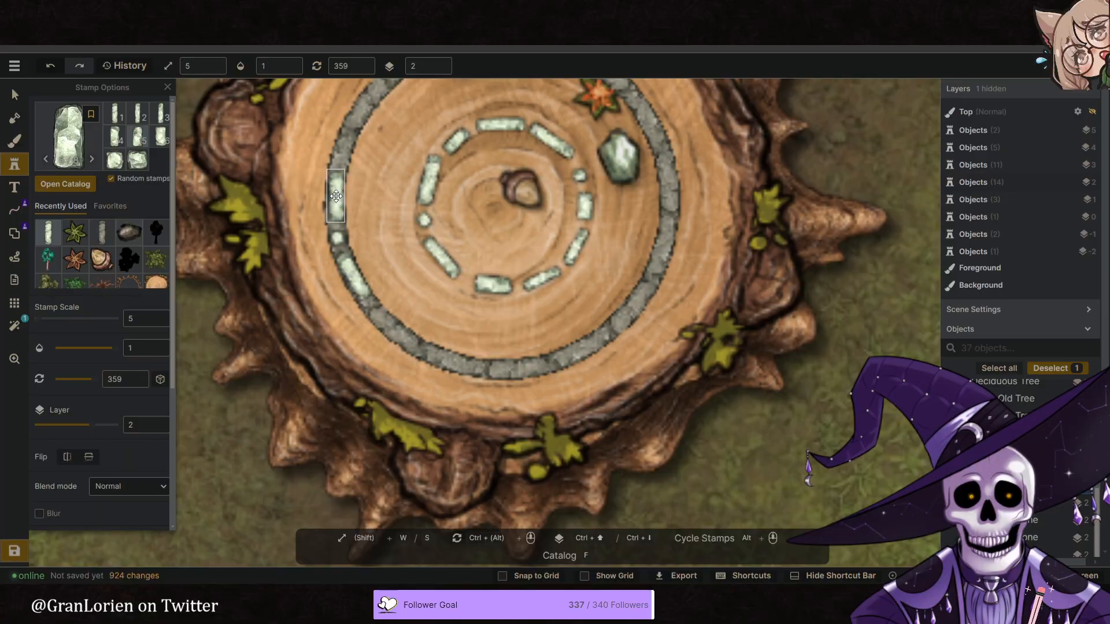
{"action": "left_click", "coordinate": [336, 198]}
- Stamp stones rotated to 14 and 29 on the outer ring's west-northwest and northwest parts, nudging the shorter one into line
{"action": "scroll", "coordinate": [342, 154], "scroll_direction": "up", "scroll_amount": 1, "text": "ctrl"}
{"action": "left_click", "coordinate": [343, 154]}
{"action": "left_click_drag", "start_coordinate": [373, 118], "coordinate": [368, 200]}
{"action": "scroll", "coordinate": [365, 184], "scroll_direction": "up", "scroll_amount": 1, "text": "ctrl"}
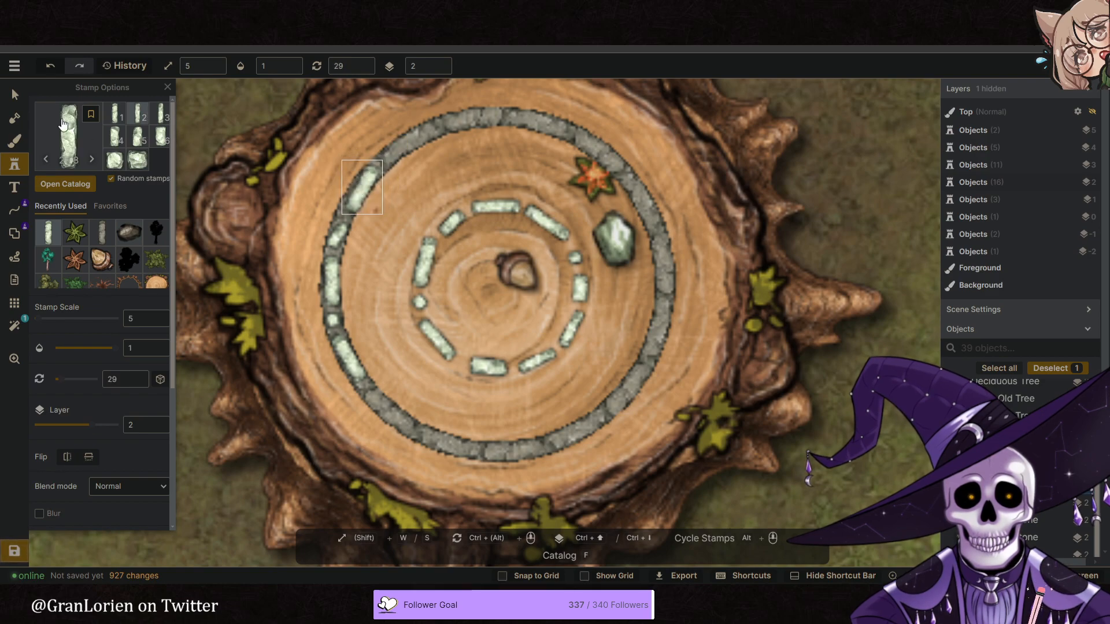
{"action": "left_click", "coordinate": [14, 94]}
{"action": "left_click", "coordinate": [338, 237]}
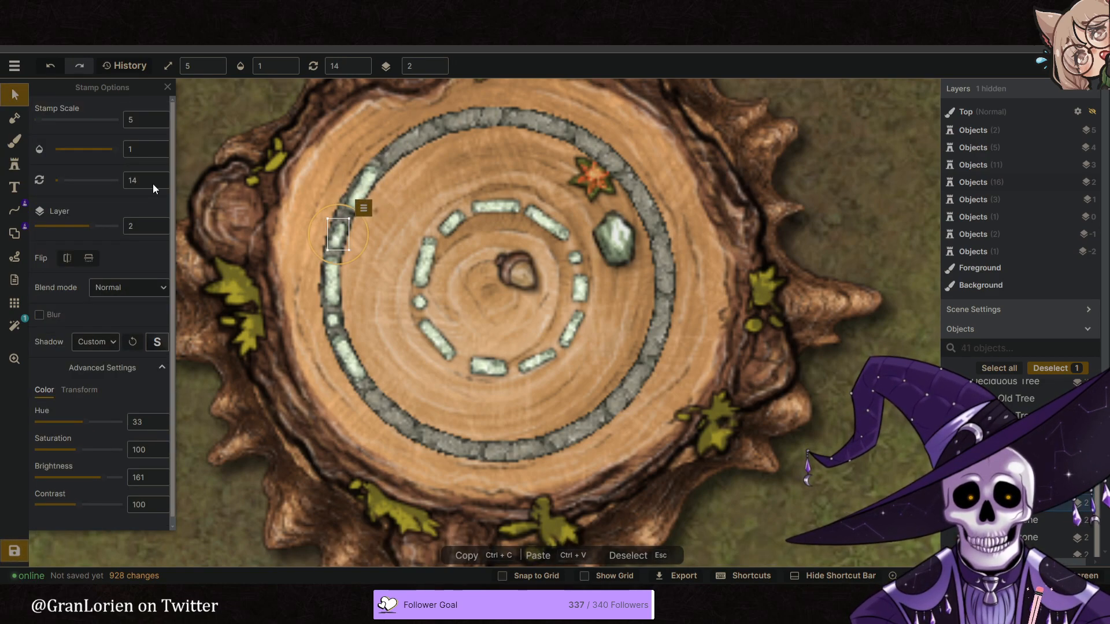
{"action": "left_click", "coordinate": [15, 165]}
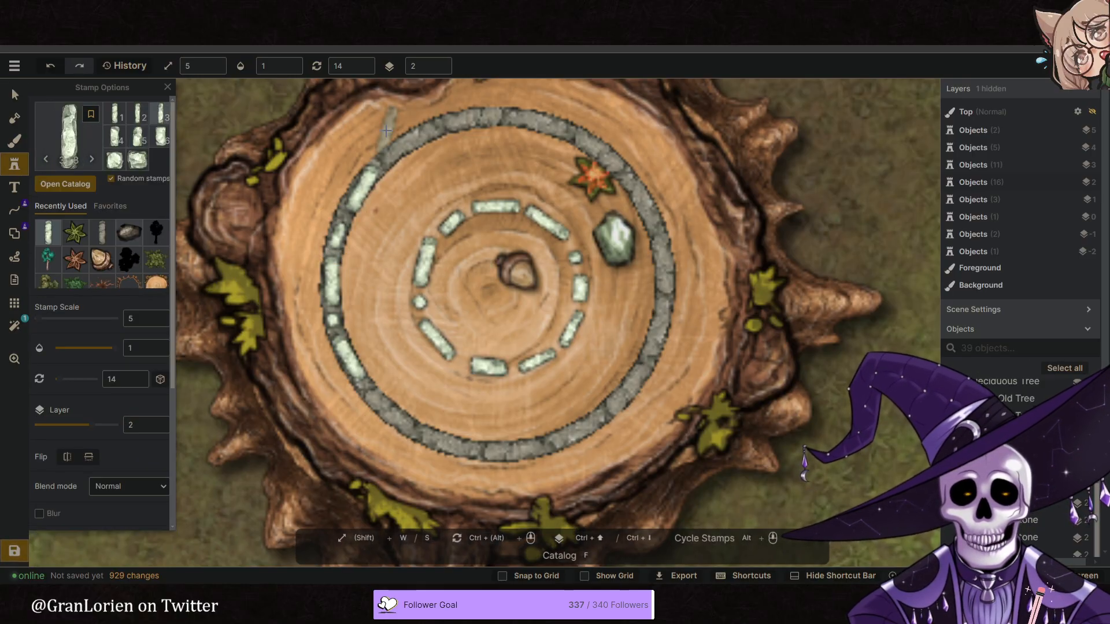
- Stamp long stones rotated to 59 and 74 on the outer ring's north-northwest part and a short stone rotated to 89 at its north
{"action": "scroll", "coordinate": [415, 142], "scroll_direction": "up", "scroll_amount": 4, "text": "ctrl"}
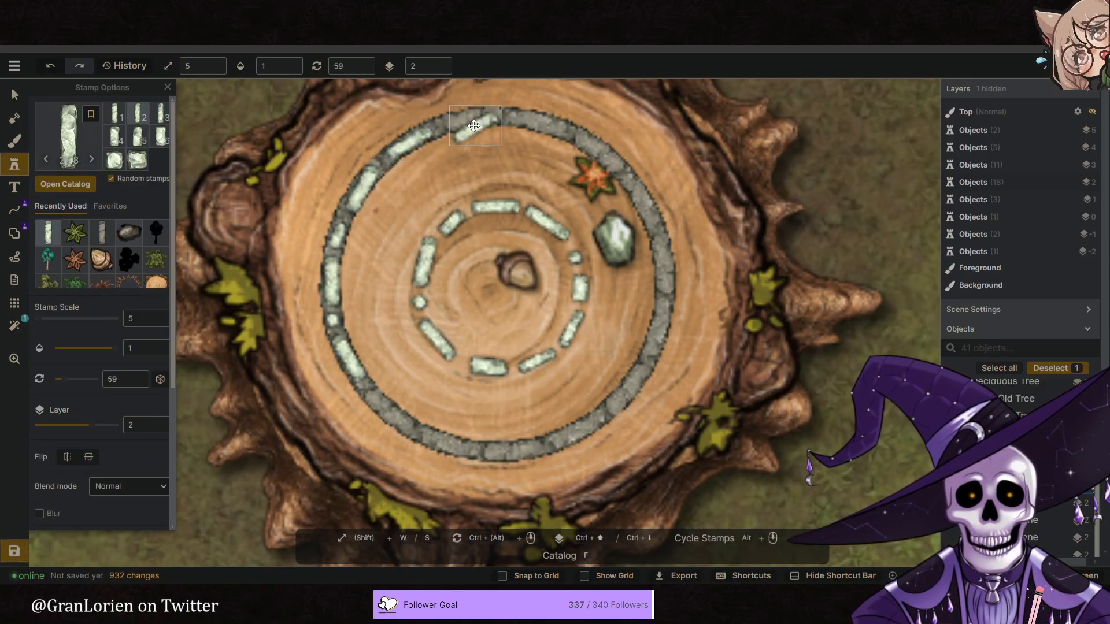
{"action": "left_click", "coordinate": [466, 124]}
{"action": "scroll", "coordinate": [465, 124], "scroll_direction": "down", "scroll_amount": 1, "text": "ctrl"}
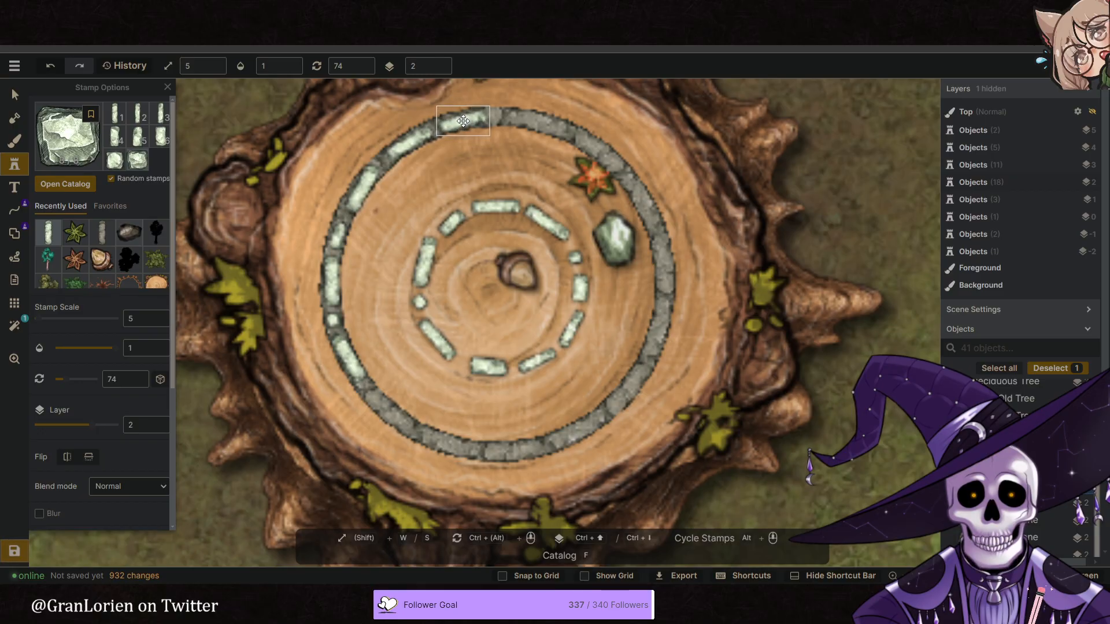
{"action": "left_click", "coordinate": [134, 142]}
{"action": "left_click", "coordinate": [507, 119]}
{"action": "scroll", "coordinate": [508, 119], "scroll_direction": "up", "scroll_amount": 1, "text": "ctrl"}
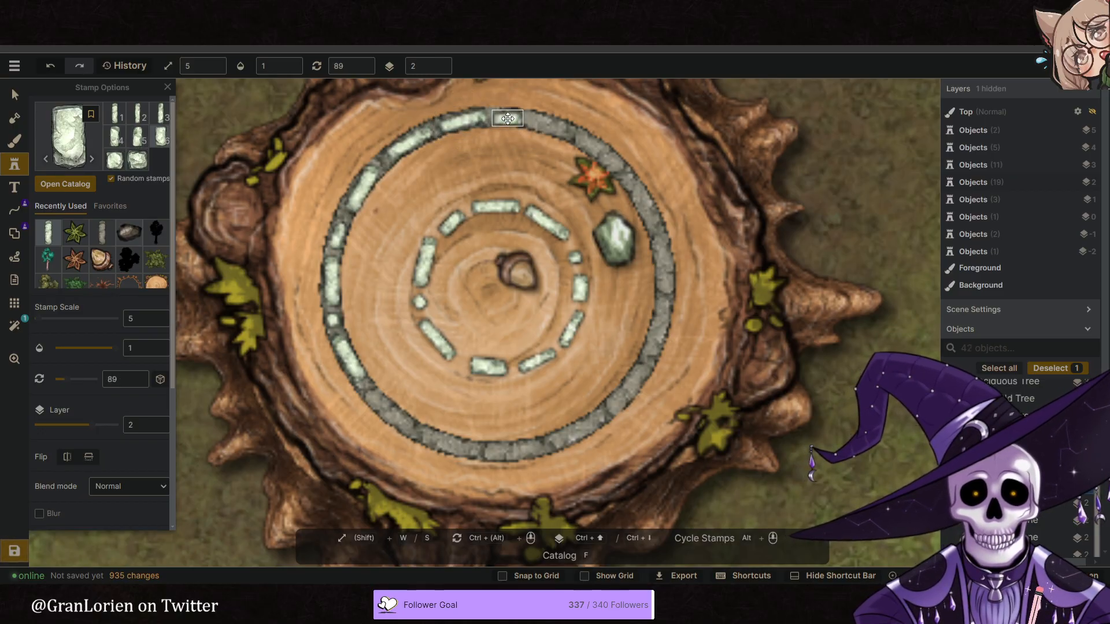
- Stamp a small square stone rotated to 104 and a long stone on the outer ring's north-northeast part
{"action": "left_click", "coordinate": [124, 162]}
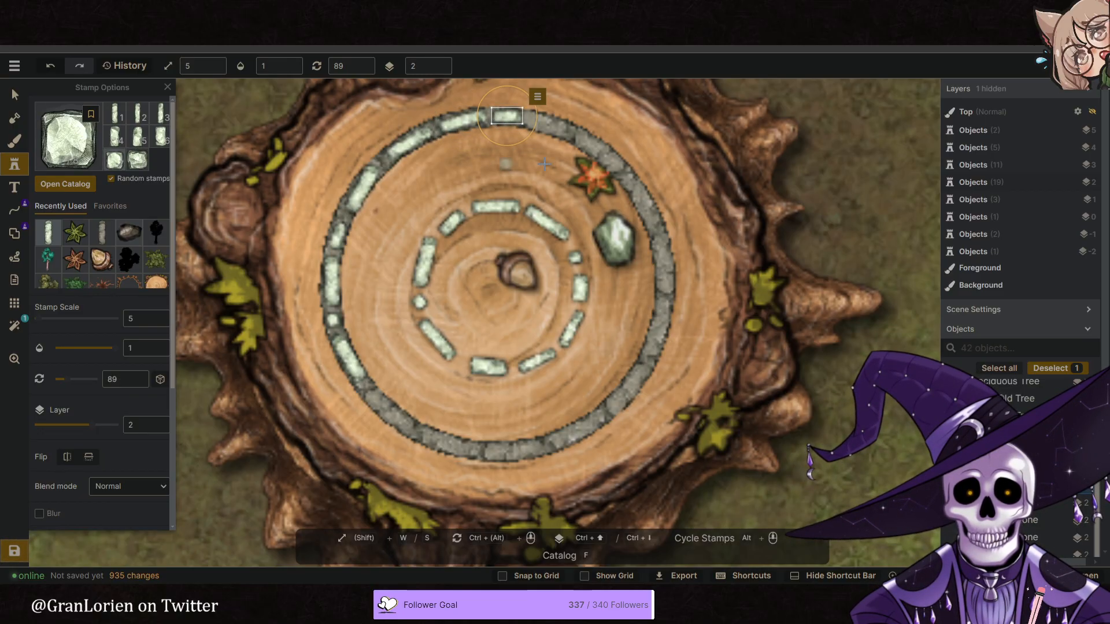
{"action": "scroll", "coordinate": [544, 133], "scroll_direction": "up", "scroll_amount": 1, "text": "ctrl"}
{"action": "left_click", "coordinate": [535, 124]}
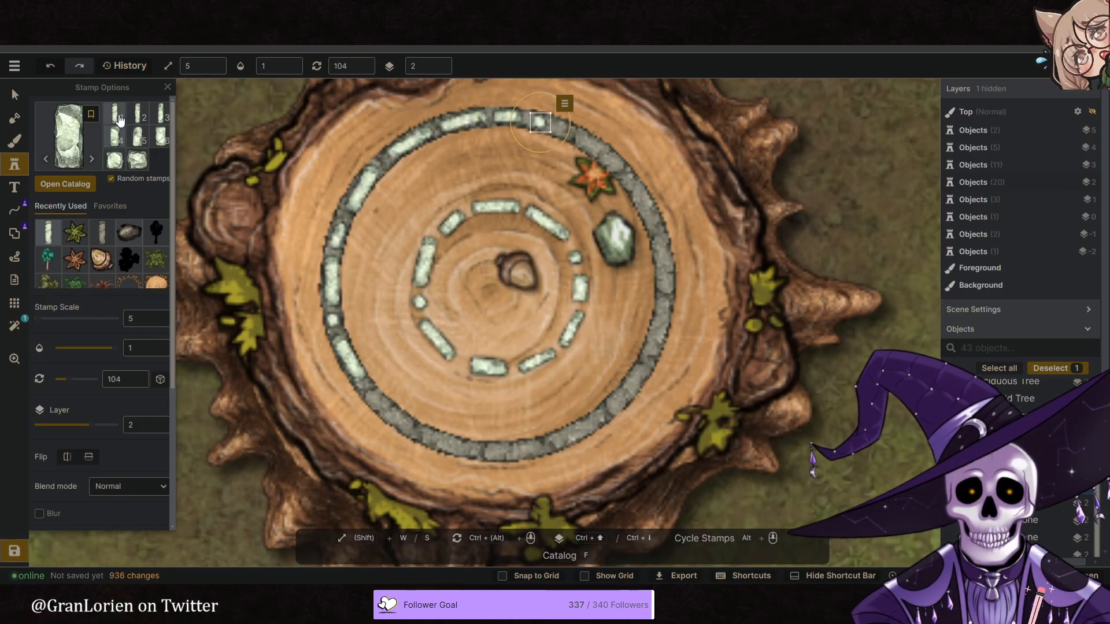
{"action": "left_click", "coordinate": [138, 136]}
{"action": "scroll", "coordinate": [584, 150], "scroll_direction": "up", "scroll_amount": 1, "text": "ctrl"}
{"action": "left_click", "coordinate": [595, 147]}
- Stamp two small stones rotated to 134 and 149 on the outer ring's northeast part, checking the reference image
{"action": "scroll", "coordinate": [638, 116], "scroll_direction": "up", "scroll_amount": 1, "text": "ctrl"}
{"action": "left_click", "coordinate": [623, 170]}
{"action": "left_click_drag", "start_coordinate": [624, 170], "coordinate": [621, 170]}
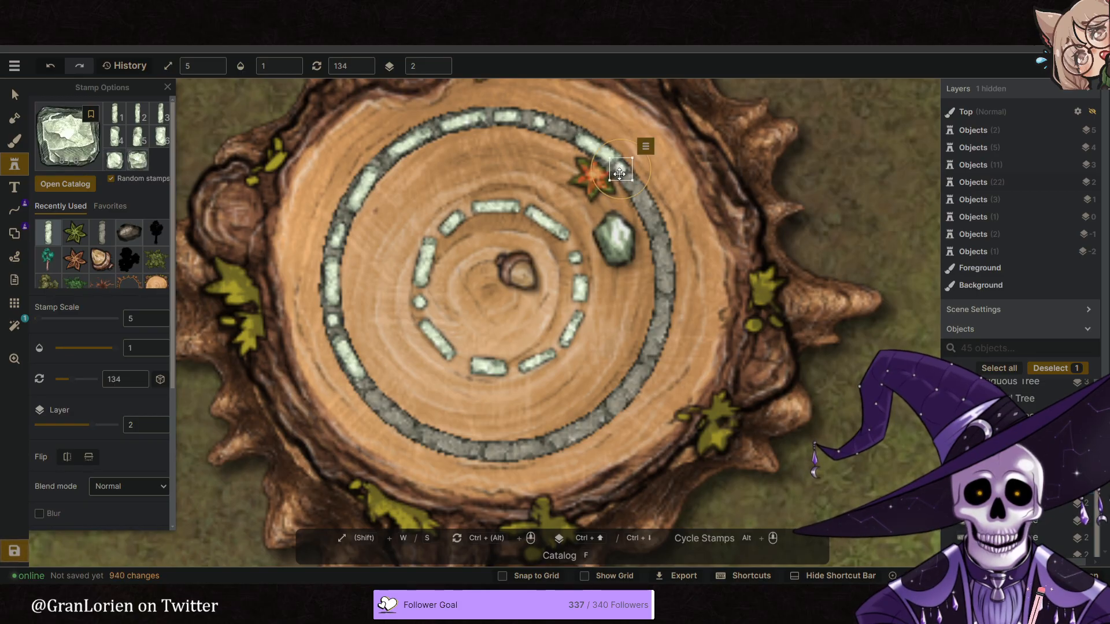
{"action": "key", "text": "ctrl+Tab"}
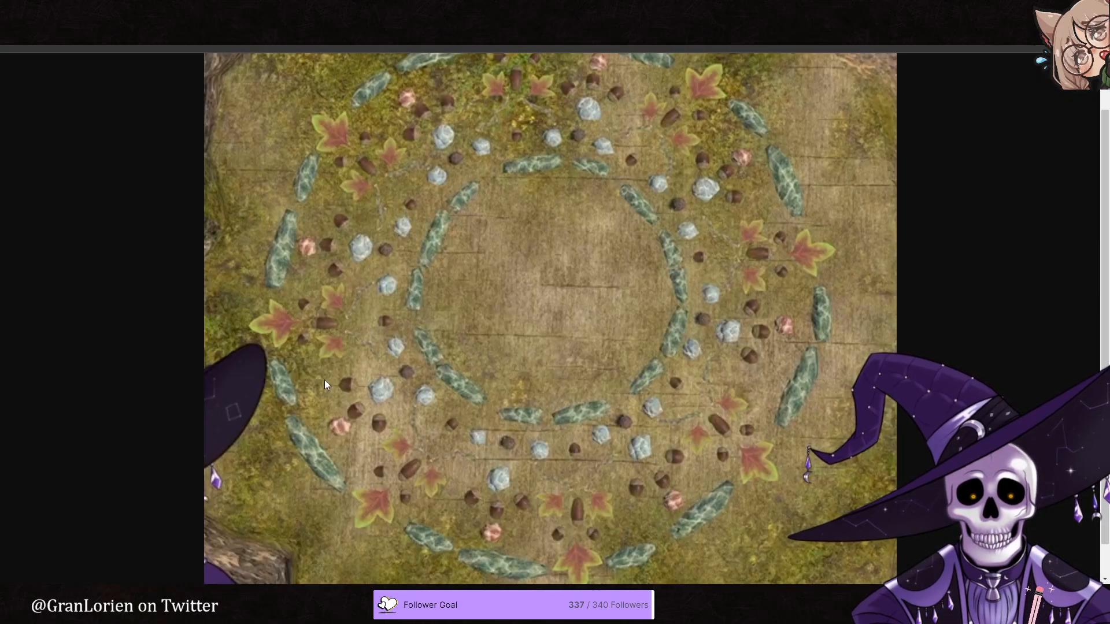
{"action": "key", "text": "ctrl+Tab"}
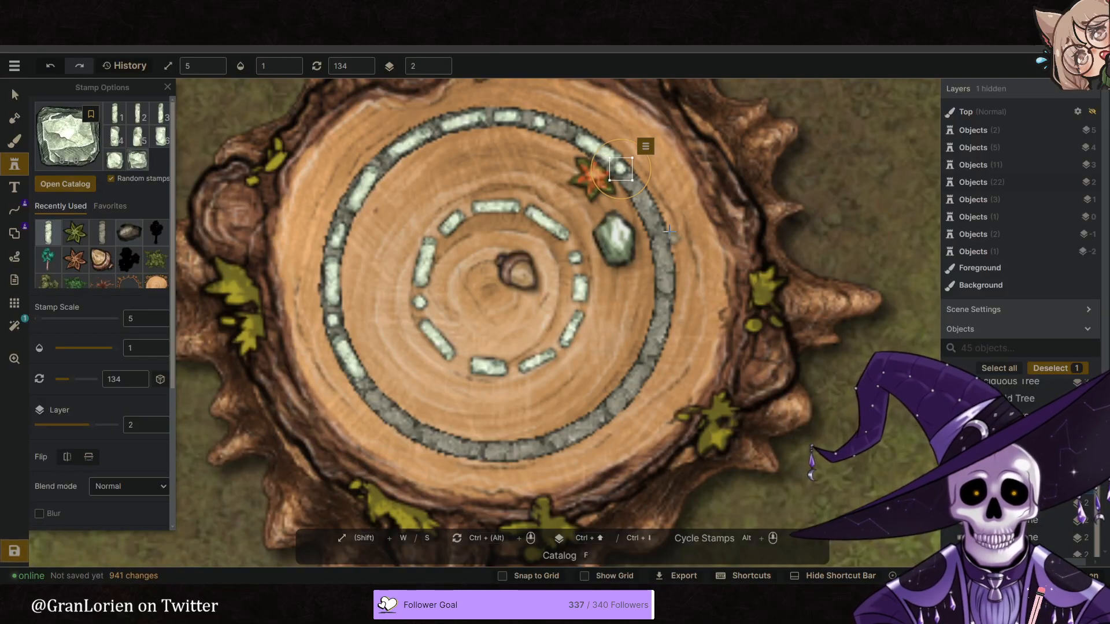
{"action": "left_click", "coordinate": [634, 184]}
{"action": "left_click", "coordinate": [636, 187]}
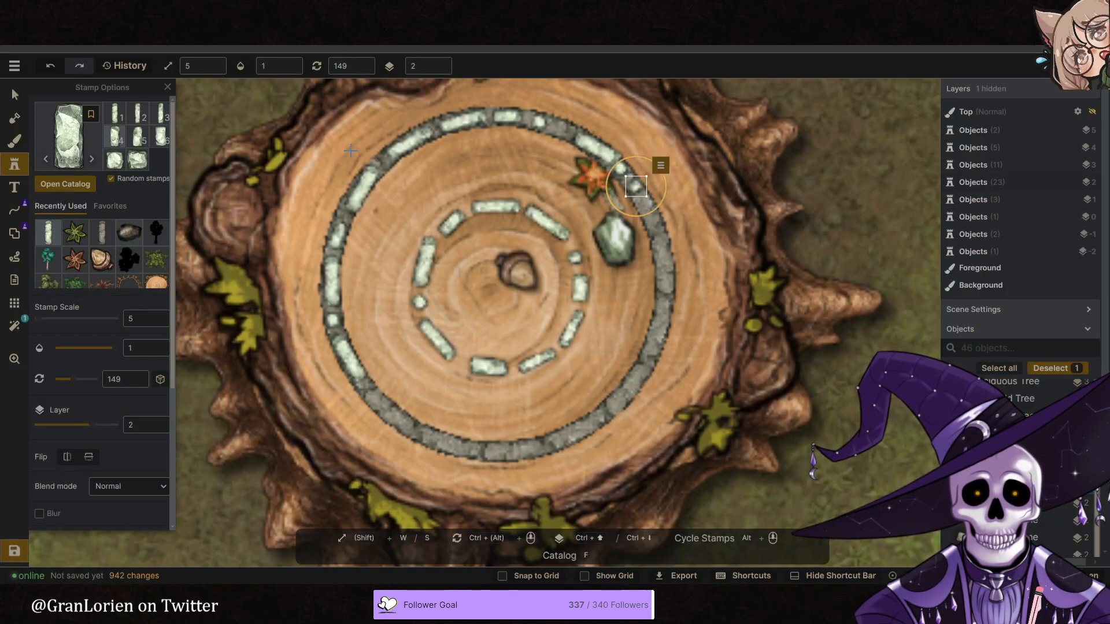
- Stamp three long stones along the outer ring's east side, rotating each to follow the curve
{"action": "scroll", "coordinate": [653, 243], "scroll_direction": "down", "scroll_amount": 1, "text": "ctrl"}
{"action": "left_click_drag", "start_coordinate": [653, 240], "coordinate": [656, 233]}
{"action": "scroll", "coordinate": [664, 316], "scroll_direction": "down", "scroll_amount": 1, "text": "ctrl"}
{"action": "mouse_move", "coordinate": [665, 295]}
{"action": "left_mouse_down"}
{"action": "mouse_move", "coordinate": [665, 283]}
{"action": "mouse_move", "coordinate": [665, 300]}
{"action": "left_mouse_up"}
{"action": "scroll", "coordinate": [635, 368], "scroll_direction": "down", "scroll_amount": 1, "text": "ctrl"}
{"action": "mouse_move", "coordinate": [636, 368]}
{"action": "left_mouse_down"}
{"action": "mouse_move", "coordinate": [647, 366]}
{"action": "mouse_move", "coordinate": [641, 371]}
{"action": "left_mouse_up"}
- Stamp a short stone rotated to 314 and a small stone on the outer ring's southwest part
{"action": "scroll", "coordinate": [647, 365], "scroll_direction": "down", "scroll_amount": 1, "text": "ctrl"}
{"action": "scroll", "coordinate": [416, 417], "scroll_direction": "down", "scroll_amount": 7, "text": "ctrl"}
{"action": "left_click_drag", "start_coordinate": [419, 416], "coordinate": [377, 403]}
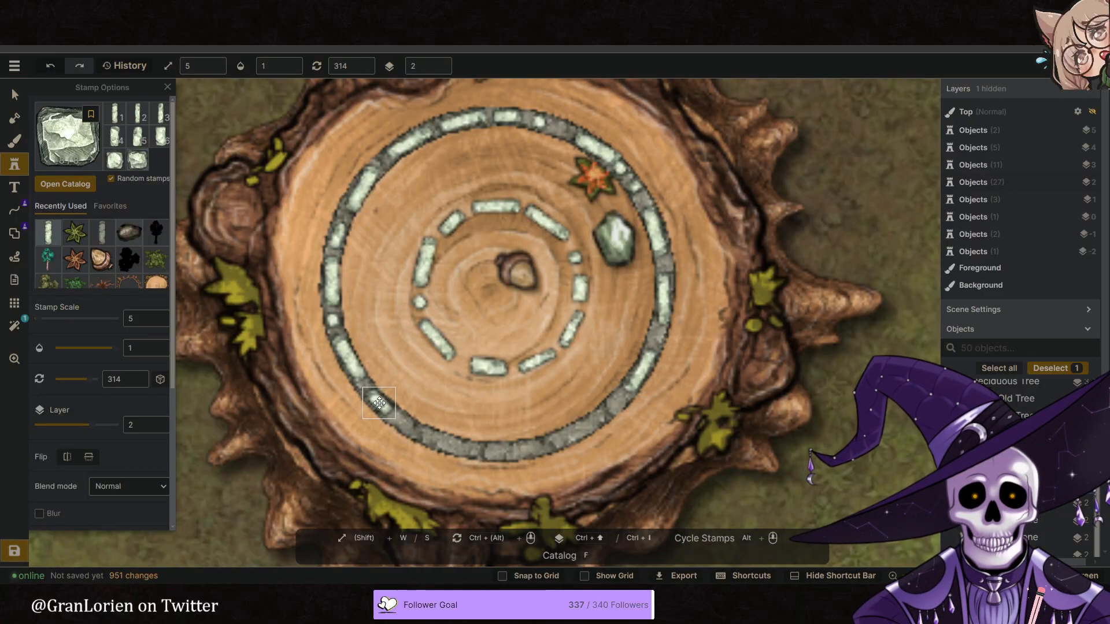
{"action": "scroll", "coordinate": [408, 428], "scroll_direction": "up", "scroll_amount": 1, "text": "ctrl"}
{"action": "left_click", "coordinate": [408, 428]}
- Stamp a short stone and two long stones along the outer ring's southern arc, rotating them to follow the curve
{"action": "scroll", "coordinate": [433, 437], "scroll_direction": "up", "scroll_amount": 1, "text": "ctrl"}
{"action": "left_click_drag", "start_coordinate": [440, 441], "coordinate": [443, 444]}
{"action": "scroll", "coordinate": [476, 451], "scroll_direction": "up", "scroll_amount": 1, "text": "ctrl"}
{"action": "left_click_drag", "start_coordinate": [513, 450], "coordinate": [548, 446]}
- Stamp a short stone rotated to 239 on the outer ring's southeast part, deleting the misplaced stone rotated to 224
{"action": "scroll", "coordinate": [538, 450], "scroll_direction": "up", "scroll_amount": 1, "text": "ctrl"}
{"action": "scroll", "coordinate": [604, 414], "scroll_direction": "up", "scroll_amount": 2, "text": "ctrl"}
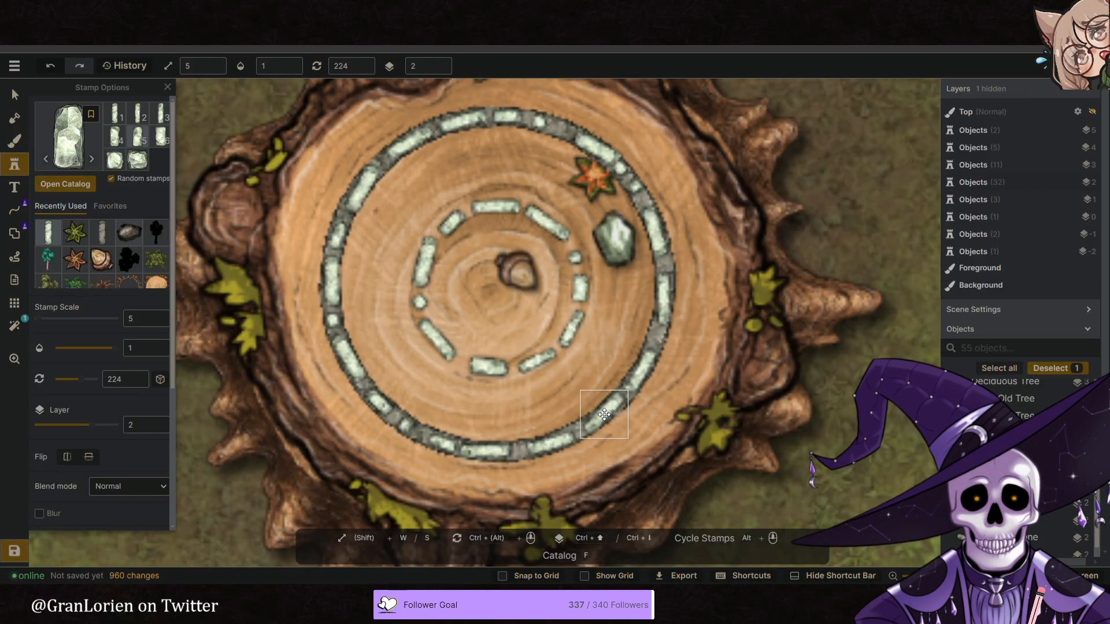
{"action": "left_click", "coordinate": [604, 416]}
{"action": "left_click_drag", "start_coordinate": [602, 417], "coordinate": [599, 418]}
{"action": "key", "text": "Delete"}
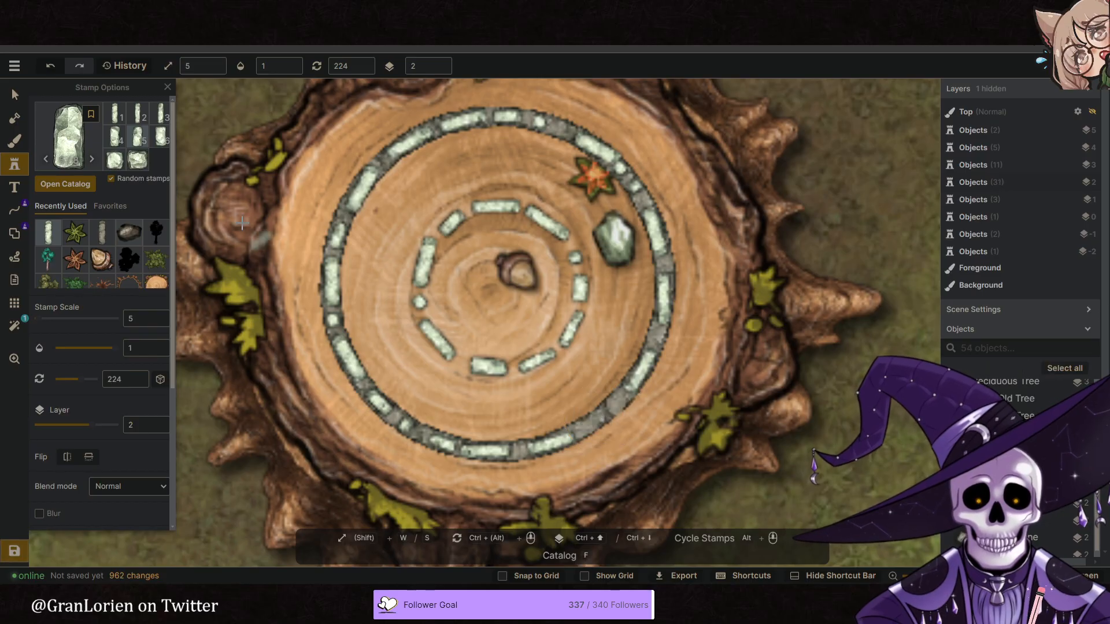
{"action": "scroll", "coordinate": [586, 429], "scroll_direction": "up", "scroll_amount": 1, "text": "ctrl"}
{"action": "left_click", "coordinate": [586, 428]}
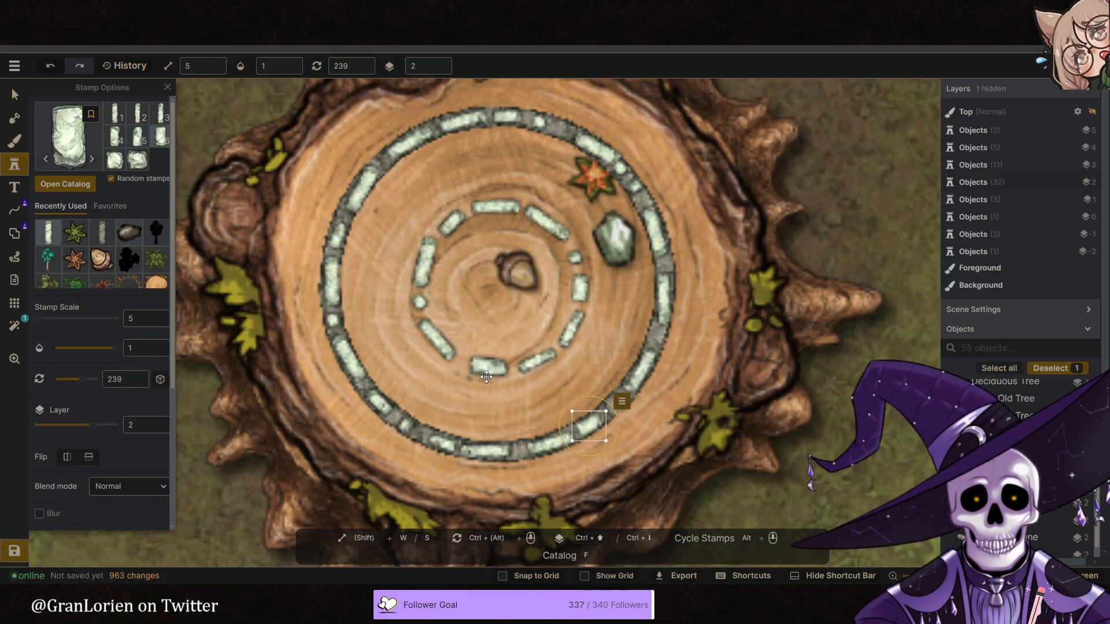
- Drag the guide circle off the stump and delete it
{"action": "scroll", "coordinate": [555, 334], "scroll_direction": "down", "scroll_amount": 5}
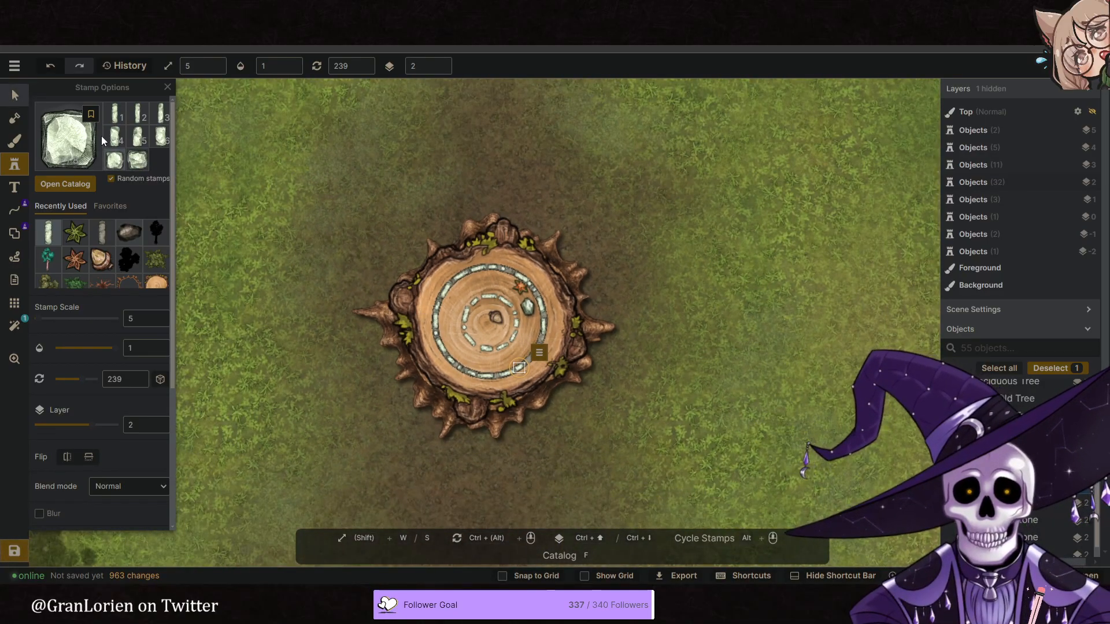
{"action": "left_click", "coordinate": [16, 96]}
{"action": "scroll", "coordinate": [374, 283], "scroll_direction": "down", "scroll_amount": 2}
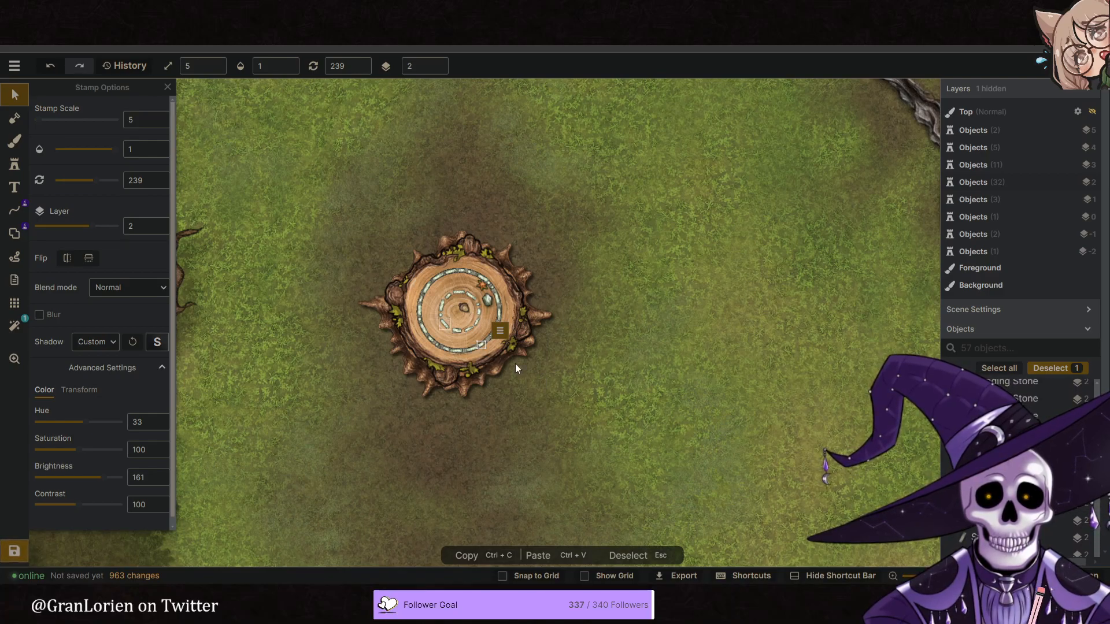
{"action": "left_click", "coordinate": [492, 352]}
{"action": "left_click_drag", "start_coordinate": [569, 366], "coordinate": [706, 379]}
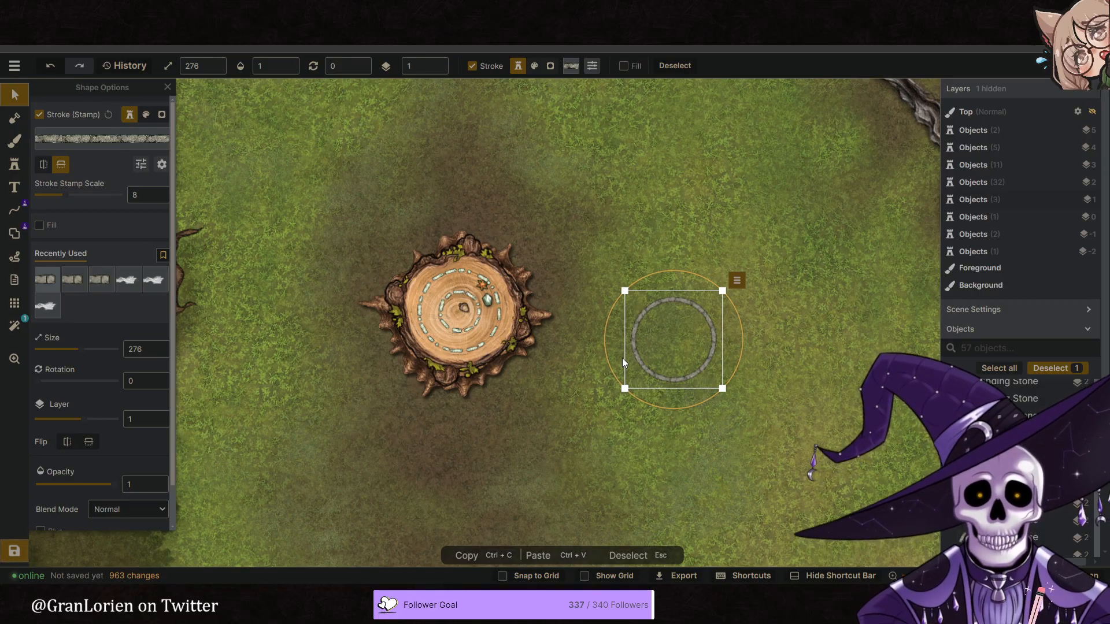
{"action": "key", "text": "Delete"}
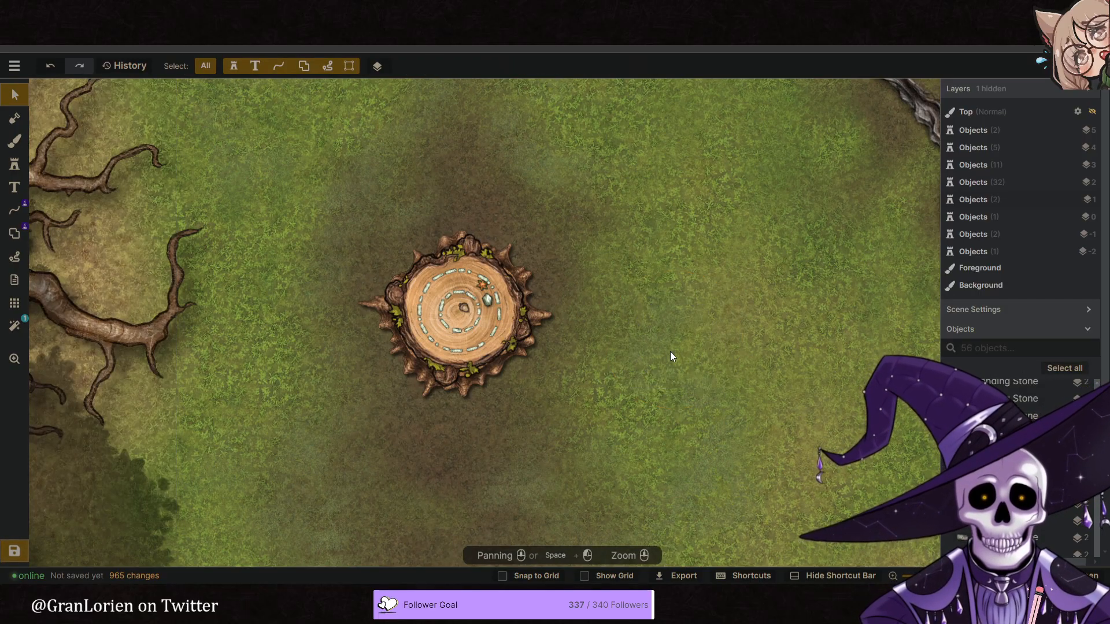
- Shrink the large pale stone on the stump to scale 28 and place it just outside the inner ring's northeast side, checking the reference image
{"action": "scroll", "coordinate": [425, 334], "scroll_direction": "up", "scroll_amount": 5}
{"action": "left_click", "coordinate": [576, 274]}
{"action": "scroll", "coordinate": [564, 282], "scroll_direction": "up", "scroll_amount": 5}
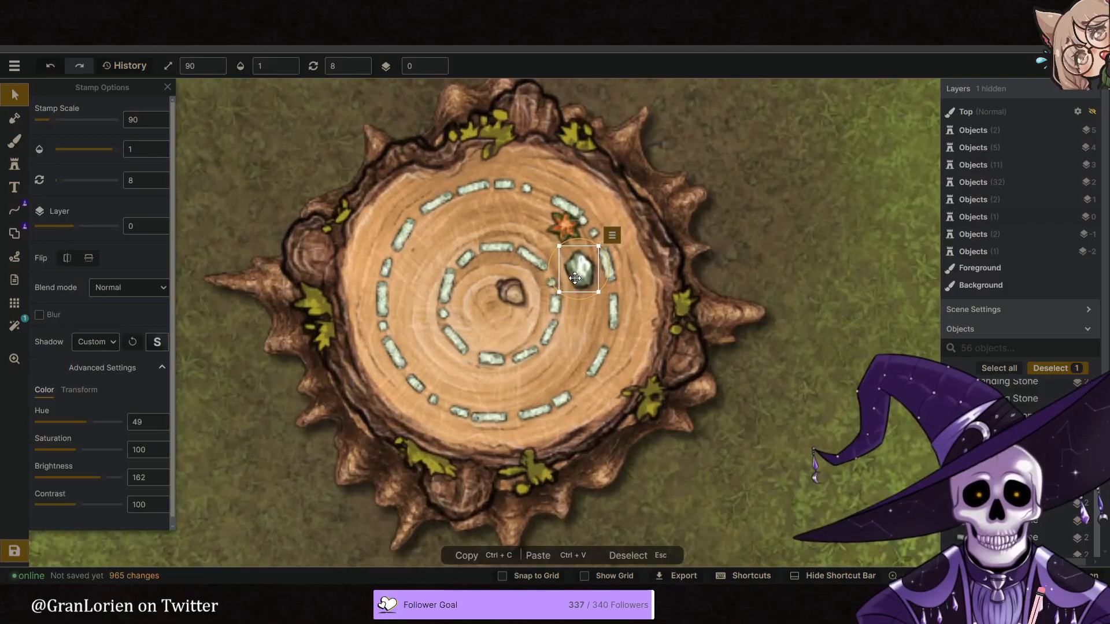
{"action": "scroll", "coordinate": [560, 283], "scroll_direction": "down", "scroll_amount": 5, "text": "ctrl"}
{"action": "left_click_drag", "start_coordinate": [564, 281], "coordinate": [556, 302]}
{"action": "key", "text": "alt+Tab"}
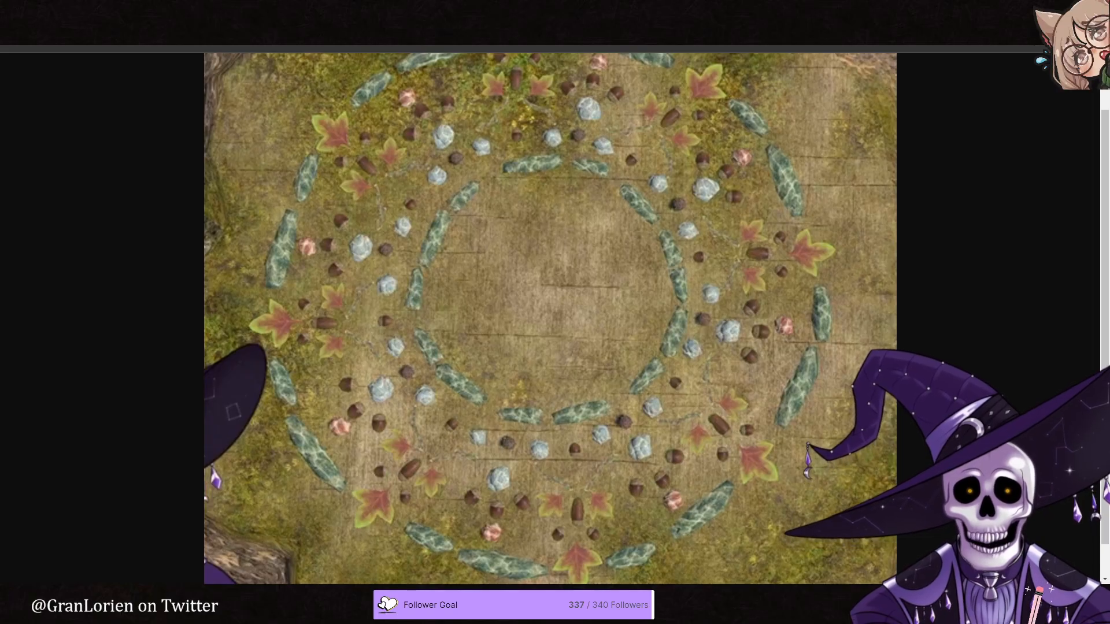
{"action": "key", "text": "ctrl+Tab"}
{"action": "left_click_drag", "start_coordinate": [571, 291], "coordinate": [561, 270]}
{"action": "scroll", "coordinate": [568, 285], "scroll_direction": "down", "scroll_amount": 6}
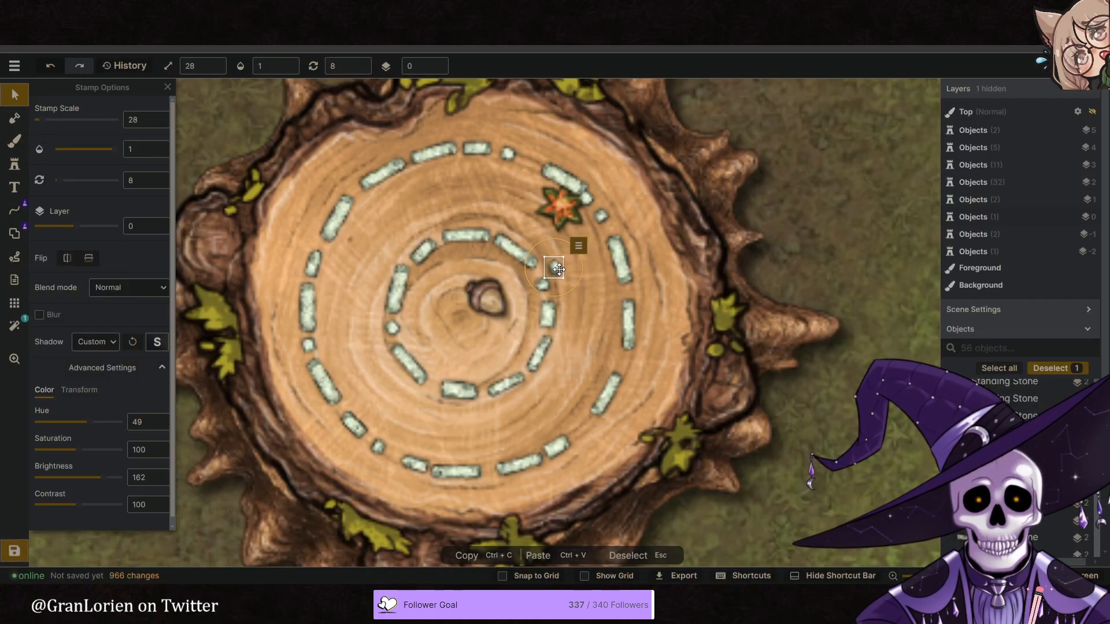
- Duplicate the small pale stone twice outside the inner ring's northeast side, turning and arranging the three stones into a triangle
{"action": "right_click", "coordinate": [566, 272]}
{"action": "left_click", "coordinate": [599, 301]}
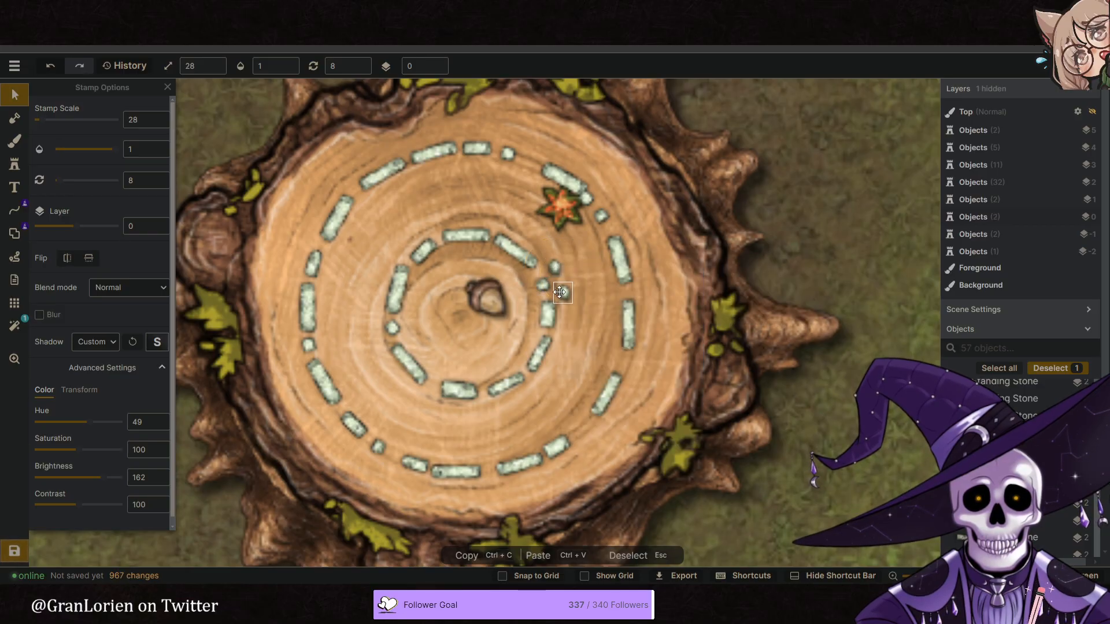
{"action": "right_click", "coordinate": [560, 294]}
{"action": "left_click", "coordinate": [594, 323]}
{"action": "mouse_move", "coordinate": [569, 297]}
{"action": "left_mouse_down"}
{"action": "mouse_move", "coordinate": [582, 274]}
{"action": "mouse_move", "coordinate": [572, 294]}
{"action": "left_mouse_up"}
{"action": "left_click_drag", "start_coordinate": [577, 274], "coordinate": [577, 275]}
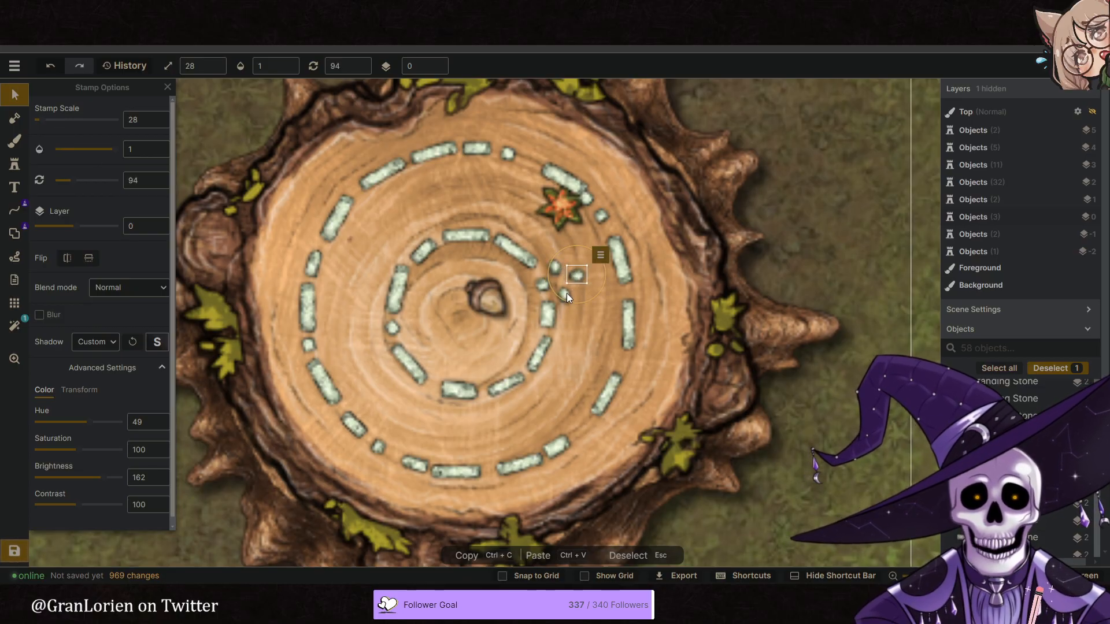
{"action": "left_click", "coordinate": [566, 295]}
{"action": "left_click_drag", "start_coordinate": [593, 303], "coordinate": [544, 287]}
- Duplicate the three-stone cluster to the inner ring's southeast and south sides, turning the copies to follow the ring
{"action": "left_click", "coordinate": [576, 274], "text": "shift"}
{"action": "left_click", "coordinate": [553, 270], "text": "shift"}
{"action": "right_click", "coordinate": [577, 275]}
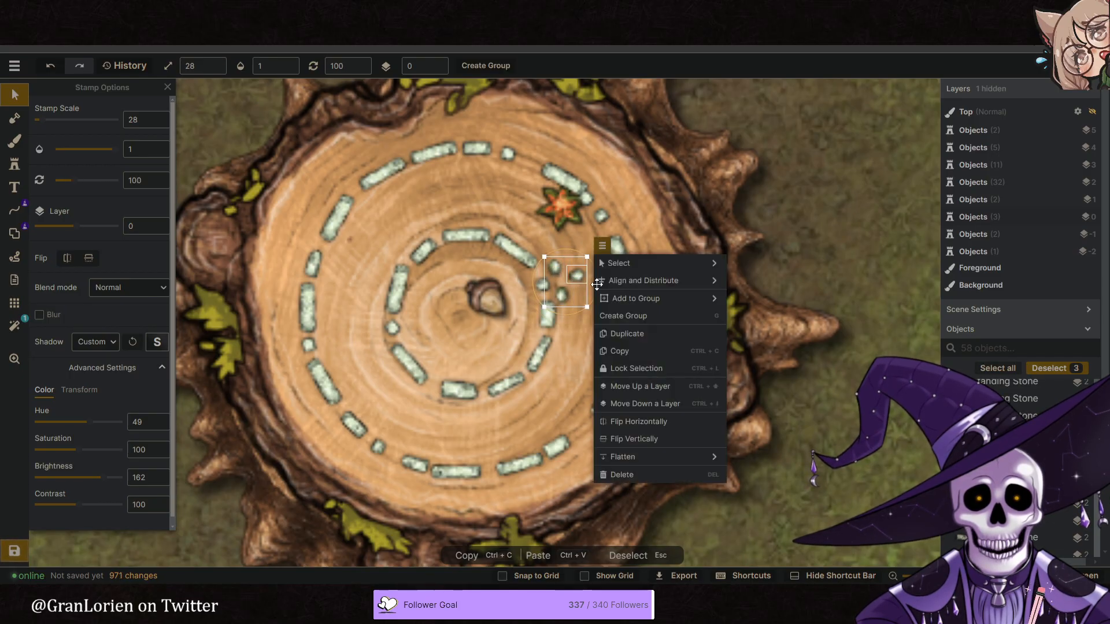
{"action": "left_click", "coordinate": [640, 337]}
{"action": "left_click_drag", "start_coordinate": [598, 306], "coordinate": [456, 410]}
{"action": "left_click", "coordinate": [588, 340]}
{"action": "left_click", "coordinate": [622, 428]}
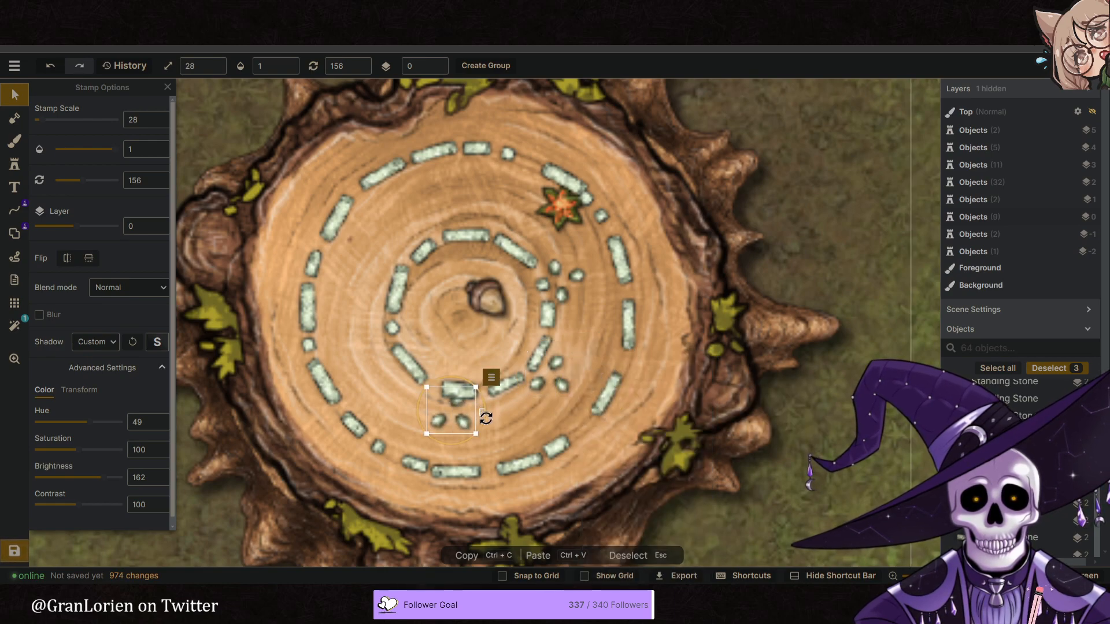
- Rearrange the stones of the southern cluster so that two sit near the inner ring and one points outward
{"action": "mouse_move", "coordinate": [435, 429]}
{"action": "left_mouse_down"}
{"action": "mouse_move", "coordinate": [424, 436]}
{"action": "mouse_move", "coordinate": [492, 420]}
{"action": "mouse_move", "coordinate": [459, 418]}
{"action": "mouse_move", "coordinate": [452, 429]}
{"action": "left_mouse_up"}
{"action": "left_click", "coordinate": [459, 407], "text": "shift"}
{"action": "right_click", "coordinate": [450, 430]}
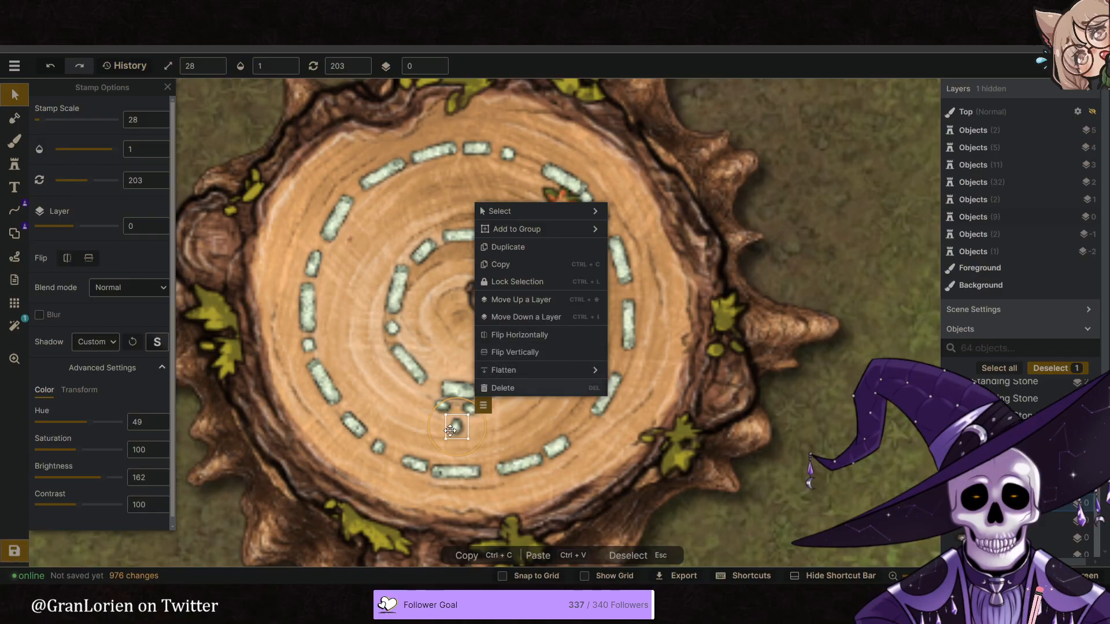
- Duplicate the southern three-stone cluster and place the copy outside the inner ring's southwest side, rotated to 147
{"action": "left_click", "coordinate": [451, 431]}
{"action": "left_click", "coordinate": [469, 408], "text": "shift"}
{"action": "left_click", "coordinate": [442, 406], "text": "shift"}
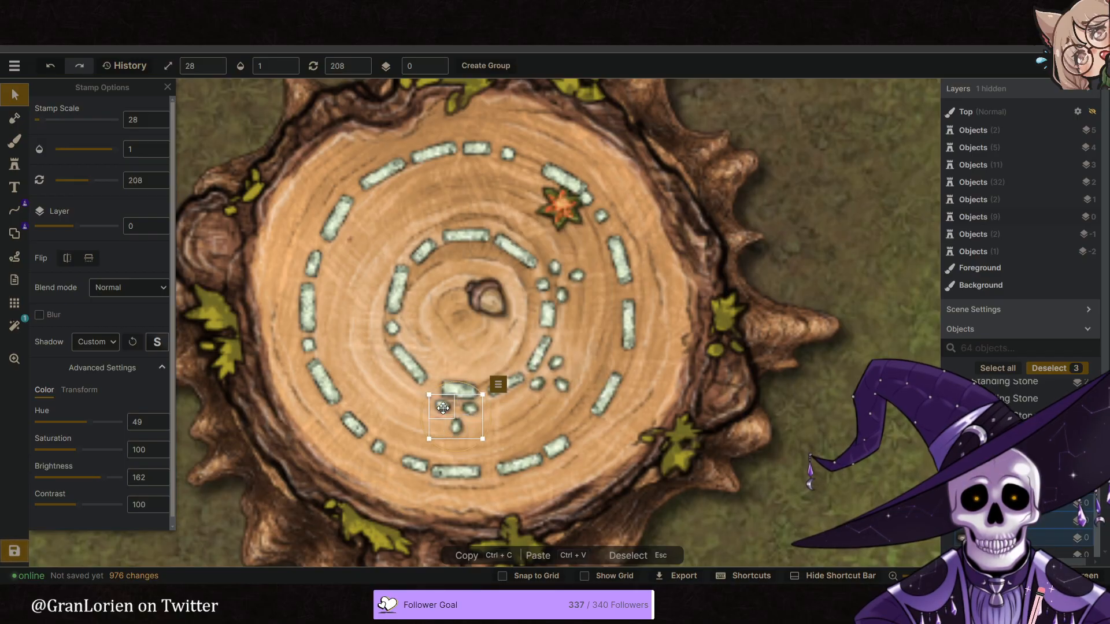
{"action": "right_click", "coordinate": [441, 405]}
{"action": "left_click", "coordinate": [531, 227]}
{"action": "left_click_drag", "start_coordinate": [494, 400], "coordinate": [363, 369]}
- Duplicate the cluster to the inner ring's northwest side rotated to 215, and again to its north side rotated to 153
{"action": "right_click", "coordinate": [364, 369]}
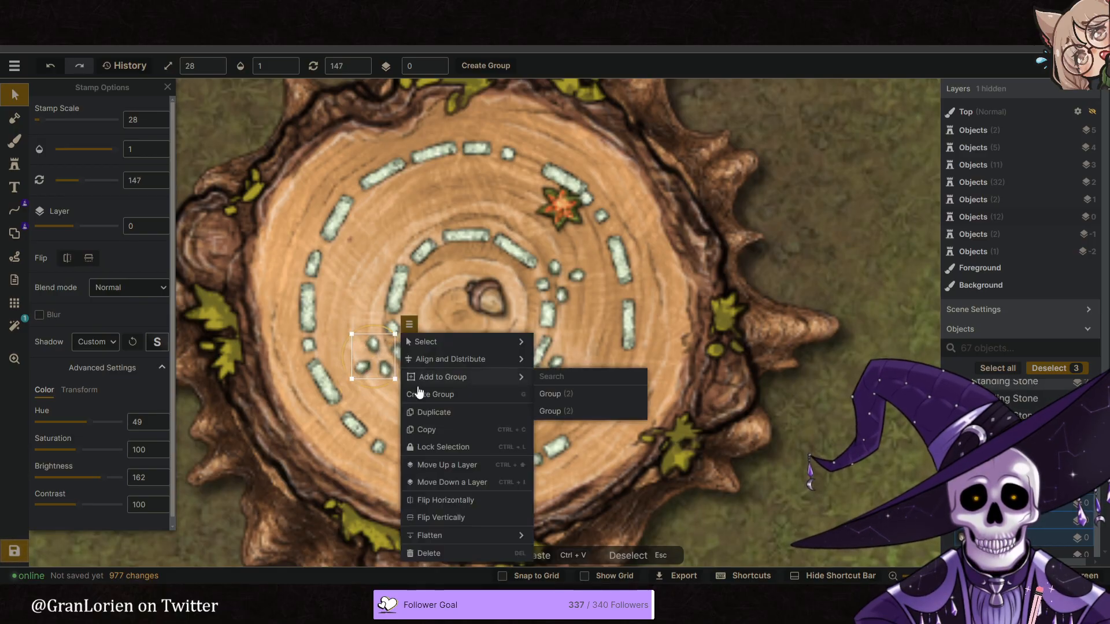
{"action": "left_click", "coordinate": [431, 412]}
{"action": "left_click_drag", "start_coordinate": [429, 408], "coordinate": [380, 258]}
{"action": "right_click", "coordinate": [380, 258]}
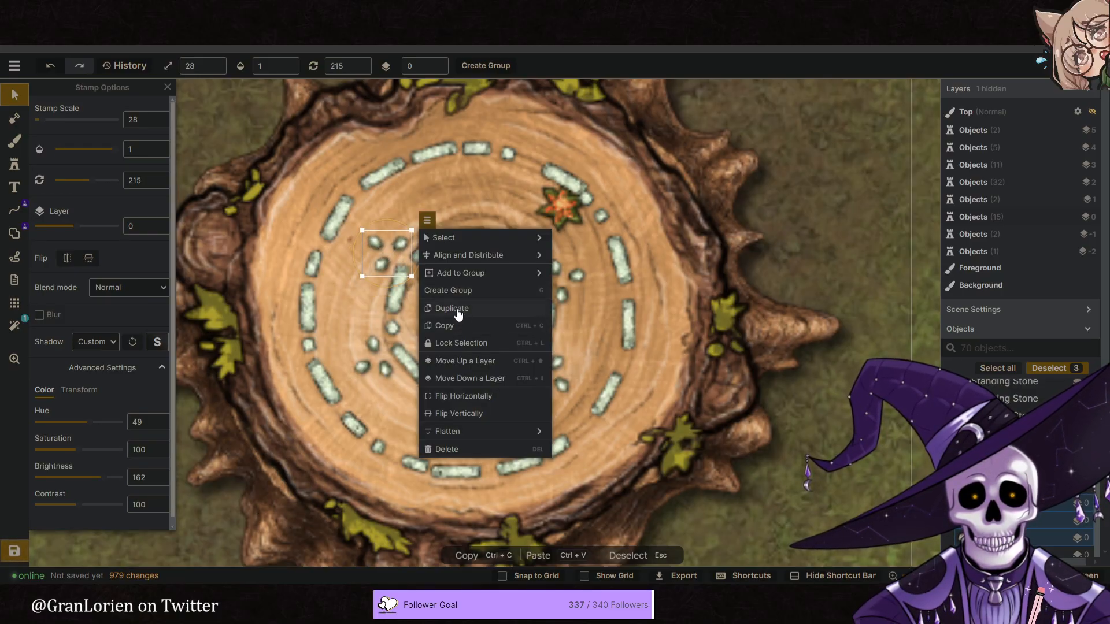
{"action": "left_click", "coordinate": [459, 314]}
{"action": "left_click_drag", "start_coordinate": [414, 269], "coordinate": [500, 214]}
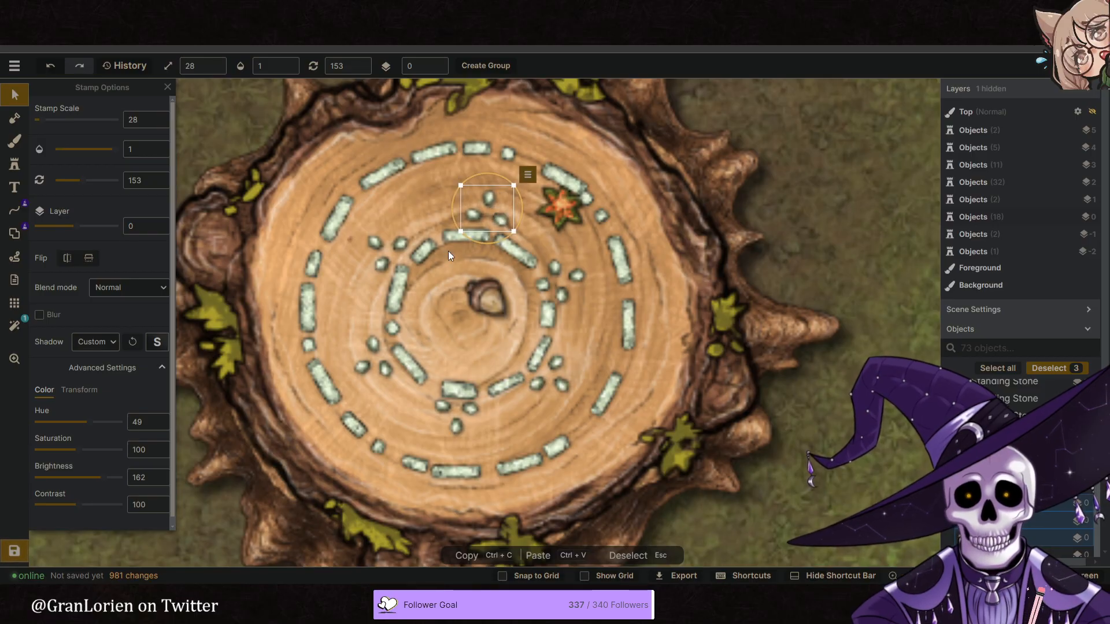
- Turn and nudge individual small stones in the northwest and southwest clusters to make their arrangement less uniform
{"action": "left_click", "coordinate": [419, 248]}
{"action": "left_click_drag", "start_coordinate": [426, 224], "coordinate": [376, 251]}
{"action": "left_click", "coordinate": [398, 280]}
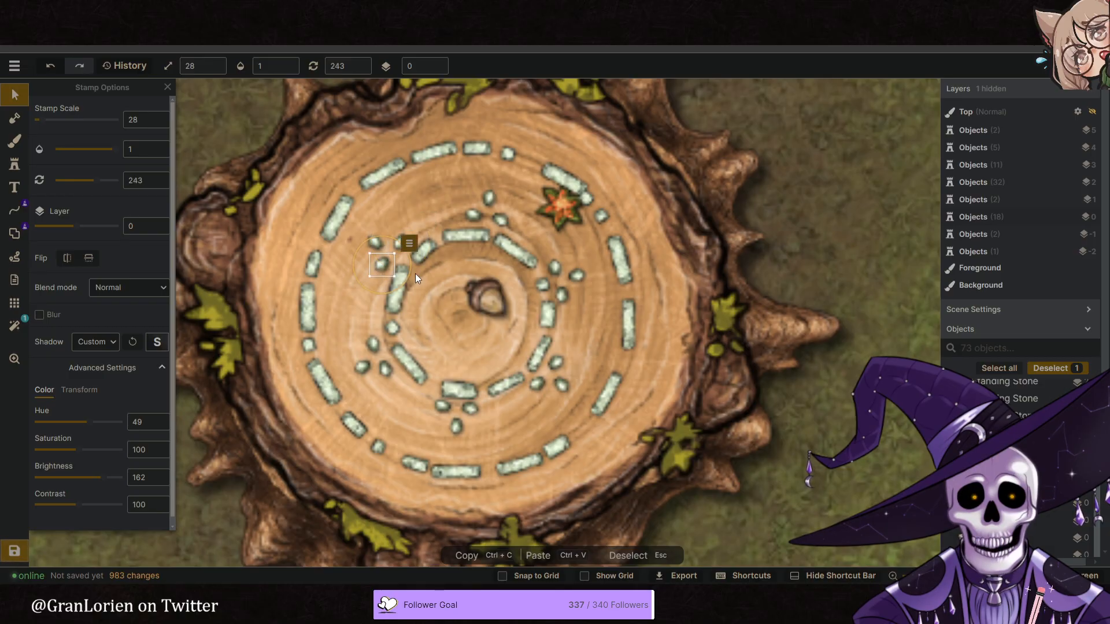
{"action": "left_click", "coordinate": [383, 266]}
{"action": "left_click_drag", "start_coordinate": [384, 267], "coordinate": [383, 269]}
{"action": "left_click", "coordinate": [372, 346]}
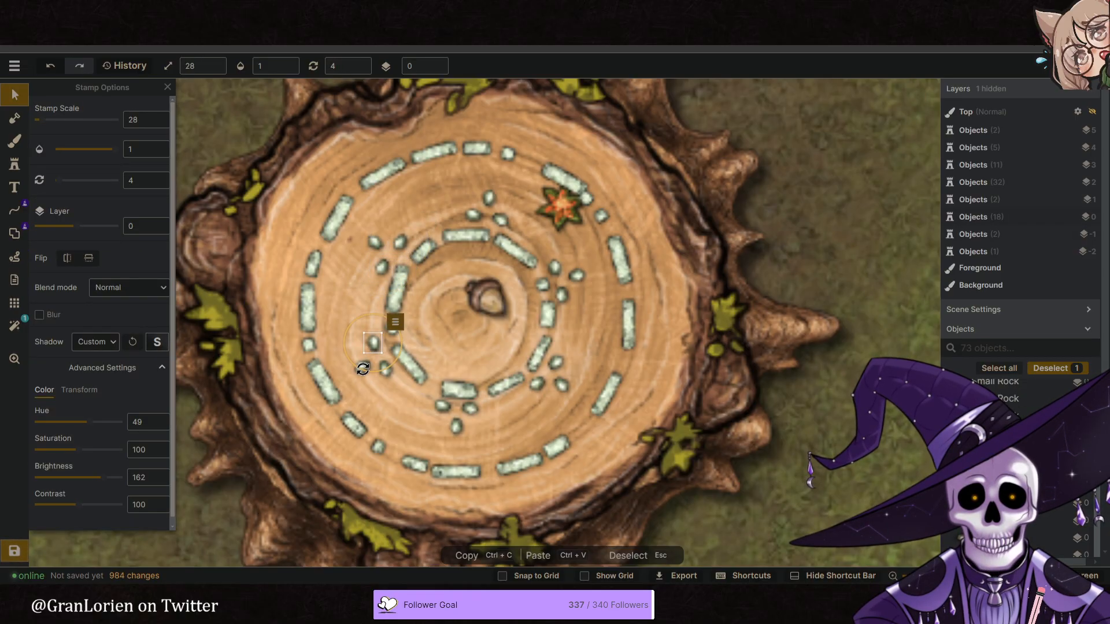
{"action": "left_click", "coordinate": [360, 368]}
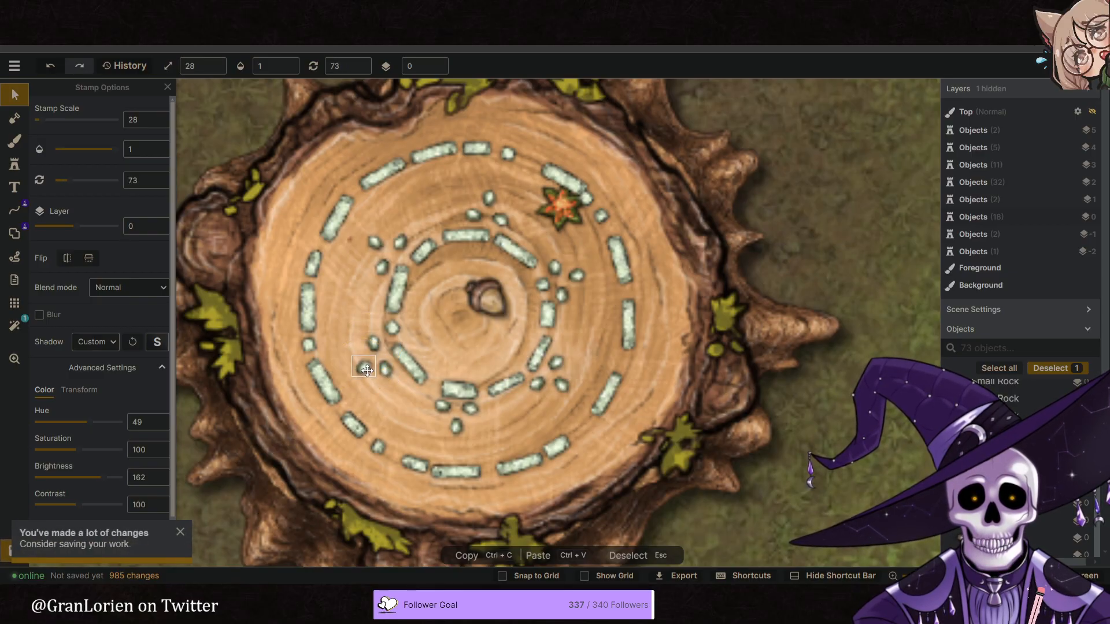
- Vary the southern cluster's stones, rotating the outermost to 196 and the west one to 133, and nudging the east one
{"action": "left_click", "coordinate": [460, 426]}
{"action": "left_click_drag", "start_coordinate": [484, 429], "coordinate": [484, 424]}
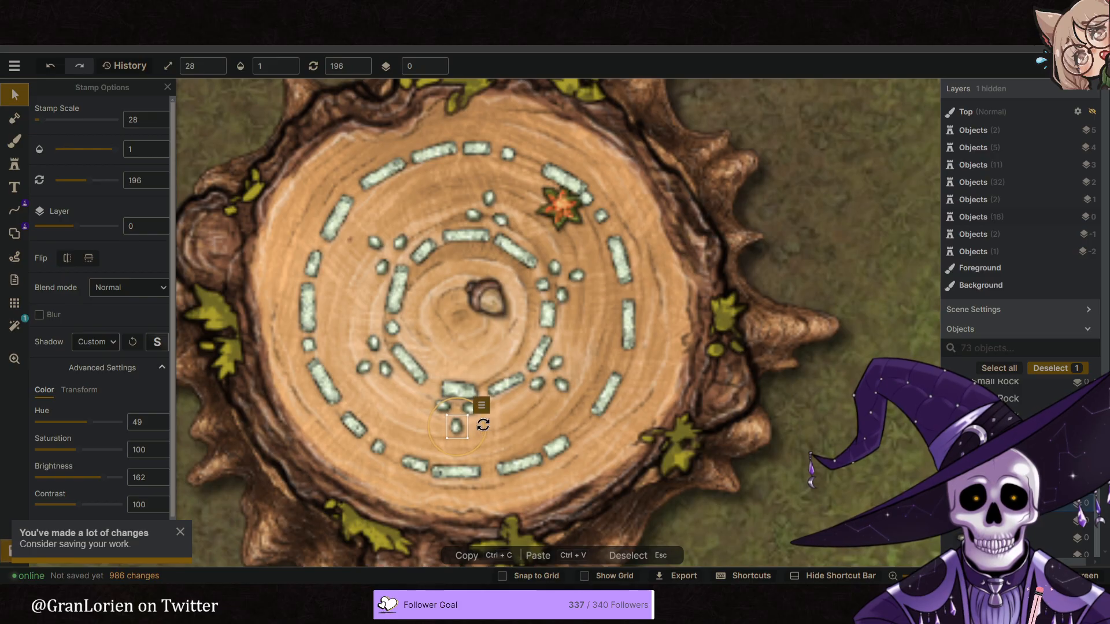
{"action": "left_click", "coordinate": [445, 411]}
{"action": "left_click", "coordinate": [469, 408]}
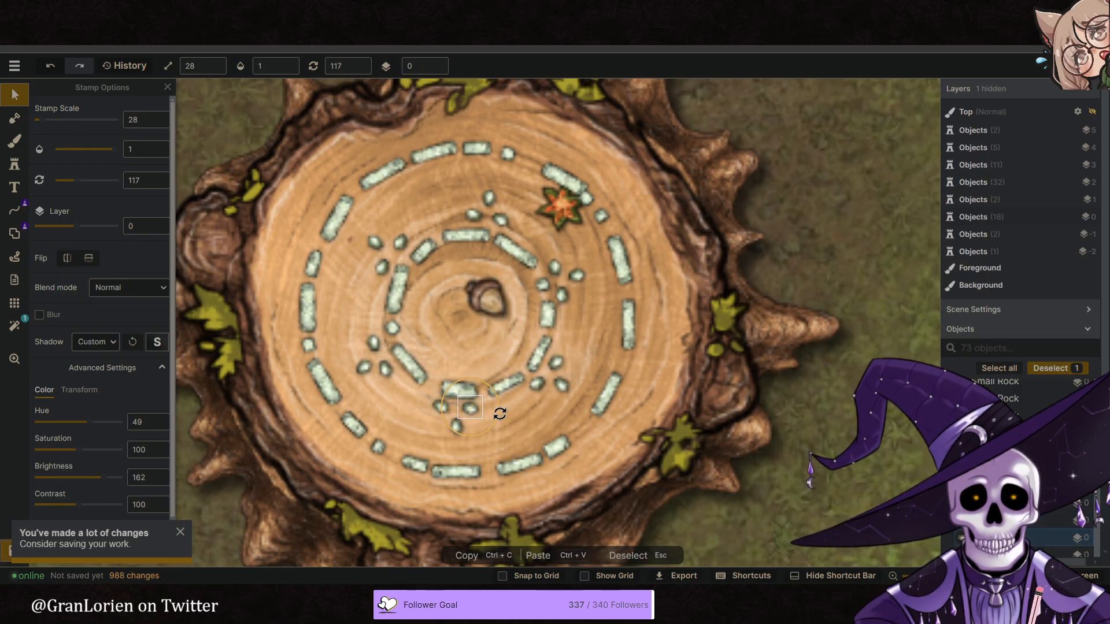
{"action": "left_click_drag", "start_coordinate": [465, 412], "coordinate": [443, 407]}
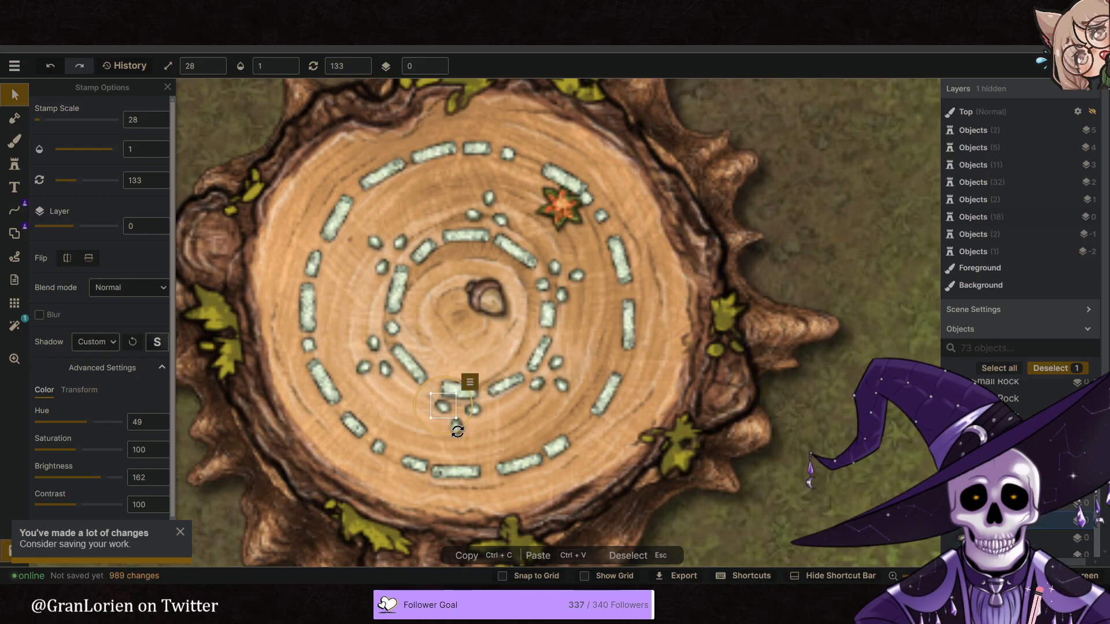
{"action": "left_click", "coordinate": [542, 414]}
- Check the reference image and move the acorn from the stump's centre to between the rings' northern arcs, at scale 38 and rotation 196
{"action": "scroll", "coordinate": [542, 370], "scroll_direction": "down", "scroll_amount": 9}
{"action": "left_click", "coordinate": [698, 398]}
{"action": "middle_click_drag", "start_coordinate": [699, 399], "coordinate": [662, 381]}
{"action": "scroll", "coordinate": [491, 307], "scroll_direction": "up", "scroll_amount": 5}
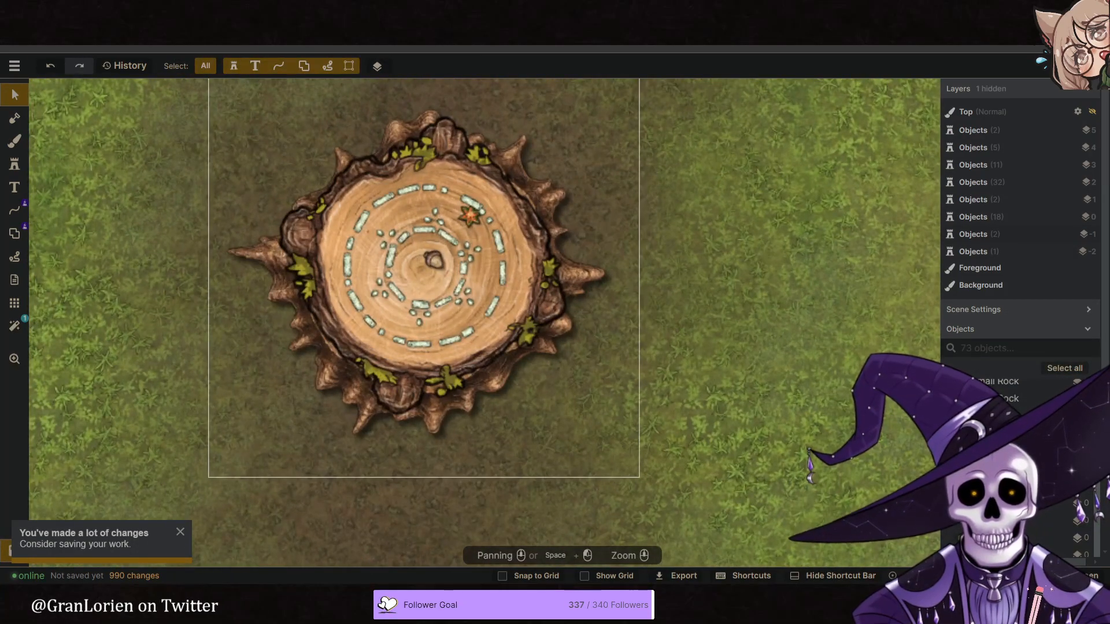
{"action": "key", "text": "ctrl+Tab"}
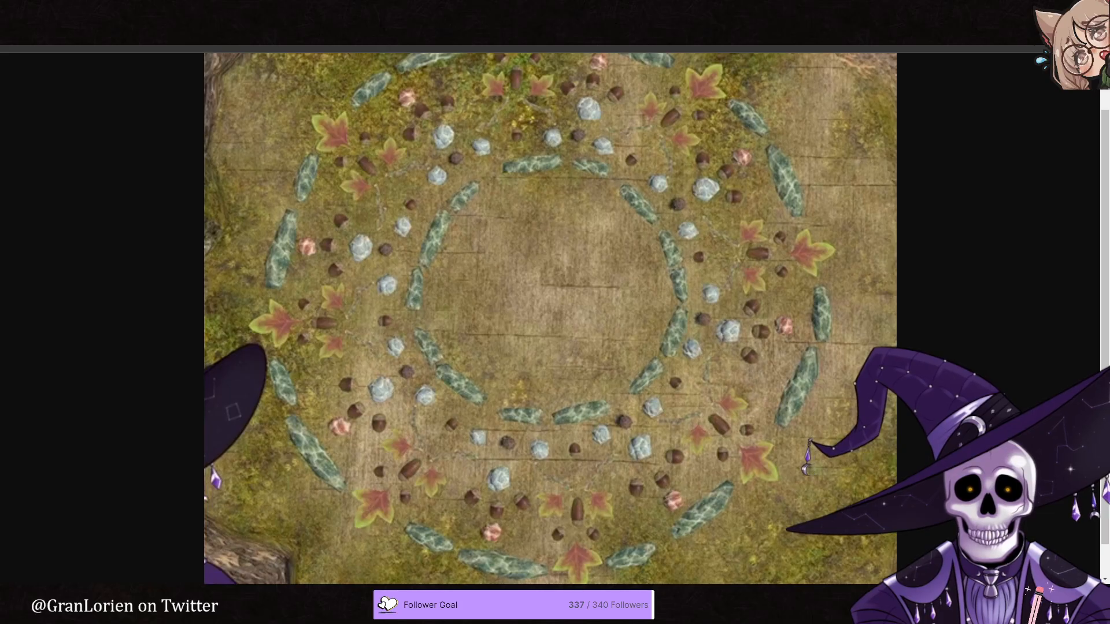
{"action": "key", "text": "ctrl+Tab"}
{"action": "left_click", "coordinate": [435, 261]}
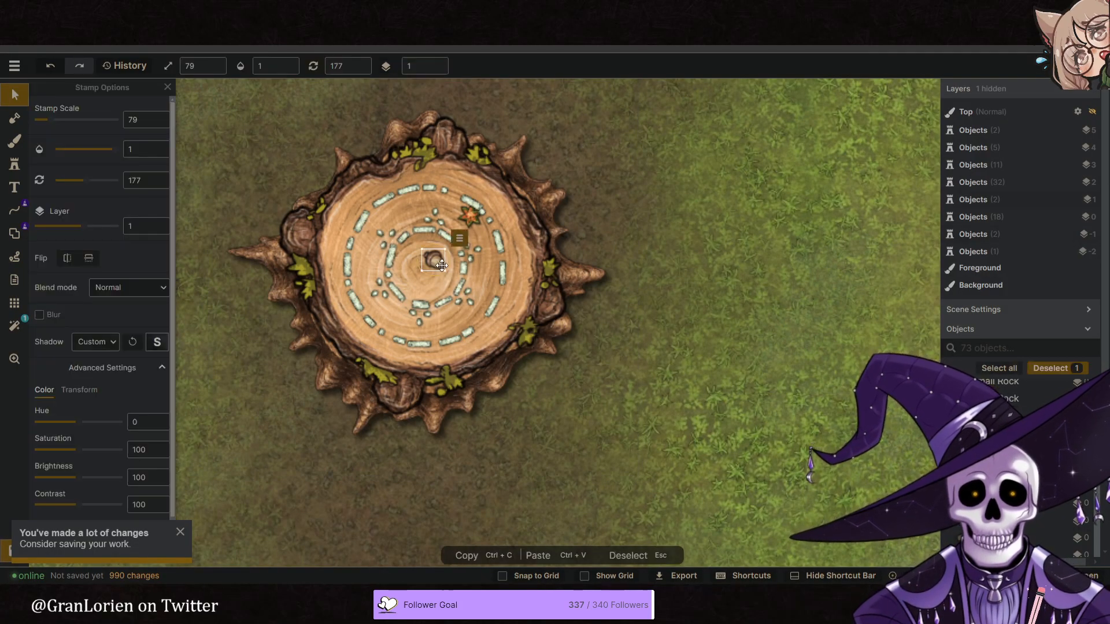
{"action": "left_click_drag", "start_coordinate": [444, 271], "coordinate": [411, 159]}
{"action": "scroll", "coordinate": [434, 261], "scroll_direction": "up", "scroll_amount": 4}
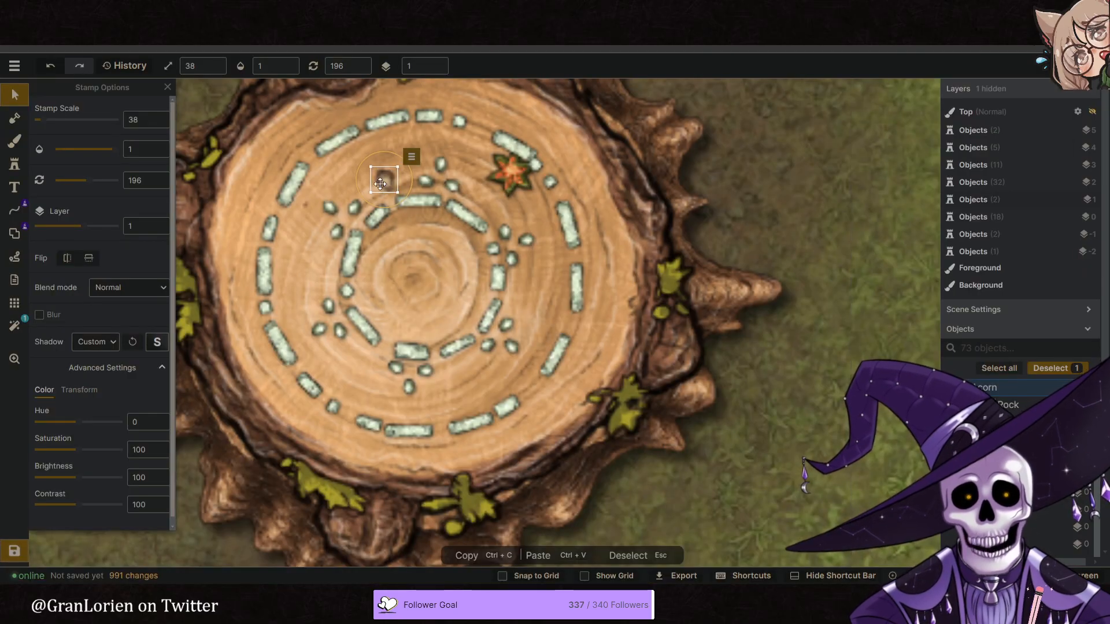
- Move the orange leaf group to just outside the acorn on the stump's north side, with scale 70 and rotation 353
{"action": "left_click", "coordinate": [508, 176]}
{"action": "left_click_drag", "start_coordinate": [521, 180], "coordinate": [377, 160]}
{"action": "scroll", "coordinate": [377, 159], "scroll_direction": "down", "scroll_amount": 10, "text": "alt"}
{"action": "scroll", "coordinate": [377, 160], "scroll_direction": "down", "scroll_amount": 2, "text": "alt"}
{"action": "left_click_drag", "start_coordinate": [409, 164], "coordinate": [373, 155]}
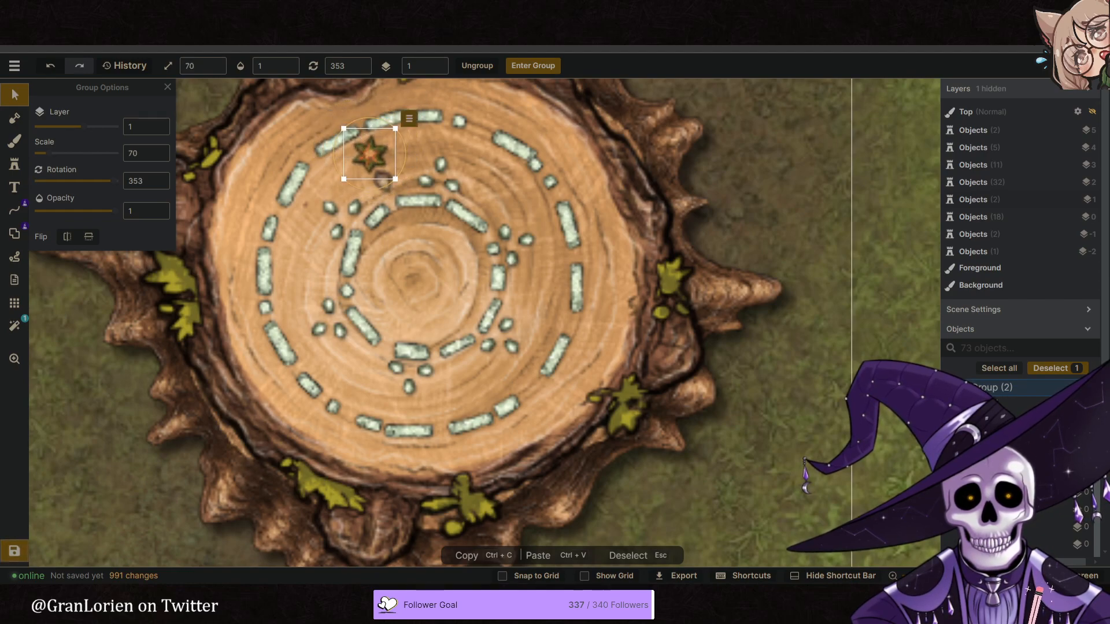
- Compare the arrangement with the reference image and darken the acorn to brightness 80
{"action": "left_click", "coordinate": [379, 11]}
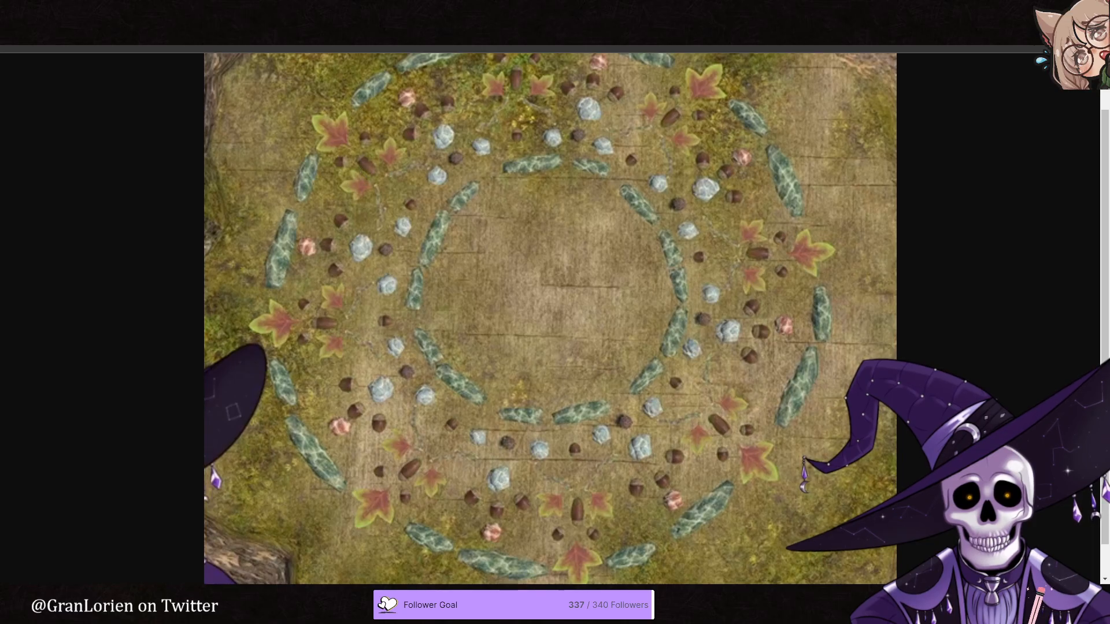
{"action": "left_click", "coordinate": [139, 13]}
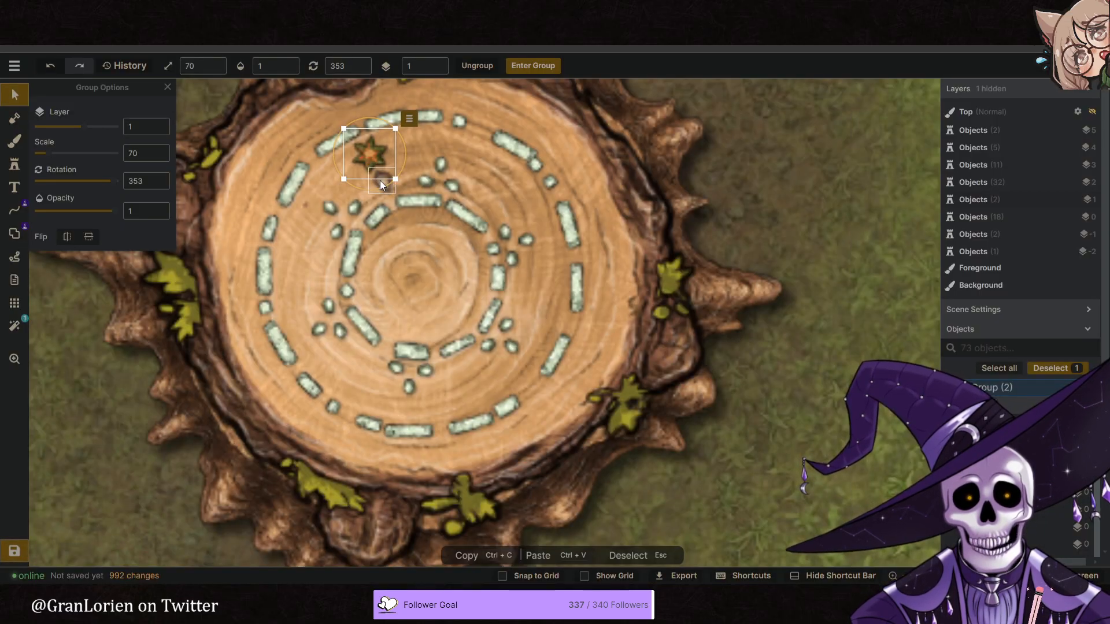
{"action": "double_click", "coordinate": [380, 181]}
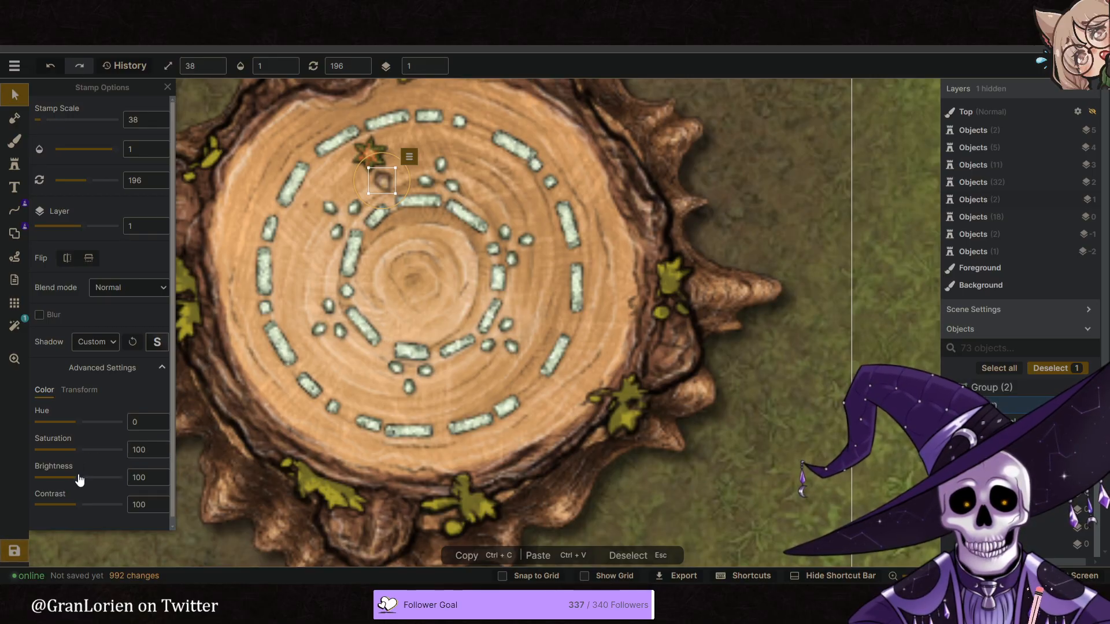
{"action": "left_click", "coordinate": [401, 244]}
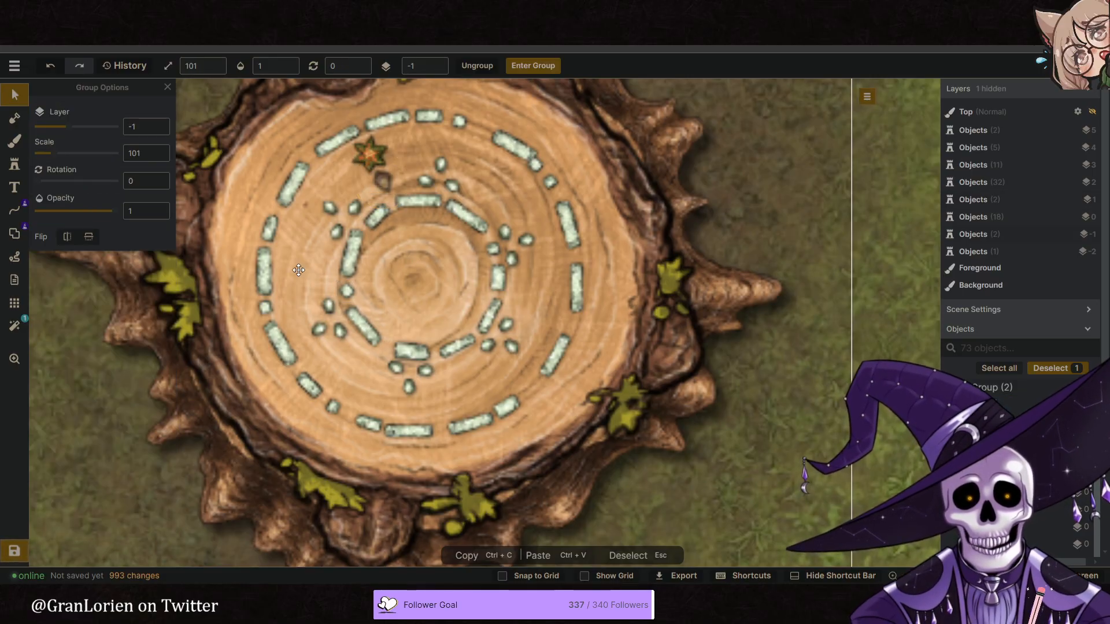
- Duplicate the acorn twice at scale 29 and place the copies on either side between the acorn and the leaf group
{"action": "middle_click_drag", "start_coordinate": [397, 184], "coordinate": [461, 176]}
{"action": "scroll", "coordinate": [461, 176], "scroll_direction": "up", "scroll_amount": 1}
{"action": "left_click", "coordinate": [448, 174]}
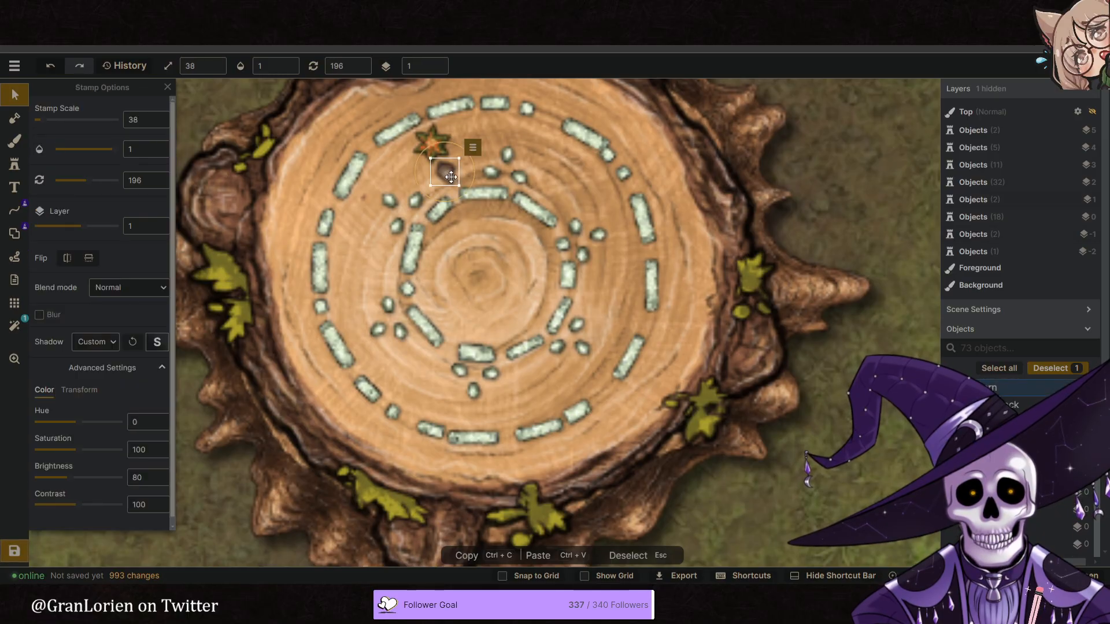
{"action": "right_click", "coordinate": [449, 173]}
{"action": "left_click", "coordinate": [496, 201]}
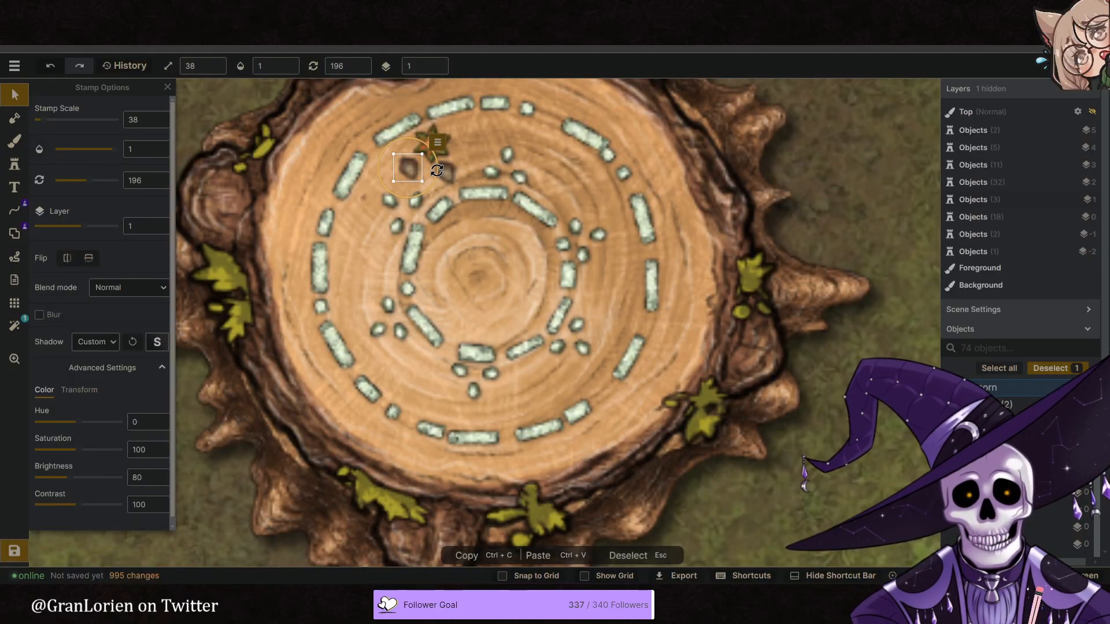
{"action": "left_click_drag", "start_coordinate": [437, 170], "coordinate": [466, 149]}
{"action": "scroll", "coordinate": [415, 173], "scroll_direction": "down", "scroll_amount": 2}
{"action": "scroll", "coordinate": [418, 172], "scroll_direction": "down", "scroll_amount": 5}
{"action": "left_click", "coordinate": [442, 145]}
{"action": "left_click", "coordinate": [465, 199]}
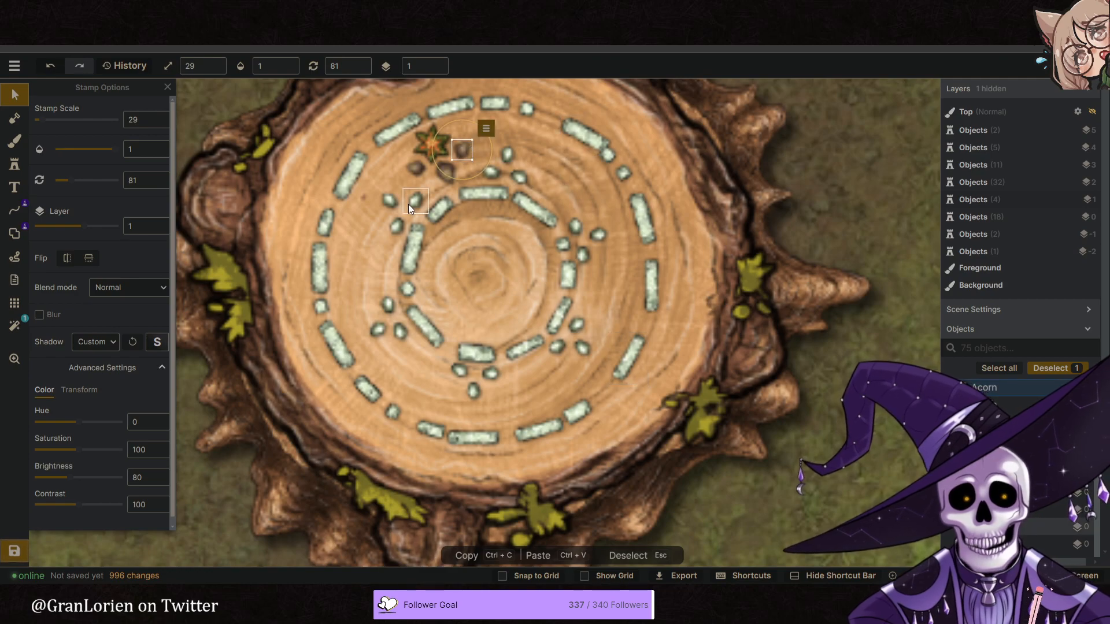
{"action": "left_click_drag", "start_coordinate": [462, 153], "coordinate": [491, 148]}
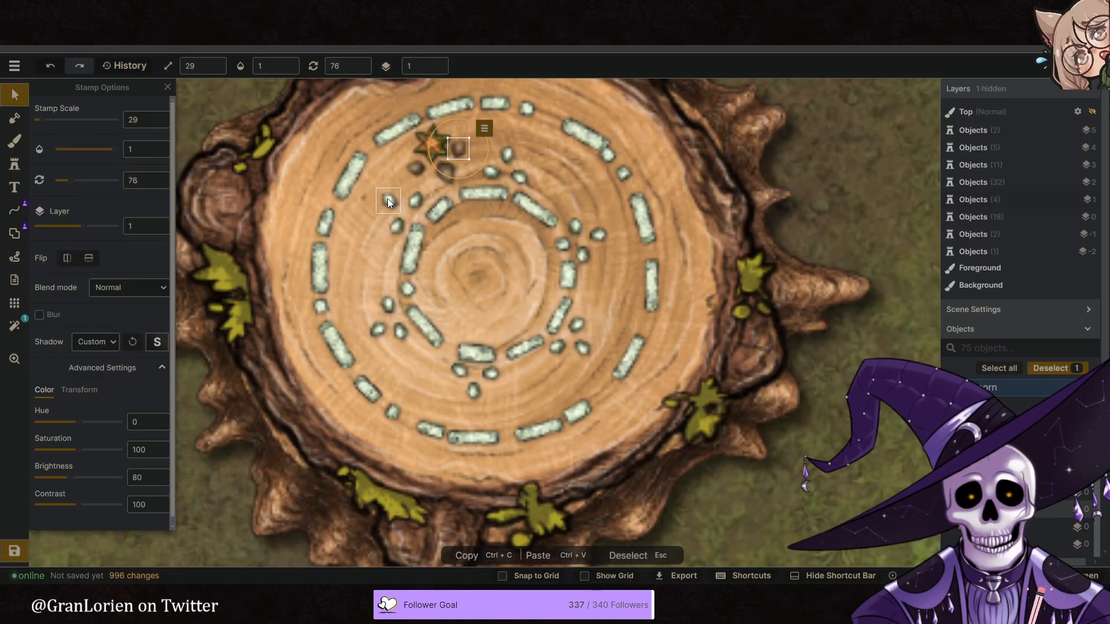
- Duplicate the leaf group twice at scale 49 and place the copies east and west of the acorns, following the reference image
{"action": "left_click", "coordinate": [438, 146]}
{"action": "left_click", "coordinate": [472, 107]}
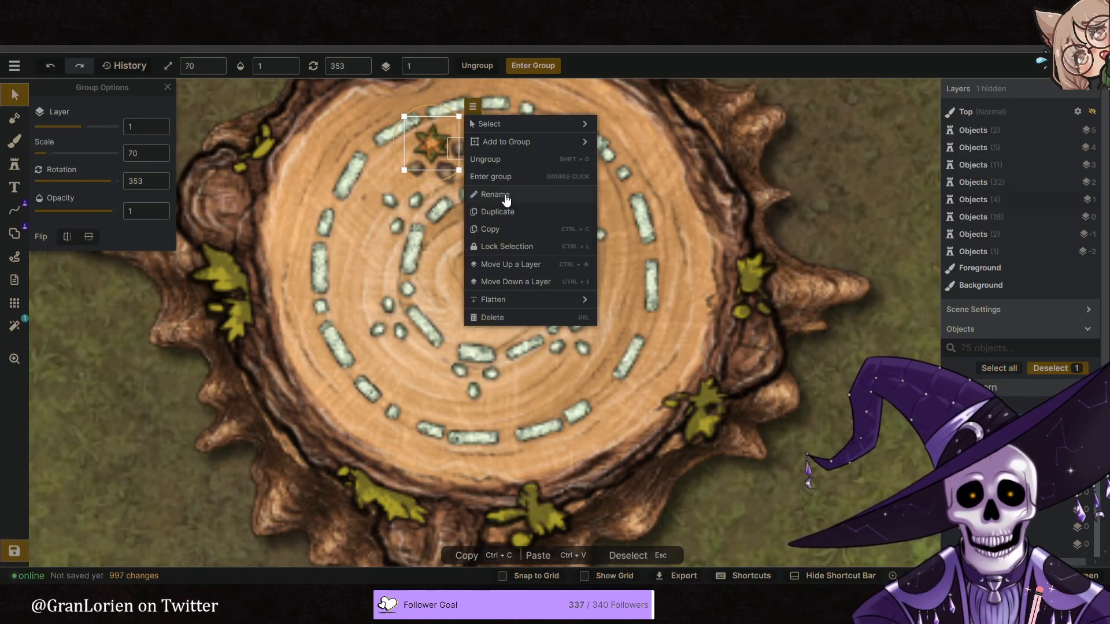
{"action": "left_click", "coordinate": [508, 215]}
{"action": "left_click_drag", "start_coordinate": [460, 150], "coordinate": [494, 185]}
{"action": "scroll", "coordinate": [465, 163], "scroll_direction": "down", "scroll_amount": 7}
{"action": "left_click", "coordinate": [406, 9]}
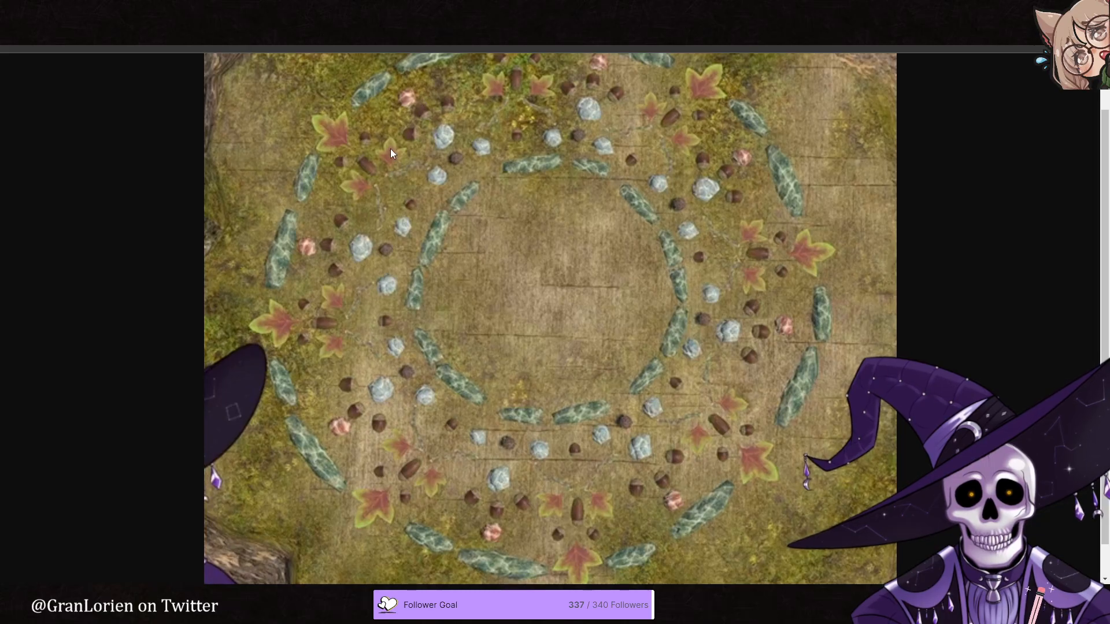
{"action": "left_click", "coordinate": [289, 8]}
{"action": "left_click_drag", "start_coordinate": [468, 160], "coordinate": [424, 165]}
{"action": "left_click", "coordinate": [515, 121]}
{"action": "left_click", "coordinate": [552, 226]}
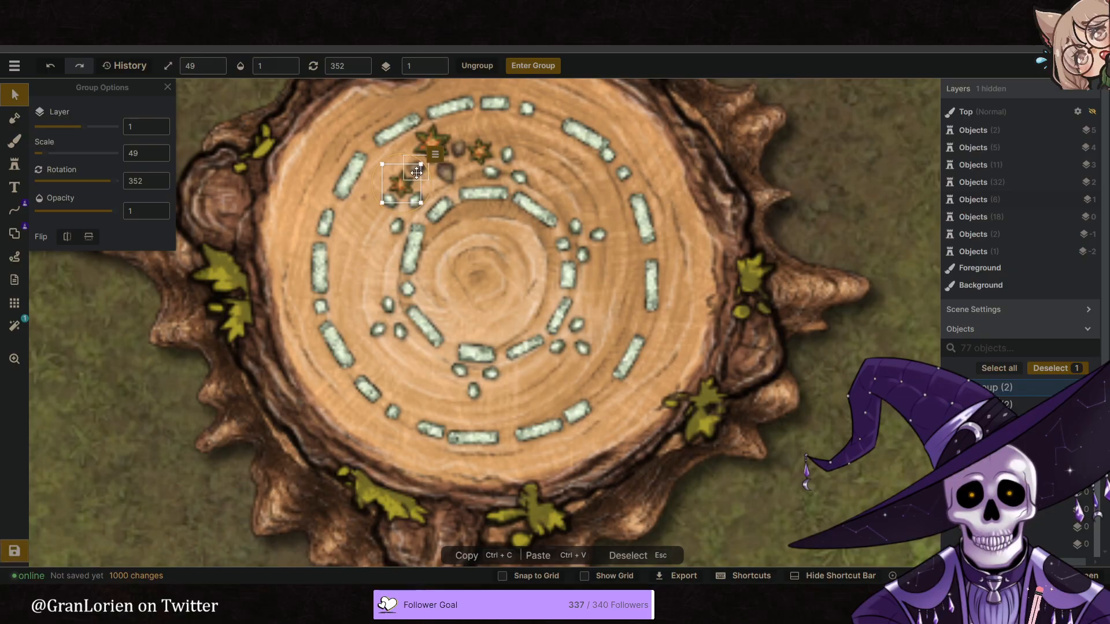
- Fine-tune the positions of the small acorns and small leaf groups around the central acorn and check the stump as a whole
{"action": "left_click", "coordinate": [416, 172]}
{"action": "left_click_drag", "start_coordinate": [462, 151], "coordinate": [488, 160]}
{"action": "left_click", "coordinate": [404, 187]}
{"action": "left_click", "coordinate": [482, 219]}
{"action": "scroll", "coordinate": [482, 219], "scroll_direction": "down", "scroll_amount": 5}
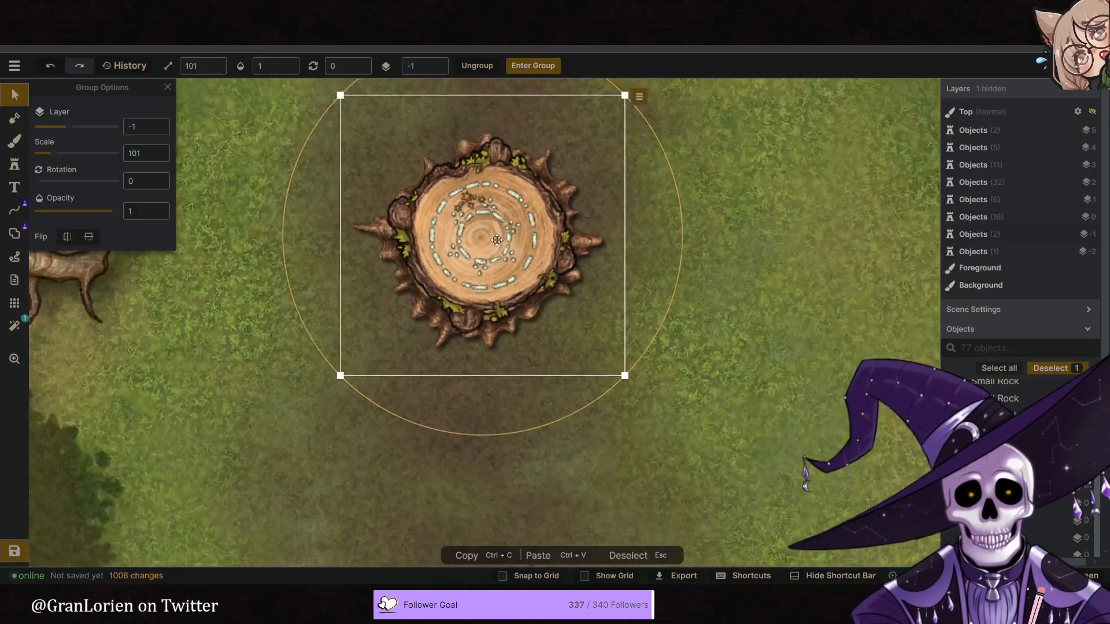
{"action": "scroll", "coordinate": [497, 240], "scroll_direction": "up", "scroll_amount": 5}
{"action": "left_click", "coordinate": [434, 198]}
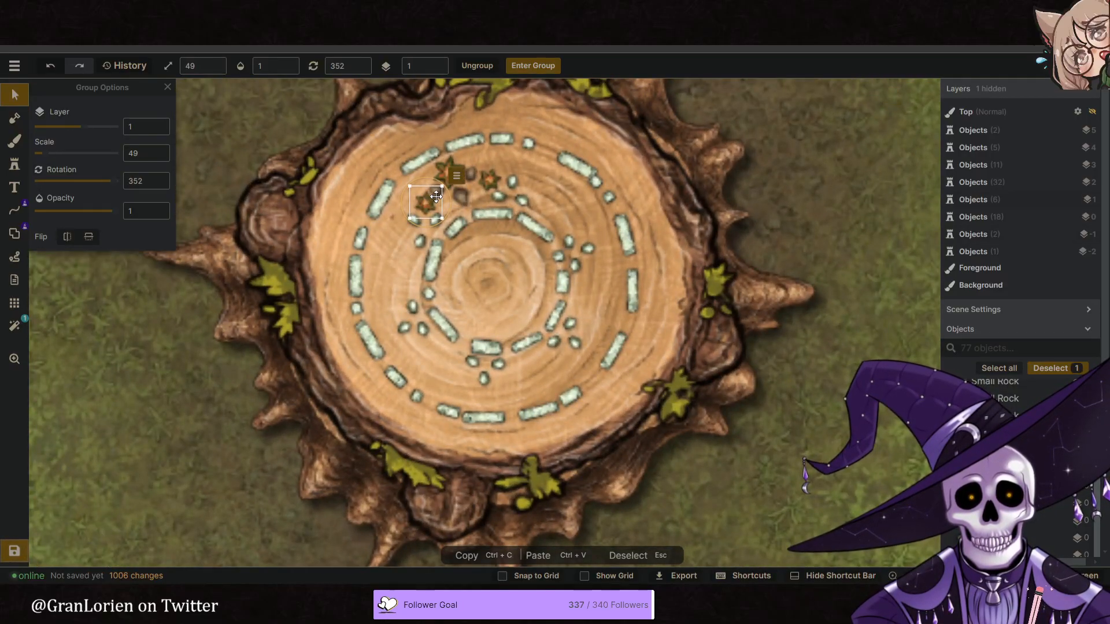
{"action": "left_click", "coordinate": [477, 65]}
{"action": "left_click", "coordinate": [492, 178], "text": "shift"}
{"action": "left_click", "coordinate": [462, 193], "text": "shift"}
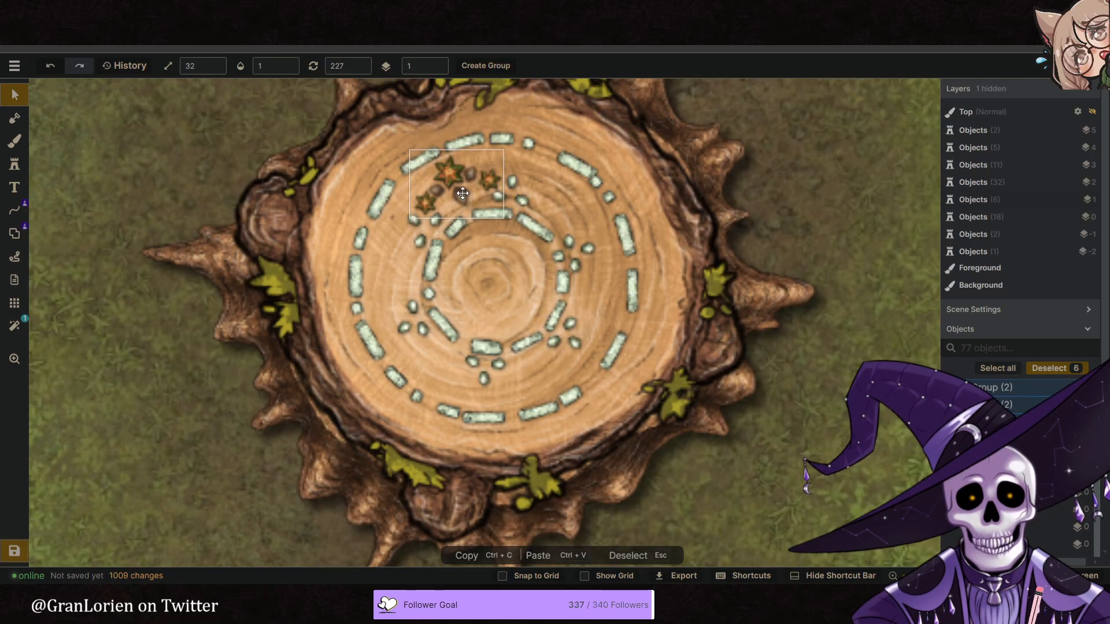
{"action": "right_click", "coordinate": [508, 143]}
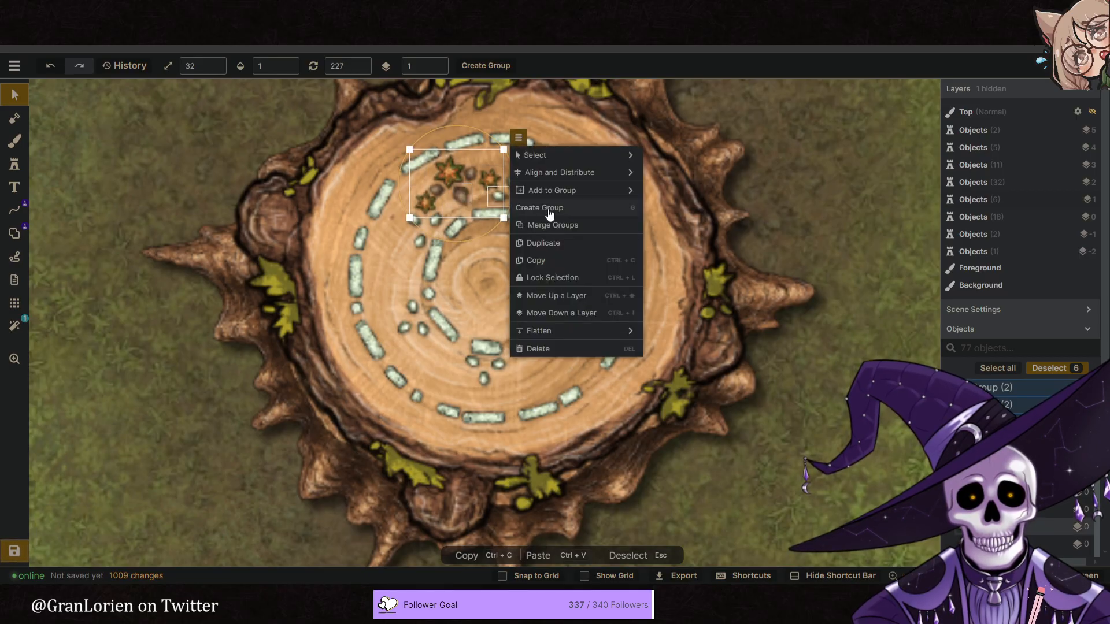
{"action": "left_click", "coordinate": [557, 246]}
{"action": "left_click_drag", "start_coordinate": [508, 227], "coordinate": [545, 202]}
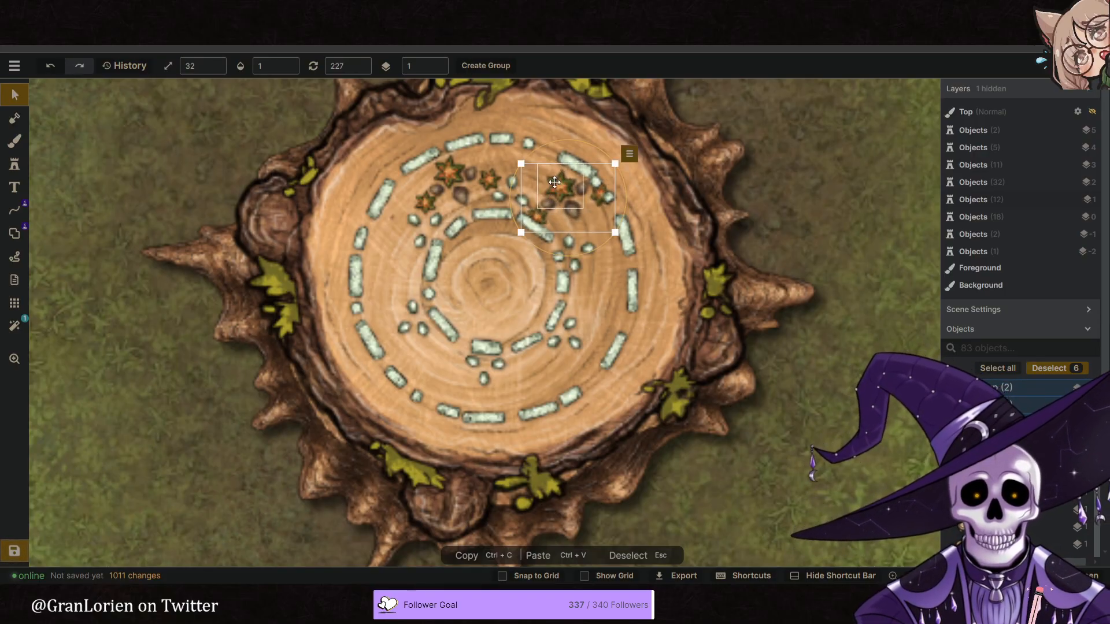
{"action": "key", "text": "Delete"}
- Combine the three leaf groups and three acorns in the stump's upper-left arc into a single group
{"action": "left_click", "coordinate": [461, 195]}
{"action": "left_click", "coordinate": [427, 202], "text": "shift"}
{"action": "left_click", "coordinate": [438, 190], "text": "shift"}
{"action": "left_click", "coordinate": [495, 178], "text": "shift"}
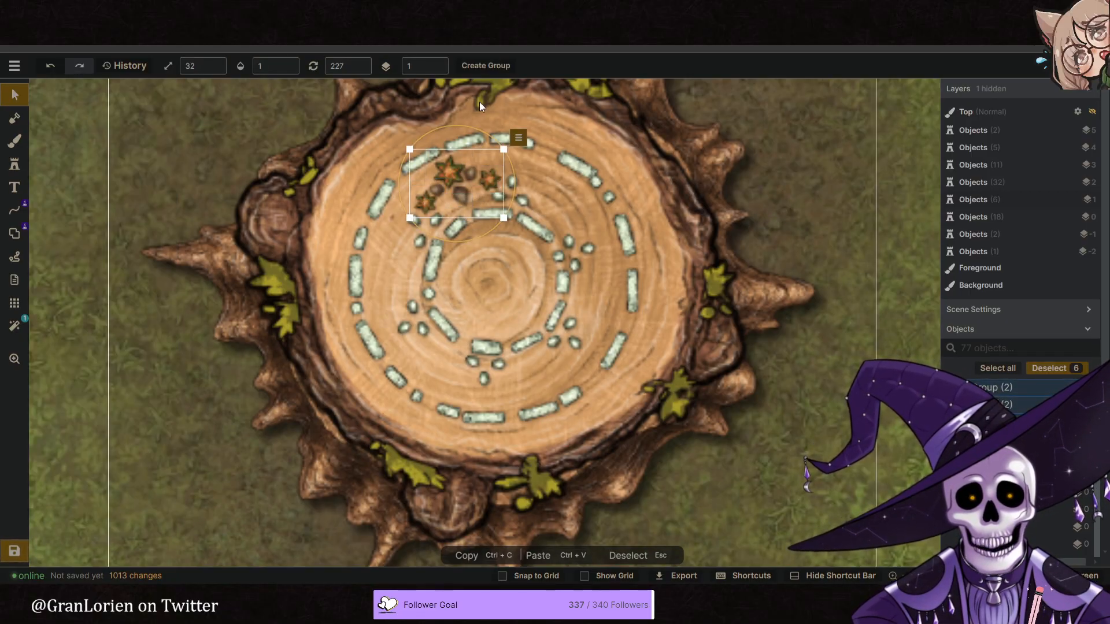
{"action": "left_click", "coordinate": [486, 65]}
{"action": "left_click", "coordinate": [612, 357]}
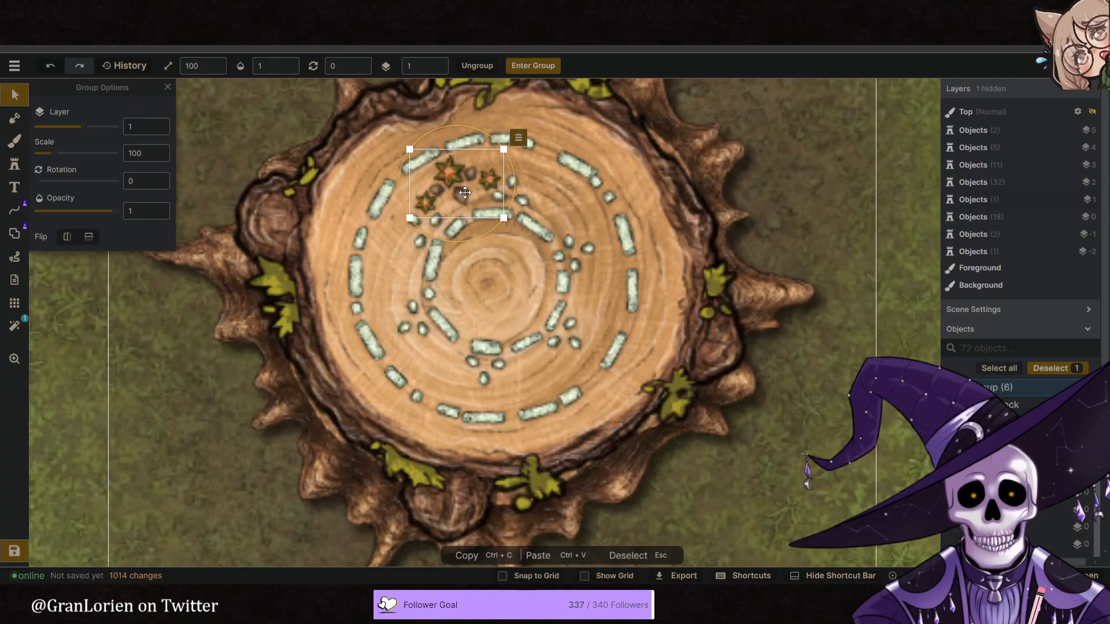
- Duplicate the leaf-and-acorn group, rotate the copy to 60 and place it northeast between the two stone rings
{"action": "left_click", "coordinate": [518, 137]}
{"action": "left_click", "coordinate": [560, 243]}
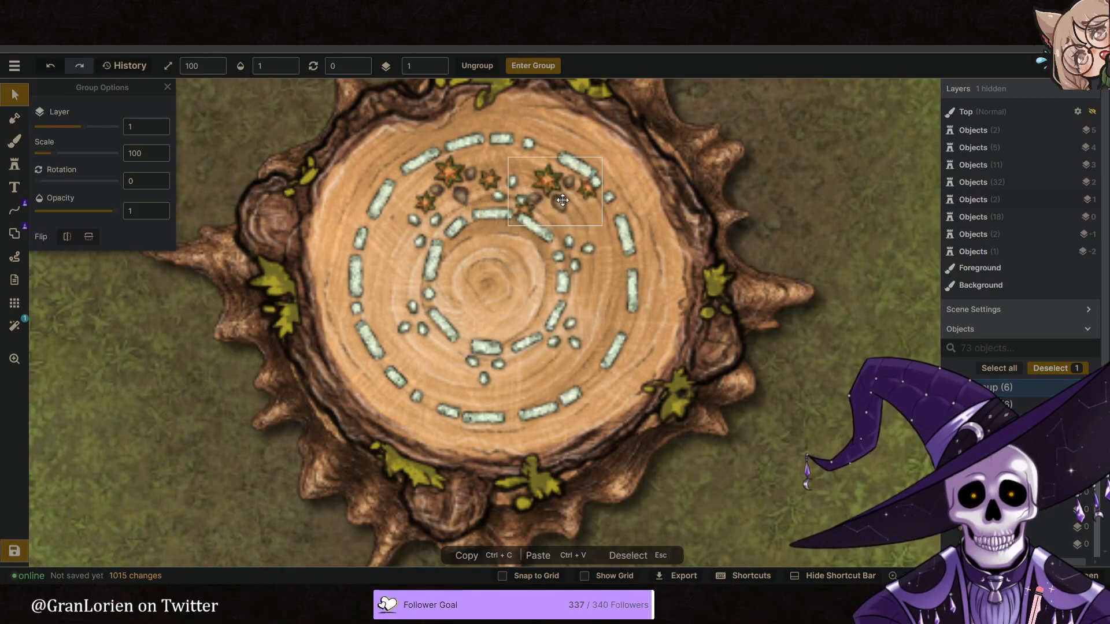
{"action": "left_click_drag", "start_coordinate": [566, 203], "coordinate": [570, 212]}
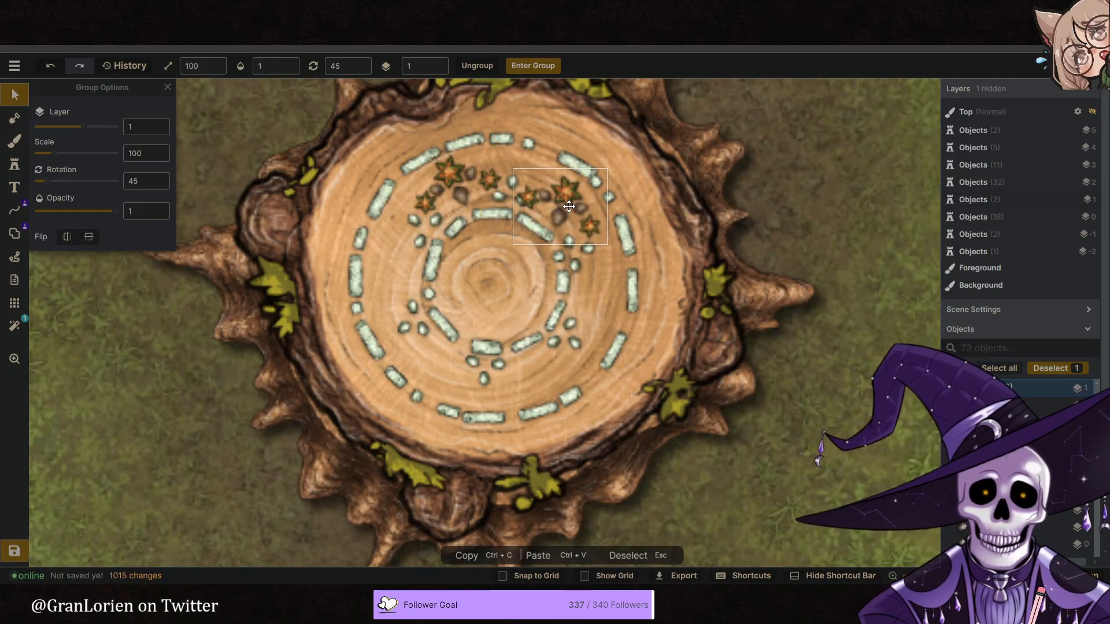
{"action": "scroll", "coordinate": [568, 209], "scroll_direction": "up", "scroll_amount": 2, "text": "alt"}
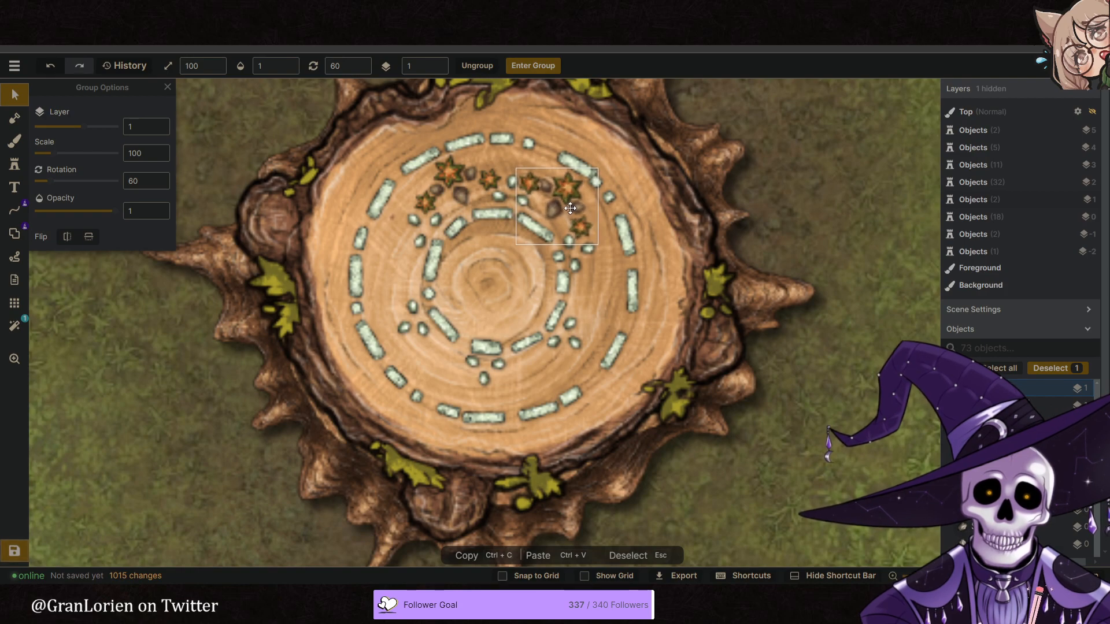
- Duplicate the northeast leaf-and-acorn group, rotate the copy to 127 and fit it into the east side of the ring
{"action": "right_click", "coordinate": [585, 217]}
{"action": "left_click", "coordinate": [652, 265]}
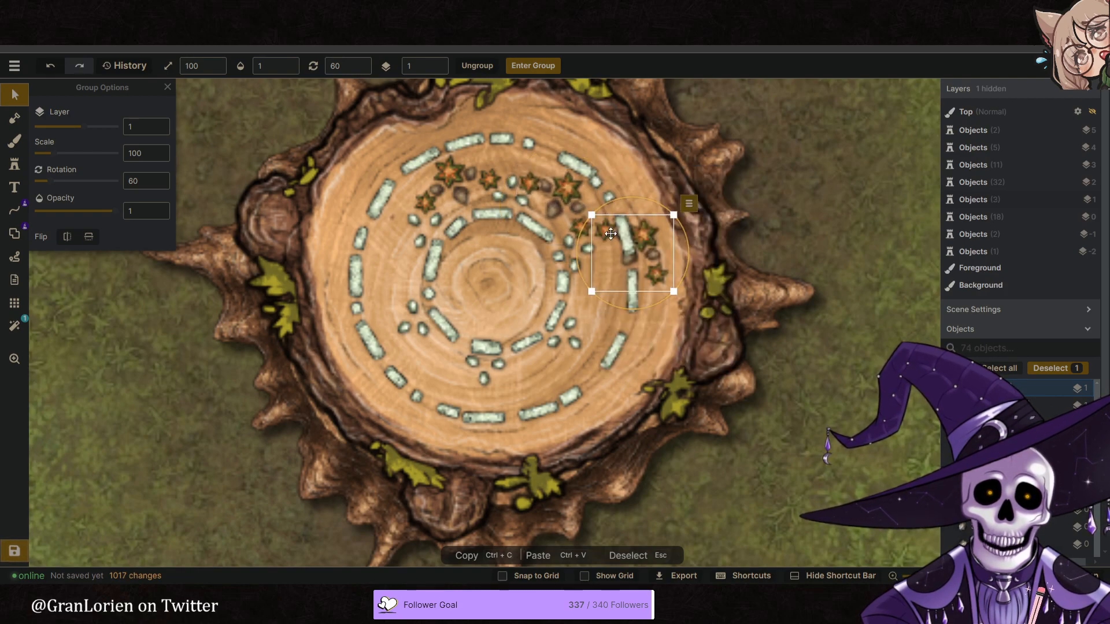
{"action": "scroll", "coordinate": [578, 277], "scroll_direction": "up", "scroll_amount": 4, "text": "alt"}
{"action": "scroll", "coordinate": [571, 282], "scroll_direction": "up", "scroll_amount": 1, "text": "alt"}
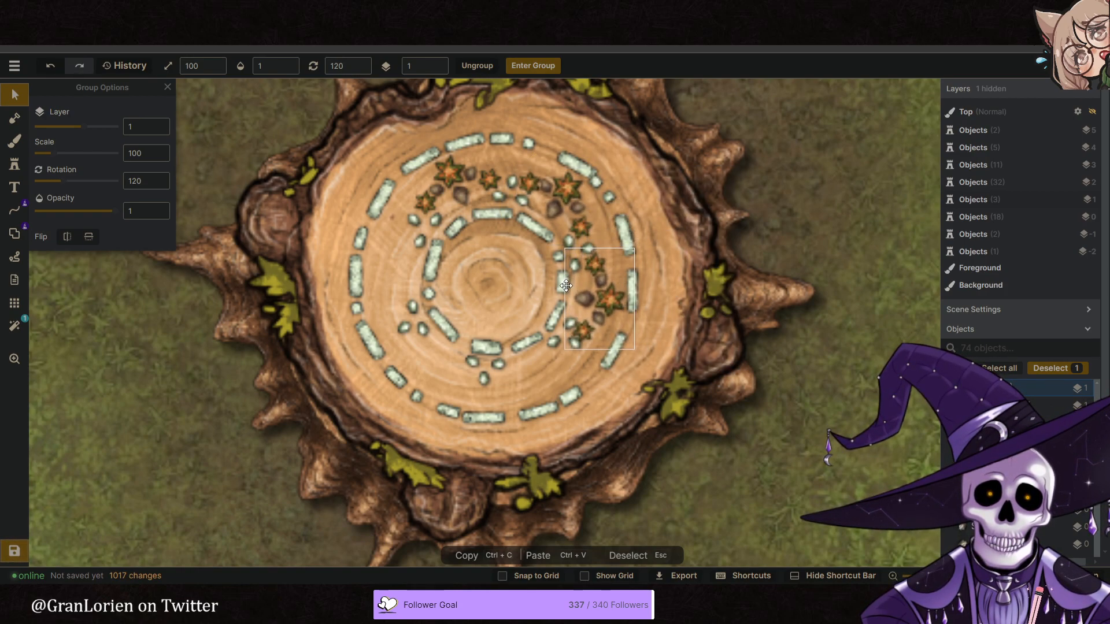
{"action": "left_click_drag", "start_coordinate": [577, 286], "coordinate": [566, 285]}
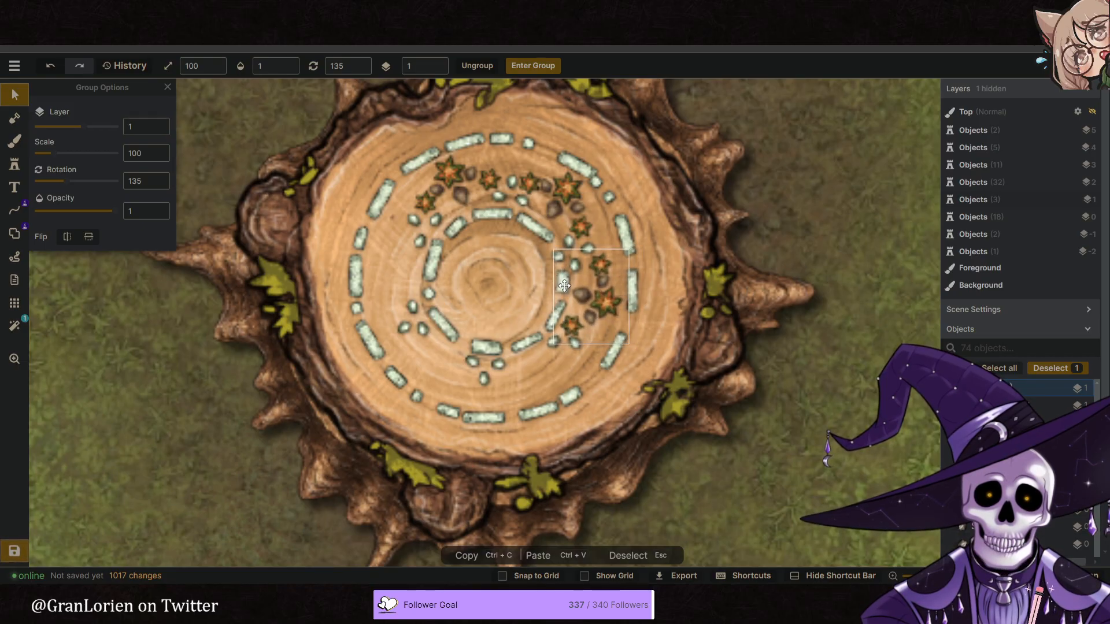
{"action": "left_click_drag", "start_coordinate": [654, 312], "coordinate": [608, 299]}
- Duplicate the east leaf-and-acorn group, rotate the copy to 172 and place it southeast between the stone rings
{"action": "right_click", "coordinate": [621, 302]}
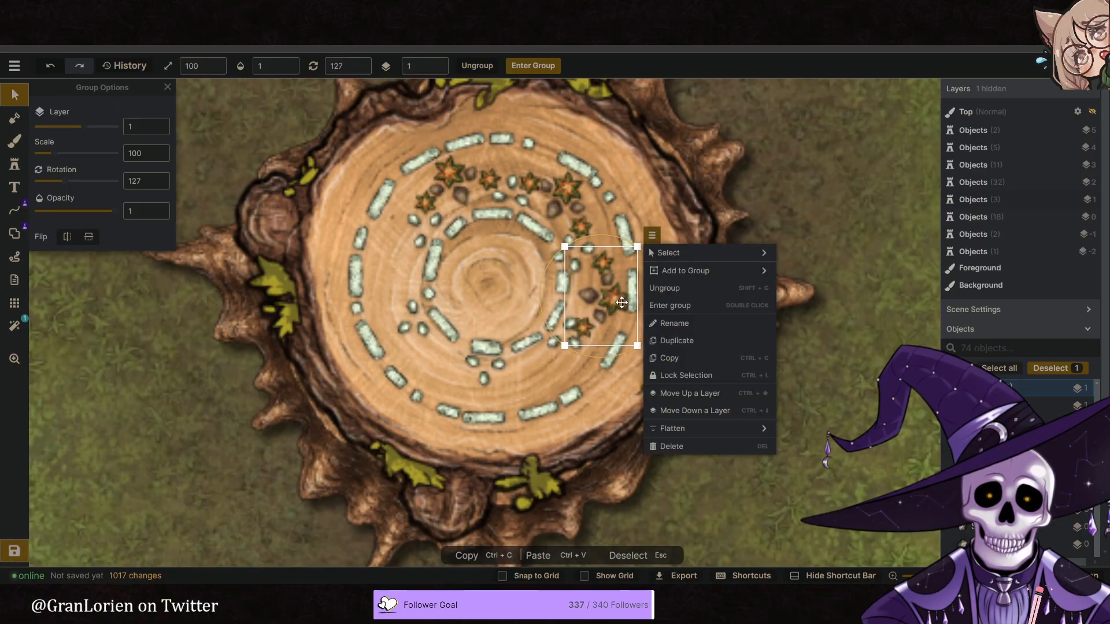
{"action": "left_click", "coordinate": [682, 337]}
{"action": "left_click_drag", "start_coordinate": [682, 332], "coordinate": [557, 370]}
{"action": "scroll", "coordinate": [546, 372], "scroll_direction": "up", "scroll_amount": 8}
{"action": "scroll", "coordinate": [559, 370], "scroll_direction": "down", "scroll_amount": 3}
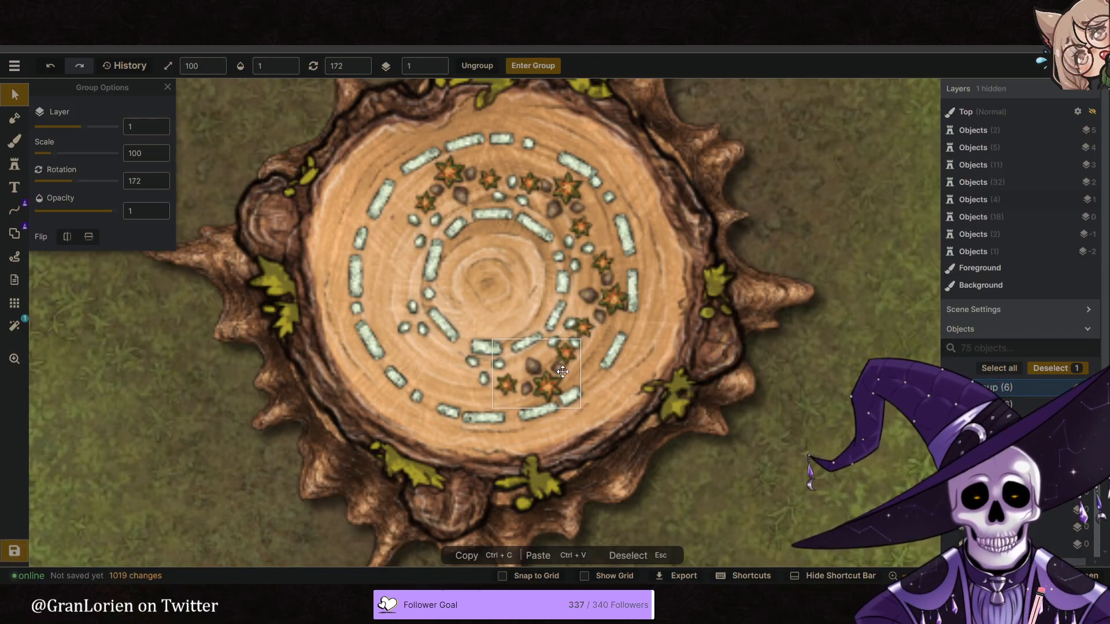
- Duplicate the southeast leaf-and-acorn group, rotate the copy to 247 and place it southwest between the stone rings
{"action": "right_click", "coordinate": [559, 371]}
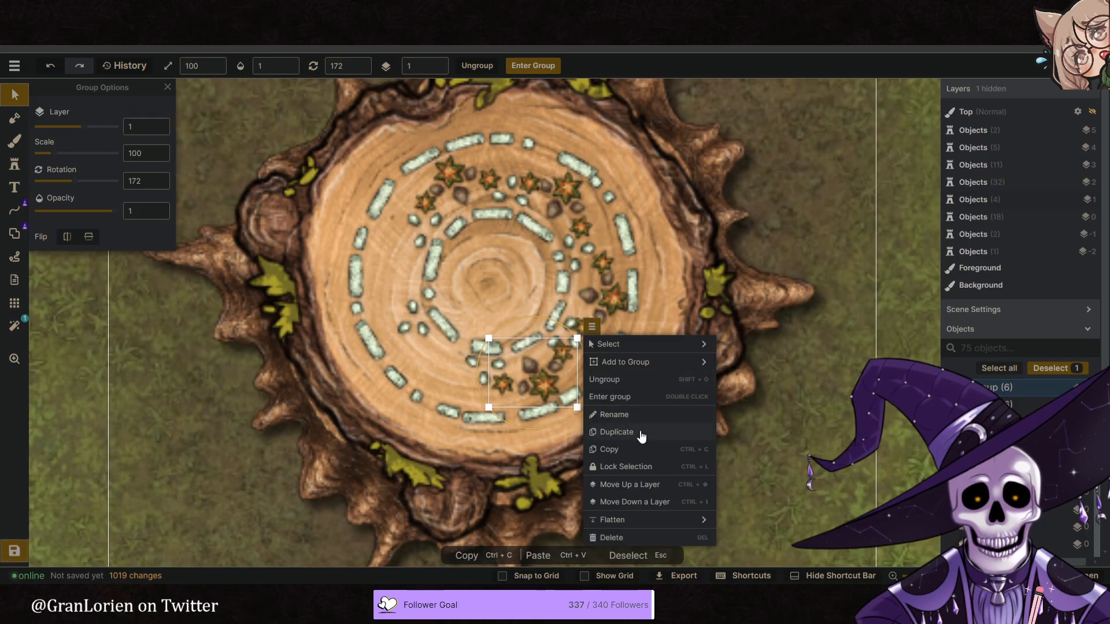
{"action": "left_click", "coordinate": [642, 437]}
{"action": "left_click_drag", "start_coordinate": [612, 407], "coordinate": [436, 370]}
{"action": "scroll", "coordinate": [451, 387], "scroll_direction": "up", "scroll_amount": 4}
{"action": "scroll", "coordinate": [436, 370], "scroll_direction": "up", "scroll_amount": 3}
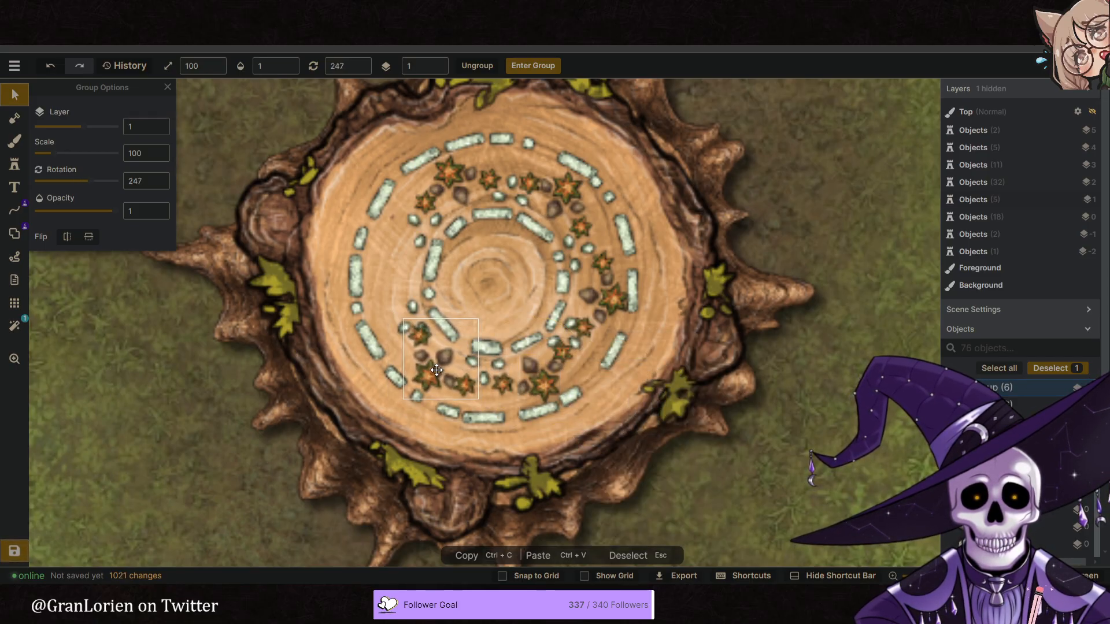
- Duplicate the southwest leaf-and-acorn group, rotate the copy to 292, close the ring with it on the west side and deselect it
{"action": "right_click", "coordinate": [488, 320]}
{"action": "left_click", "coordinate": [528, 416]}
{"action": "left_click_drag", "start_coordinate": [478, 379], "coordinate": [369, 250]}
{"action": "scroll", "coordinate": [375, 261], "scroll_direction": "up", "scroll_amount": 3}
{"action": "scroll", "coordinate": [370, 250], "scroll_direction": "down", "scroll_amount": 6}
{"action": "left_click", "coordinate": [717, 317]}
- Examine the decorated stump as a whole and compare its rings with the reference image
{"action": "scroll", "coordinate": [711, 316], "scroll_direction": "down", "scroll_amount": 2}
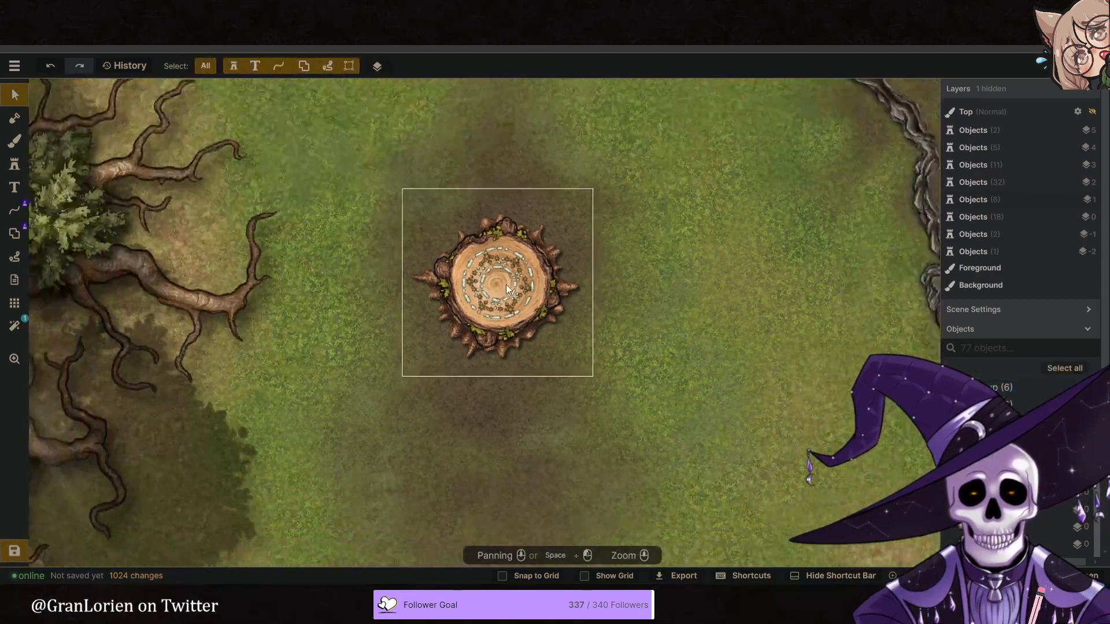
{"action": "scroll", "coordinate": [491, 289], "scroll_direction": "down", "scroll_amount": 3}
{"action": "scroll", "coordinate": [492, 254], "scroll_direction": "up", "scroll_amount": 5}
{"action": "scroll", "coordinate": [434, 238], "scroll_direction": "up", "scroll_amount": 3}
{"action": "left_click", "coordinate": [348, 13]}
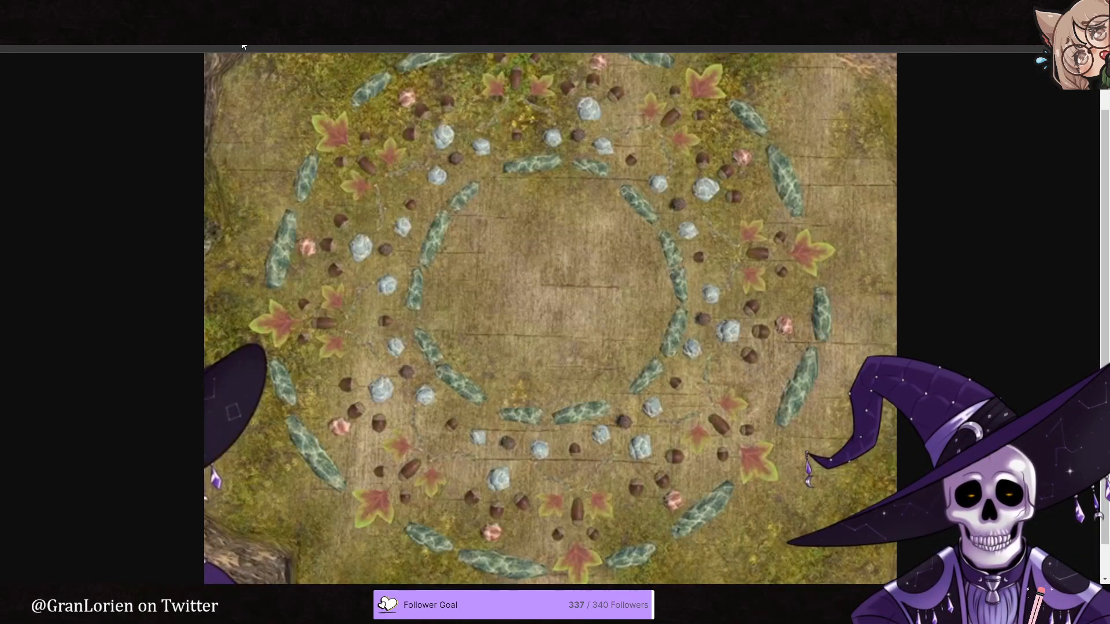
{"action": "left_click", "coordinate": [283, 12]}
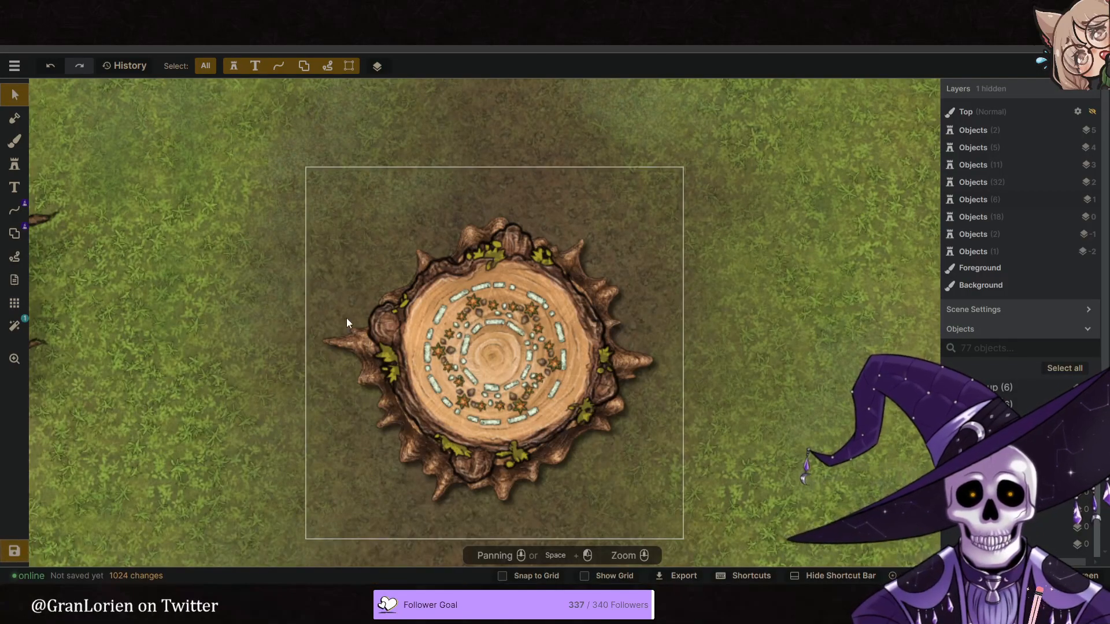
- Reposition and rotate the small rocks in the southwest gap between the west and southwest leaf groups
{"action": "scroll", "coordinate": [375, 337], "scroll_direction": "up", "scroll_amount": 3}
{"action": "middle_click_drag", "start_coordinate": [538, 421], "coordinate": [470, 312]}
{"action": "scroll", "coordinate": [457, 297], "scroll_direction": "up", "scroll_amount": 3}
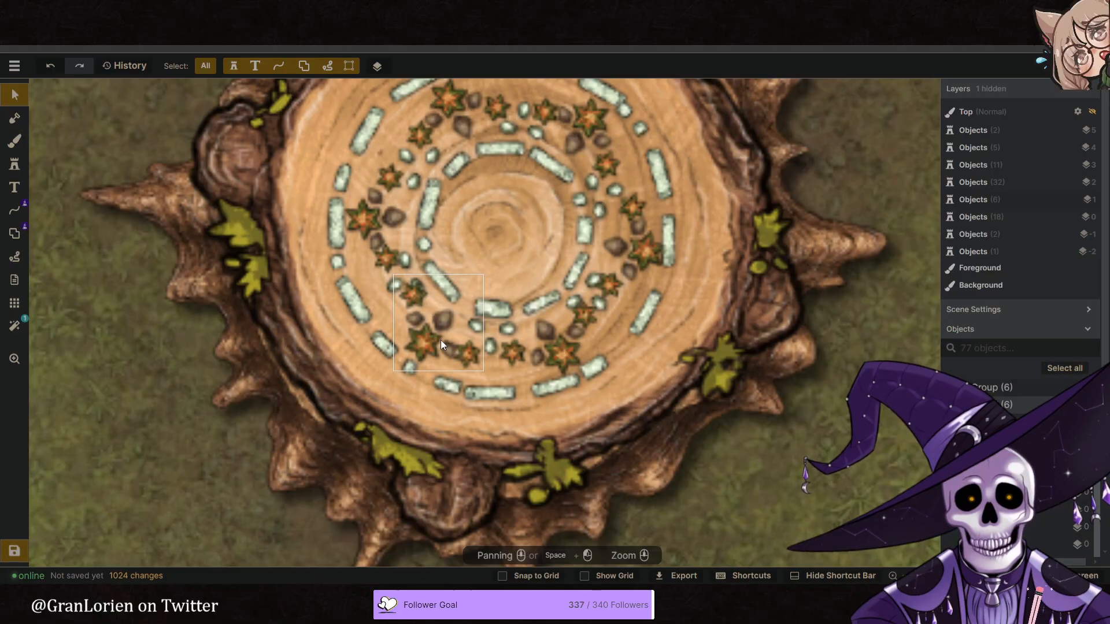
{"action": "left_click", "coordinate": [398, 286]}
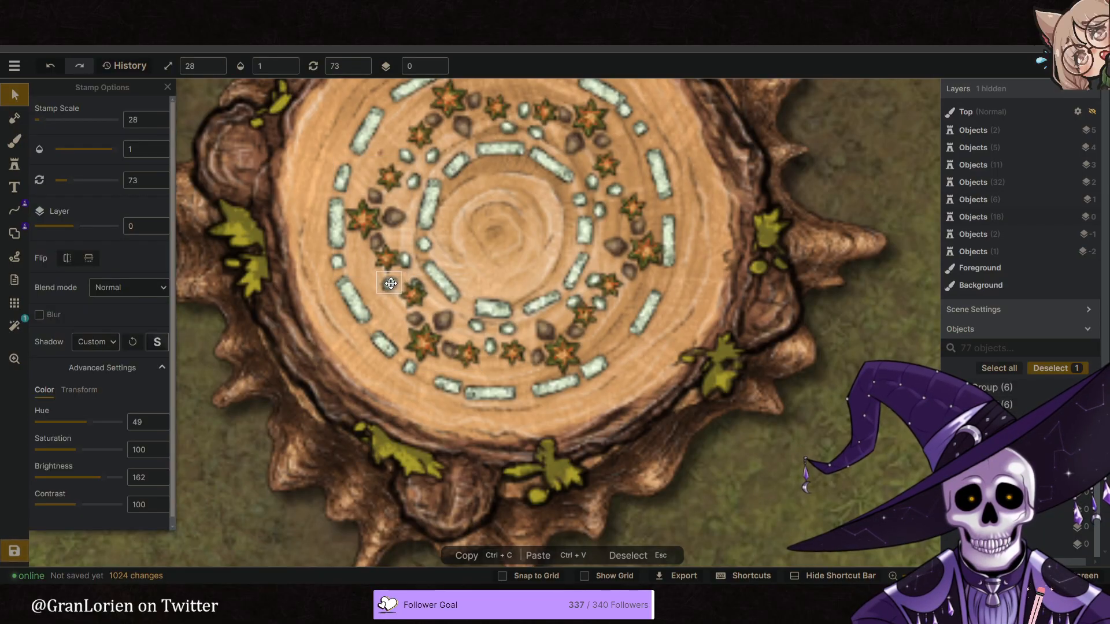
{"action": "left_click", "coordinate": [420, 286]}
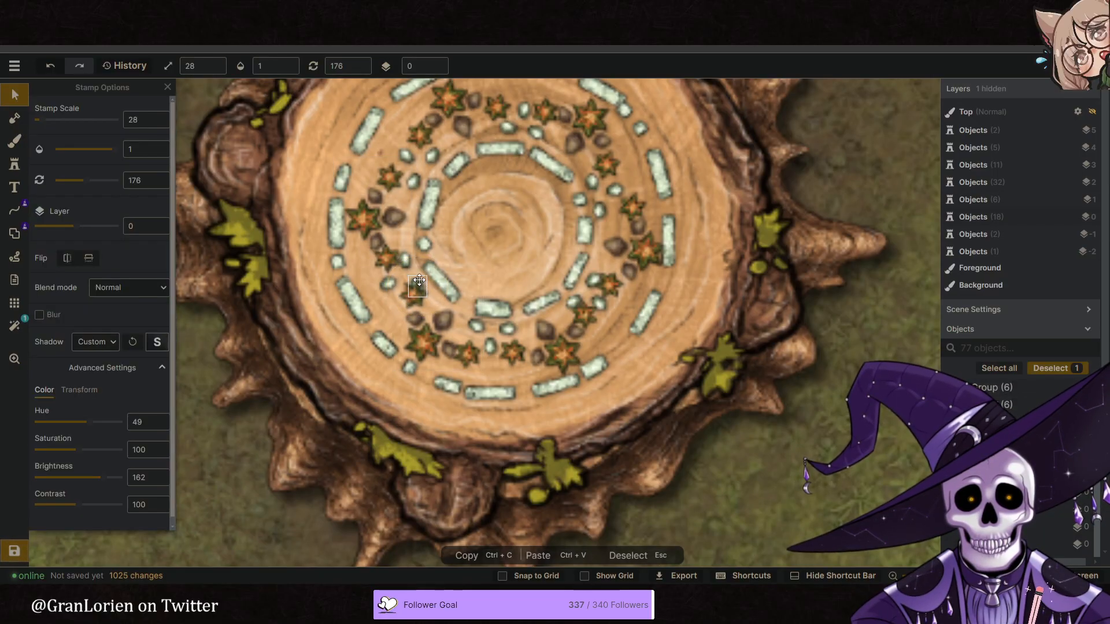
{"action": "left_click_drag", "start_coordinate": [446, 287], "coordinate": [438, 260]}
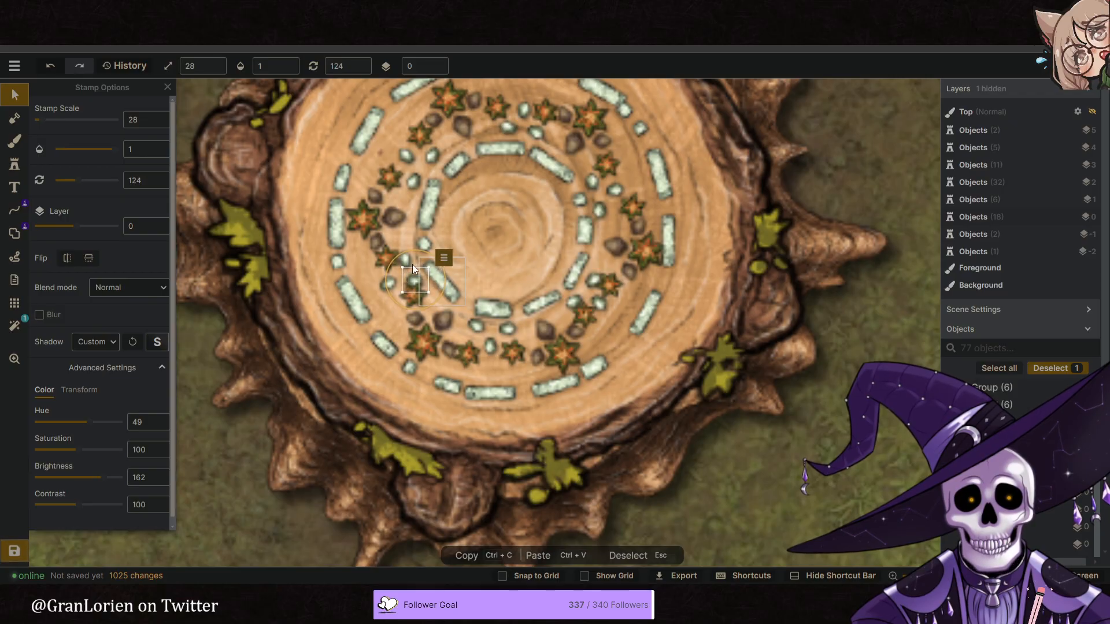
- Nudge the west leaf-and-acorn group and reduce its scale to 99
{"action": "left_click", "coordinate": [388, 262]}
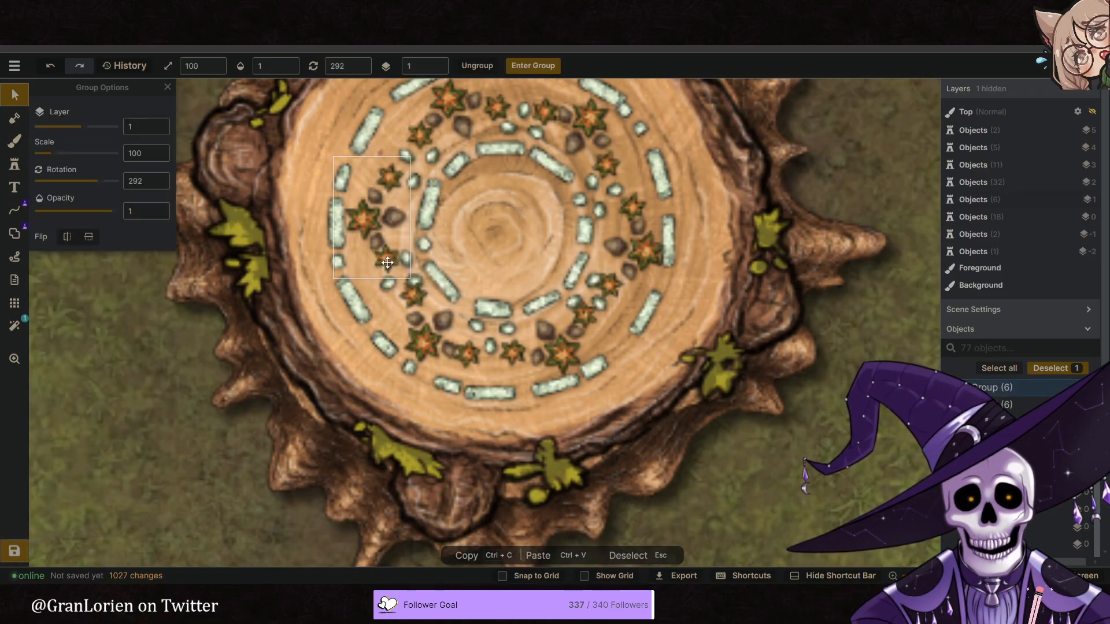
{"action": "left_click_drag", "start_coordinate": [386, 262], "coordinate": [386, 261]}
{"action": "scroll", "coordinate": [386, 261], "scroll_direction": "down", "scroll_amount": 1, "text": "shift"}
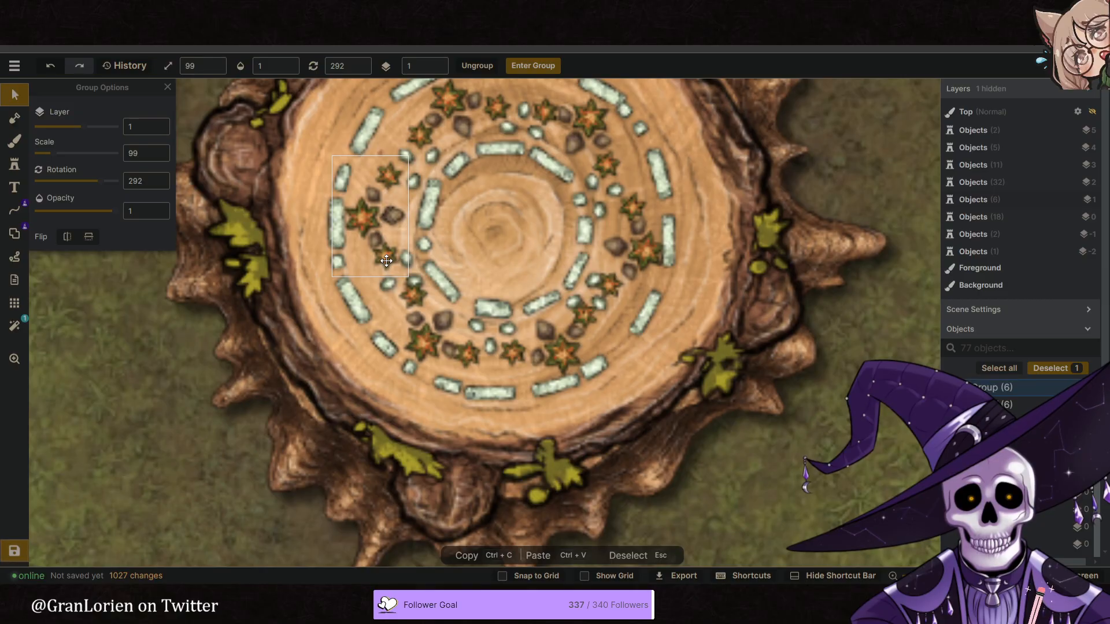
{"action": "double_click", "coordinate": [386, 261]}
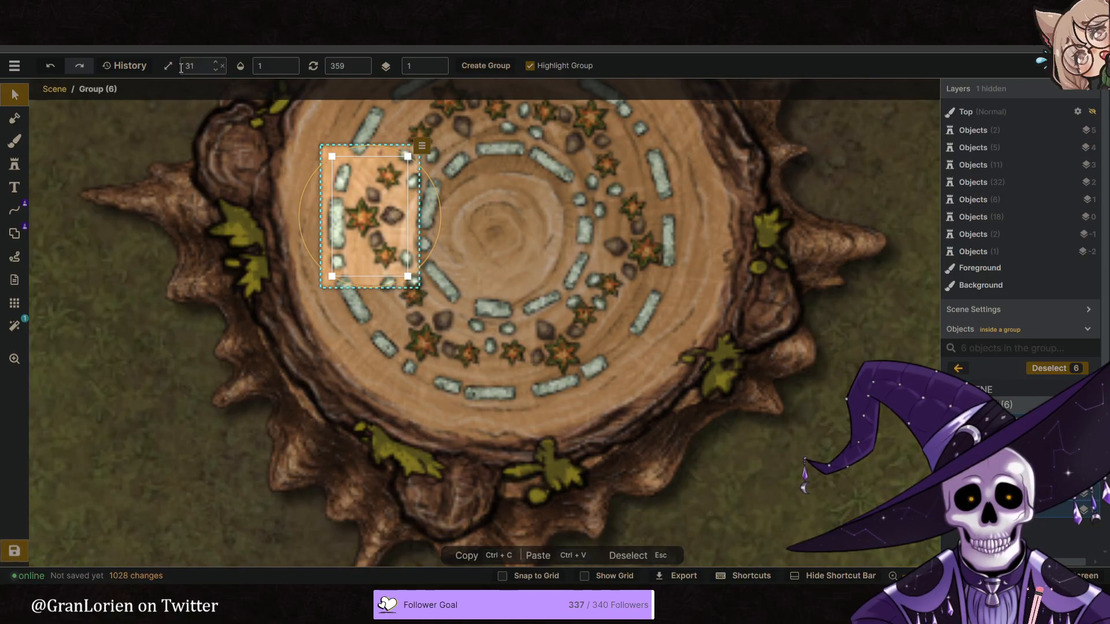
{"action": "left_click", "coordinate": [54, 90]}
{"action": "left_click", "coordinate": [476, 119]}
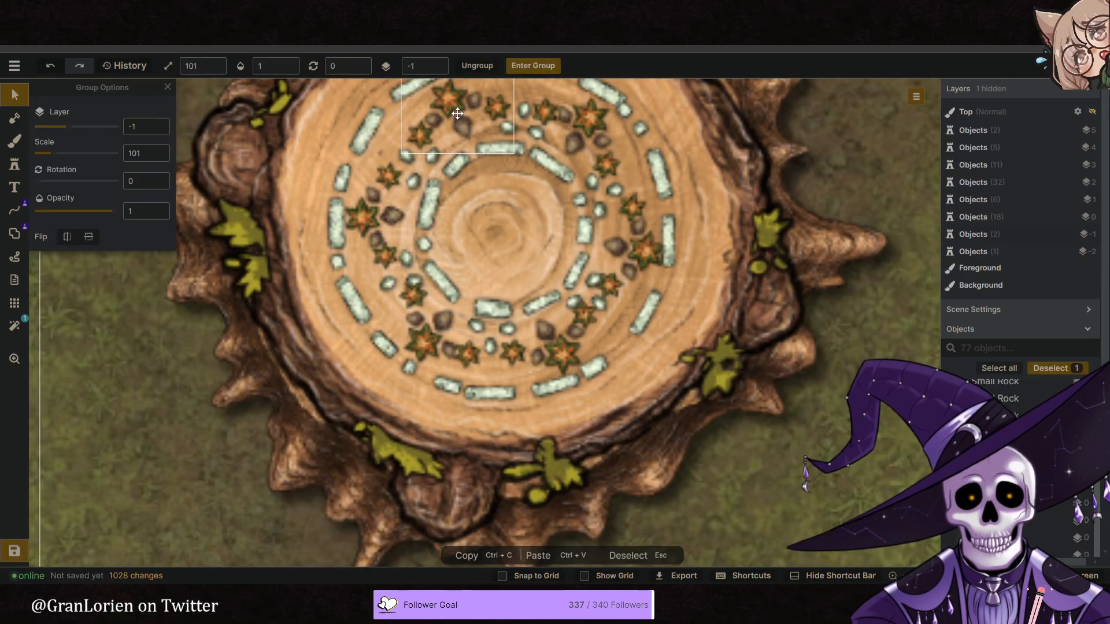
- Slightly shrink the other leaf-and-acorn groups around the ring, setting the east one to scale 98
{"action": "scroll", "coordinate": [479, 118], "scroll_direction": "down", "scroll_amount": 1, "text": "shift"}
{"action": "left_click", "coordinate": [588, 131]}
{"action": "scroll", "coordinate": [587, 130], "scroll_direction": "down", "scroll_amount": 3, "text": "shift"}
{"action": "left_click", "coordinate": [640, 243]}
{"action": "scroll", "coordinate": [640, 244], "scroll_direction": "down", "scroll_amount": 3, "text": "shift"}
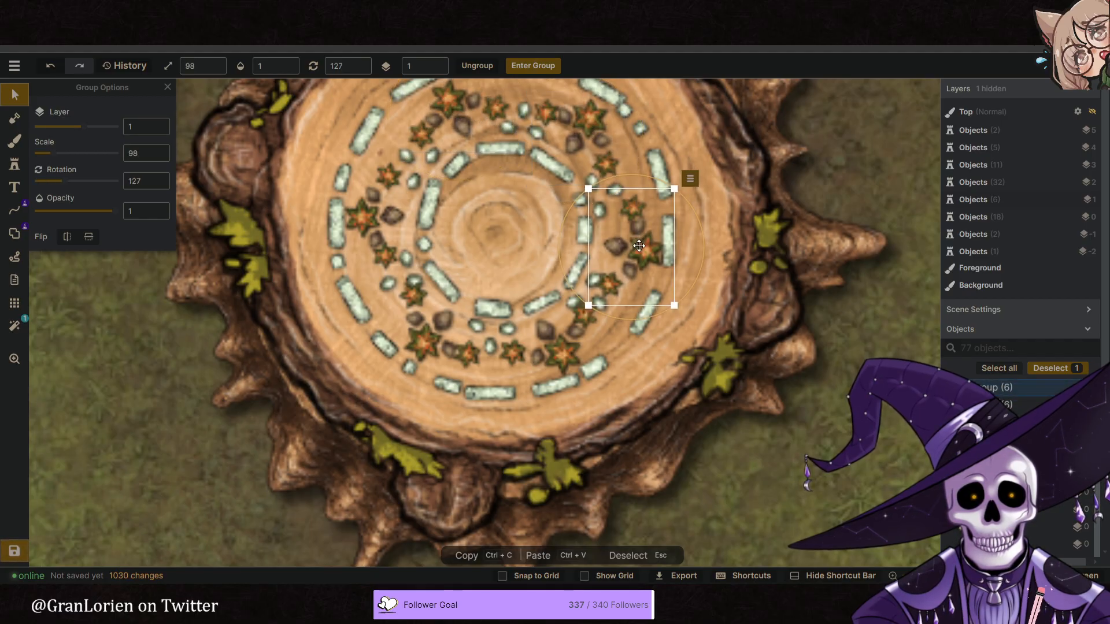
{"action": "left_click", "coordinate": [576, 342]}
{"action": "scroll", "coordinate": [575, 343], "scroll_direction": "down", "scroll_amount": 1, "text": "shift"}
{"action": "left_click", "coordinate": [439, 324]}
{"action": "scroll", "coordinate": [440, 323], "scroll_direction": "down", "scroll_amount": 3, "text": "shift"}
- Nudge the small rocks beside the leaf groups on the southwest and south sides of the inner stone ring
{"action": "left_click", "coordinate": [412, 282]}
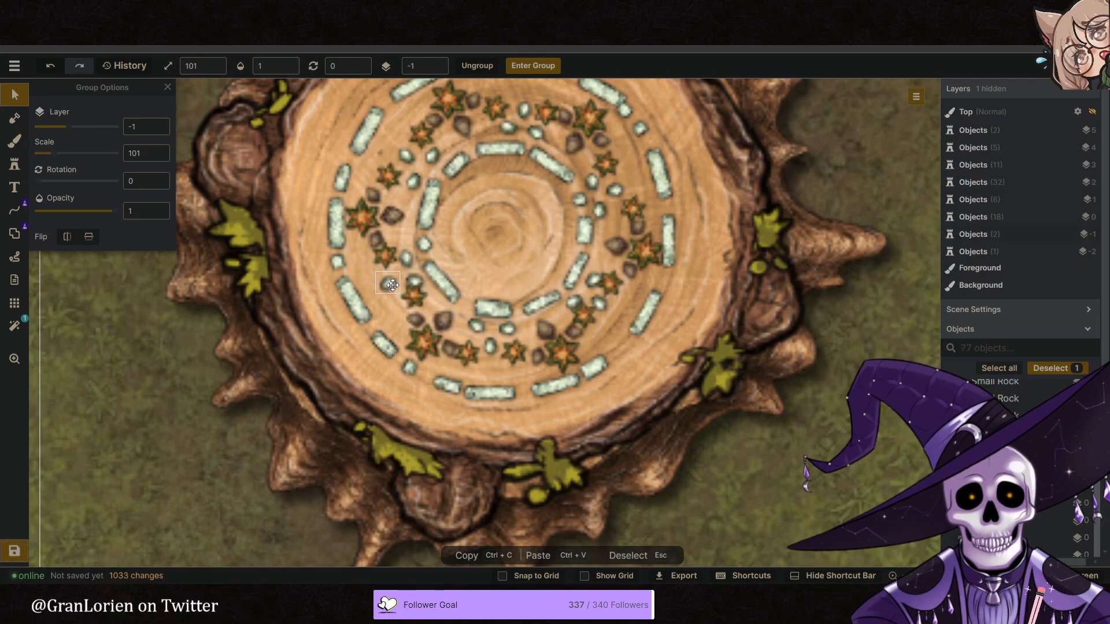
{"action": "left_click", "coordinate": [391, 282]}
{"action": "left_click_drag", "start_coordinate": [416, 281], "coordinate": [413, 280]}
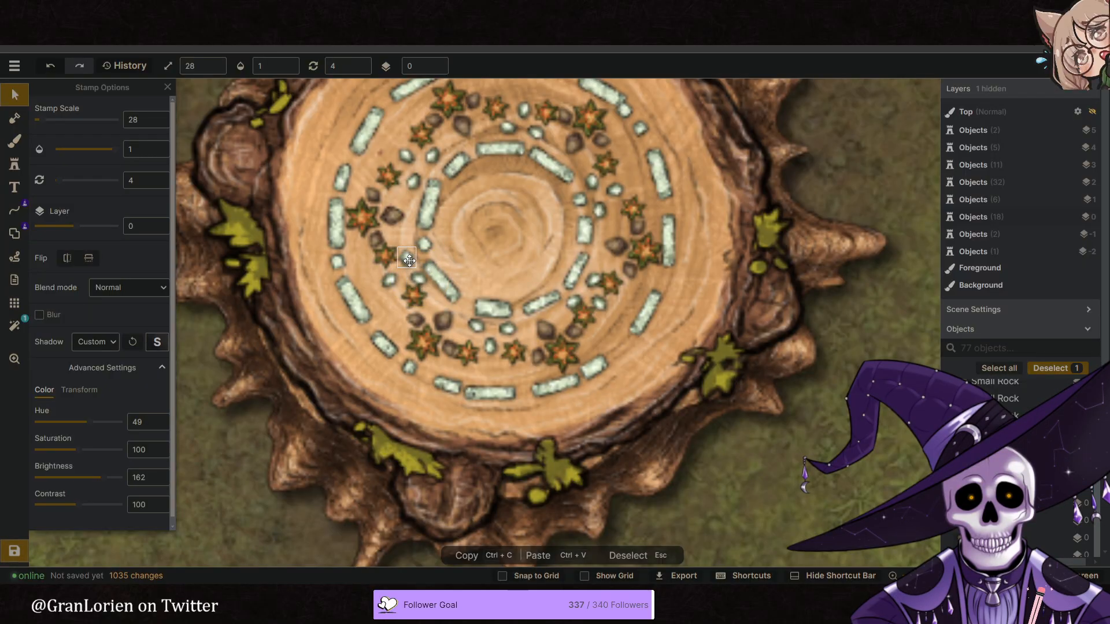
{"action": "left_click", "coordinate": [491, 348]}
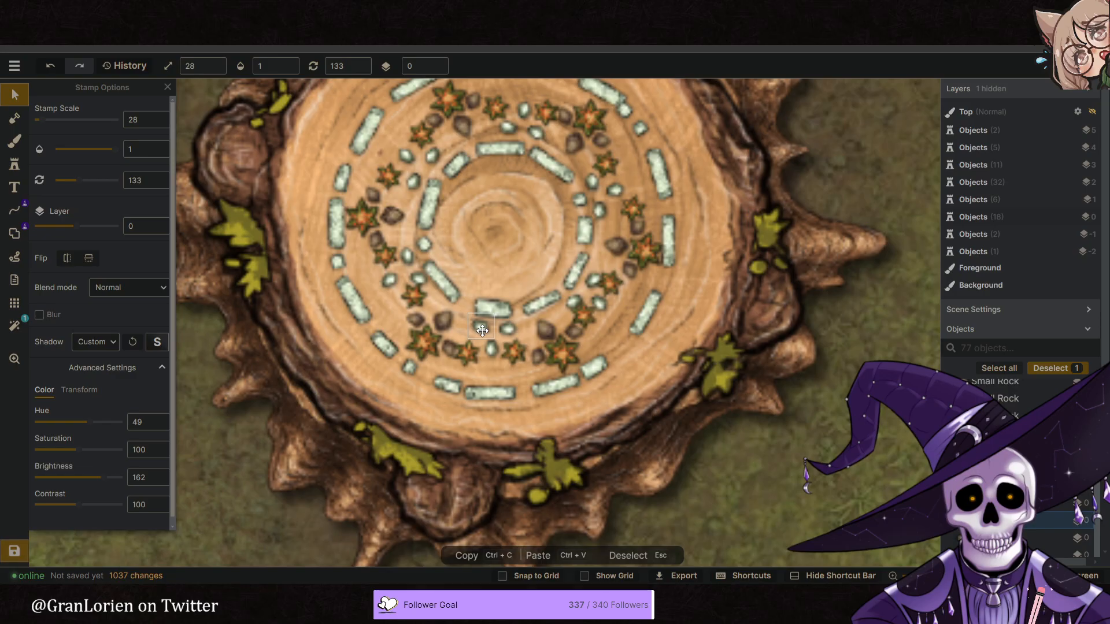
- Adjust the positions of the small rocks on the southeast and east sides of the inner stone ring
{"action": "left_click", "coordinate": [575, 300]}
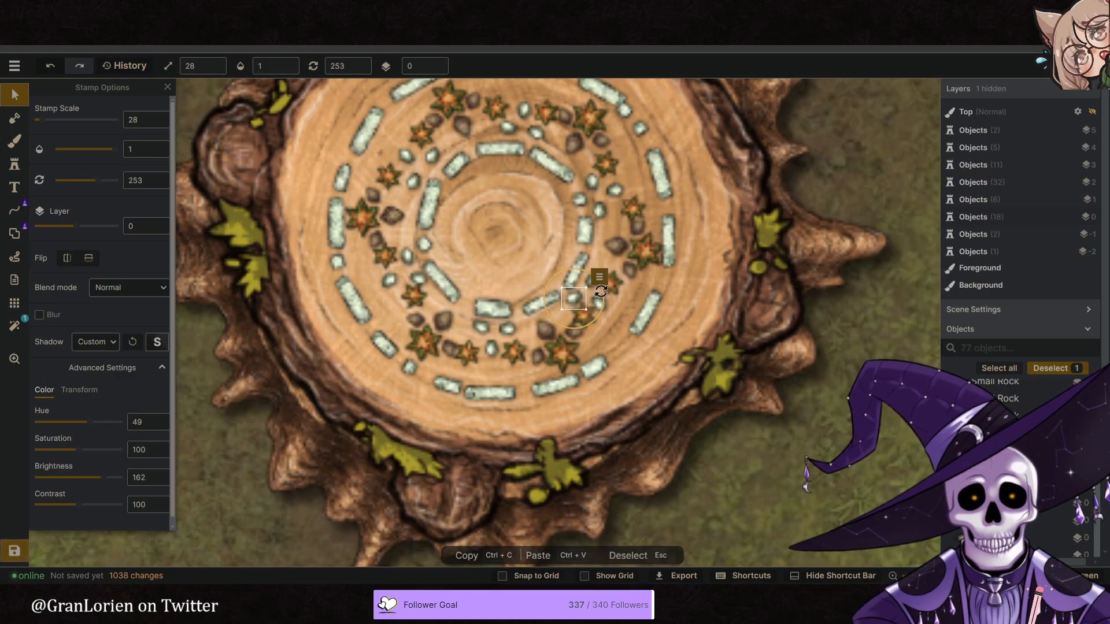
{"action": "right_click", "coordinate": [593, 283]}
{"action": "left_click", "coordinate": [588, 283]}
{"action": "left_click_drag", "start_coordinate": [587, 283], "coordinate": [617, 255]}
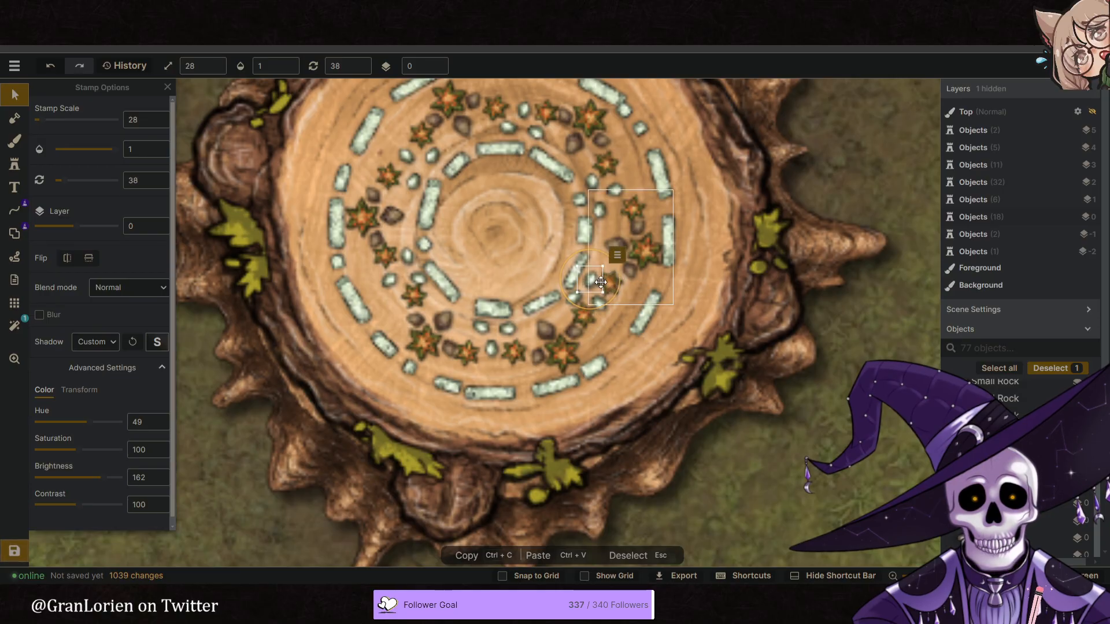
{"action": "left_click_drag", "start_coordinate": [602, 312], "coordinate": [601, 305]}
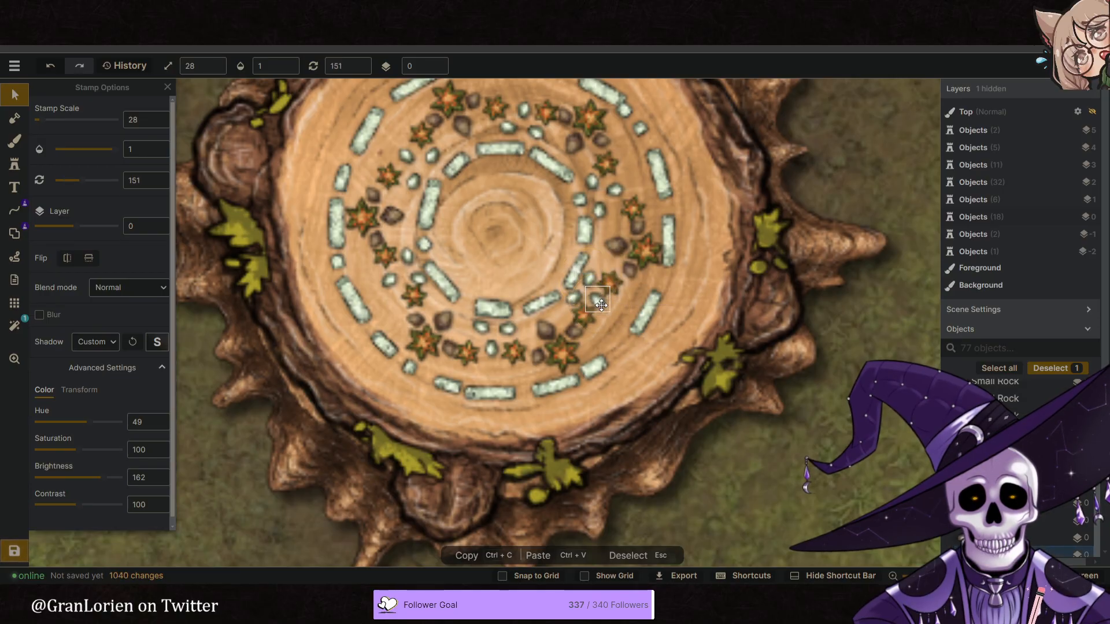
{"action": "left_click", "coordinate": [600, 212]}
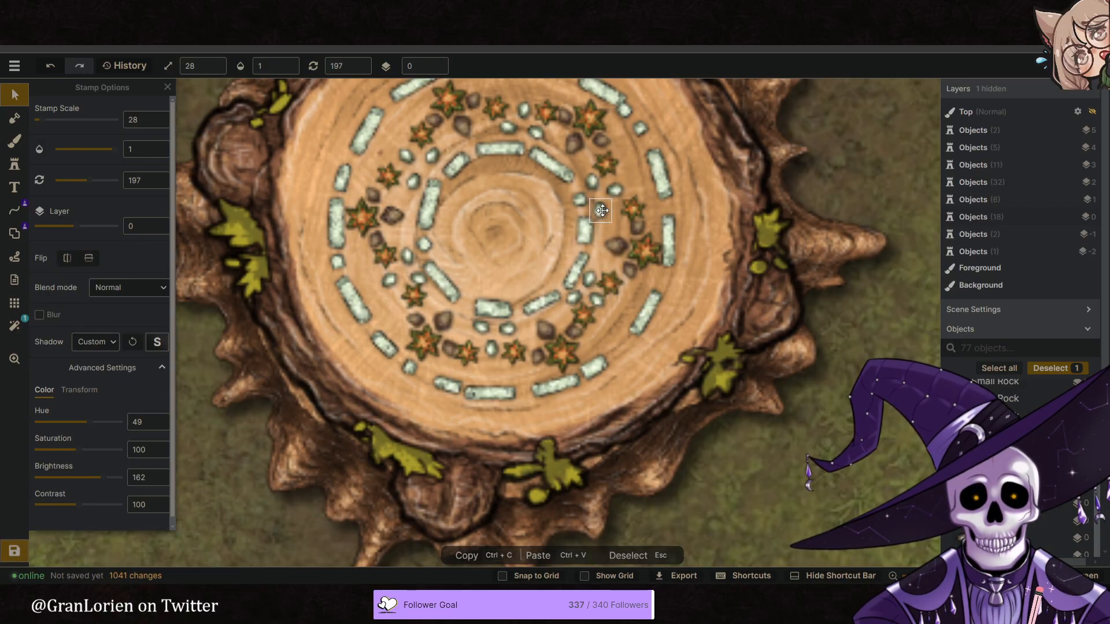
- Adjust the small rocks on the northeast and west sides of the inner stone ring
{"action": "left_click", "coordinate": [596, 186]}
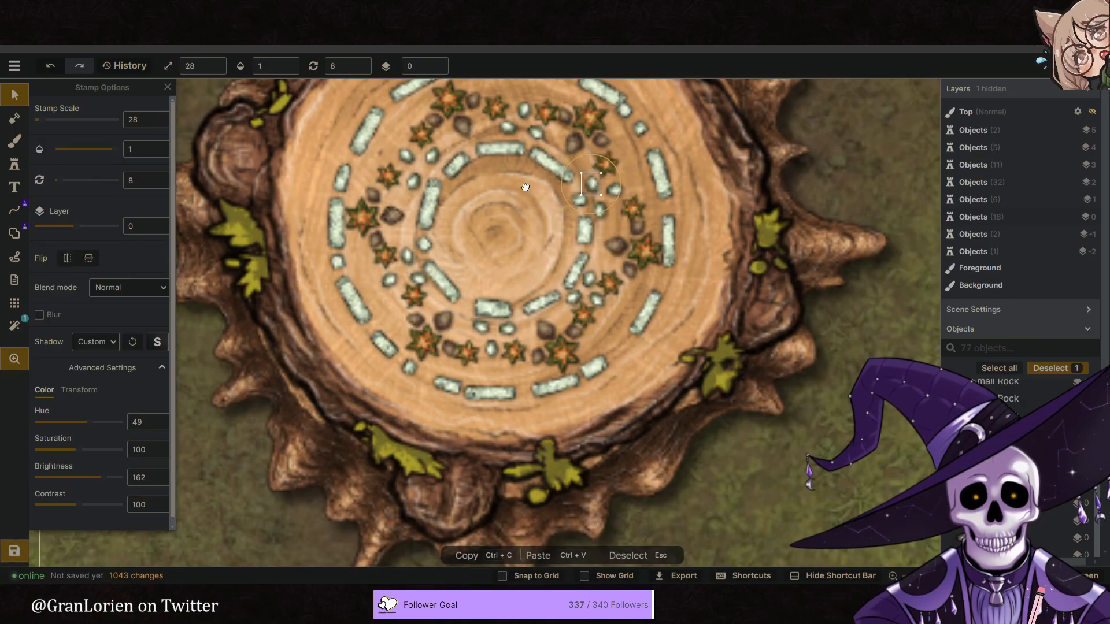
{"action": "left_click", "coordinate": [413, 179]}
{"action": "left_click", "coordinate": [417, 276]}
{"action": "left_click", "coordinate": [493, 267]}
{"action": "scroll", "coordinate": [493, 267], "scroll_direction": "down", "scroll_amount": 6}
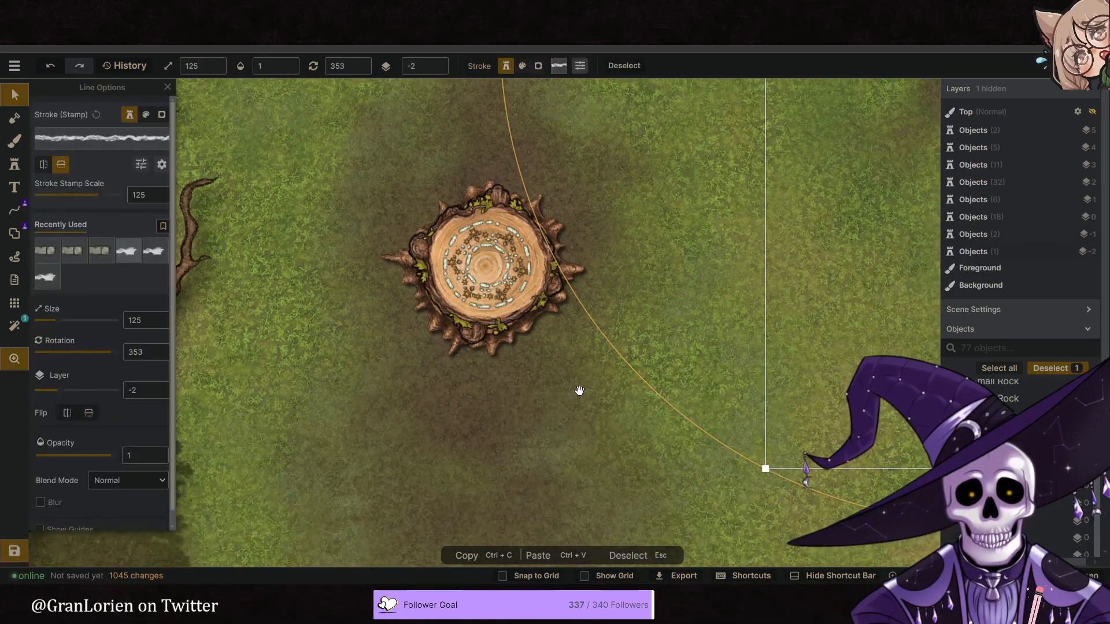
{"action": "left_click", "coordinate": [625, 391]}
- Compare the stump and its surroundings on the whole map with the reference image of the forest clearing
{"action": "scroll", "coordinate": [555, 347], "scroll_direction": "down", "scroll_amount": 5}
{"action": "middle_click_drag", "start_coordinate": [620, 399], "coordinate": [605, 374]}
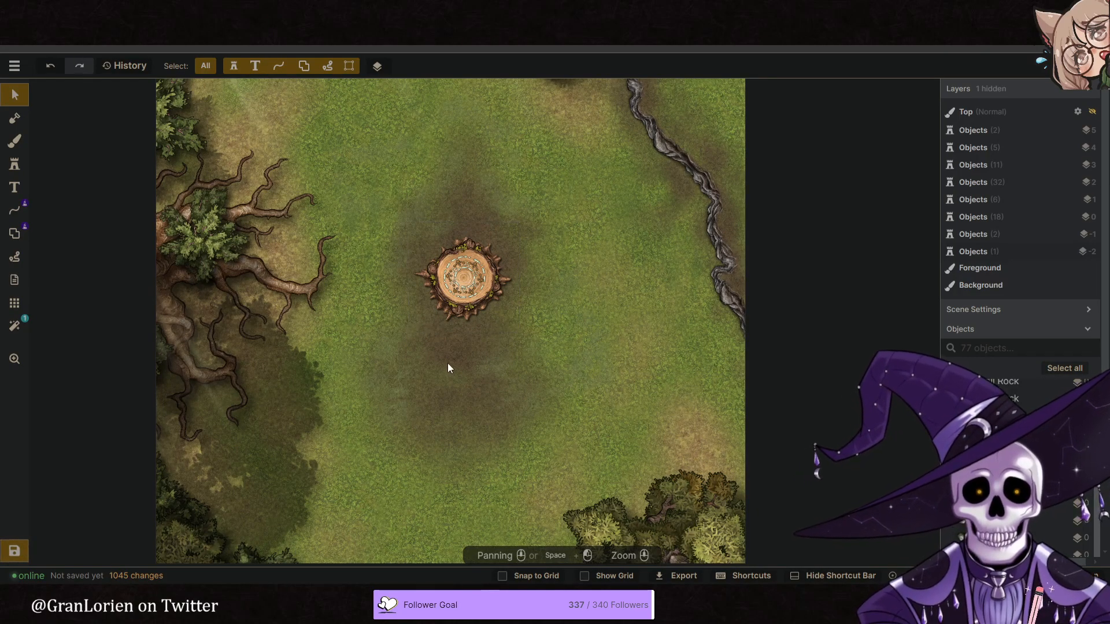
{"action": "scroll", "coordinate": [462, 369], "scroll_direction": "down", "scroll_amount": 2}
{"action": "scroll", "coordinate": [428, 268], "scroll_direction": "up", "scroll_amount": 1}
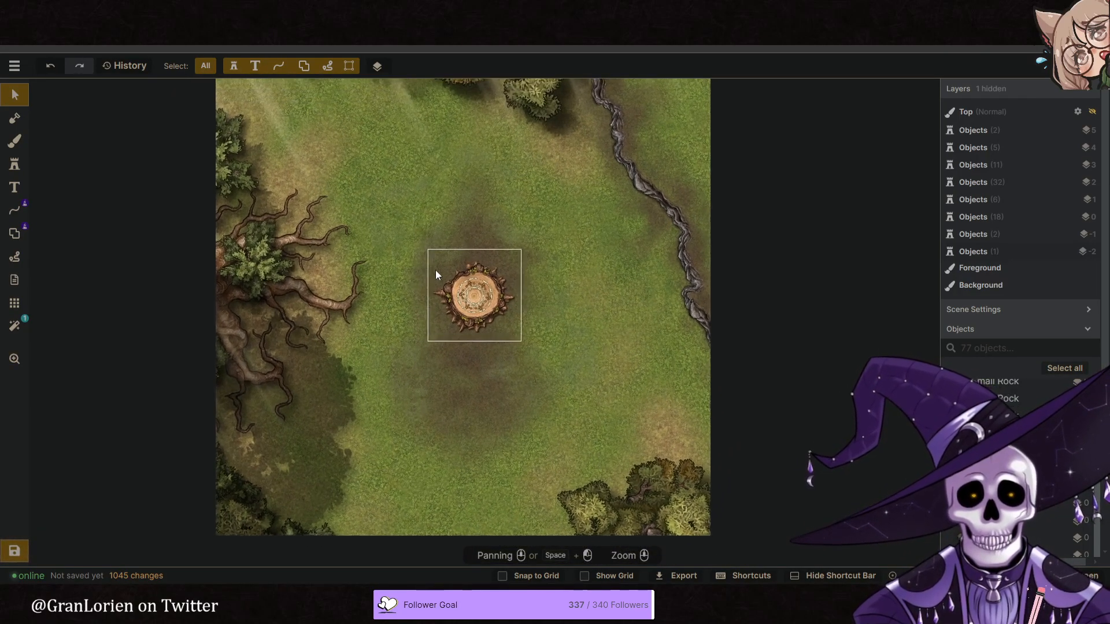
{"action": "left_click_drag", "start_coordinate": [532, 161], "coordinate": [89, 74]}
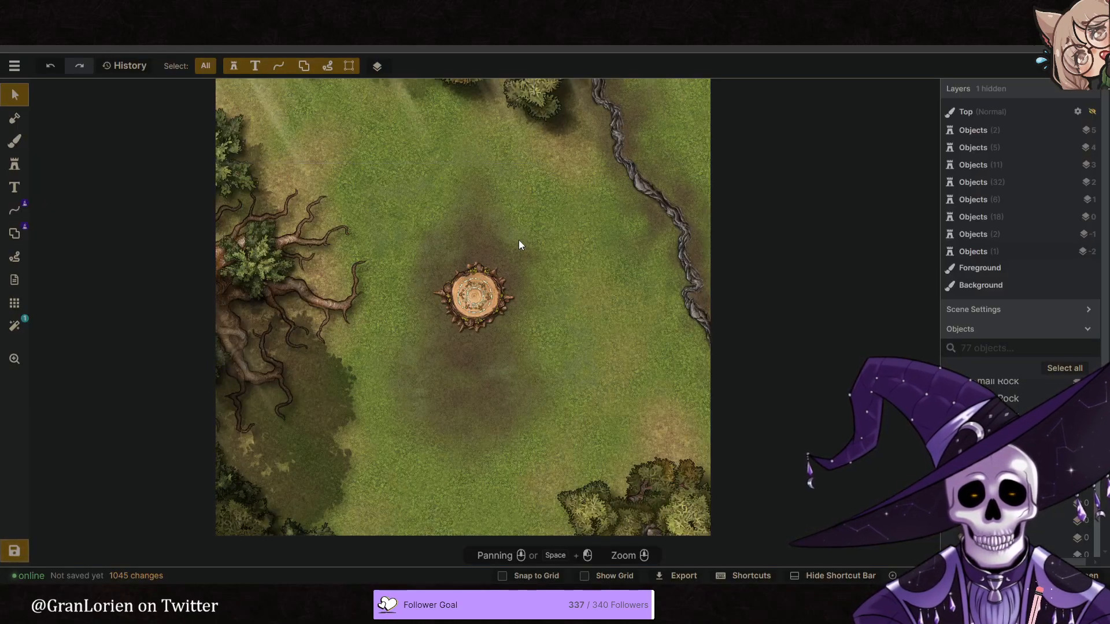
{"action": "left_click", "coordinate": [512, 321]}
{"action": "scroll", "coordinate": [512, 321], "scroll_direction": "up", "scroll_amount": 2}
{"action": "scroll", "coordinate": [468, 341], "scroll_direction": "up", "scroll_amount": 2}
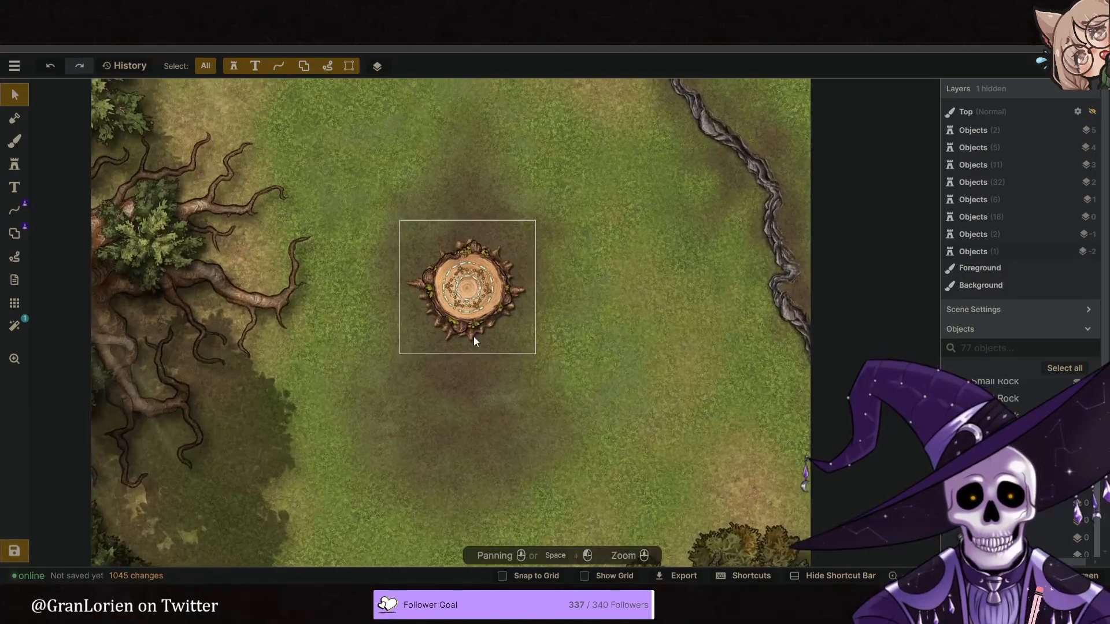
- Search the stamp catalog for "pine" and choose the Pine Cone stamp from the Fey: Fairy Home pack
{"action": "scroll", "coordinate": [469, 345], "scroll_direction": "up", "scroll_amount": 5}
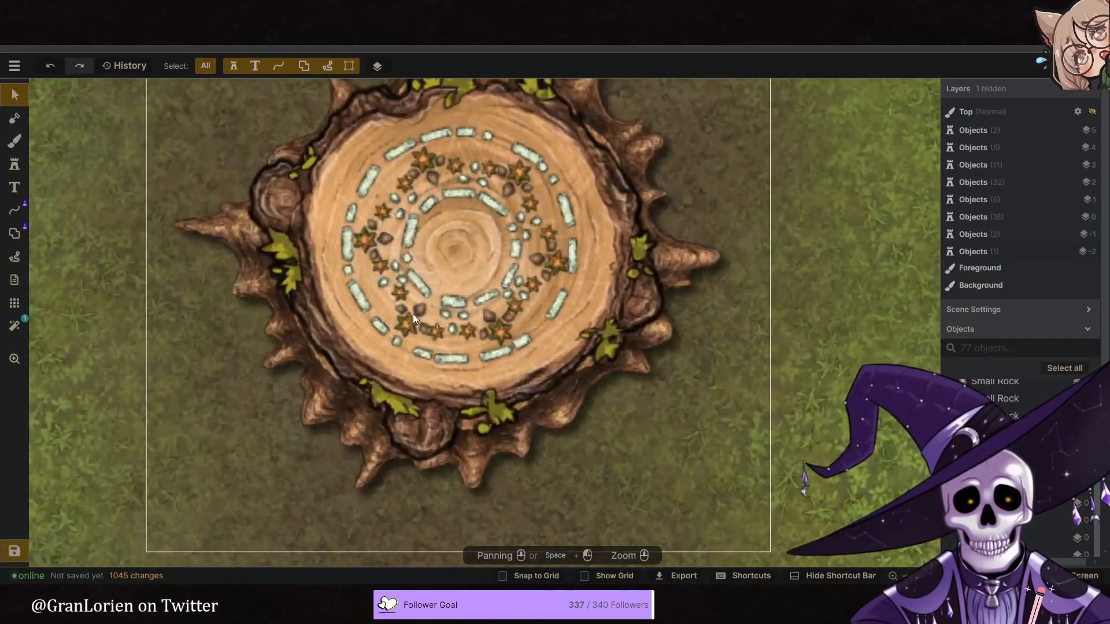
{"action": "left_click", "coordinate": [16, 165]}
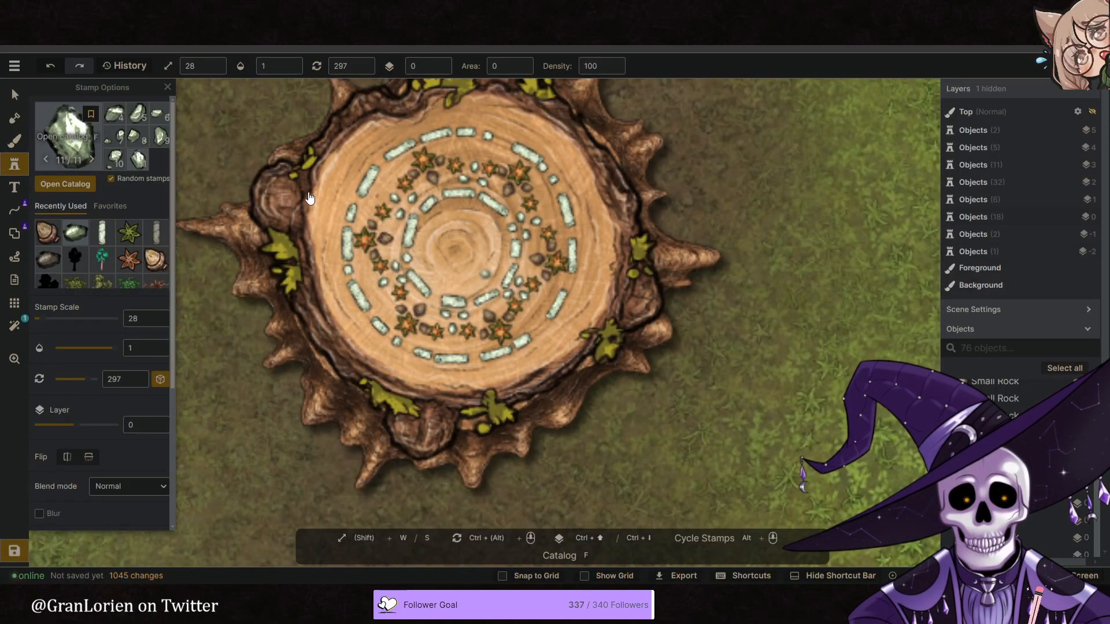
{"action": "key", "text": "f"}
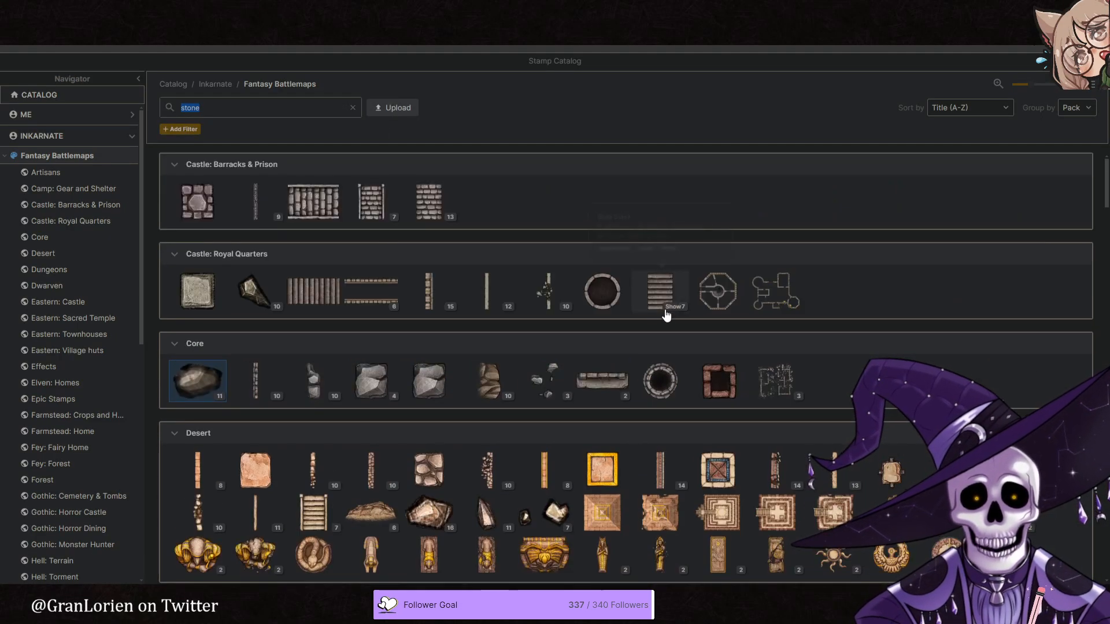
{"action": "left_click", "coordinate": [352, 108]}
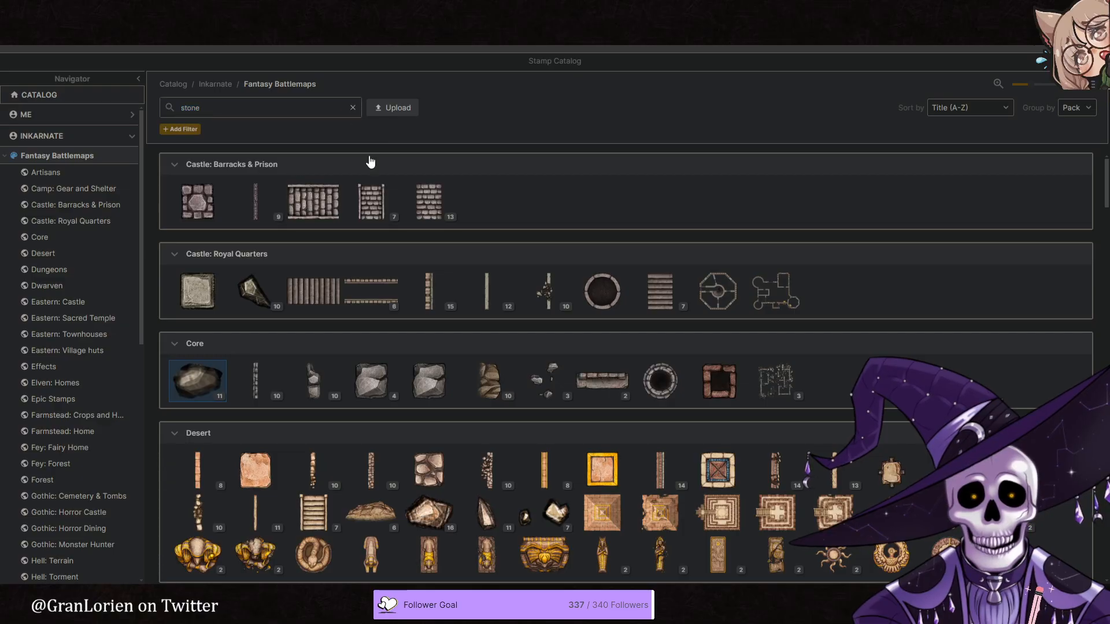
{"action": "left_click", "coordinate": [234, 104]}
{"action": "type", "text": "pine"}
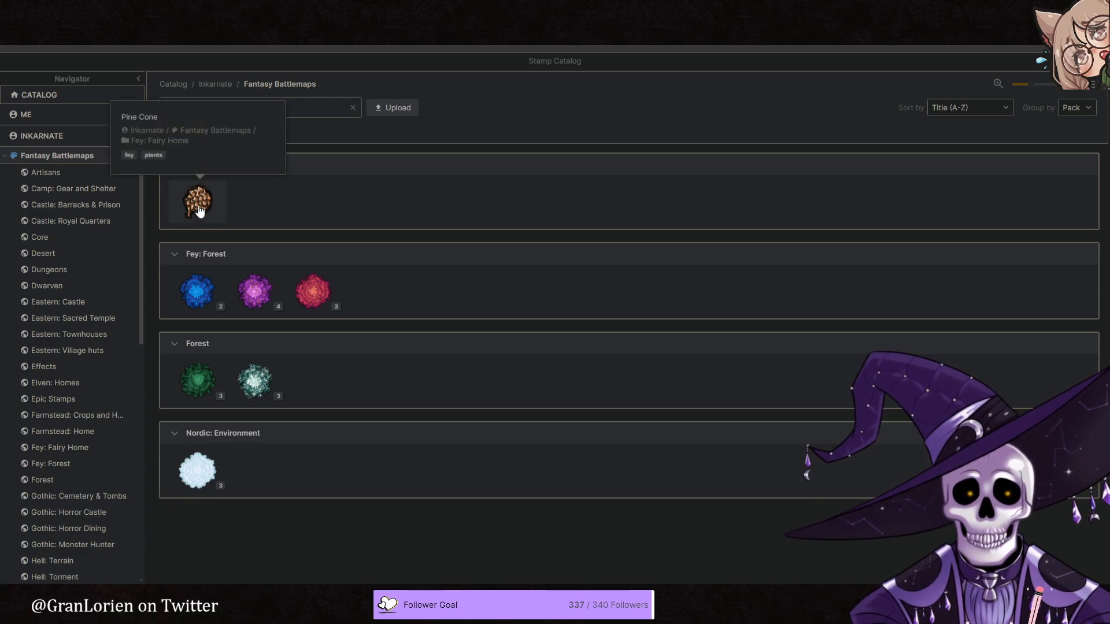
{"action": "left_click", "coordinate": [199, 205]}
- Place six pine cones at scale 28 between the outer stone ring and the leaf groups around the stump
{"action": "scroll", "coordinate": [389, 313], "scroll_direction": "up", "scroll_amount": 5}
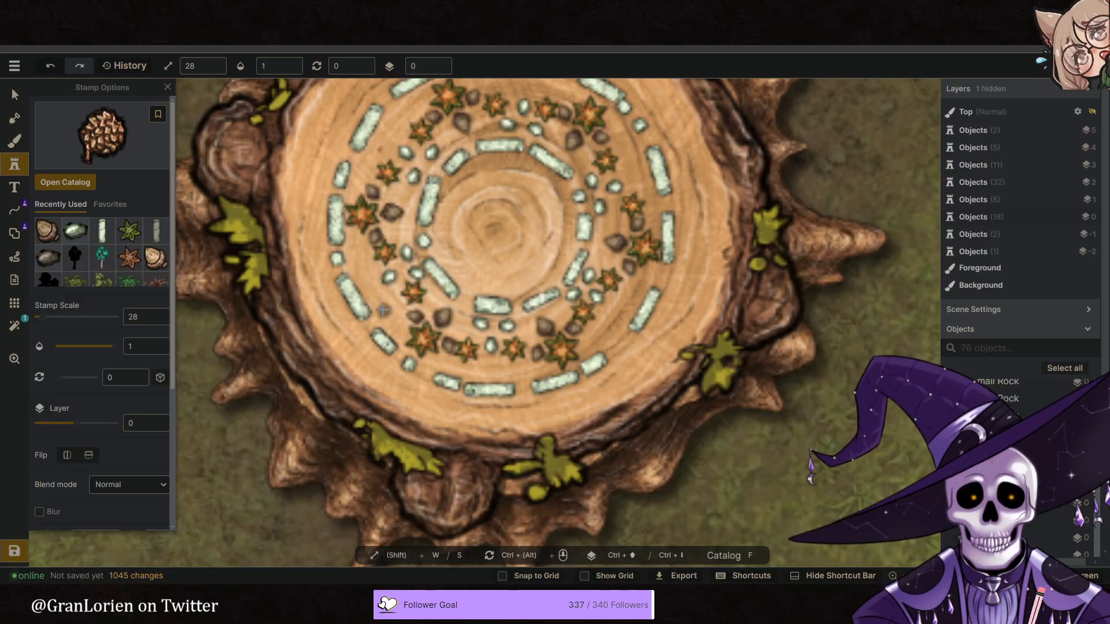
{"action": "left_click", "coordinate": [383, 307]}
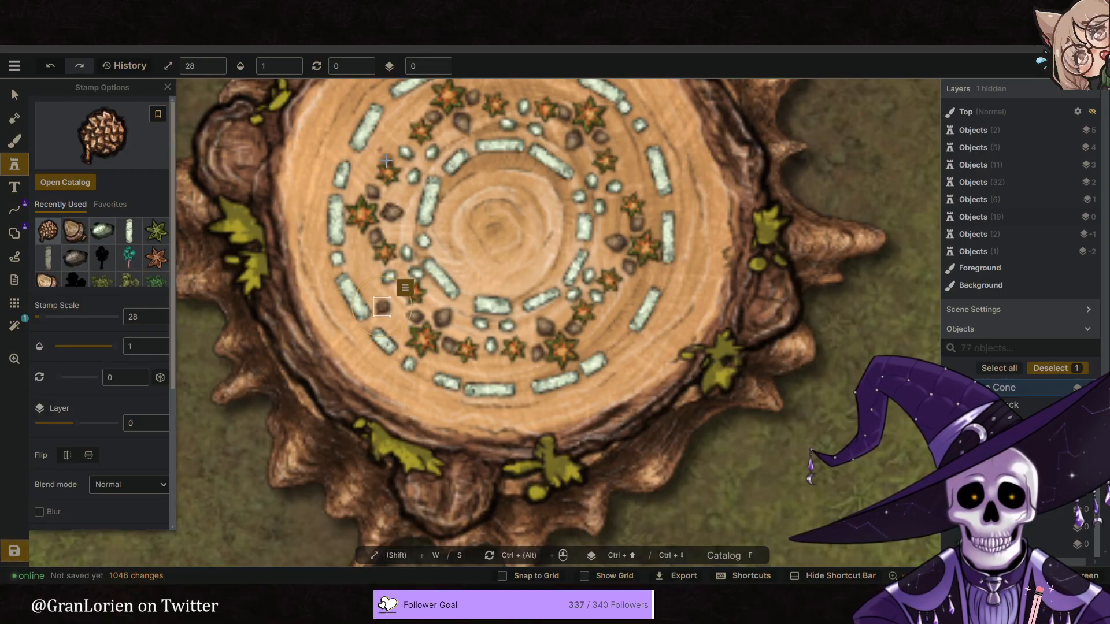
{"action": "left_click", "coordinate": [390, 136]}
{"action": "scroll", "coordinate": [521, 121], "scroll_direction": "up", "scroll_amount": 1}
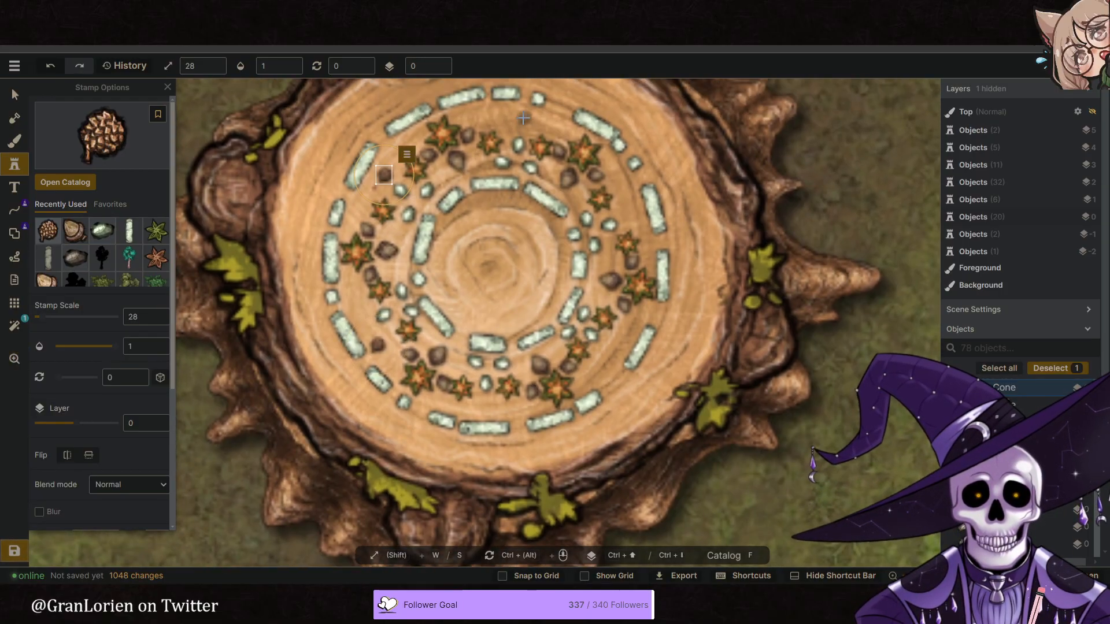
{"action": "left_click", "coordinate": [523, 117]}
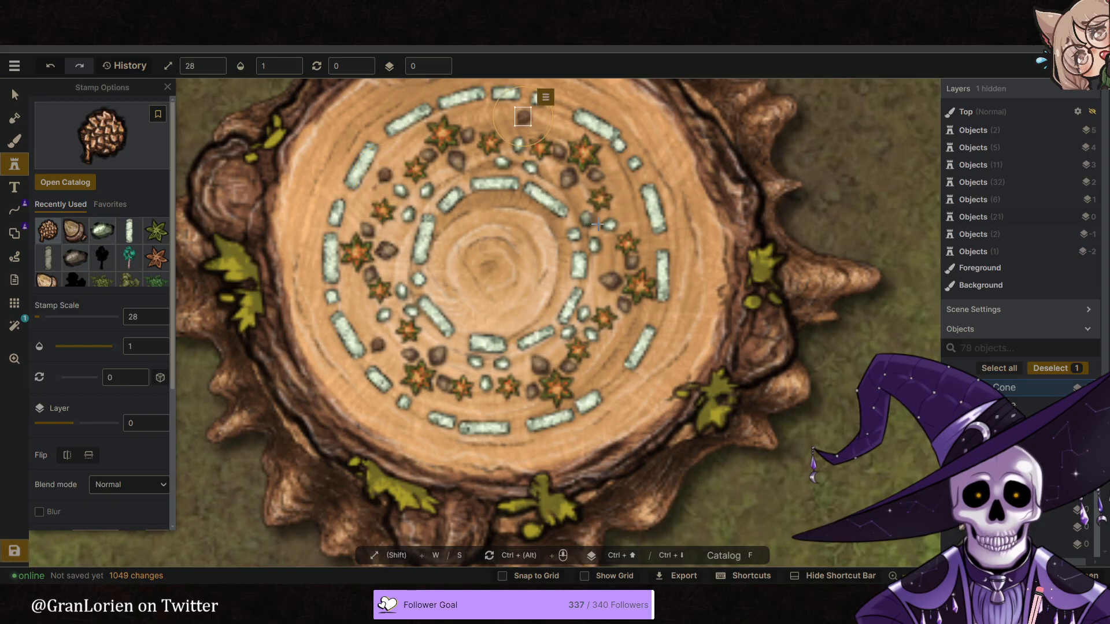
{"action": "left_click", "coordinate": [630, 211]}
{"action": "left_click", "coordinate": [611, 349]}
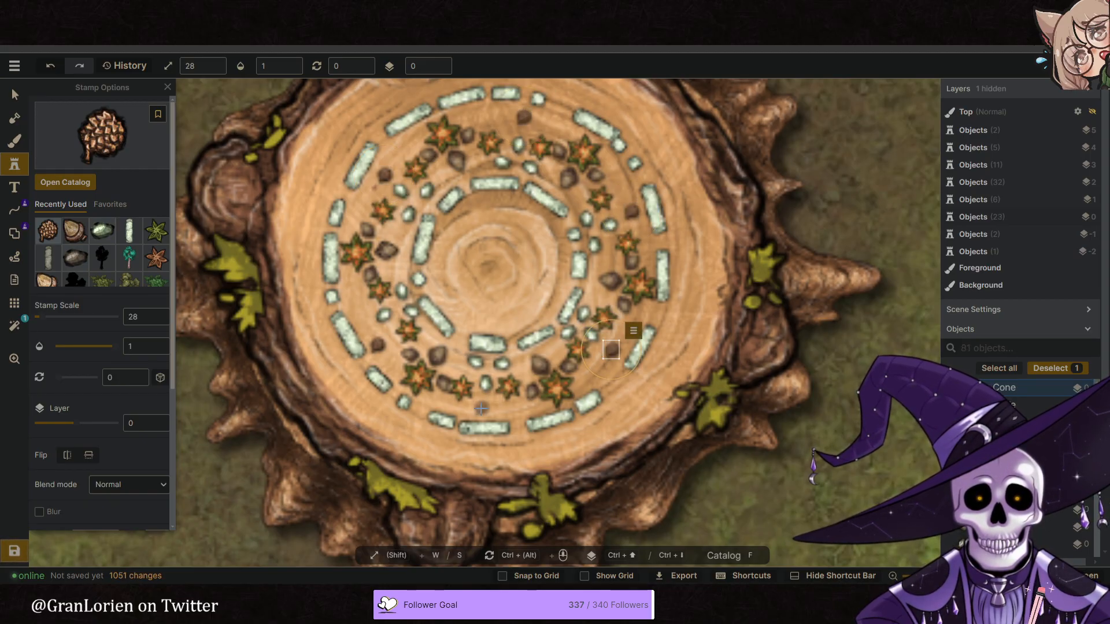
{"action": "left_click", "coordinate": [487, 405]}
- Deselect the last pine cone and examine how the decorated stump looks within the whole map
{"action": "scroll", "coordinate": [445, 274], "scroll_direction": "down", "scroll_amount": 5}
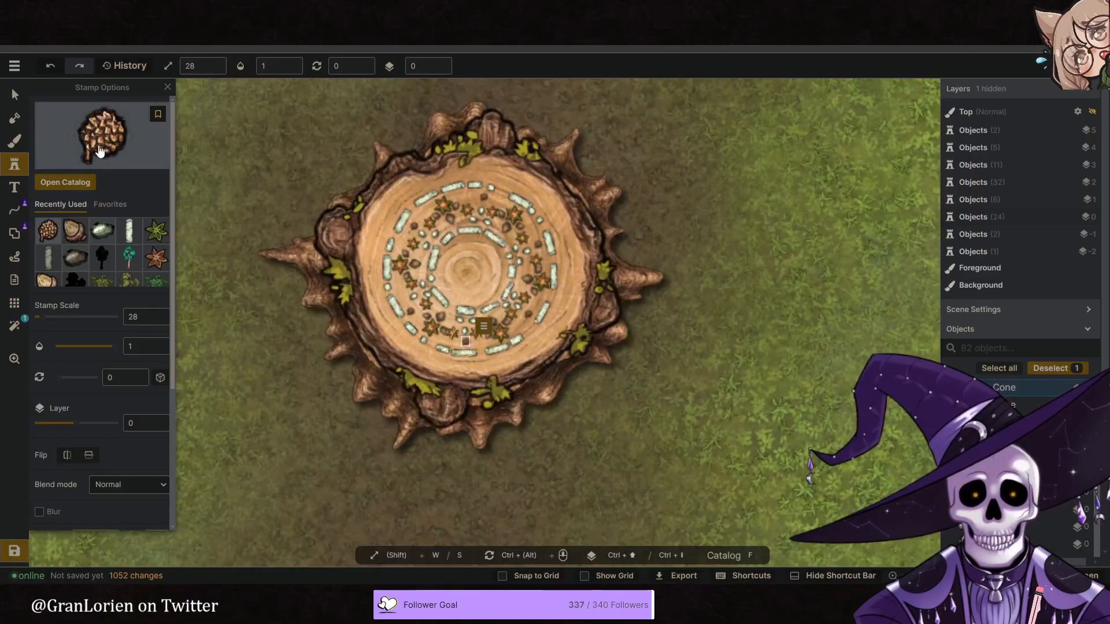
{"action": "left_click", "coordinate": [18, 99]}
{"action": "scroll", "coordinate": [364, 213], "scroll_direction": "down", "scroll_amount": 4}
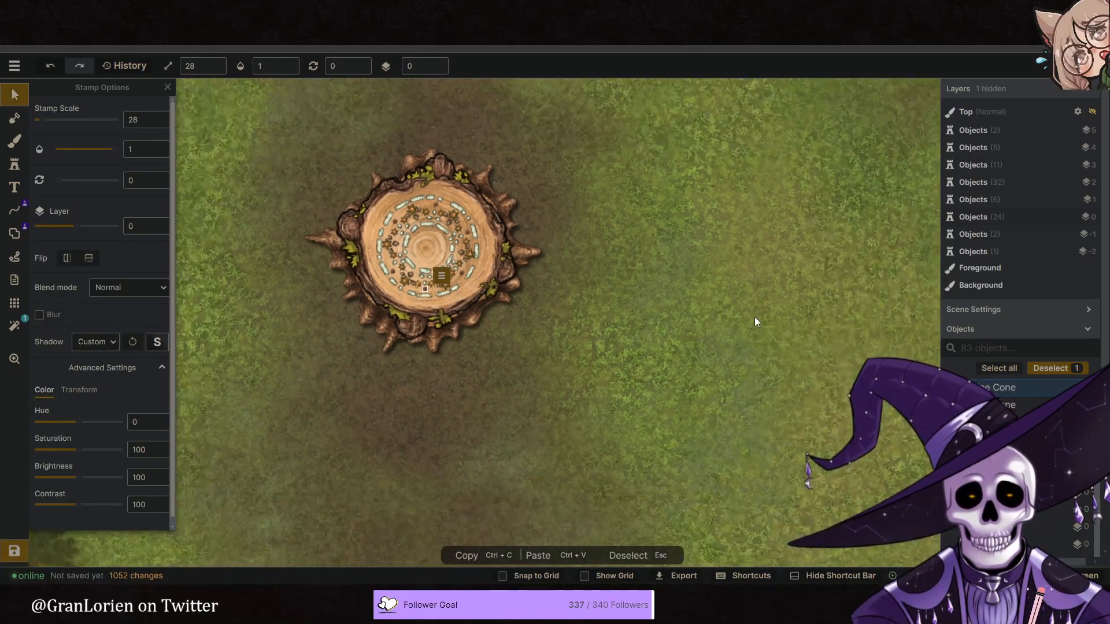
{"action": "left_click", "coordinate": [553, 309]}
{"action": "scroll", "coordinate": [553, 310], "scroll_direction": "down", "scroll_amount": 5}
{"action": "key", "text": "Escape"}
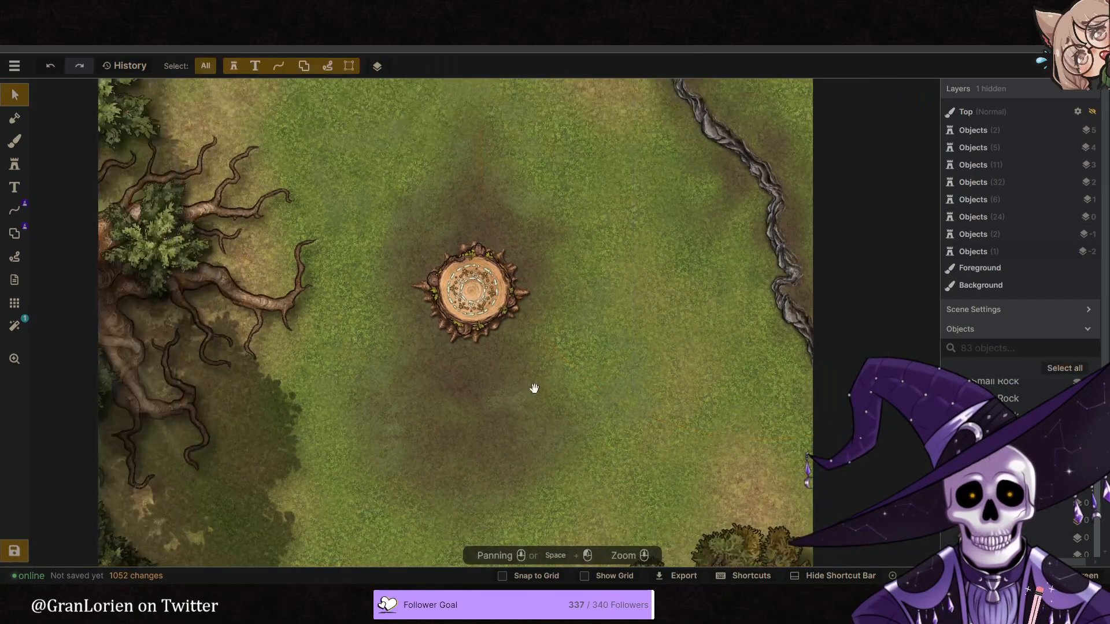
{"action": "scroll", "coordinate": [558, 316], "scroll_direction": "down", "scroll_amount": 2}
{"action": "middle_click_drag", "start_coordinate": [577, 322], "coordinate": [569, 343]}
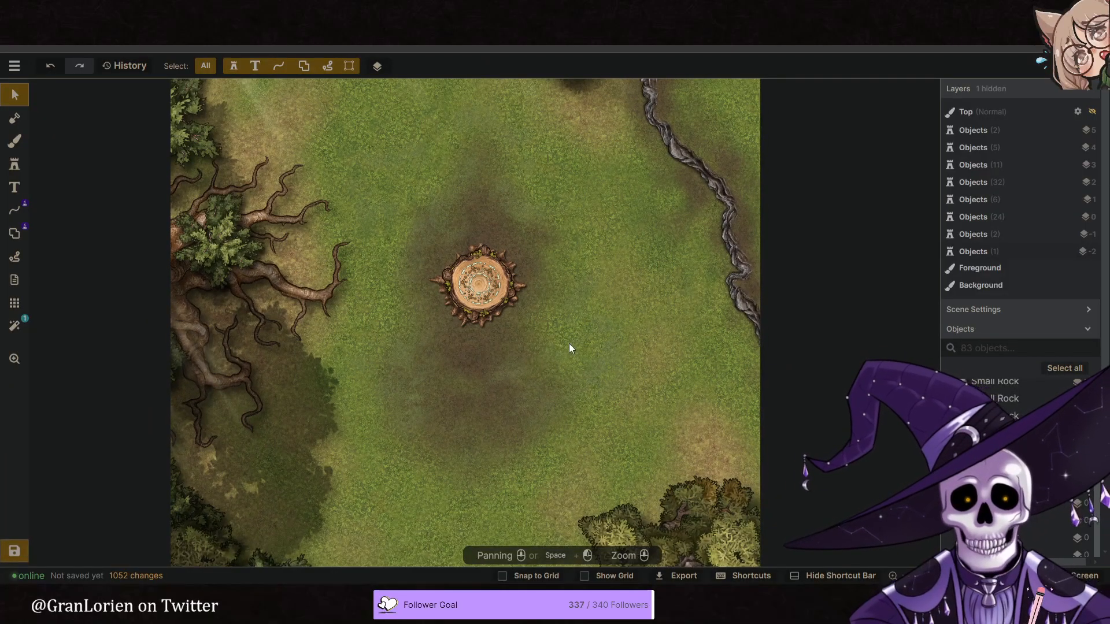
- Filter the stamp catalog by the Plants tag and browse to the Forest pack
{"action": "left_click", "coordinate": [15, 164]}
{"action": "left_click", "coordinate": [68, 153]}
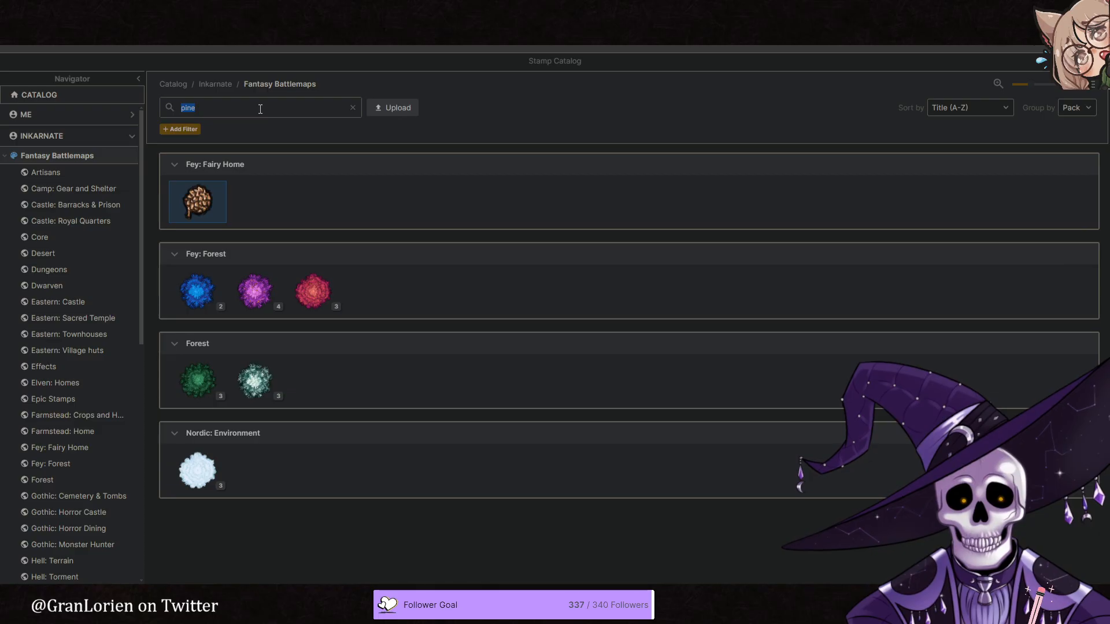
{"action": "type", "text": "plan"}
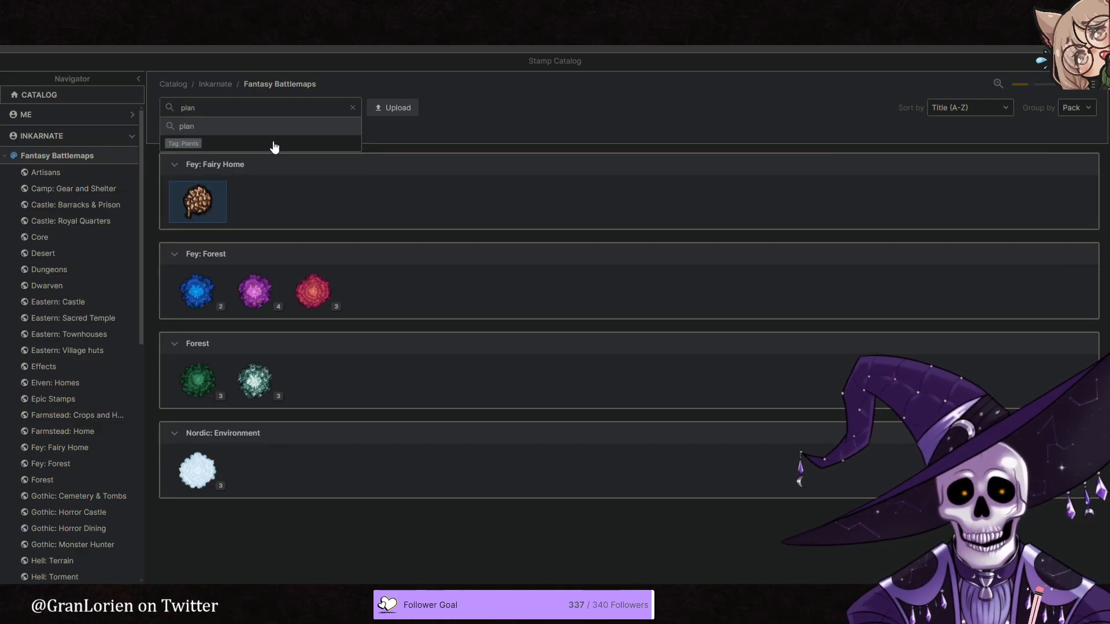
{"action": "left_click", "coordinate": [274, 141]}
{"action": "scroll", "coordinate": [402, 240], "scroll_direction": "down", "scroll_amount": 3}
{"action": "scroll", "coordinate": [404, 245], "scroll_direction": "down", "scroll_amount": 10}
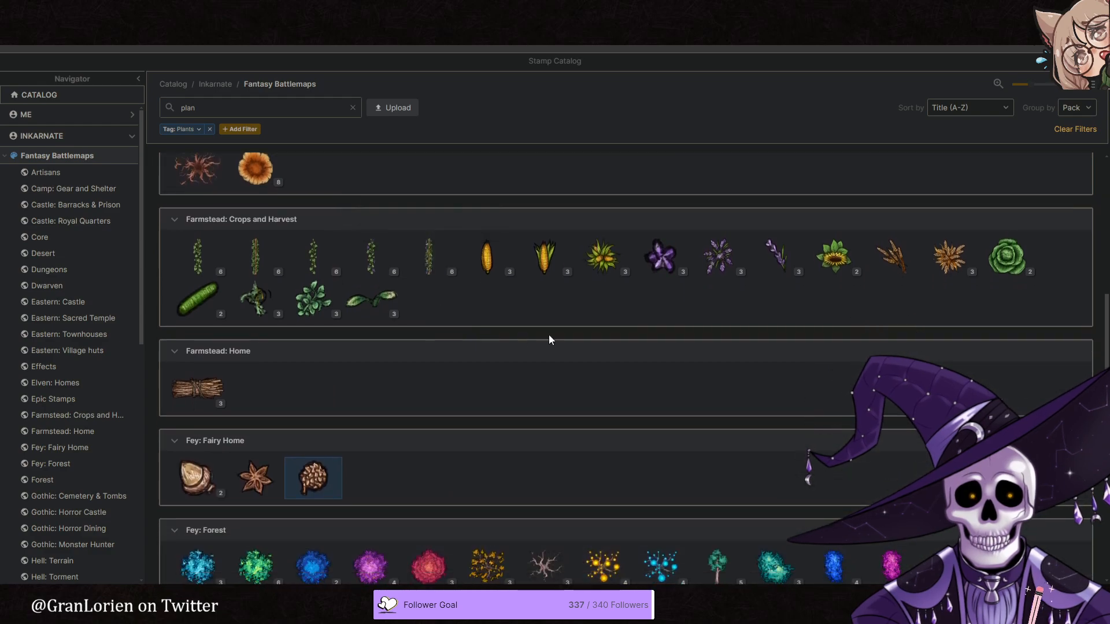
{"action": "scroll", "coordinate": [552, 336], "scroll_direction": "down", "scroll_amount": 7}
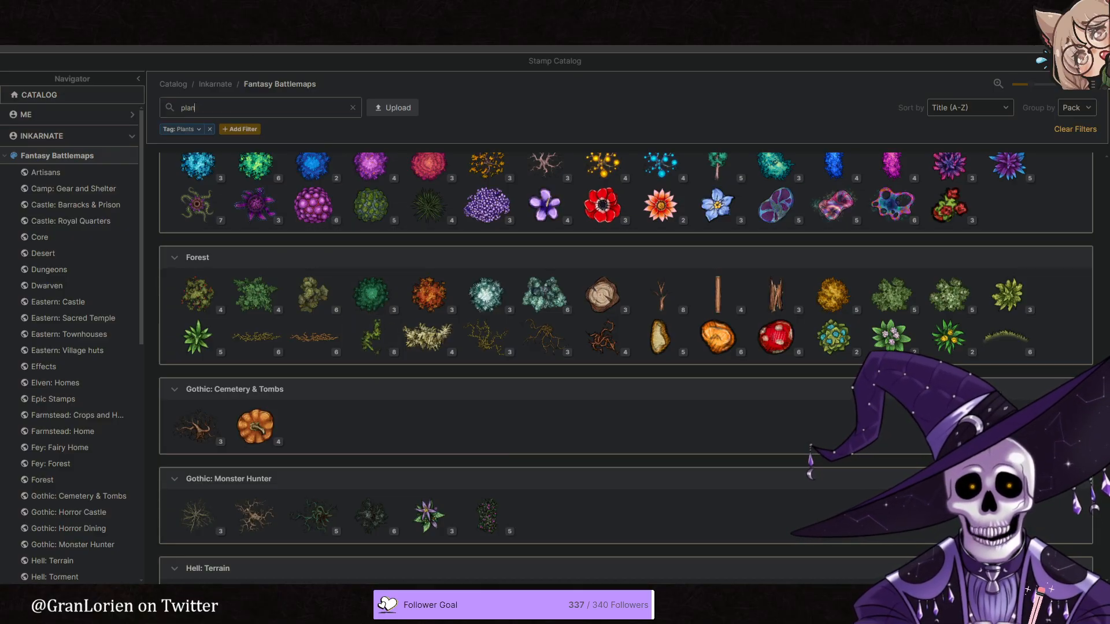
- Check the plants around the stump in the reference image and choose a green bush stamp from the Forest pack
{"action": "key", "text": "ctrl+Tab"}
{"action": "key", "text": "ctrl+Tab"}
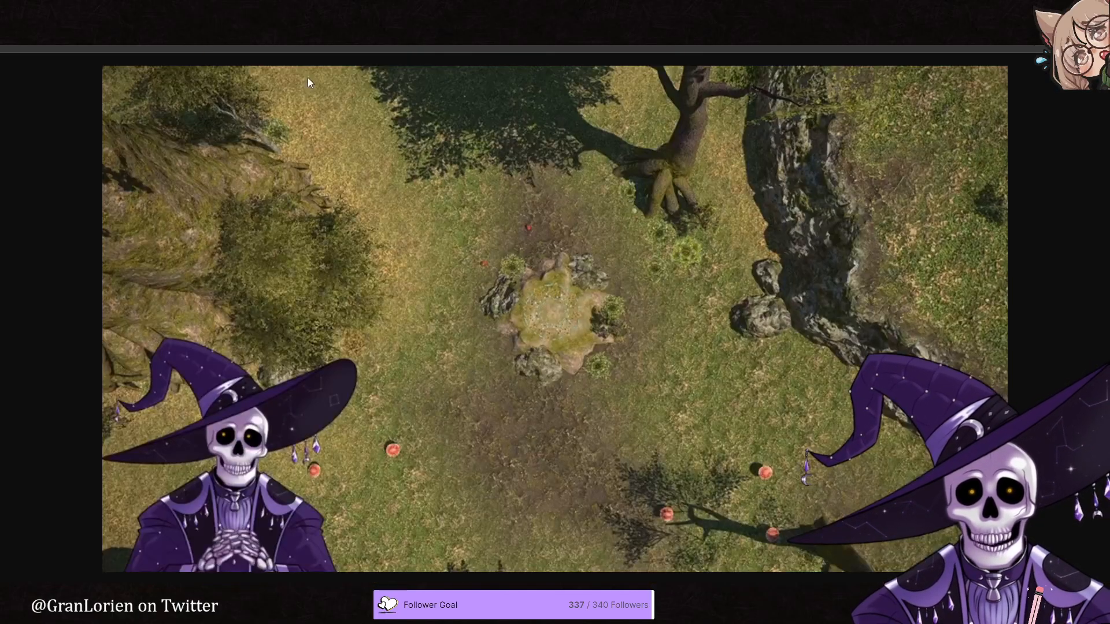
{"action": "key", "text": "ctrl+Tab"}
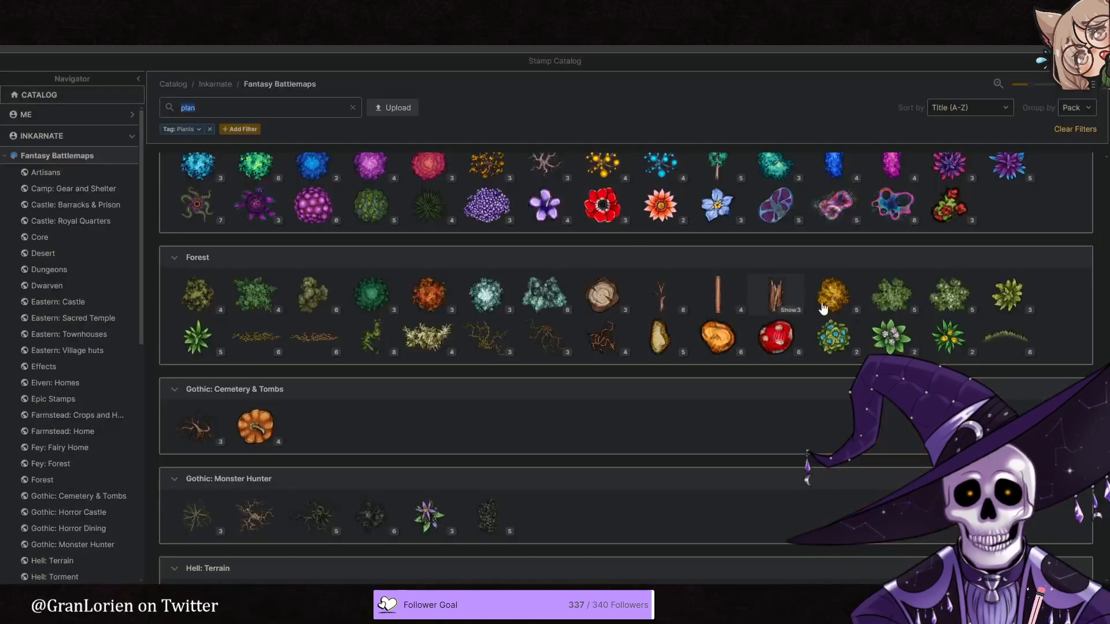
{"action": "left_click", "coordinate": [878, 302]}
- Place three bushes at scale 54 on layer 2 at the stump's southeast, east and northwest edges
{"action": "scroll", "coordinate": [506, 312], "scroll_direction": "up", "scroll_amount": 3}
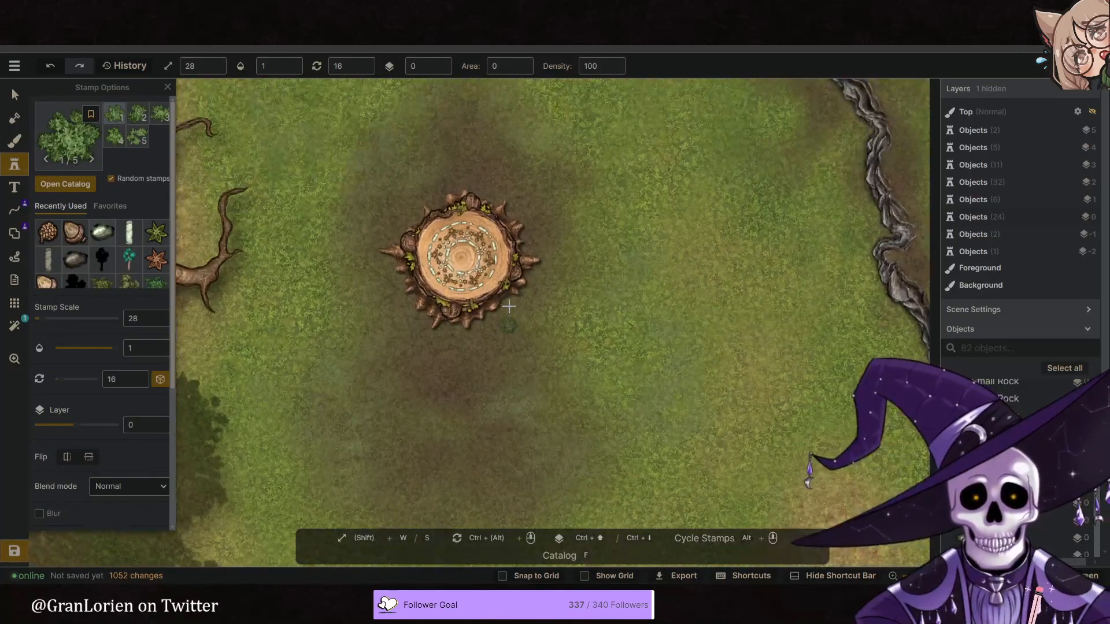
{"action": "scroll", "coordinate": [508, 307], "scroll_direction": "up", "scroll_amount": 1}
{"action": "key", "text": "w"}
{"action": "key", "text": "w"}
{"action": "key", "text": "w"}
{"action": "key", "text": "w"}
{"action": "key", "text": "w"}
{"action": "key", "text": "w"}
{"action": "key", "text": "w"}
{"action": "key", "text": "w"}
{"action": "key", "text": "w"}
{"action": "key", "text": "w"}
{"action": "key", "text": "w"}
{"action": "key", "text": "w"}
{"action": "key", "text": "w"}
{"action": "key", "text": "w"}
{"action": "key", "text": "w"}
{"action": "key", "text": "w"}
{"action": "key", "text": "w"}
{"action": "key", "text": "w"}
{"action": "key", "text": "w"}
{"action": "key", "text": "w"}
{"action": "left_click", "coordinate": [442, 63]}
{"action": "left_click", "coordinate": [441, 63]}
{"action": "left_click", "coordinate": [511, 297]}
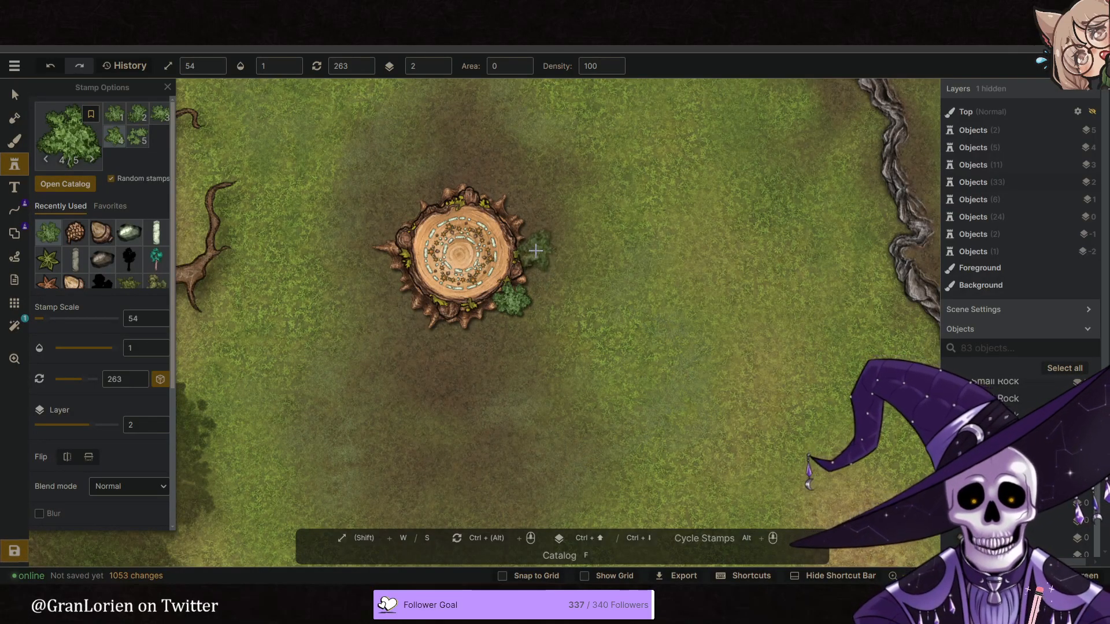
{"action": "left_click", "coordinate": [535, 247]}
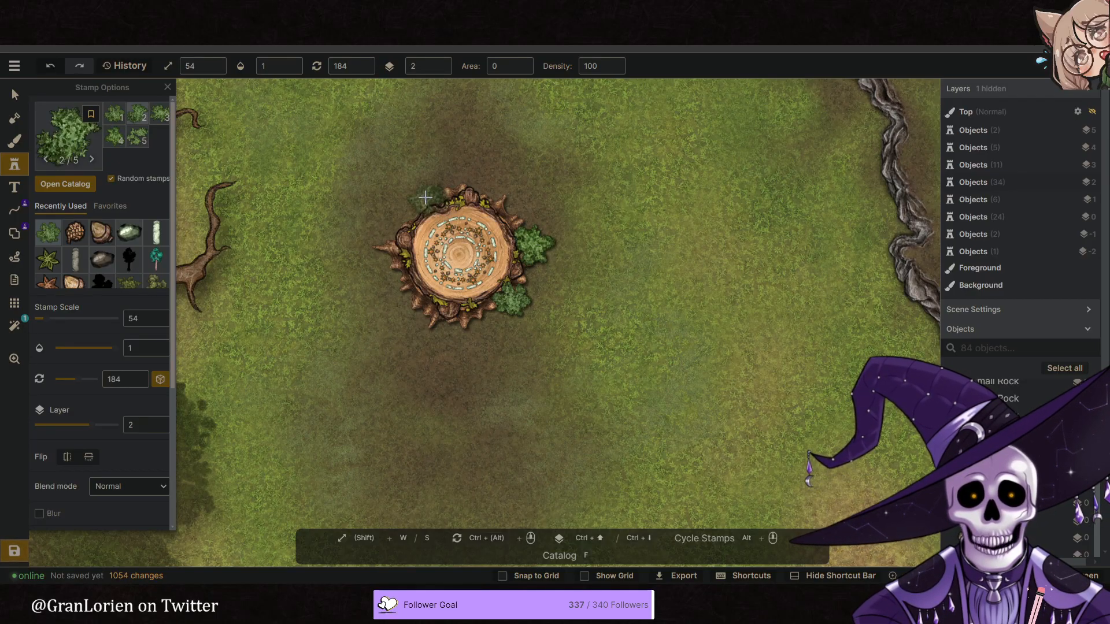
{"action": "left_click", "coordinate": [423, 198]}
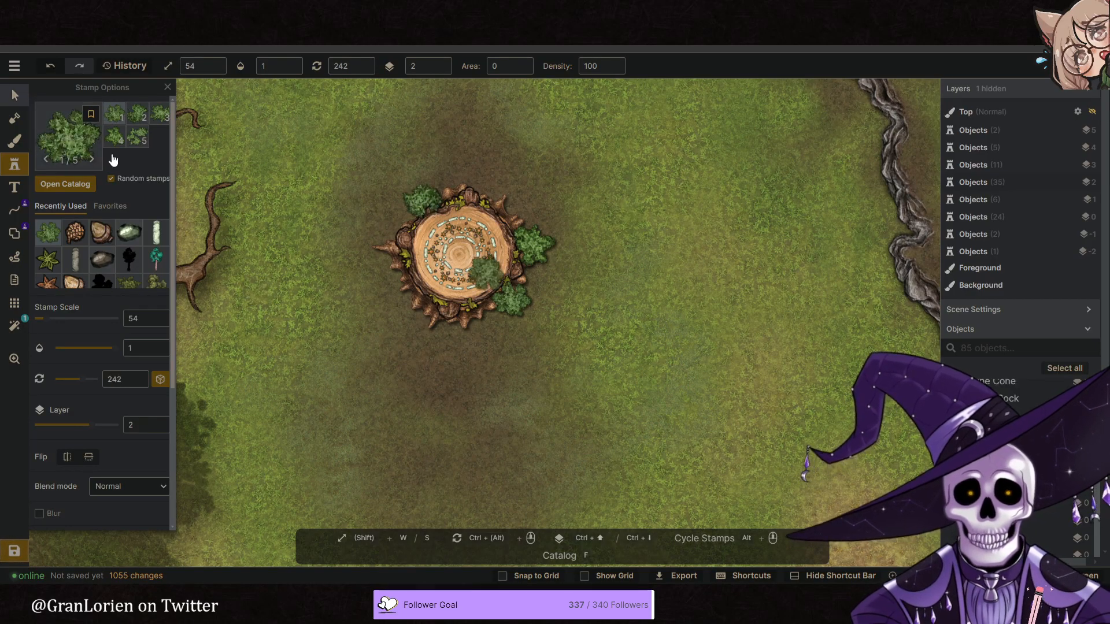
- Reposition the southeast and east bushes along the stump's rim and rotate the northwest bush
{"action": "left_click", "coordinate": [15, 96]}
{"action": "left_click_drag", "start_coordinate": [513, 307], "coordinate": [501, 314]}
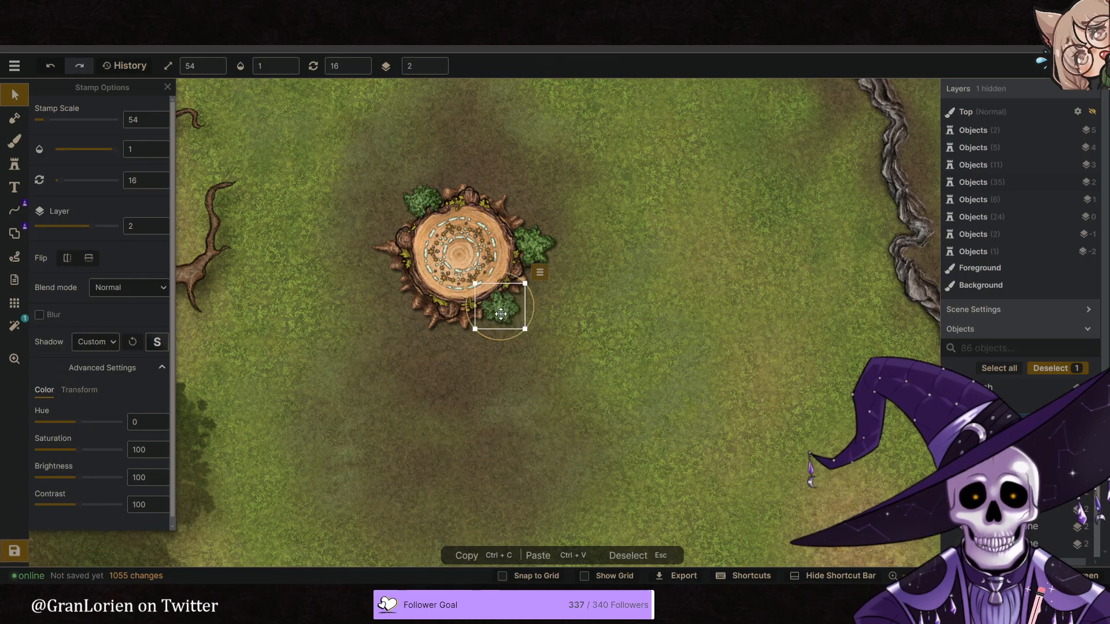
{"action": "left_click_drag", "start_coordinate": [539, 249], "coordinate": [564, 283]}
{"action": "left_click", "coordinate": [428, 203]}
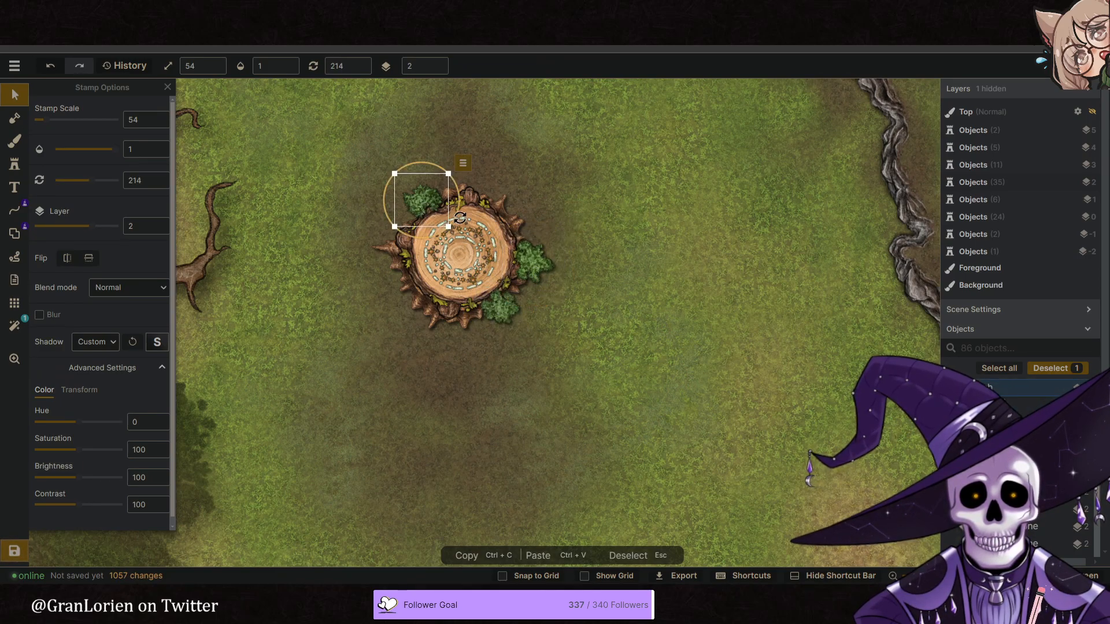
- Select all three bushes around the stump and lower their hue to an olive green
{"action": "left_click", "coordinate": [529, 279], "text": "shift"}
{"action": "left_click", "coordinate": [504, 317], "text": "shift"}
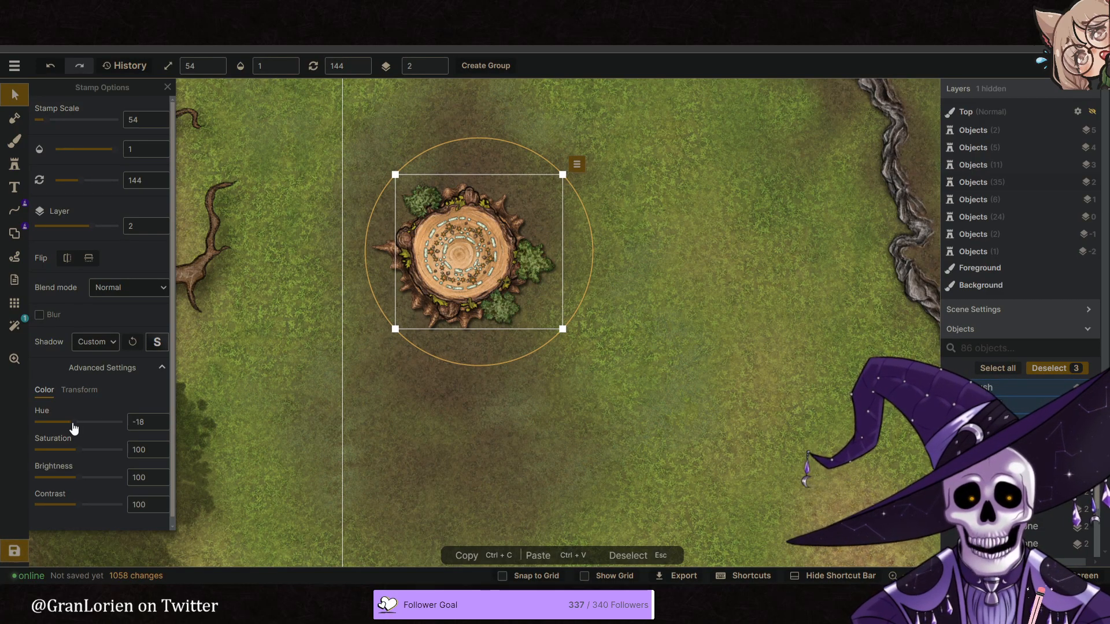
{"action": "left_click", "coordinate": [431, 428]}
{"action": "scroll", "coordinate": [483, 398], "scroll_direction": "down", "scroll_amount": 5}
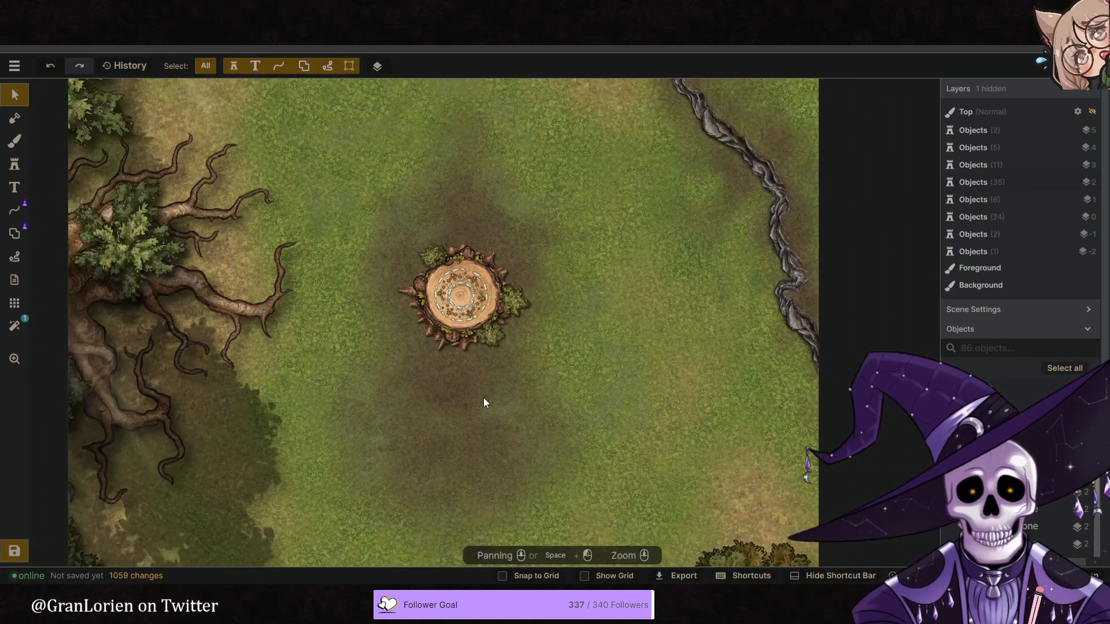
{"action": "scroll", "coordinate": [483, 394], "scroll_direction": "down", "scroll_amount": 1}
{"action": "mouse_move", "coordinate": [467, 405]}
{"action": "middle_mouse_down"}
{"action": "mouse_move", "coordinate": [483, 394]}
{"action": "mouse_move", "coordinate": [487, 408]}
{"action": "middle_mouse_up"}
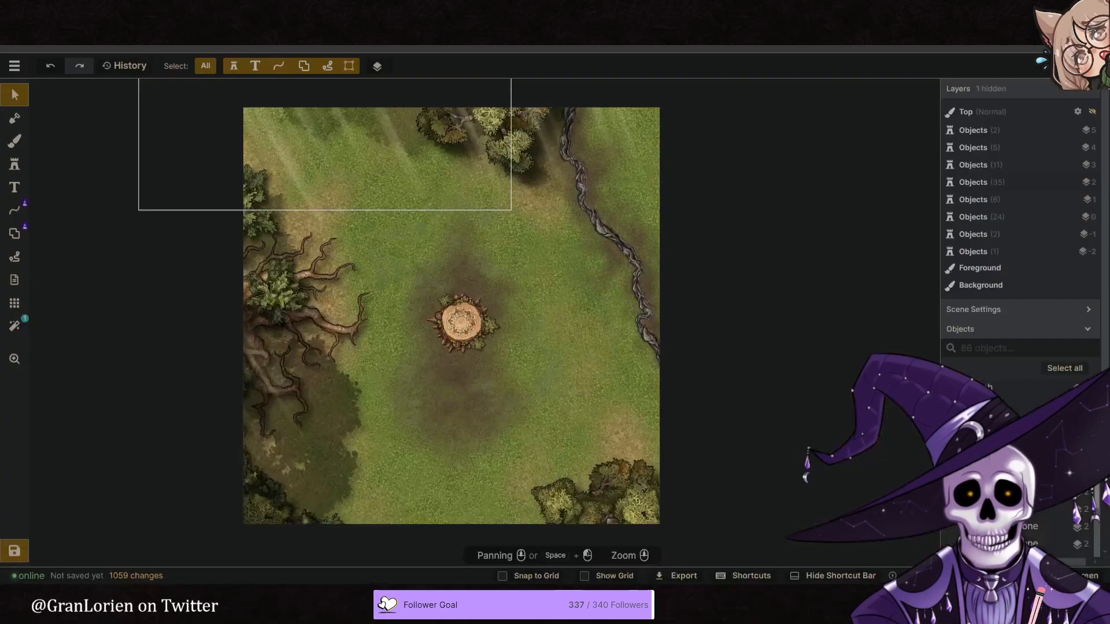
- Clear the "rock" search in the stamp catalog, browse the plant stamps and check the decorated rings in the reference image
{"action": "middle_click_drag", "start_coordinate": [523, 399], "coordinate": [528, 353]}
{"action": "scroll", "coordinate": [510, 353], "scroll_direction": "up", "scroll_amount": 1}
{"action": "scroll", "coordinate": [558, 299], "scroll_direction": "down", "scroll_amount": 1}
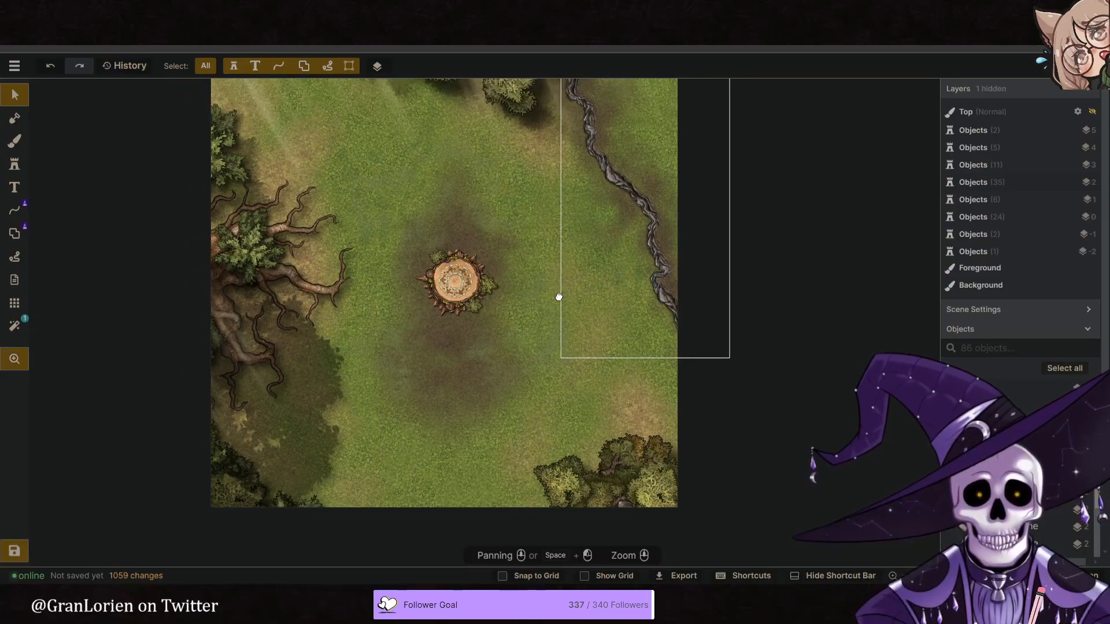
{"action": "middle_click_drag", "start_coordinate": [559, 296], "coordinate": [549, 314]}
{"action": "left_click", "coordinate": [15, 164]}
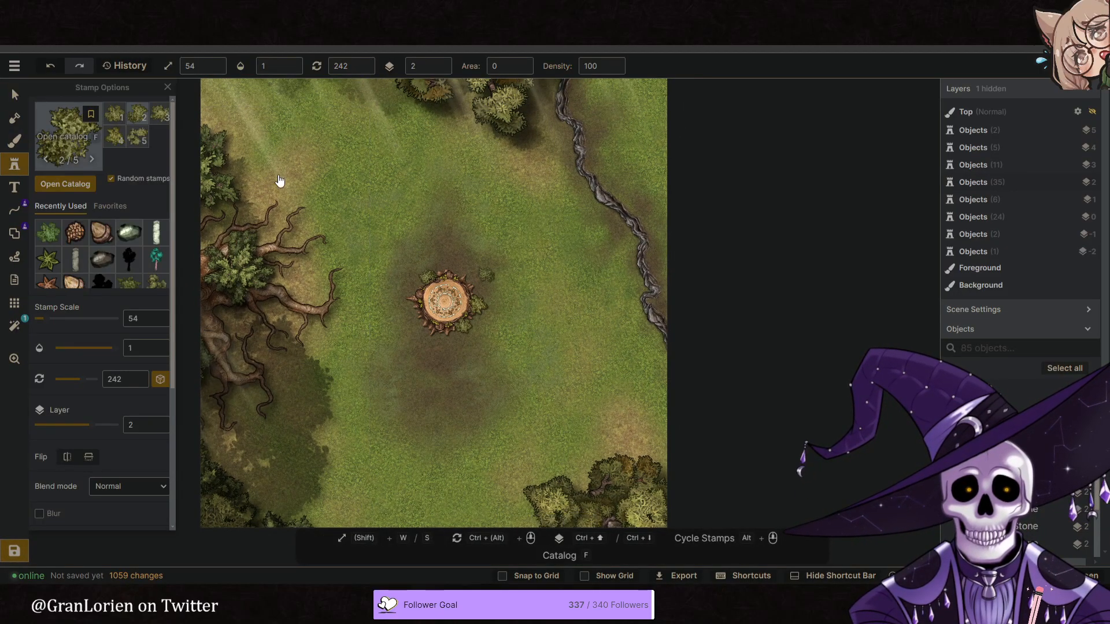
{"action": "key", "text": "f"}
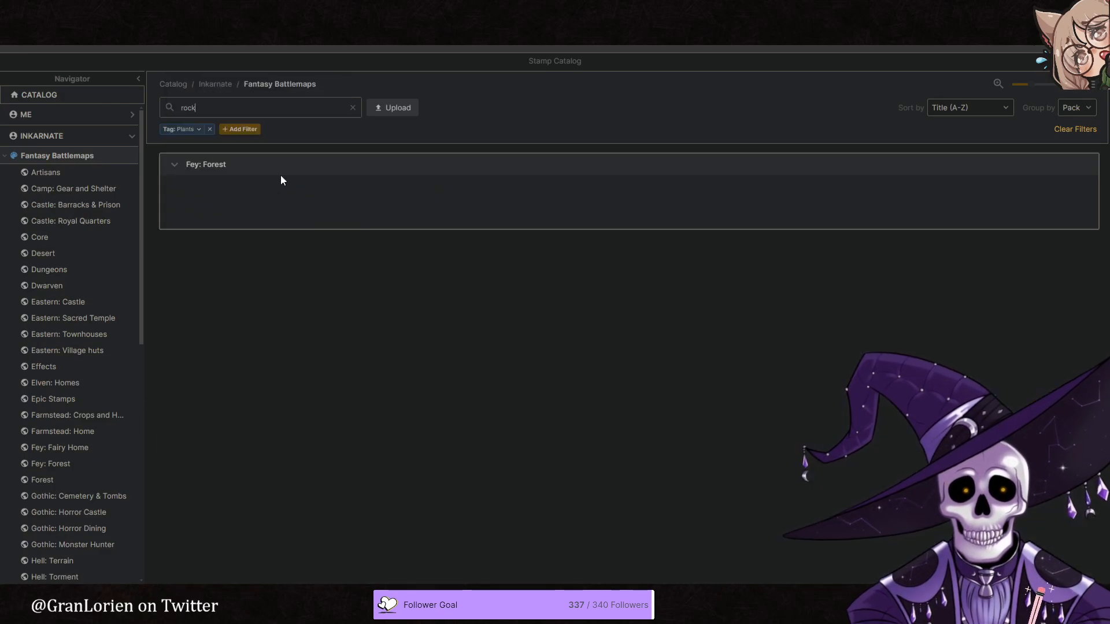
{"action": "left_click", "coordinate": [353, 107]}
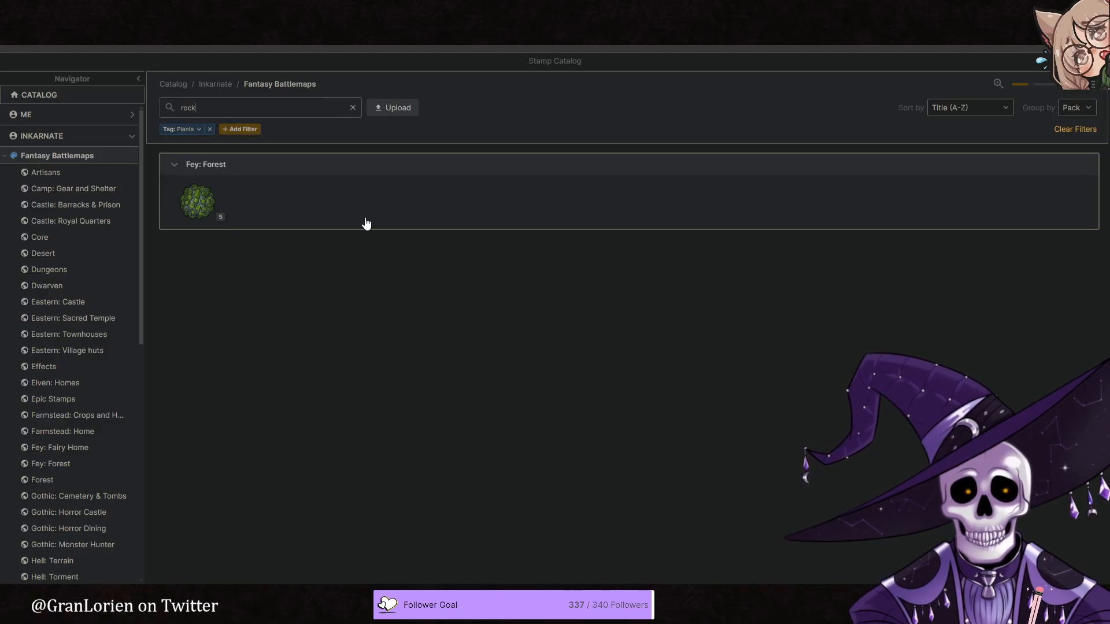
{"action": "scroll", "coordinate": [412, 264], "scroll_direction": "down", "scroll_amount": 8}
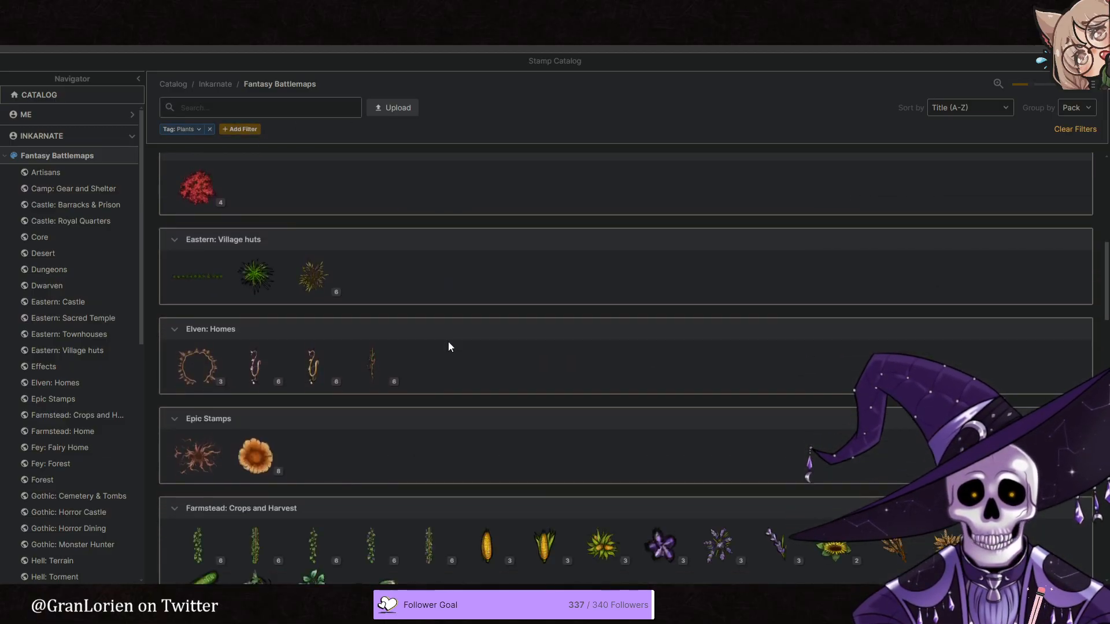
{"action": "scroll", "coordinate": [412, 370], "scroll_direction": "down", "scroll_amount": 3}
{"action": "key", "text": "ctrl+Tab"}
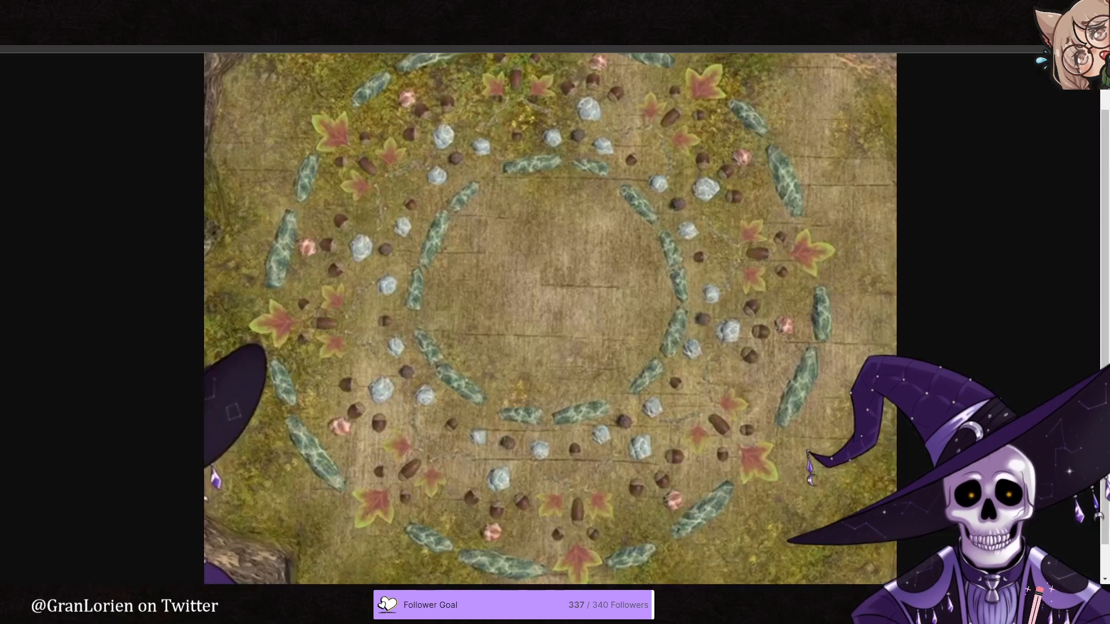
{"action": "key", "text": "ctrl+Tab"}
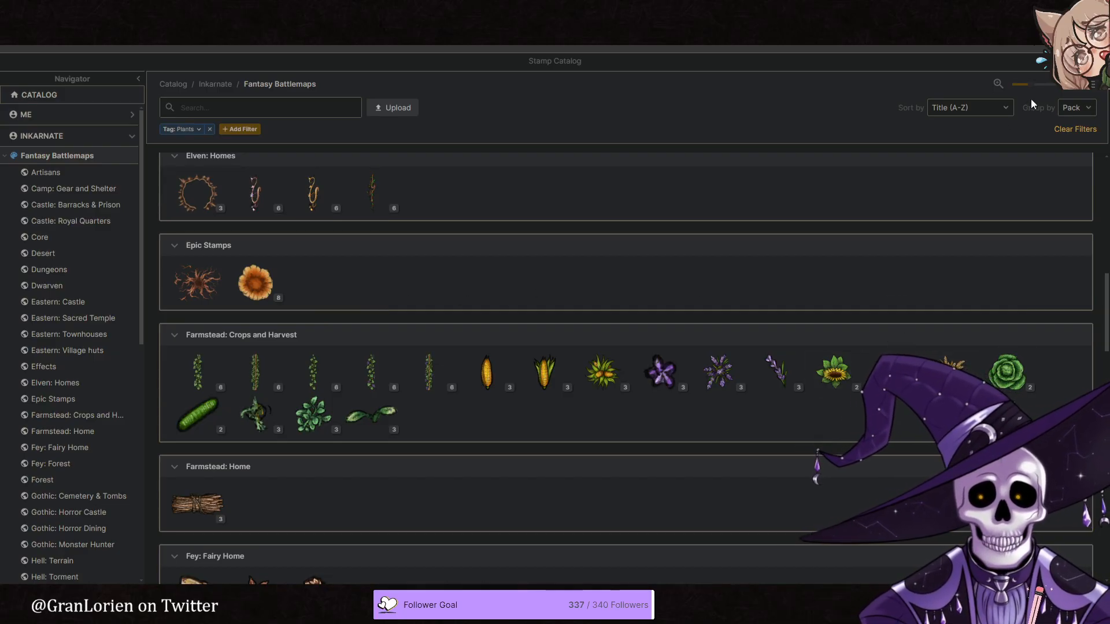
{"action": "key", "text": "Escape"}
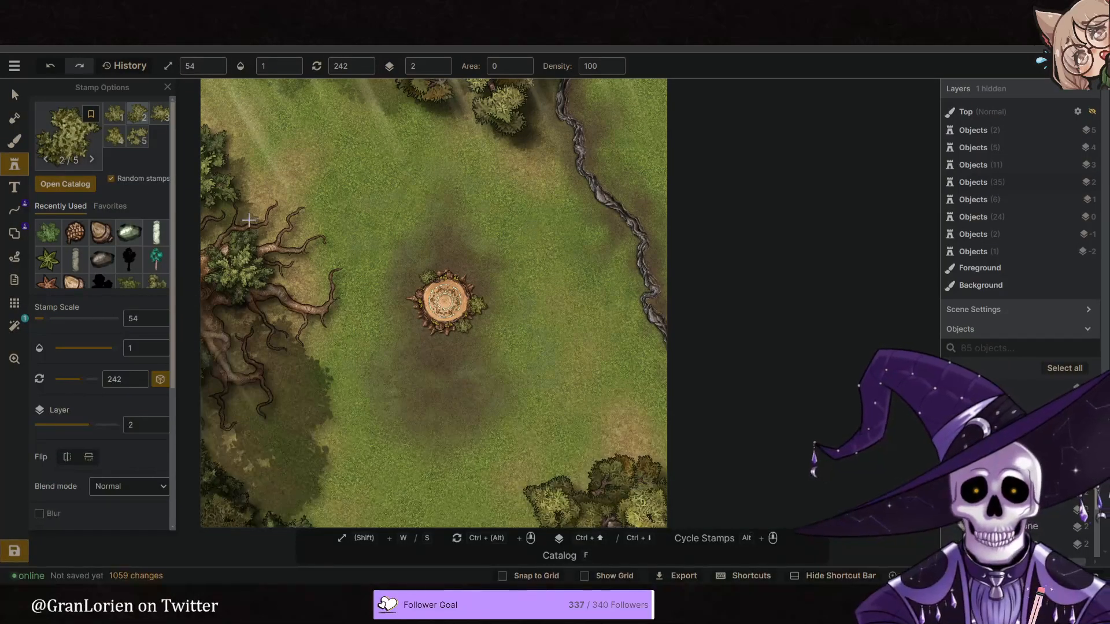
- Place five bushes at scale 54 on layer 2 among the large western tree's roots and along the nearby map edge
{"action": "scroll", "coordinate": [324, 359], "scroll_direction": "up", "scroll_amount": 4}
{"action": "middle_click_drag", "start_coordinate": [235, 350], "coordinate": [338, 325]}
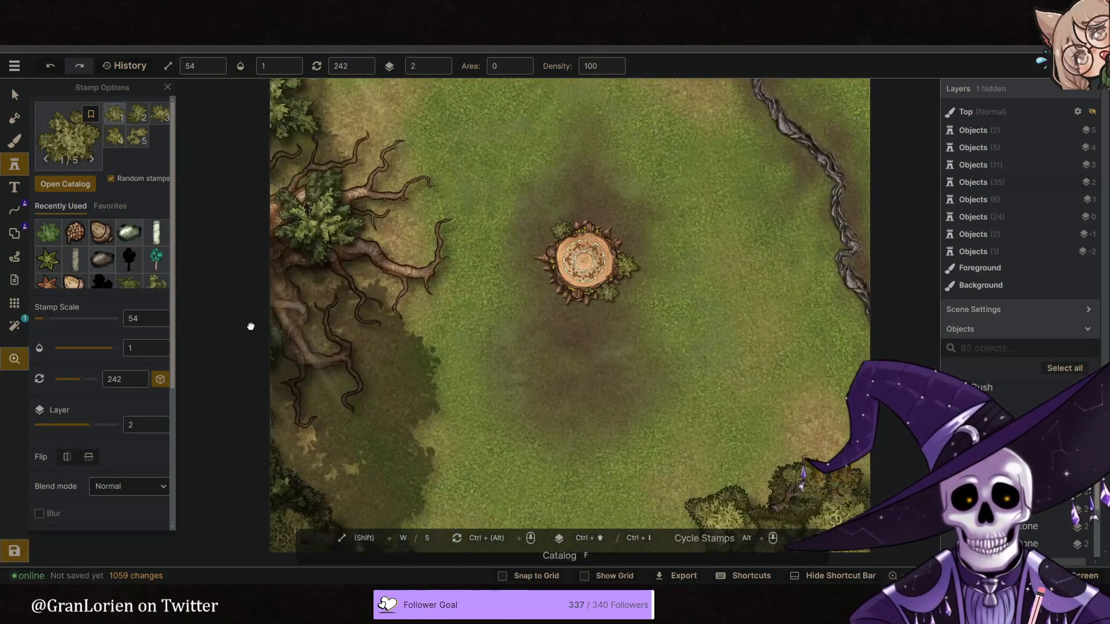
{"action": "middle_click_drag", "start_coordinate": [251, 327], "coordinate": [347, 342]}
{"action": "scroll", "coordinate": [333, 281], "scroll_direction": "up", "scroll_amount": 4}
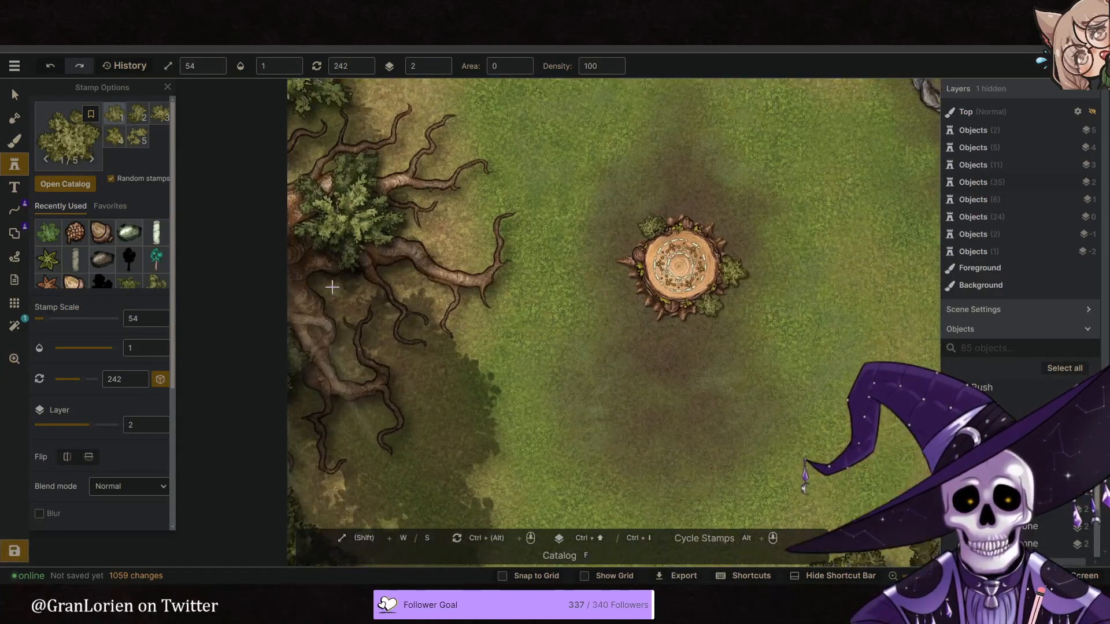
{"action": "left_click", "coordinate": [326, 279]}
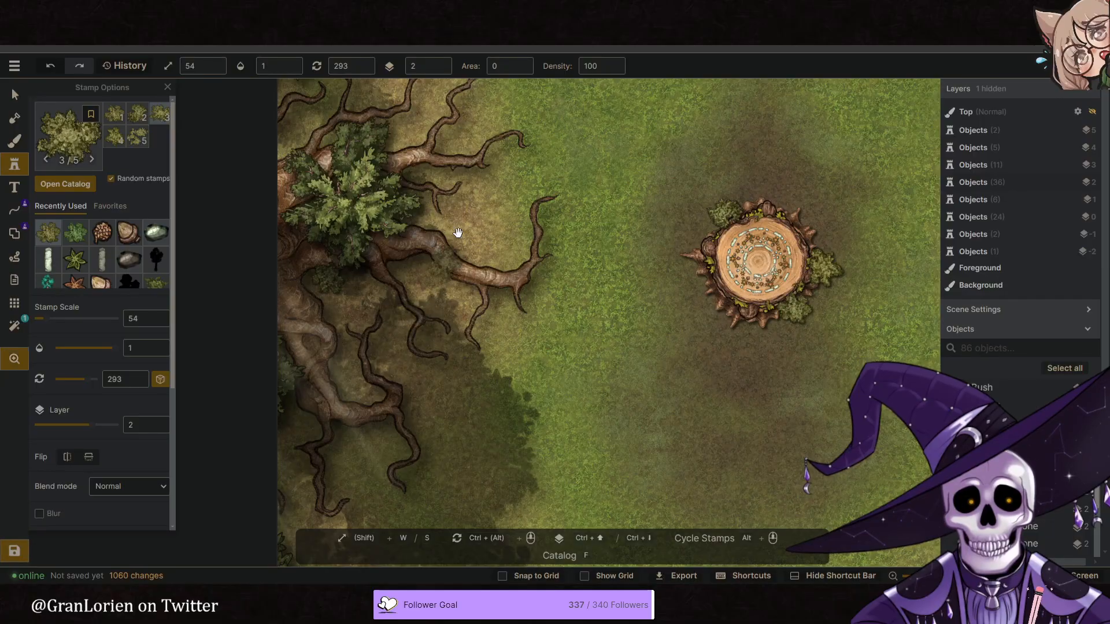
{"action": "middle_click_drag", "start_coordinate": [458, 235], "coordinate": [508, 357]}
{"action": "left_click", "coordinate": [322, 254]}
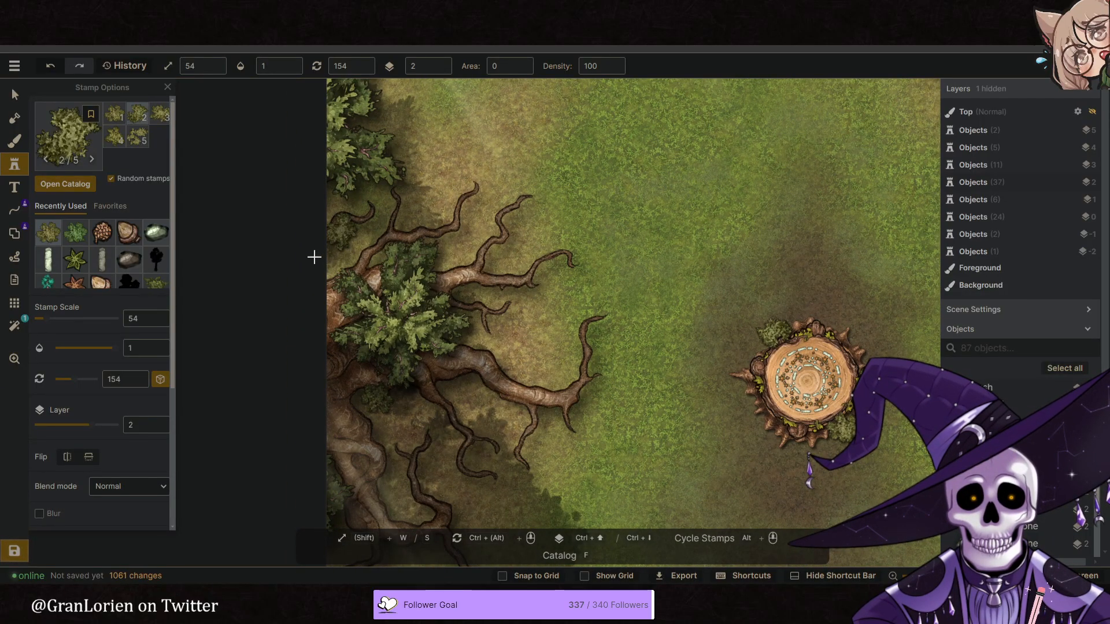
{"action": "left_click", "coordinate": [500, 286]}
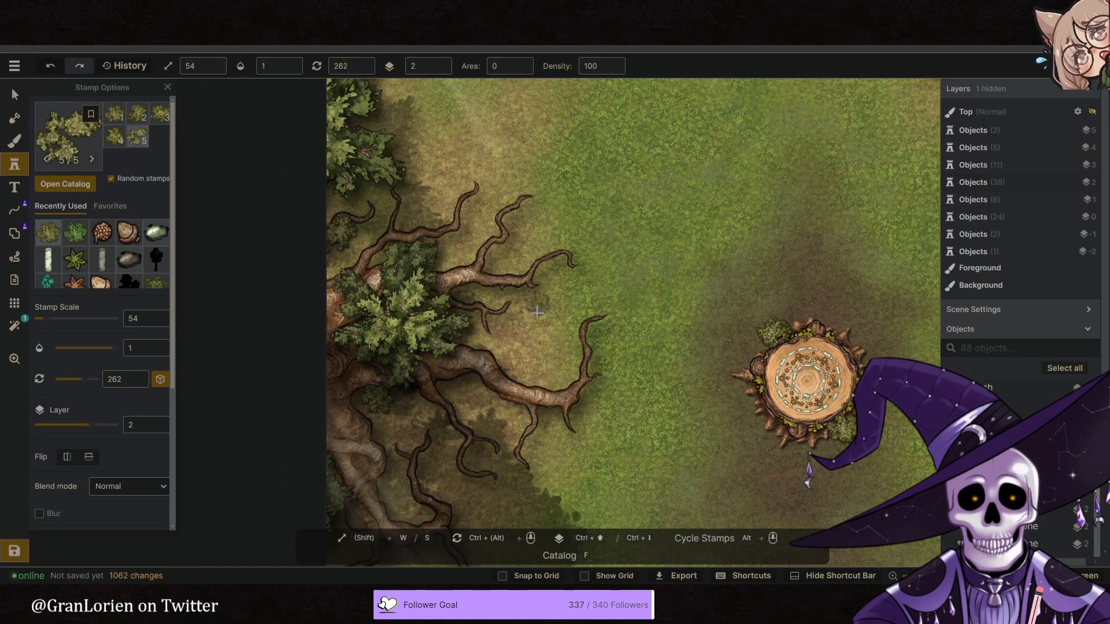
{"action": "left_click", "coordinate": [500, 286]}
{"action": "middle_click_drag", "start_coordinate": [546, 329], "coordinate": [550, 215]}
{"action": "scroll", "coordinate": [491, 378], "scroll_direction": "down", "scroll_amount": 2}
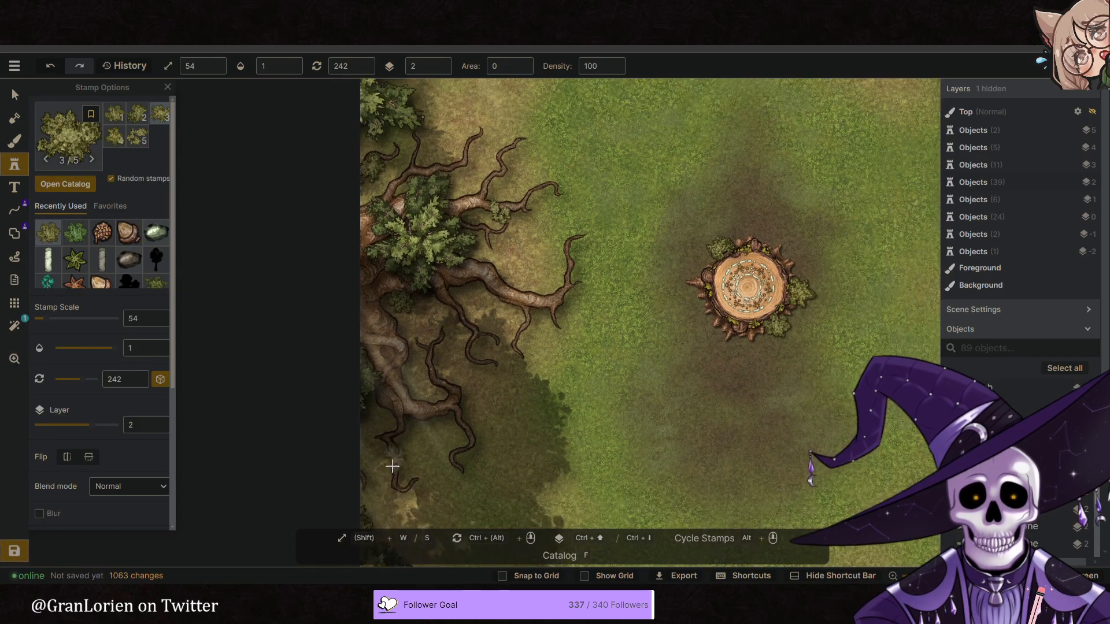
{"action": "left_click", "coordinate": [386, 418]}
- Place two bushes at scale 54 on layer 2 around the tree canopies at the map's north edge
{"action": "middle_click_drag", "start_coordinate": [513, 459], "coordinate": [440, 384]}
{"action": "scroll", "coordinate": [441, 384], "scroll_direction": "down", "scroll_amount": 2}
{"action": "scroll", "coordinate": [441, 384], "scroll_direction": "down", "scroll_amount": 1}
{"action": "middle_click_drag", "start_coordinate": [524, 378], "coordinate": [480, 488]}
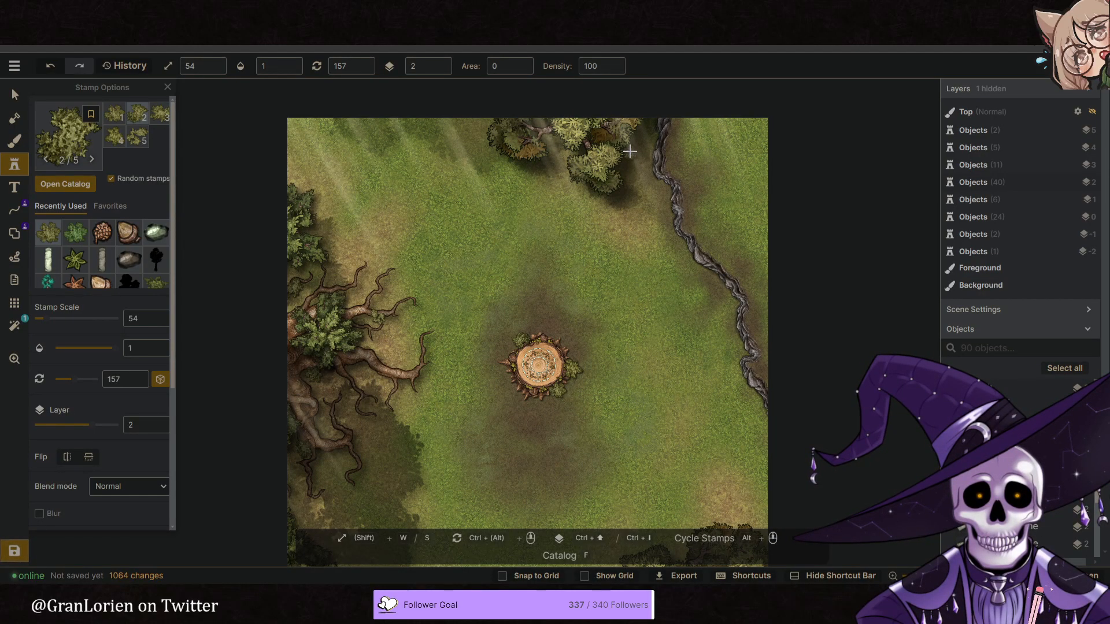
{"action": "left_click", "coordinate": [617, 166]}
{"action": "left_click", "coordinate": [587, 201]}
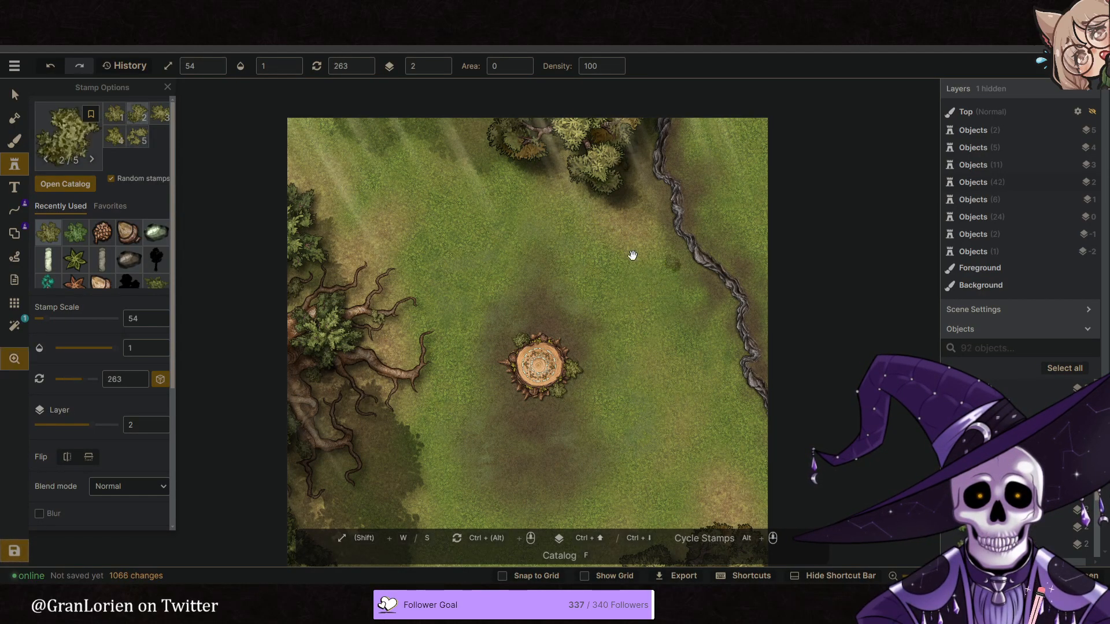
- Place a cluster of three bushes against the west side of the rocky ridge and another bush at the east map edge
{"action": "middle_click_drag", "start_coordinate": [641, 265], "coordinate": [586, 199]}
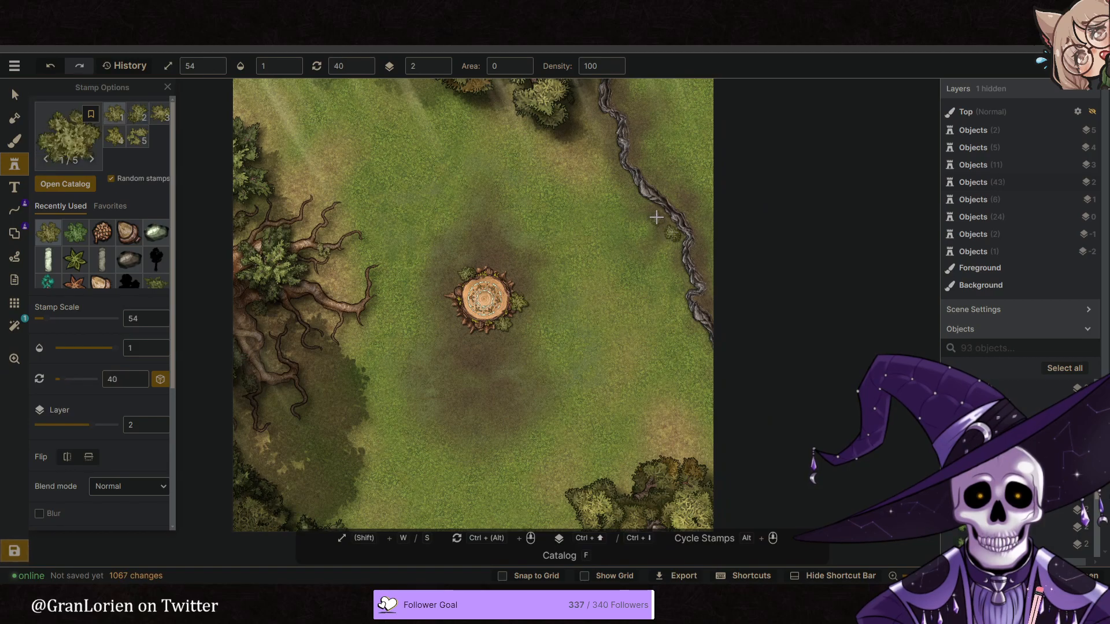
{"action": "left_click", "coordinate": [657, 221]}
{"action": "left_click", "coordinate": [655, 238]}
{"action": "middle_click_drag", "start_coordinate": [592, 305], "coordinate": [556, 319]}
{"action": "scroll", "coordinate": [572, 315], "scroll_direction": "down", "scroll_amount": 2}
{"action": "left_click", "coordinate": [646, 330]}
- Raise the bush stamp's scale to 76 and place three bushes along the map's northeastern edge
{"action": "middle_click_drag", "start_coordinate": [618, 255], "coordinate": [606, 329]}
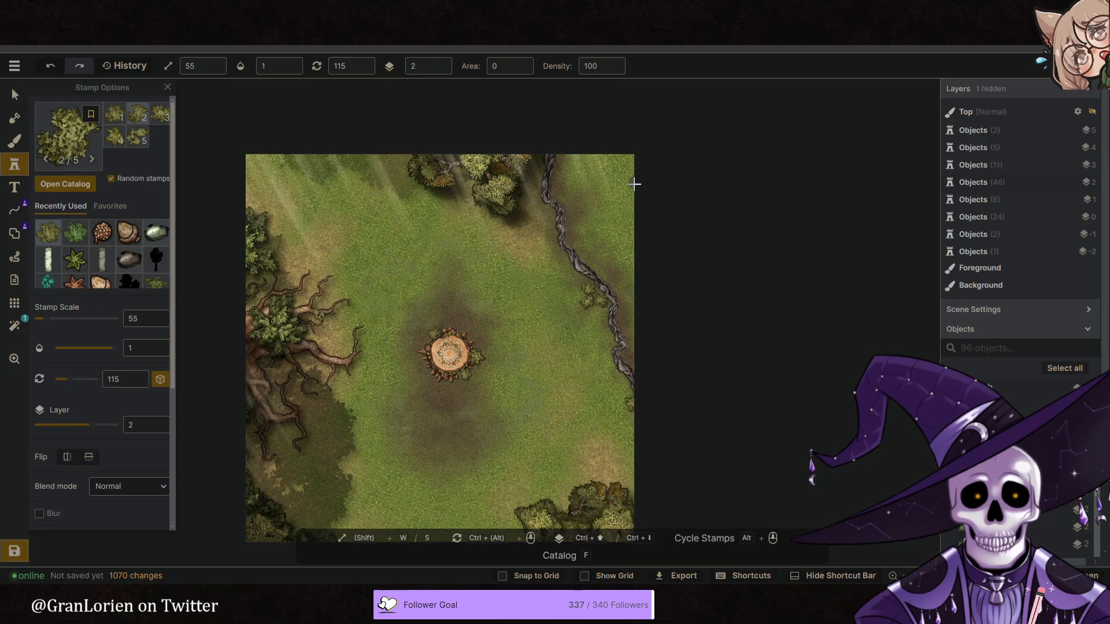
{"action": "left_click", "coordinate": [631, 192]}
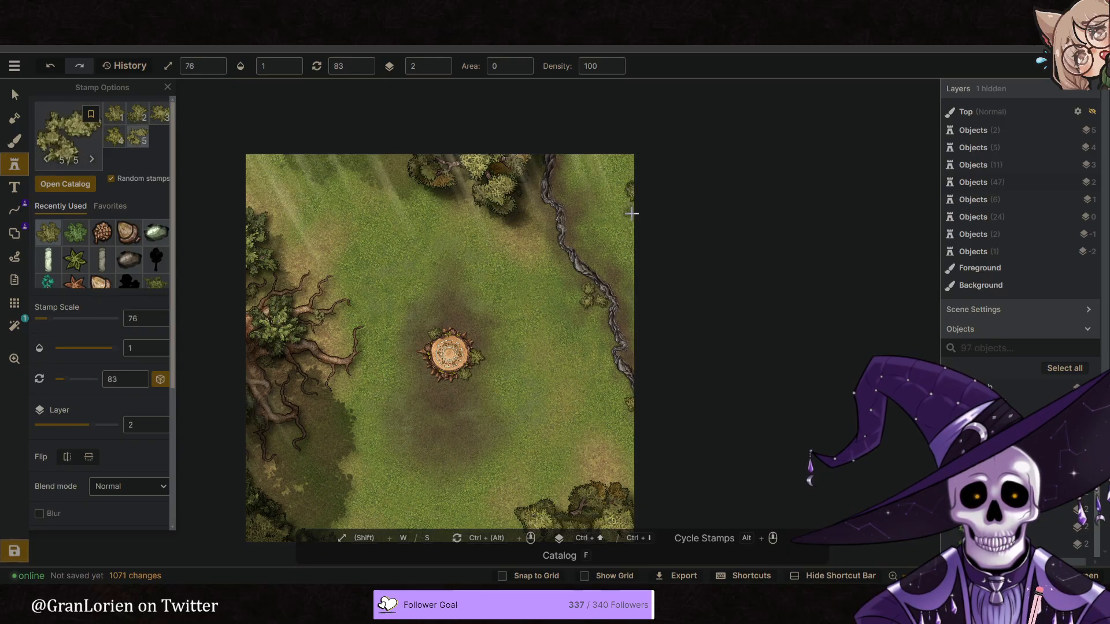
{"action": "left_click", "coordinate": [635, 208]}
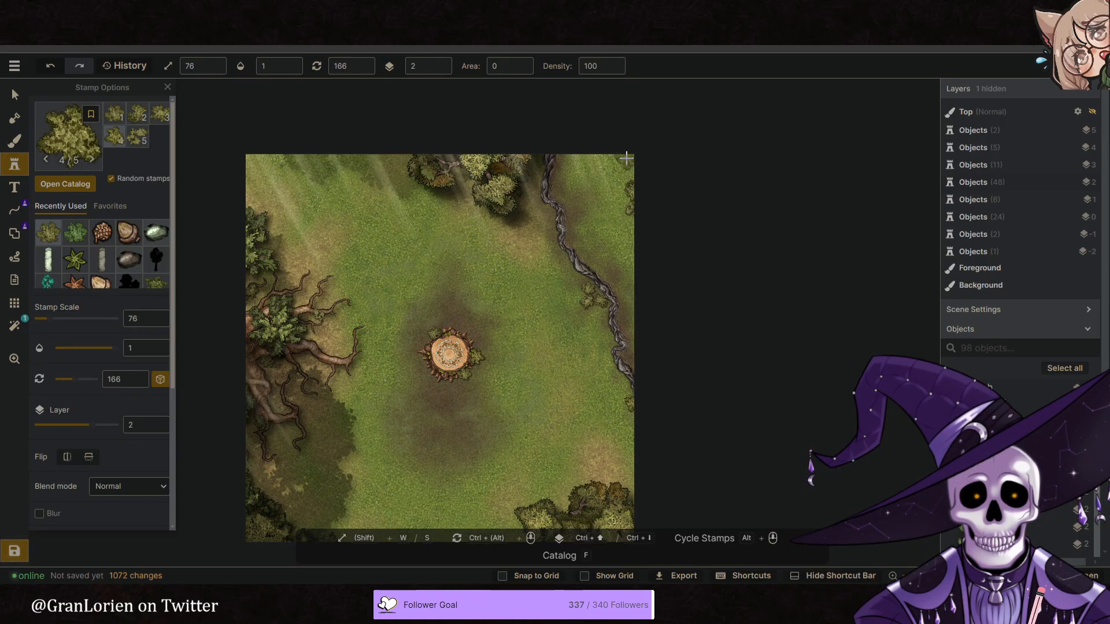
{"action": "left_click", "coordinate": [637, 173]}
{"action": "left_click_drag", "start_coordinate": [459, 278], "coordinate": [484, 237]}
{"action": "scroll", "coordinate": [500, 251], "scroll_direction": "down", "scroll_amount": 3}
{"action": "left_click_drag", "start_coordinate": [565, 329], "coordinate": [548, 307]}
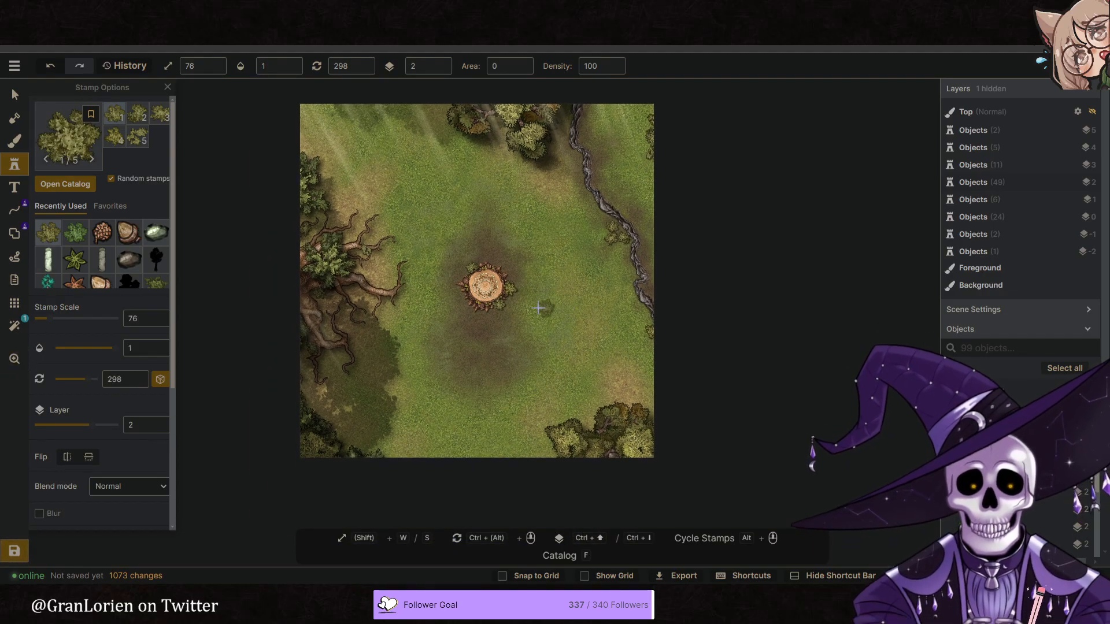
- Choose the broad-leaved green plant stamp from the Desert pack in the catalog
{"action": "scroll", "coordinate": [502, 303], "scroll_direction": "up", "scroll_amount": 1}
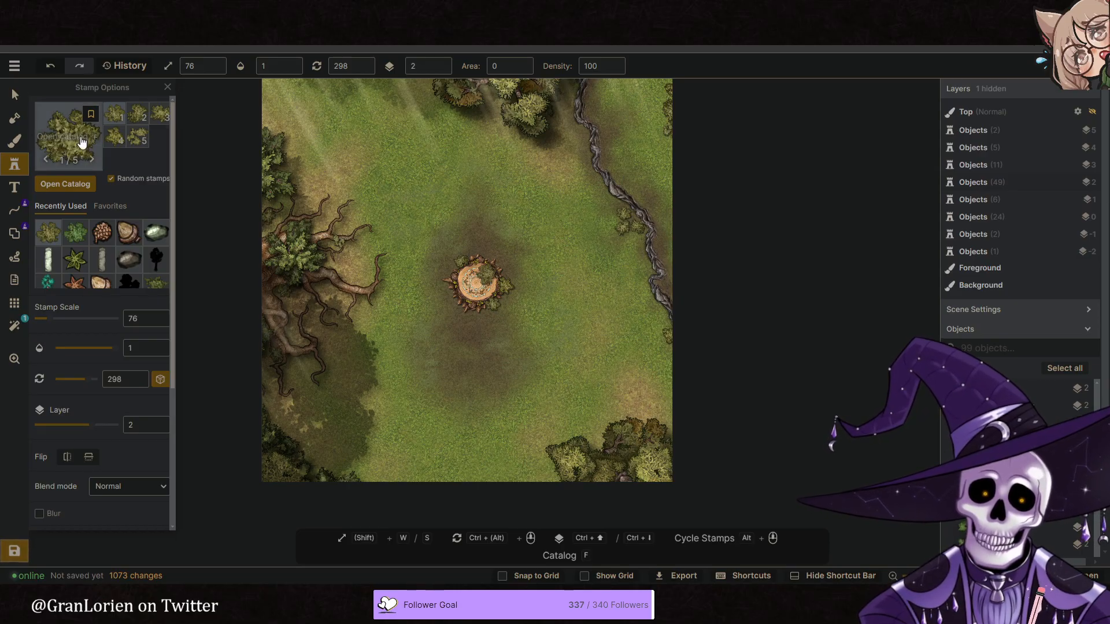
{"action": "left_click", "coordinate": [57, 144]}
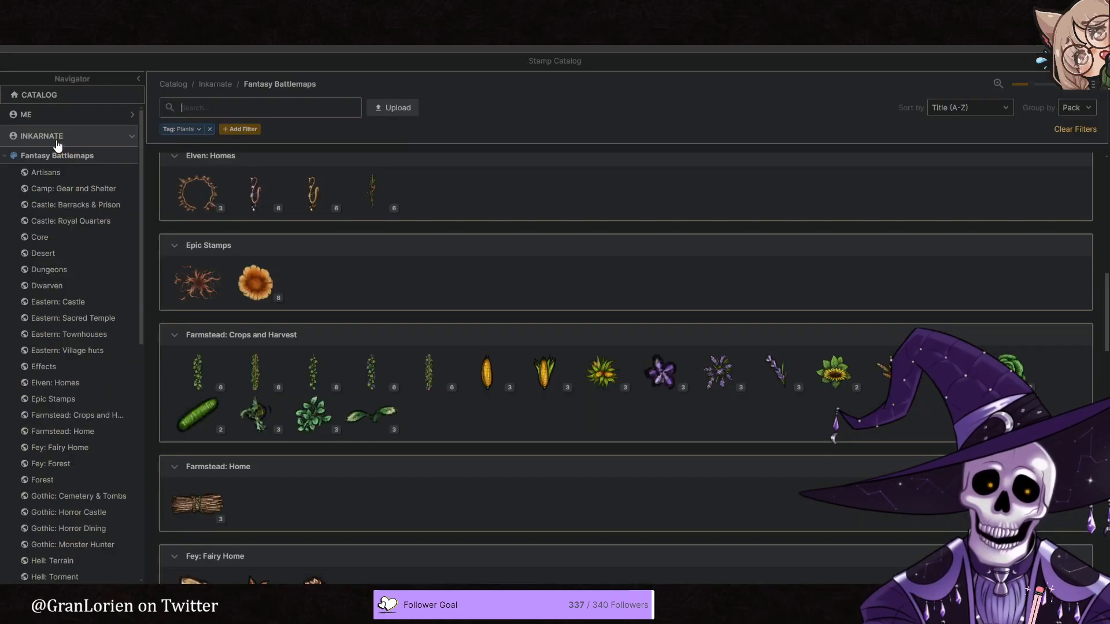
{"action": "scroll", "coordinate": [598, 331], "scroll_direction": "up", "scroll_amount": 5}
{"action": "scroll", "coordinate": [597, 329], "scroll_direction": "up", "scroll_amount": 3}
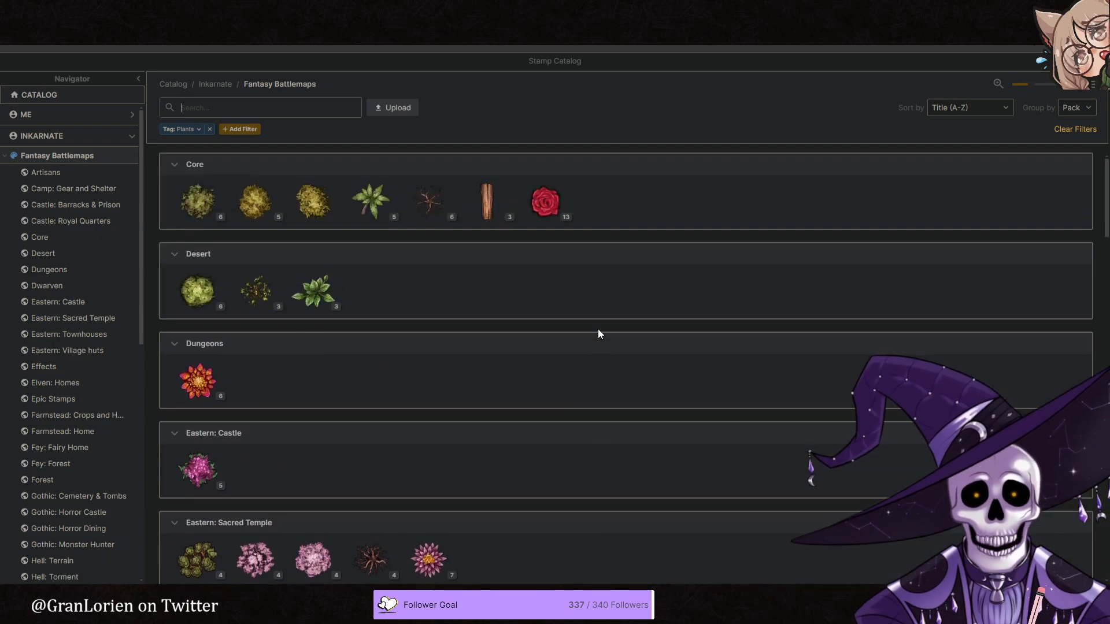
{"action": "left_click", "coordinate": [315, 292]}
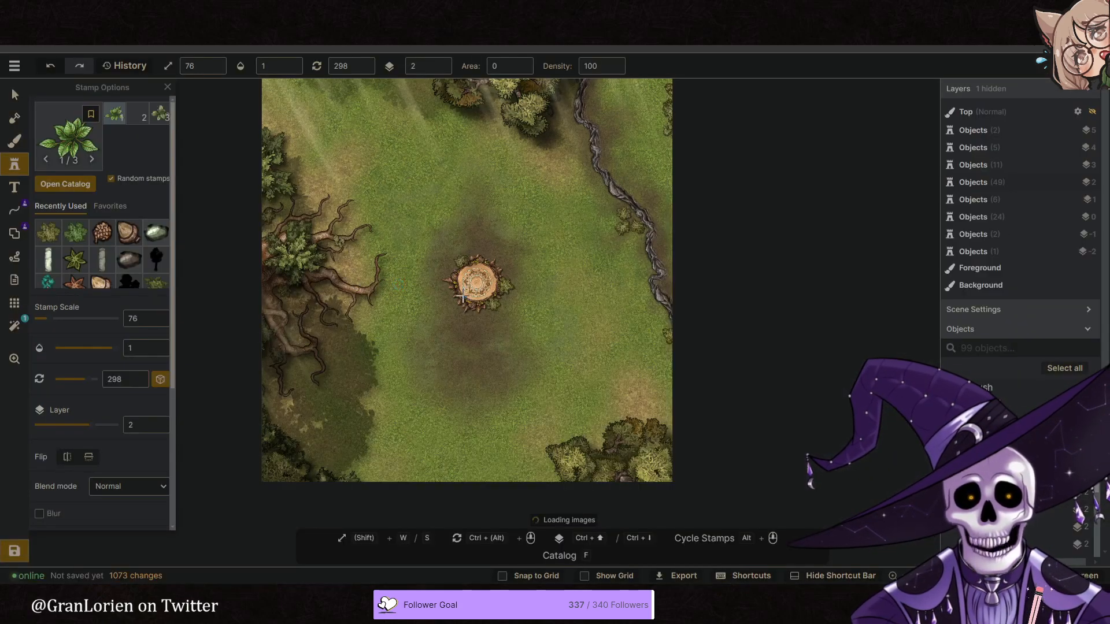
- Place one leafy plant at scale 64 on layer 2 in the middle of the bush cluster beside the rocky ridge
{"action": "key", "text": "s"}
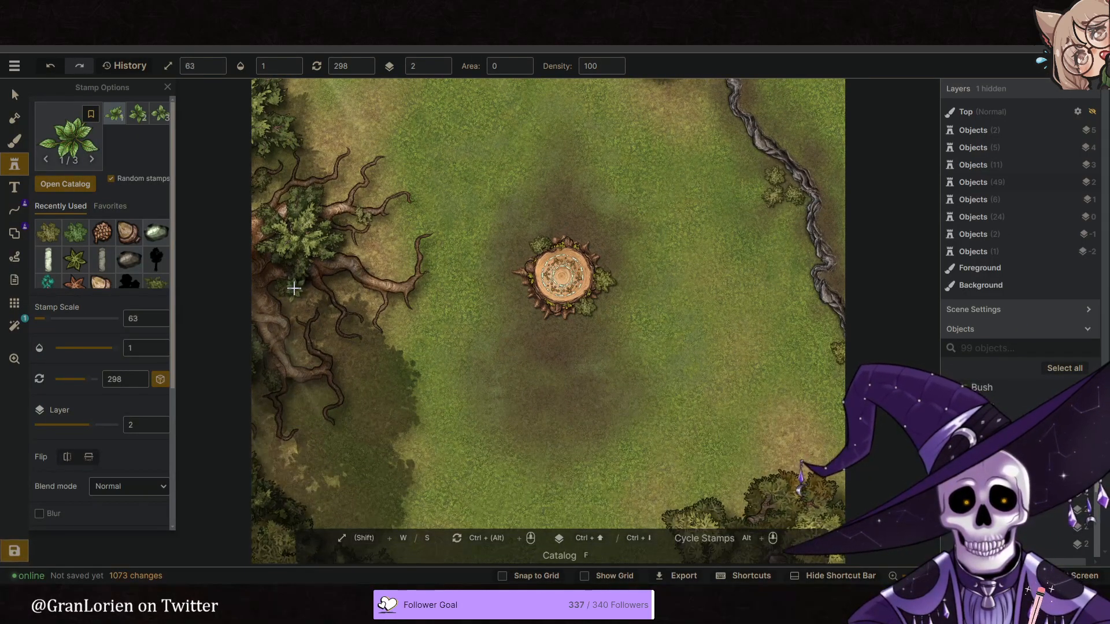
{"action": "middle_click_drag", "start_coordinate": [711, 264], "coordinate": [652, 302]}
{"action": "scroll", "coordinate": [717, 229], "scroll_direction": "up", "scroll_amount": 3}
{"action": "key", "text": "w"}
{"action": "key", "text": "w"}
{"action": "key", "text": "w"}
{"action": "key", "text": "w"}
{"action": "key", "text": "w"}
{"action": "key", "text": "w"}
{"action": "key", "text": "w"}
{"action": "key", "text": "w"}
{"action": "key", "text": "w"}
{"action": "key", "text": "w"}
{"action": "key", "text": "w"}
{"action": "key", "text": "w"}
{"action": "key", "text": "w"}
{"action": "key", "text": "w"}
{"action": "key", "text": "w"}
{"action": "key", "text": "w"}
{"action": "left_click", "coordinate": [724, 225]}
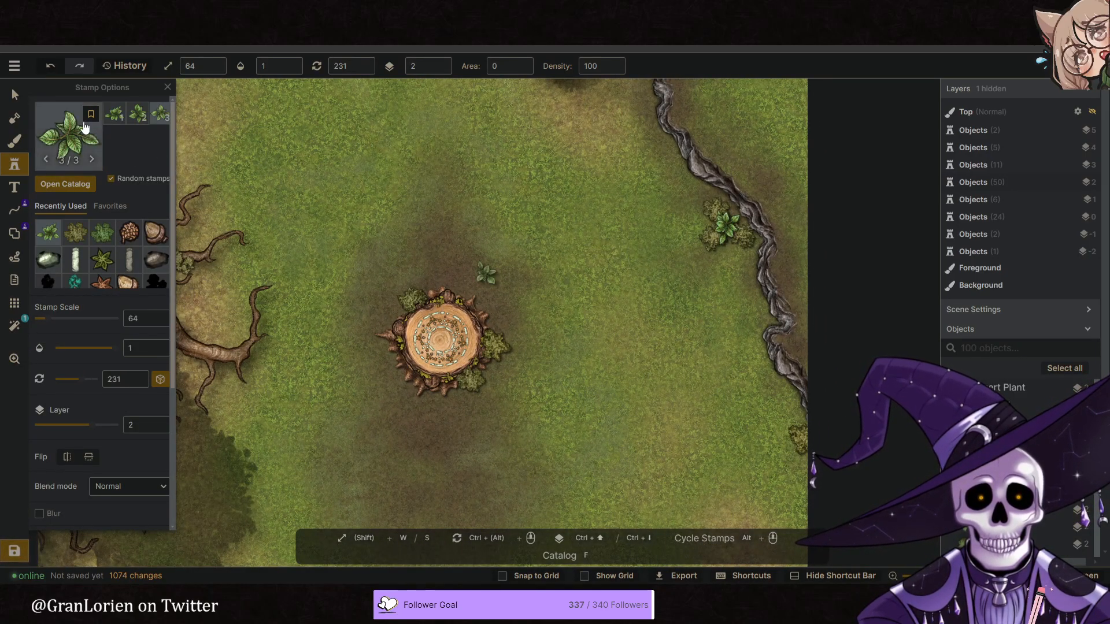
- Set the ridge-side plant's hue to -15, saturation to 72, brightness to 81, scale to 73 and rotation to 214, and nudge it into place
{"action": "left_click", "coordinate": [15, 95]}
{"action": "left_click_drag", "start_coordinate": [79, 423], "coordinate": [78, 423]}
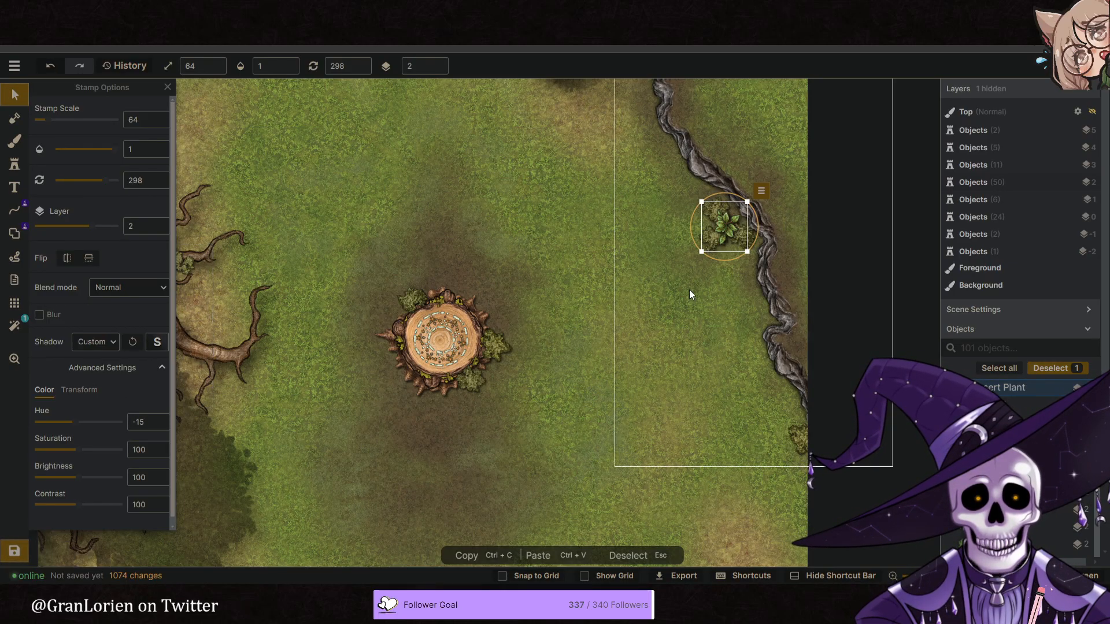
{"action": "left_click_drag", "start_coordinate": [740, 263], "coordinate": [753, 244]}
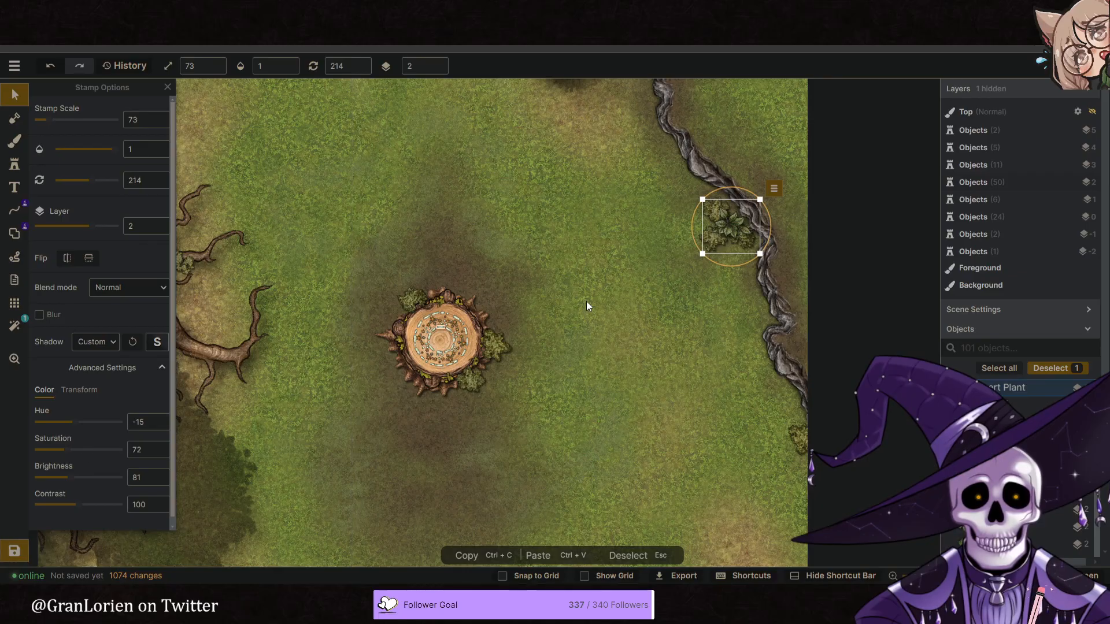
{"action": "left_click_drag", "start_coordinate": [736, 237], "coordinate": [737, 238]}
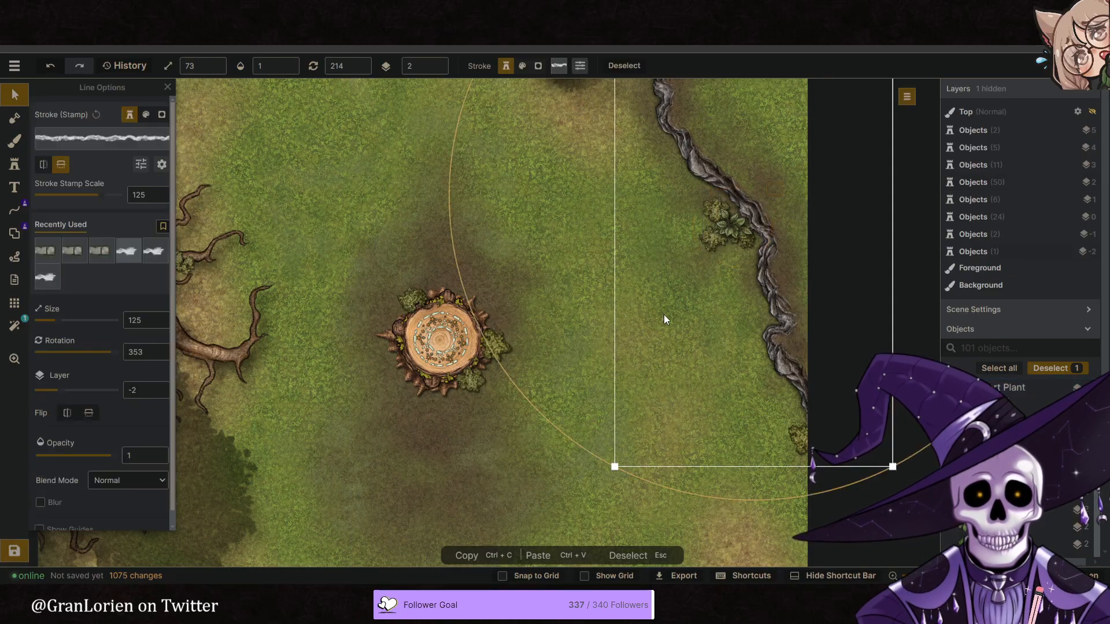
{"action": "left_click", "coordinate": [663, 314]}
{"action": "scroll", "coordinate": [663, 314], "scroll_direction": "down", "scroll_amount": 4}
{"action": "left_click", "coordinate": [592, 348]}
- Choose the dark green spiky grass stamp from the Fey: Forest pack in the catalog
{"action": "scroll", "coordinate": [593, 346], "scroll_direction": "down", "scroll_amount": 1}
{"action": "middle_click_drag", "start_coordinate": [607, 333], "coordinate": [578, 326]}
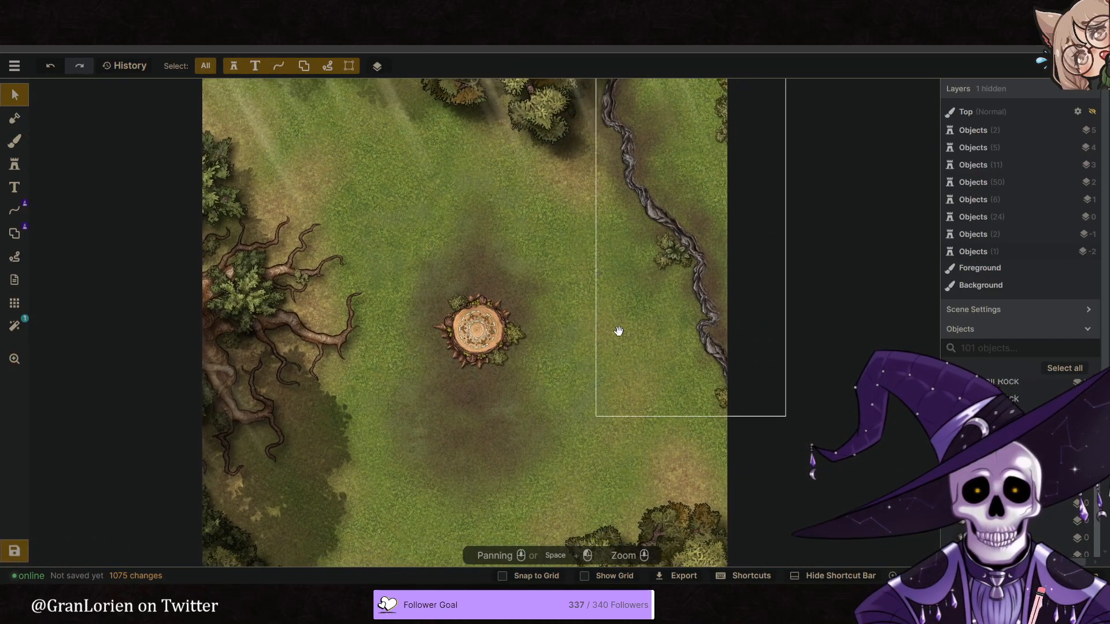
{"action": "scroll", "coordinate": [618, 331], "scroll_direction": "down", "scroll_amount": 1}
{"action": "left_click", "coordinate": [14, 167]}
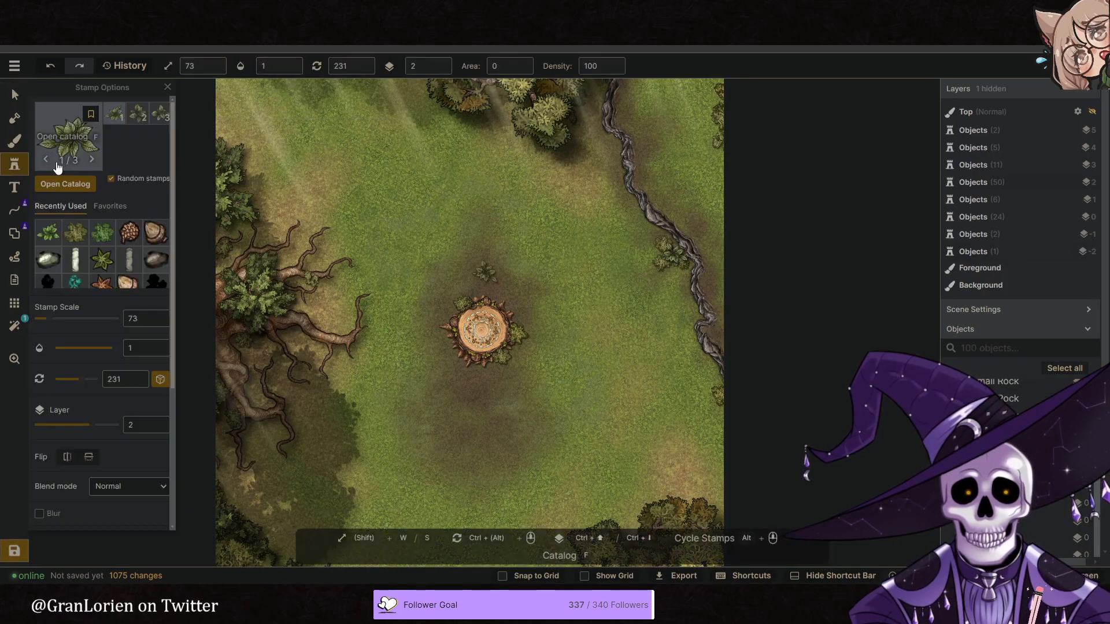
{"action": "key", "text": "f"}
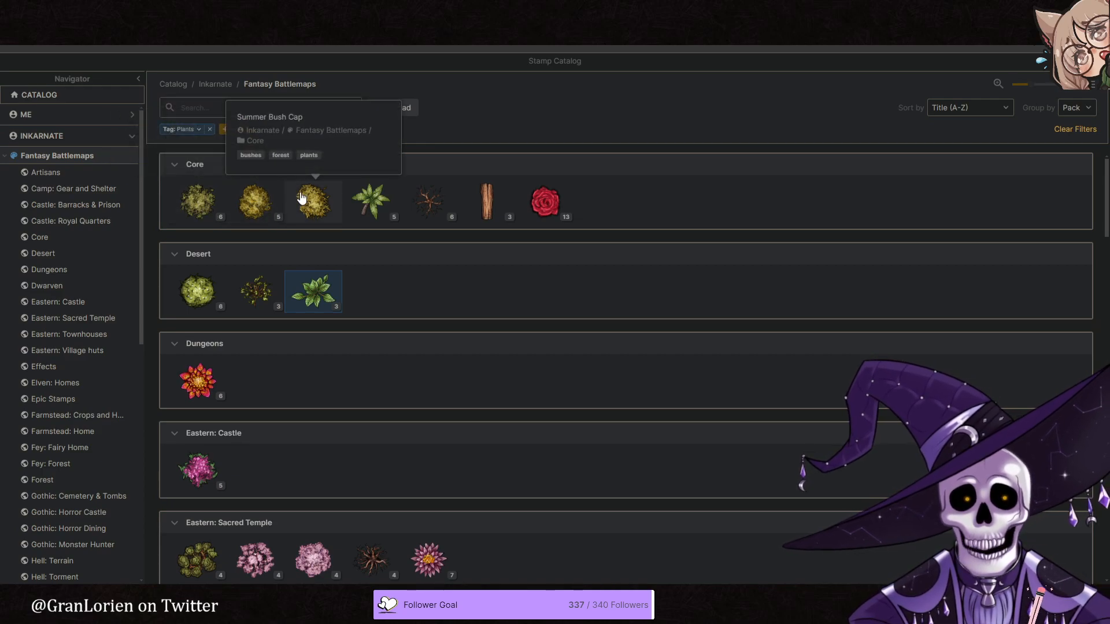
{"action": "scroll", "coordinate": [425, 301], "scroll_direction": "down", "scroll_amount": 7}
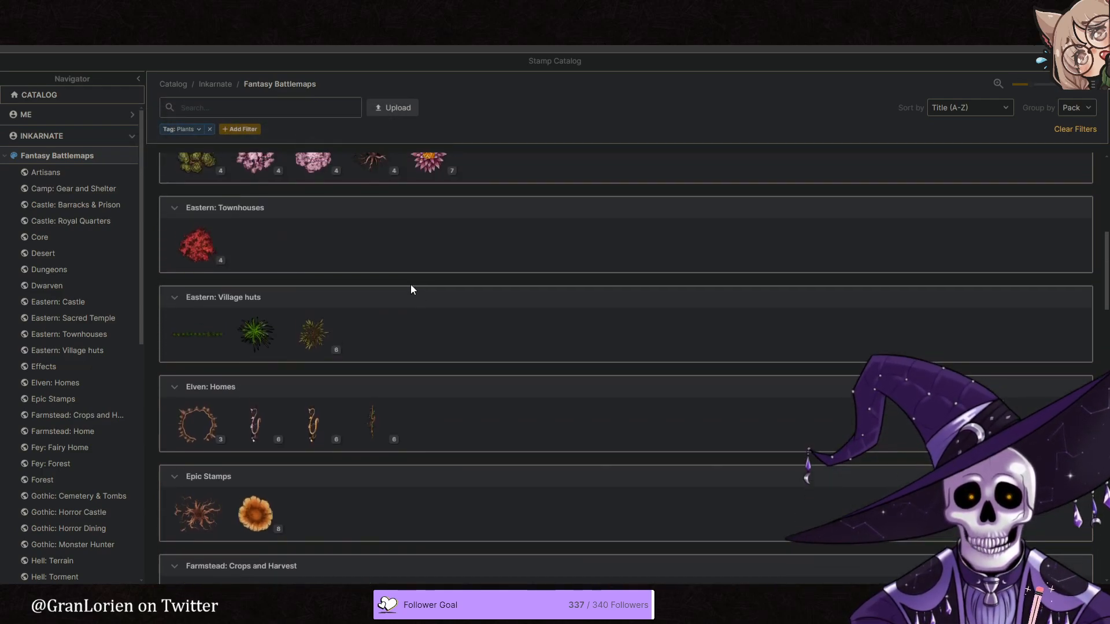
{"action": "scroll", "coordinate": [365, 290], "scroll_direction": "down", "scroll_amount": 3}
{"action": "scroll", "coordinate": [396, 292], "scroll_direction": "down", "scroll_amount": 2}
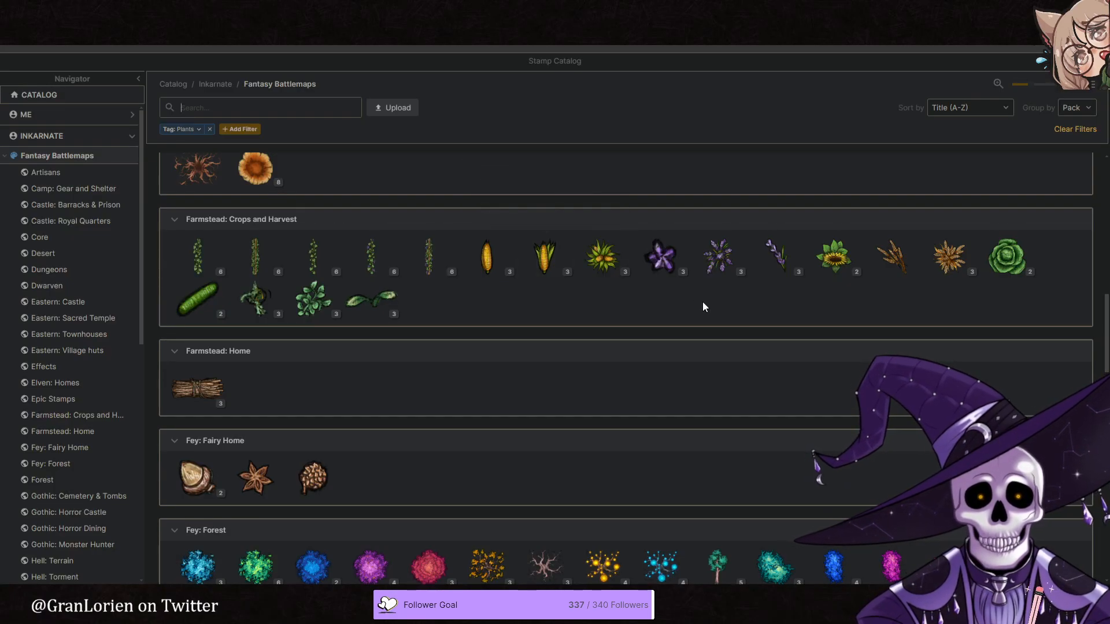
{"action": "scroll", "coordinate": [716, 303], "scroll_direction": "down", "scroll_amount": 1}
{"action": "scroll", "coordinate": [716, 303], "scroll_direction": "down", "scroll_amount": 5}
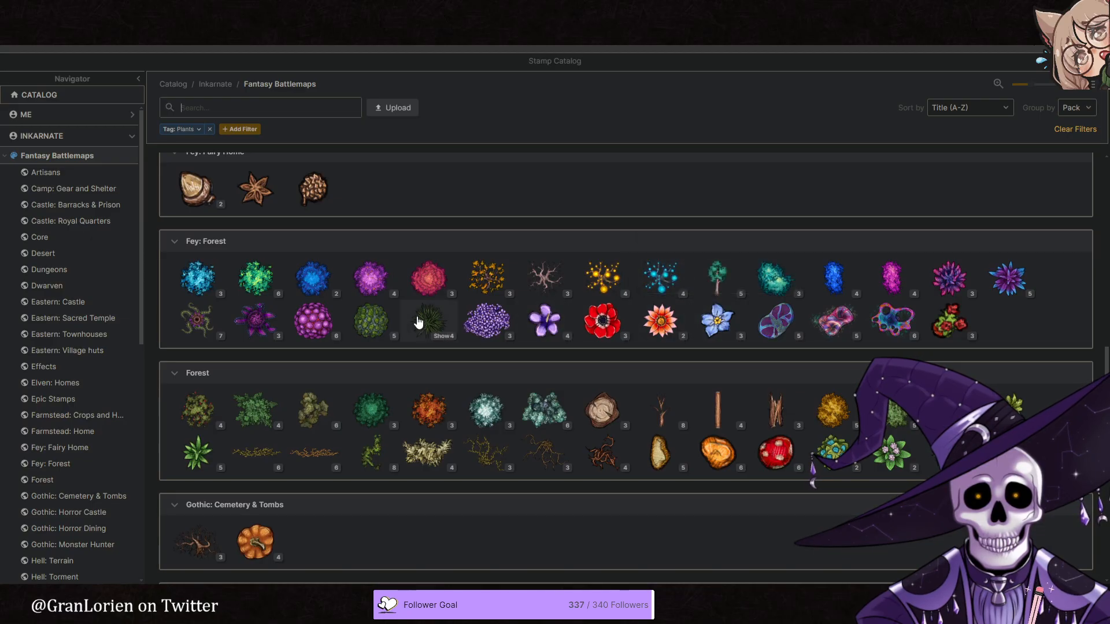
{"action": "left_click", "coordinate": [419, 323]}
- Place one spiky grass among the western tree's roots, reduce its scale to 62 and move it against the trunk beside the foliage
{"action": "scroll", "coordinate": [367, 297], "scroll_direction": "up", "scroll_amount": 5}
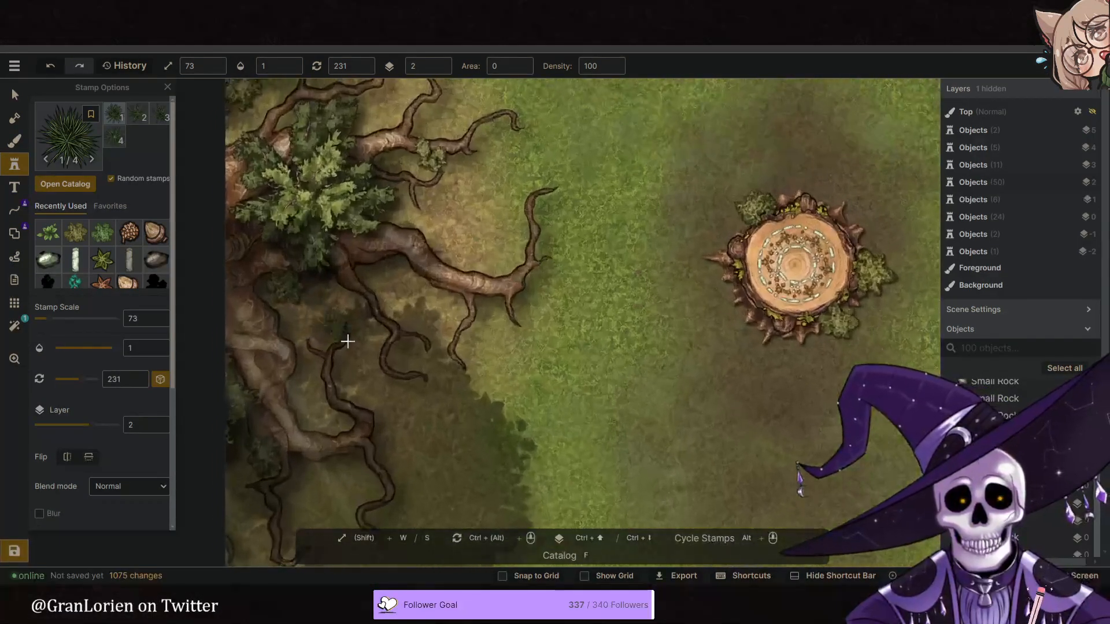
{"action": "left_click", "coordinate": [403, 342]}
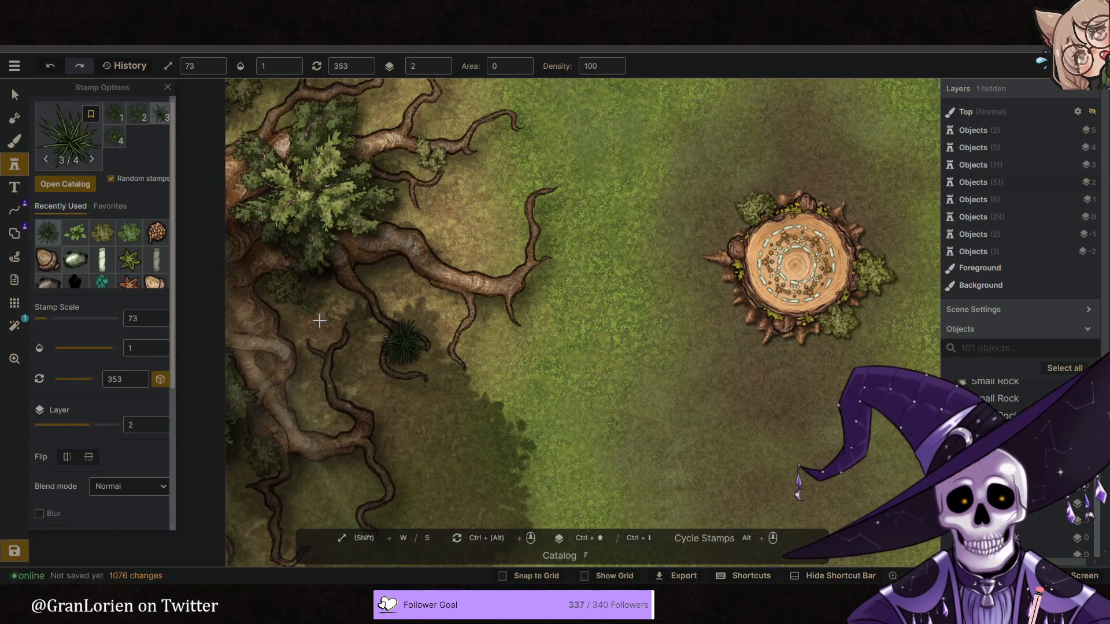
{"action": "key", "text": "v"}
{"action": "left_click", "coordinate": [358, 334]}
{"action": "left_click_drag", "start_coordinate": [361, 329], "coordinate": [243, 222]}
{"action": "left_click_drag", "start_coordinate": [277, 289], "coordinate": [279, 286]}
{"action": "scroll", "coordinate": [280, 287], "scroll_direction": "down", "scroll_amount": 3}
{"action": "middle_click_drag", "start_coordinate": [320, 379], "coordinate": [350, 334]}
- Place five spiky grass stamps at scale 62 on layer 2 along the map's western edge, below and beside the rooted tree
{"action": "left_click", "coordinate": [15, 164]}
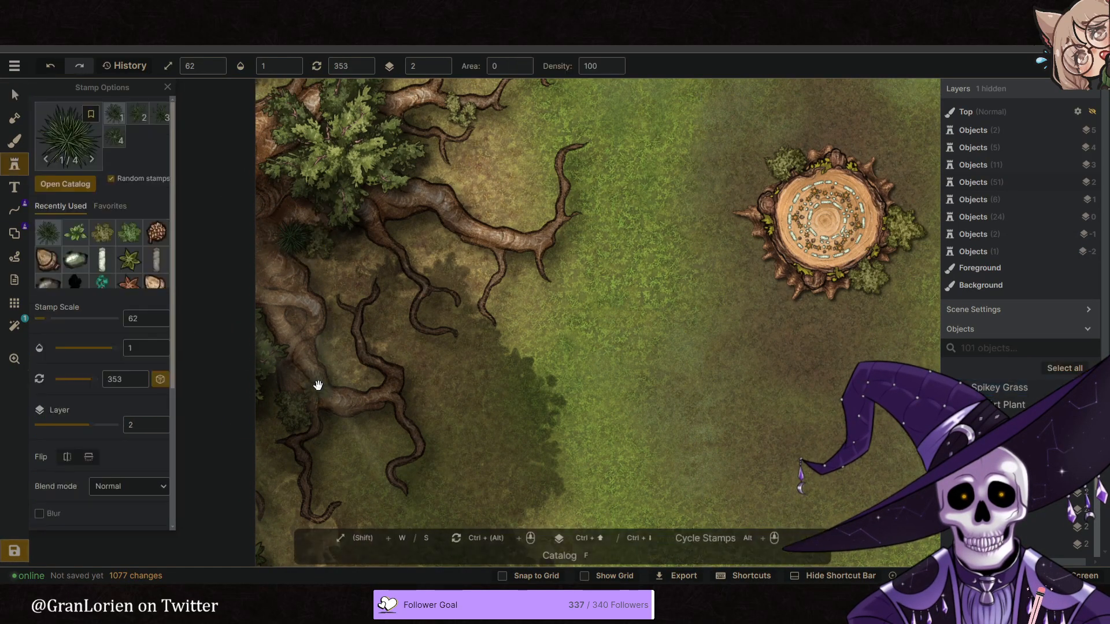
{"action": "middle_click_drag", "start_coordinate": [273, 437], "coordinate": [301, 371]}
{"action": "left_click", "coordinate": [307, 414]}
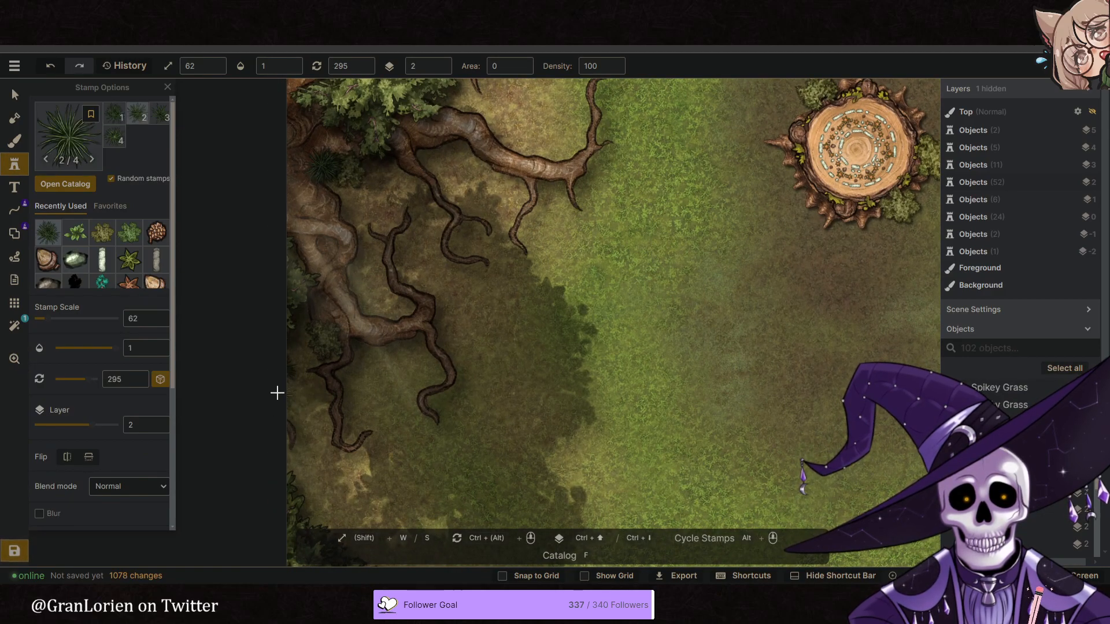
{"action": "left_click", "coordinate": [285, 403]}
{"action": "left_click", "coordinate": [285, 333]}
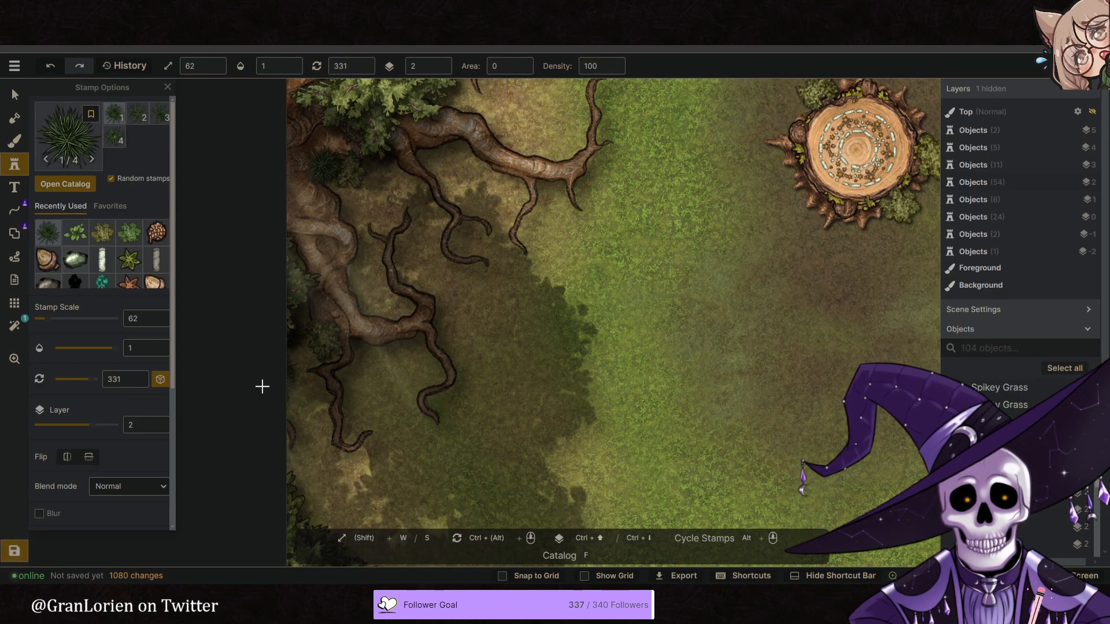
{"action": "left_click", "coordinate": [292, 376]}
{"action": "scroll", "coordinate": [405, 396], "scroll_direction": "down", "scroll_amount": 5}
{"action": "left_click_drag", "start_coordinate": [481, 270], "coordinate": [493, 411]}
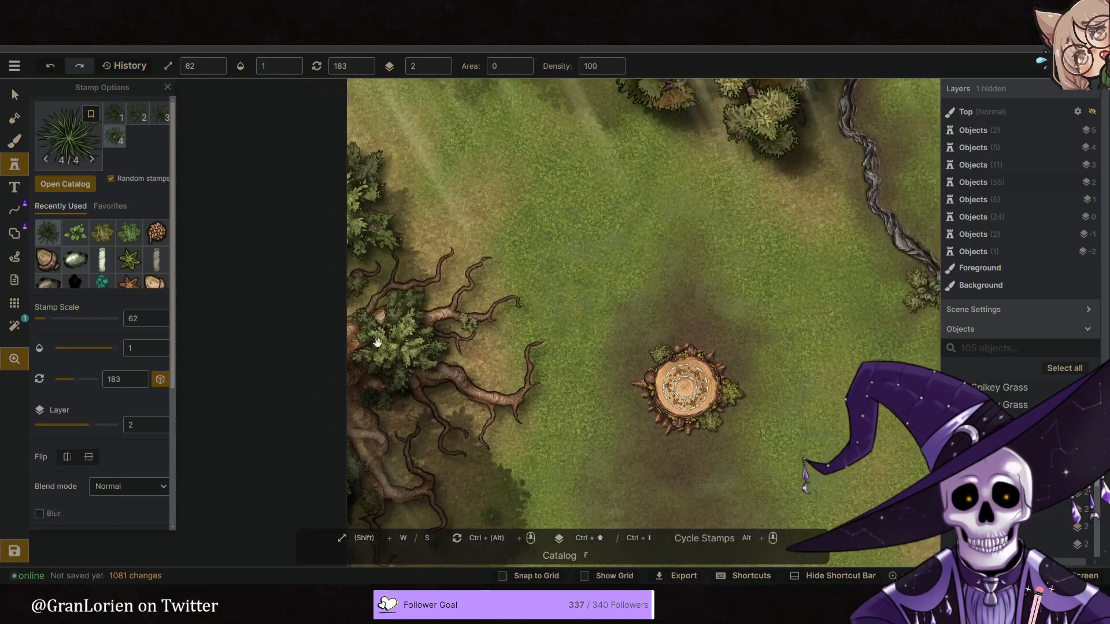
{"action": "left_click", "coordinate": [341, 306]}
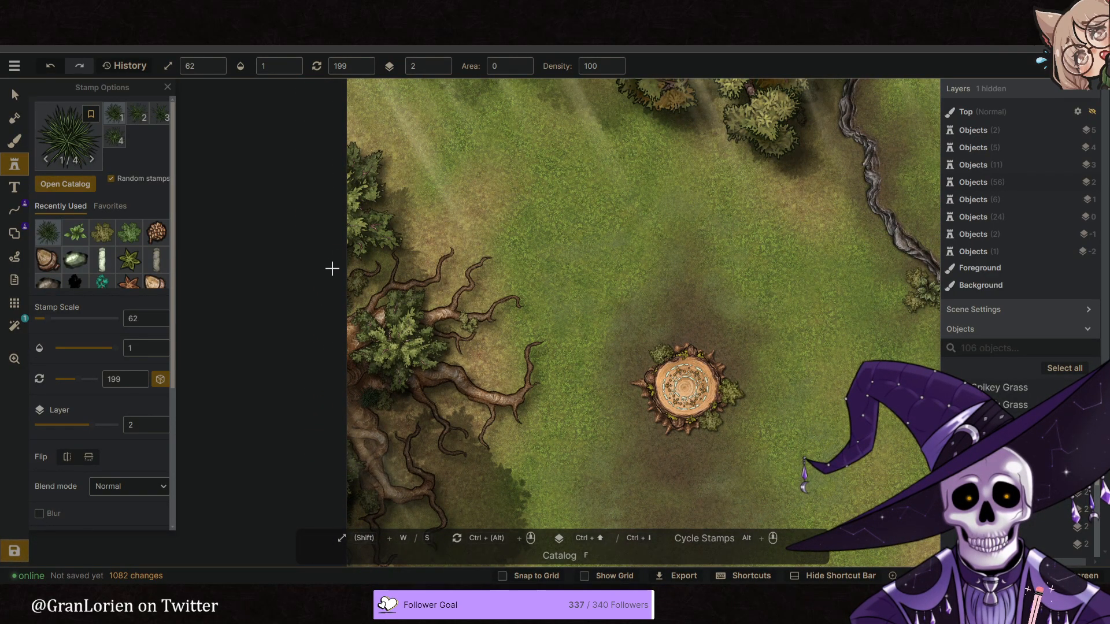
- Place spiky grass stamps at scale 62 along the map's northern edge, around the tree cluster and towards the northeastern corner
{"action": "left_click_drag", "start_coordinate": [512, 266], "coordinate": [442, 434]}
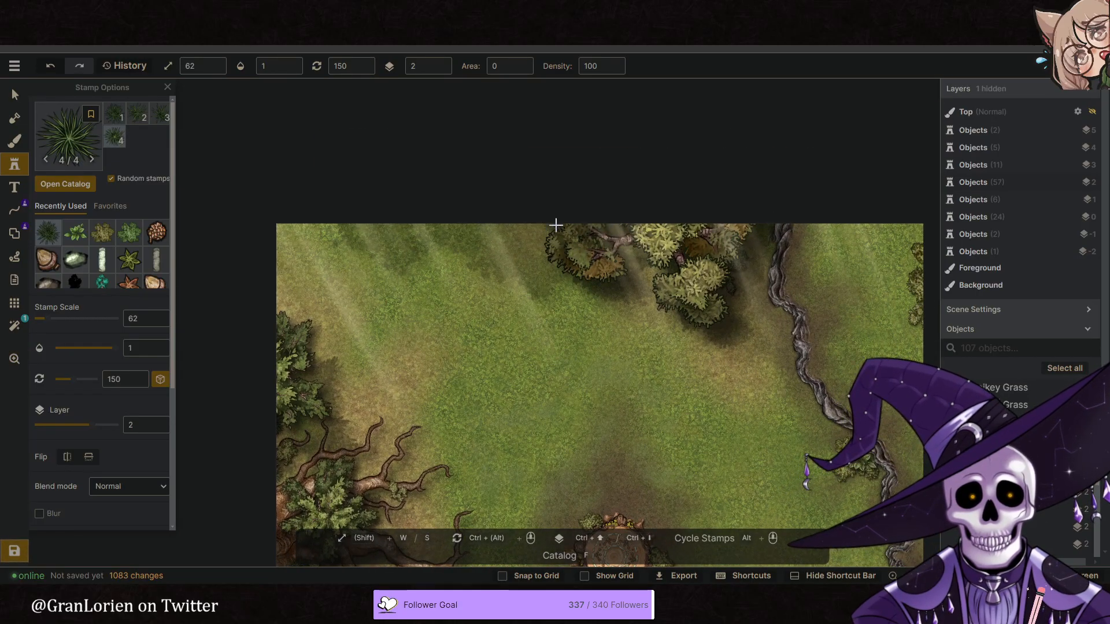
{"action": "left_click", "coordinate": [518, 236]}
{"action": "left_click", "coordinate": [605, 229]}
{"action": "left_click", "coordinate": [636, 249]}
{"action": "left_click_drag", "start_coordinate": [727, 311], "coordinate": [489, 296]}
{"action": "scroll", "coordinate": [605, 302], "scroll_direction": "down", "scroll_amount": 1}
{"action": "left_click", "coordinate": [625, 238]}
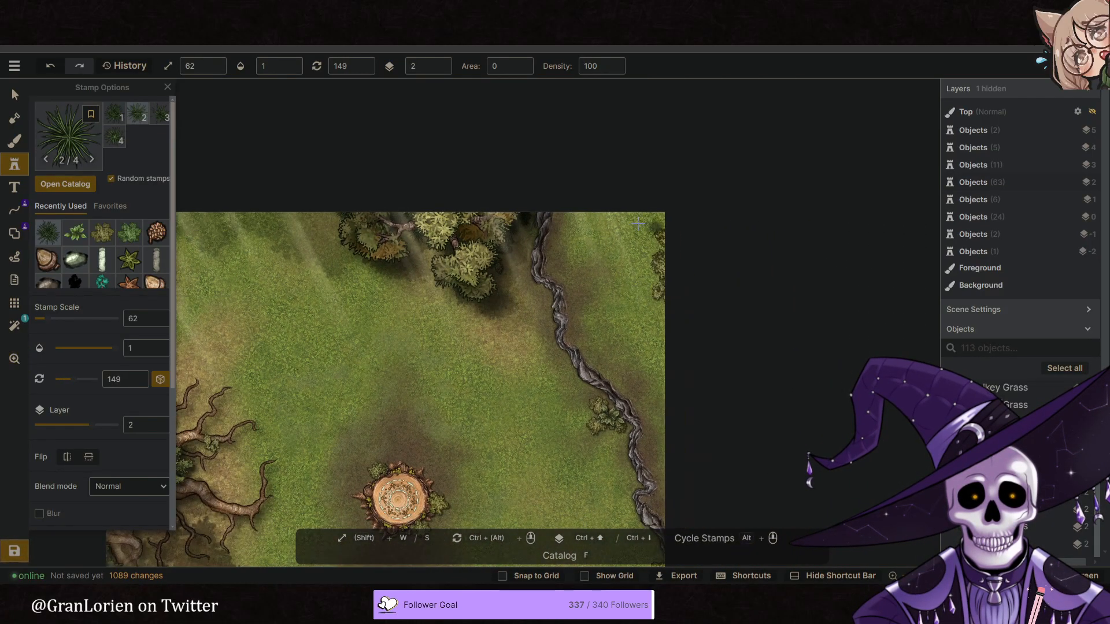
- Place one spiky grass at scale 100 over the map's northeastern corner and set its layer to -5
{"action": "key", "text": "w"}
{"action": "key", "text": "w"}
{"action": "left_click", "coordinate": [668, 232]}
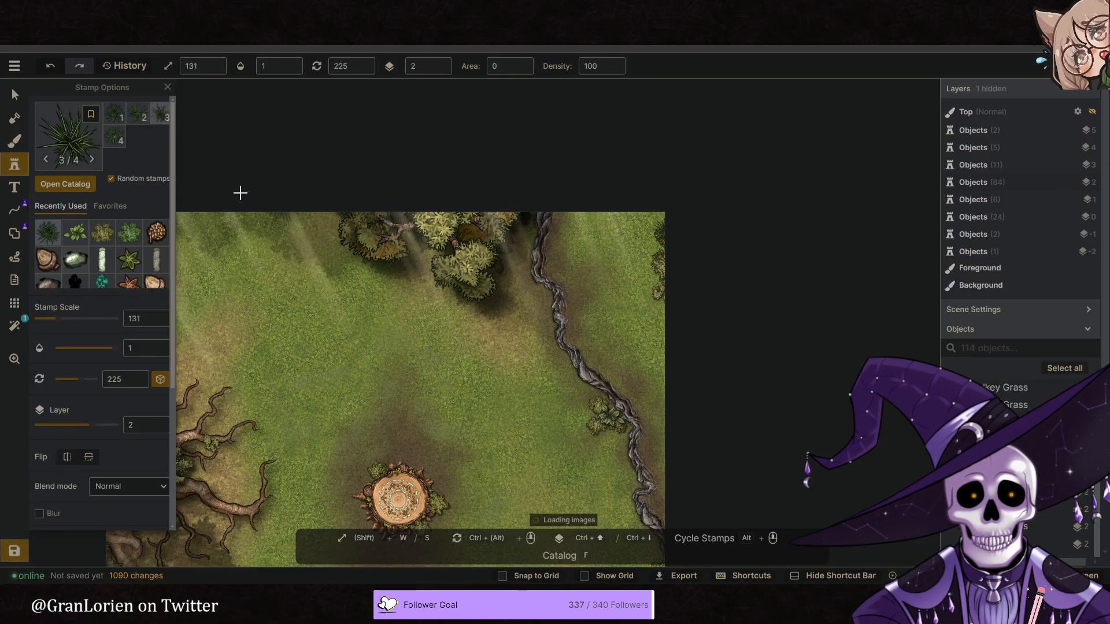
{"action": "left_click", "coordinate": [15, 96]}
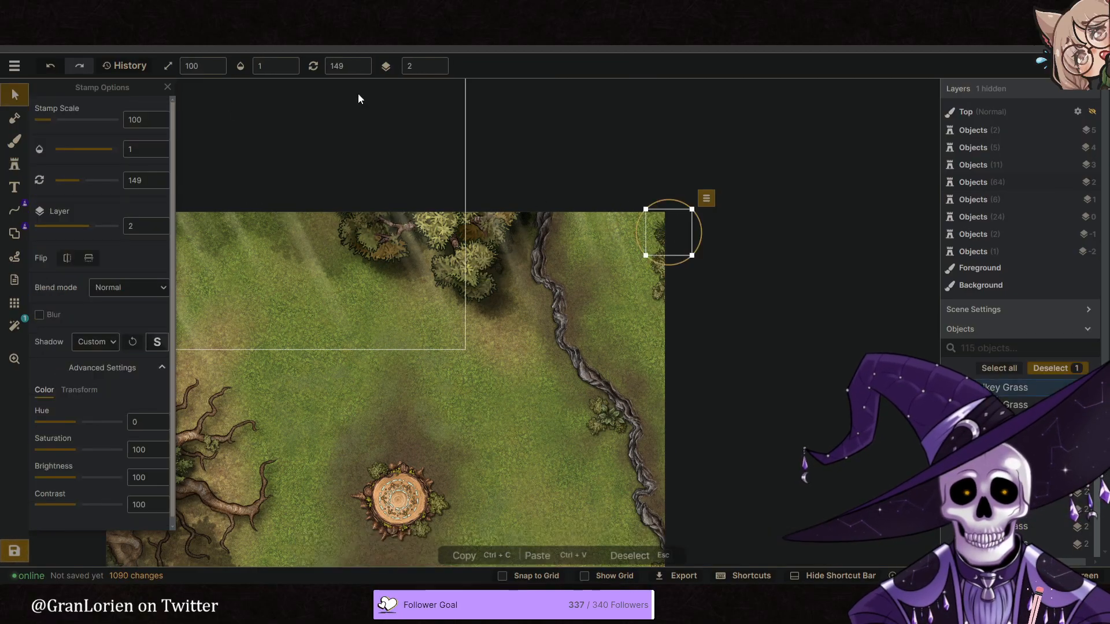
{"action": "left_click", "coordinate": [437, 72]}
{"action": "middle_click_drag", "start_coordinate": [495, 250], "coordinate": [600, 92]}
- Reduce the spiky grass stamp's scale to 85 and place three on layer -5 along the map's eastern side
{"action": "scroll", "coordinate": [578, 127], "scroll_direction": "down", "scroll_amount": 2}
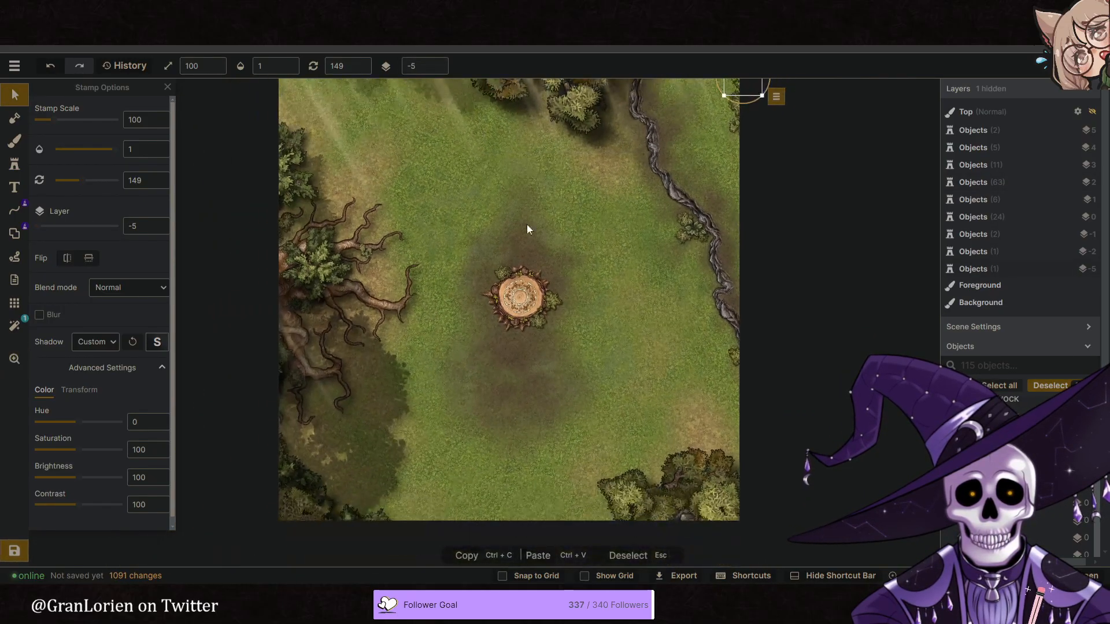
{"action": "middle_click_drag", "start_coordinate": [581, 287], "coordinate": [542, 258]}
{"action": "left_click", "coordinate": [16, 167]}
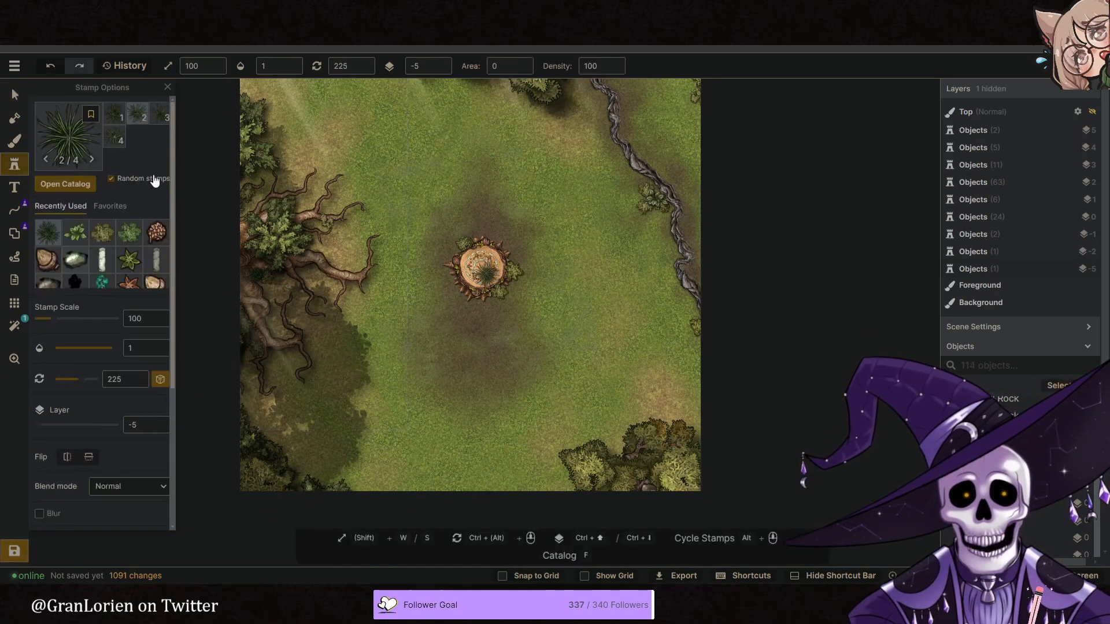
{"action": "scroll", "coordinate": [666, 222], "scroll_direction": "up", "scroll_amount": 3}
{"action": "key", "text": "s"}
{"action": "key", "text": "s"}
{"action": "key", "text": "s"}
{"action": "key", "text": "s"}
{"action": "key", "text": "s"}
{"action": "key", "text": "s"}
{"action": "key", "text": "s"}
{"action": "key", "text": "s"}
{"action": "key", "text": "s"}
{"action": "key", "text": "s"}
{"action": "key", "text": "s"}
{"action": "left_click", "coordinate": [653, 214]}
{"action": "scroll", "coordinate": [569, 269], "scroll_direction": "down", "scroll_amount": 3}
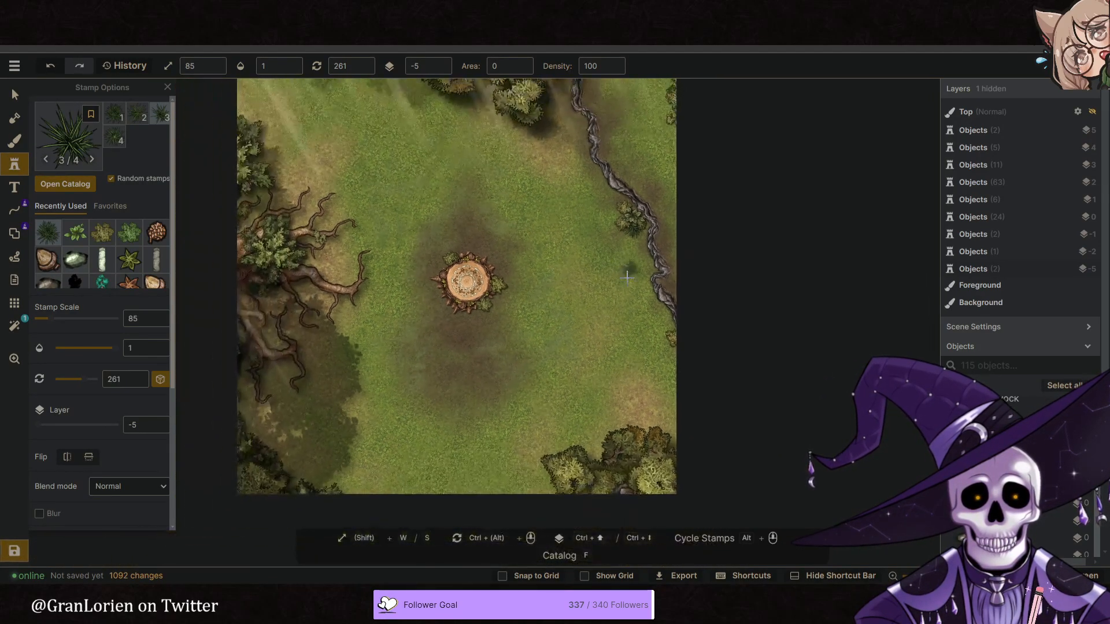
{"action": "middle_click_drag", "start_coordinate": [571, 326], "coordinate": [564, 315]}
{"action": "left_click", "coordinate": [674, 340]}
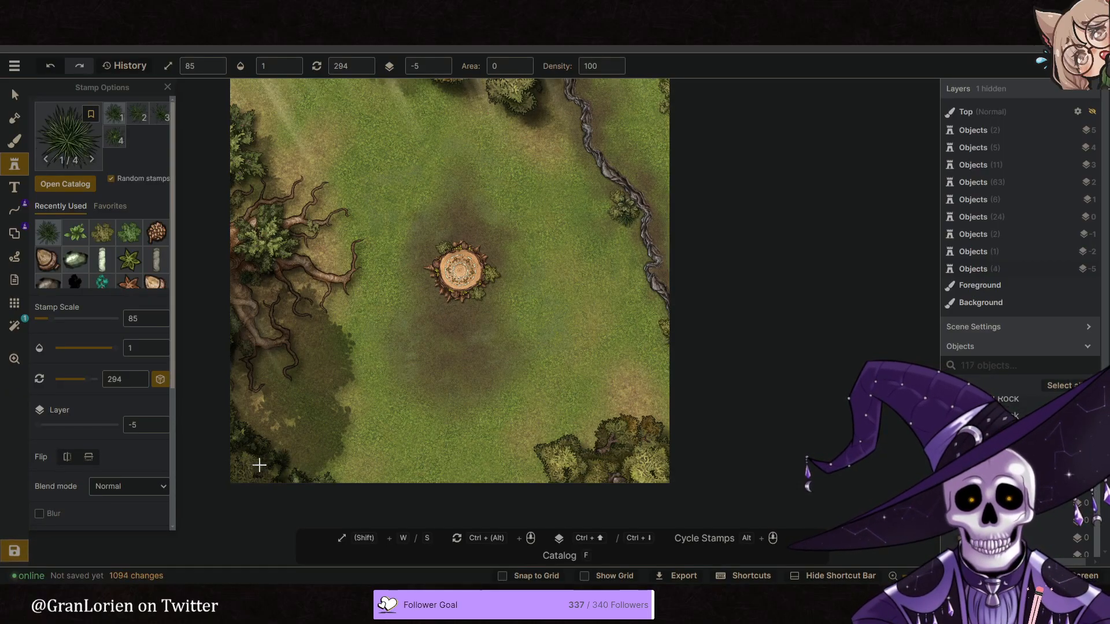
- Place two spiky grass stamps at scale 85 on layer -5 along the lower part of the map's western edge
{"action": "left_click", "coordinate": [235, 428]}
{"action": "left_click", "coordinate": [234, 403]}
{"action": "key", "text": "space"}
{"action": "scroll", "coordinate": [387, 377], "scroll_direction": "down", "scroll_amount": 1}
{"action": "left_click_drag", "start_coordinate": [383, 335], "coordinate": [373, 400]}
{"action": "key", "text": "space"}
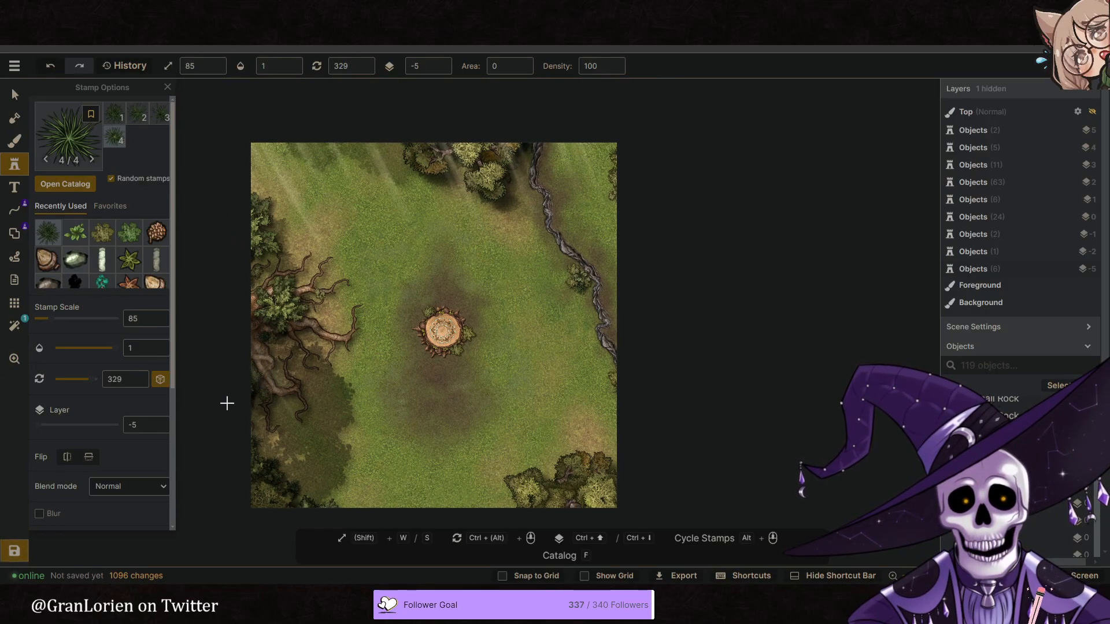
- Place four spiky grass stamps at scale 85 on layer -5 around the northwestern corner and along the northern edge
{"action": "key", "text": "space"}
{"action": "left_click_drag", "start_coordinate": [493, 264], "coordinate": [493, 271]}
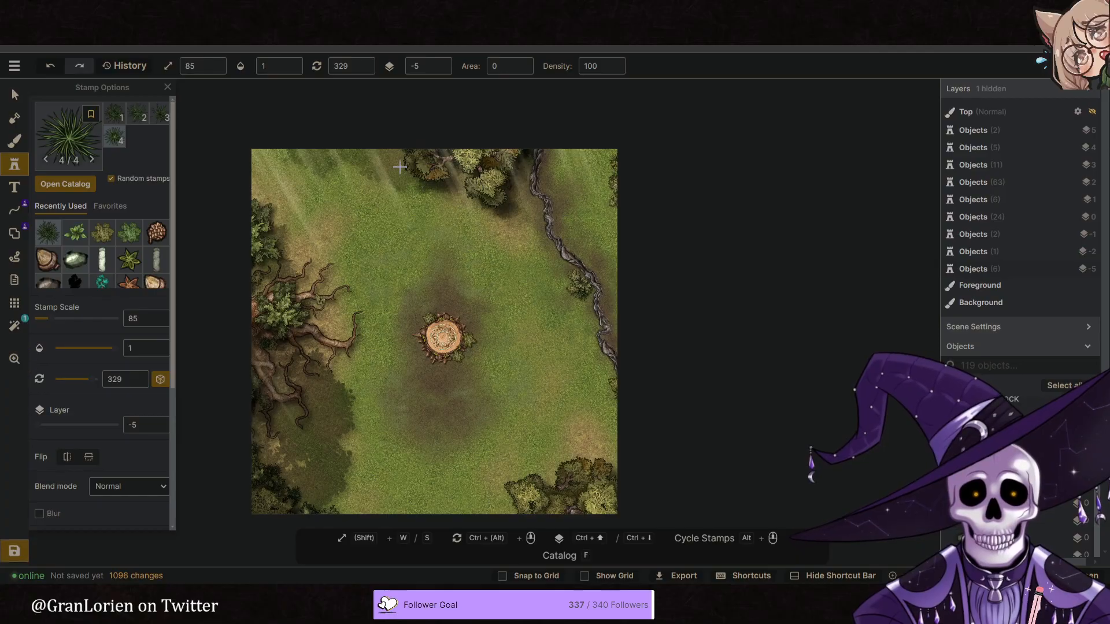
{"action": "left_click", "coordinate": [261, 153]}
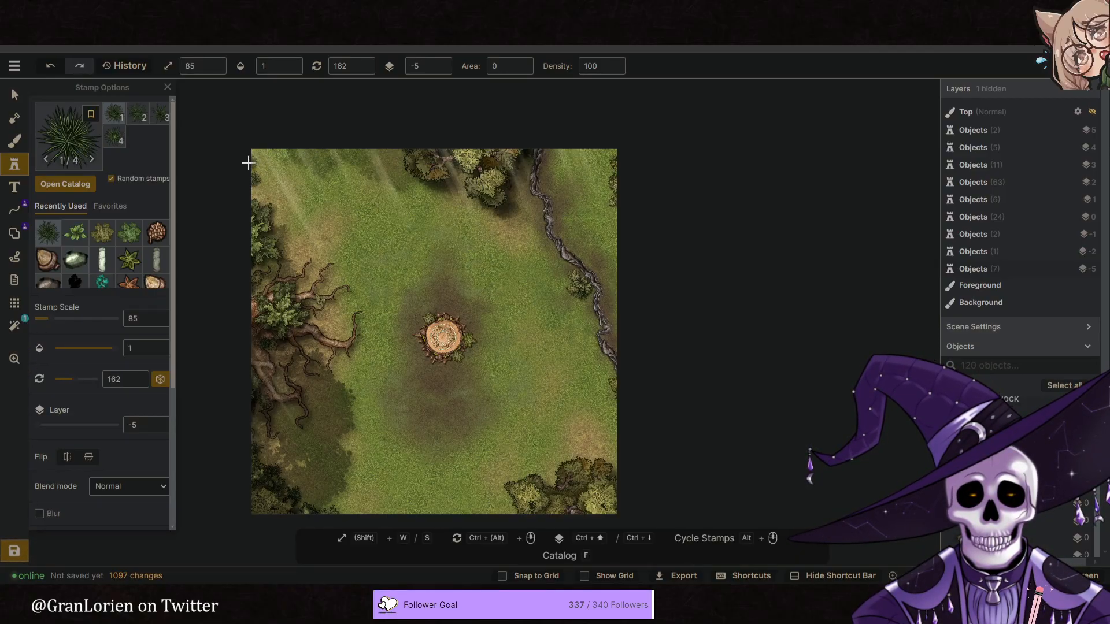
{"action": "scroll", "coordinate": [199, 202], "scroll_direction": "down", "scroll_amount": 2, "text": "alt"}
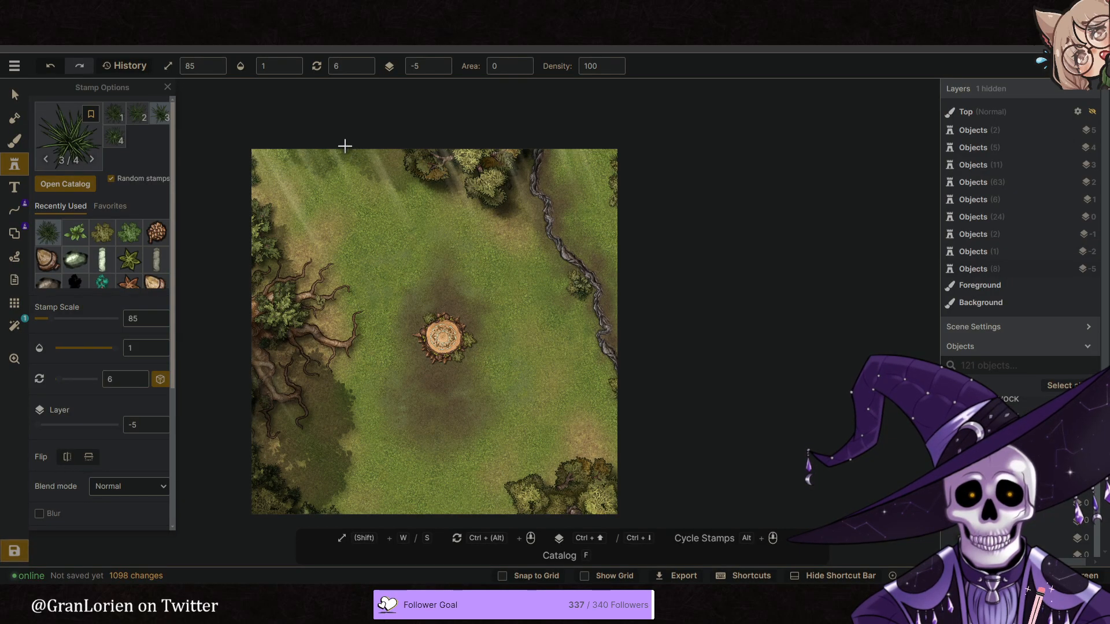
{"action": "scroll", "coordinate": [315, 146], "scroll_direction": "up", "scroll_amount": 1, "text": "alt"}
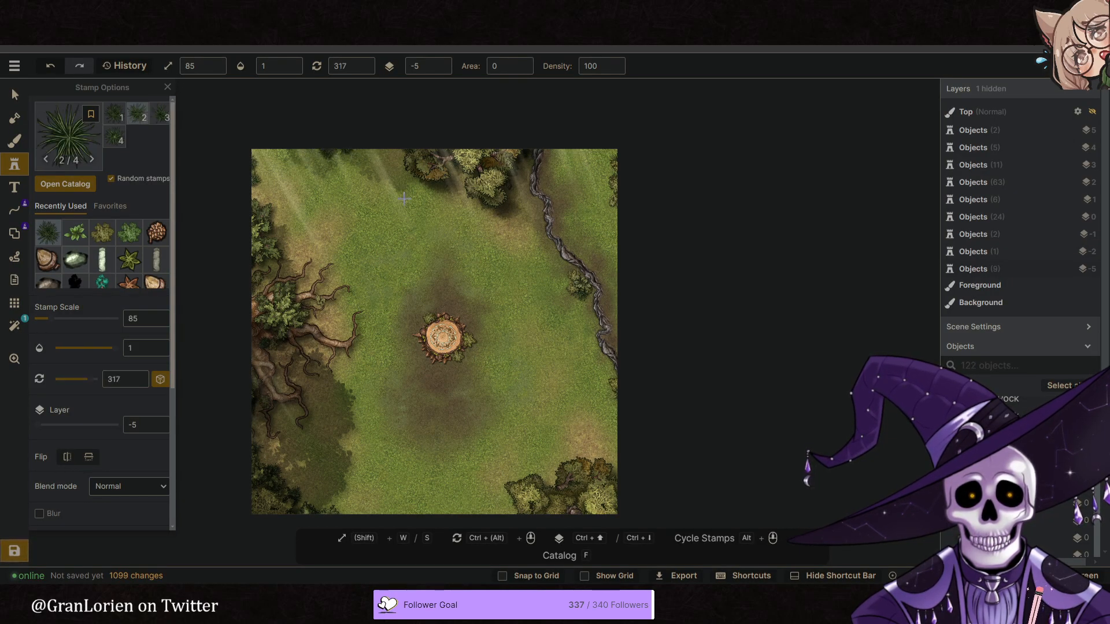
{"action": "left_click", "coordinate": [381, 183]}
{"action": "middle_click_drag", "start_coordinate": [538, 303], "coordinate": [535, 288]}
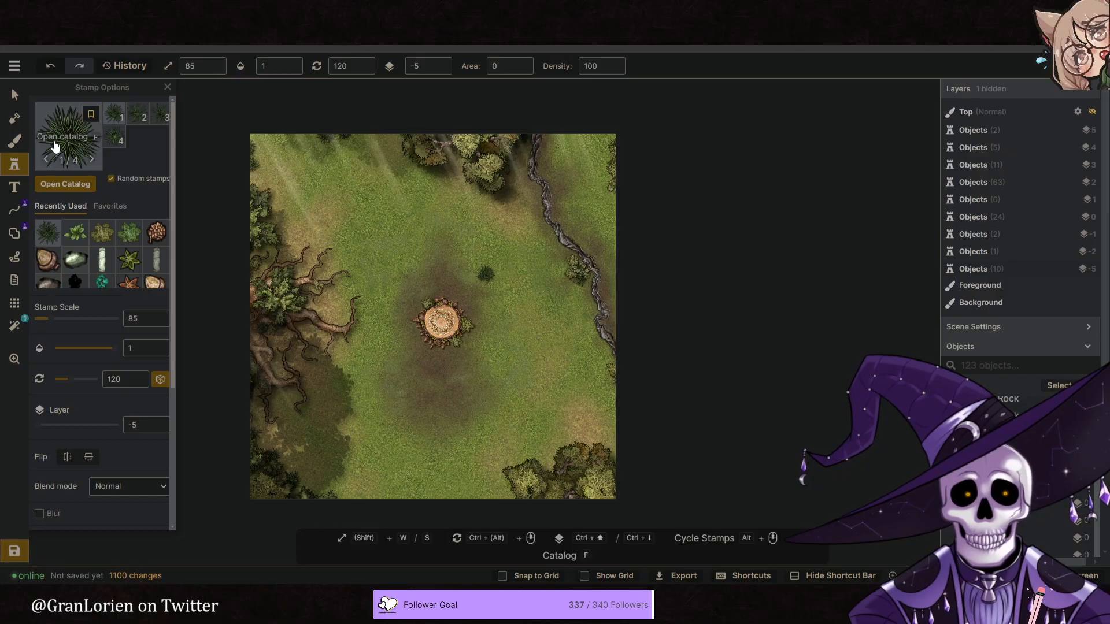
- Duplicate the large birch tree shadow on the map's southwestern side and move the copy beyond the northwestern corner
{"action": "scroll", "coordinate": [69, 254], "scroll_direction": "down", "scroll_amount": 2}
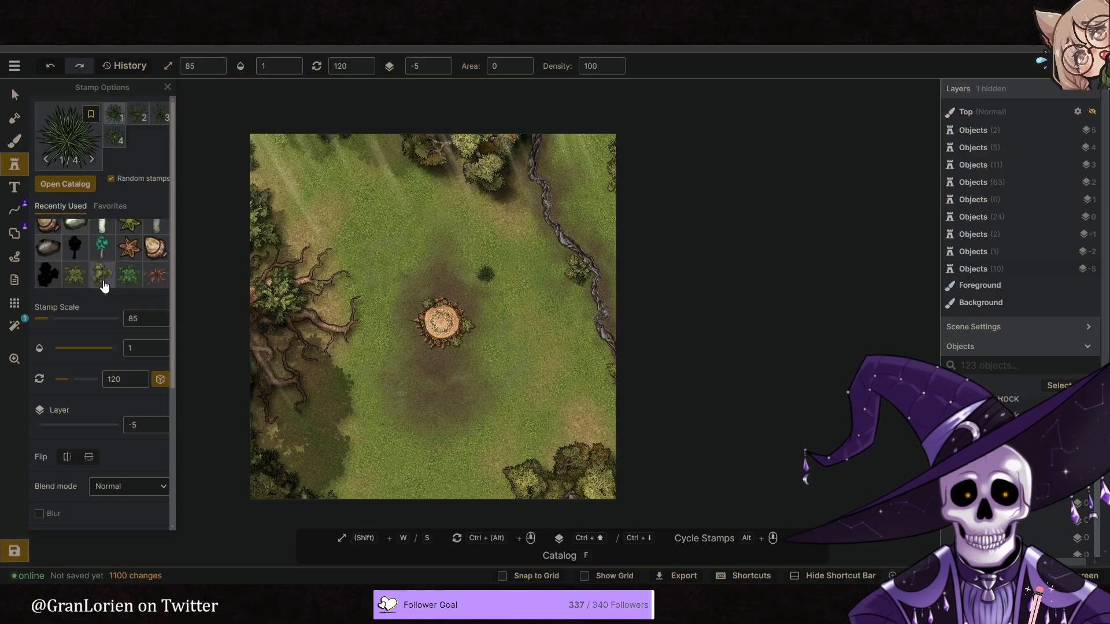
{"action": "left_click", "coordinate": [73, 252]}
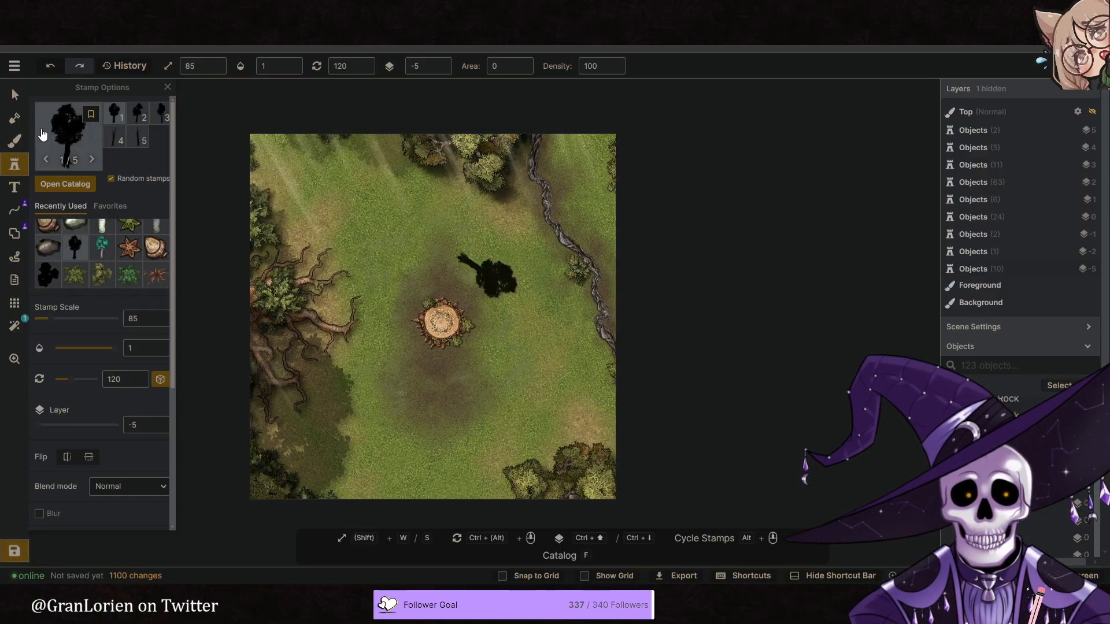
{"action": "left_click", "coordinate": [15, 96]}
{"action": "left_click", "coordinate": [317, 414]}
{"action": "right_click", "coordinate": [410, 177]}
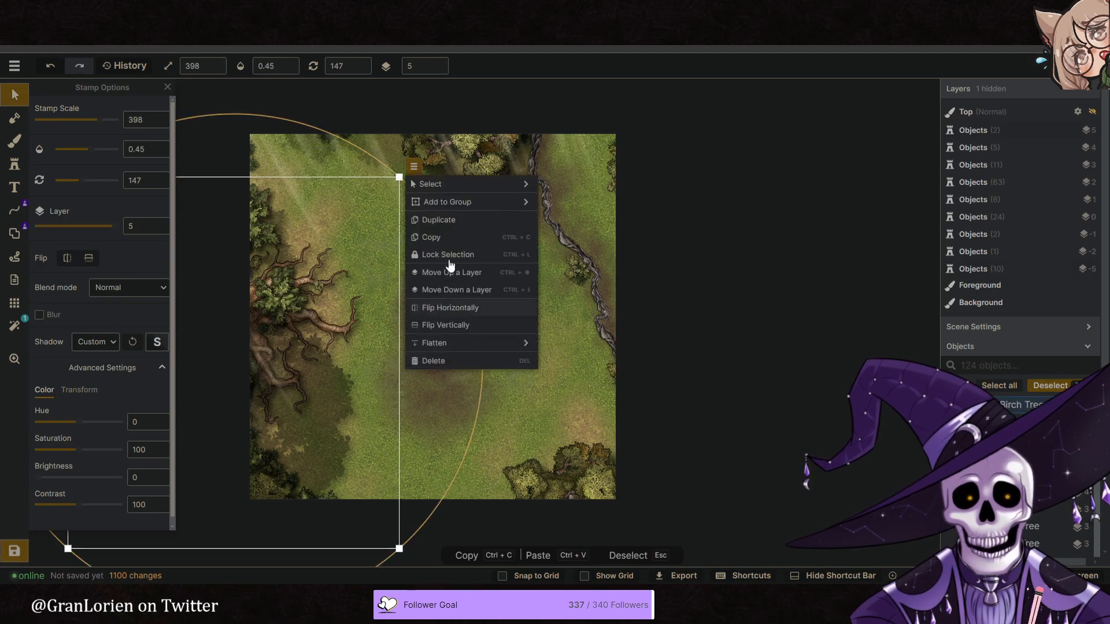
{"action": "left_click", "coordinate": [440, 217]}
{"action": "left_click_drag", "start_coordinate": [419, 424], "coordinate": [182, 119]}
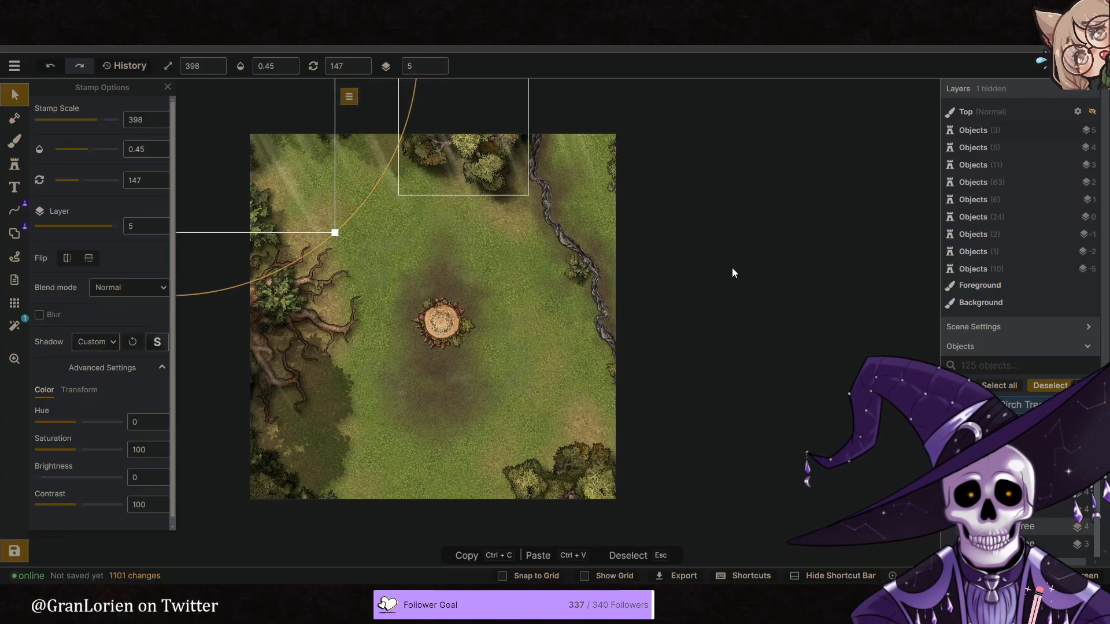
{"action": "left_click", "coordinate": [706, 296]}
- Move the duplicated tree shadow onto the northwestern grass, between the map corner and the northern trees
{"action": "middle_click_drag", "start_coordinate": [584, 350], "coordinate": [582, 332]}
{"action": "middle_click_drag", "start_coordinate": [513, 294], "coordinate": [501, 276]}
{"action": "scroll", "coordinate": [488, 278], "scroll_direction": "up", "scroll_amount": 2}
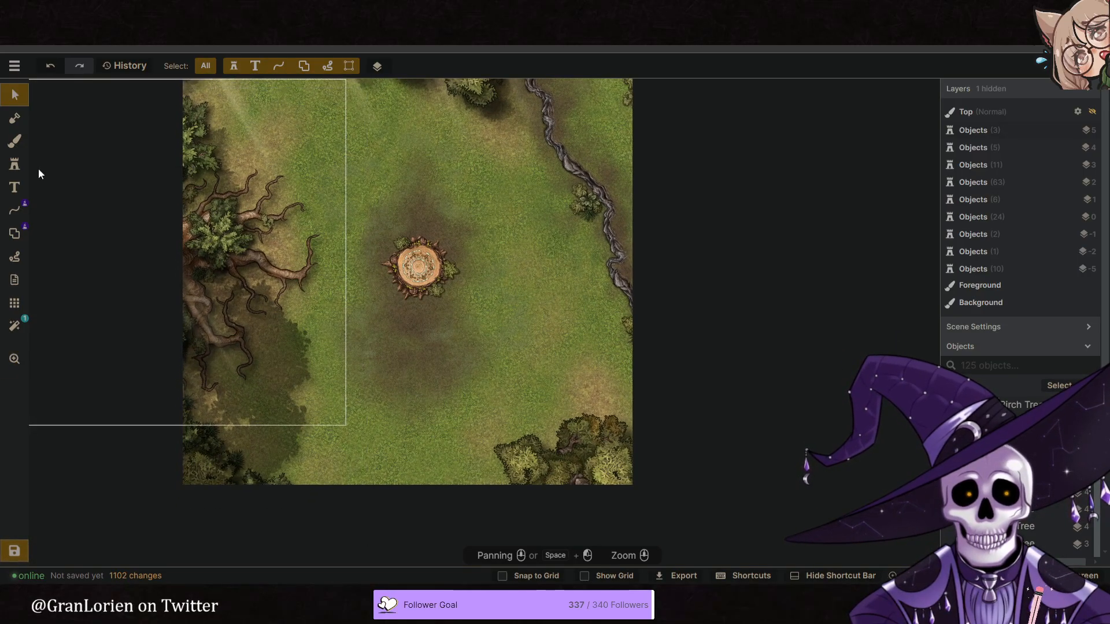
{"action": "middle_click_drag", "start_coordinate": [449, 200], "coordinate": [517, 300]}
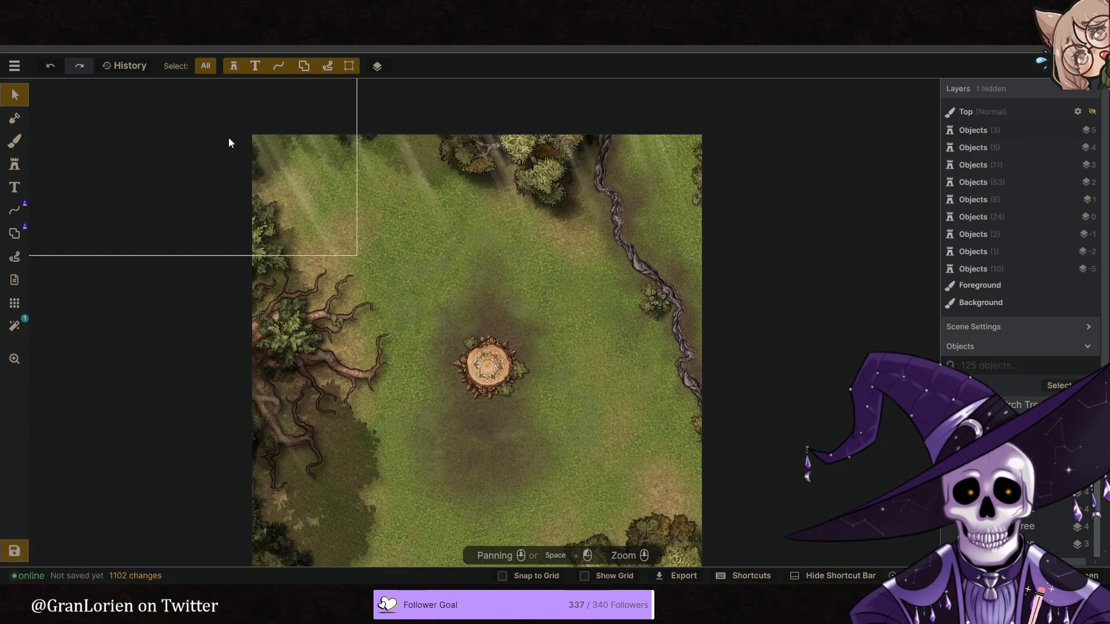
{"action": "left_click_drag", "start_coordinate": [205, 101], "coordinate": [338, 128]}
{"action": "middle_click_drag", "start_coordinate": [637, 285], "coordinate": [592, 208]}
{"action": "left_click", "coordinate": [799, 345]}
- Add a Vignette filter to the map alongside the existing God Rays filter
{"action": "middle_click_drag", "start_coordinate": [489, 369], "coordinate": [488, 387]}
{"action": "middle_click_drag", "start_coordinate": [545, 325], "coordinate": [542, 349]}
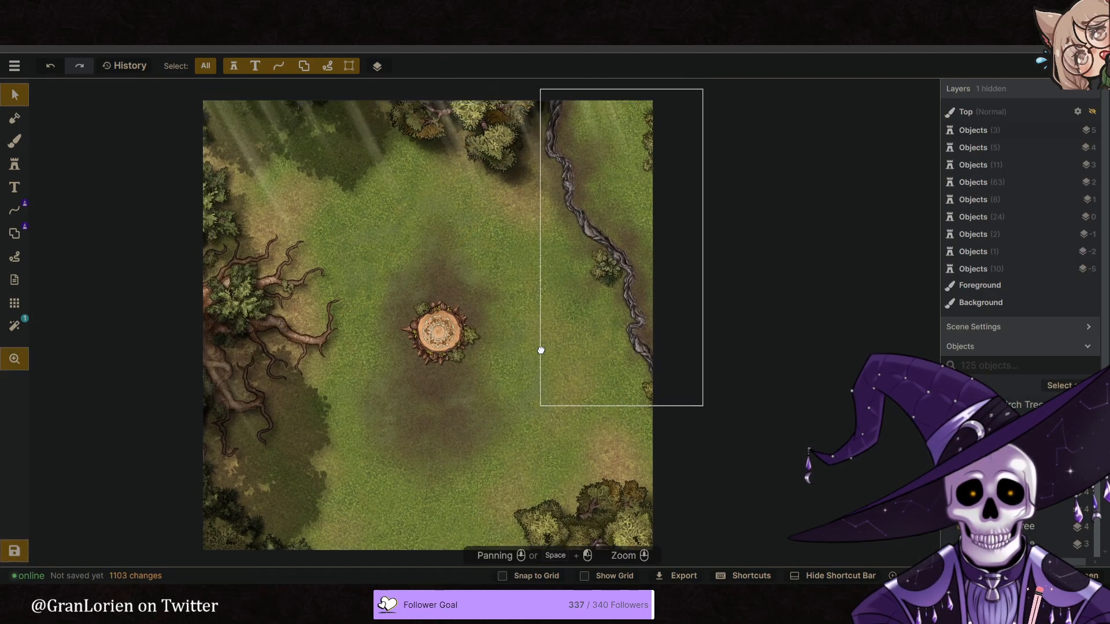
{"action": "left_click", "coordinate": [15, 140]}
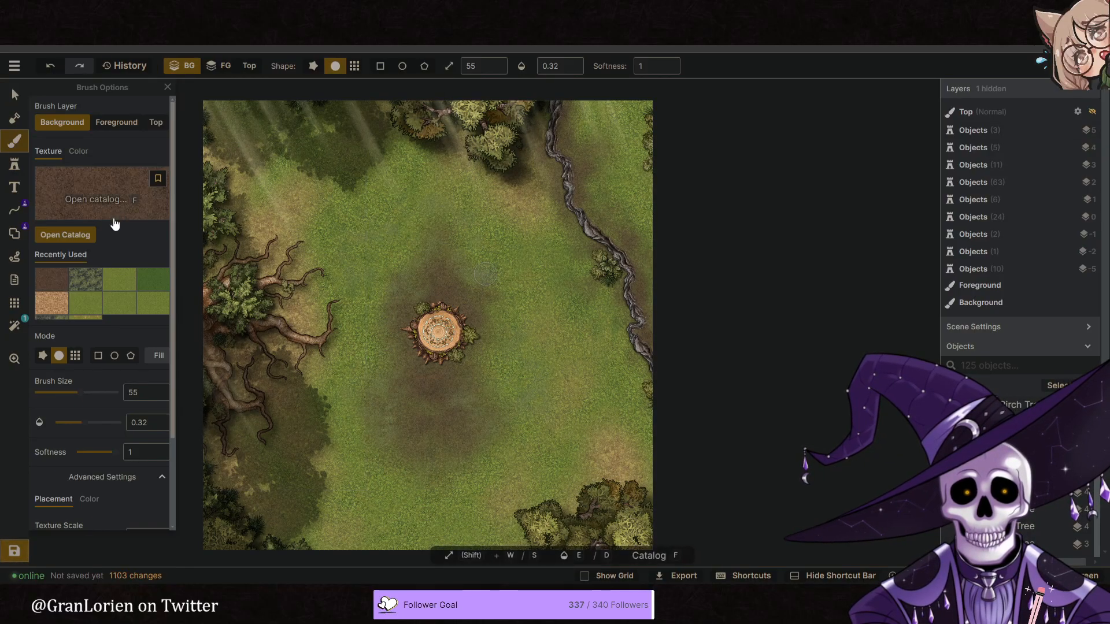
{"action": "left_click", "coordinate": [14, 326]}
{"action": "left_click", "coordinate": [126, 175]}
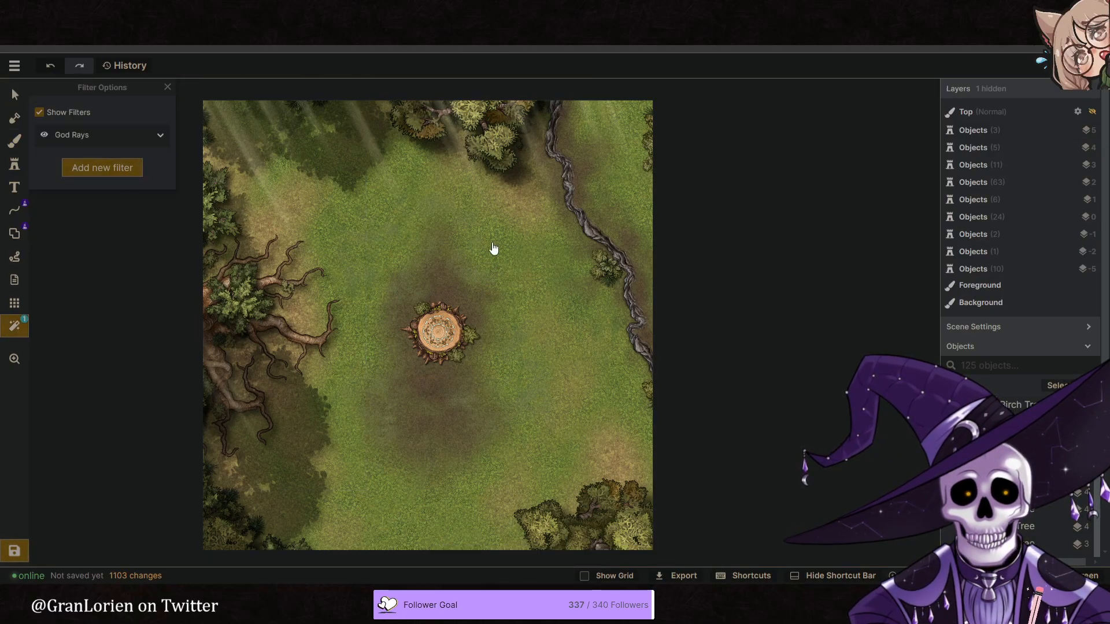
{"action": "left_click", "coordinate": [644, 345]}
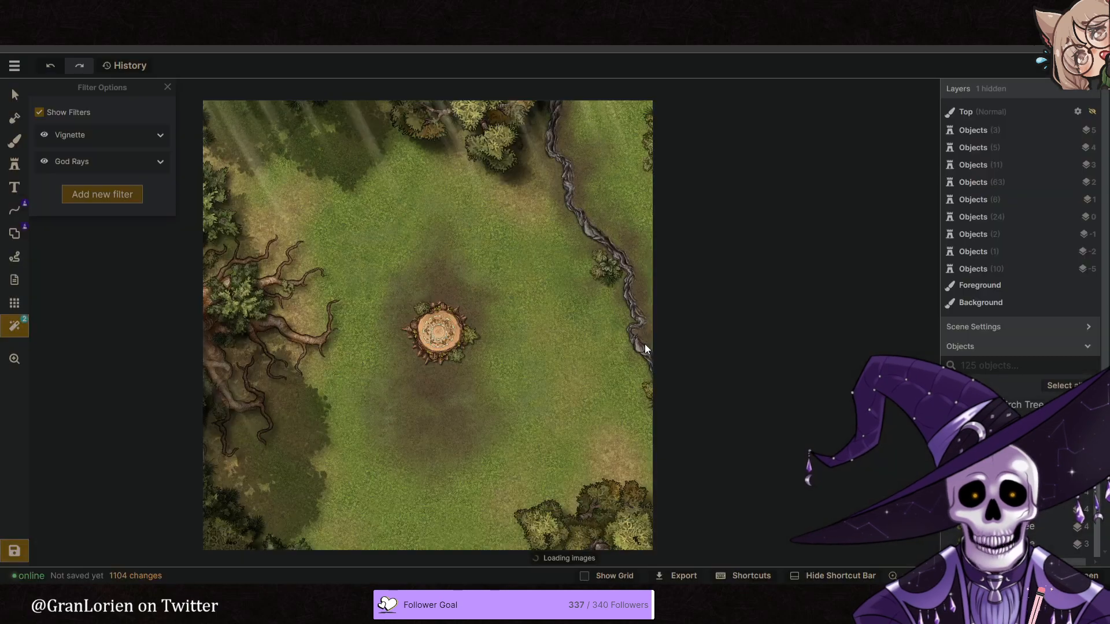
{"action": "middle_click_drag", "start_coordinate": [420, 307], "coordinate": [456, 279]}
{"action": "middle_click_drag", "start_coordinate": [541, 279], "coordinate": [537, 244]}
- Clear the Plants tag filter, search the stamp catalog for rock and choose the mossy single rock from Jungle: Tropics
{"action": "left_click", "coordinate": [15, 164]}
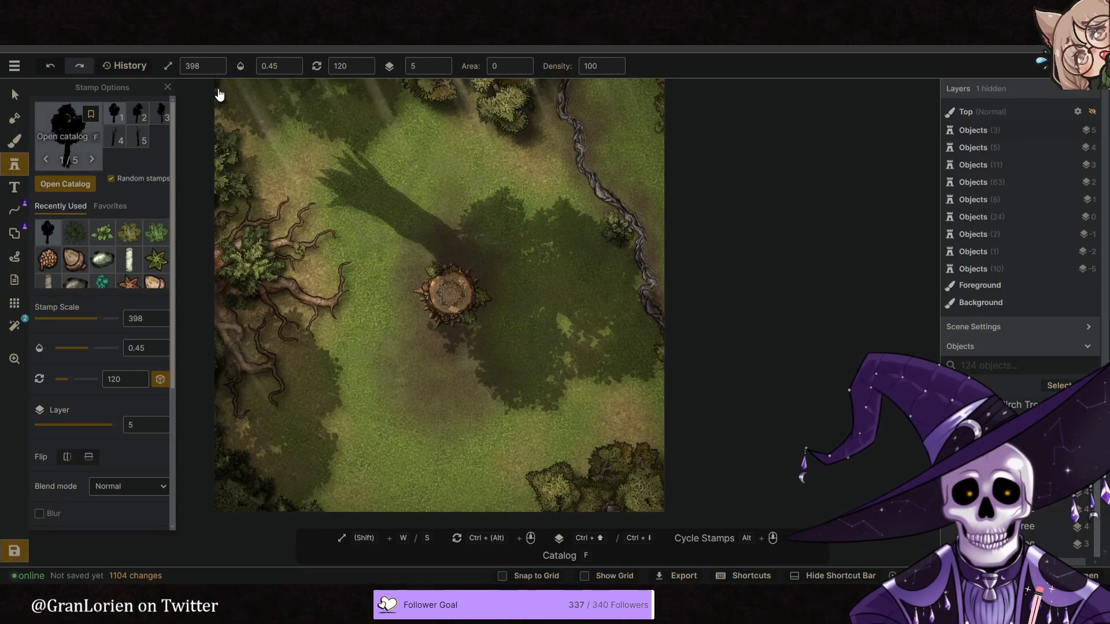
{"action": "key", "text": "f"}
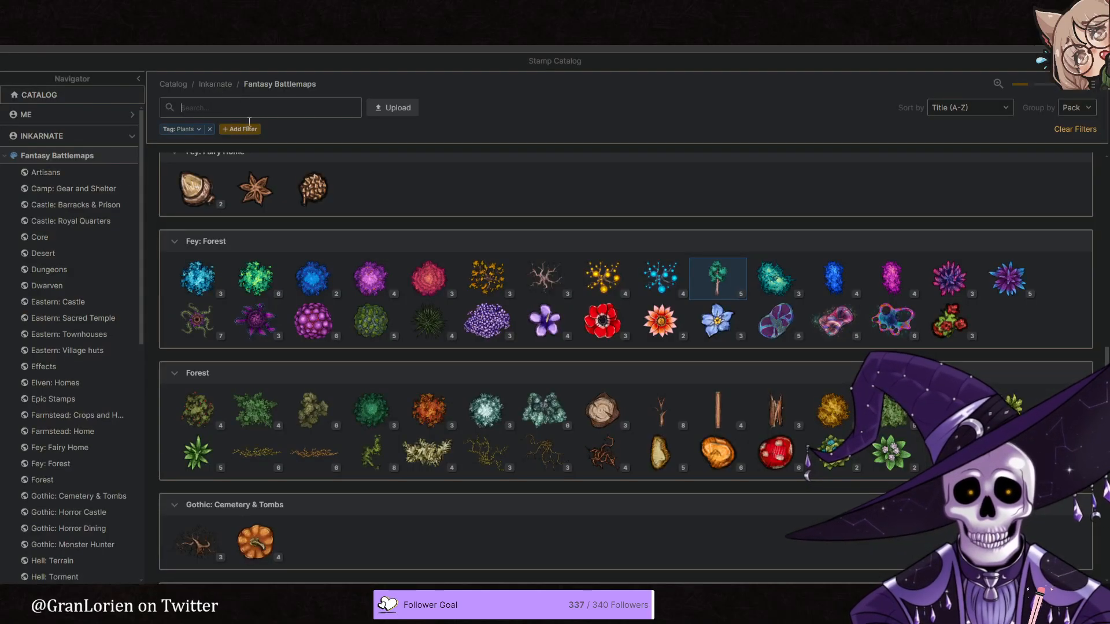
{"action": "key", "text": "BackSpace"}
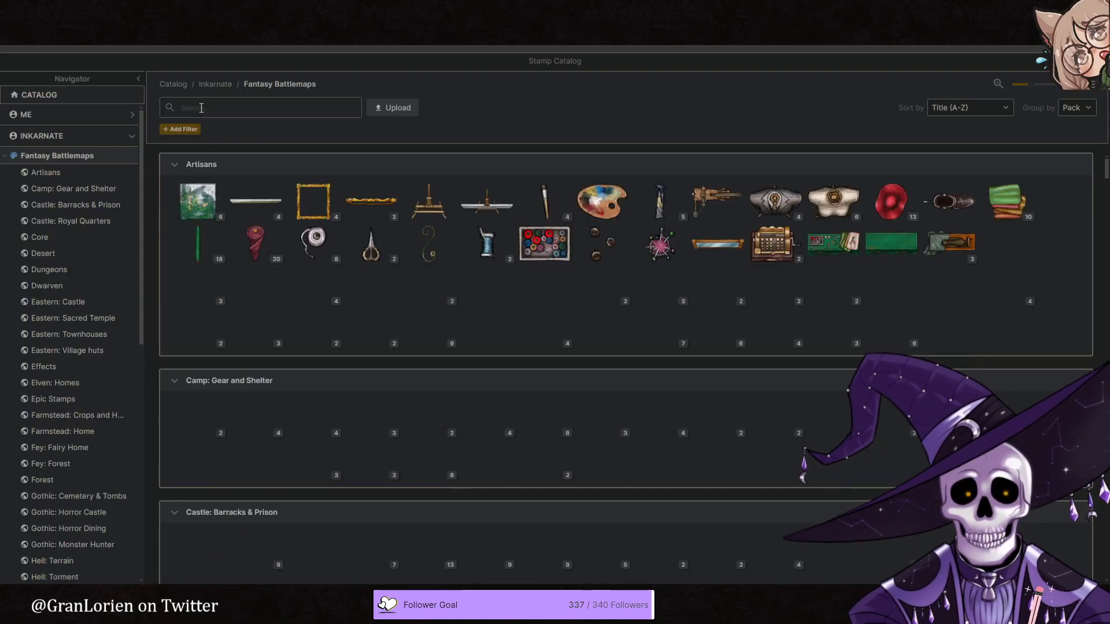
{"action": "type", "text": "rock"}
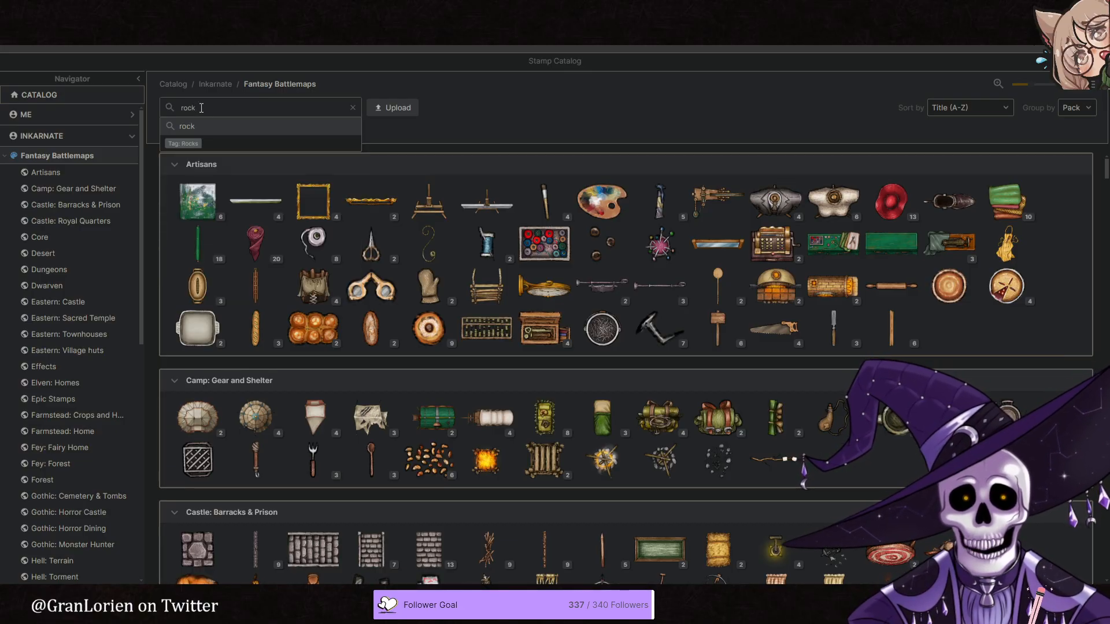
{"action": "key", "text": "Return"}
{"action": "scroll", "coordinate": [364, 260], "scroll_direction": "down", "scroll_amount": 4}
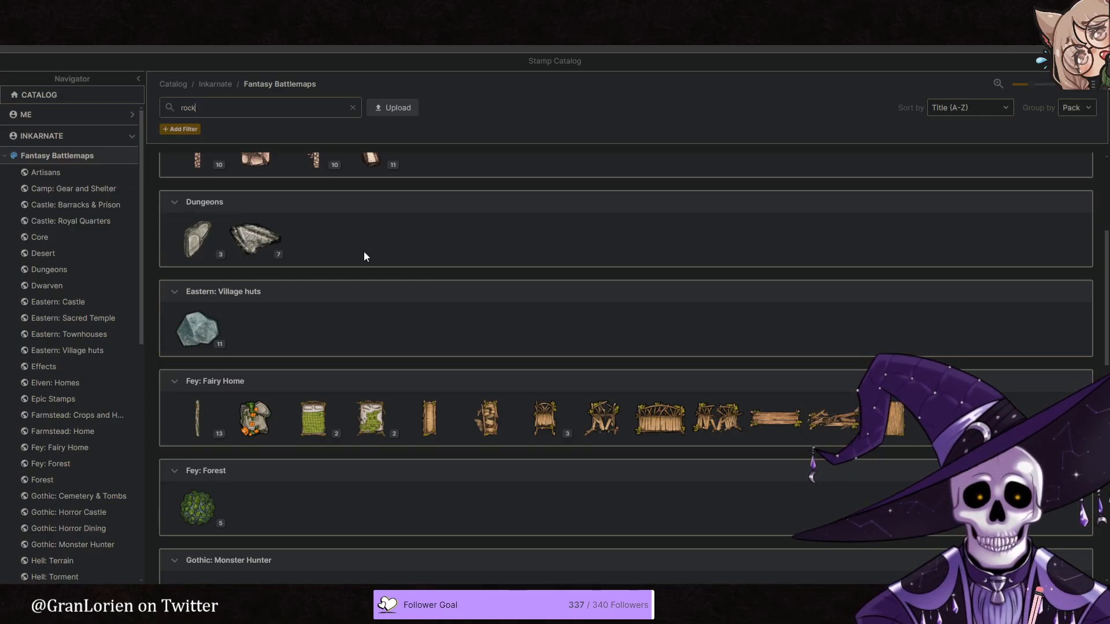
{"action": "scroll", "coordinate": [370, 263], "scroll_direction": "down", "scroll_amount": 7}
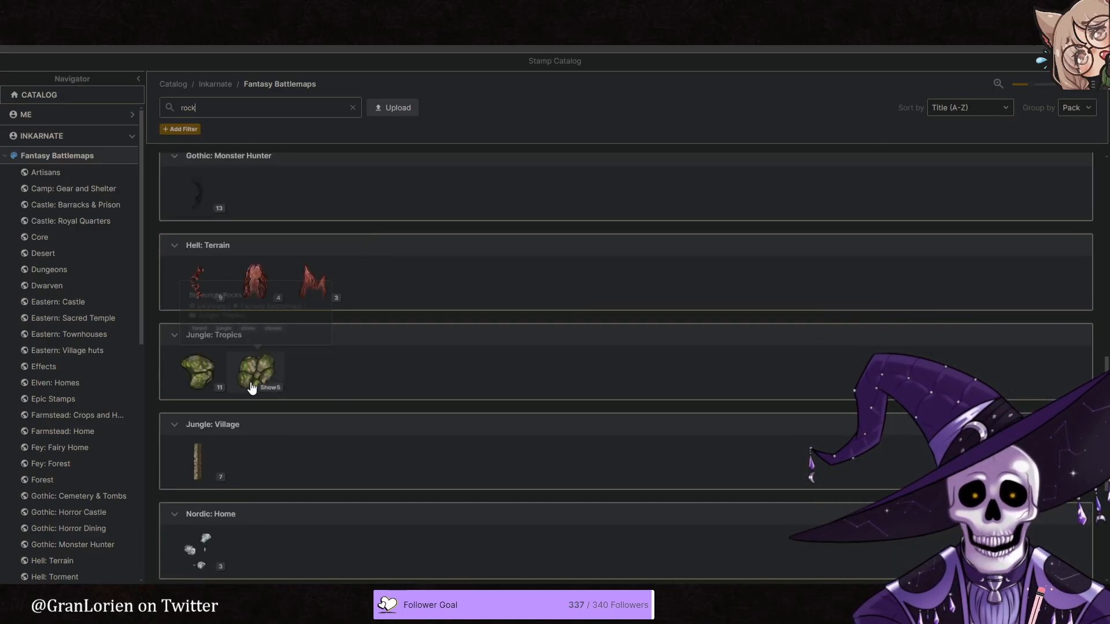
{"action": "left_click", "coordinate": [187, 379]}
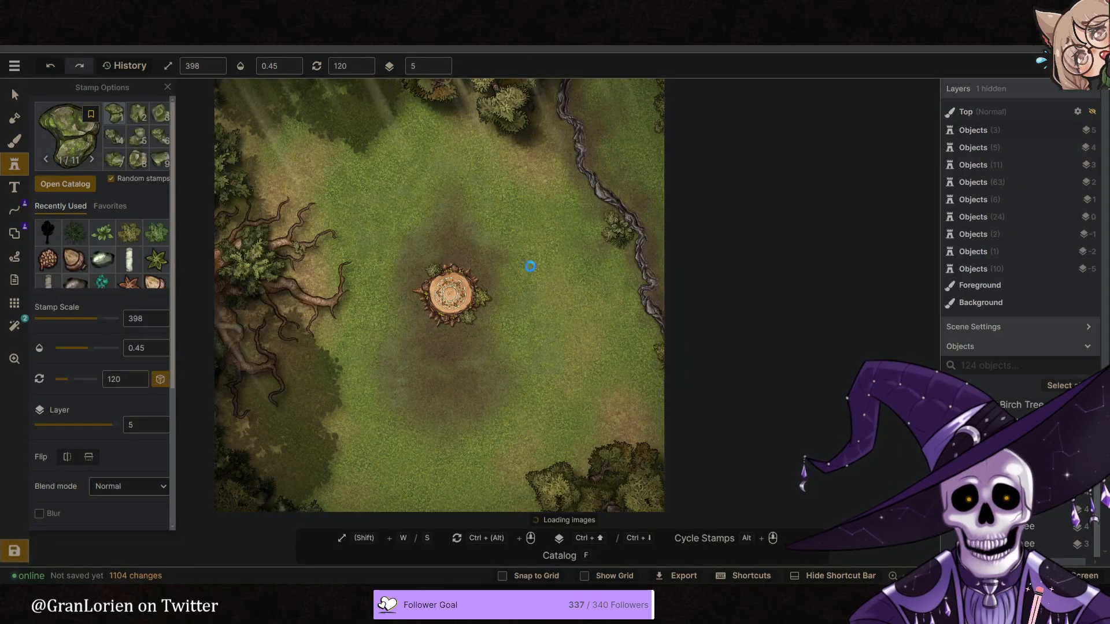
- Place a mossy jungle rock at scale 116 beside the stone ridge, just south of the bush on the map's eastern side
{"action": "left_click", "coordinate": [148, 120]}
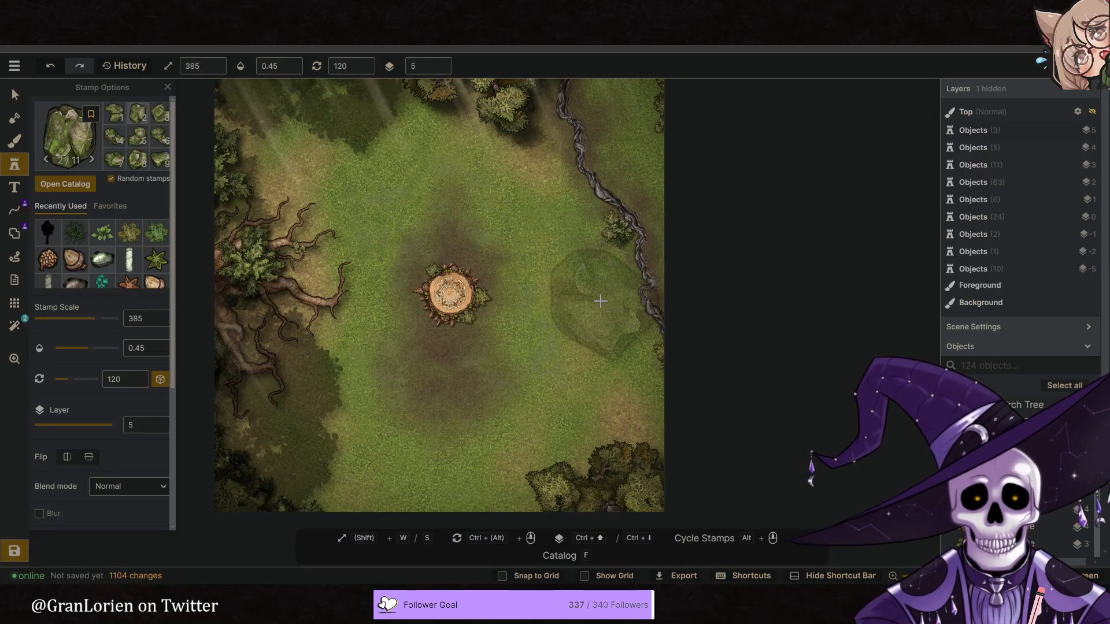
{"action": "left_click", "coordinate": [136, 163]}
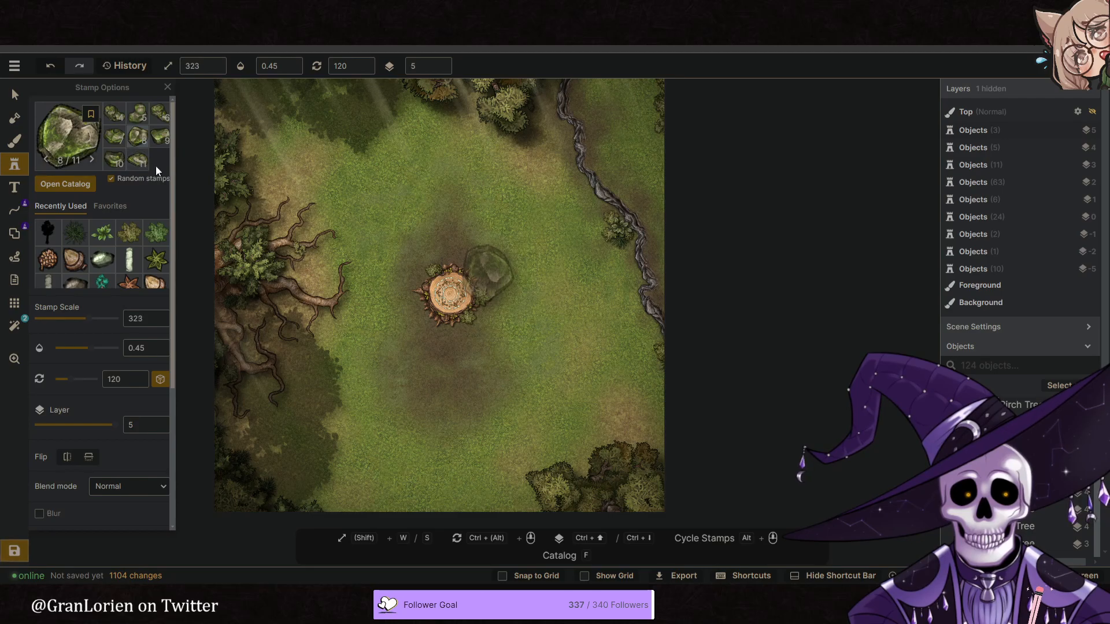
{"action": "key", "text": "s"}
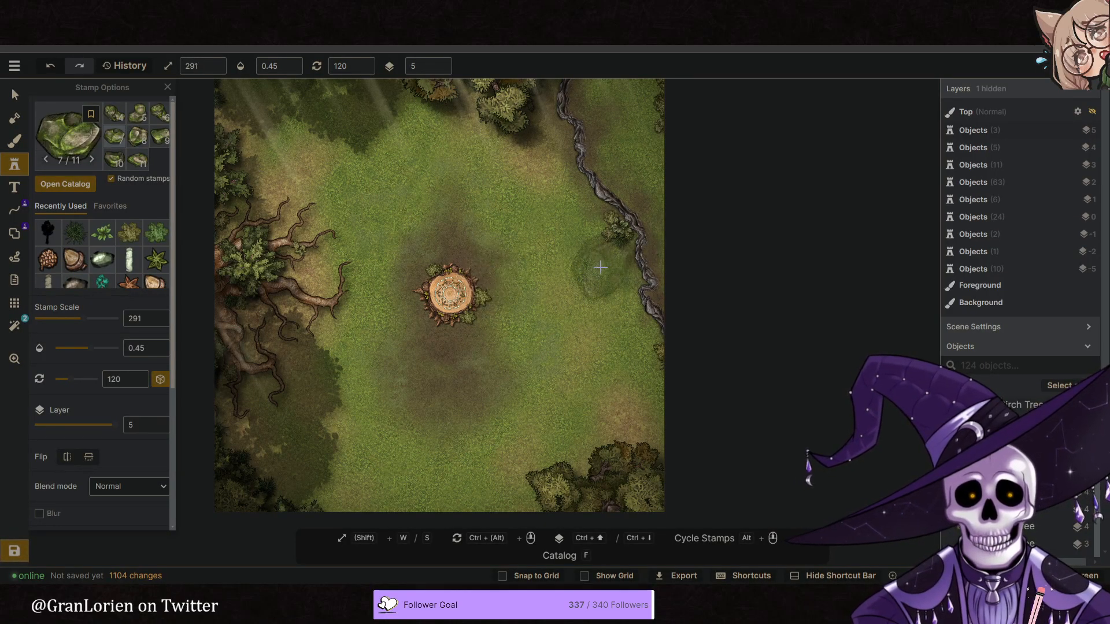
{"action": "scroll", "coordinate": [601, 267], "scroll_direction": "up", "scroll_amount": 2}
{"action": "key", "text": "s"}
{"action": "left_click", "coordinate": [135, 124]}
{"action": "key", "text": "s"}
{"action": "key", "text": "s"}
{"action": "key", "text": "s"}
{"action": "key", "text": "s"}
{"action": "key", "text": "s"}
{"action": "key", "text": "s"}
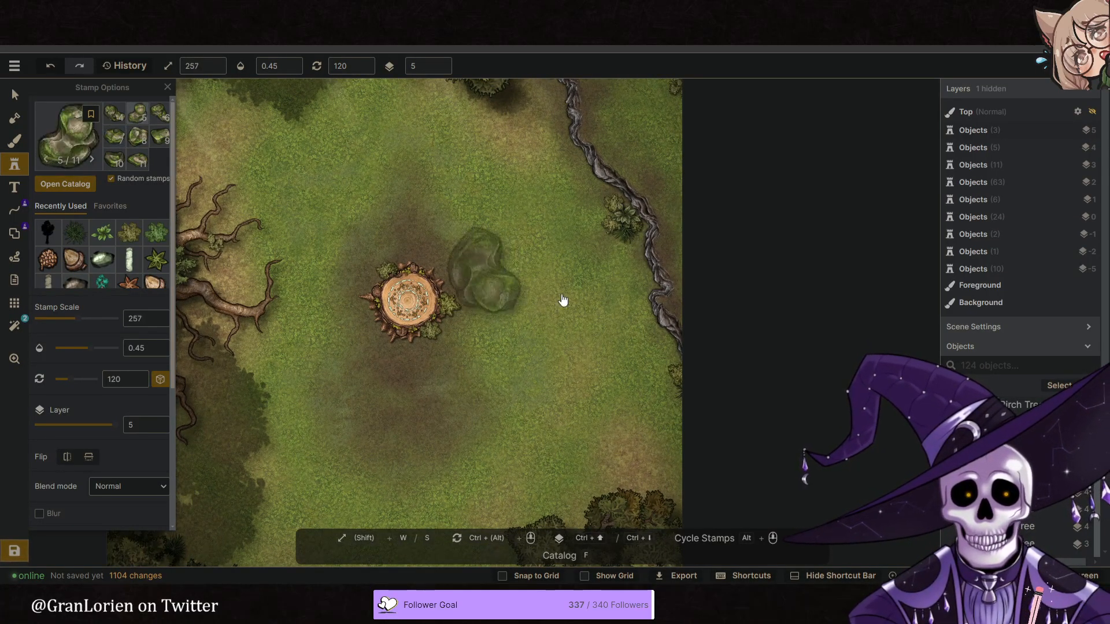
{"action": "key", "text": "s"}
{"action": "key", "text": "s"}
{"action": "key", "text": "s"}
{"action": "key", "text": "s"}
{"action": "key", "text": "s"}
{"action": "key", "text": "s"}
{"action": "key", "text": "s"}
{"action": "key", "text": "s"}
{"action": "key", "text": "s"}
{"action": "key", "text": "s"}
{"action": "key", "text": "s"}
{"action": "key", "text": "s"}
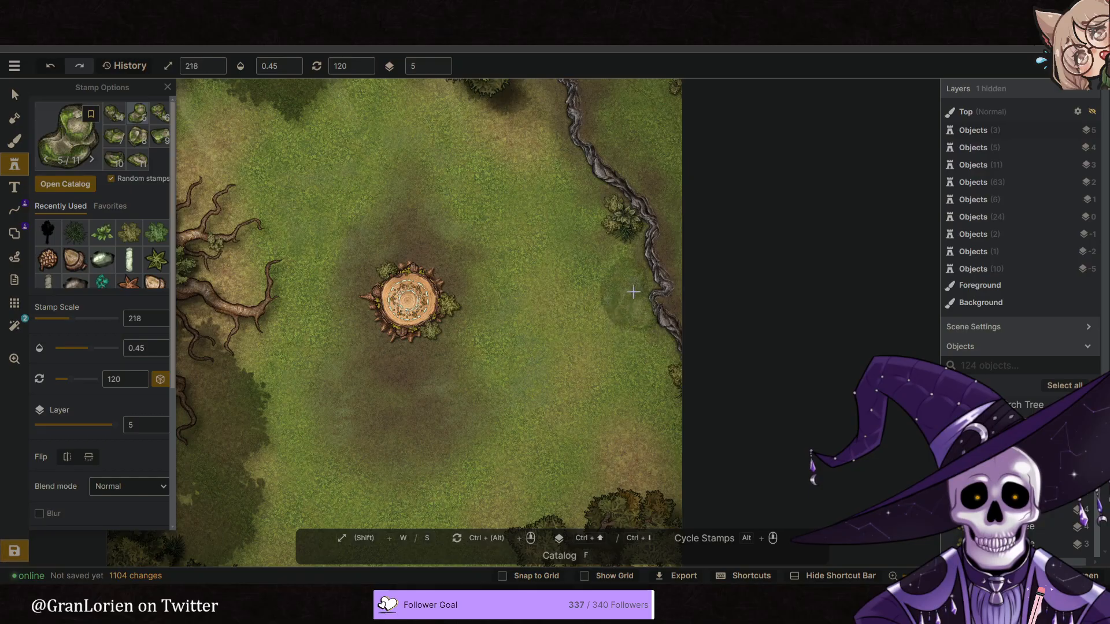
{"action": "key", "text": "s"}
{"action": "key", "text": "s"}
{"action": "key", "text": "s"}
{"action": "key", "text": "s"}
{"action": "key", "text": "s"}
{"action": "key", "text": "s"}
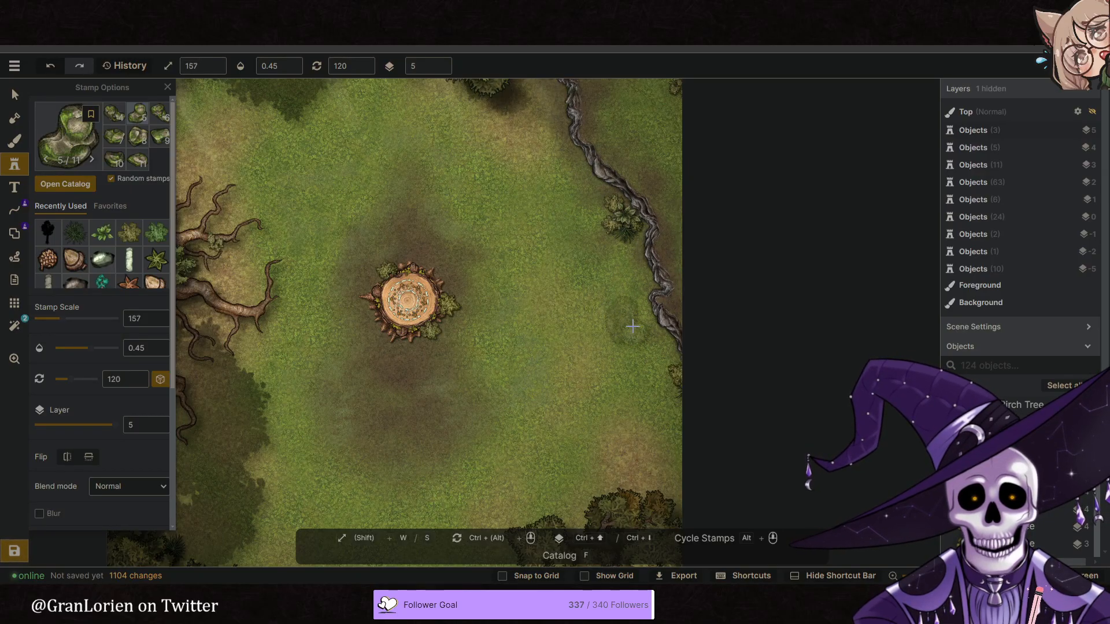
{"action": "left_click", "coordinate": [636, 271]}
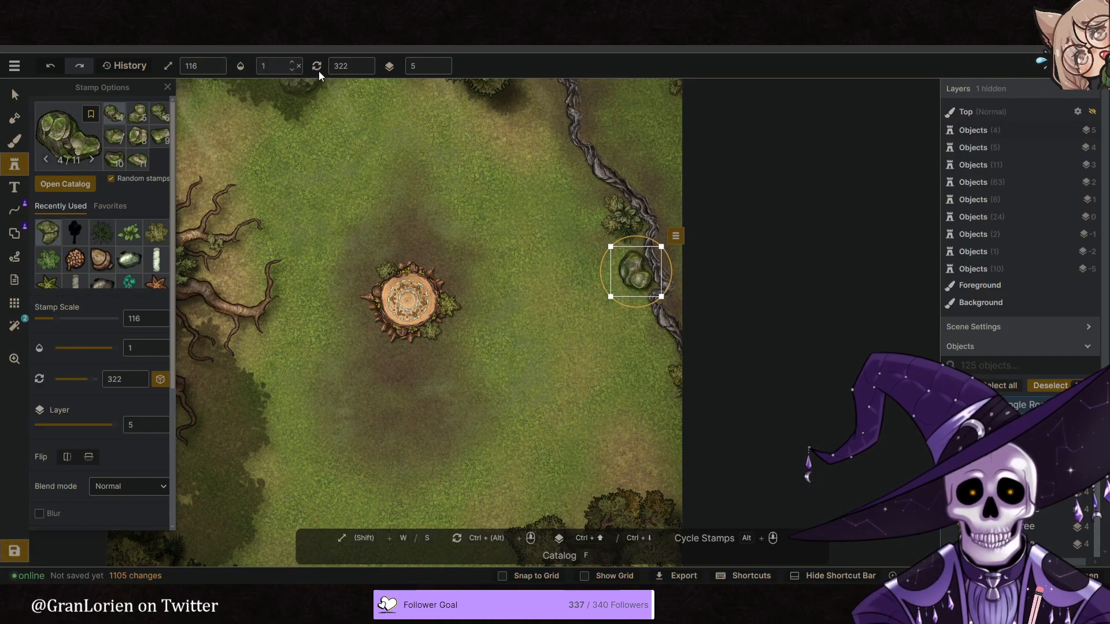
- Set the placed mossy rock to opacity 1 and layer 0
{"action": "left_click", "coordinate": [441, 70]}
{"action": "left_click", "coordinate": [442, 70]}
{"action": "left_click", "coordinate": [442, 69]}
{"action": "left_click", "coordinate": [442, 69]}
{"action": "left_click", "coordinate": [442, 70]}
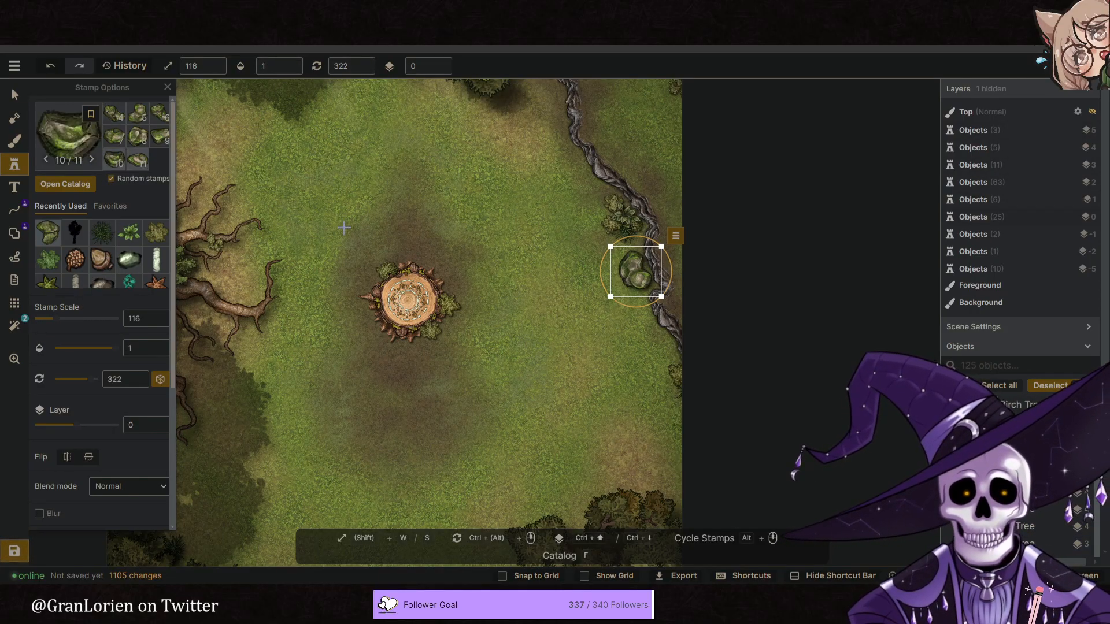
- Rotate the mossy rock and shift it slightly west, clear of the stone ridge
{"action": "scroll", "coordinate": [624, 325], "scroll_direction": "up", "scroll_amount": 1}
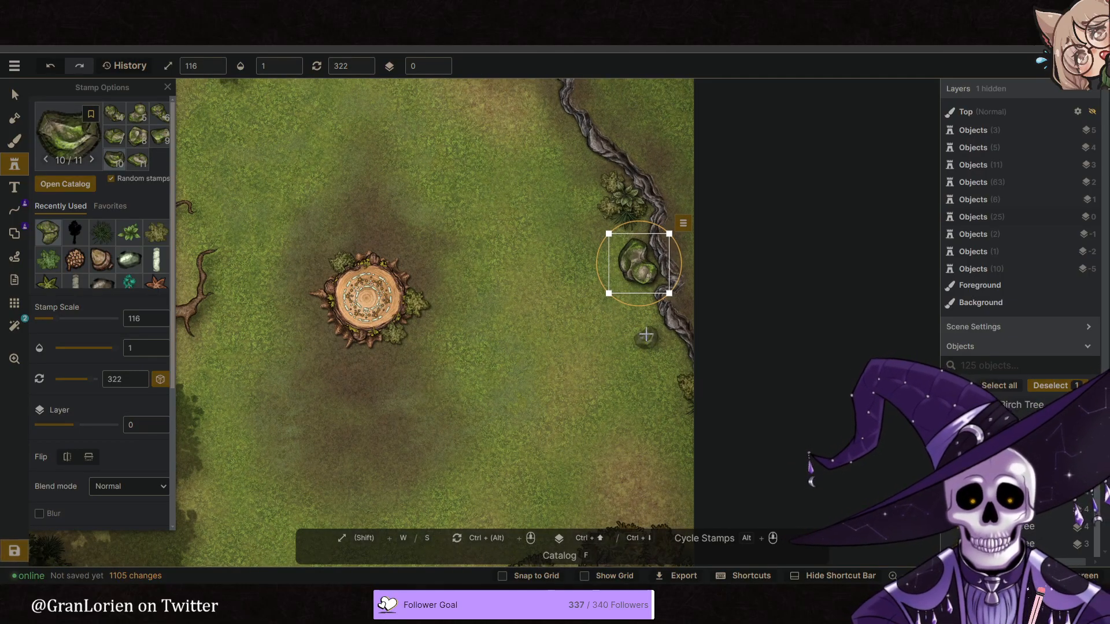
{"action": "scroll", "coordinate": [645, 327], "scroll_direction": "up", "scroll_amount": 3, "text": "ctrl"}
{"action": "scroll", "coordinate": [645, 326], "scroll_direction": "down", "scroll_amount": 3, "text": "ctrl"}
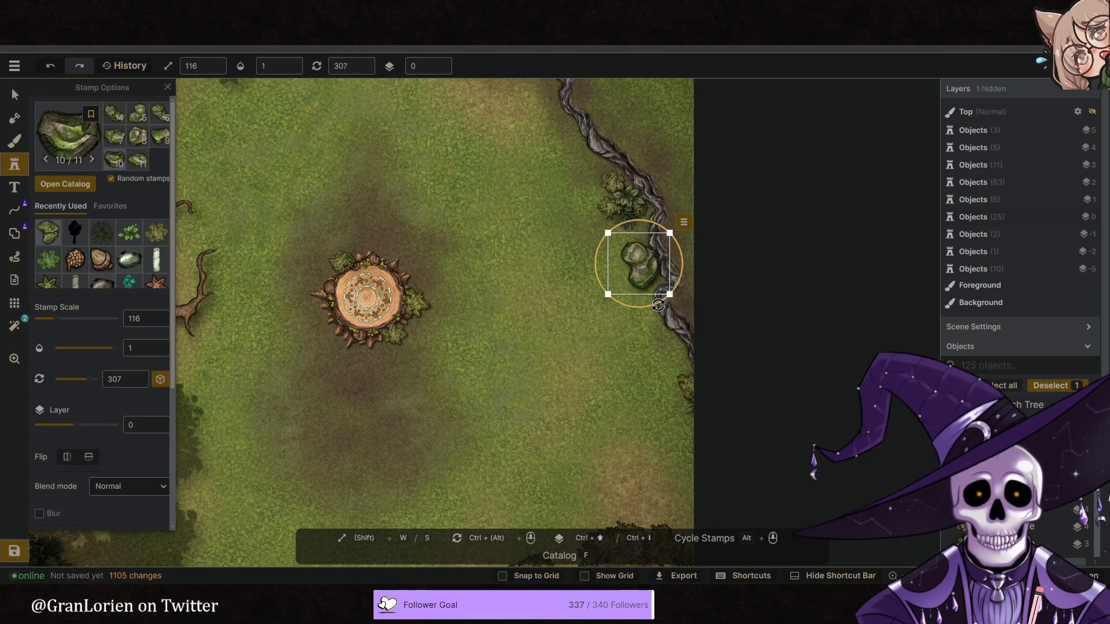
{"action": "scroll", "coordinate": [646, 322], "scroll_direction": "up", "scroll_amount": 10, "text": "ctrl"}
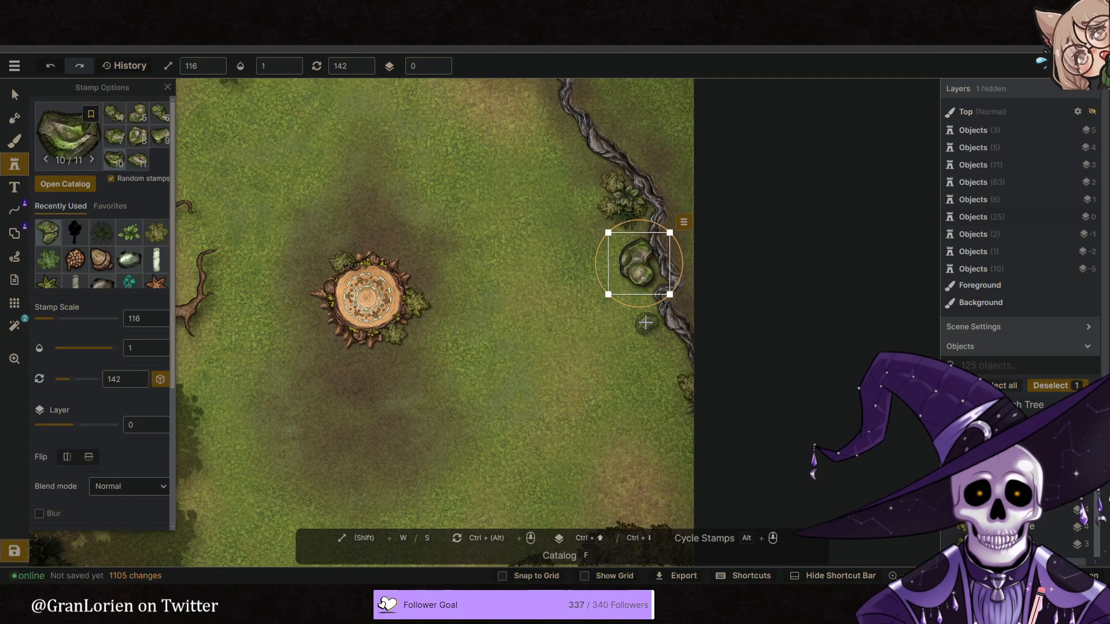
{"action": "left_click", "coordinate": [637, 270]}
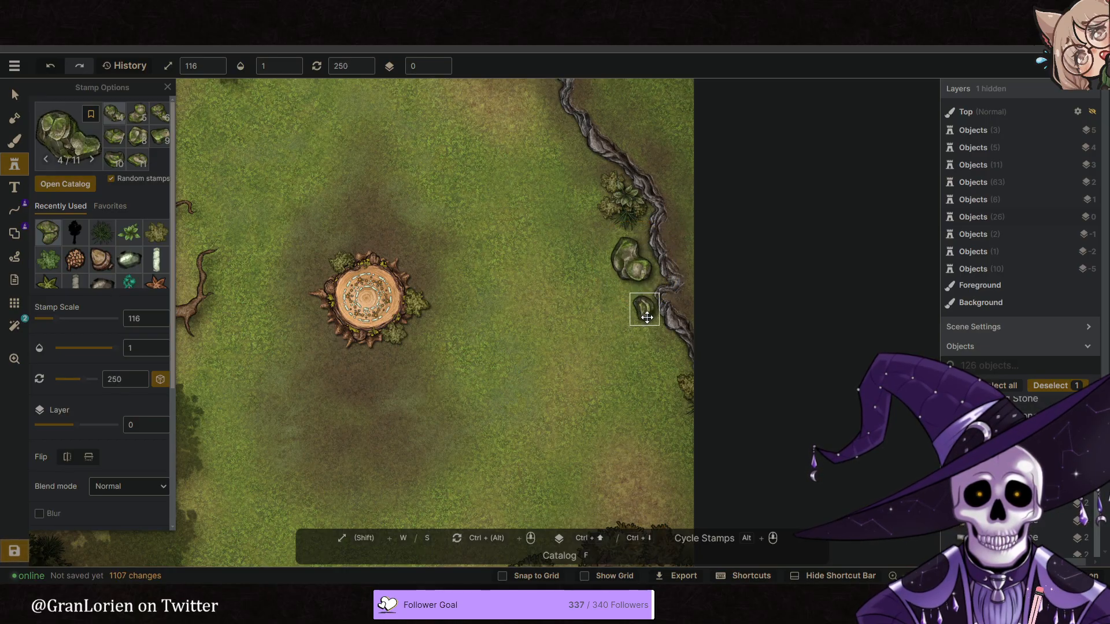
- Place two smaller mossy rocks at scale 92 along the ridge, one south of the large rock and one north of the bush
{"action": "left_click", "coordinate": [647, 323]}
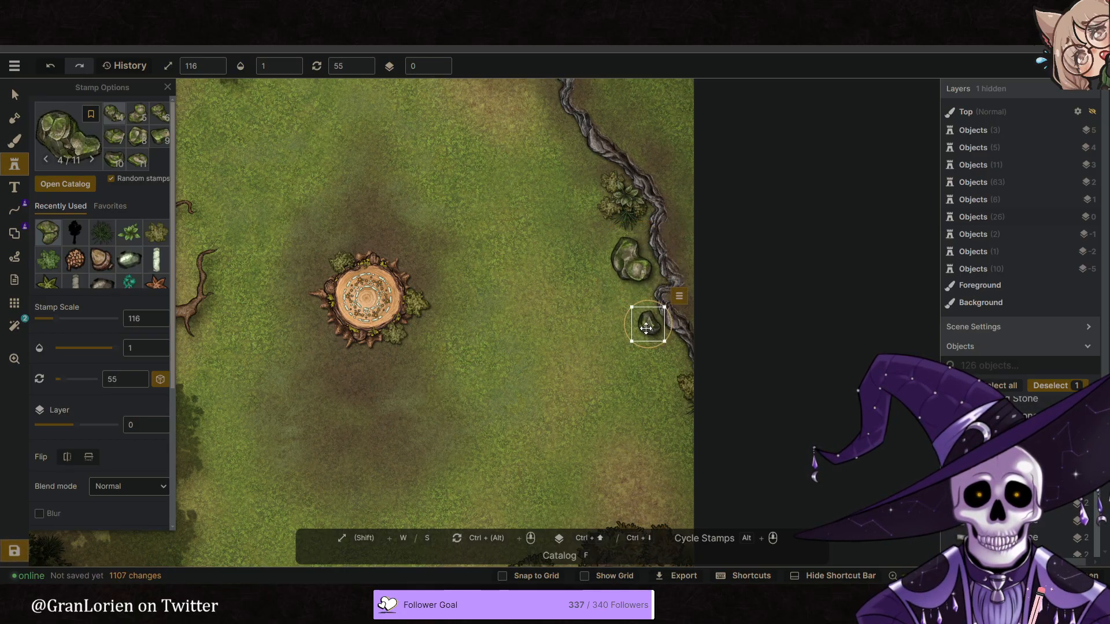
{"action": "left_click_drag", "start_coordinate": [662, 341], "coordinate": [653, 328]}
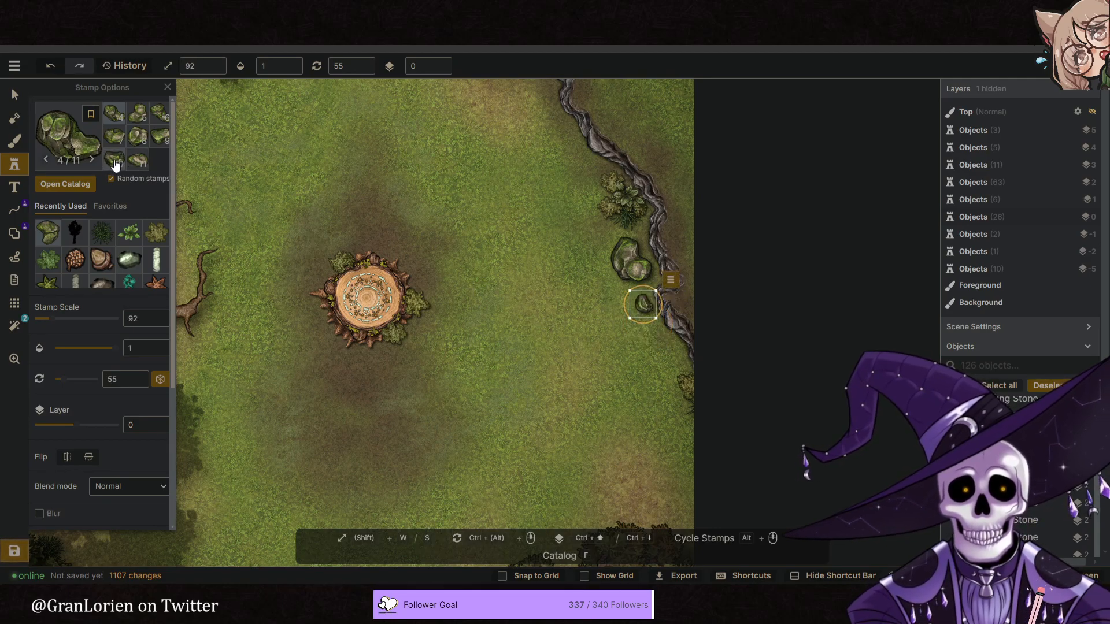
{"action": "left_click", "coordinate": [139, 161]}
{"action": "left_click", "coordinate": [578, 164]}
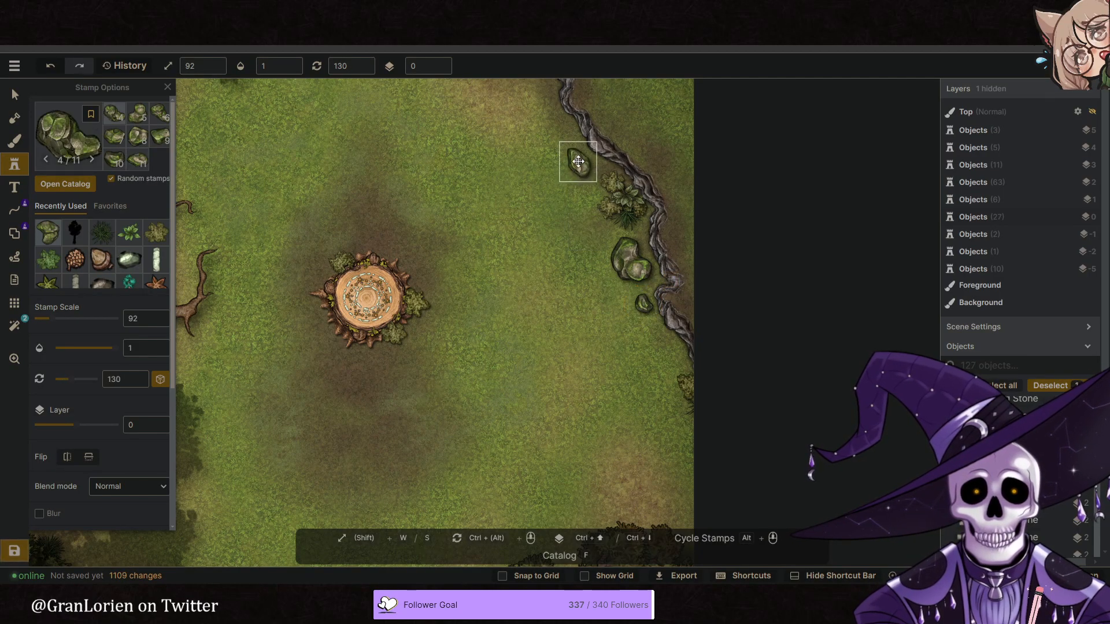
{"action": "scroll", "coordinate": [567, 153], "scroll_direction": "up", "scroll_amount": 8, "text": "ctrl"}
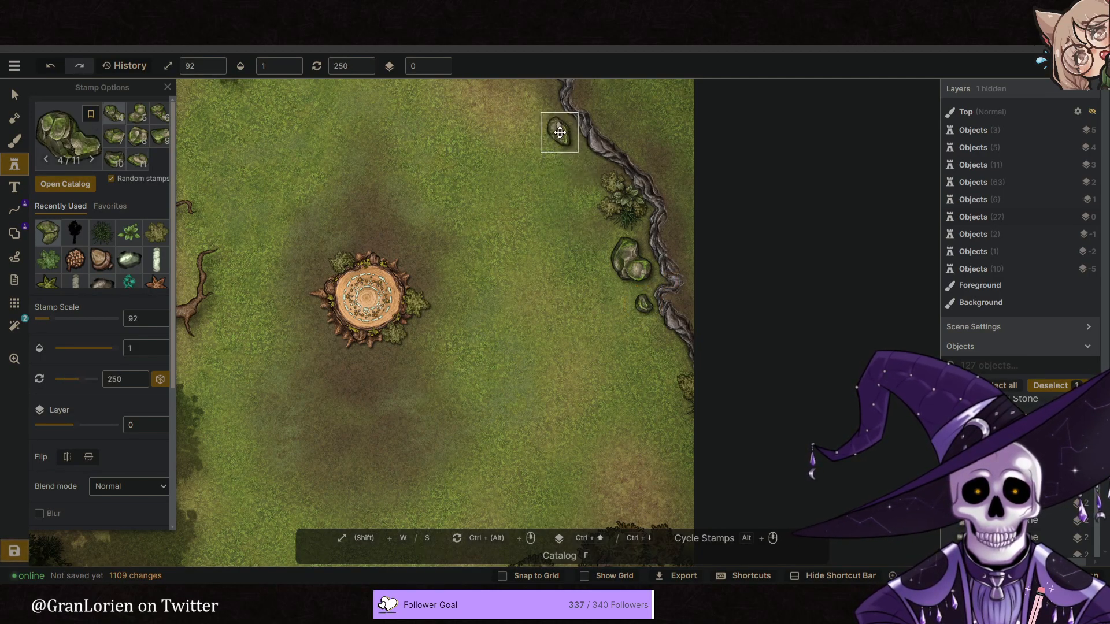
{"action": "left_click", "coordinate": [562, 132]}
{"action": "scroll", "coordinate": [562, 139], "scroll_direction": "down", "scroll_amount": 4}
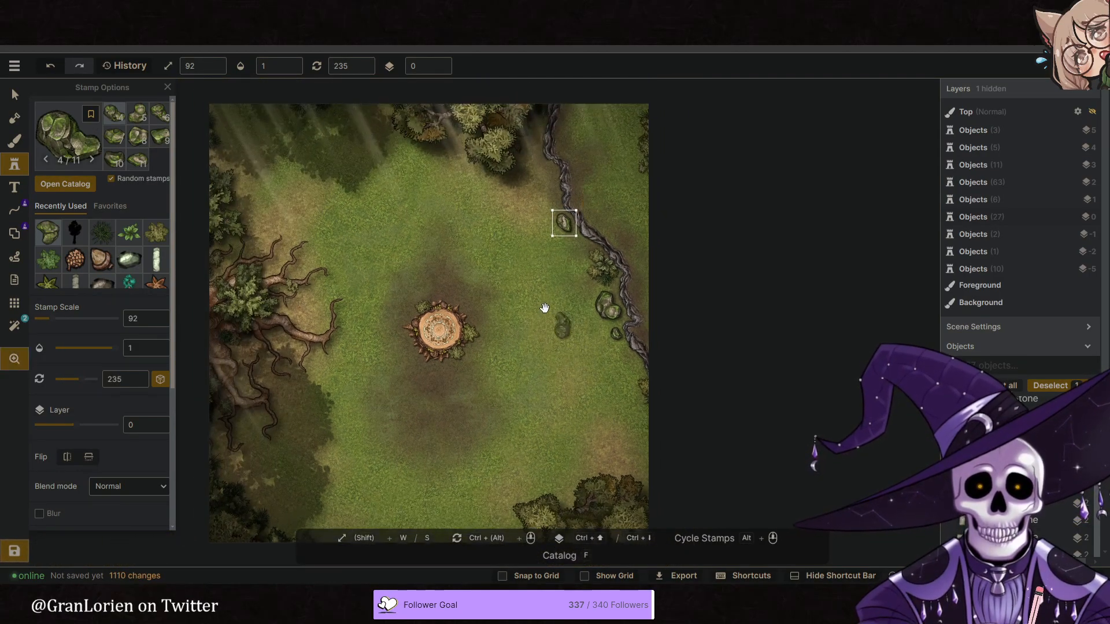
- Place three mossy rocks at scale 92 on layer 0: between the northern trees and ridge, beneath those trees, and on the northeastern edge
{"action": "left_click", "coordinate": [531, 122]}
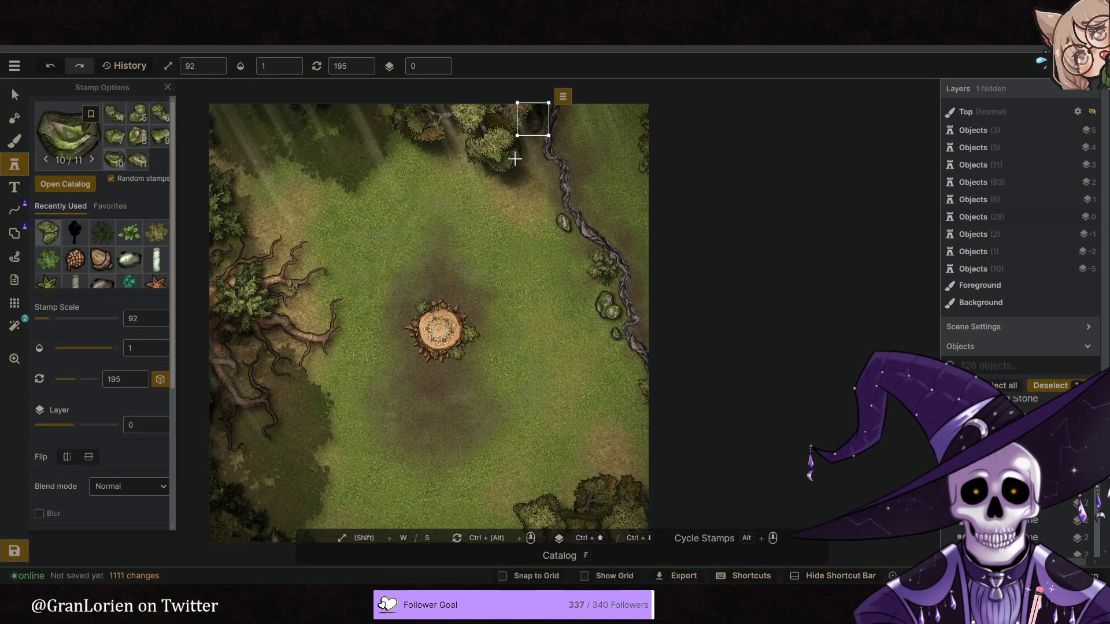
{"action": "left_click", "coordinate": [515, 163]}
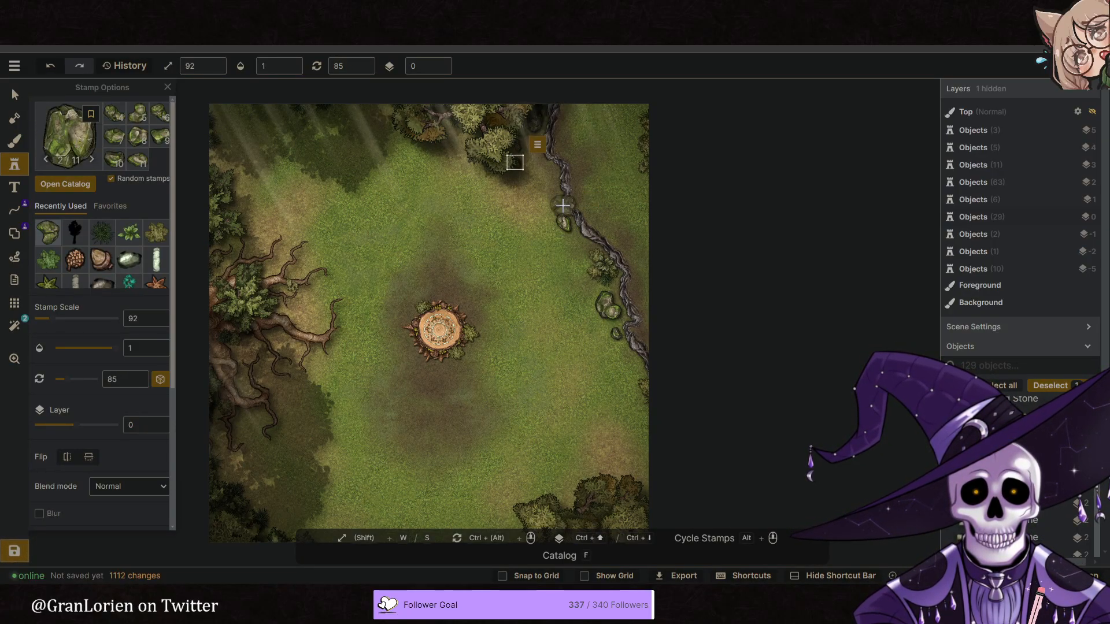
{"action": "left_click", "coordinate": [626, 101]}
{"action": "mouse_move", "coordinate": [421, 220]}
{"action": "middle_mouse_down"}
{"action": "mouse_move", "coordinate": [443, 217]}
{"action": "mouse_move", "coordinate": [439, 231]}
{"action": "mouse_move", "coordinate": [433, 224]}
{"action": "middle_mouse_up"}
{"action": "scroll", "coordinate": [435, 216], "scroll_direction": "down", "scroll_amount": 3}
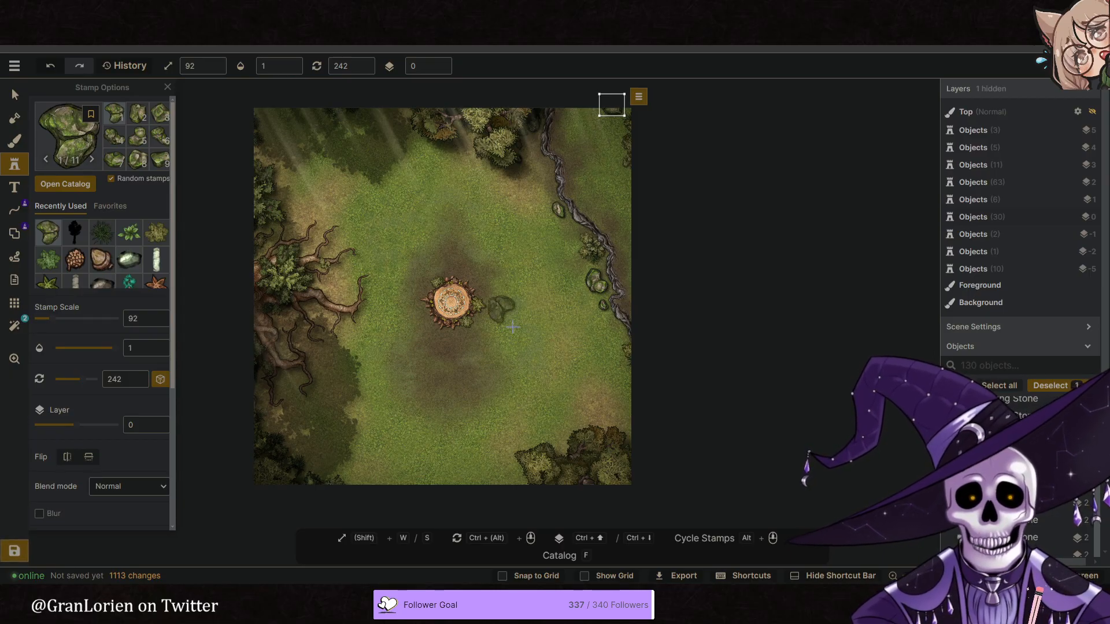
{"action": "scroll", "coordinate": [547, 347], "scroll_direction": "down", "scroll_amount": 2}
{"action": "middle_click_drag", "start_coordinate": [532, 347], "coordinate": [508, 317]}
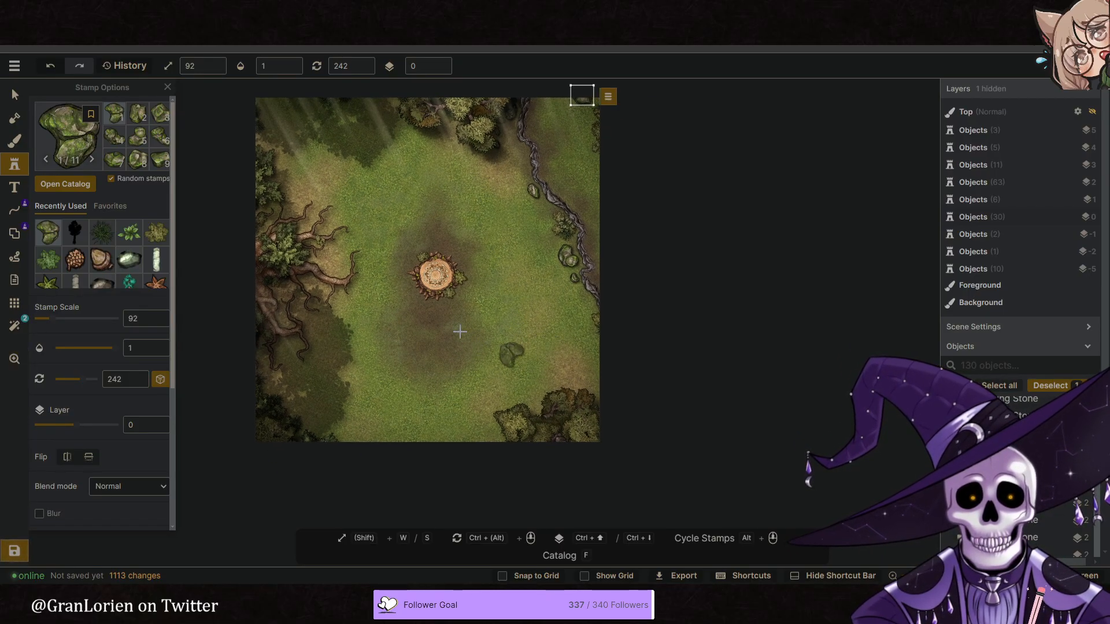
- Search the stamp catalog for light and choose the round orange glow stamp
{"action": "key", "text": "f"}
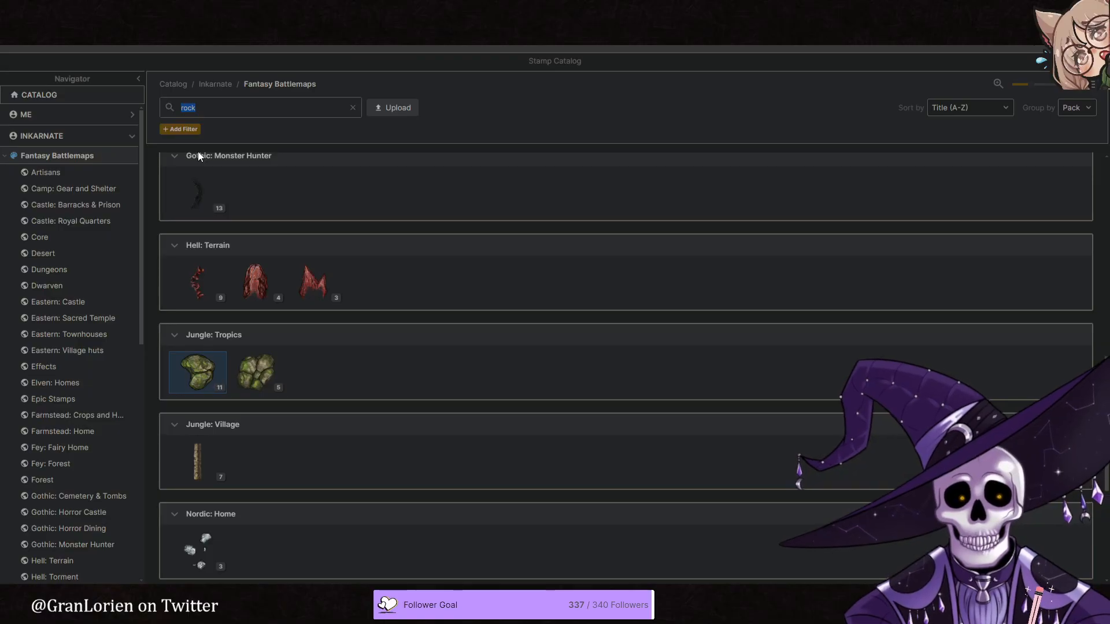
{"action": "scroll", "coordinate": [197, 151], "scroll_direction": "up", "scroll_amount": 10}
{"action": "scroll", "coordinate": [222, 236], "scroll_direction": "down", "scroll_amount": 3}
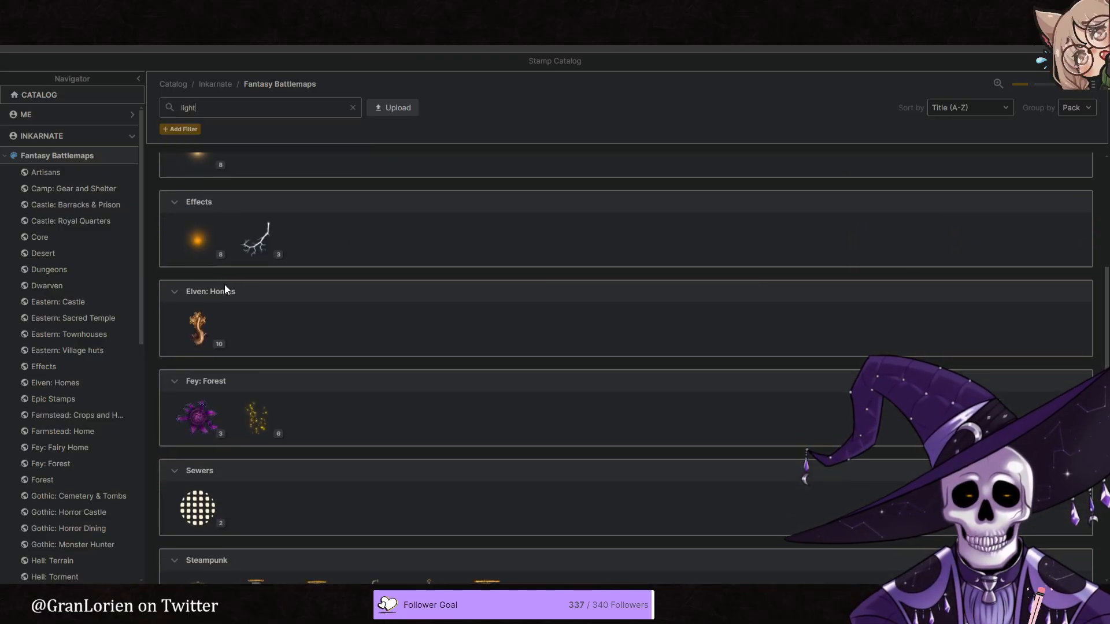
{"action": "scroll", "coordinate": [209, 216], "scroll_direction": "up", "scroll_amount": 1}
{"action": "left_click", "coordinate": [196, 203]}
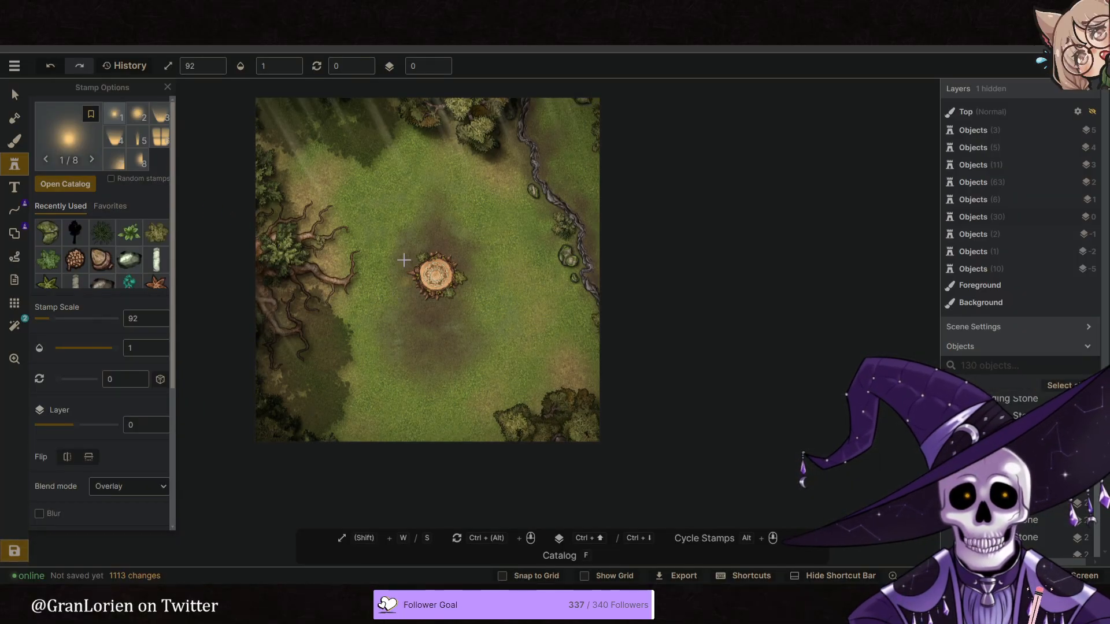
- Place the orange glow stamp at scale 500 on layer 5 and move it over the northern middle of the clearing
{"action": "left_click", "coordinate": [397, 200]}
{"action": "left_click_drag", "start_coordinate": [409, 215], "coordinate": [907, 554]}
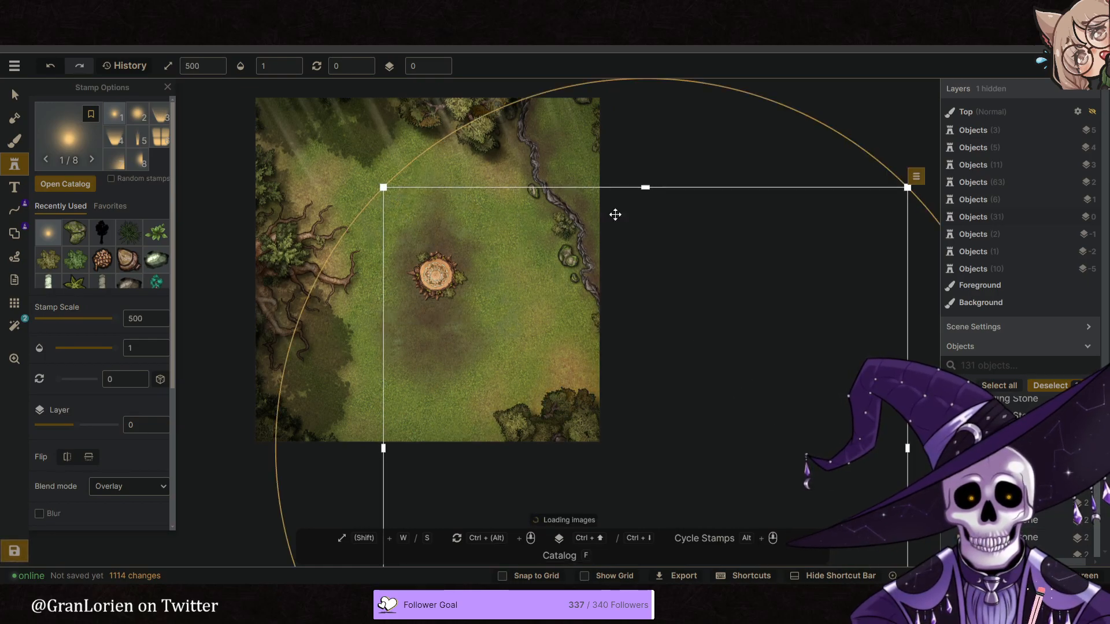
{"action": "double_click", "coordinate": [443, 63]}
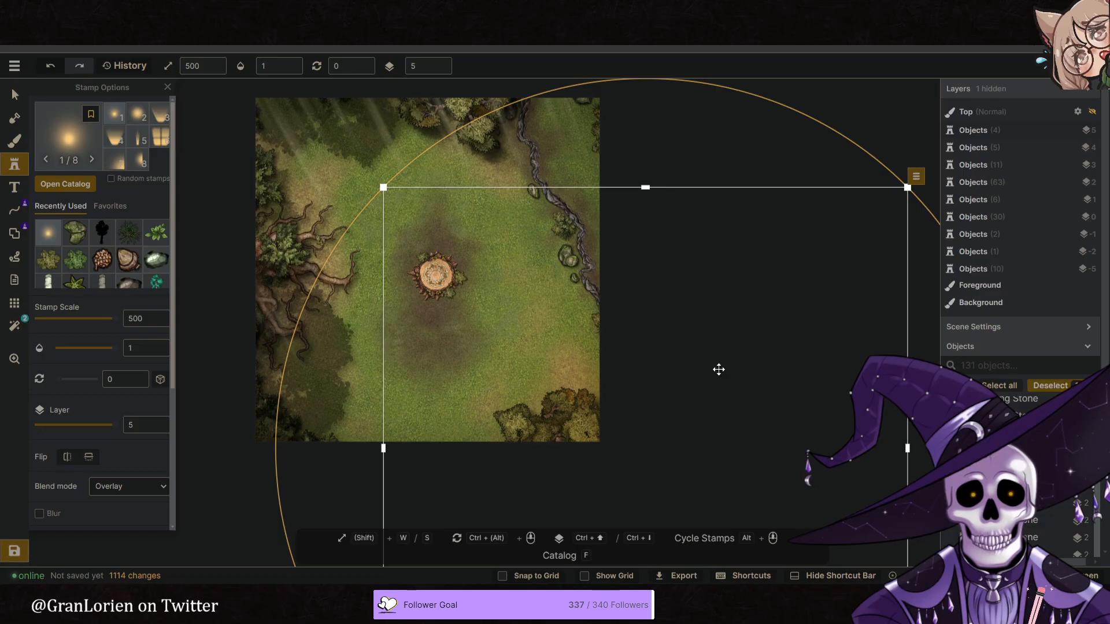
{"action": "left_click_drag", "start_coordinate": [673, 391], "coordinate": [446, 183]}
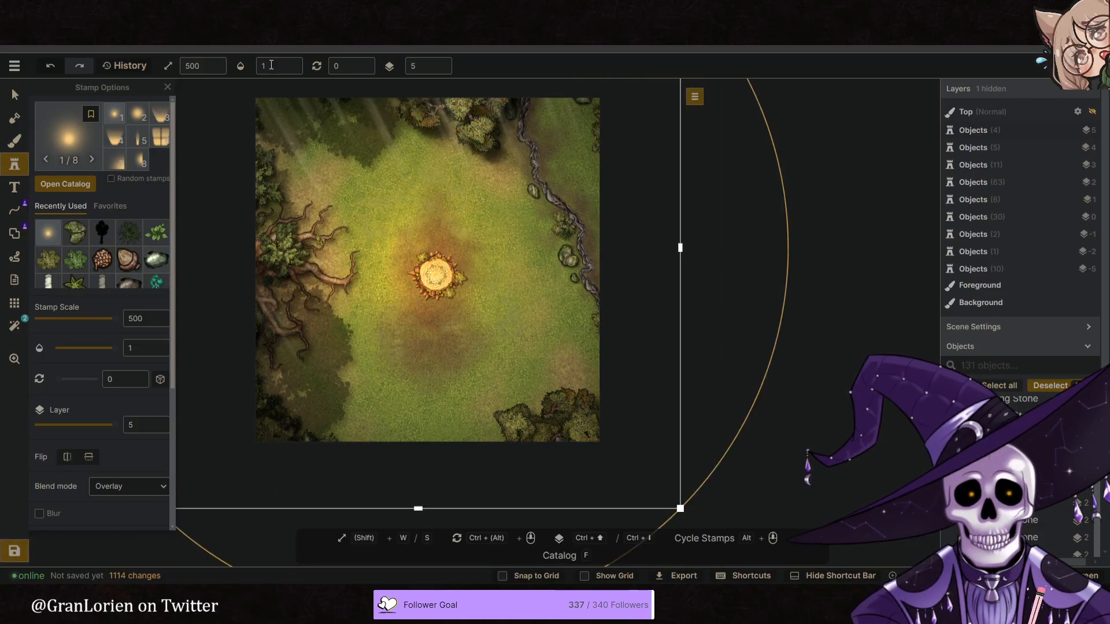
- Position the glow just northwest of the stump and set its opacity to 0.74 and its saturation to 100
{"action": "scroll", "coordinate": [116, 351], "scroll_direction": "down", "scroll_amount": 4}
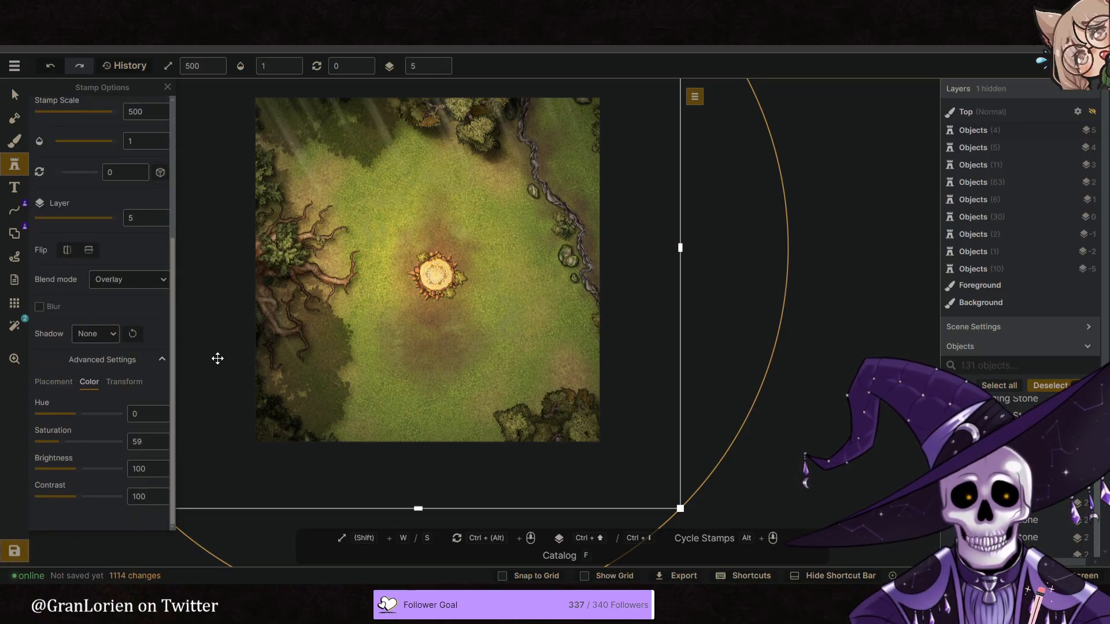
{"action": "left_click_drag", "start_coordinate": [602, 444], "coordinate": [476, 301]}
{"action": "left_click_drag", "start_coordinate": [546, 345], "coordinate": [636, 420]}
{"action": "left_click_drag", "start_coordinate": [533, 368], "coordinate": [507, 338]}
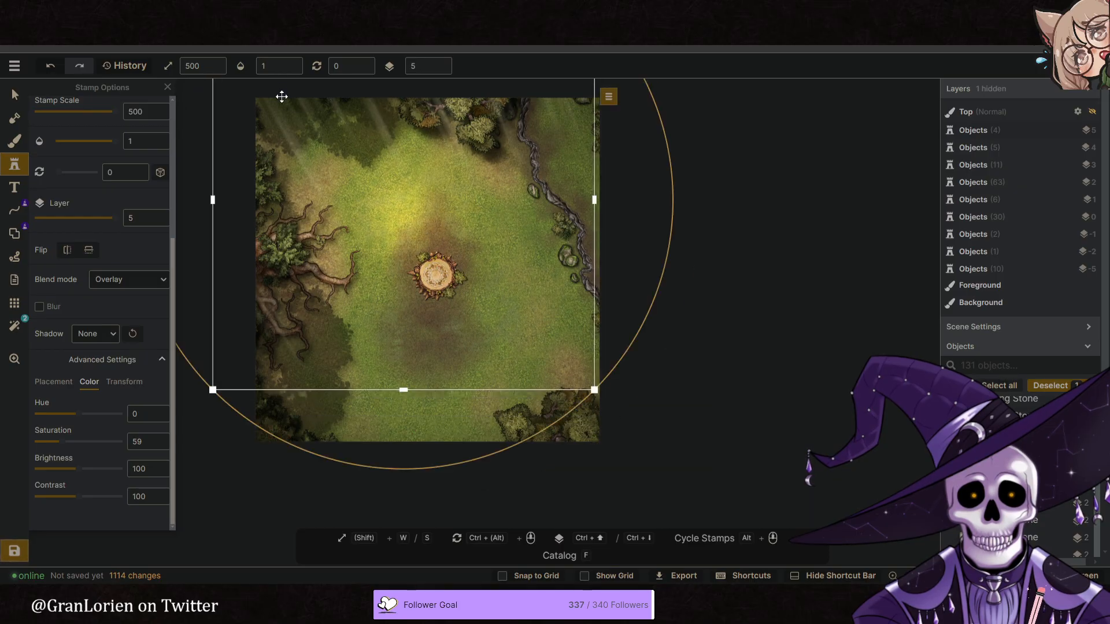
{"action": "left_click", "coordinate": [275, 67]}
{"action": "left_click", "coordinate": [300, 106]}
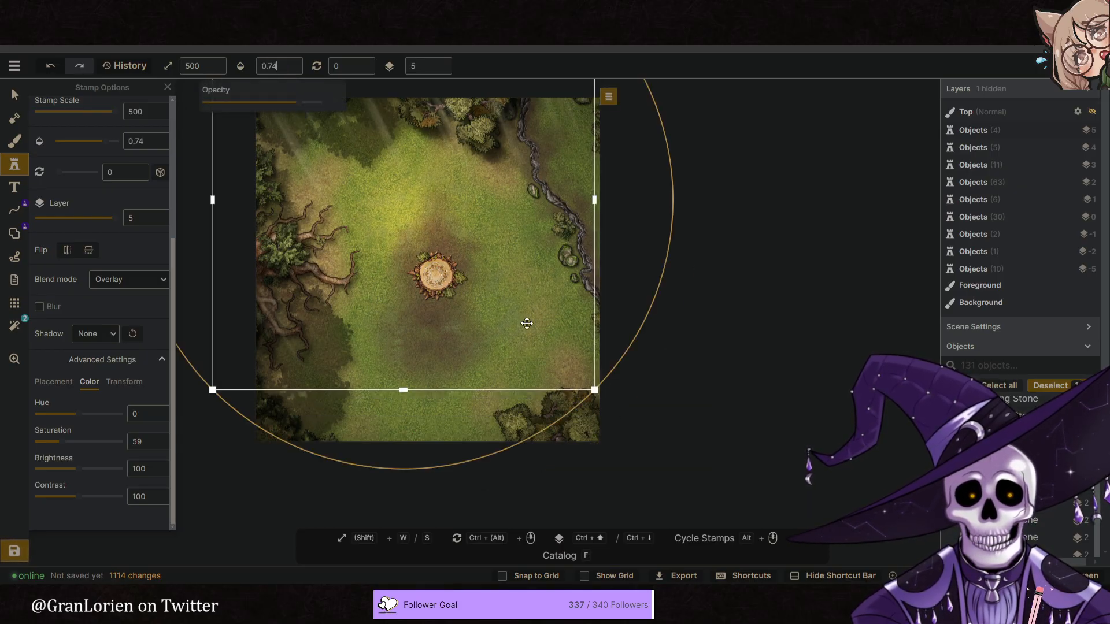
{"action": "left_click_drag", "start_coordinate": [501, 305], "coordinate": [506, 299]}
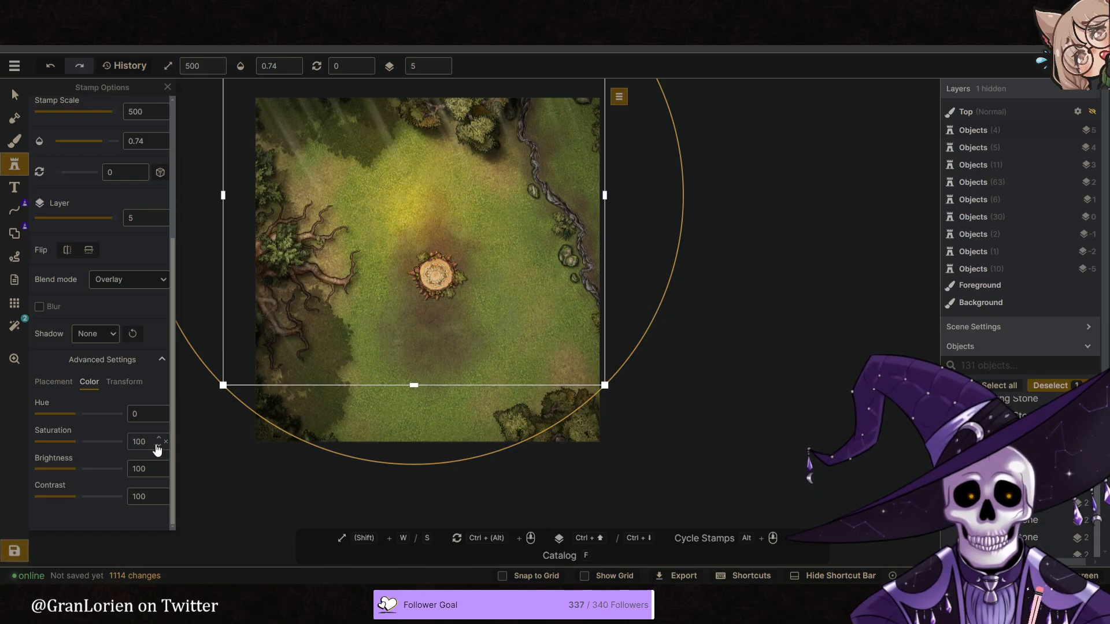
- Duplicate the glow, move the copy above the large tree roots in the west, and set its opacity to 1
{"action": "right_click", "coordinate": [557, 192]}
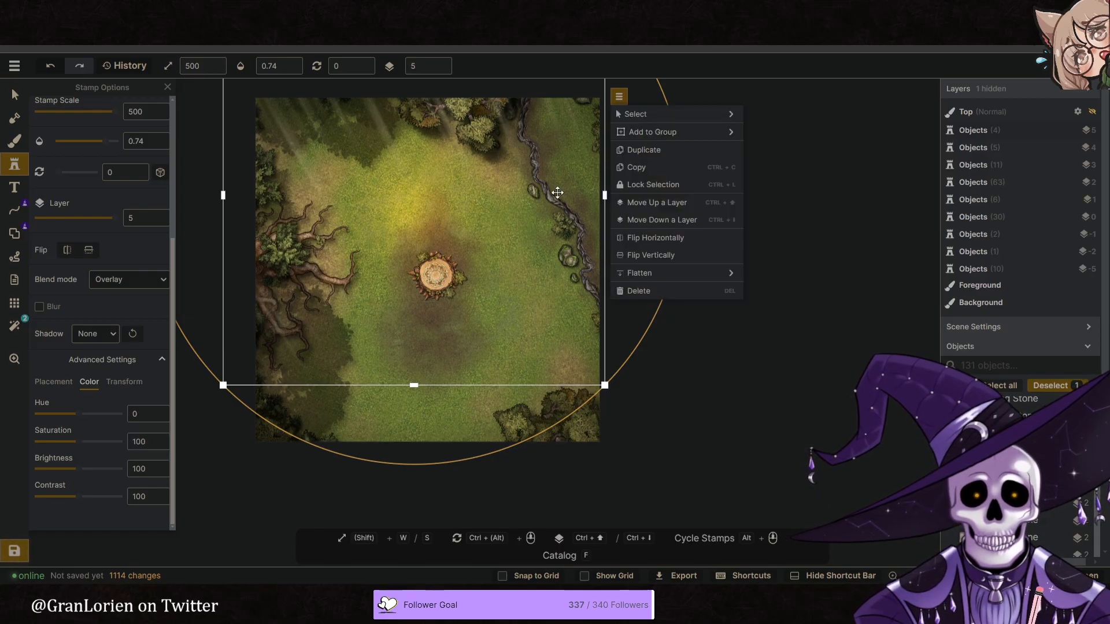
{"action": "left_click", "coordinate": [644, 150]}
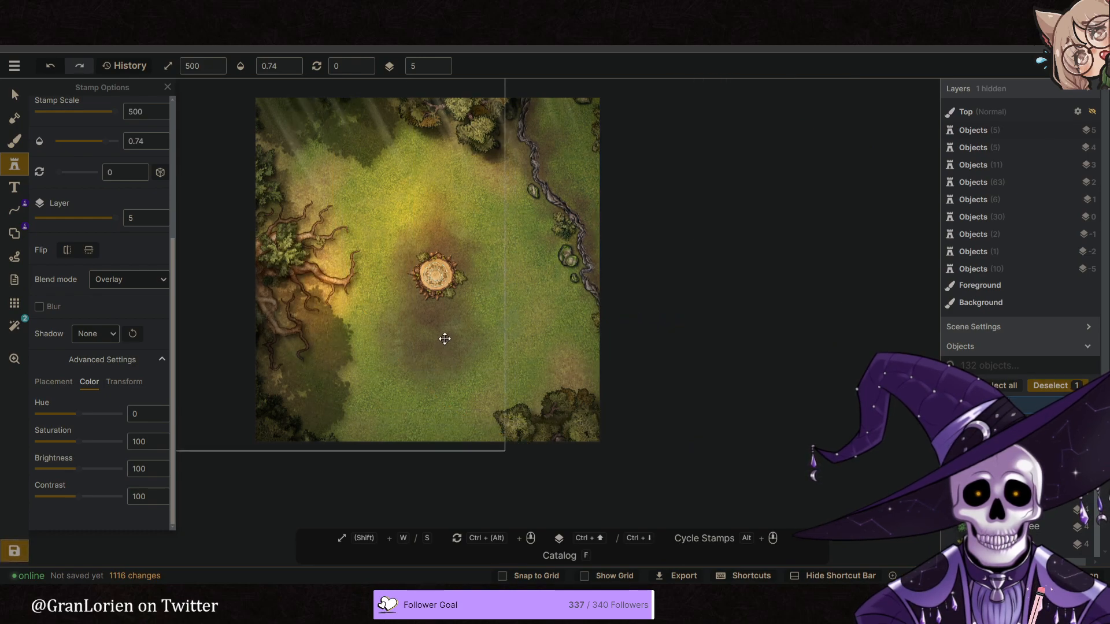
{"action": "left_click", "coordinate": [450, 288]}
{"action": "left_click_drag", "start_coordinate": [475, 326], "coordinate": [458, 307]}
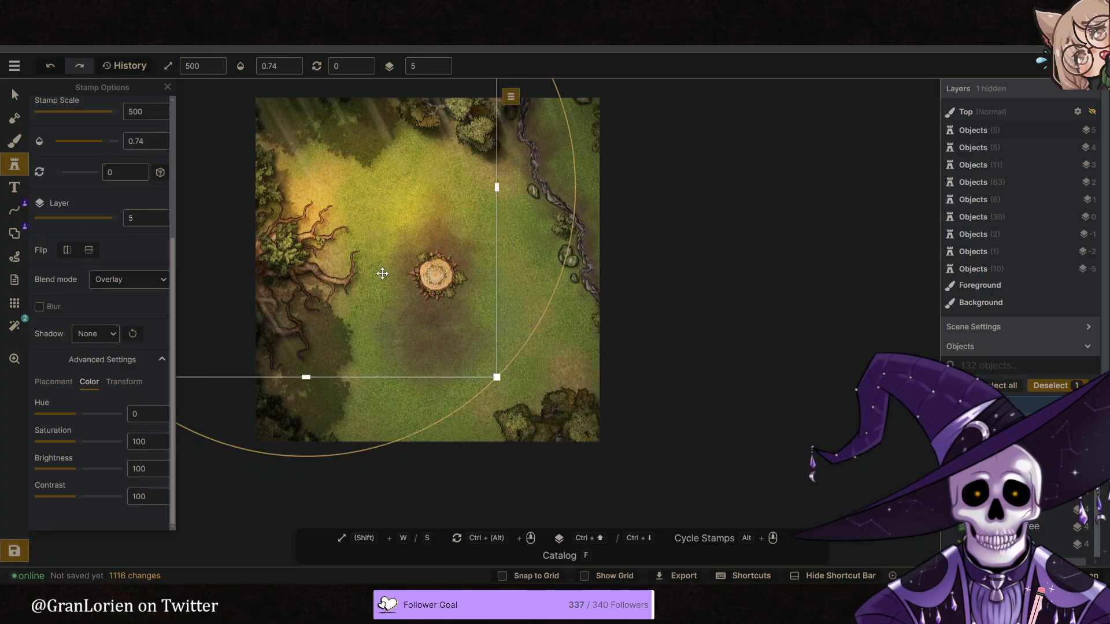
{"action": "left_click", "coordinate": [299, 67]}
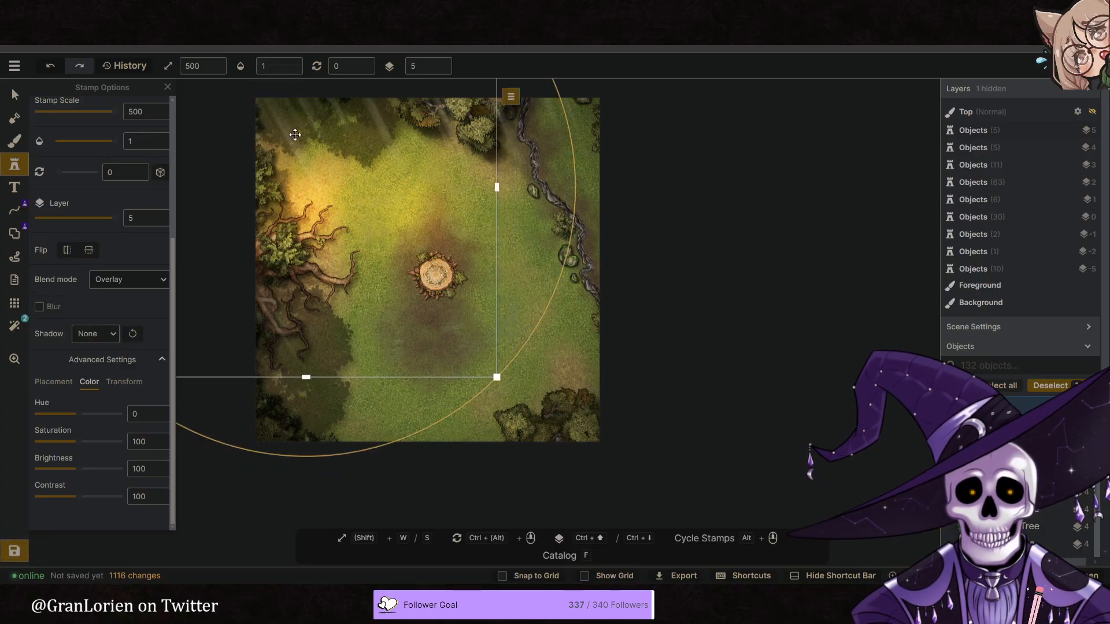
- Lower the Vignette filter by one layer
{"action": "left_click", "coordinate": [15, 326]}
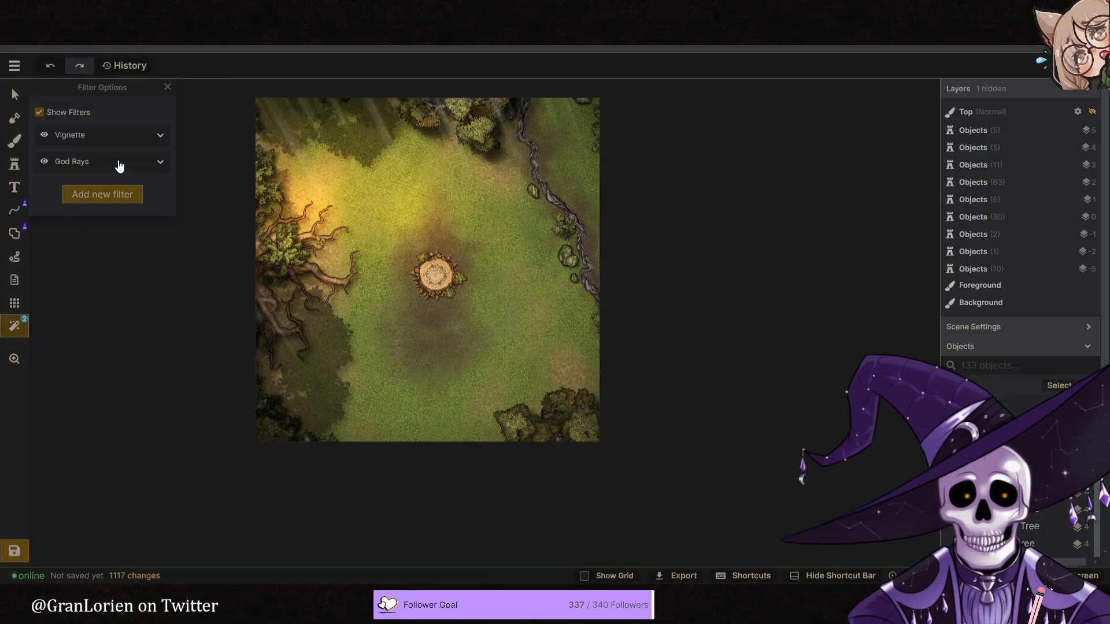
{"action": "left_click", "coordinate": [119, 137]}
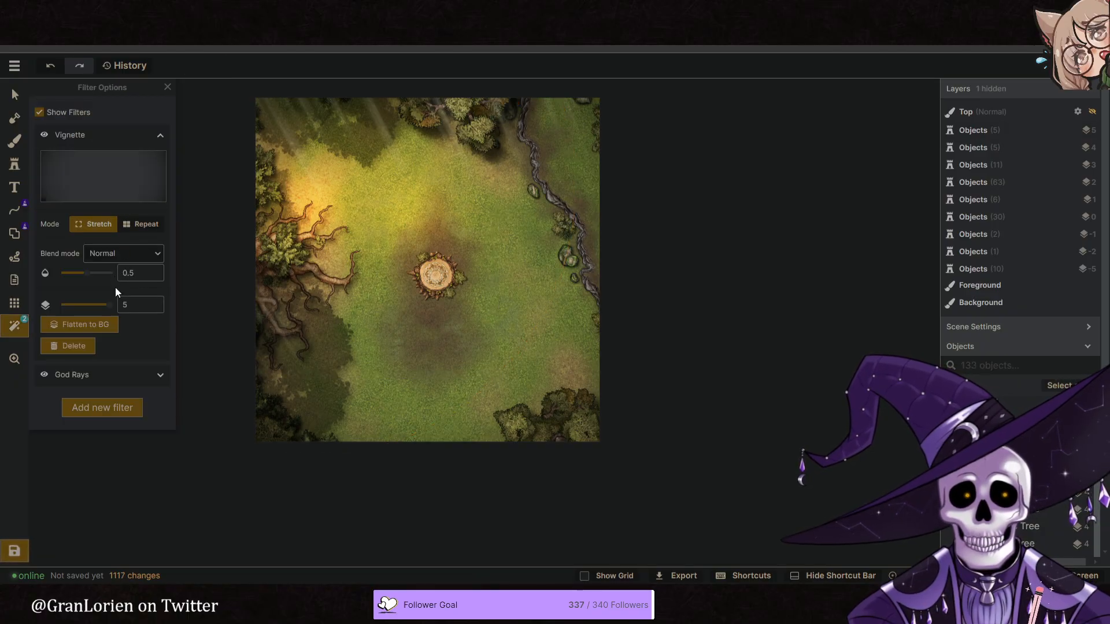
{"action": "left_click", "coordinate": [152, 310]}
{"action": "left_click", "coordinate": [15, 95]}
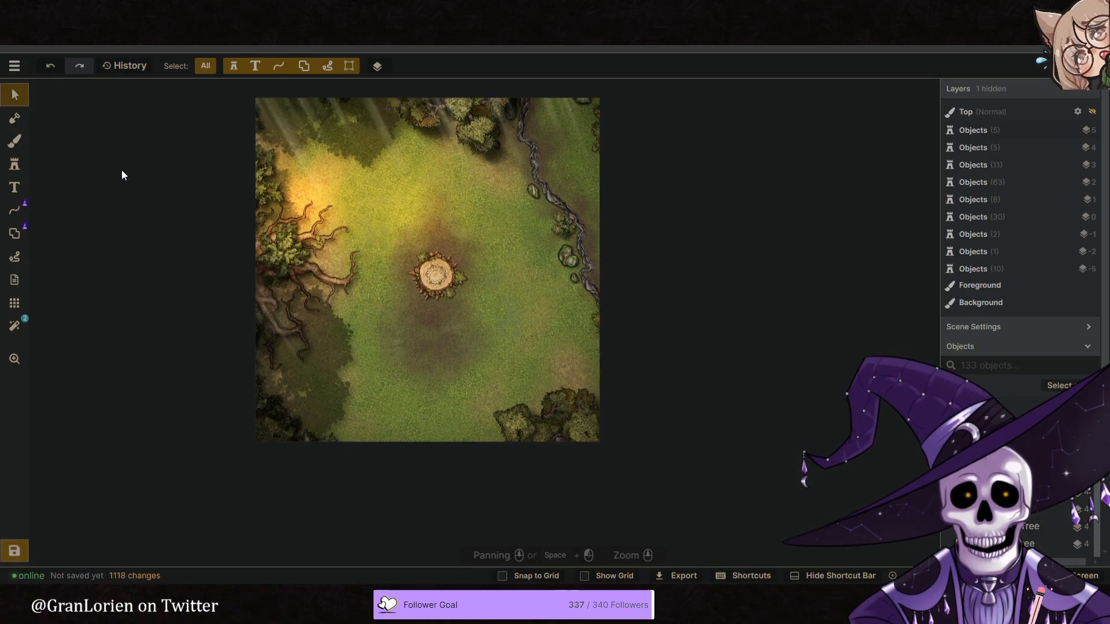
- Choose the black Core texture for the background brush
{"action": "key", "text": "space"}
{"action": "left_click_drag", "start_coordinate": [471, 374], "coordinate": [494, 367]}
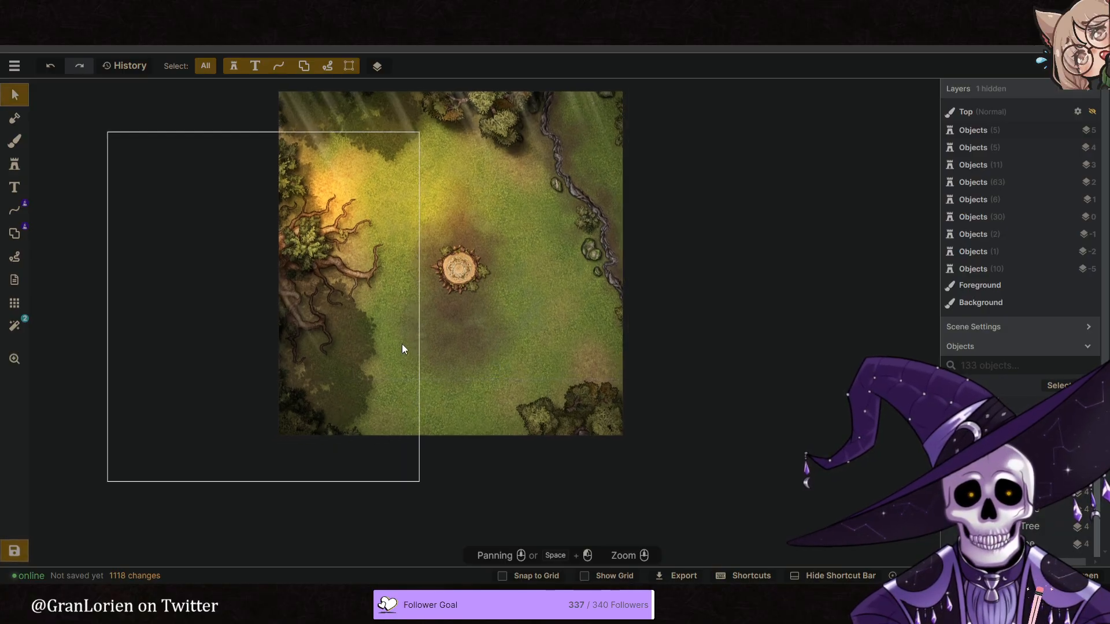
{"action": "middle_click_drag", "start_coordinate": [464, 357], "coordinate": [467, 378]}
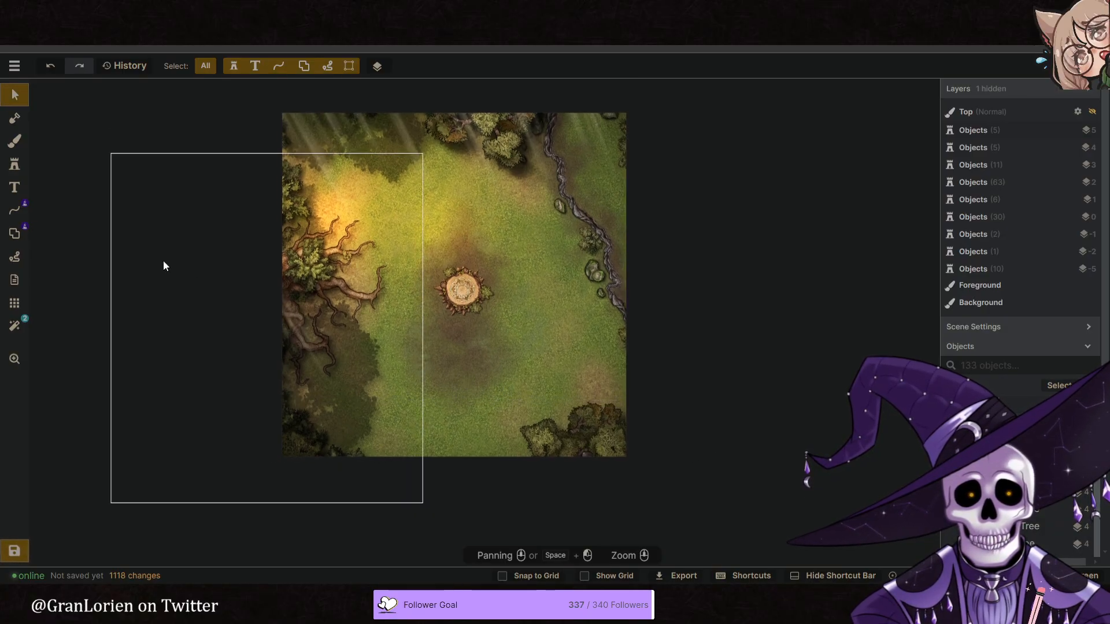
{"action": "left_click", "coordinate": [15, 141]}
{"action": "key", "text": "f"}
{"action": "scroll", "coordinate": [661, 266], "scroll_direction": "up", "scroll_amount": 10}
{"action": "scroll", "coordinate": [660, 266], "scroll_direction": "up", "scroll_amount": 8}
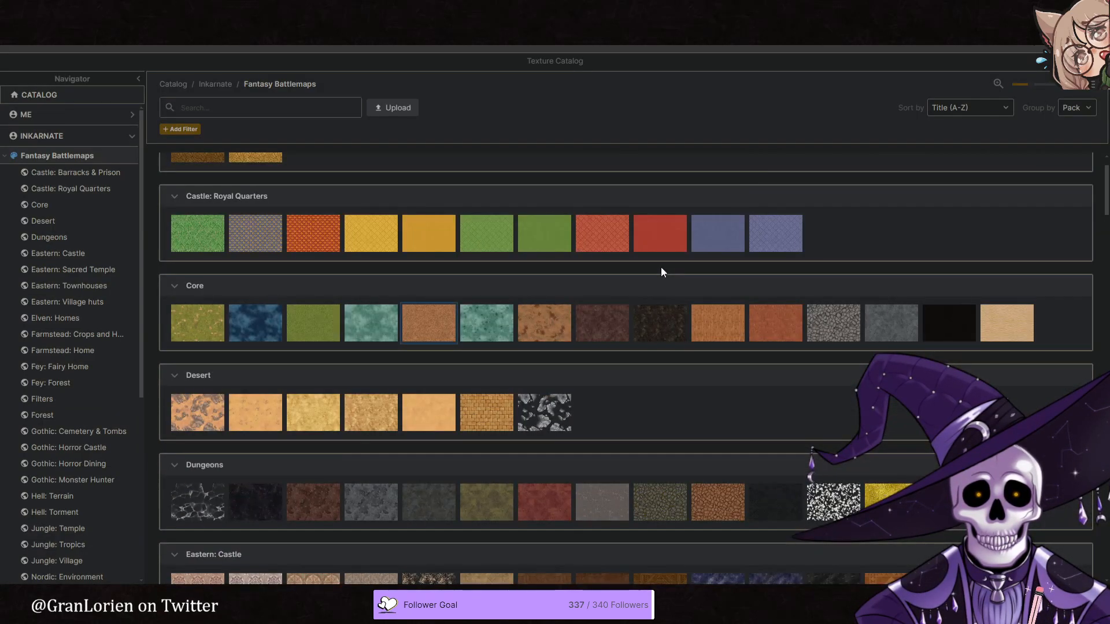
{"action": "left_click", "coordinate": [933, 319]}
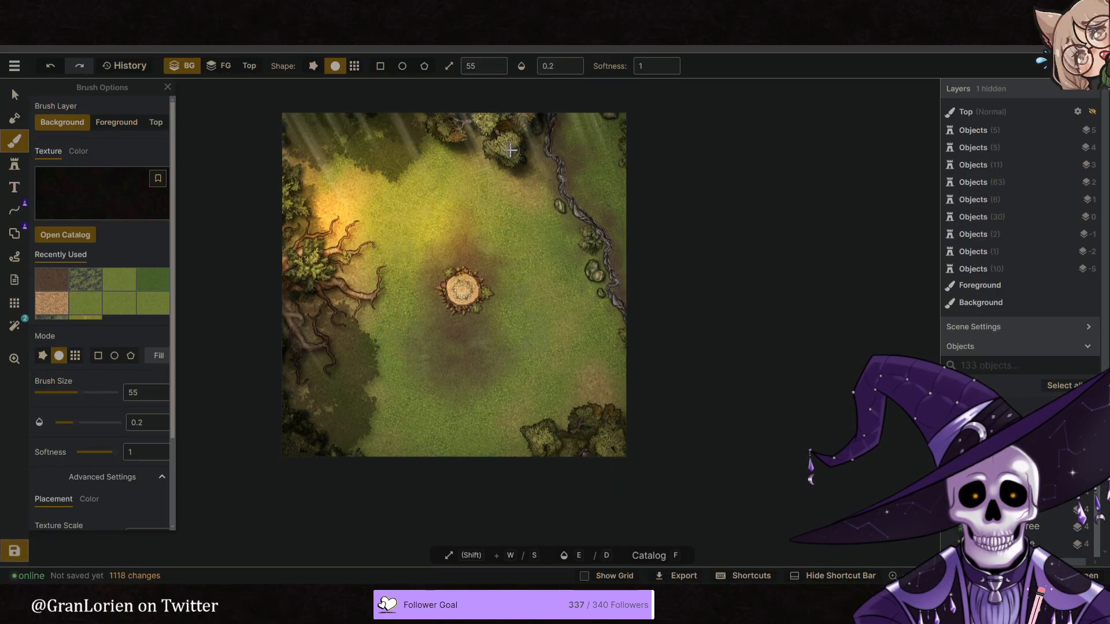
- Paint soft black shading on the Background layer along the northern, western and northeastern edges, with brush size 92 and opacity 0.2
{"action": "mouse_move", "coordinate": [449, 138]}
{"action": "left_mouse_down"}
{"action": "mouse_move", "coordinate": [488, 139]}
{"action": "mouse_move", "coordinate": [404, 116]}
{"action": "mouse_move", "coordinate": [349, 127]}
{"action": "mouse_move", "coordinate": [288, 109]}
{"action": "mouse_move", "coordinate": [277, 123]}
{"action": "mouse_move", "coordinate": [309, 109]}
{"action": "mouse_move", "coordinate": [301, 113]}
{"action": "mouse_move", "coordinate": [329, 117]}
{"action": "mouse_move", "coordinate": [283, 133]}
{"action": "mouse_move", "coordinate": [287, 110]}
{"action": "mouse_move", "coordinate": [280, 144]}
{"action": "mouse_move", "coordinate": [293, 139]}
{"action": "mouse_move", "coordinate": [272, 174]}
{"action": "mouse_move", "coordinate": [280, 164]}
{"action": "mouse_move", "coordinate": [288, 185]}
{"action": "left_mouse_up"}
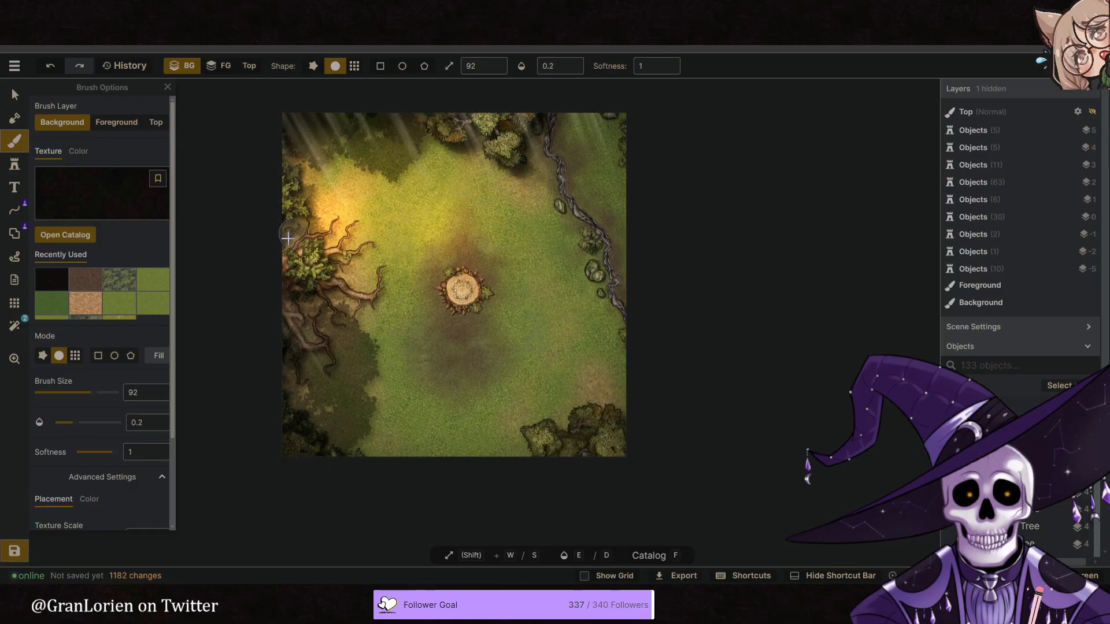
{"action": "mouse_move", "coordinate": [271, 249]}
{"action": "left_mouse_down"}
{"action": "mouse_move", "coordinate": [312, 332]}
{"action": "mouse_move", "coordinate": [294, 293]}
{"action": "mouse_move", "coordinate": [300, 323]}
{"action": "mouse_move", "coordinate": [344, 295]}
{"action": "mouse_move", "coordinate": [305, 341]}
{"action": "mouse_move", "coordinate": [363, 301]}
{"action": "mouse_move", "coordinate": [305, 363]}
{"action": "mouse_move", "coordinate": [305, 322]}
{"action": "mouse_move", "coordinate": [299, 426]}
{"action": "mouse_move", "coordinate": [300, 416]}
{"action": "mouse_move", "coordinate": [315, 426]}
{"action": "mouse_move", "coordinate": [286, 382]}
{"action": "mouse_move", "coordinate": [303, 405]}
{"action": "mouse_move", "coordinate": [289, 365]}
{"action": "mouse_move", "coordinate": [303, 453]}
{"action": "left_mouse_up"}
{"action": "middle_click_drag", "start_coordinate": [397, 422], "coordinate": [407, 429]}
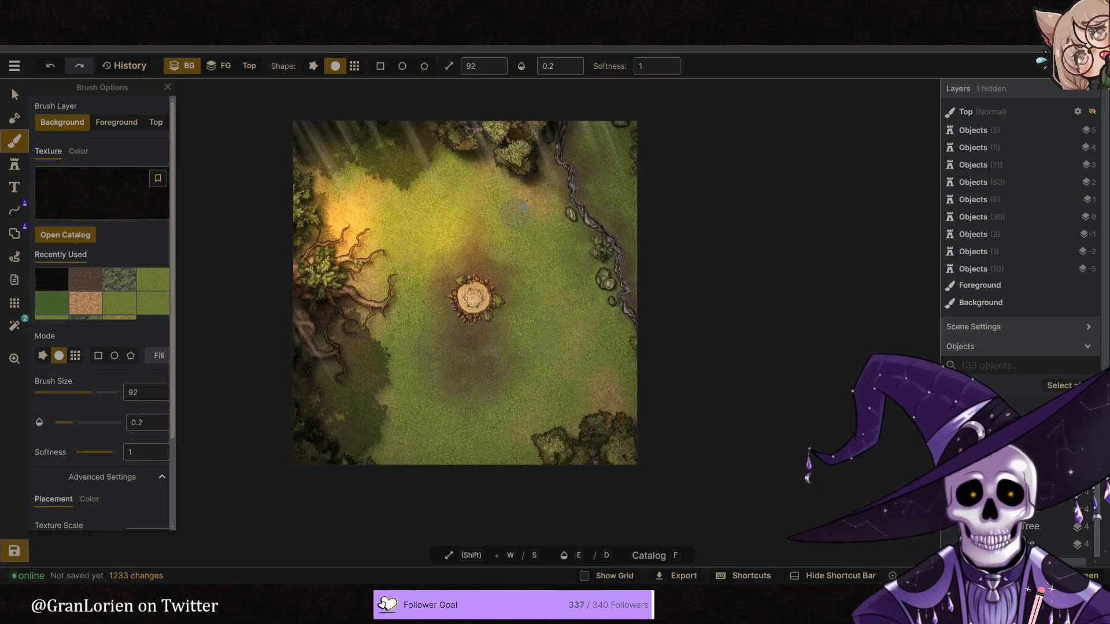
{"action": "left_click_drag", "start_coordinate": [534, 148], "coordinate": [553, 149]}
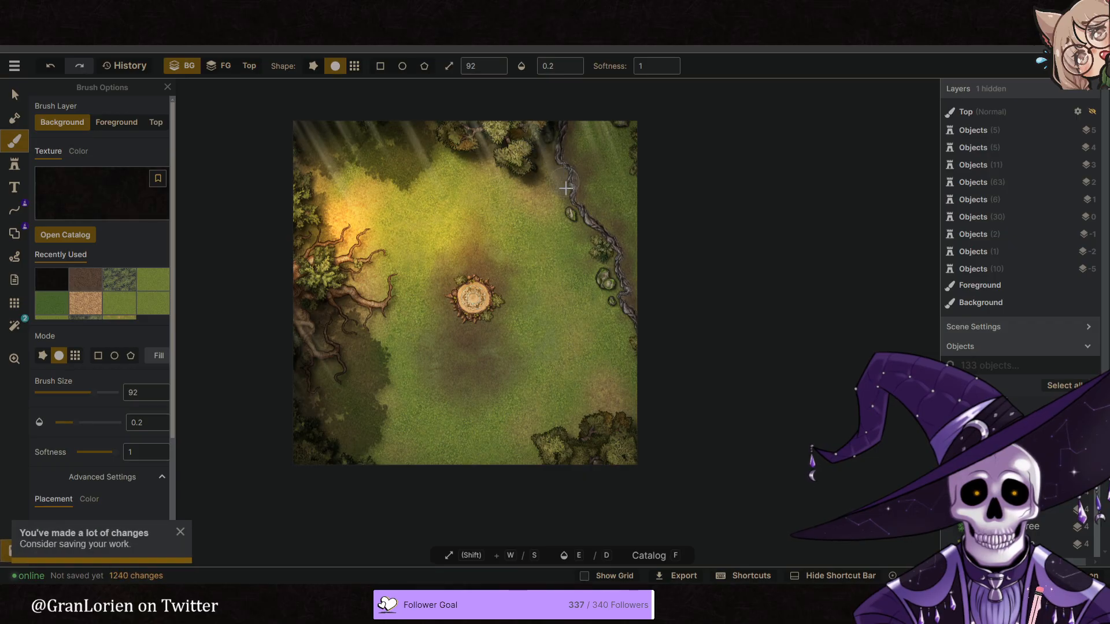
{"action": "mouse_move", "coordinate": [648, 149]}
{"action": "left_mouse_down"}
{"action": "mouse_move", "coordinate": [591, 119]}
{"action": "mouse_move", "coordinate": [550, 120]}
{"action": "mouse_move", "coordinate": [597, 137]}
{"action": "mouse_move", "coordinate": [548, 125]}
{"action": "left_mouse_up"}
- Paint soft black shading on the Background layer around the base of the stump with brush size 51 and opacity 0.2
{"action": "middle_click_drag", "start_coordinate": [453, 349], "coordinate": [470, 320]}
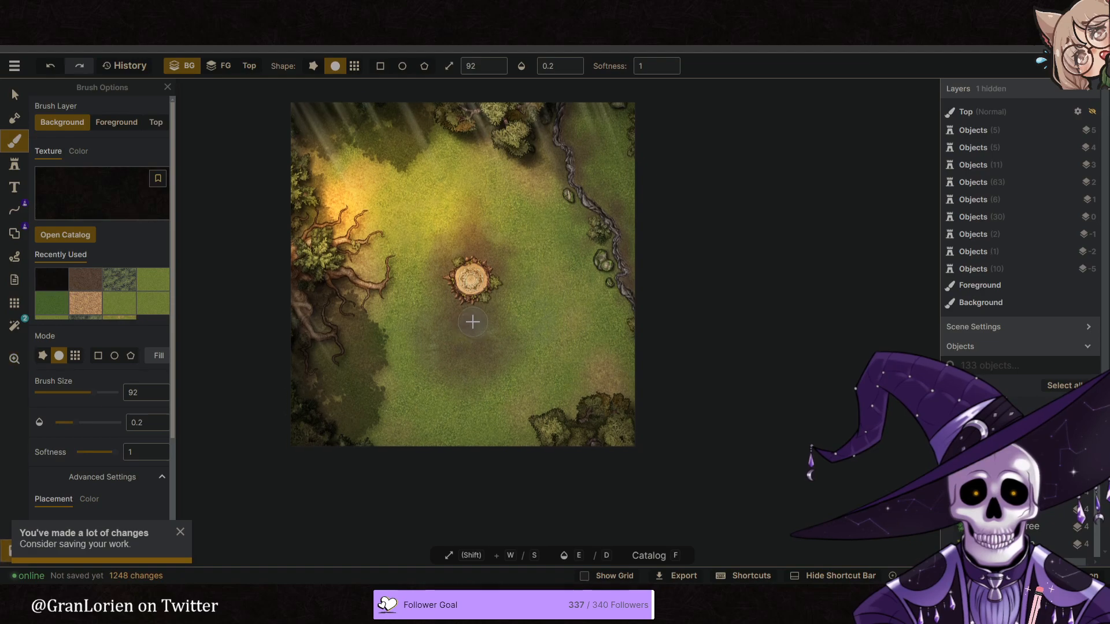
{"action": "scroll", "coordinate": [488, 289], "scroll_direction": "up", "scroll_amount": 4}
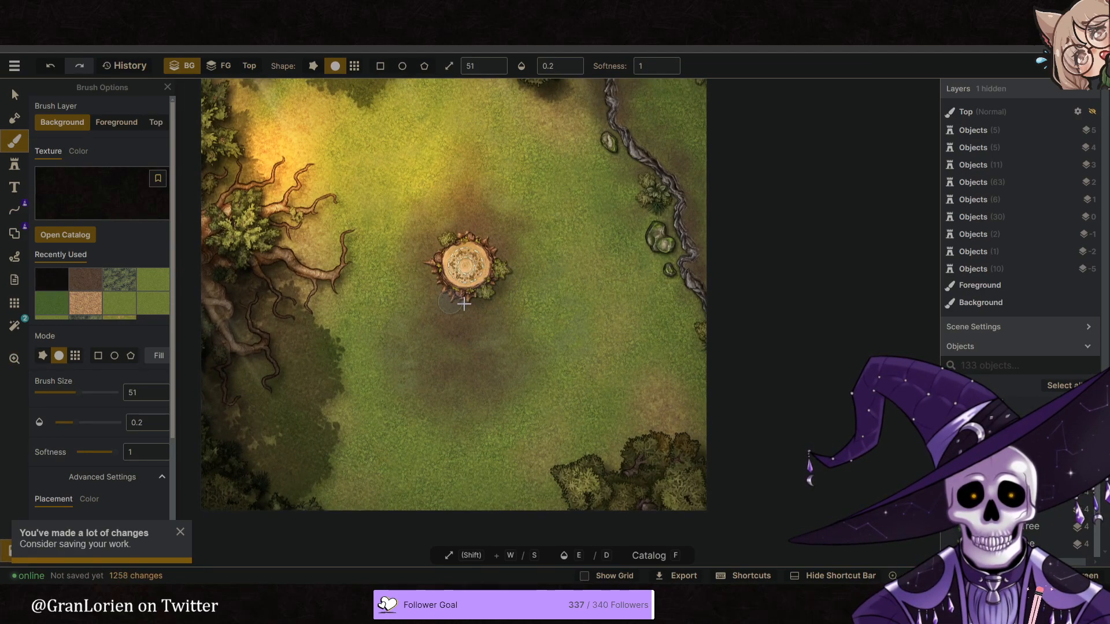
{"action": "left_click_drag", "start_coordinate": [459, 304], "coordinate": [448, 317]}
{"action": "middle_click_drag", "start_coordinate": [412, 327], "coordinate": [444, 306]}
{"action": "left_click_drag", "start_coordinate": [530, 255], "coordinate": [531, 262]}
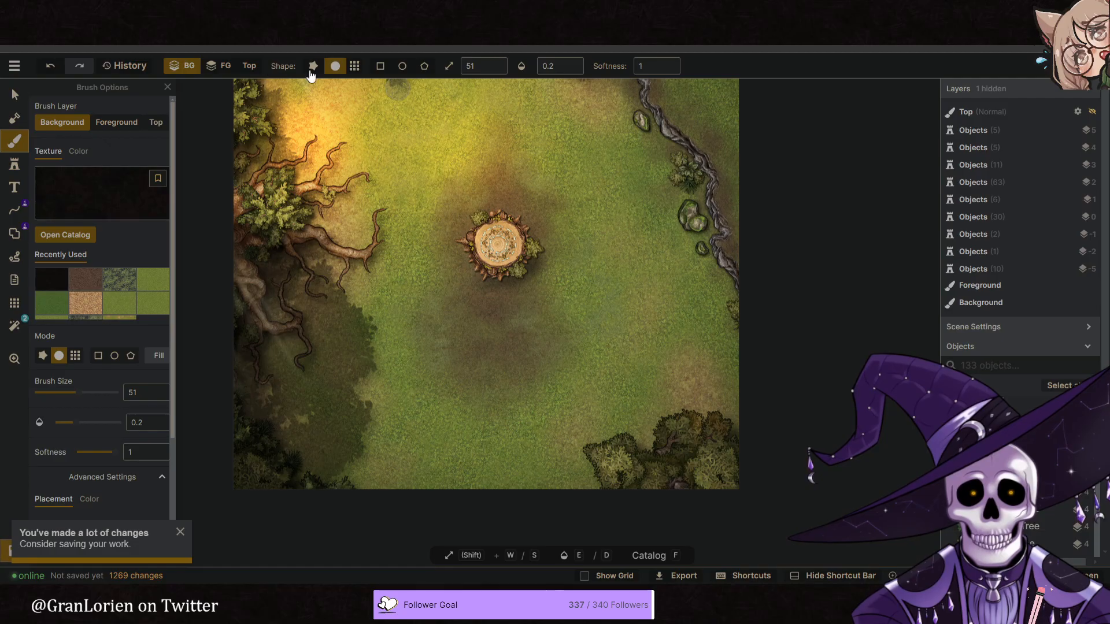
- Shade the stump's southern roots and its eastern and southern bushes on the Top layer with brush size 25 and opacity 0.2
{"action": "left_click", "coordinate": [249, 67]}
{"action": "scroll", "coordinate": [526, 261], "scroll_direction": "up", "scroll_amount": 5}
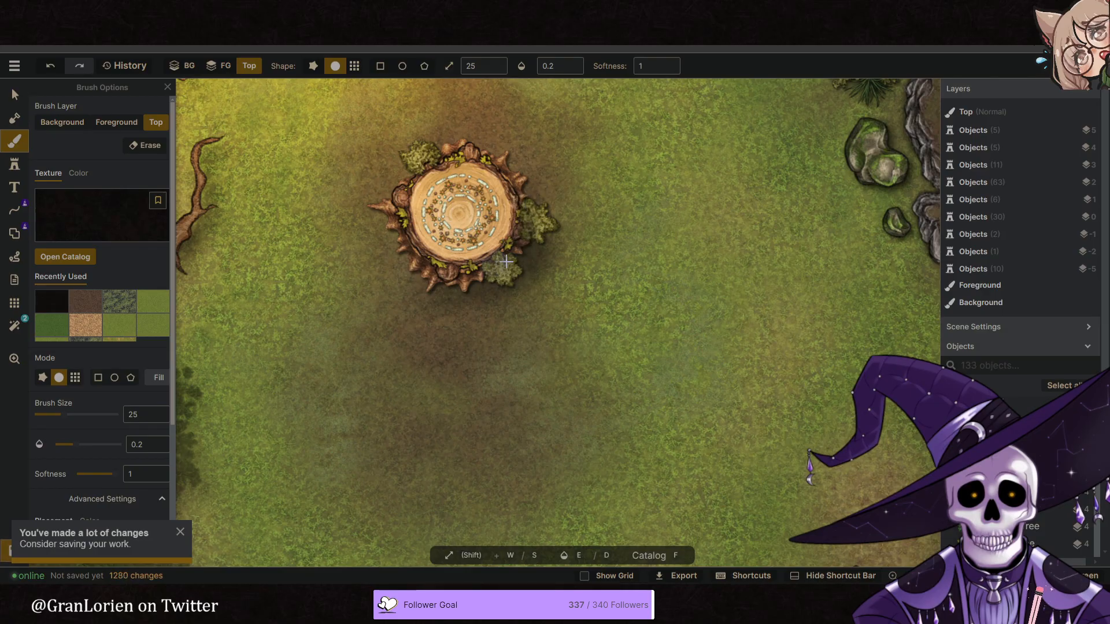
{"action": "left_click_drag", "start_coordinate": [474, 278], "coordinate": [442, 290]}
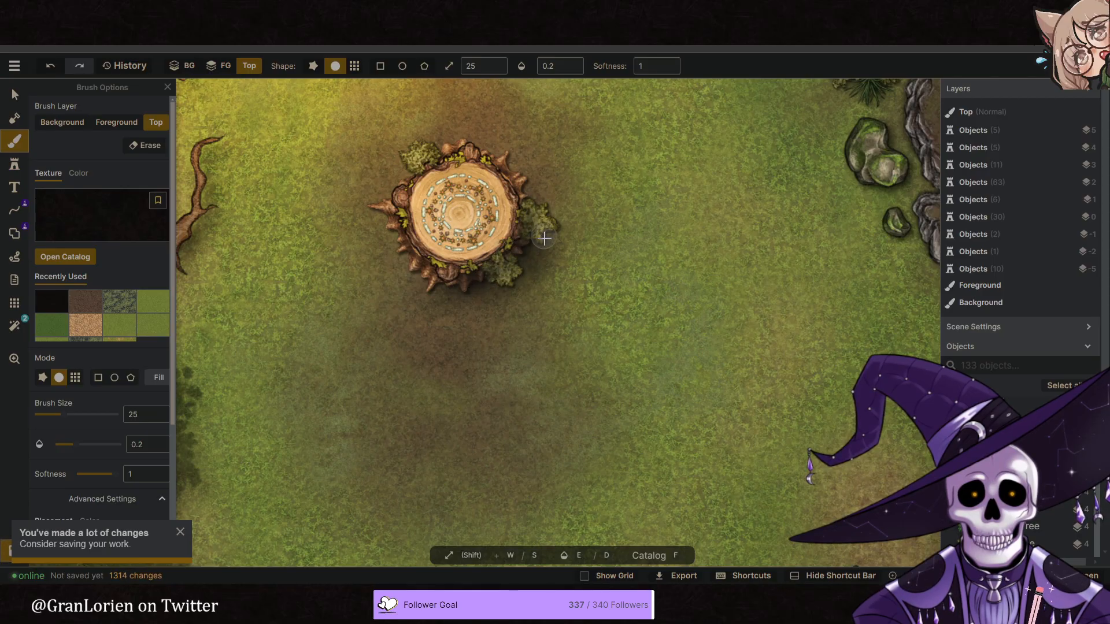
{"action": "mouse_move", "coordinate": [523, 226]}
{"action": "left_mouse_down"}
{"action": "mouse_move", "coordinate": [489, 268]}
{"action": "mouse_move", "coordinate": [442, 289]}
{"action": "mouse_move", "coordinate": [420, 263]}
{"action": "mouse_move", "coordinate": [489, 277]}
{"action": "mouse_move", "coordinate": [539, 211]}
{"action": "mouse_move", "coordinate": [518, 263]}
{"action": "left_mouse_up"}
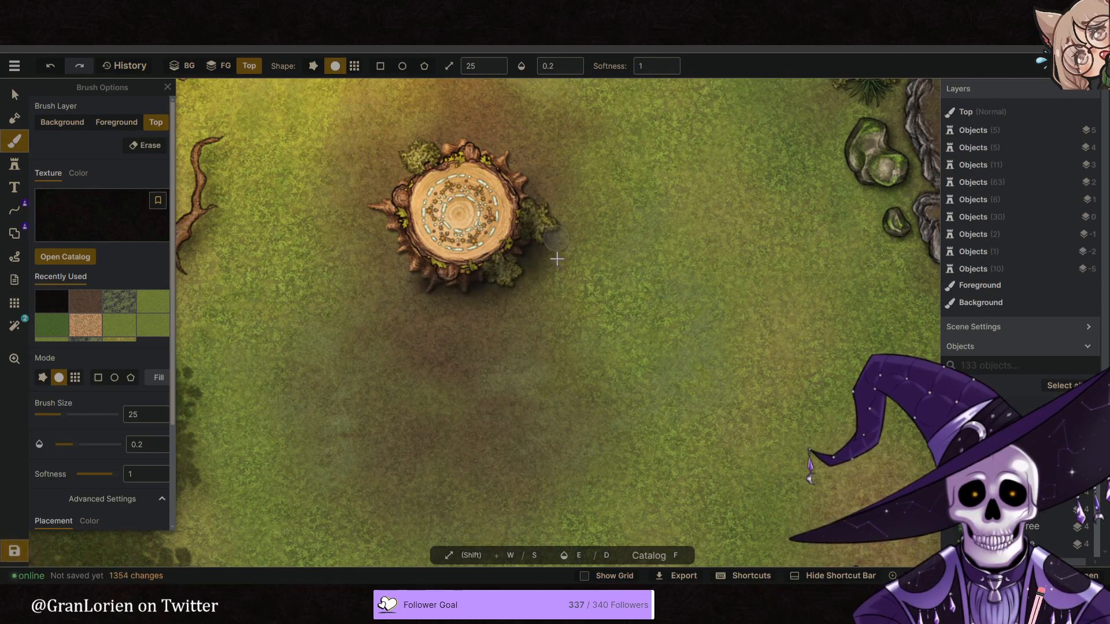
- Set the brush size to 102 and darken the trees and roots along the western edge on the Top layer
{"action": "scroll", "coordinate": [588, 310], "scroll_direction": "down", "scroll_amount": 3}
{"action": "key", "text": "w"}
{"action": "key", "text": "w"}
{"action": "key", "text": "w"}
{"action": "key", "text": "w"}
{"action": "key", "text": "w"}
{"action": "key", "text": "w"}
{"action": "key", "text": "w"}
{"action": "key", "text": "w"}
{"action": "key", "text": "w"}
{"action": "key", "text": "w"}
{"action": "key", "text": "w"}
{"action": "key", "text": "w"}
{"action": "key", "text": "w"}
{"action": "key", "text": "w"}
{"action": "key", "text": "w"}
{"action": "key", "text": "w"}
{"action": "scroll", "coordinate": [528, 303], "scroll_direction": "down", "scroll_amount": 2}
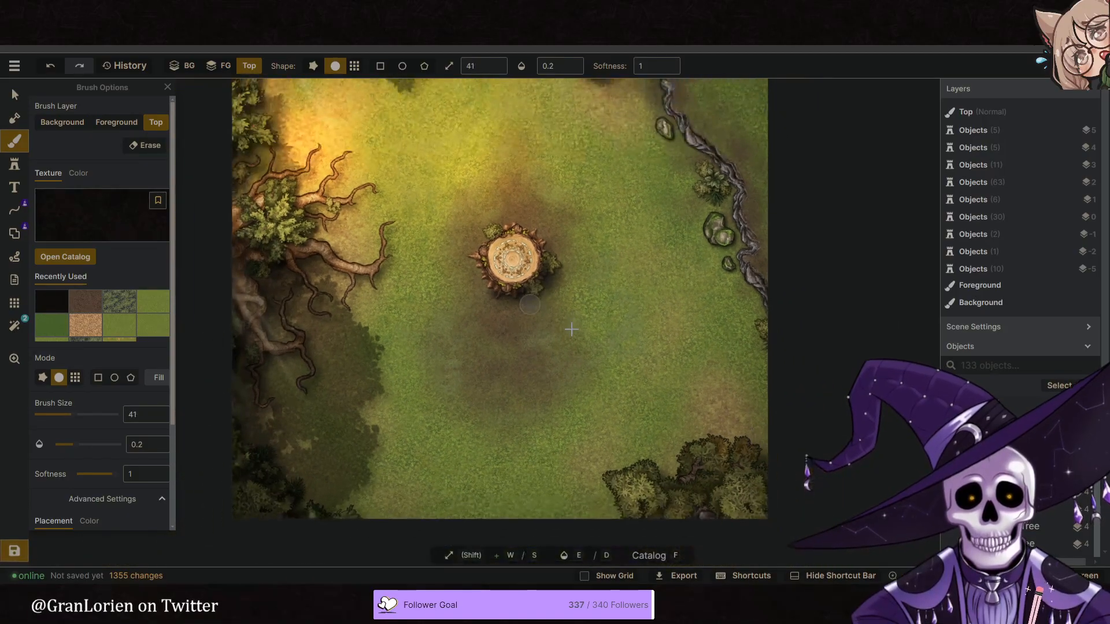
{"action": "scroll", "coordinate": [571, 330], "scroll_direction": "down", "scroll_amount": 4}
{"action": "key", "text": "w"}
{"action": "key", "text": "w"}
{"action": "key", "text": "w"}
{"action": "key", "text": "w"}
{"action": "key", "text": "w"}
{"action": "key", "text": "w"}
{"action": "key", "text": "w"}
{"action": "key", "text": "w"}
{"action": "key", "text": "w"}
{"action": "key", "text": "w"}
{"action": "key", "text": "w"}
{"action": "key", "text": "w"}
{"action": "key", "text": "w"}
{"action": "key", "text": "w"}
{"action": "key", "text": "w"}
{"action": "key", "text": "w"}
{"action": "key", "text": "w"}
{"action": "key", "text": "w"}
{"action": "key", "text": "w"}
{"action": "key", "text": "w"}
{"action": "key", "text": "w"}
{"action": "key", "text": "w"}
{"action": "key", "text": "w"}
{"action": "key", "text": "w"}
{"action": "key", "text": "w"}
{"action": "key", "text": "w"}
{"action": "key", "text": "w"}
{"action": "key", "text": "w"}
{"action": "key", "text": "w"}
{"action": "key", "text": "w"}
{"action": "key", "text": "w"}
{"action": "key", "text": "w"}
{"action": "key", "text": "w"}
{"action": "key", "text": "w"}
{"action": "key", "text": "w"}
{"action": "key", "text": "w"}
{"action": "key", "text": "w"}
{"action": "key", "text": "w"}
{"action": "key", "text": "w"}
{"action": "key", "text": "w"}
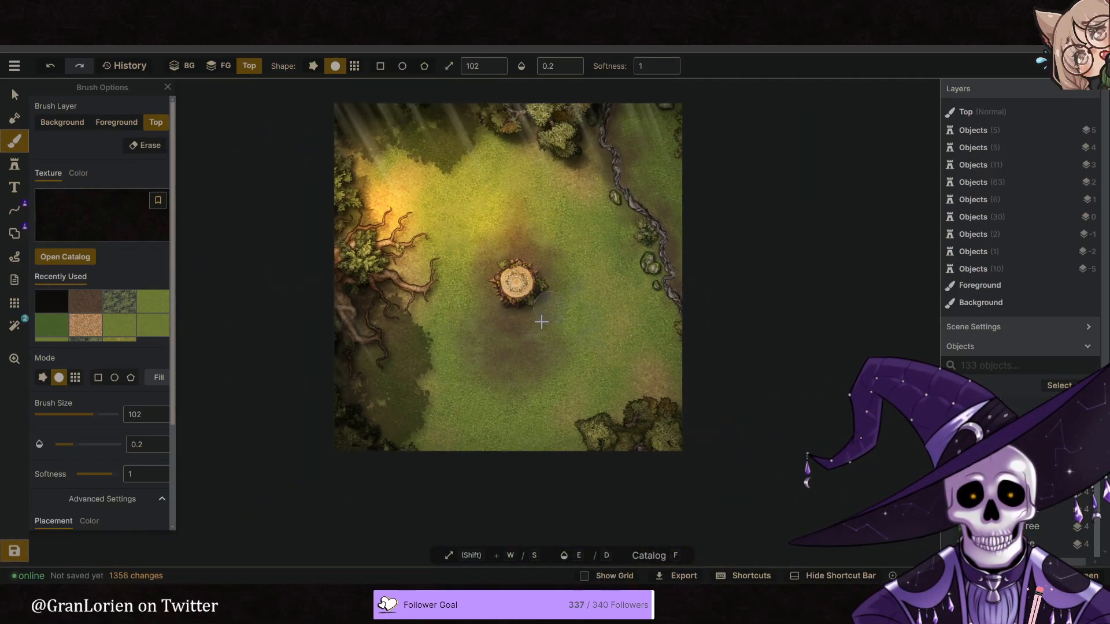
{"action": "mouse_move", "coordinate": [408, 351]}
{"action": "left_mouse_down"}
{"action": "mouse_move", "coordinate": [385, 301]}
{"action": "mouse_move", "coordinate": [371, 342]}
{"action": "mouse_move", "coordinate": [356, 348]}
{"action": "mouse_move", "coordinate": [361, 330]}
{"action": "mouse_move", "coordinate": [352, 349]}
{"action": "mouse_move", "coordinate": [342, 299]}
{"action": "mouse_move", "coordinate": [378, 349]}
{"action": "mouse_move", "coordinate": [370, 286]}
{"action": "mouse_move", "coordinate": [387, 280]}
{"action": "mouse_move", "coordinate": [370, 290]}
{"action": "mouse_move", "coordinate": [381, 295]}
{"action": "mouse_move", "coordinate": [376, 409]}
{"action": "left_mouse_up"}
{"action": "left_click_drag", "start_coordinate": [356, 210], "coordinate": [323, 248]}
- Darken the northern edge and the northwestern corner with black dabs on the Top layer at brush size 102
{"action": "left_click", "coordinate": [466, 102]}
{"action": "left_click", "coordinate": [436, 107]}
{"action": "left_click", "coordinate": [398, 111]}
{"action": "left_click", "coordinate": [379, 122]}
{"action": "left_click", "coordinate": [354, 128]}
{"action": "left_click", "coordinate": [334, 147]}
{"action": "left_click", "coordinate": [320, 151]}
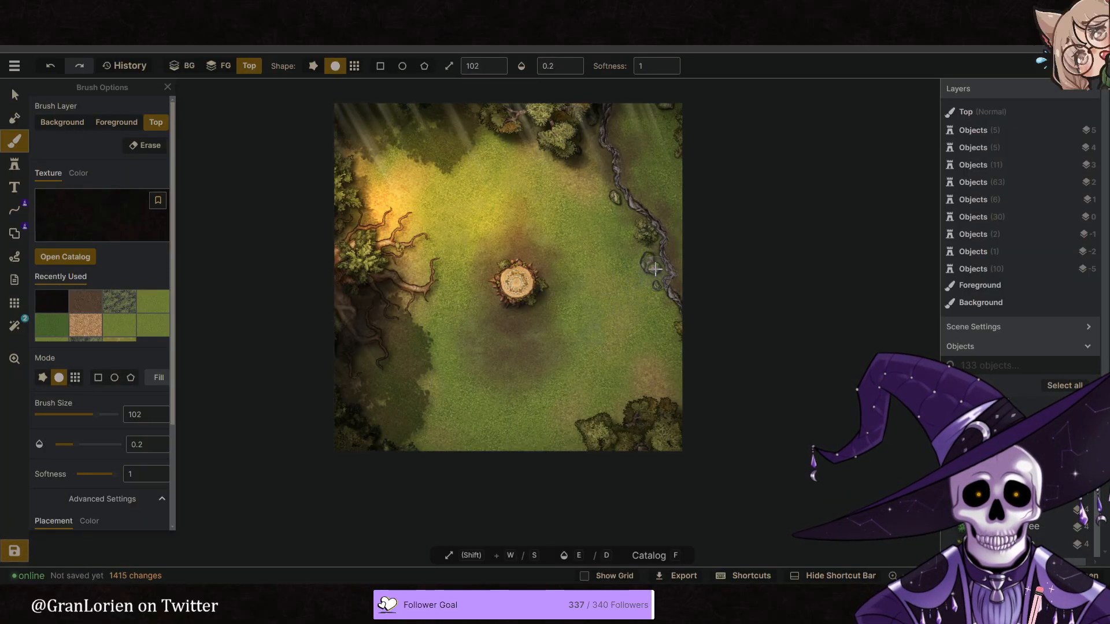
- Shade the ground along the eastern stone ridge on the Background layer at brush size 102, and reduce the brush size to 58
{"action": "left_click", "coordinate": [182, 65]}
{"action": "middle_click_drag", "start_coordinate": [613, 159], "coordinate": [560, 180]}
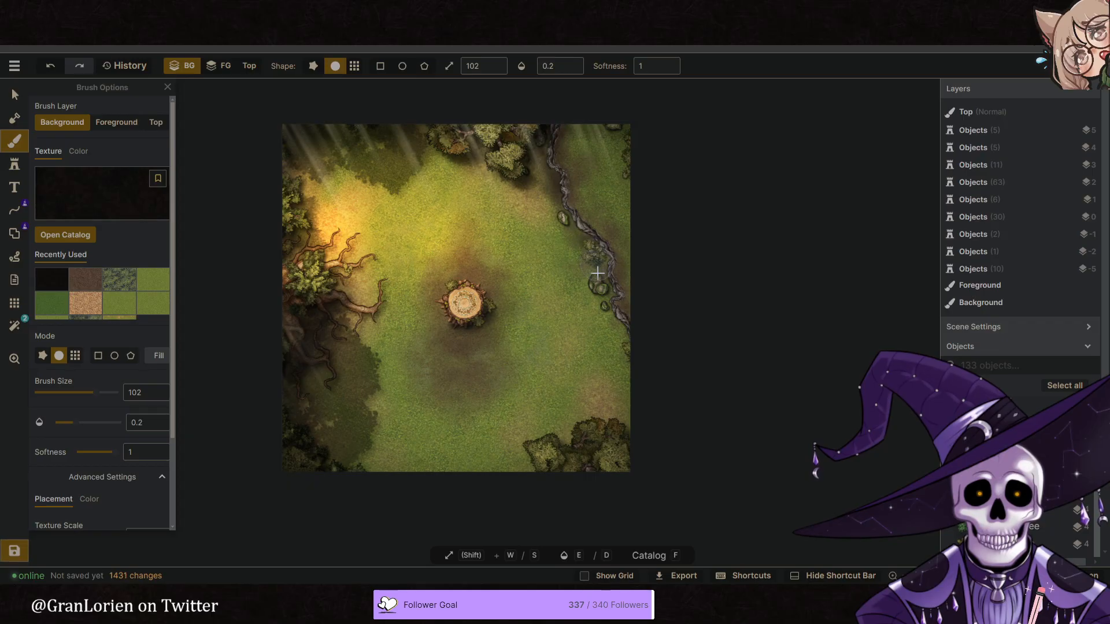
{"action": "left_click_drag", "start_coordinate": [631, 354], "coordinate": [587, 295]}
{"action": "left_click_drag", "start_coordinate": [629, 337], "coordinate": [576, 226]}
{"action": "scroll", "coordinate": [553, 269], "scroll_direction": "up", "scroll_amount": 5}
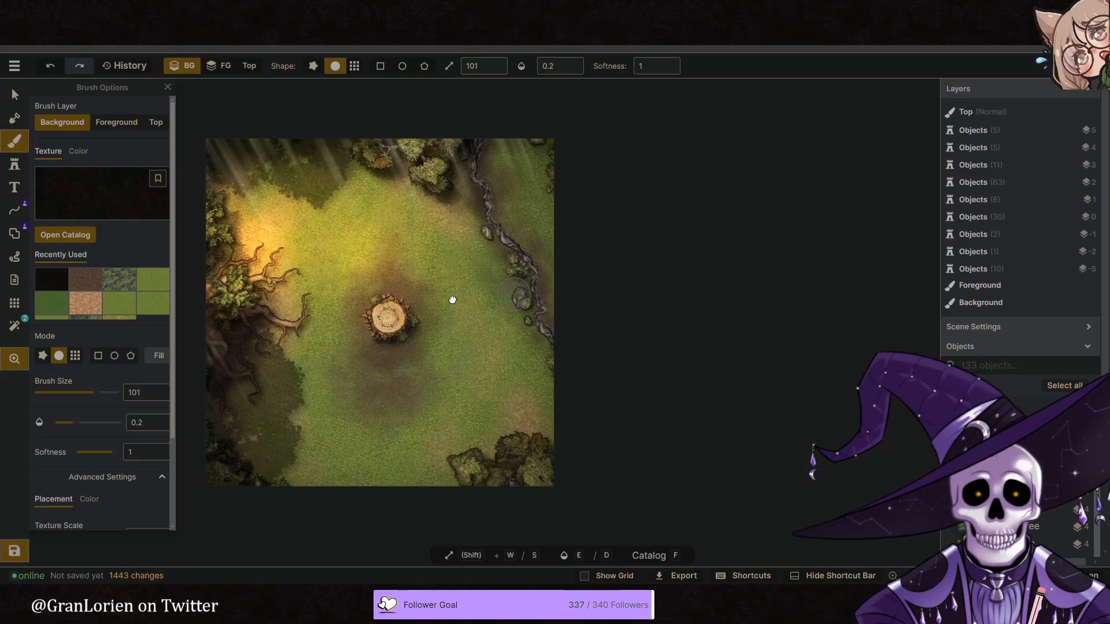
{"action": "key", "text": "s"}
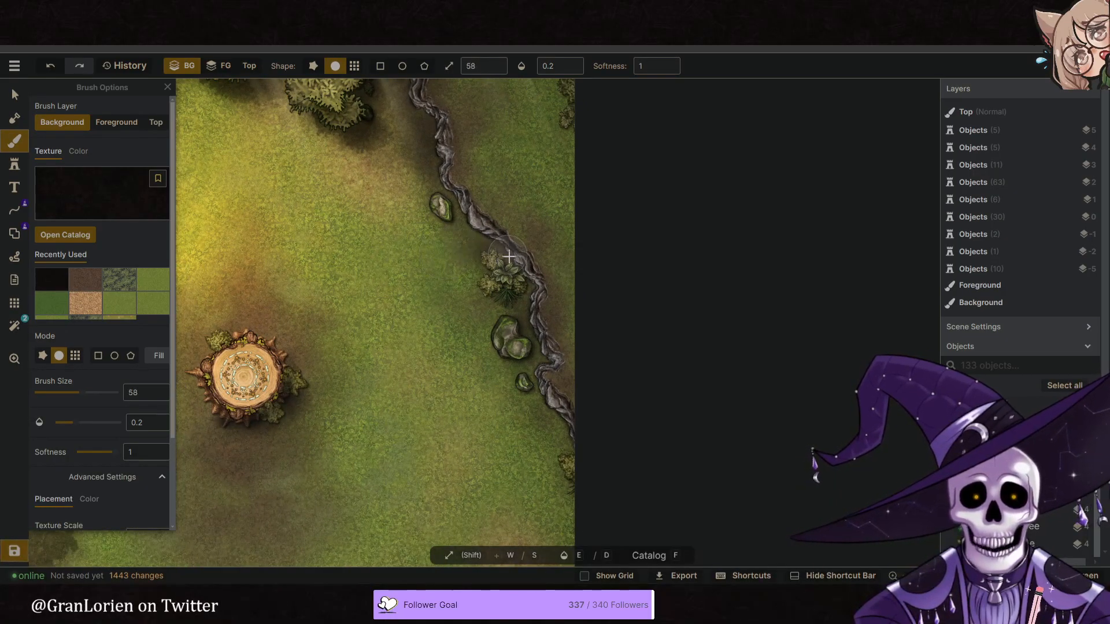
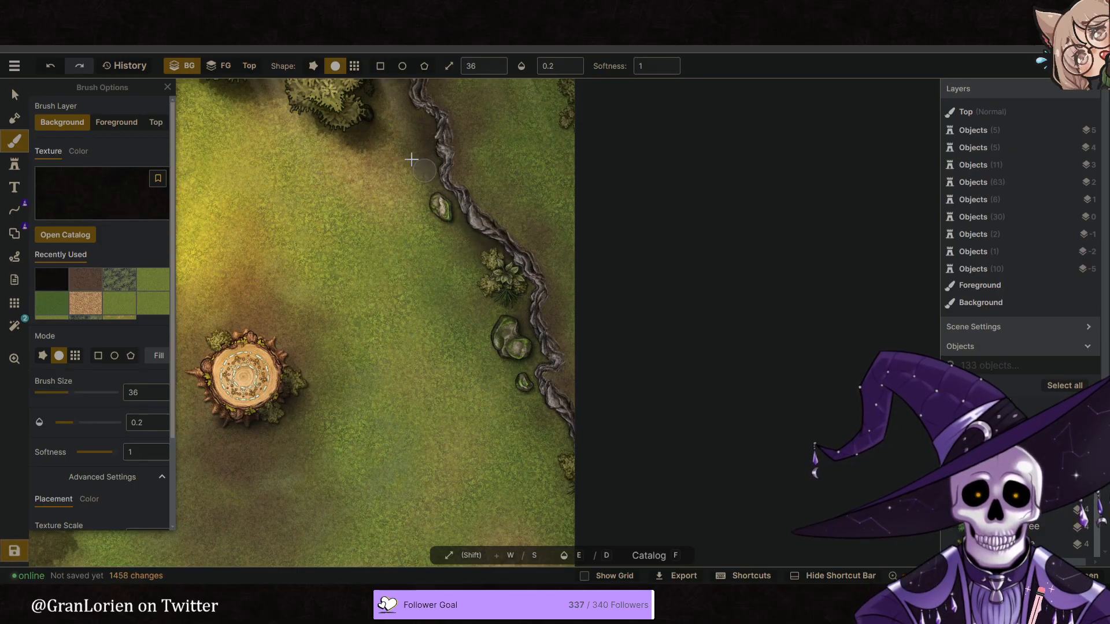
- Shade the ground along both sides of the eastern stone ridge on the Background layer at brush size 36 and opacity 0.2
{"action": "middle_click_drag", "start_coordinate": [414, 161], "coordinate": [482, 283]}
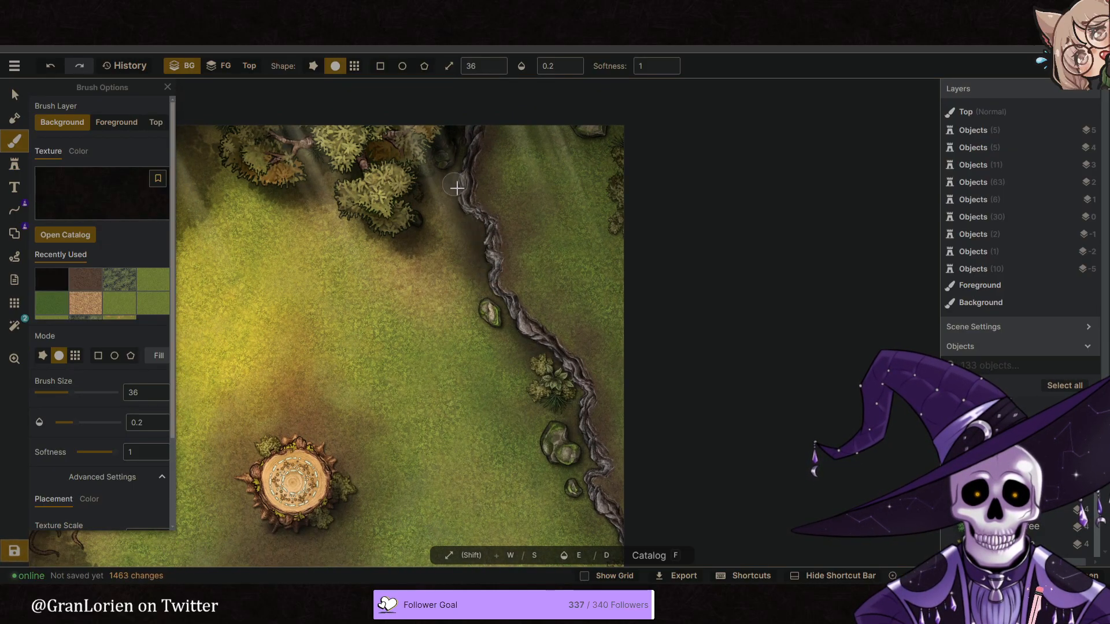
{"action": "left_click_drag", "start_coordinate": [457, 156], "coordinate": [446, 189]}
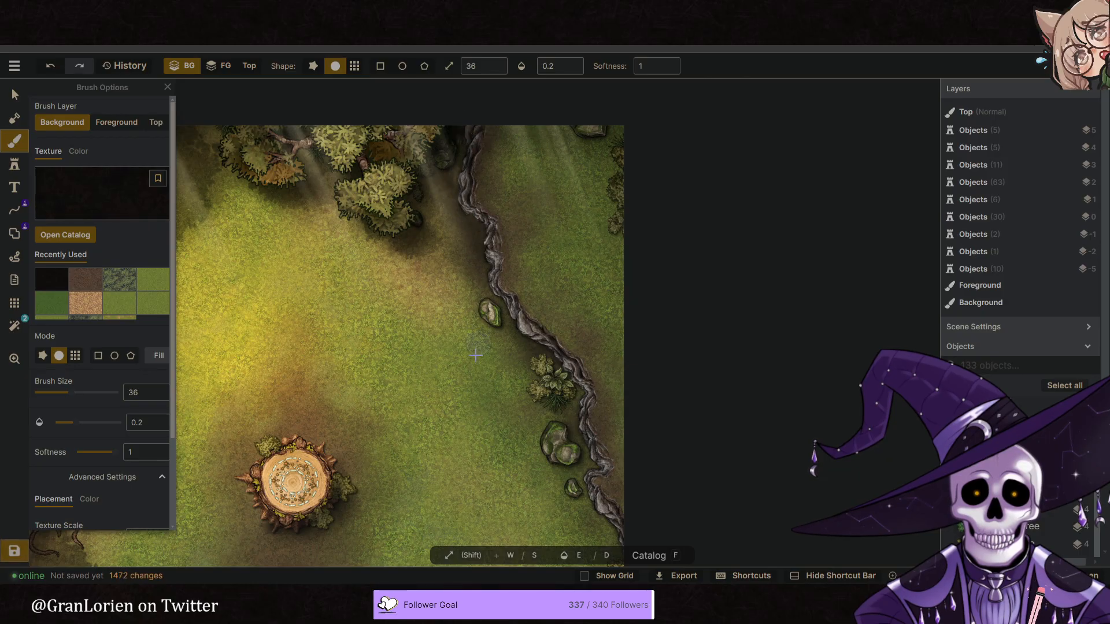
{"action": "middle_click_drag", "start_coordinate": [532, 484], "coordinate": [516, 337]}
{"action": "left_click_drag", "start_coordinate": [564, 316], "coordinate": [617, 430]}
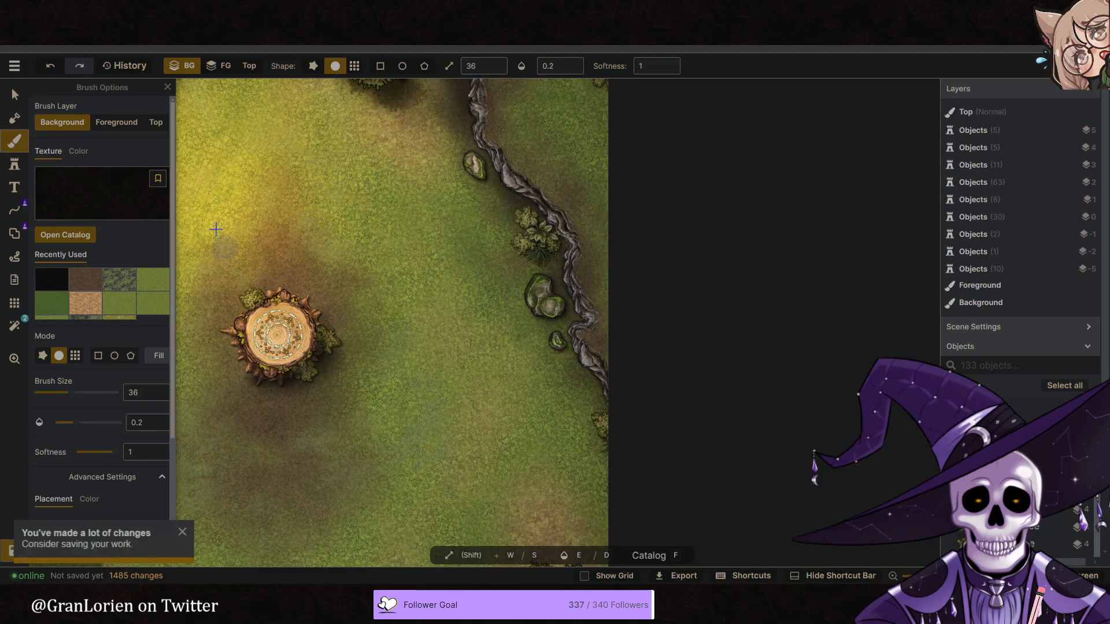
- Shade the boulders and bushes beside the stone ridge and at the eastern edge on the Top layer at brush size 36
{"action": "left_click", "coordinate": [156, 122]}
{"action": "left_click_drag", "start_coordinate": [575, 356], "coordinate": [559, 349]}
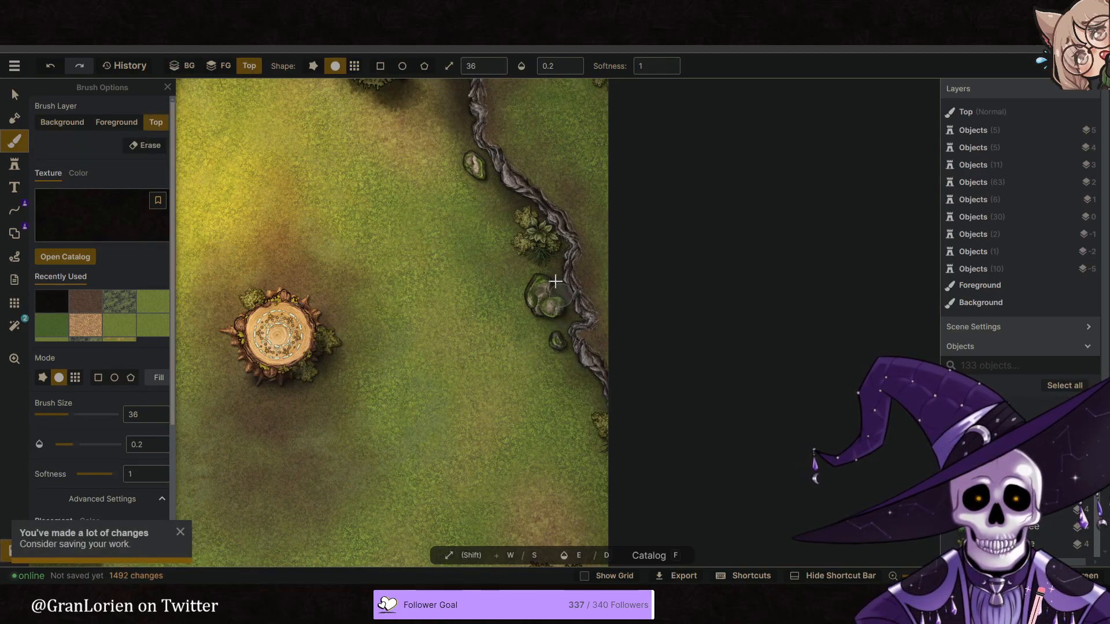
{"action": "left_click_drag", "start_coordinate": [555, 300], "coordinate": [562, 341]}
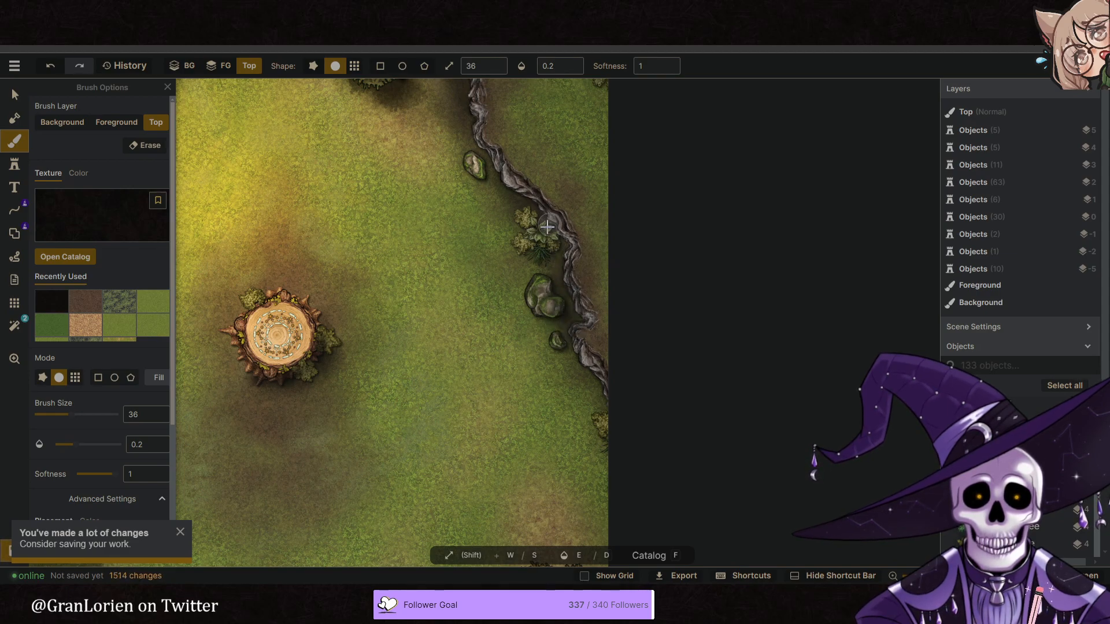
{"action": "mouse_move", "coordinate": [553, 247]}
{"action": "left_mouse_down"}
{"action": "mouse_move", "coordinate": [564, 249]}
{"action": "mouse_move", "coordinate": [522, 212]}
{"action": "mouse_move", "coordinate": [549, 209]}
{"action": "left_mouse_up"}
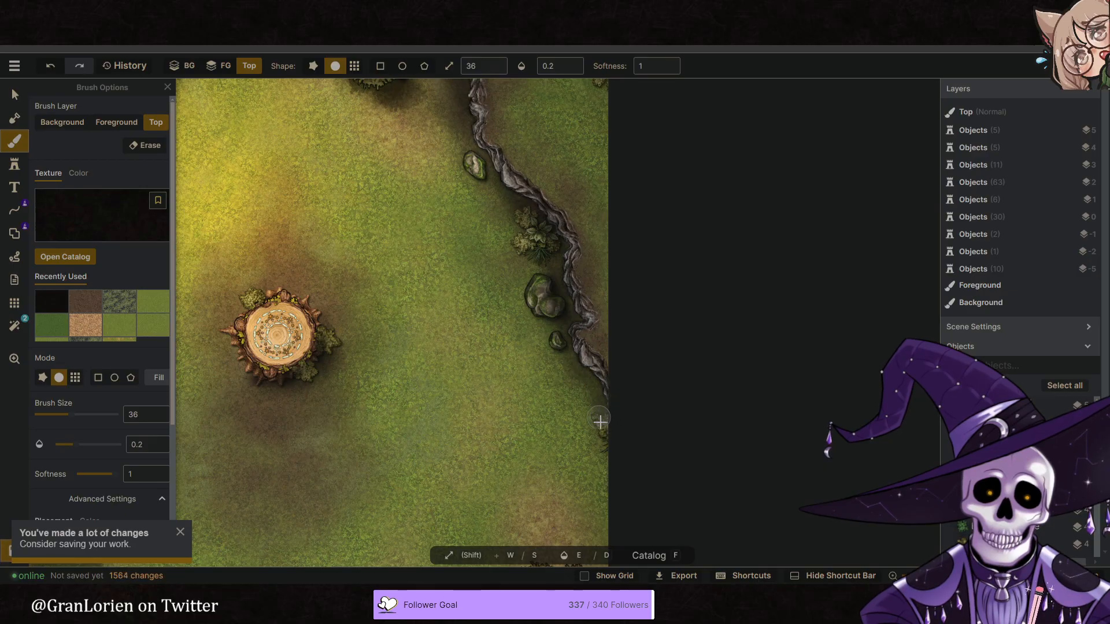
{"action": "left_click_drag", "start_coordinate": [609, 413], "coordinate": [629, 444]}
- Darken the northern stretch of the stone ridge and the rocks beside it on the Top layer at brush size 36
{"action": "left_click_drag", "start_coordinate": [451, 245], "coordinate": [470, 341]}
{"action": "mouse_move", "coordinate": [496, 253]}
{"action": "left_mouse_down"}
{"action": "mouse_move", "coordinate": [507, 263]}
{"action": "mouse_move", "coordinate": [502, 256]}
{"action": "left_mouse_up"}
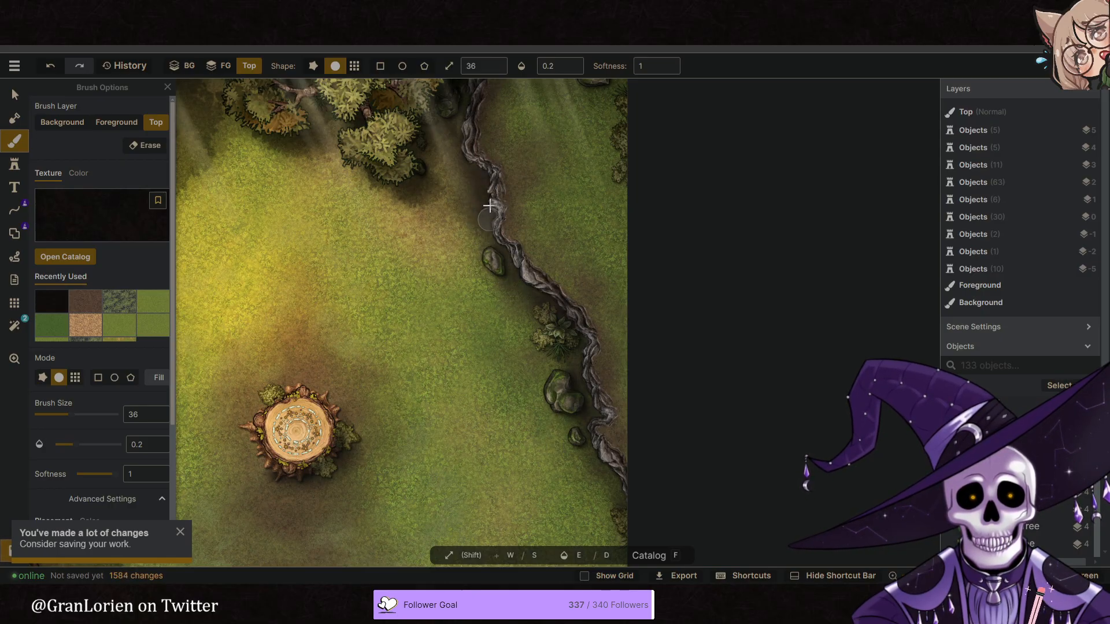
{"action": "left_click_drag", "start_coordinate": [486, 182], "coordinate": [496, 241]}
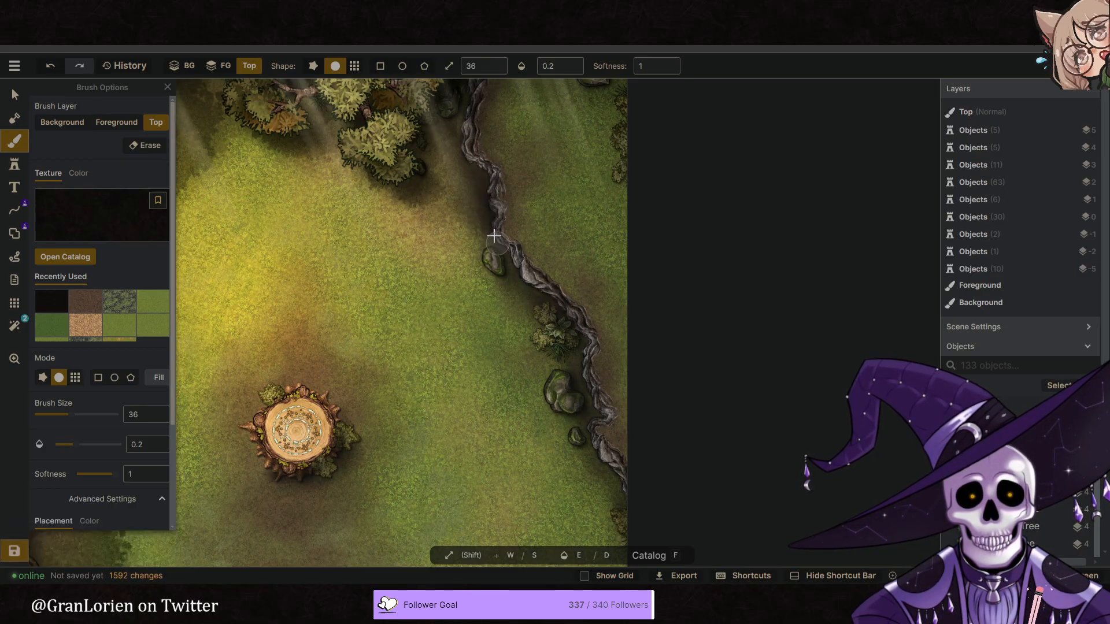
{"action": "left_click_drag", "start_coordinate": [464, 206], "coordinate": [499, 290]}
{"action": "mouse_move", "coordinate": [496, 245]}
{"action": "left_mouse_down"}
{"action": "mouse_move", "coordinate": [485, 226]}
{"action": "mouse_move", "coordinate": [498, 241]}
{"action": "left_mouse_up"}
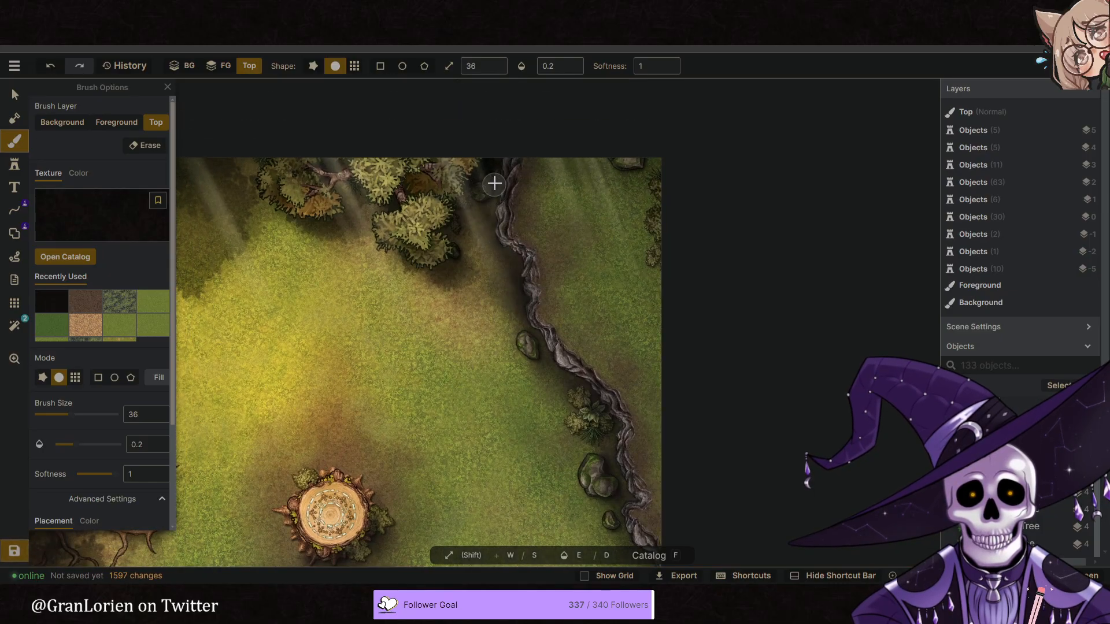
{"action": "scroll", "coordinate": [699, 248], "scroll_direction": "down", "scroll_amount": 6}
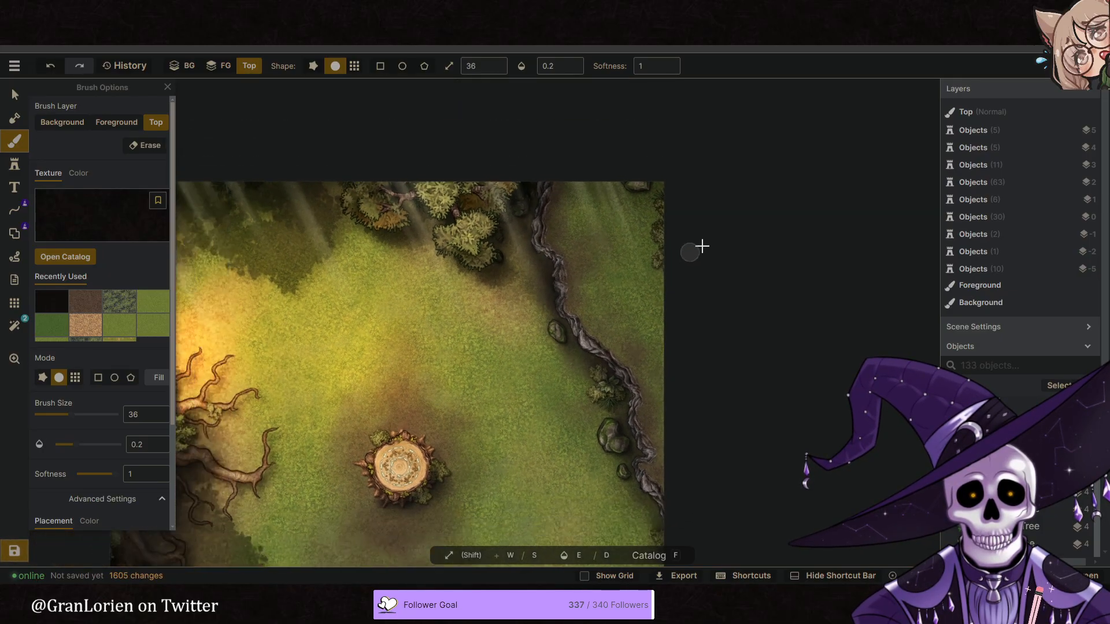
- Darken the roots and bushes along the southwestern edge on the Top layer at brush size 36 and opacity 0.2
{"action": "key", "text": "space"}
{"action": "left_click_drag", "start_coordinate": [577, 362], "coordinate": [557, 282]}
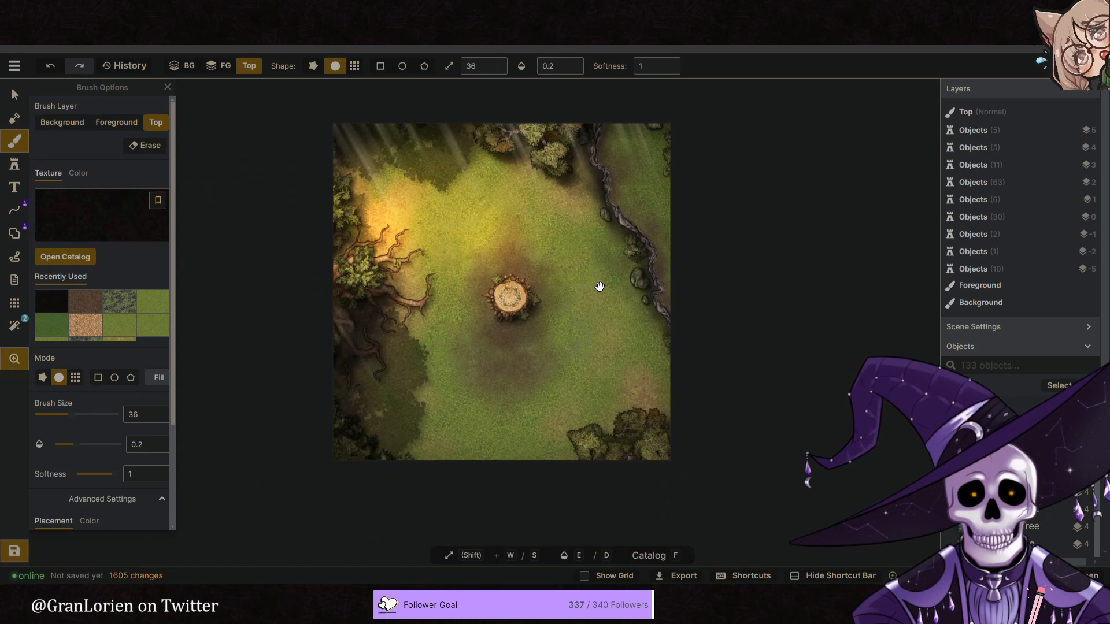
{"action": "scroll", "coordinate": [511, 295], "scroll_direction": "up", "scroll_amount": 2}
{"action": "scroll", "coordinate": [359, 273], "scroll_direction": "up", "scroll_amount": 4}
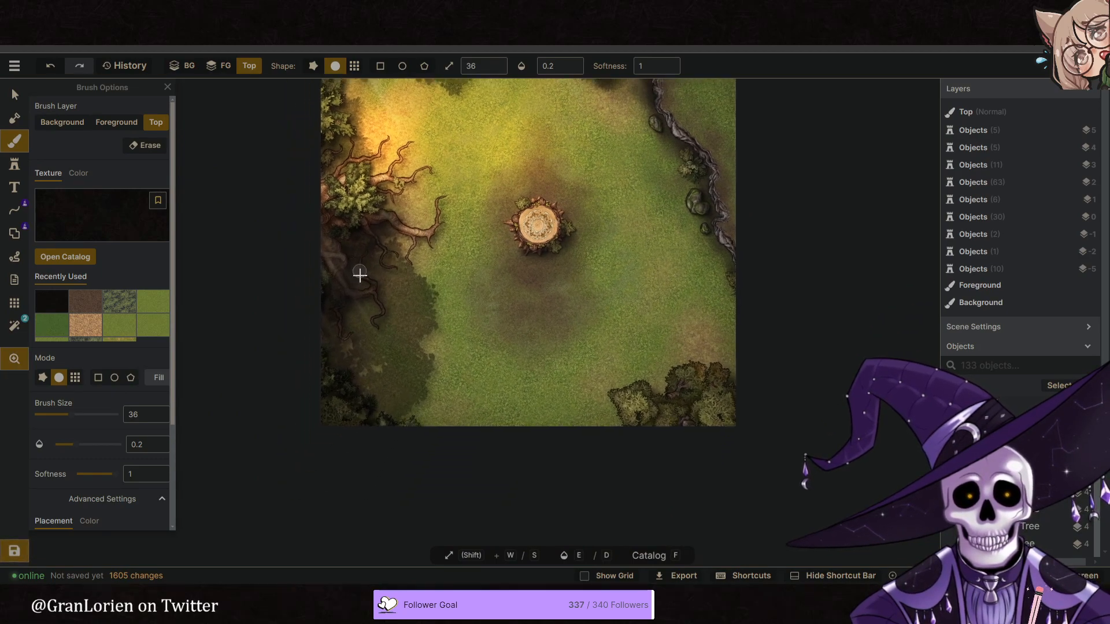
{"action": "mouse_move", "coordinate": [388, 283]}
{"action": "left_mouse_down"}
{"action": "mouse_move", "coordinate": [391, 212]}
{"action": "mouse_move", "coordinate": [380, 225]}
{"action": "mouse_move", "coordinate": [342, 209]}
{"action": "mouse_move", "coordinate": [399, 178]}
{"action": "mouse_move", "coordinate": [314, 218]}
{"action": "mouse_move", "coordinate": [316, 313]}
{"action": "mouse_move", "coordinate": [371, 322]}
{"action": "mouse_move", "coordinate": [307, 379]}
{"action": "mouse_move", "coordinate": [309, 398]}
{"action": "mouse_move", "coordinate": [324, 401]}
{"action": "mouse_move", "coordinate": [320, 379]}
{"action": "mouse_move", "coordinate": [320, 407]}
{"action": "mouse_move", "coordinate": [287, 339]}
{"action": "mouse_move", "coordinate": [275, 382]}
{"action": "mouse_move", "coordinate": [285, 379]}
{"action": "mouse_move", "coordinate": [272, 336]}
{"action": "mouse_move", "coordinate": [285, 419]}
{"action": "left_mouse_up"}
{"action": "scroll", "coordinate": [443, 389], "scroll_direction": "down", "scroll_amount": 4}
{"action": "key", "text": "space"}
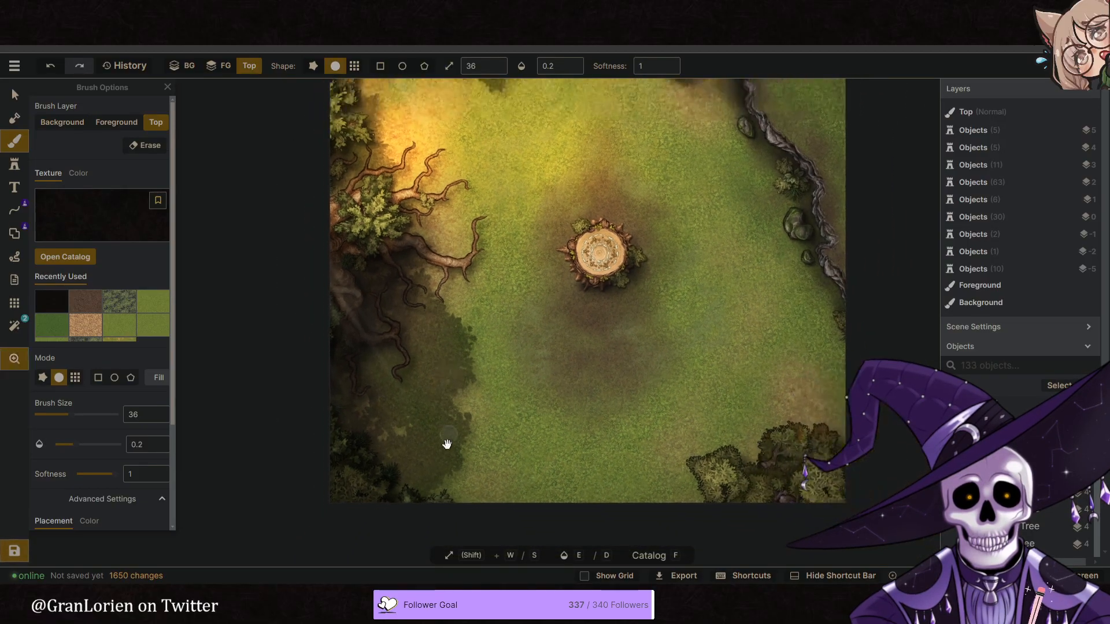
- Examine the overall lighting and shading across the whole clearing
{"action": "left_click_drag", "start_coordinate": [447, 444], "coordinate": [391, 424]}
{"action": "scroll", "coordinate": [390, 426], "scroll_direction": "down", "scroll_amount": 2}
{"action": "key", "text": "space"}
{"action": "left_click_drag", "start_coordinate": [488, 329], "coordinate": [477, 357]}
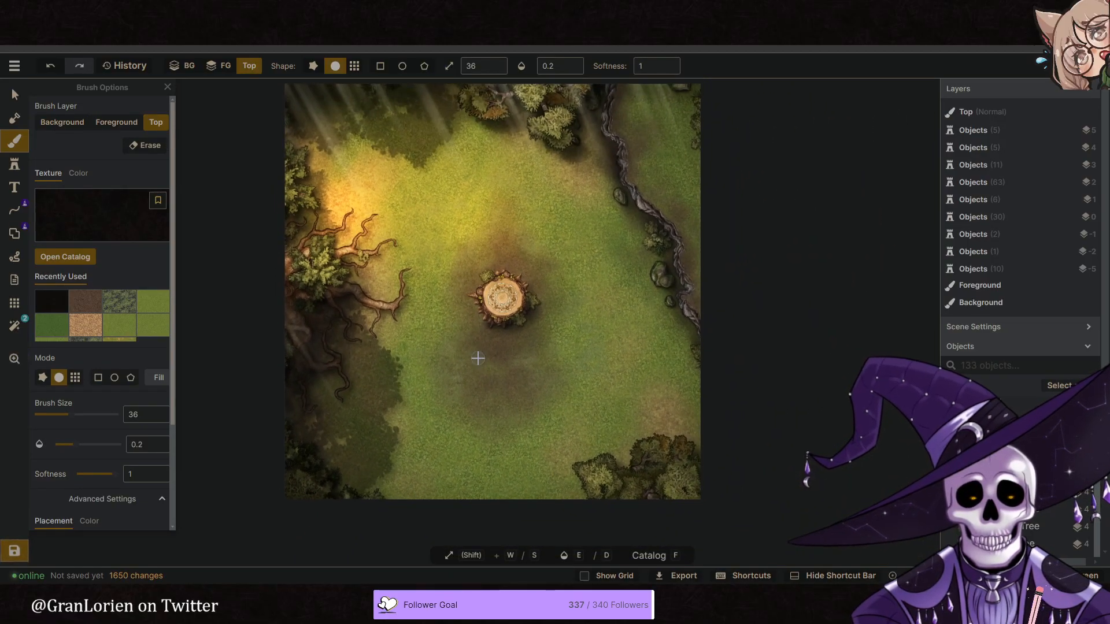
{"action": "scroll", "coordinate": [479, 359], "scroll_direction": "up", "scroll_amount": 2}
{"action": "scroll", "coordinate": [476, 334], "scroll_direction": "down", "scroll_amount": 1}
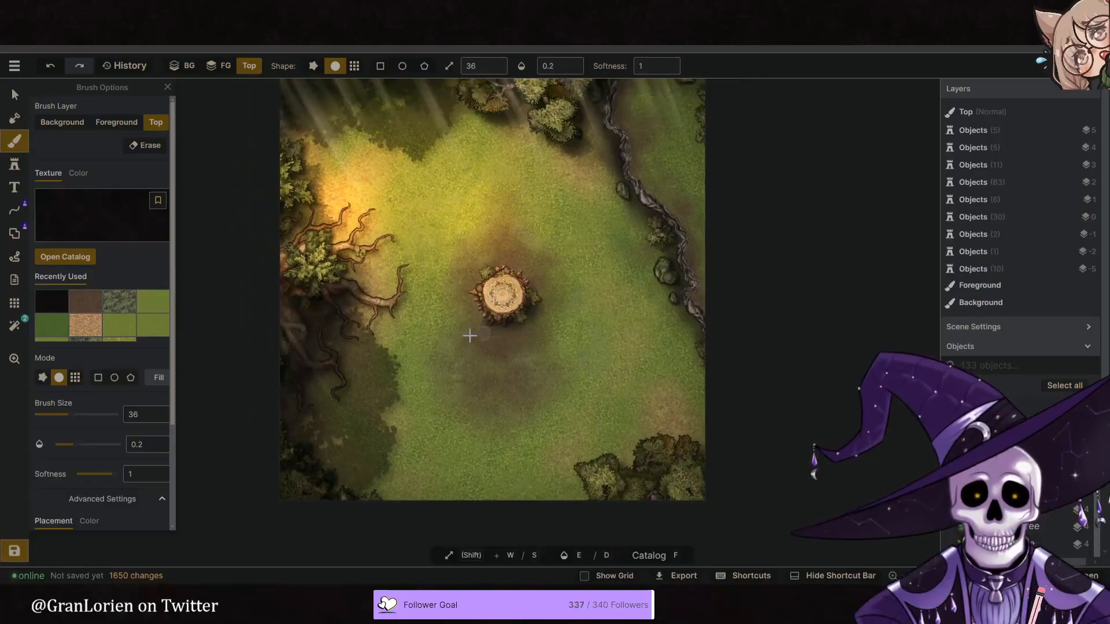
{"action": "key", "text": "space"}
{"action": "left_click_drag", "start_coordinate": [586, 325], "coordinate": [576, 346]}
{"action": "scroll", "coordinate": [578, 343], "scroll_direction": "up", "scroll_amount": 2}
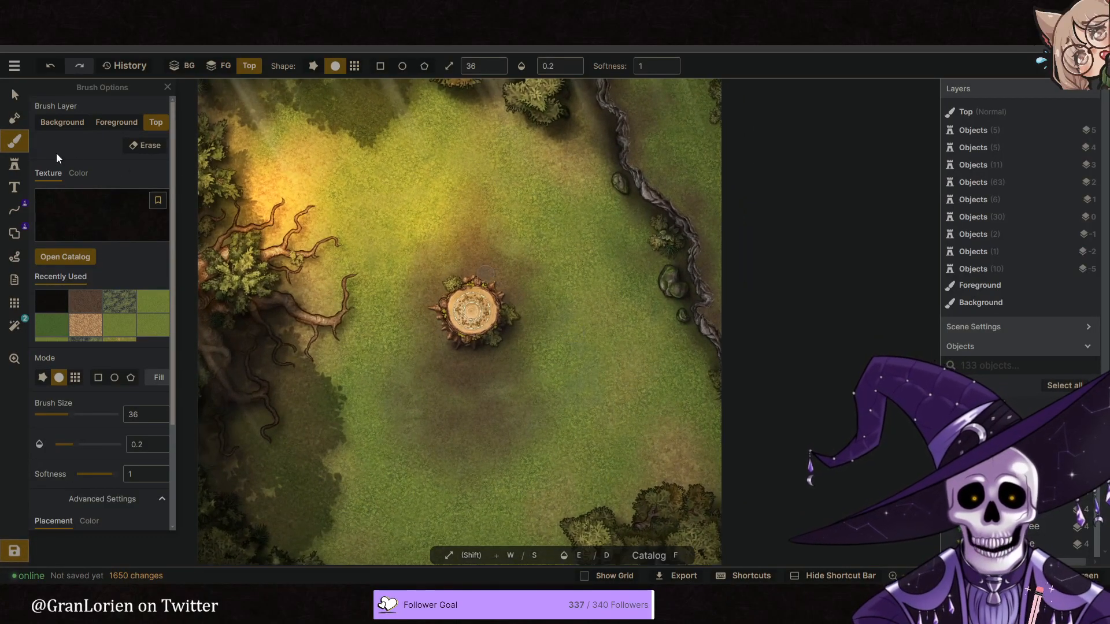
- Set the opacity of the Overlay glow over the clearing to 1 and reposition it nearer the stump
{"action": "left_click", "coordinate": [15, 94]}
{"action": "left_click", "coordinate": [418, 233]}
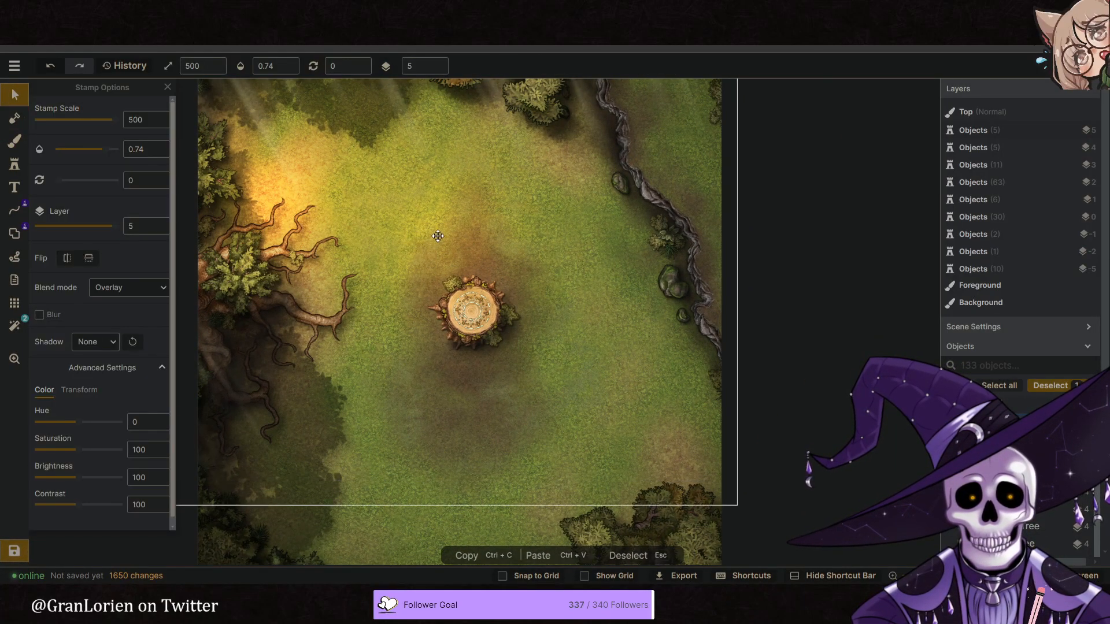
{"action": "left_click_drag", "start_coordinate": [436, 238], "coordinate": [414, 200]}
{"action": "left_click", "coordinate": [275, 66]}
{"action": "left_click_drag", "start_coordinate": [250, 107], "coordinate": [399, 98]}
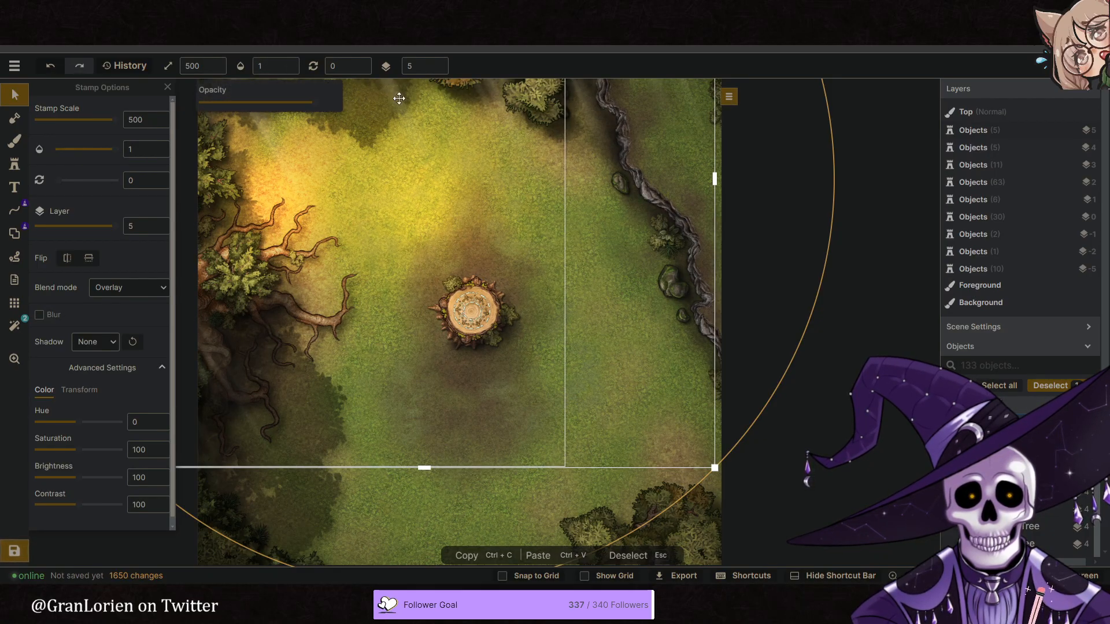
{"action": "left_click_drag", "start_coordinate": [419, 238], "coordinate": [419, 214]}
{"action": "left_click_drag", "start_coordinate": [470, 161], "coordinate": [498, 255]}
{"action": "left_click", "coordinate": [859, 334]}
{"action": "middle_click_drag", "start_coordinate": [630, 282], "coordinate": [617, 302]}
{"action": "scroll", "coordinate": [564, 263], "scroll_direction": "down", "scroll_amount": 3}
{"action": "middle_click_drag", "start_coordinate": [529, 265], "coordinate": [529, 266]}
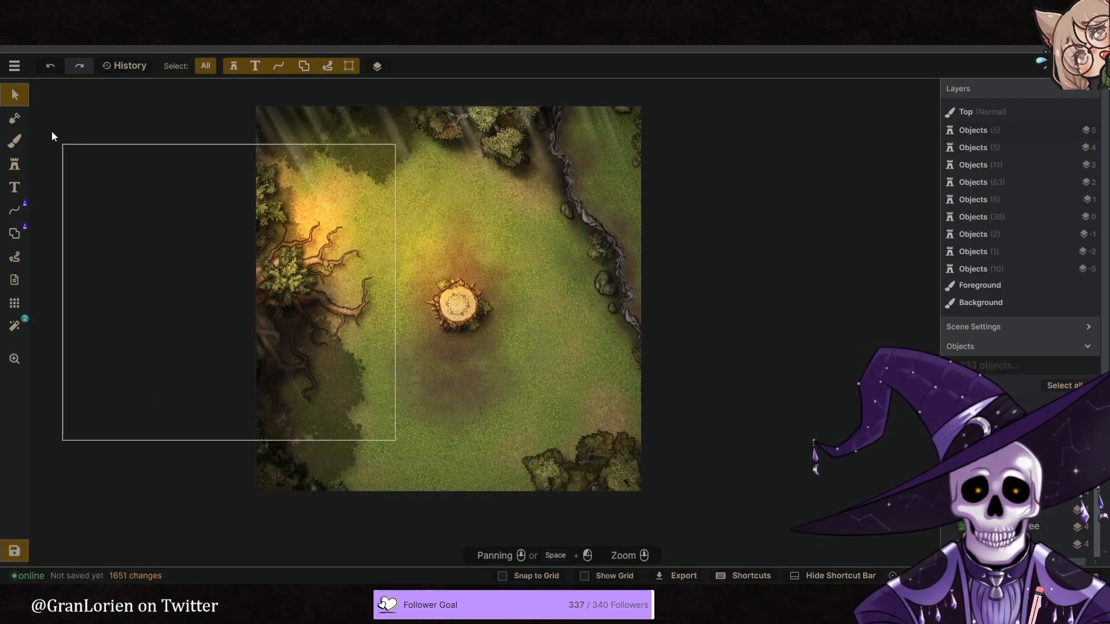
- Try a glow stamp over the northeastern stone ridge, enlarging and moving it, and delete it
{"action": "left_click", "coordinate": [15, 164]}
{"action": "left_click", "coordinate": [578, 192]}
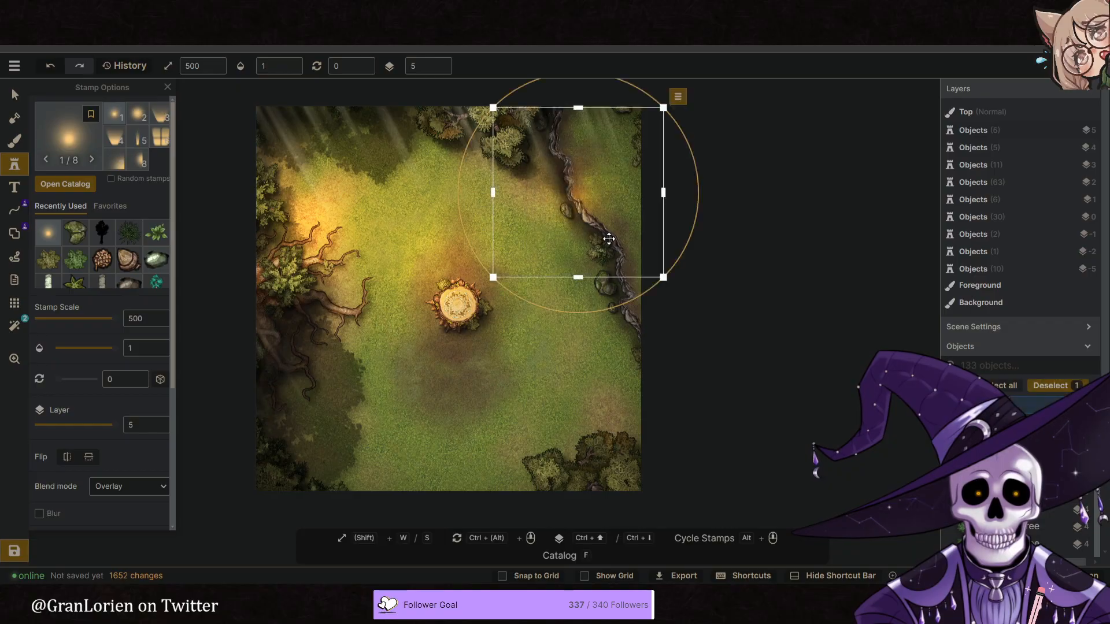
{"action": "left_click_drag", "start_coordinate": [666, 281], "coordinate": [868, 483]}
{"action": "left_click_drag", "start_coordinate": [789, 355], "coordinate": [722, 169]}
{"action": "left_click_drag", "start_coordinate": [718, 214], "coordinate": [862, 330]}
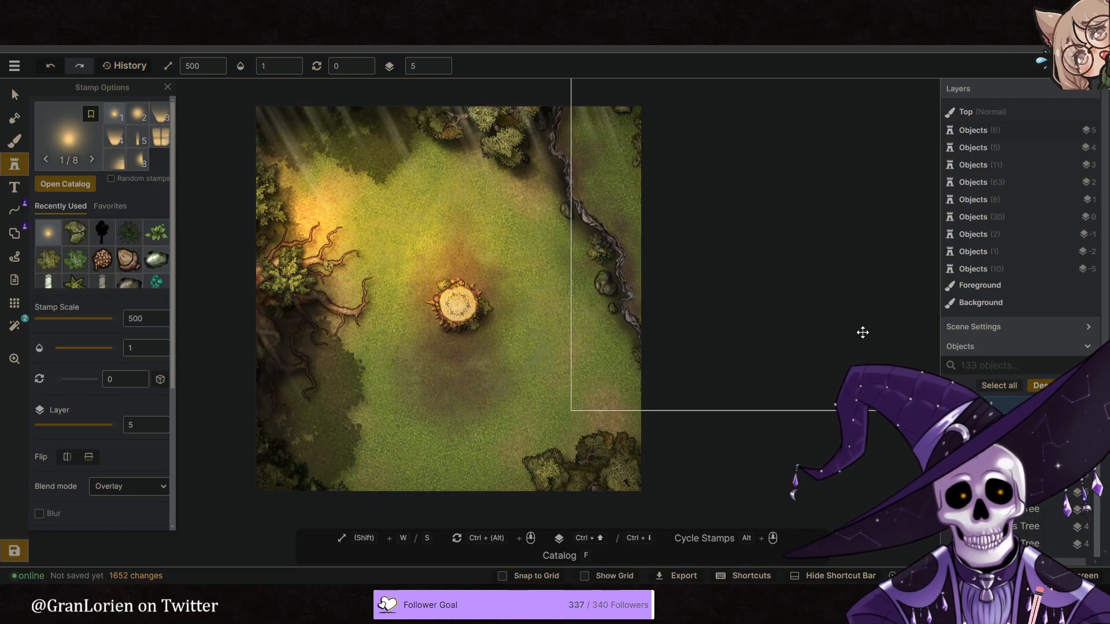
{"action": "key", "text": "Delete"}
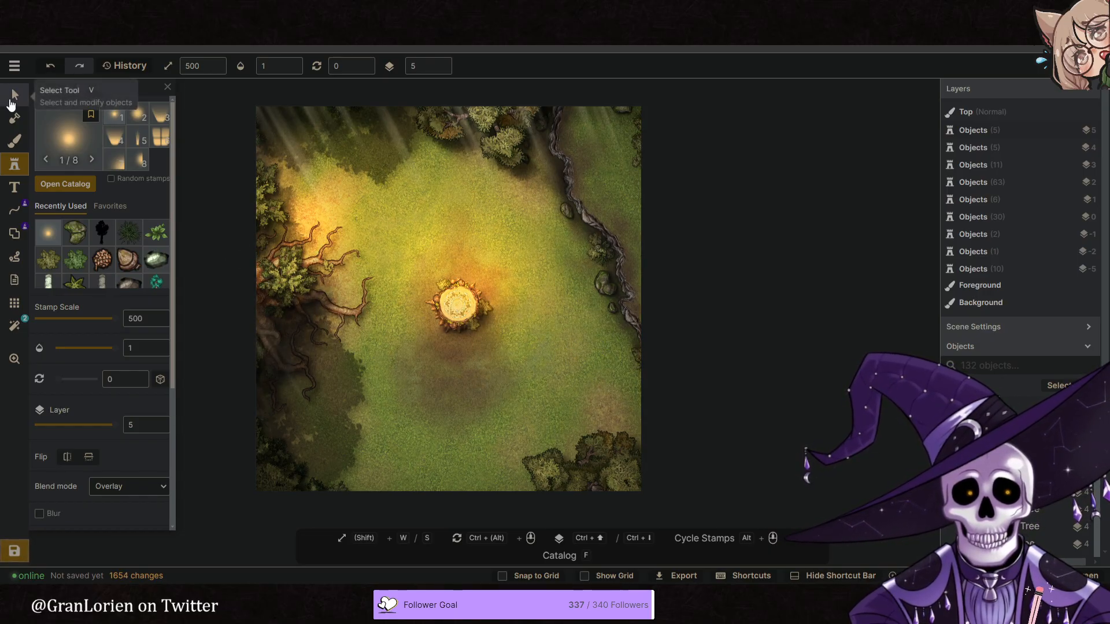
- Place an Overlay glow stamp with scale 500 and opacity 1 over the trees at the northern edge on layer 5
{"action": "left_click", "coordinate": [452, 84]}
{"action": "mouse_move", "coordinate": [540, 226]}
{"action": "left_mouse_down"}
{"action": "mouse_move", "coordinate": [532, 209]}
{"action": "mouse_move", "coordinate": [543, 218]}
{"action": "left_mouse_up"}
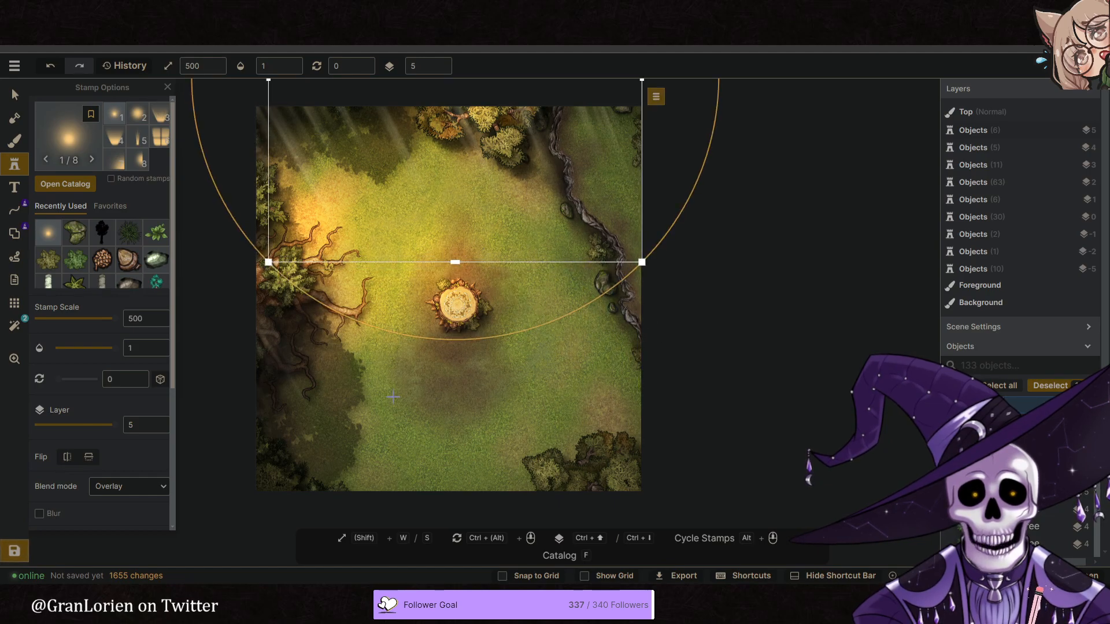
- Try a glow stamp over the southeastern trees, resizing and moving it, and delete it
{"action": "left_click", "coordinate": [600, 498]}
{"action": "left_click_drag", "start_coordinate": [597, 497], "coordinate": [589, 485]}
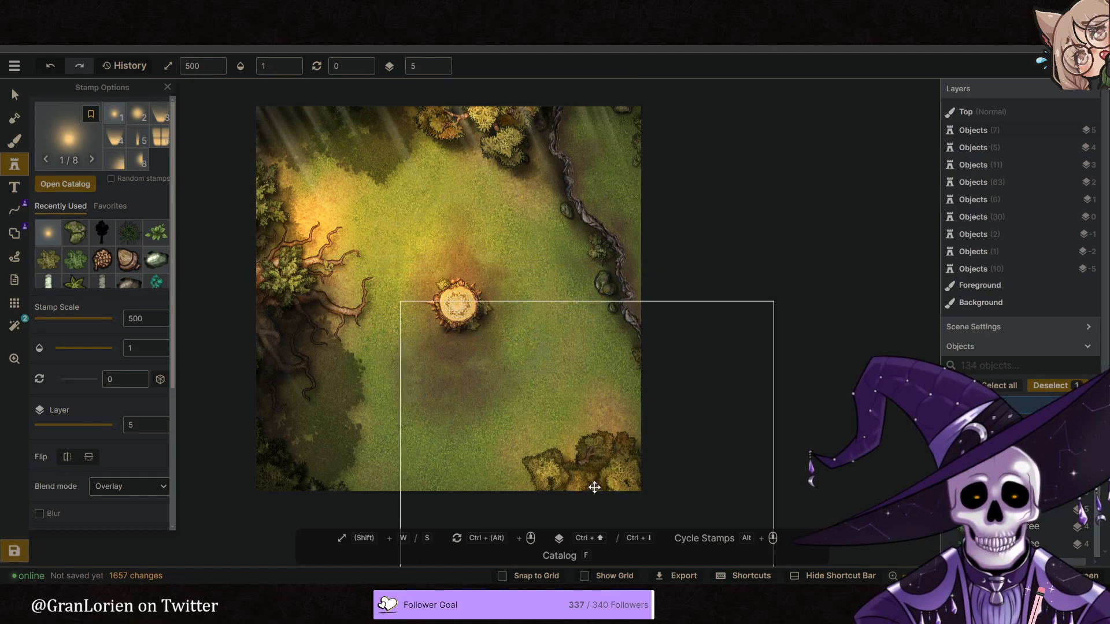
{"action": "left_click_drag", "start_coordinate": [775, 301], "coordinate": [674, 466]}
{"action": "left_click_drag", "start_coordinate": [567, 505], "coordinate": [660, 405]}
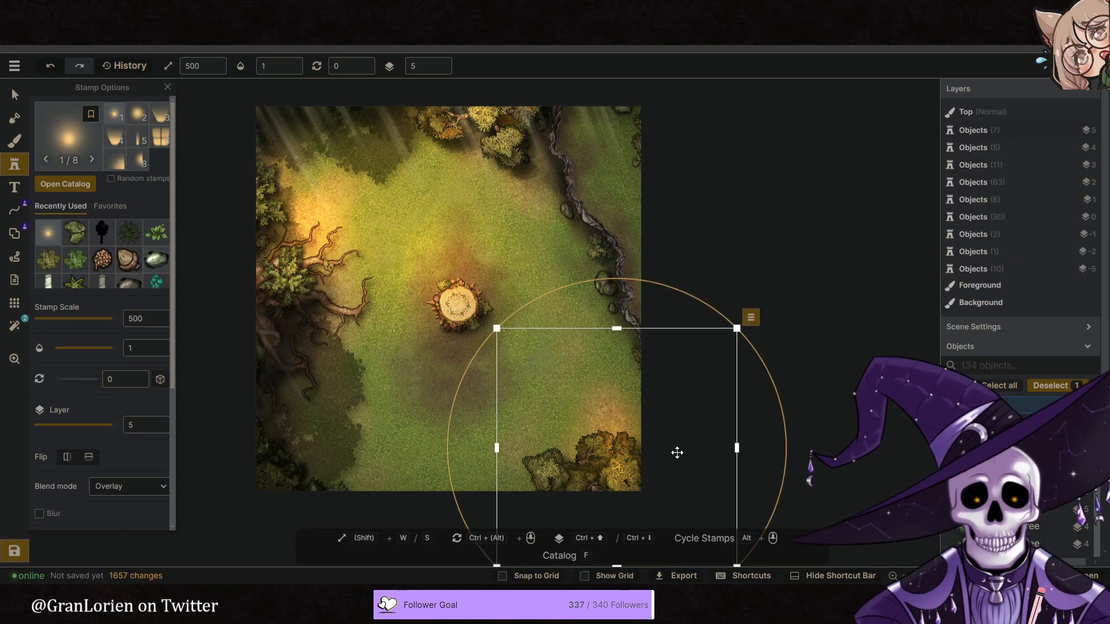
{"action": "key", "text": "Delete"}
- Search the stamp catalog for "fern" and pick the green fern from the Forest pack
{"action": "key", "text": "space"}
{"action": "left_click_drag", "start_coordinate": [412, 312], "coordinate": [400, 333]}
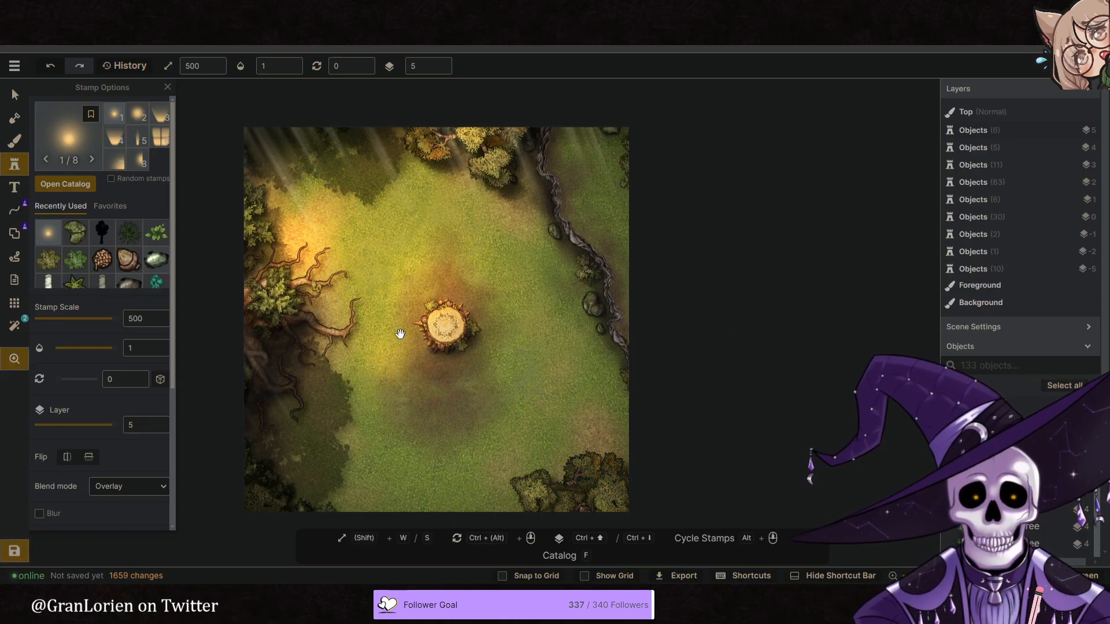
{"action": "left_click", "coordinate": [15, 102]}
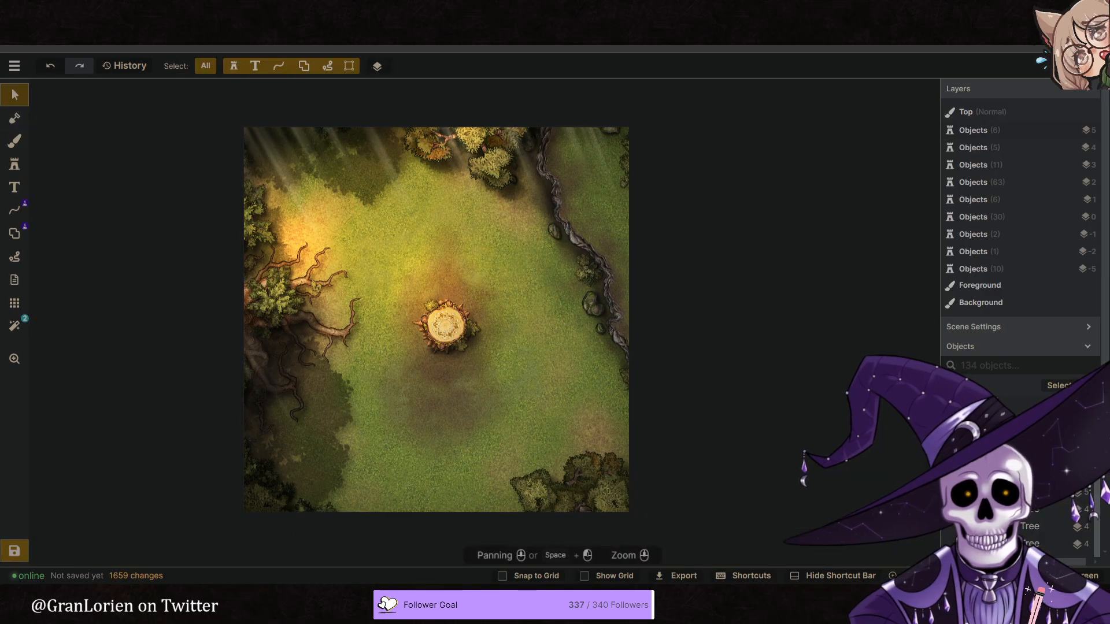
{"action": "scroll", "coordinate": [453, 412], "scroll_direction": "up", "scroll_amount": 3}
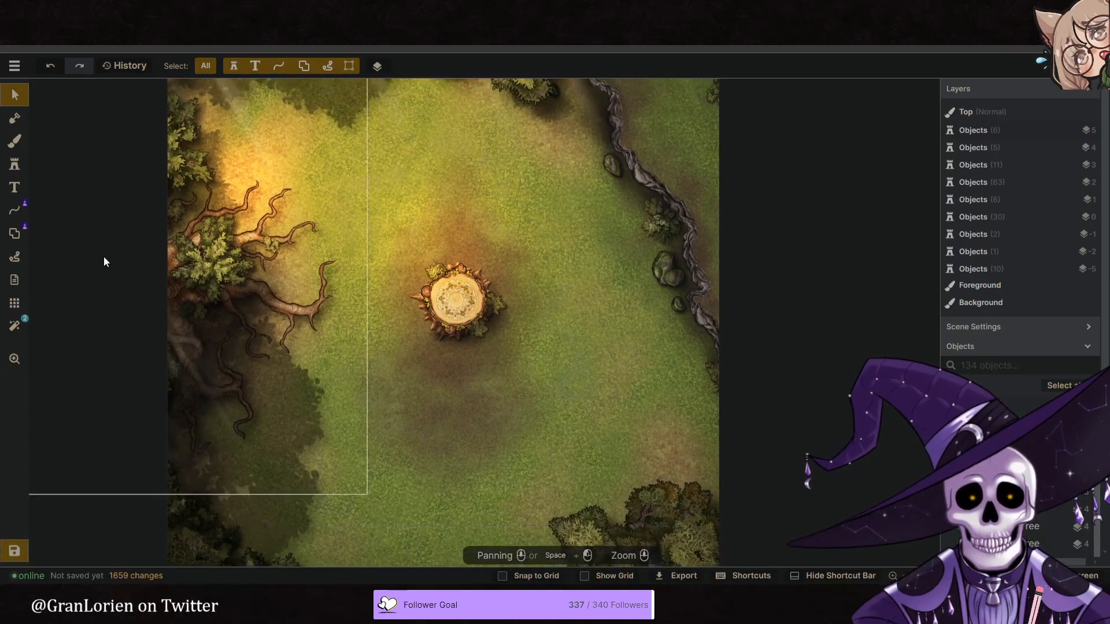
{"action": "left_click", "coordinate": [14, 169]}
{"action": "left_click", "coordinate": [63, 179]}
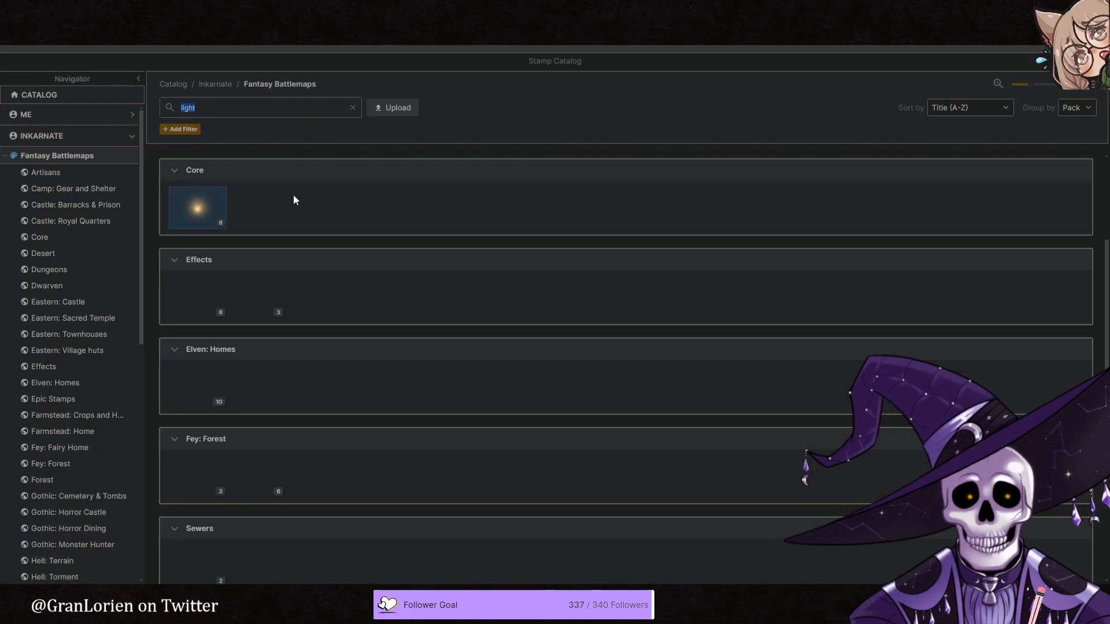
{"action": "type", "text": "fern"}
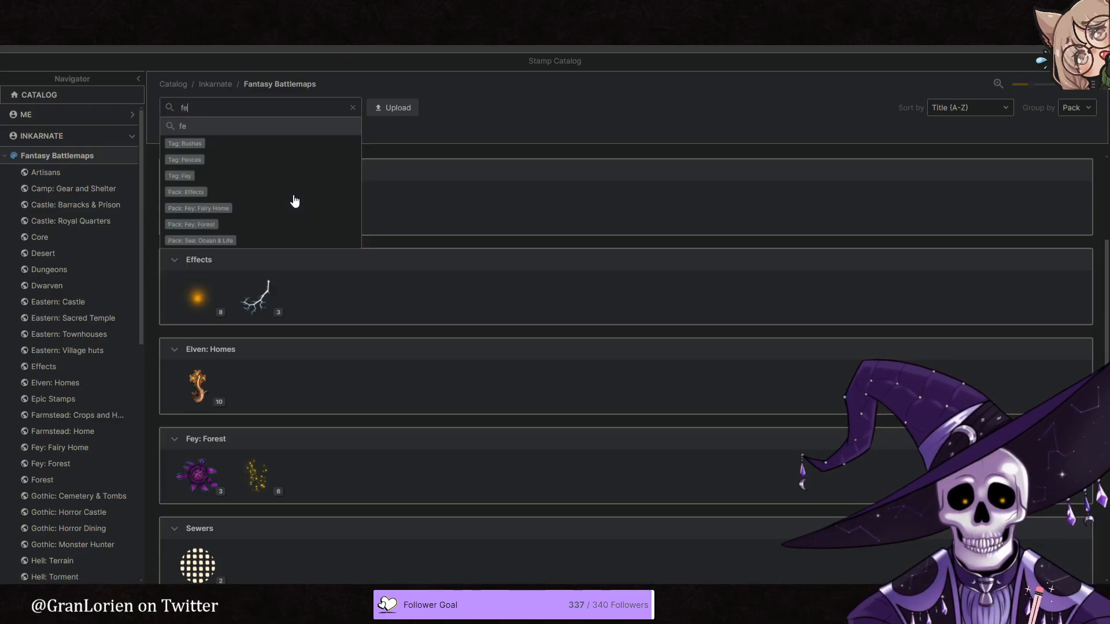
{"action": "scroll", "coordinate": [237, 297], "scroll_direction": "down", "scroll_amount": 1}
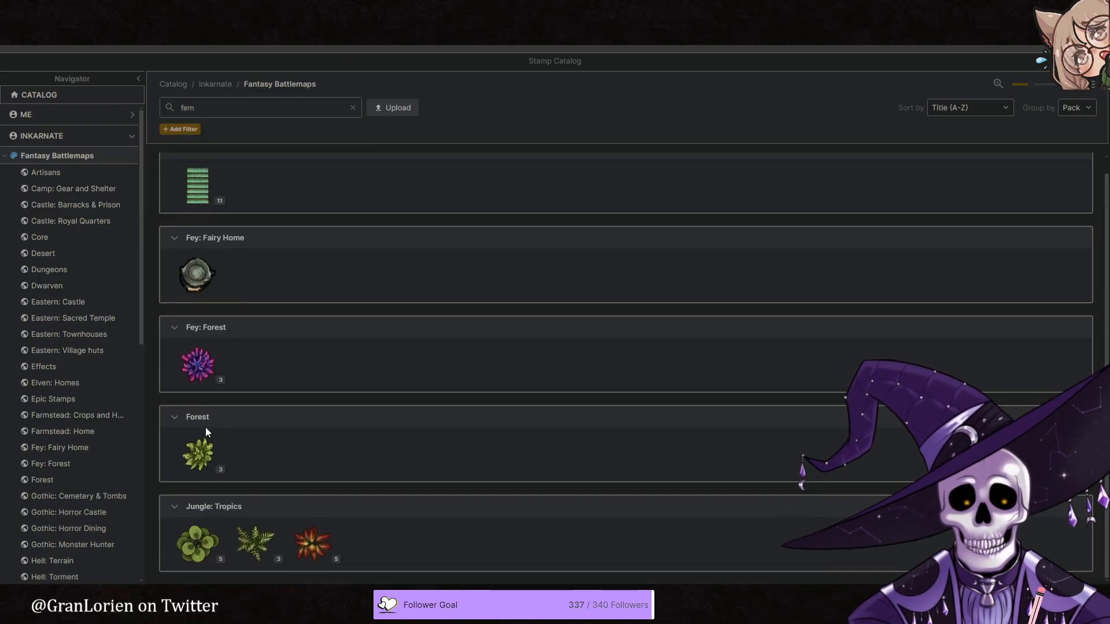
{"action": "left_click", "coordinate": [198, 454]}
- Set the fern stamp's opacity to 0.54 and reduce its scale to 88, keeping it on layer -5
{"action": "key", "text": "s"}
{"action": "key", "text": "s"}
{"action": "key", "text": "s"}
{"action": "left_click", "coordinate": [441, 72]}
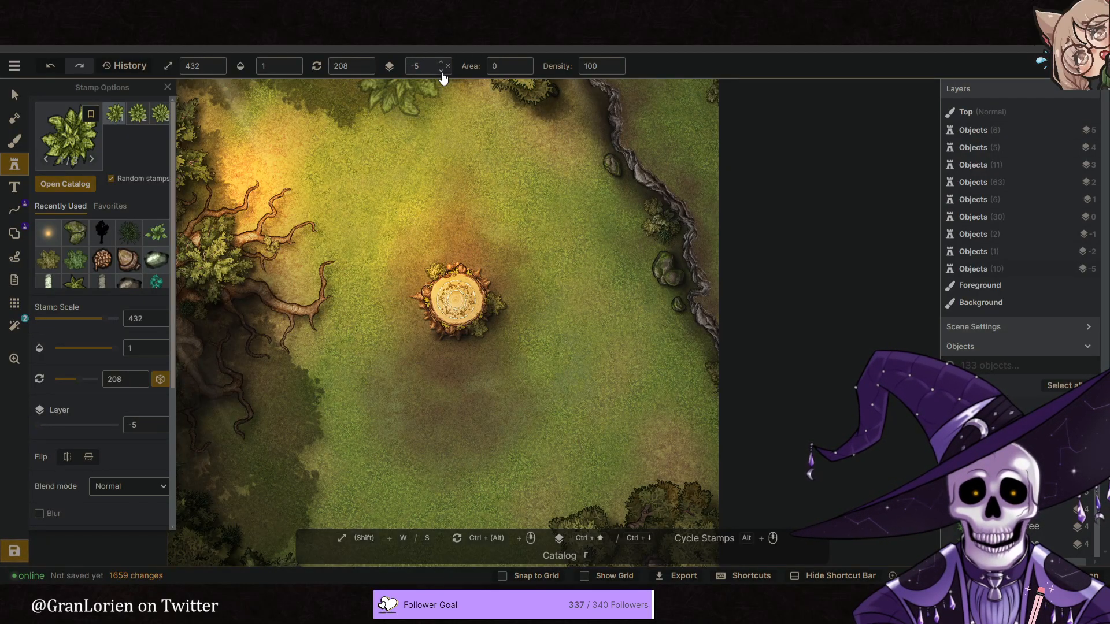
{"action": "key", "text": "s"}
{"action": "left_click", "coordinate": [272, 69]}
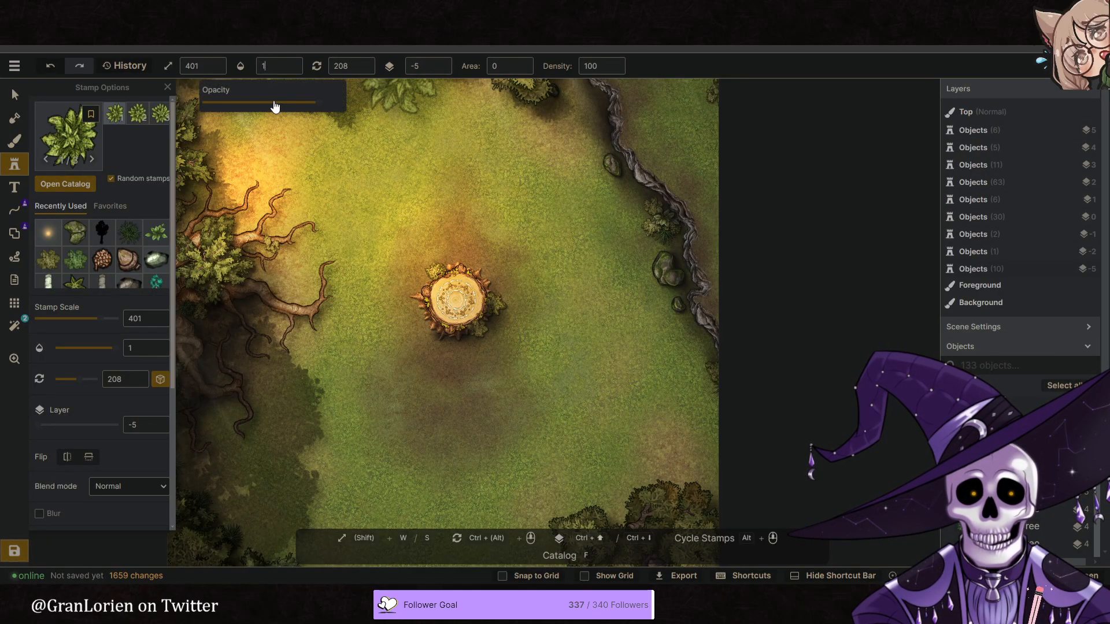
{"action": "left_click", "coordinate": [280, 103]}
{"action": "double_click", "coordinate": [208, 66]}
{"action": "left_click", "coordinate": [178, 104]}
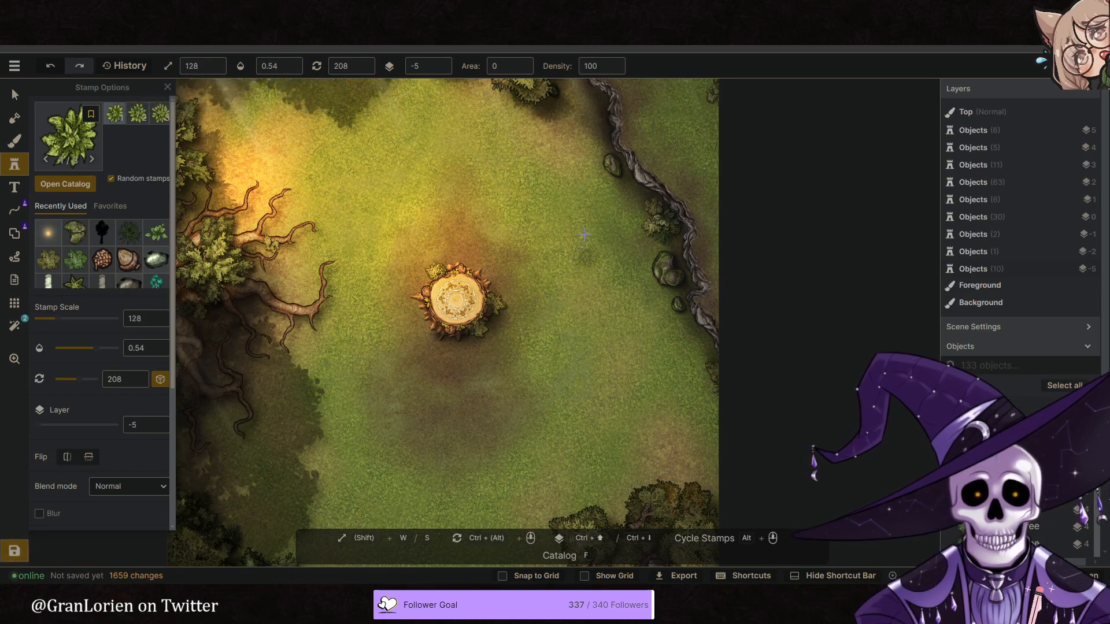
{"action": "scroll", "coordinate": [583, 250], "scroll_direction": "up", "scroll_amount": 1}
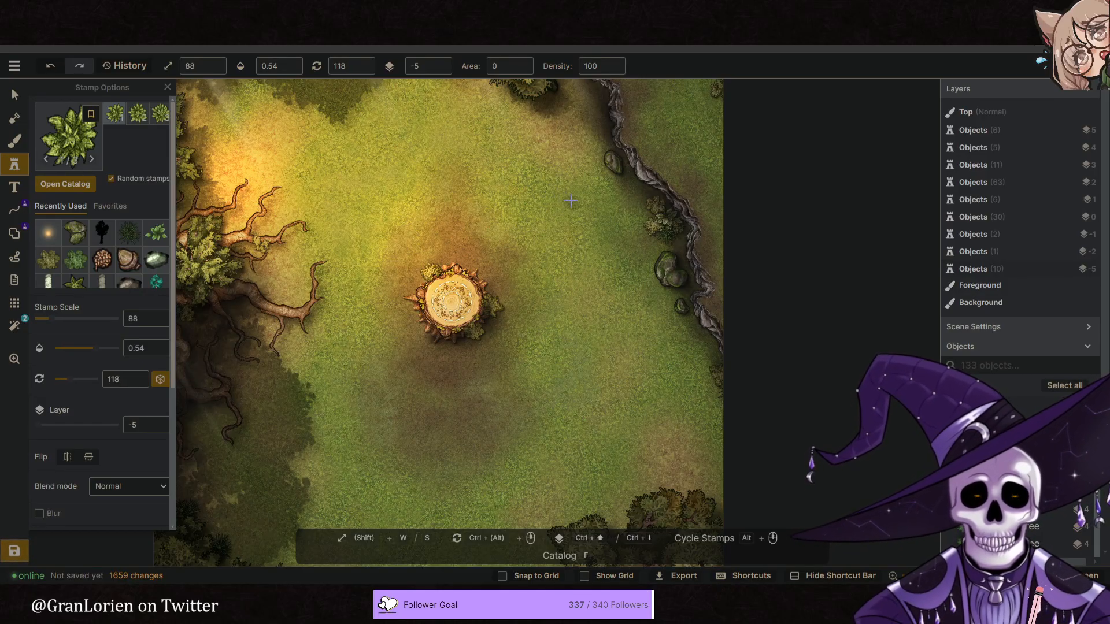
- Place a fern stamp in the grass northeast of the tree stump and resize it to scale 90
{"action": "left_click", "coordinate": [571, 201]}
{"action": "key", "text": "v"}
{"action": "left_click", "coordinate": [571, 199]}
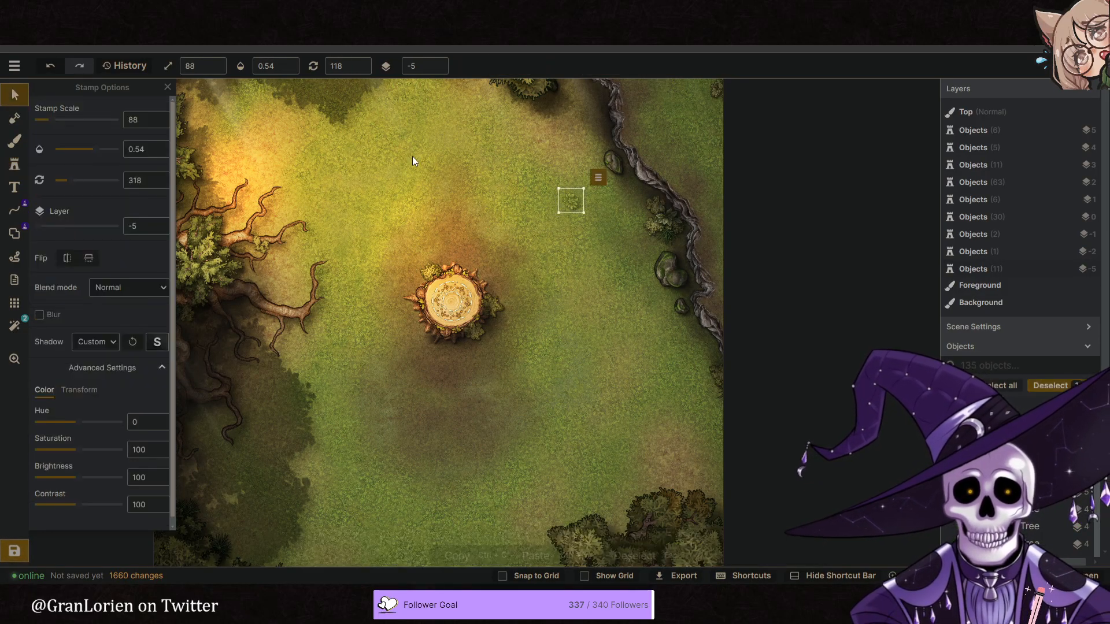
{"action": "scroll", "coordinate": [576, 203], "scroll_direction": "up", "scroll_amount": 3}
{"action": "left_click_drag", "start_coordinate": [579, 209], "coordinate": [625, 214]}
{"action": "scroll", "coordinate": [598, 209], "scroll_direction": "up", "scroll_amount": 5, "text": "shift"}
{"action": "scroll", "coordinate": [625, 214], "scroll_direction": "down", "scroll_amount": 4, "text": "shift"}
{"action": "scroll", "coordinate": [93, 388], "scroll_direction": "down", "scroll_amount": 1}
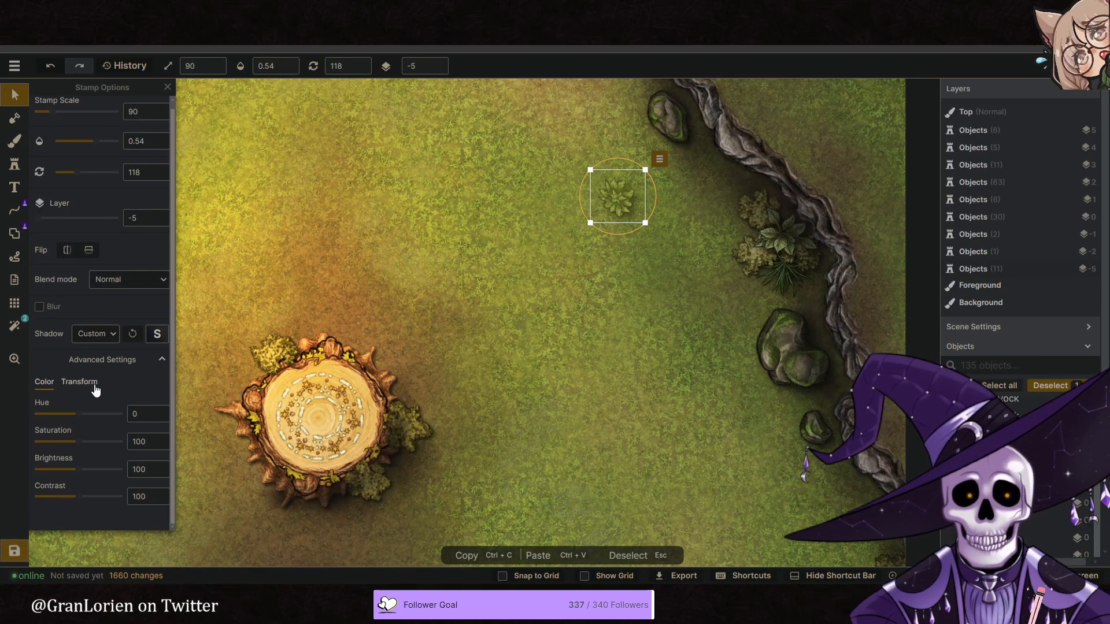
{"action": "left_click_drag", "start_coordinate": [81, 414], "coordinate": [81, 415]}
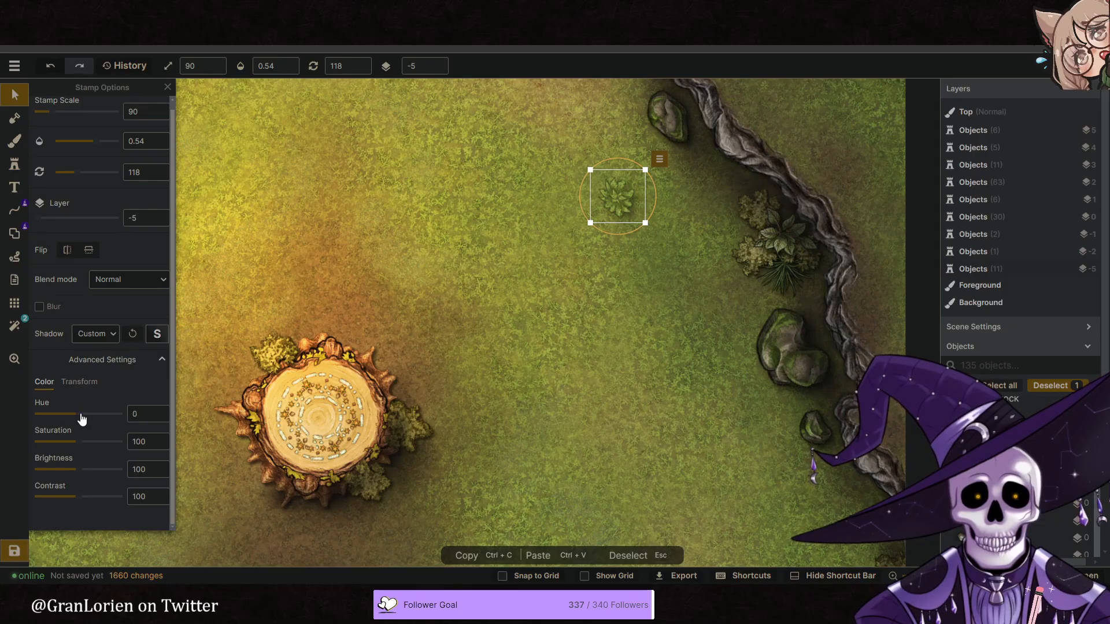
- Lower the placed fern's opacity to 0.31 and shrink it to scale 62
{"action": "left_click", "coordinate": [277, 68]}
{"action": "left_click_drag", "start_coordinate": [247, 112], "coordinate": [238, 109]}
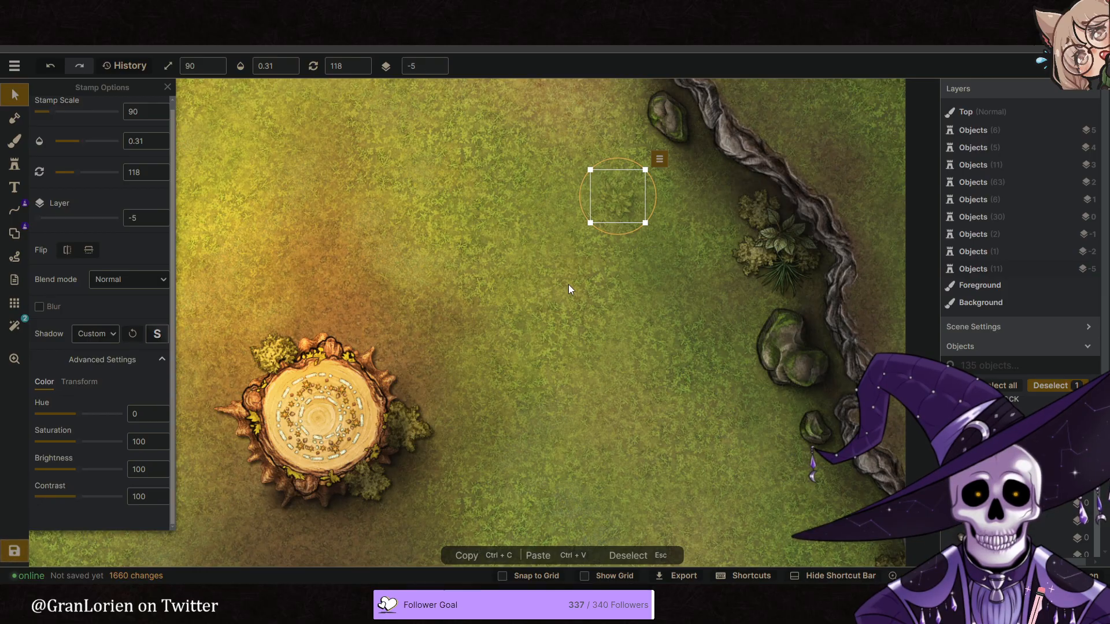
{"action": "left_click_drag", "start_coordinate": [629, 198], "coordinate": [584, 210]}
{"action": "scroll", "coordinate": [578, 266], "scroll_direction": "down", "scroll_amount": 4}
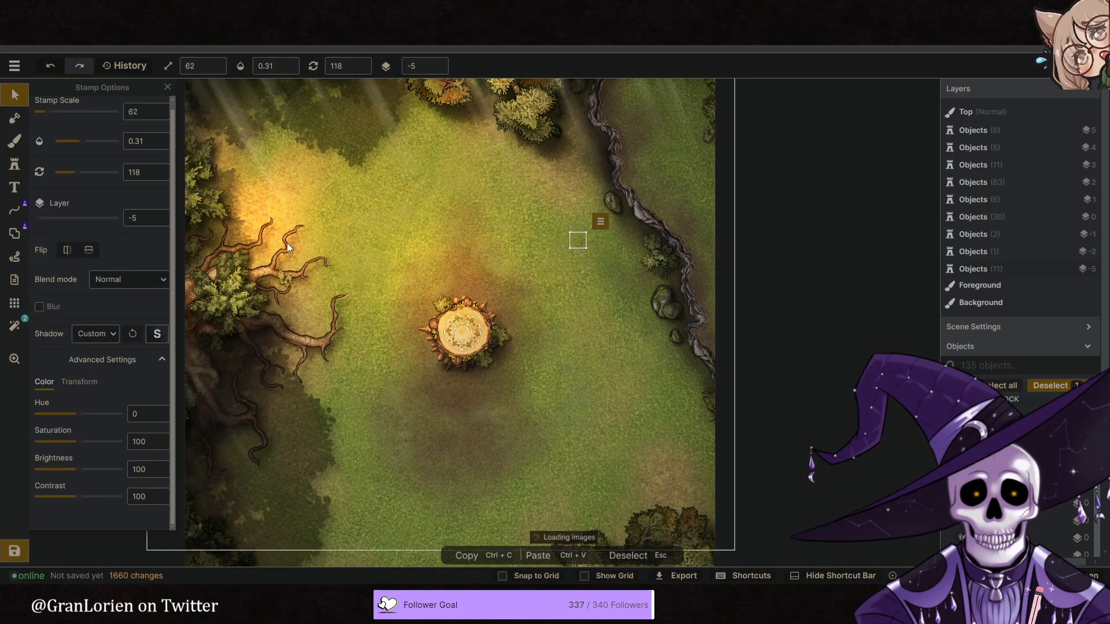
- Scatter faint fern stamps at scale 62 and opacity 0.31 on layer -5 across the northern half of the clearing
{"action": "left_click", "coordinate": [14, 165]}
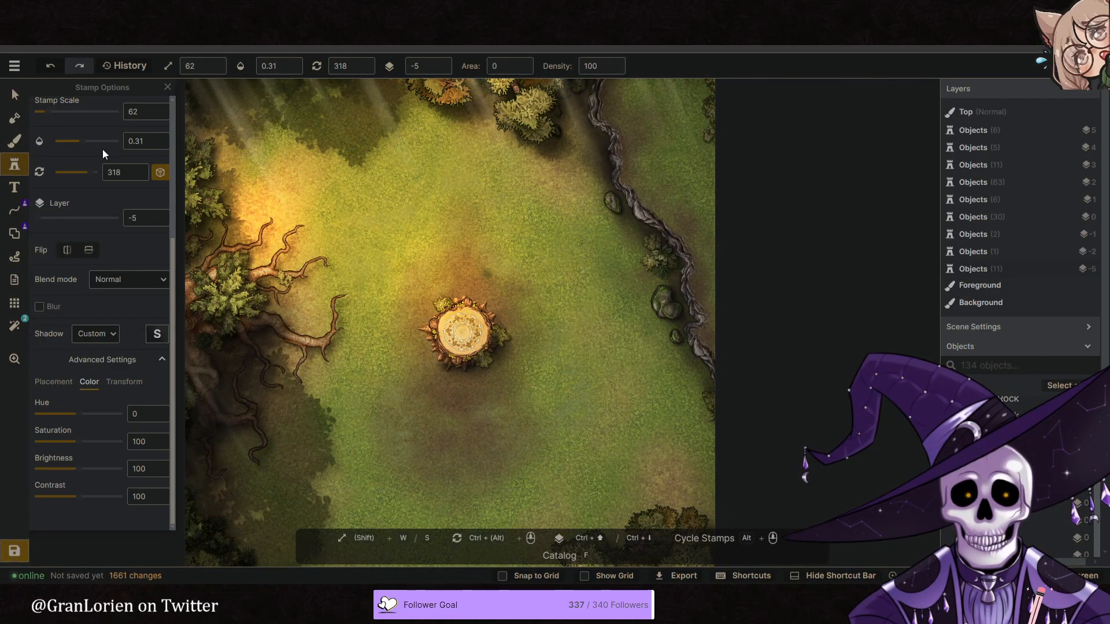
{"action": "scroll", "coordinate": [92, 196], "scroll_direction": "up", "scroll_amount": 4}
{"action": "scroll", "coordinate": [577, 251], "scroll_direction": "up", "scroll_amount": 2}
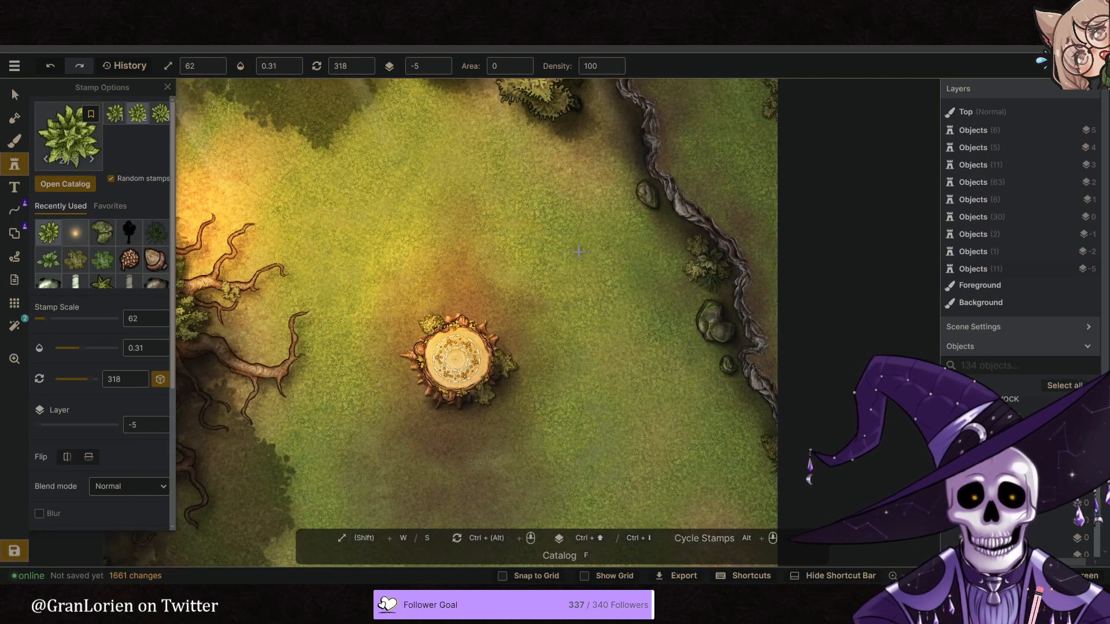
{"action": "left_click", "coordinate": [577, 250]}
{"action": "left_click", "coordinate": [511, 280]}
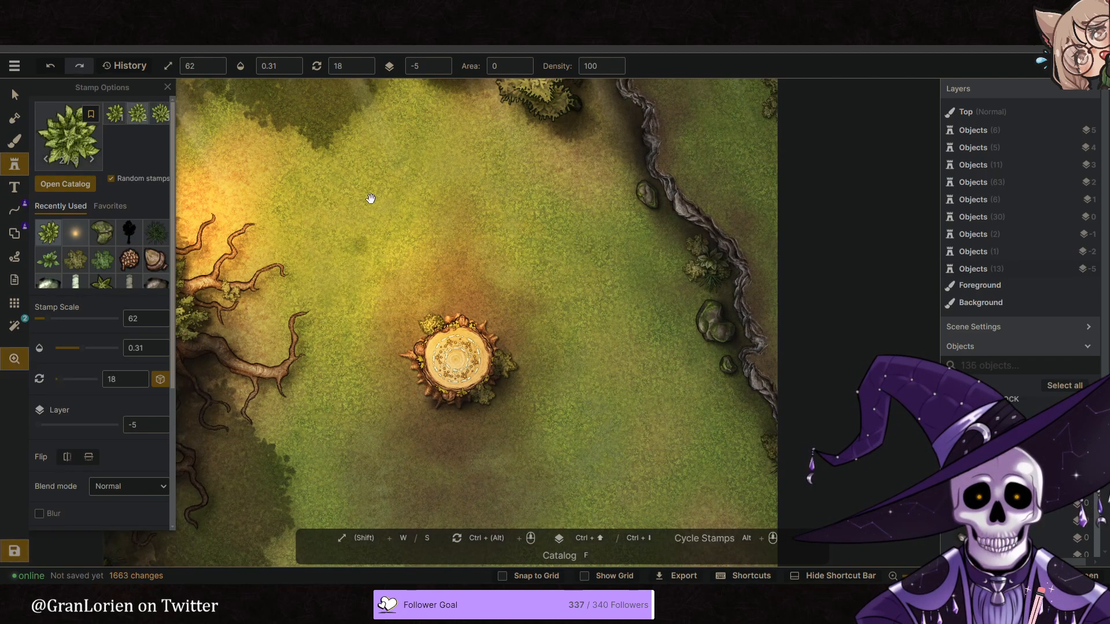
{"action": "middle_click_drag", "start_coordinate": [366, 201], "coordinate": [401, 250]}
{"action": "left_click", "coordinate": [419, 176]}
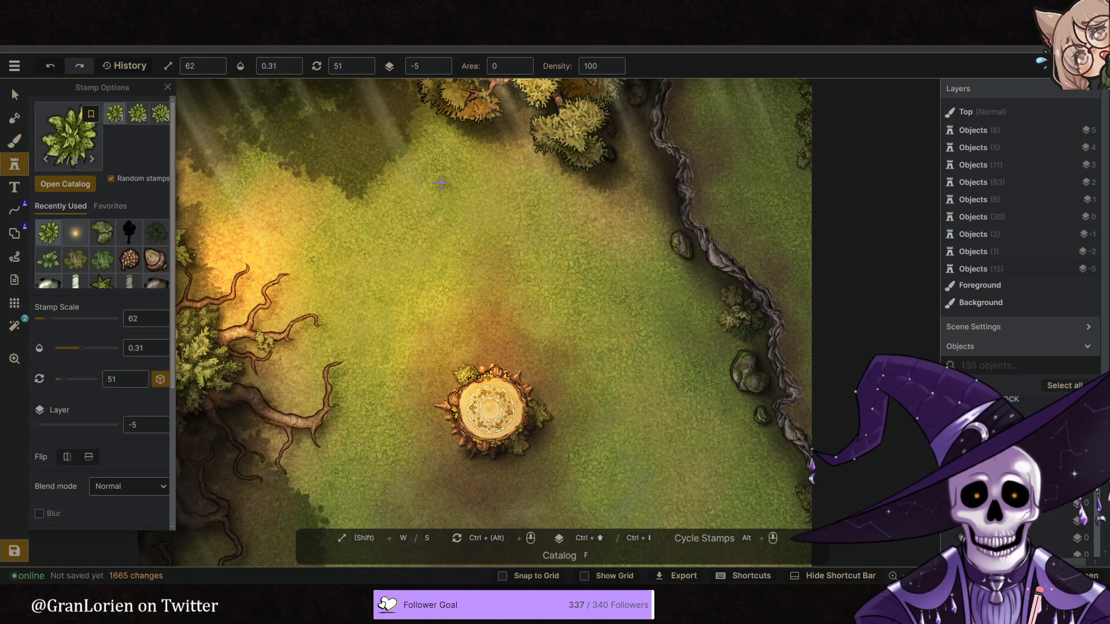
{"action": "left_click", "coordinate": [396, 318]}
- Scatter more faint fern stamps over the grass southeast of the stump, towards the eastern edge
{"action": "middle_click_drag", "start_coordinate": [364, 312], "coordinate": [313, 87]}
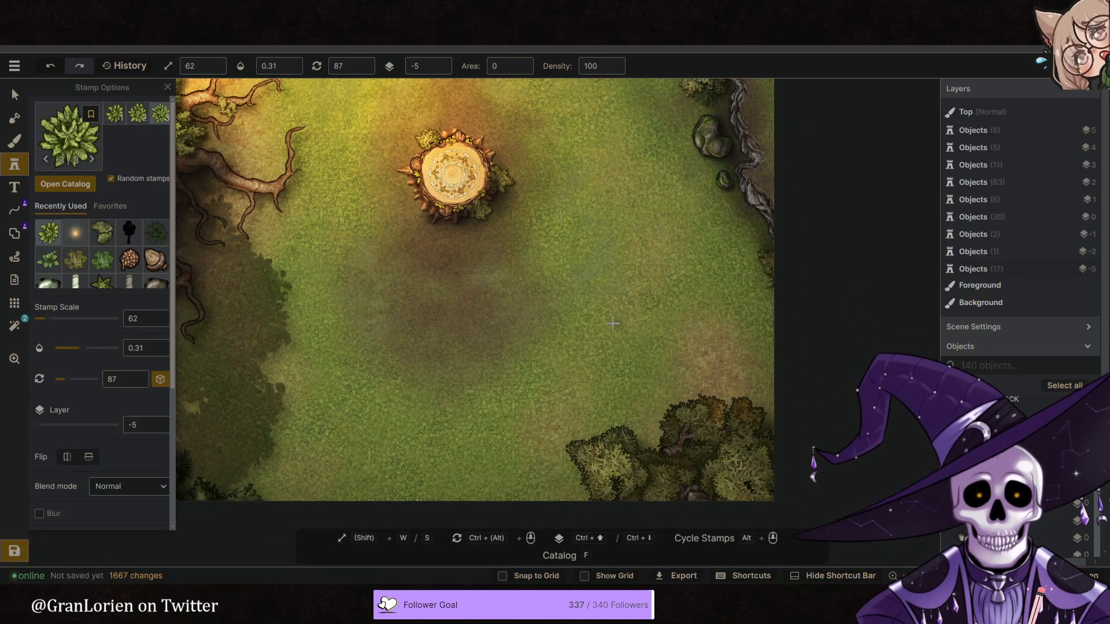
{"action": "left_click", "coordinate": [638, 321]}
{"action": "left_click", "coordinate": [623, 306]}
{"action": "left_click", "coordinate": [620, 287]}
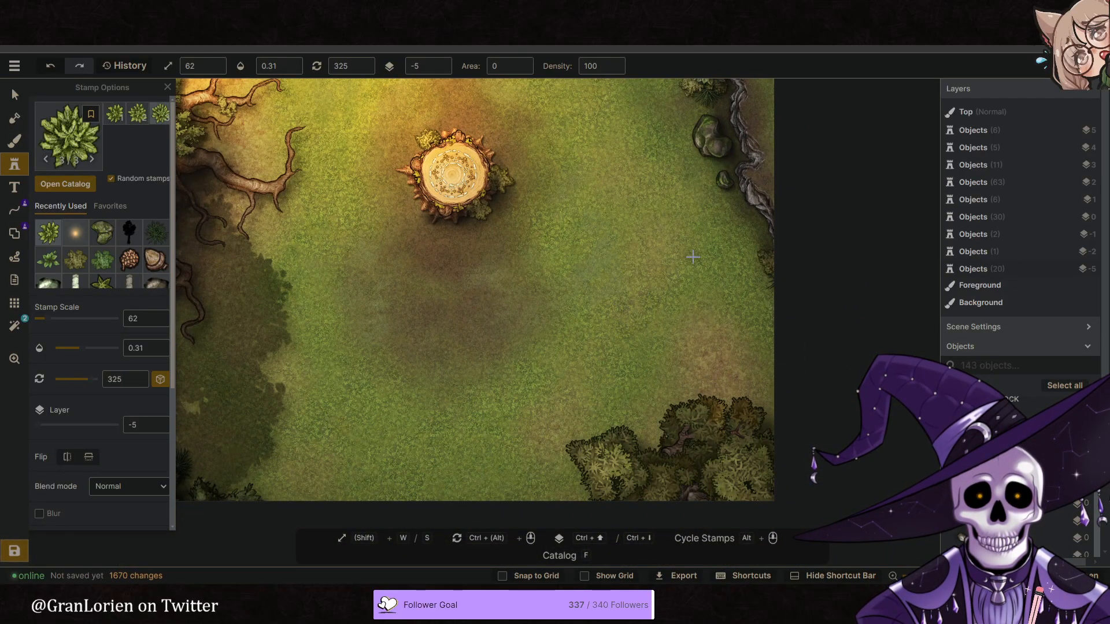
{"action": "left_click", "coordinate": [706, 248]}
{"action": "left_click", "coordinate": [696, 278]}
- Add faint fern stamps close to the stump's eastern side and around the dark patch south of it
{"action": "middle_click_drag", "start_coordinate": [599, 244], "coordinate": [616, 300]}
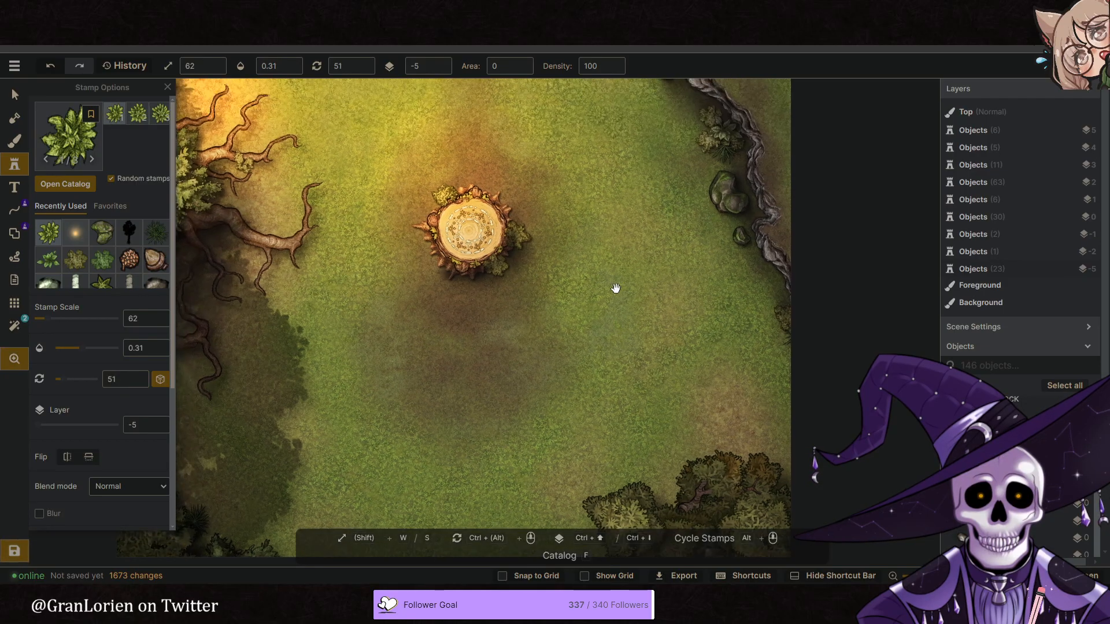
{"action": "left_click", "coordinate": [572, 204]}
{"action": "left_click", "coordinate": [566, 253]}
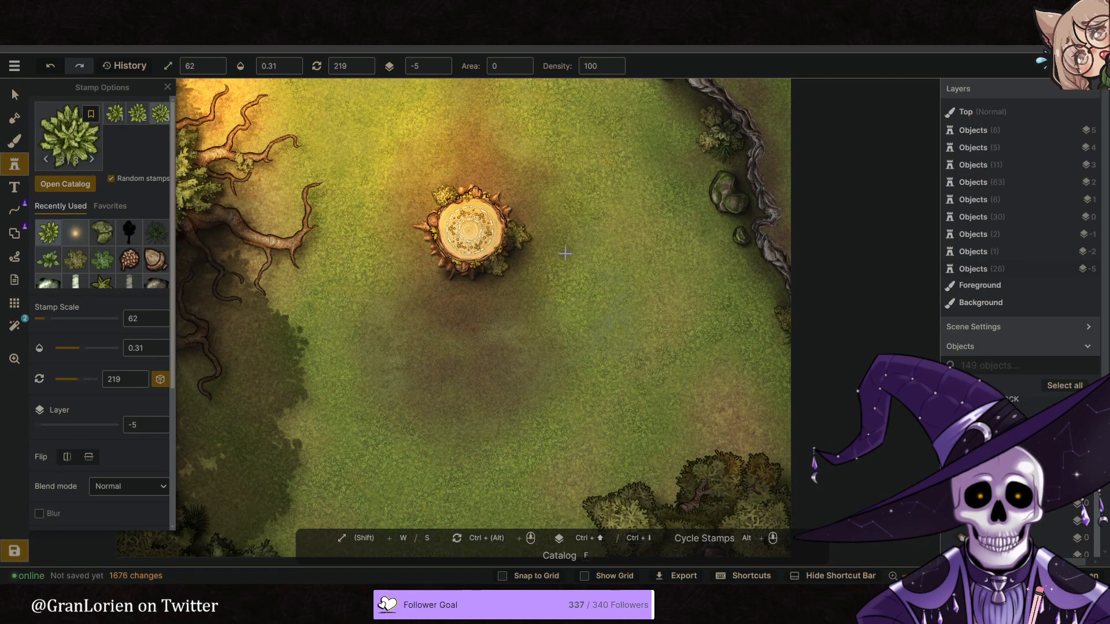
{"action": "left_click", "coordinate": [574, 293]}
{"action": "left_click", "coordinate": [561, 284]}
{"action": "left_click", "coordinate": [559, 293]}
{"action": "left_click", "coordinate": [400, 362]}
- Line the edge and interior of the western tree's shadow with faint fern stamps
{"action": "middle_click_drag", "start_coordinate": [370, 363], "coordinate": [444, 323]}
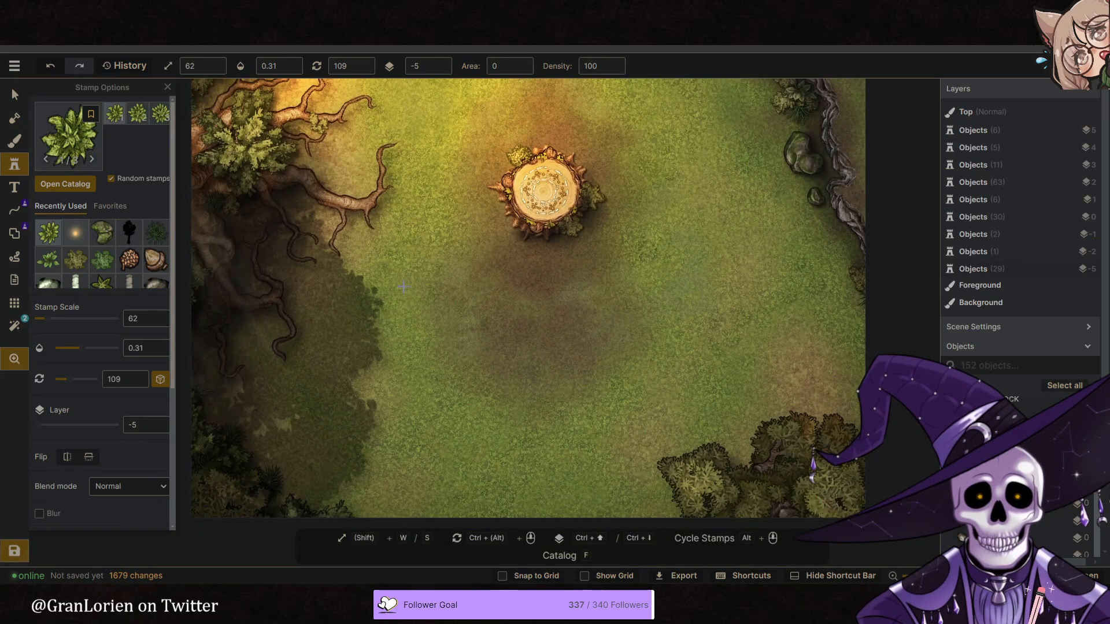
{"action": "left_click", "coordinate": [385, 257]}
{"action": "left_click", "coordinate": [384, 274]}
{"action": "left_click", "coordinate": [376, 289]}
{"action": "left_click", "coordinate": [347, 317]}
{"action": "left_click", "coordinate": [319, 339]}
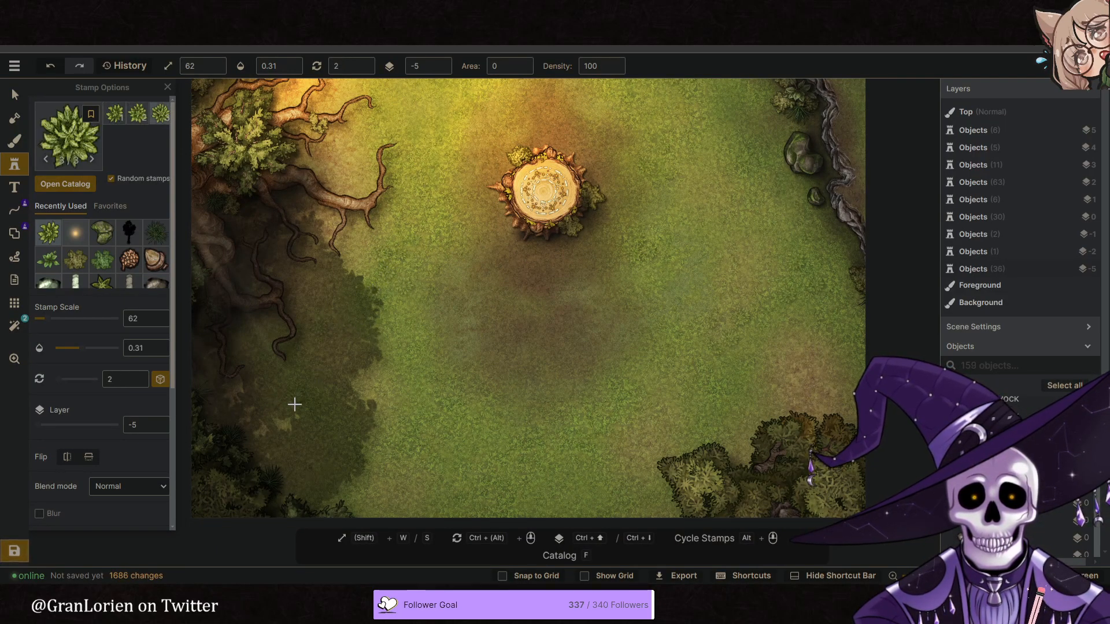
{"action": "left_click", "coordinate": [295, 400]}
- Place faint fern stamps along the map's southern edge, up to the southeastern trees
{"action": "middle_click_drag", "start_coordinate": [425, 511], "coordinate": [349, 435]}
{"action": "left_click", "coordinate": [314, 436]}
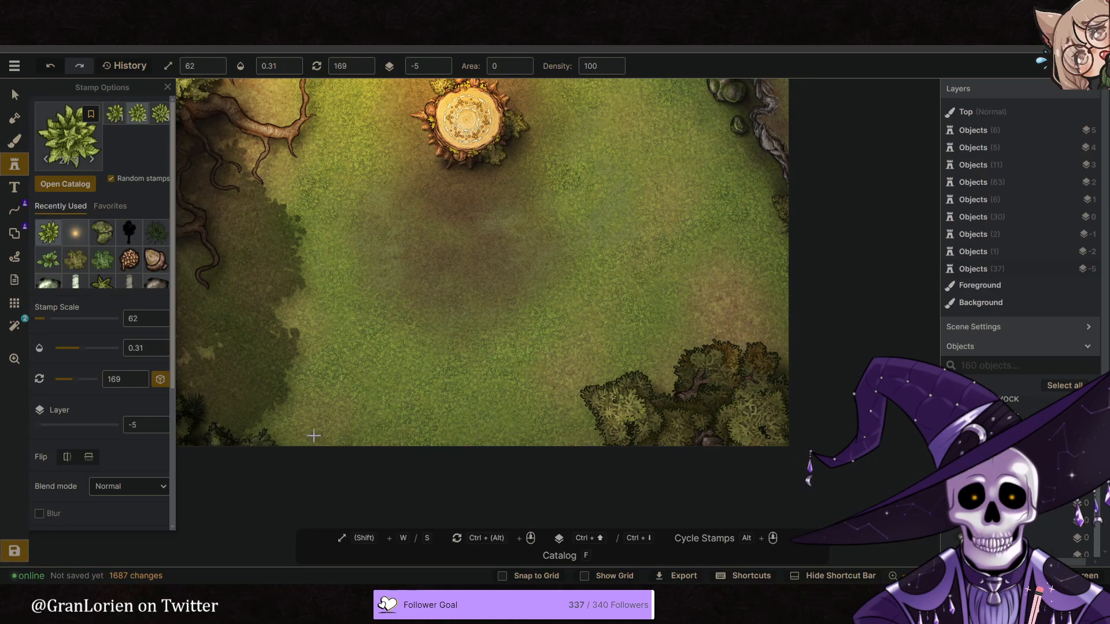
{"action": "left_click", "coordinate": [322, 441]}
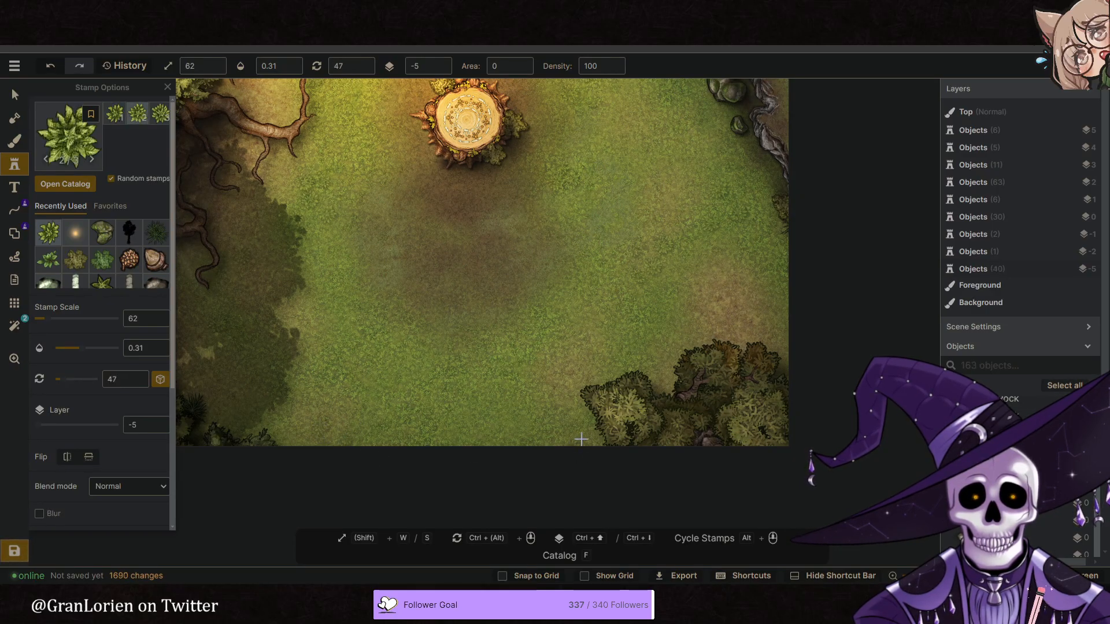
{"action": "left_click", "coordinate": [563, 417]}
- Choose the green fern from the Jungle: Tropics pack and set its scale to 105 and opacity to 1
{"action": "key", "text": "space"}
{"action": "left_click_drag", "start_coordinate": [460, 340], "coordinate": [469, 398]}
{"action": "left_click_drag", "start_coordinate": [522, 325], "coordinate": [538, 346]}
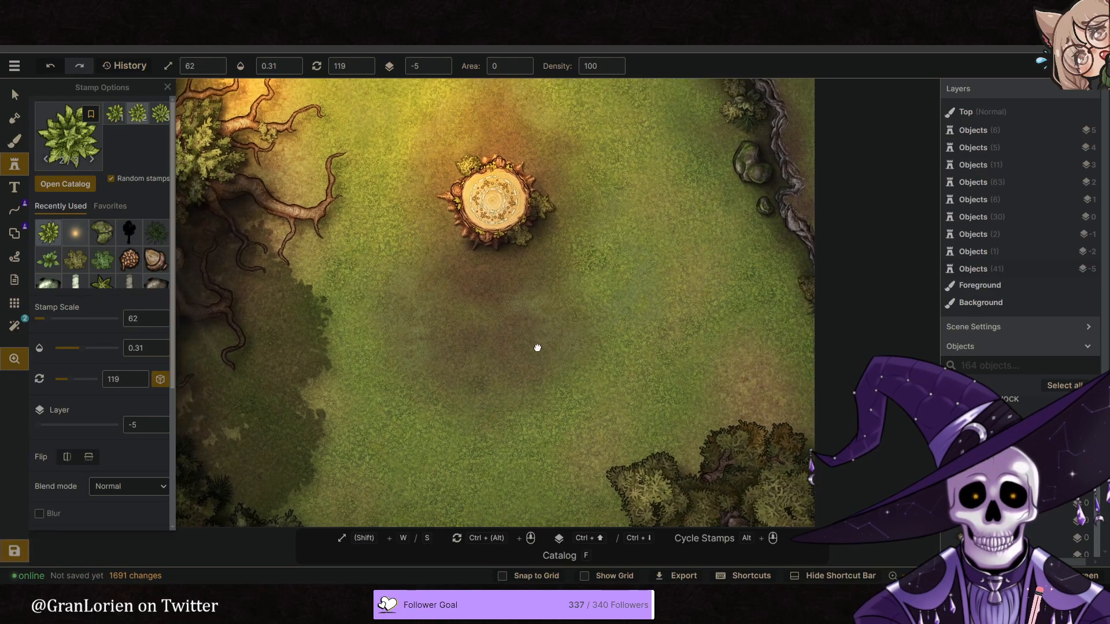
{"action": "scroll", "coordinate": [614, 350], "scroll_direction": "down", "scroll_amount": 4}
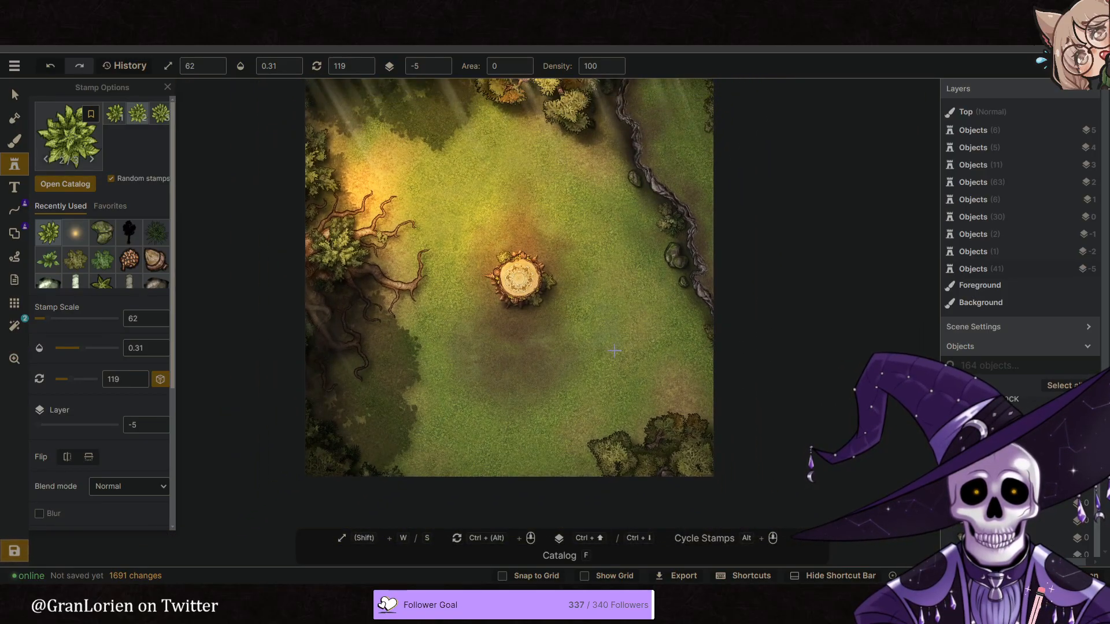
{"action": "left_click_drag", "start_coordinate": [621, 303], "coordinate": [594, 310]}
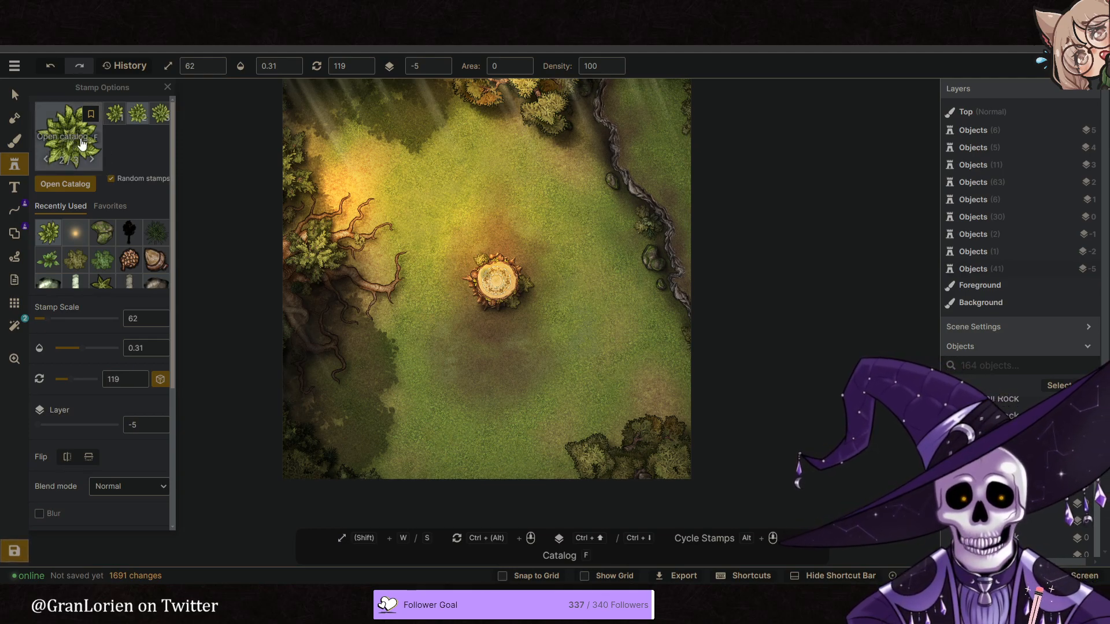
{"action": "key", "text": "f"}
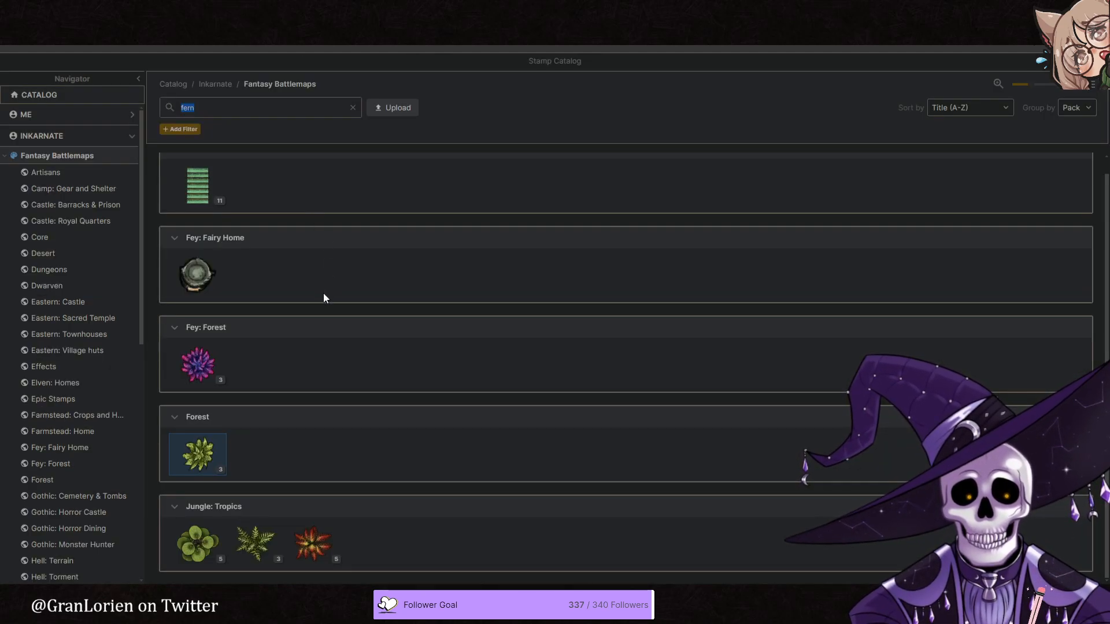
{"action": "left_click", "coordinate": [248, 545]}
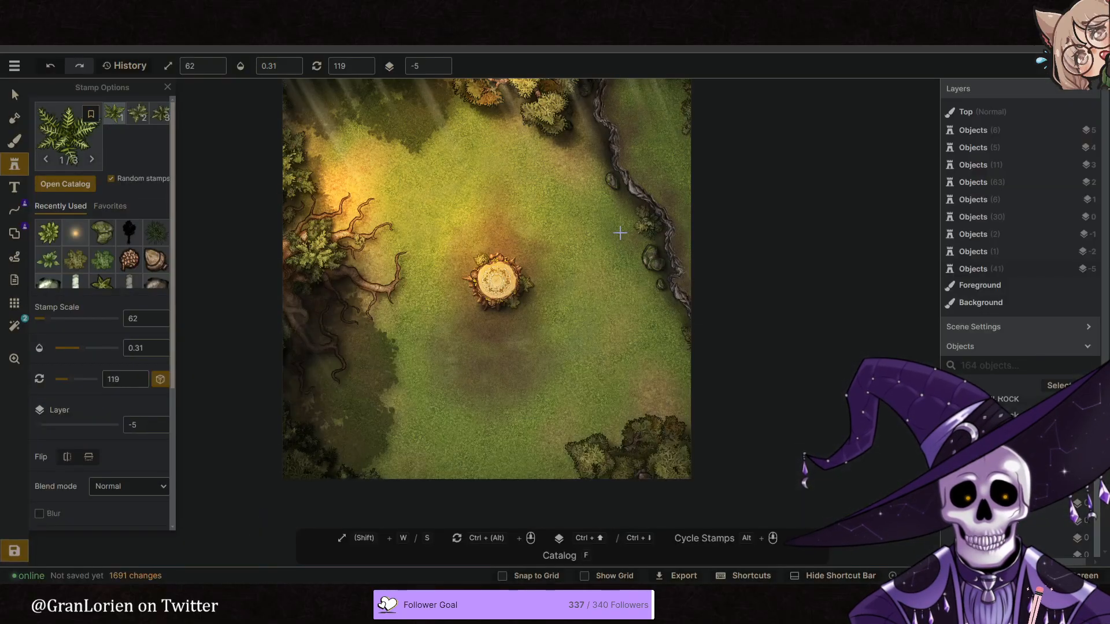
{"action": "scroll", "coordinate": [620, 231], "scroll_direction": "up", "scroll_amount": 3}
{"action": "key", "text": "w"}
{"action": "key", "text": "w"}
{"action": "key", "text": "w"}
{"action": "left_click", "coordinate": [299, 66]}
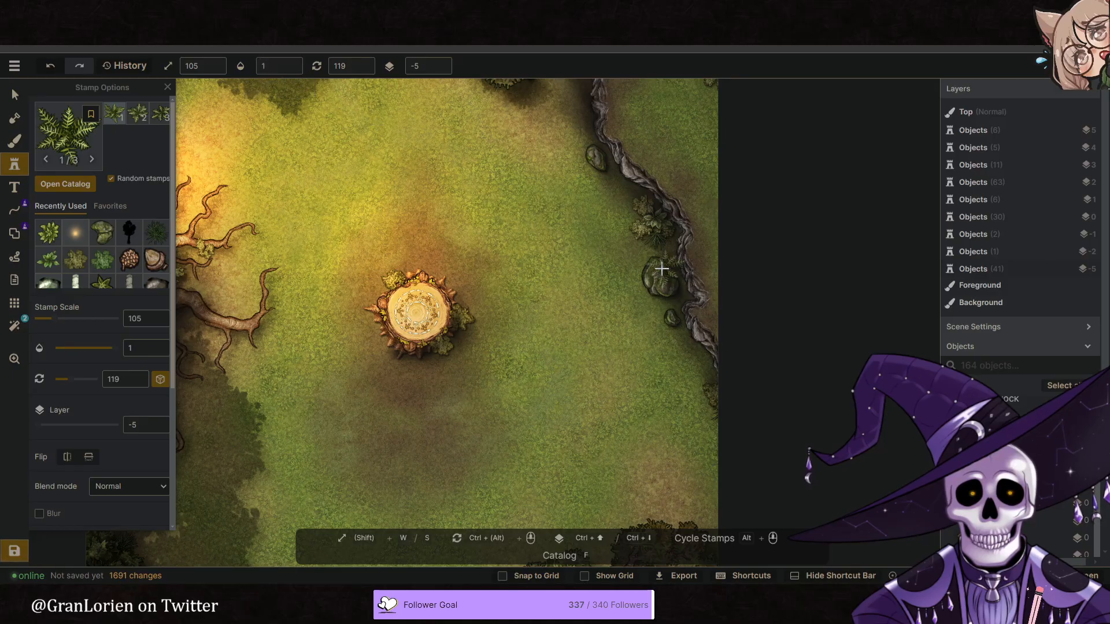
- Place the tropical fern beside the northernmost rock along the twisting root and raise it to layer -1
{"action": "middle_click_drag", "start_coordinate": [373, 184], "coordinate": [418, 291]}
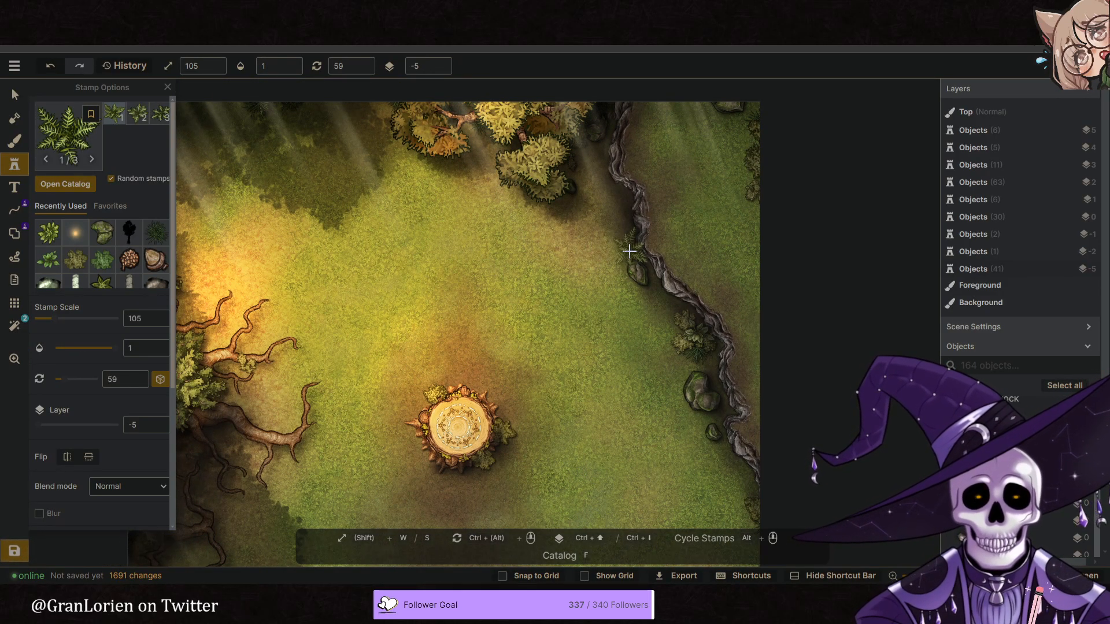
{"action": "left_click", "coordinate": [629, 251]}
{"action": "double_click", "coordinate": [438, 61]}
{"action": "left_click", "coordinate": [441, 63]}
{"action": "left_click", "coordinate": [441, 63]}
{"action": "left_click", "coordinate": [441, 63]}
{"action": "left_click", "coordinate": [441, 63]}
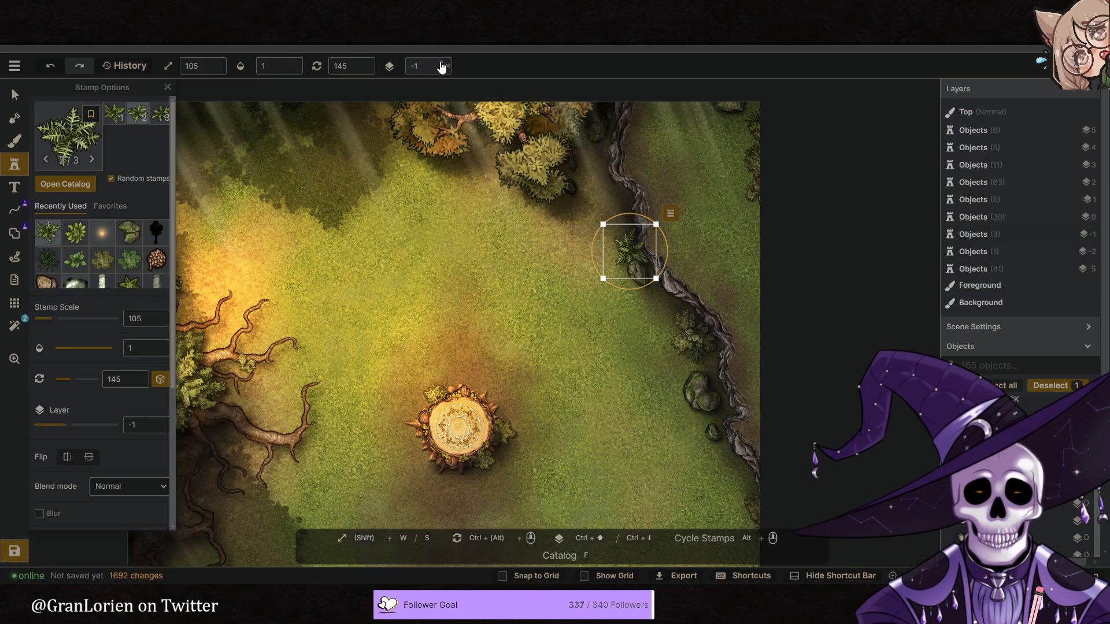
- Move the tropical fern under the western tree among its roots, on layer 1 with brightness 59
{"action": "left_click_drag", "start_coordinate": [631, 254], "coordinate": [474, 401]}
{"action": "left_click_drag", "start_coordinate": [507, 443], "coordinate": [324, 333]}
{"action": "key", "text": "space"}
{"action": "scroll", "coordinate": [132, 434], "scroll_direction": "down", "scroll_amount": 3}
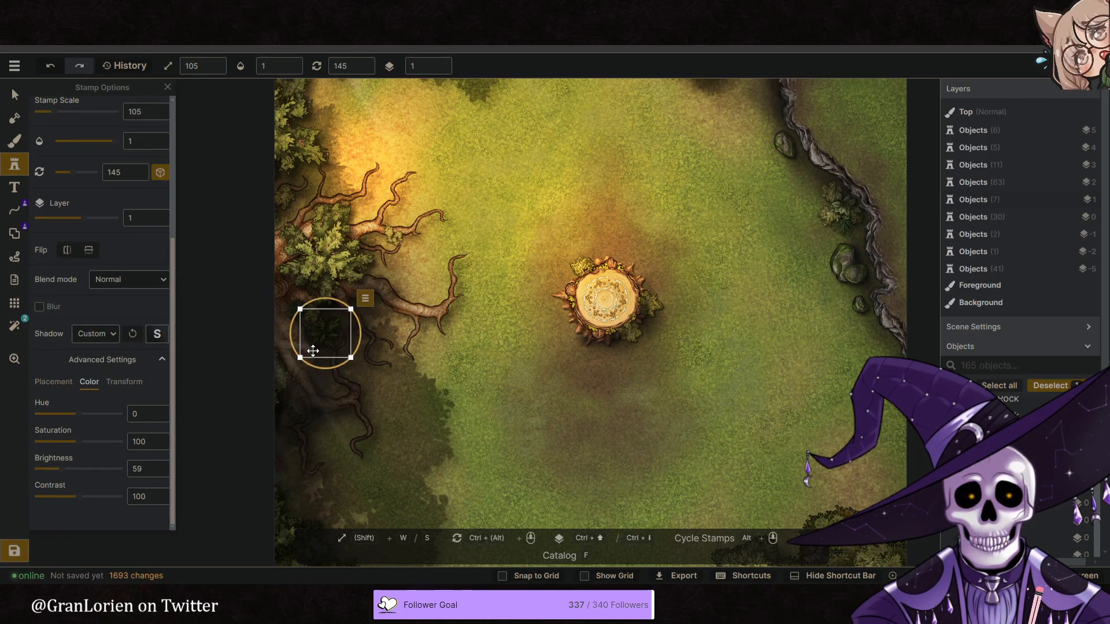
{"action": "left_click_drag", "start_coordinate": [335, 331], "coordinate": [345, 319]}
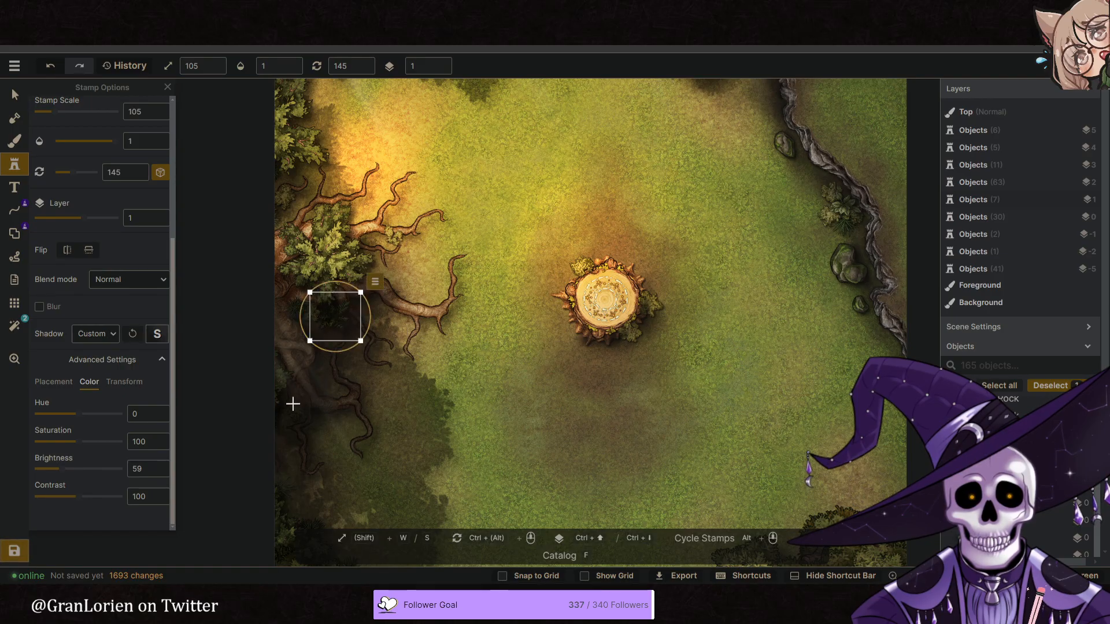
- Place darkened tropical ferns on layer 1 at the map's western and northern edges, then deselect them
{"action": "scroll", "coordinate": [109, 352], "scroll_direction": "up", "scroll_amount": 5}
{"action": "middle_click_drag", "start_coordinate": [282, 373], "coordinate": [269, 266]}
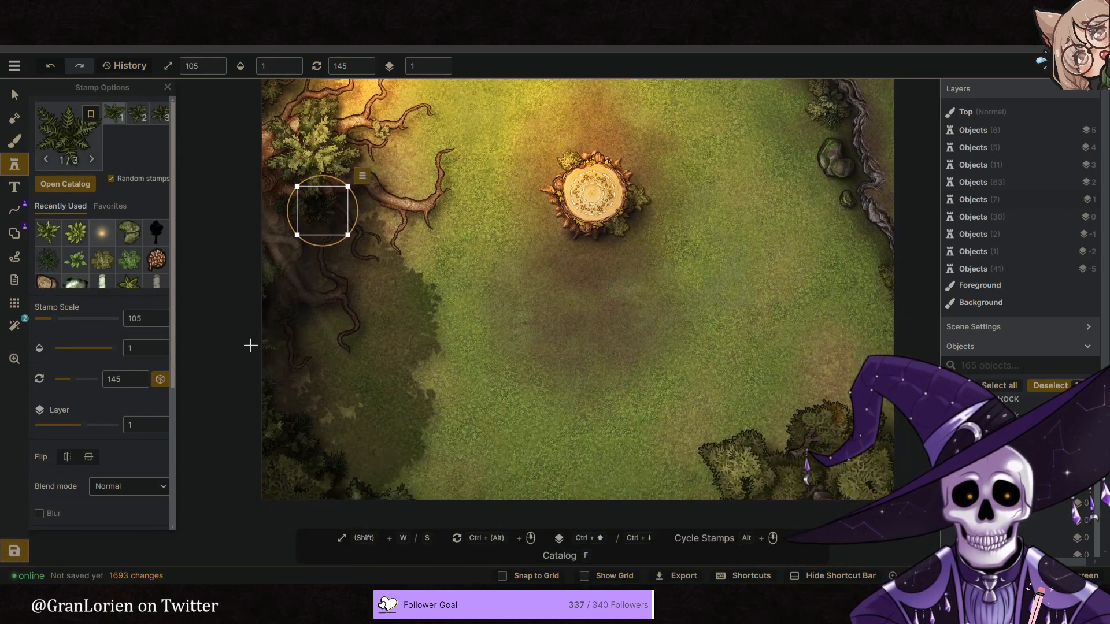
{"action": "left_click", "coordinate": [257, 375]}
{"action": "scroll", "coordinate": [409, 379], "scroll_direction": "down", "scroll_amount": 3}
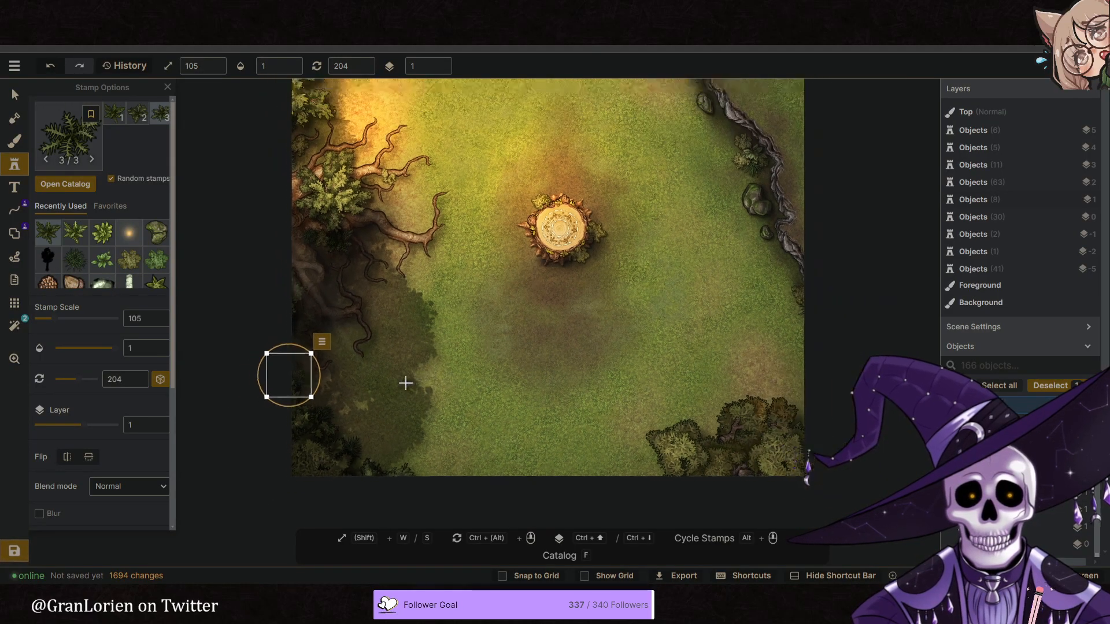
{"action": "middle_click_drag", "start_coordinate": [504, 304], "coordinate": [491, 388]}
{"action": "middle_click_drag", "start_coordinate": [431, 307], "coordinate": [435, 337]}
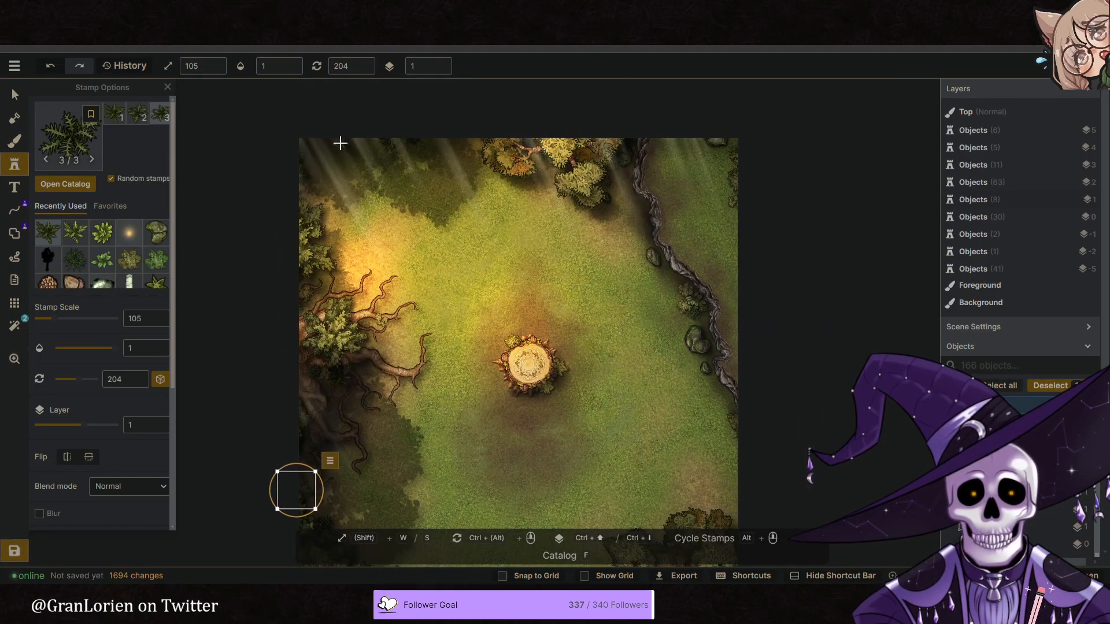
{"action": "left_click", "coordinate": [439, 139]}
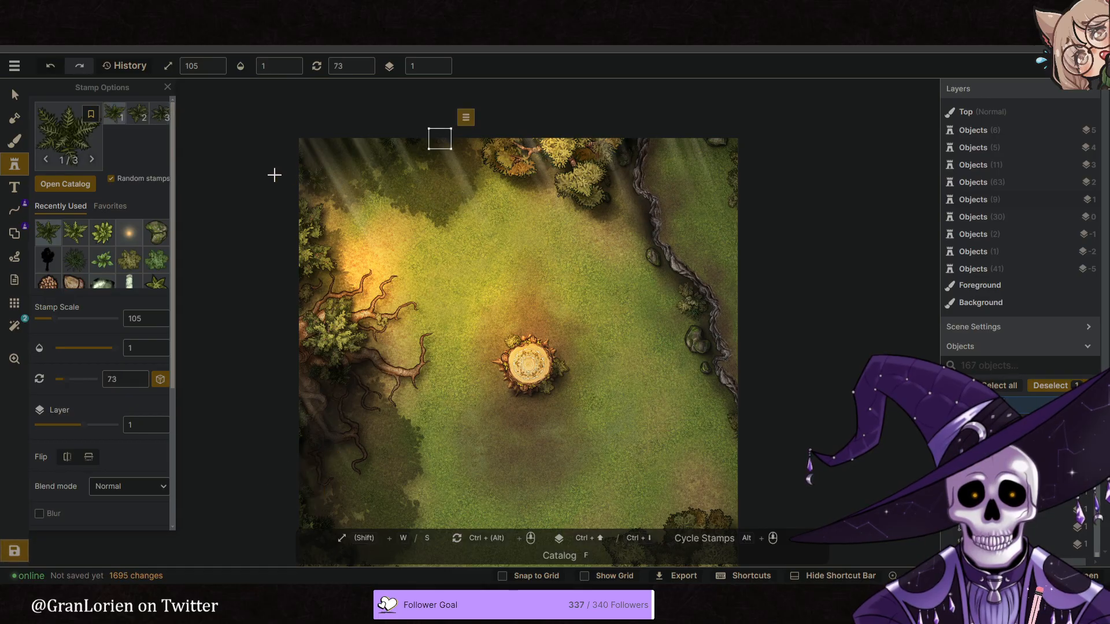
{"action": "left_click", "coordinate": [18, 98]}
{"action": "left_click", "coordinate": [830, 356]}
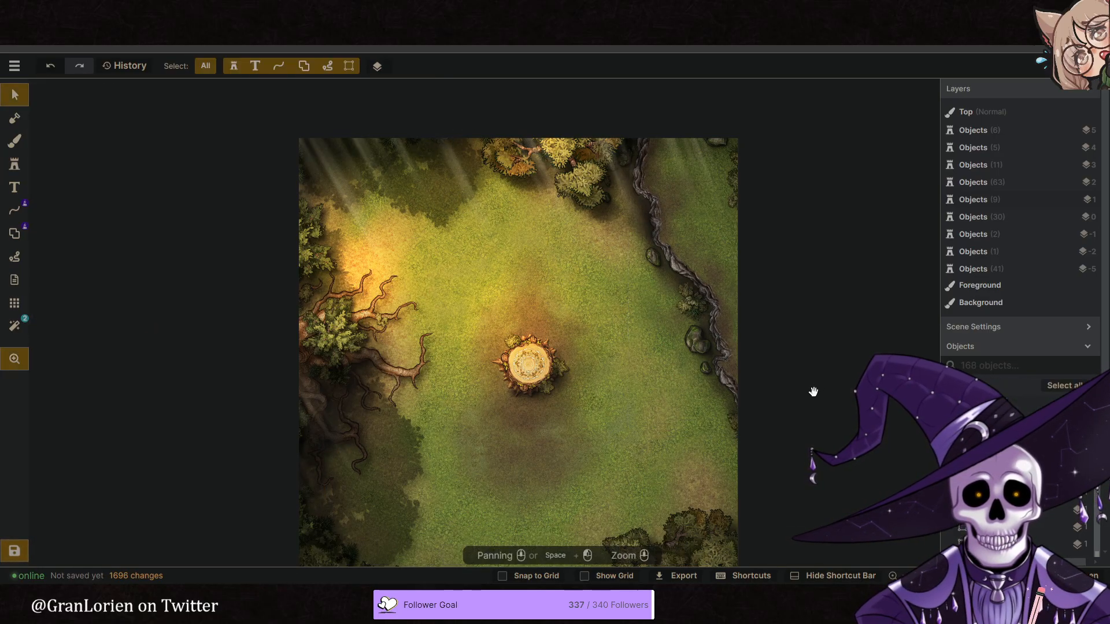
- Paint dark shading on the Top layer with a size 82, 0.2 opacity brush over the southeastern trees and southwestern corner
{"action": "middle_click_drag", "start_coordinate": [815, 389], "coordinate": [750, 356]}
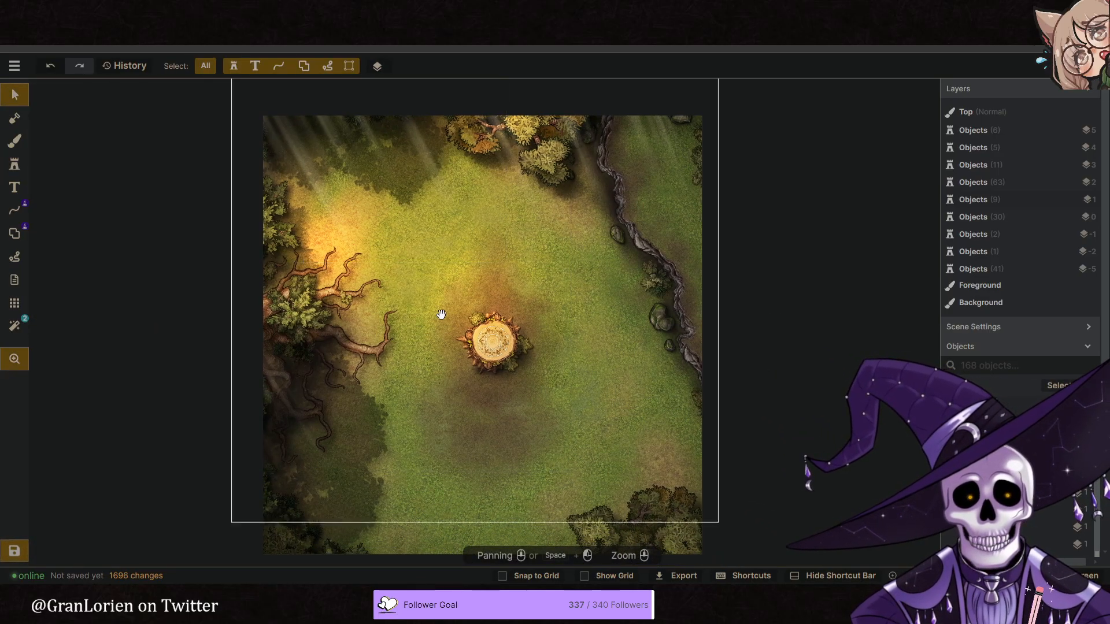
{"action": "middle_click_drag", "start_coordinate": [546, 446], "coordinate": [506, 367]}
{"action": "left_click", "coordinate": [17, 141]}
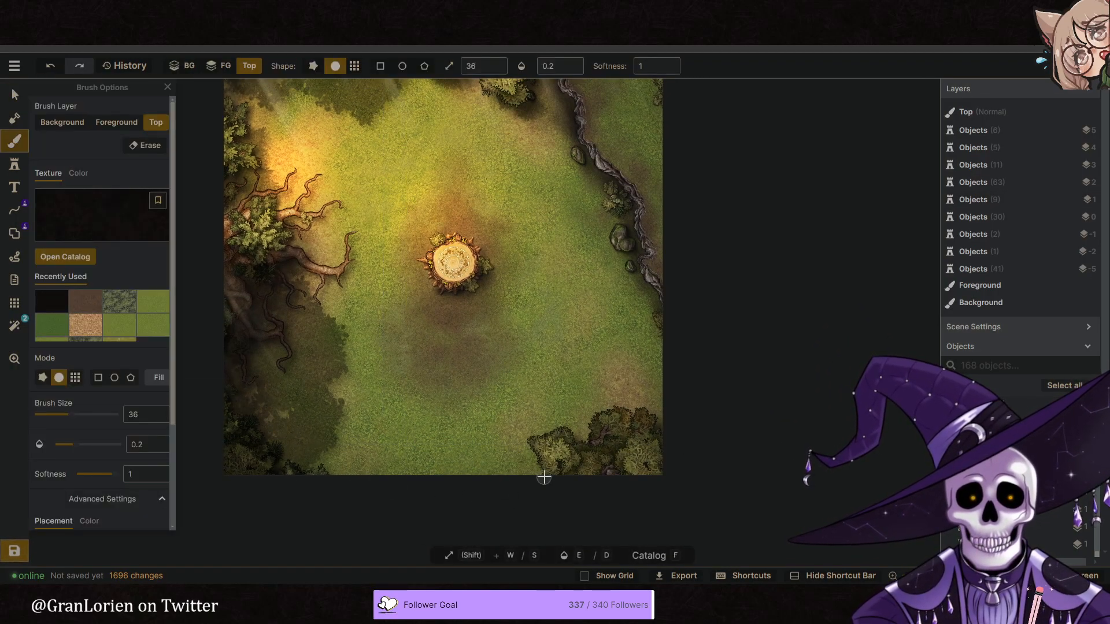
{"action": "key", "text": "w"}
{"action": "key", "text": "w"}
{"action": "key", "text": "w"}
{"action": "key", "text": "w"}
{"action": "key", "text": "w"}
{"action": "key", "text": "w"}
{"action": "key", "text": "w"}
{"action": "key", "text": "w"}
{"action": "key", "text": "w"}
{"action": "key", "text": "w"}
{"action": "key", "text": "w"}
{"action": "key", "text": "w"}
{"action": "key", "text": "w"}
{"action": "key", "text": "w"}
{"action": "key", "text": "w"}
{"action": "key", "text": "w"}
{"action": "key", "text": "w"}
{"action": "key", "text": "w"}
{"action": "key", "text": "w"}
{"action": "key", "text": "w"}
{"action": "key", "text": "w"}
{"action": "key", "text": "w"}
{"action": "key", "text": "w"}
{"action": "key", "text": "w"}
{"action": "key", "text": "w"}
{"action": "key", "text": "w"}
{"action": "key", "text": "w"}
{"action": "key", "text": "w"}
{"action": "key", "text": "w"}
{"action": "key", "text": "w"}
{"action": "mouse_move", "coordinate": [618, 431]}
{"action": "left_mouse_down"}
{"action": "mouse_move", "coordinate": [668, 383]}
{"action": "mouse_move", "coordinate": [664, 423]}
{"action": "mouse_move", "coordinate": [667, 310]}
{"action": "mouse_move", "coordinate": [675, 368]}
{"action": "mouse_move", "coordinate": [642, 275]}
{"action": "mouse_move", "coordinate": [679, 402]}
{"action": "mouse_move", "coordinate": [655, 478]}
{"action": "mouse_move", "coordinate": [320, 490]}
{"action": "mouse_move", "coordinate": [322, 471]}
{"action": "mouse_move", "coordinate": [322, 489]}
{"action": "mouse_move", "coordinate": [337, 491]}
{"action": "mouse_move", "coordinate": [262, 393]}
{"action": "mouse_move", "coordinate": [245, 426]}
{"action": "mouse_move", "coordinate": [268, 488]}
{"action": "left_mouse_up"}
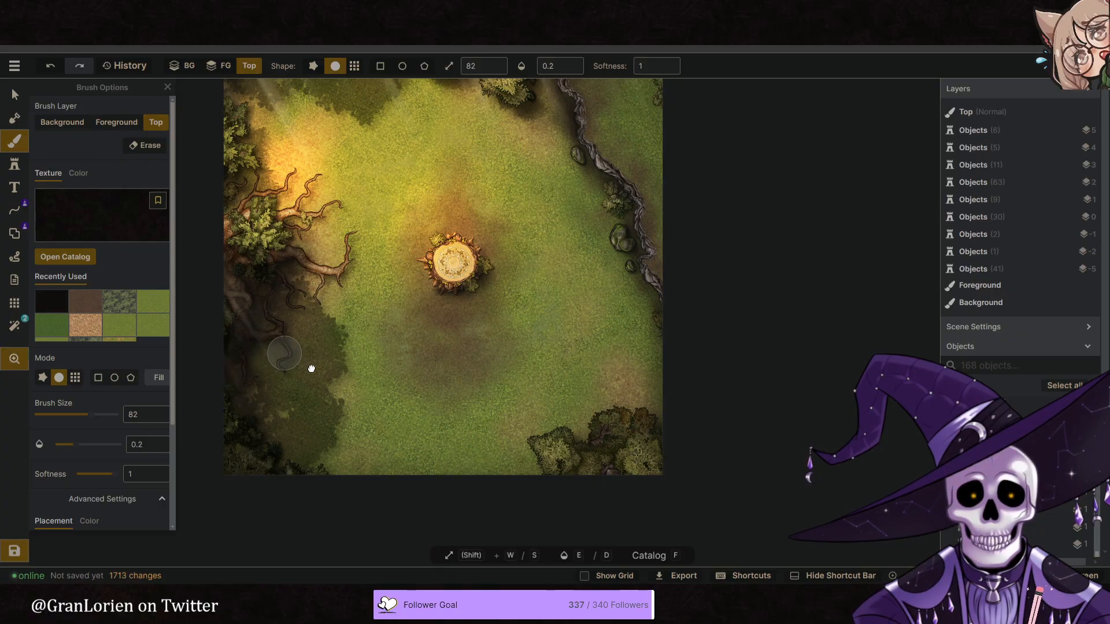
- Add dark shading on the Top layer over the map's southeastern corner with the size 82, 0.2 opacity brush
{"action": "left_click_drag", "start_coordinate": [305, 364], "coordinate": [341, 389]}
{"action": "left_click_drag", "start_coordinate": [394, 298], "coordinate": [394, 312]}
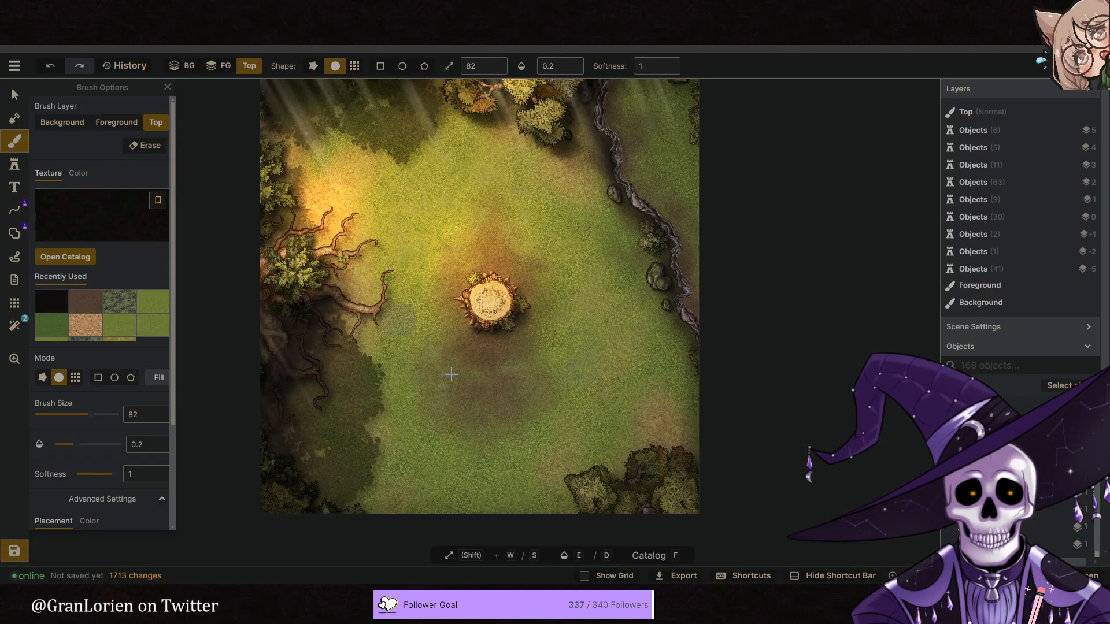
{"action": "mouse_move", "coordinate": [685, 500]}
{"action": "left_mouse_down"}
{"action": "mouse_move", "coordinate": [713, 495]}
{"action": "mouse_move", "coordinate": [694, 505]}
{"action": "mouse_move", "coordinate": [688, 533]}
{"action": "left_mouse_up"}
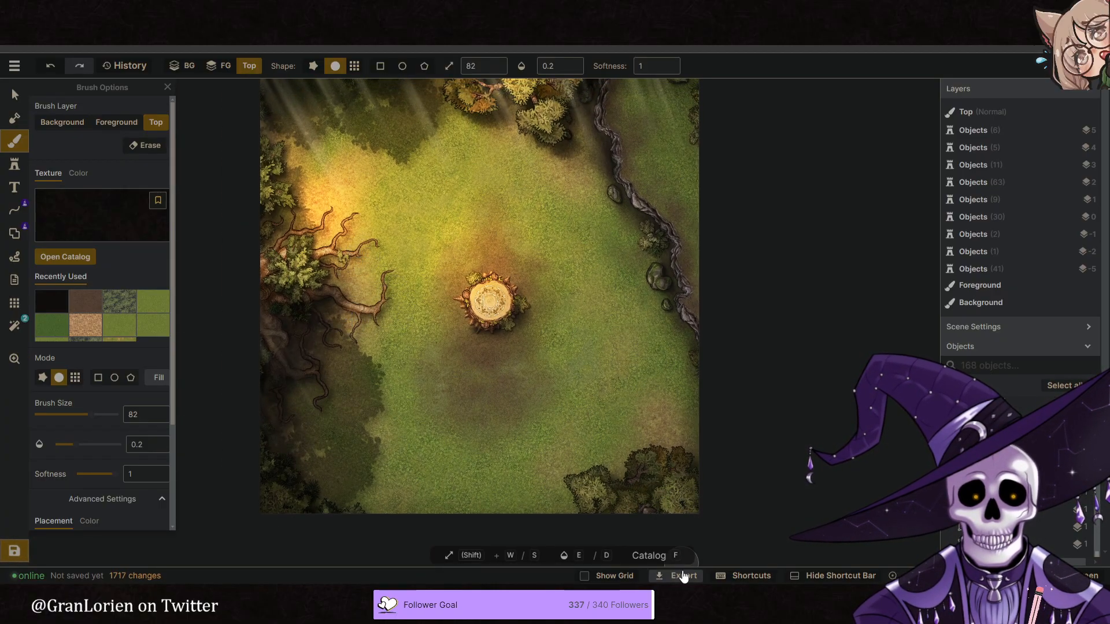
- Paint the dark texture onto the Background layer along the southeastern and northwestern edges with a size 82, 0.2 opacity brush
{"action": "left_click", "coordinate": [185, 65]}
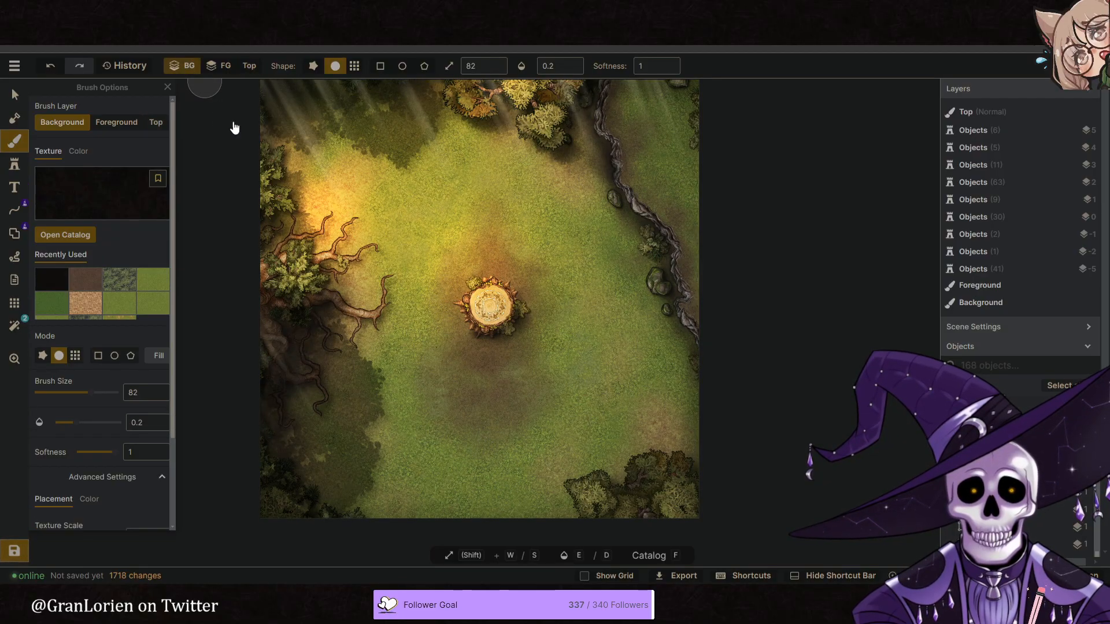
{"action": "mouse_move", "coordinate": [657, 480]}
{"action": "left_mouse_down"}
{"action": "mouse_move", "coordinate": [636, 464]}
{"action": "mouse_move", "coordinate": [661, 467]}
{"action": "mouse_move", "coordinate": [643, 450]}
{"action": "mouse_move", "coordinate": [641, 466]}
{"action": "mouse_move", "coordinate": [575, 523]}
{"action": "mouse_move", "coordinate": [603, 562]}
{"action": "left_mouse_up"}
{"action": "middle_click_drag", "start_coordinate": [462, 434], "coordinate": [475, 452]}
{"action": "middle_click_drag", "start_coordinate": [426, 271], "coordinate": [413, 261]}
{"action": "mouse_move", "coordinate": [320, 131]}
{"action": "left_mouse_down"}
{"action": "mouse_move", "coordinate": [276, 189]}
{"action": "mouse_move", "coordinate": [260, 116]}
{"action": "mouse_move", "coordinate": [255, 131]}
{"action": "mouse_move", "coordinate": [294, 223]}
{"action": "mouse_move", "coordinate": [367, 237]}
{"action": "mouse_move", "coordinate": [265, 106]}
{"action": "mouse_move", "coordinate": [258, 144]}
{"action": "mouse_move", "coordinate": [269, 194]}
{"action": "left_mouse_up"}
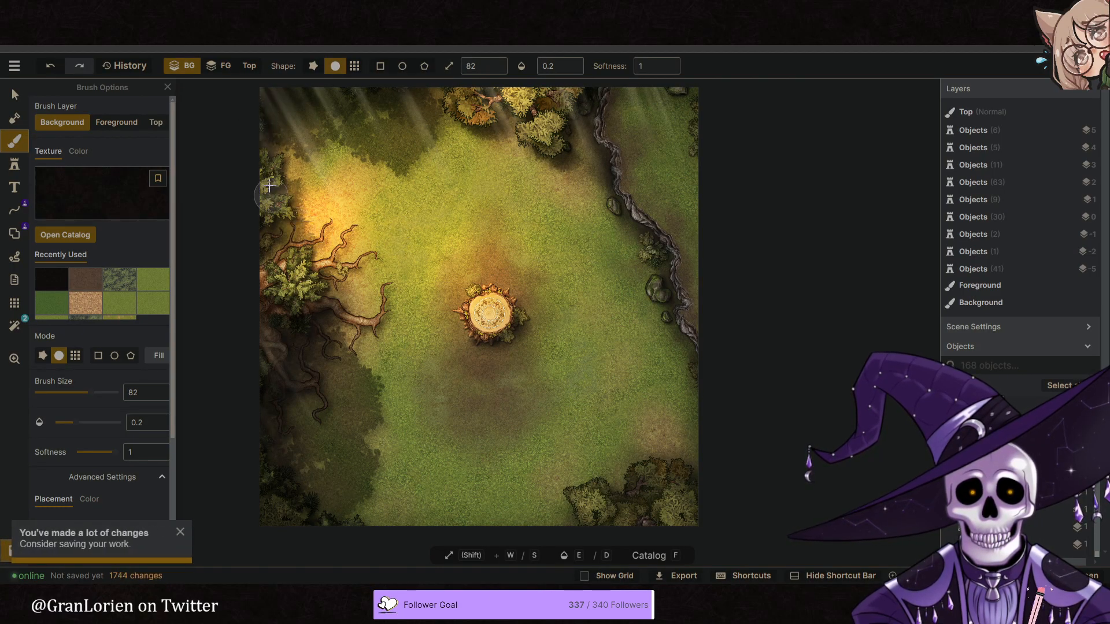
- Check the settings of the northwestern corner fern, the large overlay glow and the western tree, and clear the selection
{"action": "left_click", "coordinate": [14, 95]}
{"action": "left_click", "coordinate": [266, 129]}
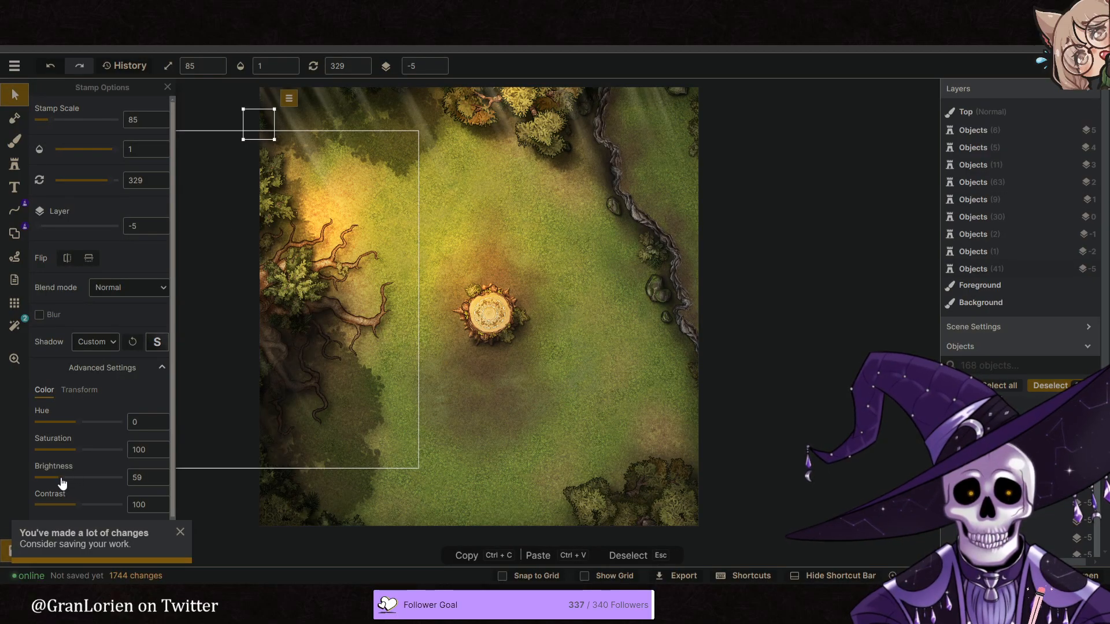
{"action": "left_click", "coordinate": [481, 251]}
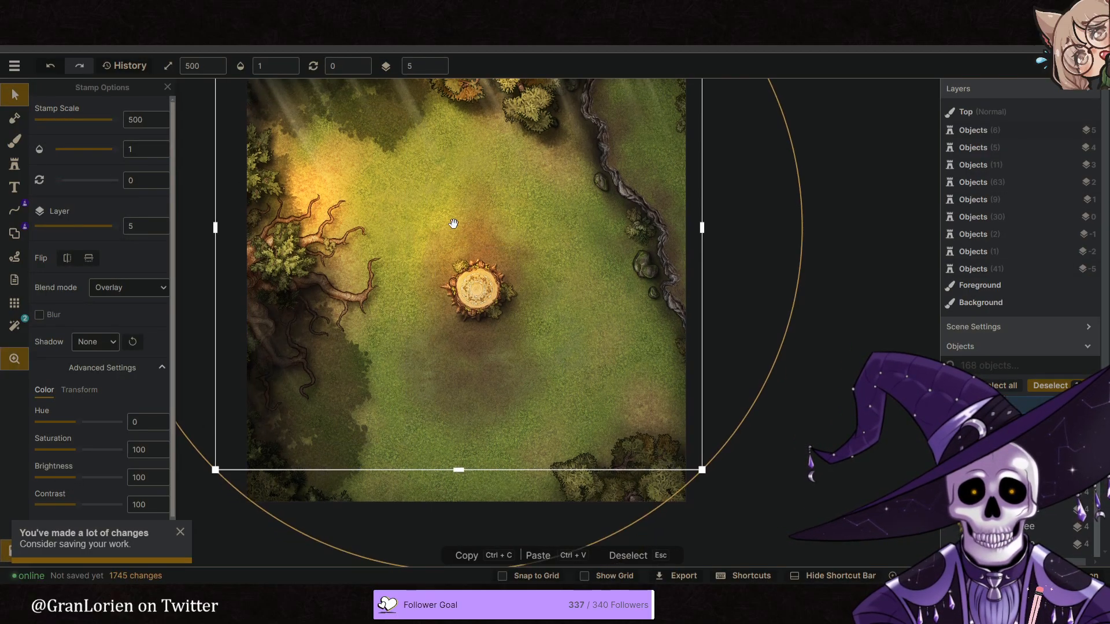
{"action": "left_click", "coordinate": [272, 266]}
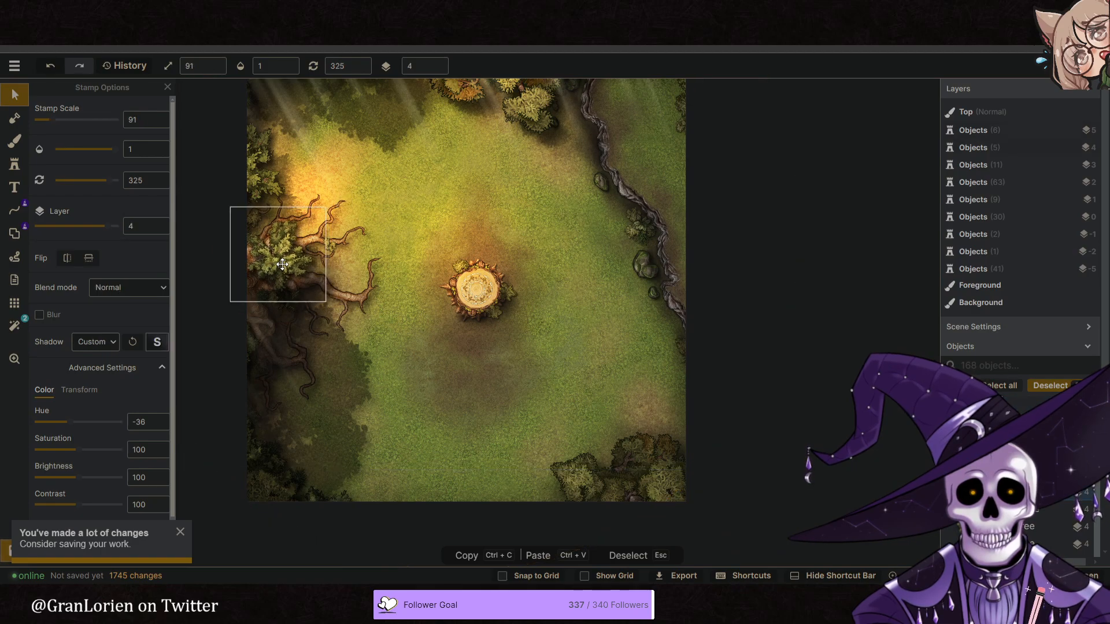
{"action": "left_click", "coordinate": [807, 365]}
{"action": "middle_click_drag", "start_coordinate": [748, 365], "coordinate": [732, 366]}
{"action": "scroll", "coordinate": [683, 364], "scroll_direction": "down", "scroll_amount": 1}
{"action": "middle_click_drag", "start_coordinate": [548, 361], "coordinate": [515, 369]}
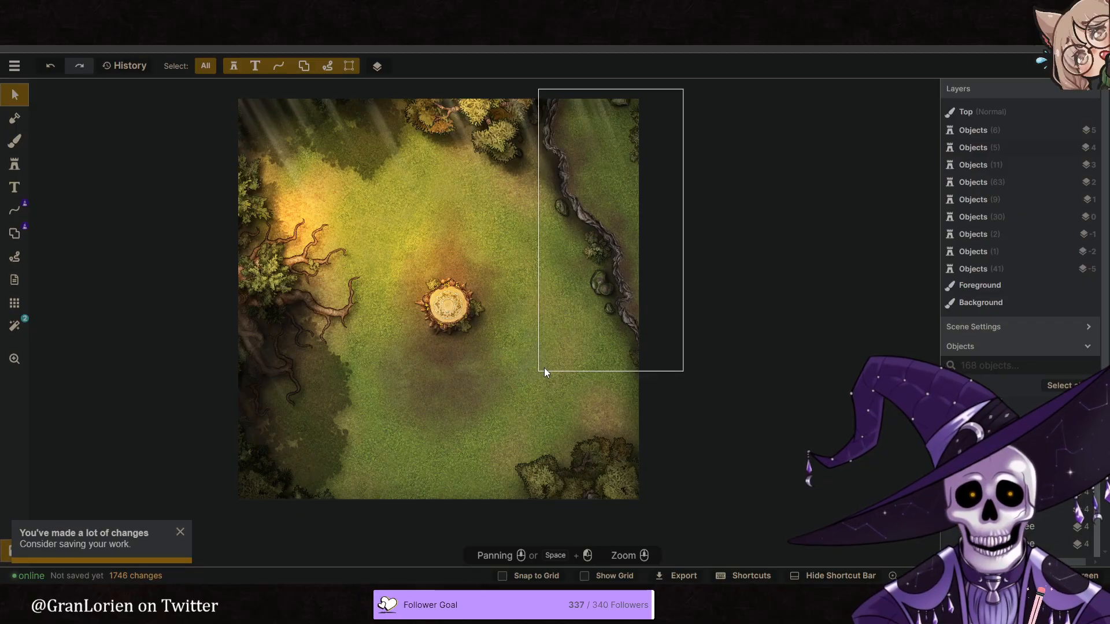
{"action": "mouse_move", "coordinate": [435, 382]}
{"action": "middle_mouse_down"}
{"action": "mouse_move", "coordinate": [396, 379]}
{"action": "mouse_move", "coordinate": [446, 377]}
{"action": "middle_mouse_up"}
{"action": "scroll", "coordinate": [406, 380], "scroll_direction": "up", "scroll_amount": 1}
- Search the Fantasy Battlemaps stamp catalog for "plant" and choose the green leafy plant from the Forest pack
{"action": "left_click", "coordinate": [14, 164]}
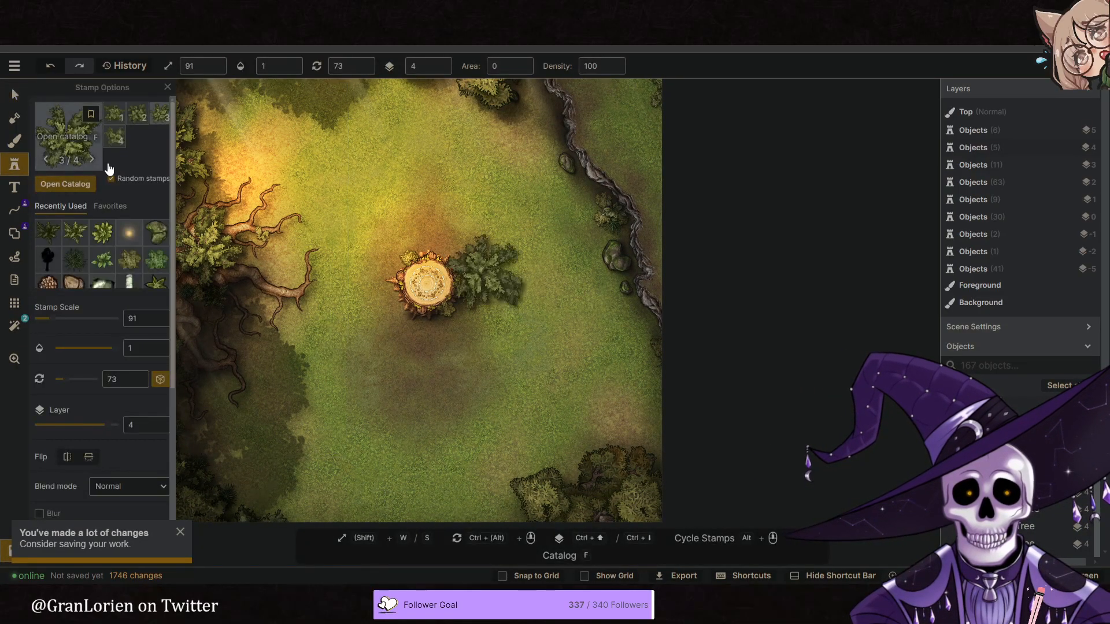
{"action": "key", "text": "f"}
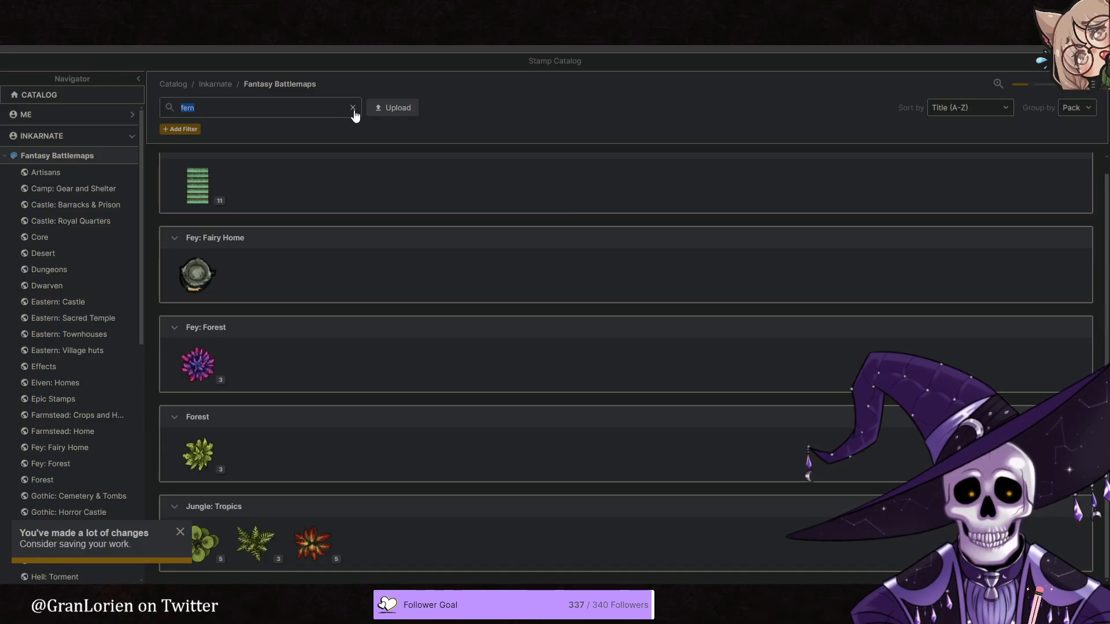
{"action": "type", "text": "plan"}
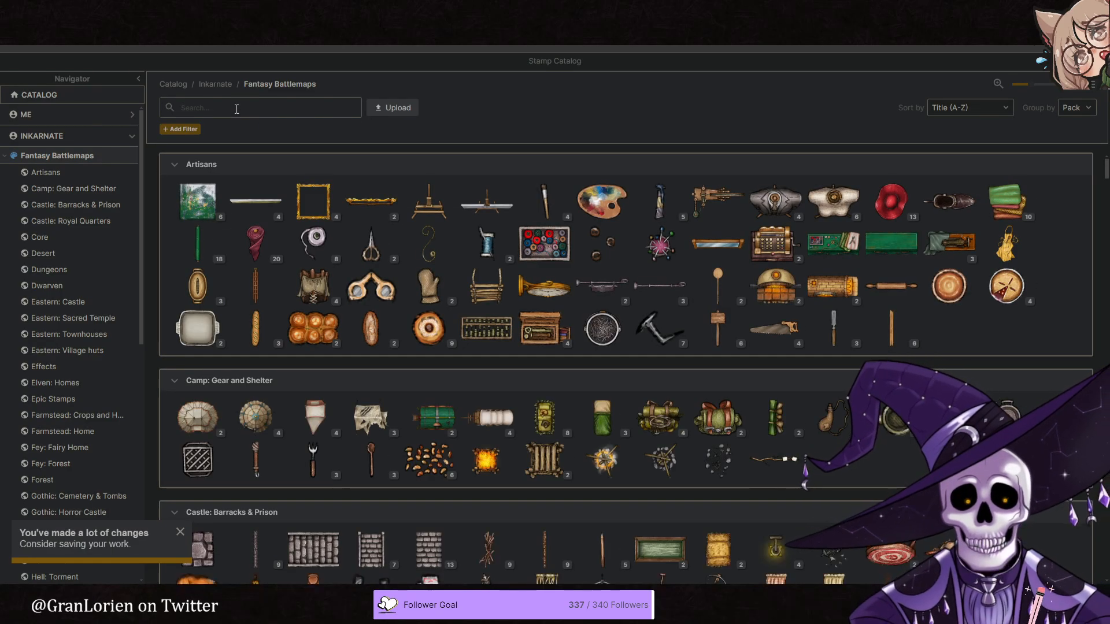
{"action": "type", "text": "t"}
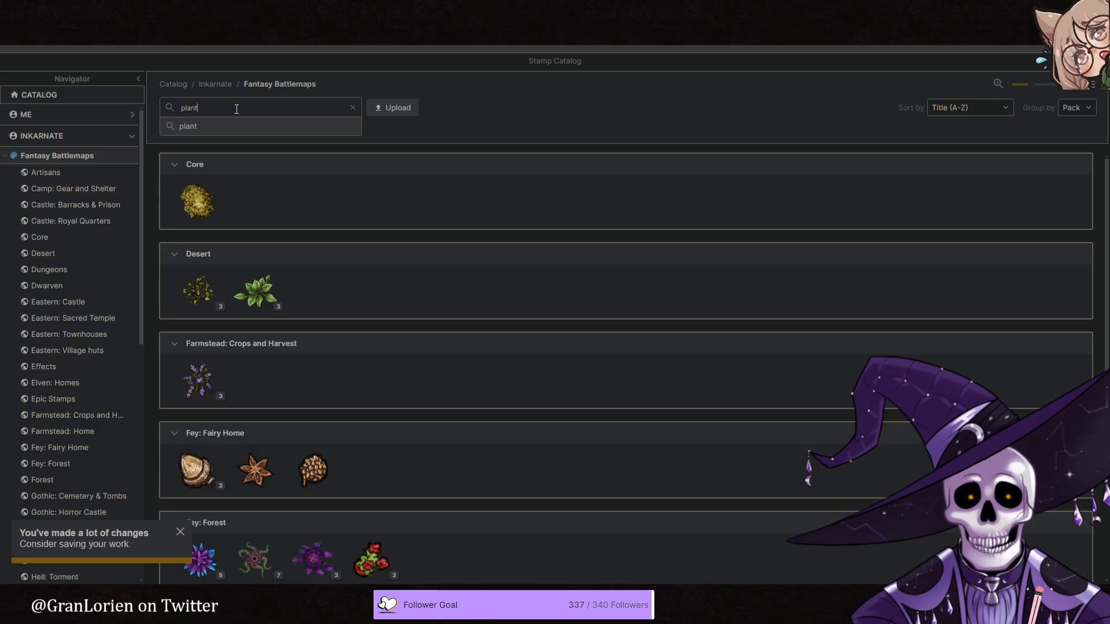
{"action": "scroll", "coordinate": [384, 300], "scroll_direction": "down", "scroll_amount": 5}
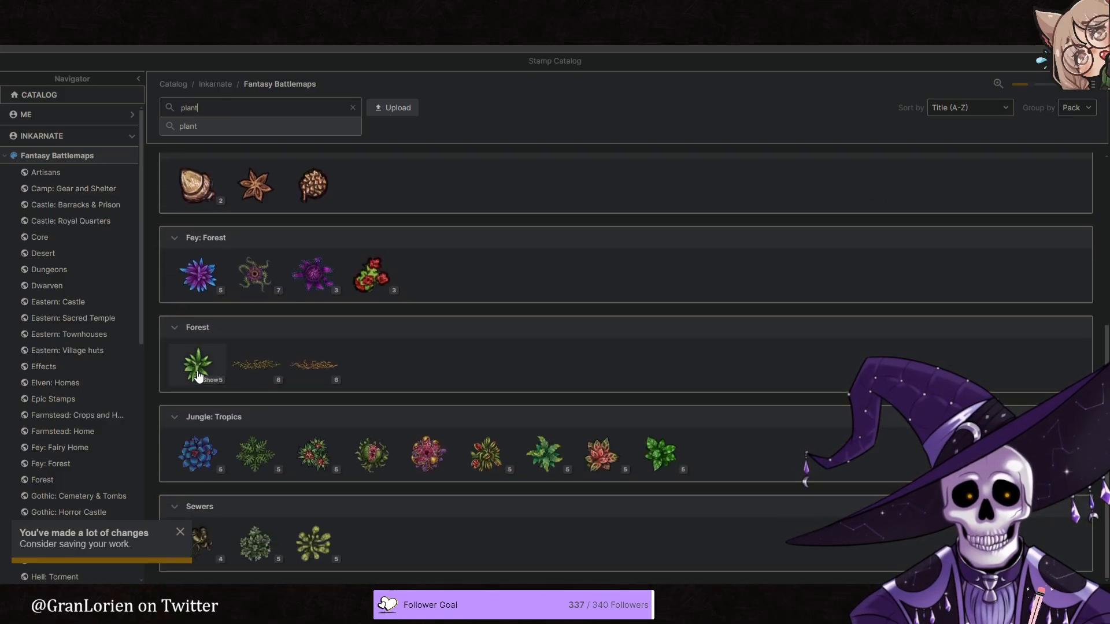
{"action": "left_click", "coordinate": [198, 370]}
- Place one green plant at scale 116 in the open grass southeast of the central stump
{"action": "key", "text": "s"}
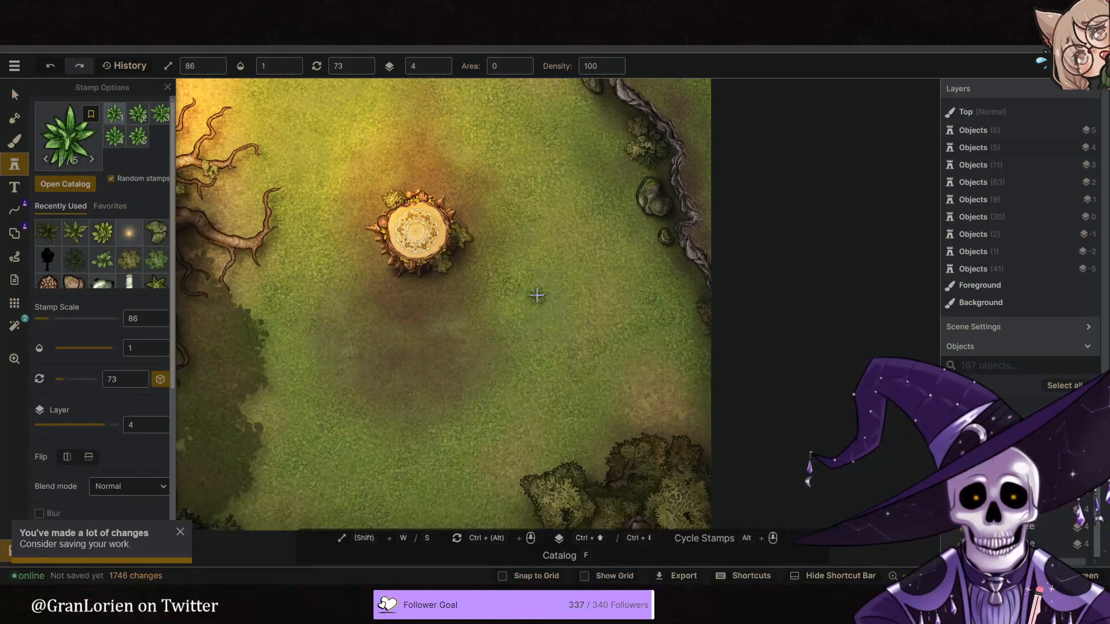
{"action": "scroll", "coordinate": [537, 295], "scroll_direction": "up", "scroll_amount": 3}
{"action": "key", "text": "w"}
{"action": "left_click", "coordinate": [537, 293]}
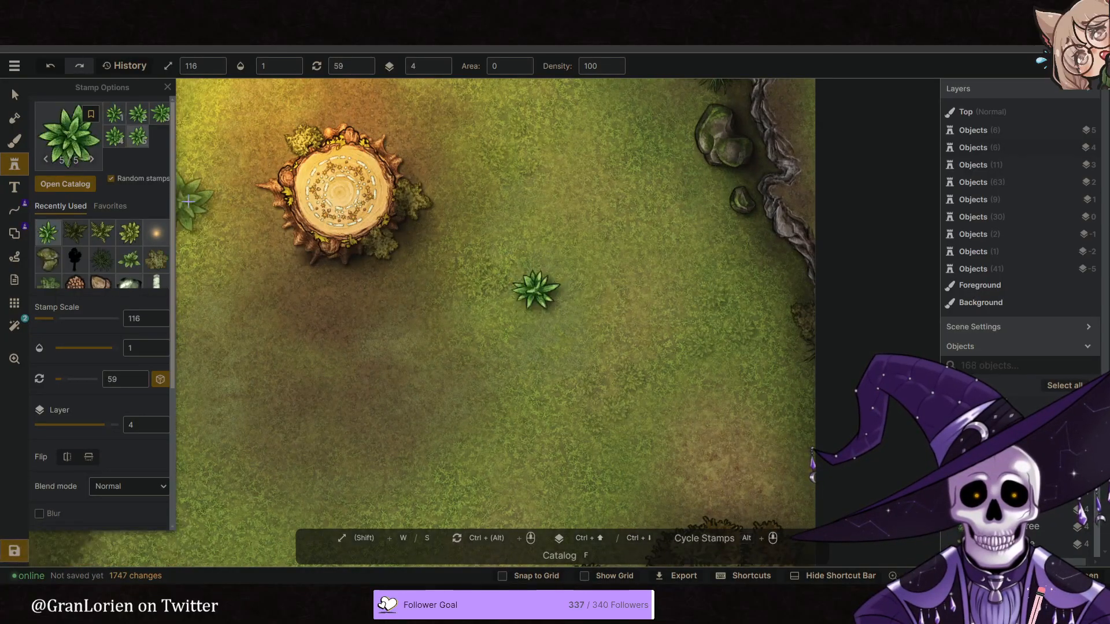
- Blend the plant into the grass with layer -5, hue -18 and opacity 0.34, reduce its scale to 60 and nudge it slightly
{"action": "key", "text": "v"}
{"action": "left_click", "coordinate": [534, 289]}
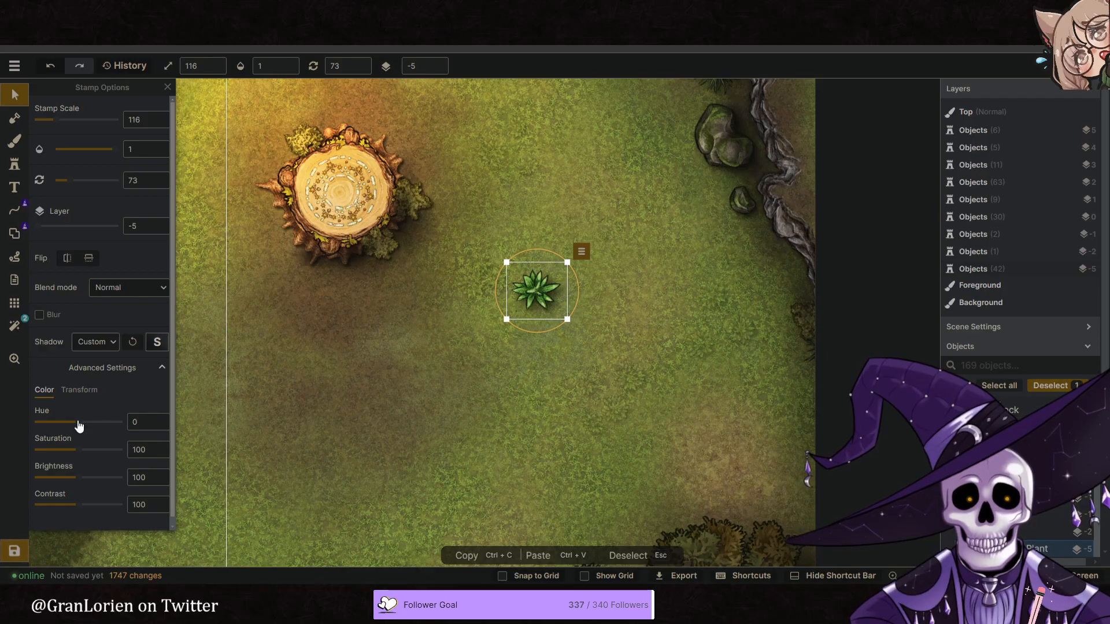
{"action": "mouse_move", "coordinate": [271, 77]}
{"action": "left_click", "coordinate": [229, 105]}
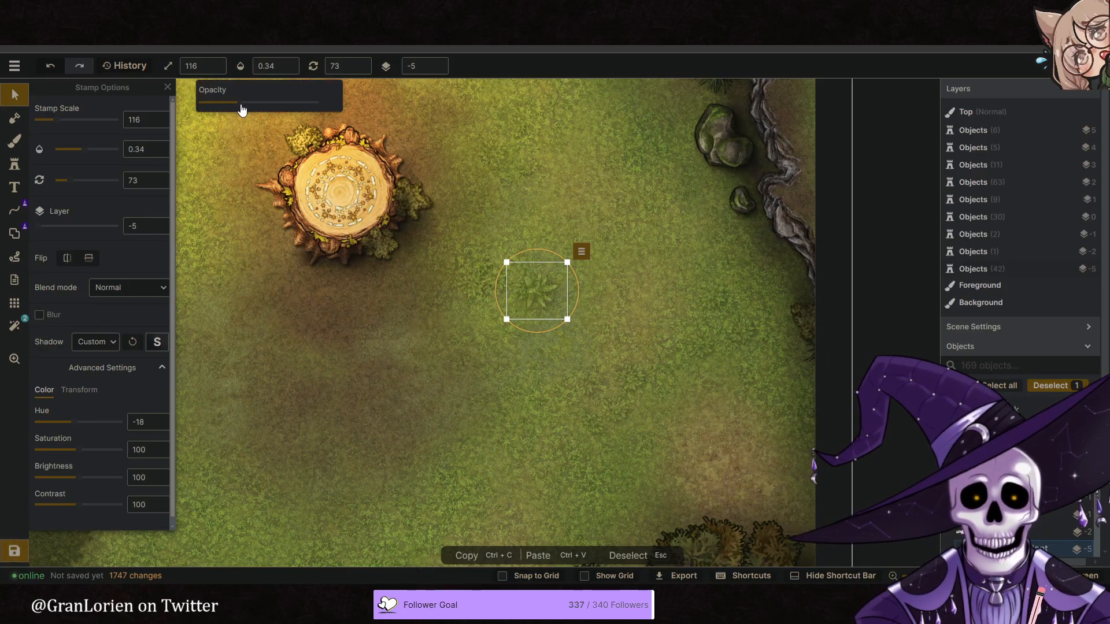
{"action": "left_click_drag", "start_coordinate": [539, 296], "coordinate": [531, 307]}
{"action": "scroll", "coordinate": [542, 313], "scroll_direction": "down", "scroll_amount": 3, "text": "ctrl"}
{"action": "scroll", "coordinate": [543, 315], "scroll_direction": "down", "scroll_amount": 3}
{"action": "scroll", "coordinate": [539, 319], "scroll_direction": "down", "scroll_amount": 4, "text": "ctrl"}
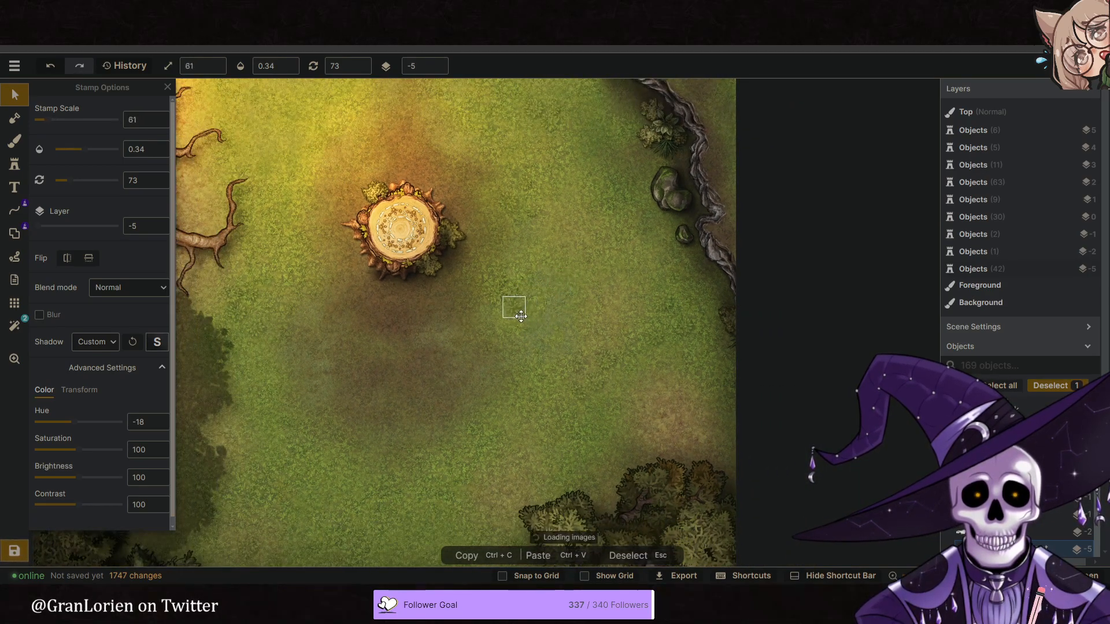
{"action": "scroll", "coordinate": [532, 319], "scroll_direction": "down", "scroll_amount": 1}
{"action": "scroll", "coordinate": [516, 312], "scroll_direction": "down", "scroll_amount": 1}
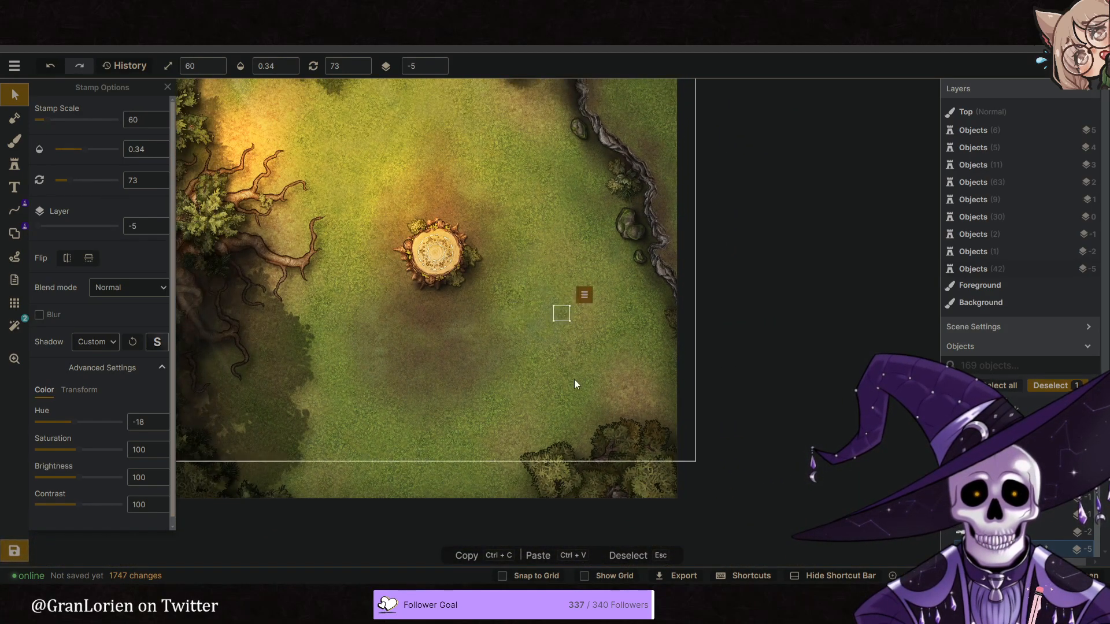
- Stamp more faded plants along the map's southern edge at scale 60, opacity 0.34 on layer -5
{"action": "left_click", "coordinate": [17, 166]}
{"action": "left_click", "coordinate": [157, 119]}
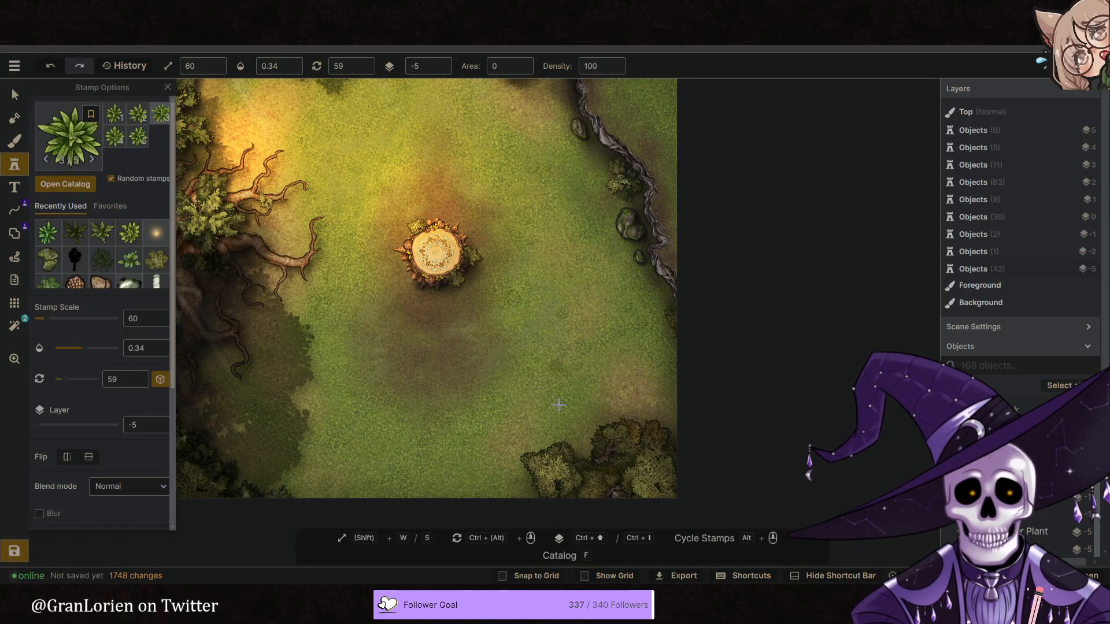
{"action": "key", "text": "space"}
{"action": "left_click_drag", "start_coordinate": [472, 454], "coordinate": [498, 426]}
{"action": "left_click", "coordinate": [495, 461]}
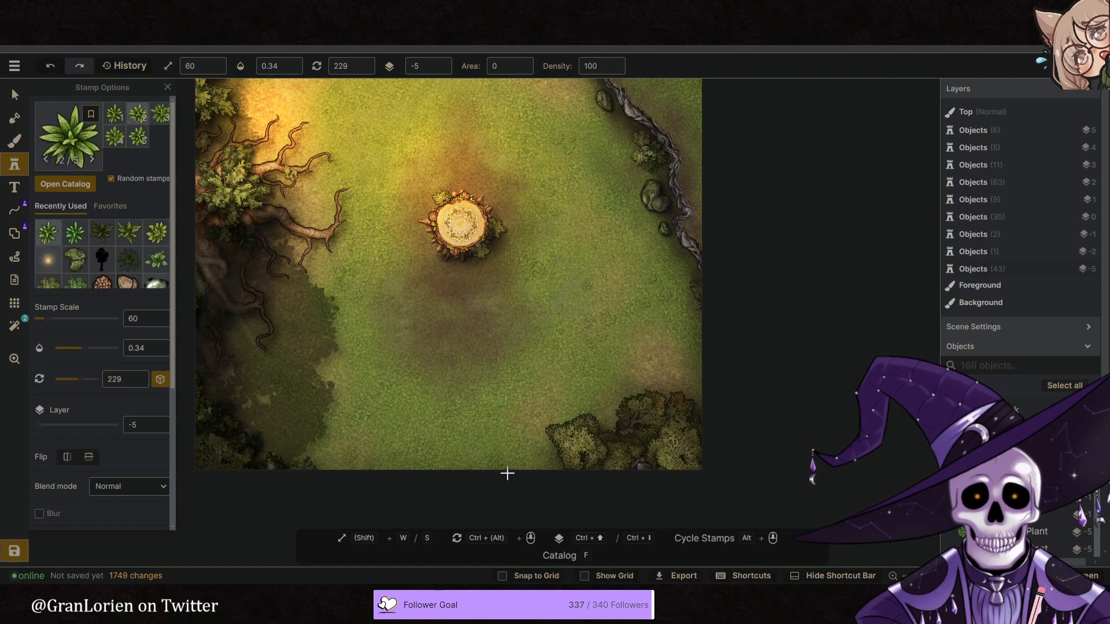
{"action": "left_click", "coordinate": [421, 467]}
- Scatter faded plants across the northern grass, beside the northwestern tree shadow and below the northern trees
{"action": "key", "text": "space"}
{"action": "left_click_drag", "start_coordinate": [373, 404], "coordinate": [408, 468]}
{"action": "left_click_drag", "start_coordinate": [374, 300], "coordinate": [382, 347]}
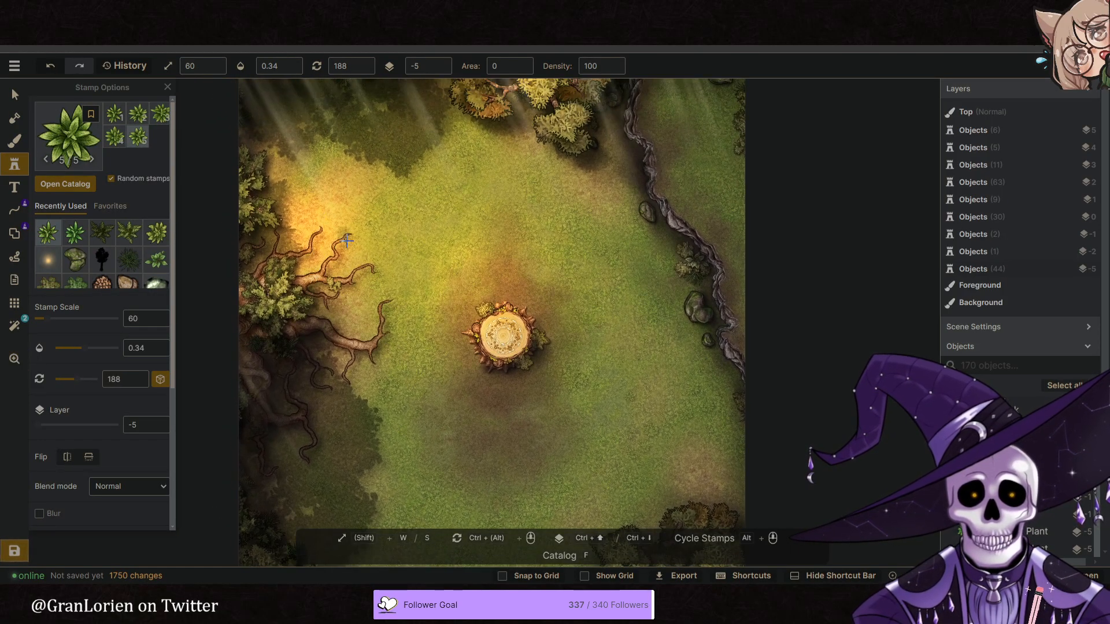
{"action": "left_click", "coordinate": [383, 181]}
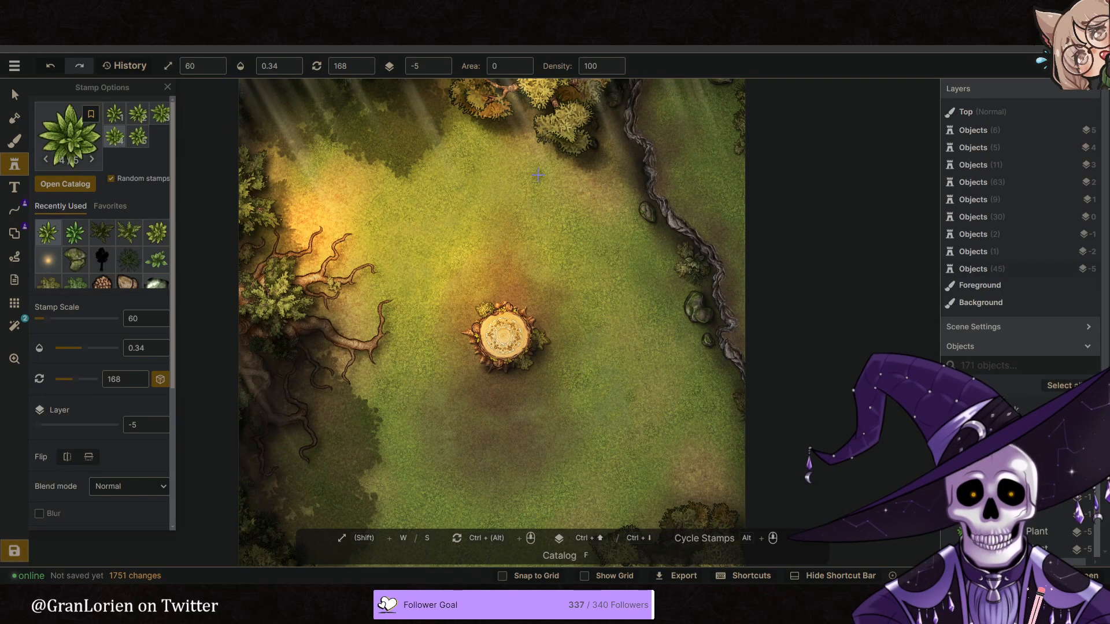
{"action": "left_click", "coordinate": [546, 193]}
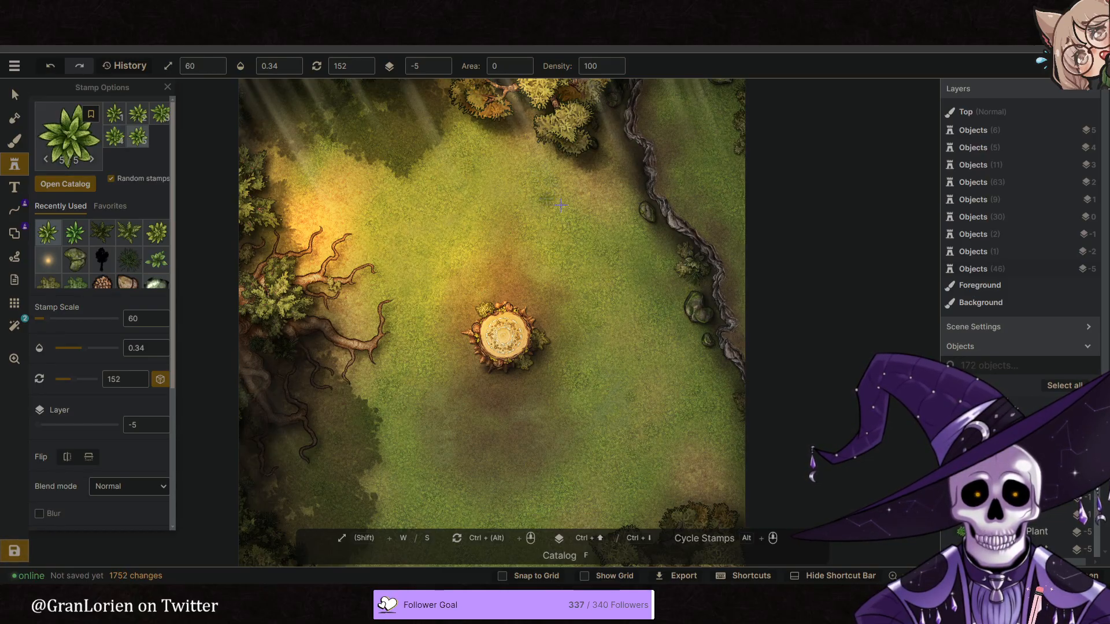
{"action": "left_click", "coordinate": [555, 202]}
- Scatter faded plants through the northeastern corner and beside the rocks along the twisting root
{"action": "scroll", "coordinate": [624, 318], "scroll_direction": "down", "scroll_amount": 2}
{"action": "left_click", "coordinate": [644, 188]}
{"action": "left_click", "coordinate": [670, 218]}
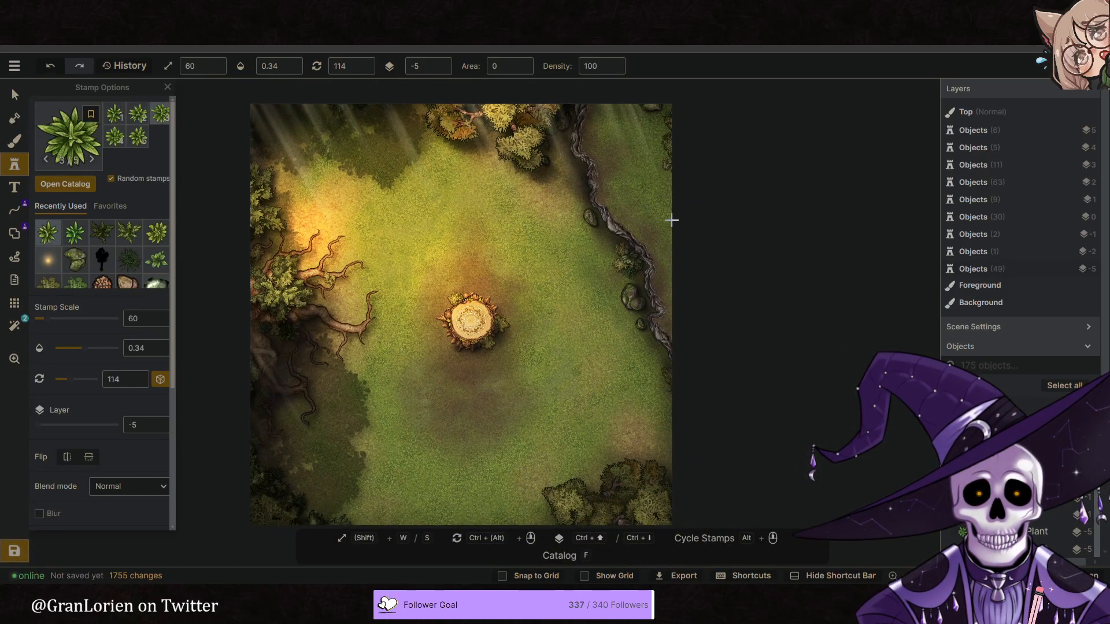
{"action": "left_click", "coordinate": [614, 130]}
{"action": "middle_click_drag", "start_coordinate": [643, 246], "coordinate": [625, 241]}
{"action": "scroll", "coordinate": [626, 242], "scroll_direction": "up", "scroll_amount": 1}
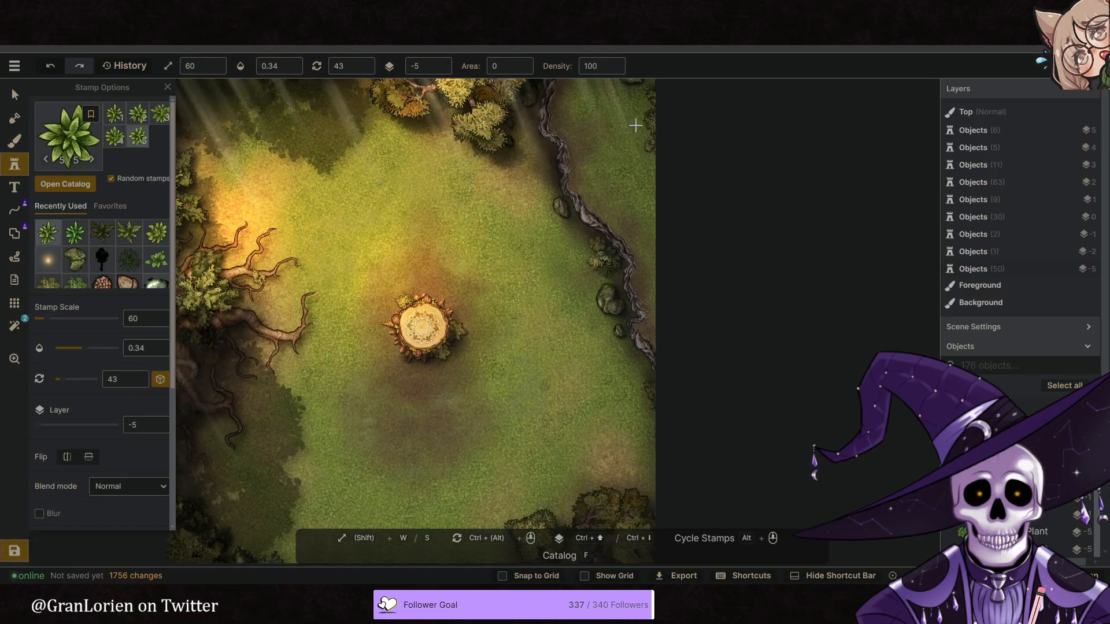
{"action": "left_click", "coordinate": [603, 252]}
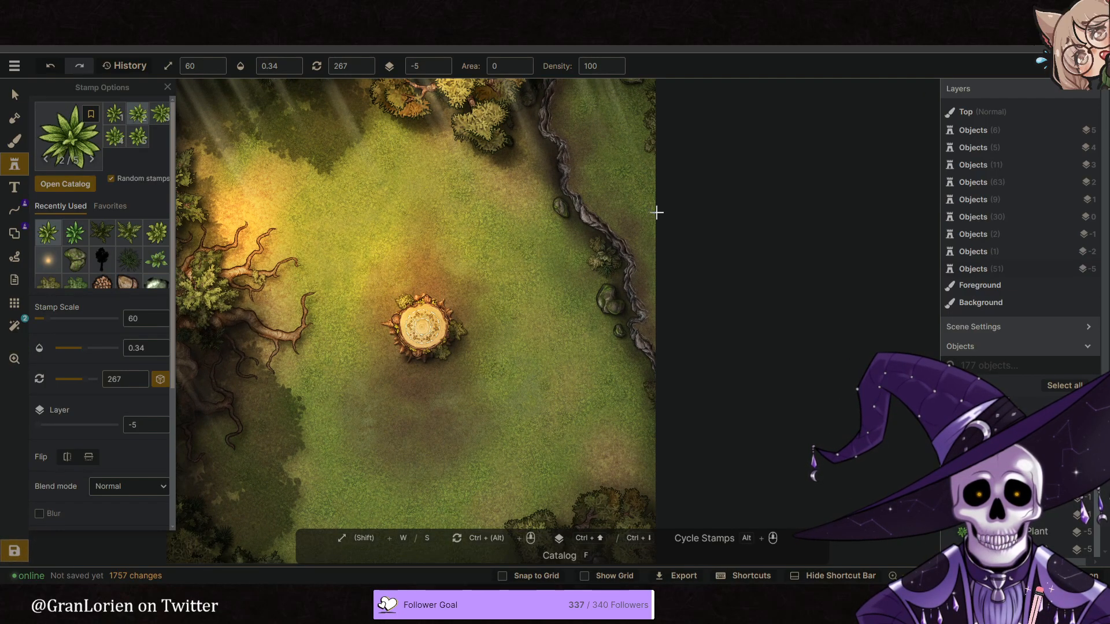
{"action": "left_click", "coordinate": [604, 284]}
{"action": "scroll", "coordinate": [497, 315], "scroll_direction": "down", "scroll_amount": 2}
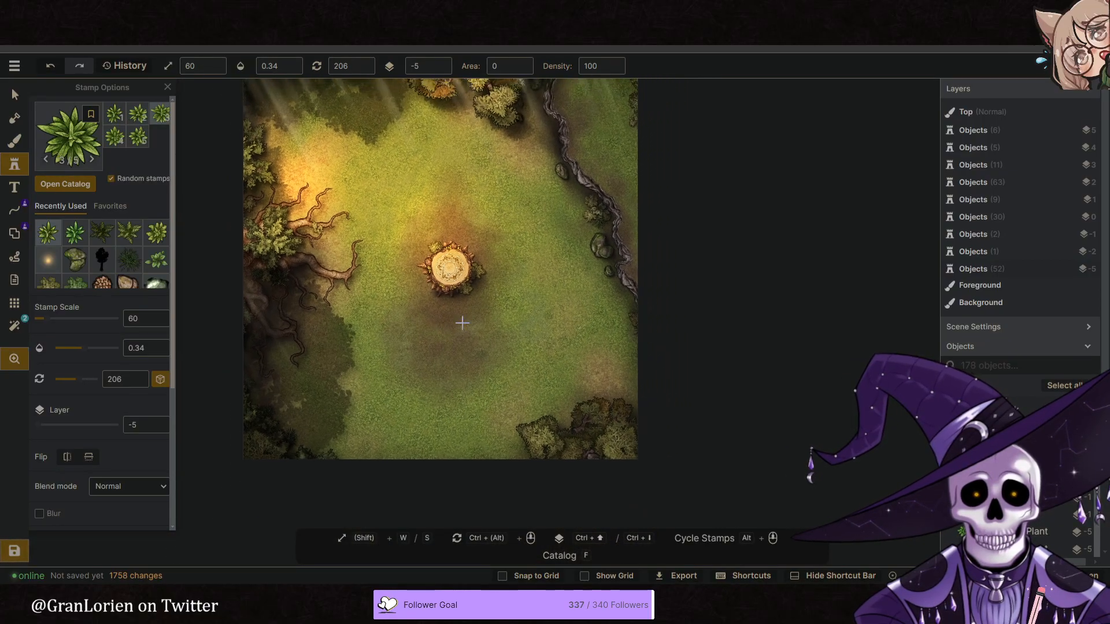
- Paint brown dirt on the Background layer around the central stump and the patch south of it, using size 82 and opacity 0.32
{"action": "scroll", "coordinate": [463, 322], "scroll_direction": "up", "scroll_amount": 4}
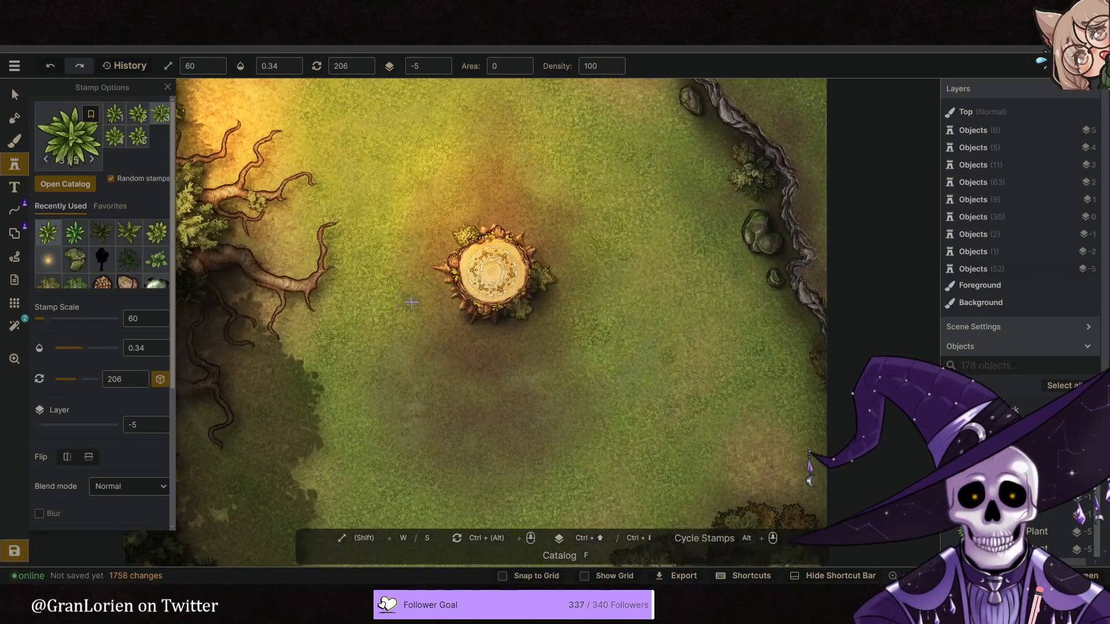
{"action": "left_click_drag", "start_coordinate": [386, 293], "coordinate": [381, 226]}
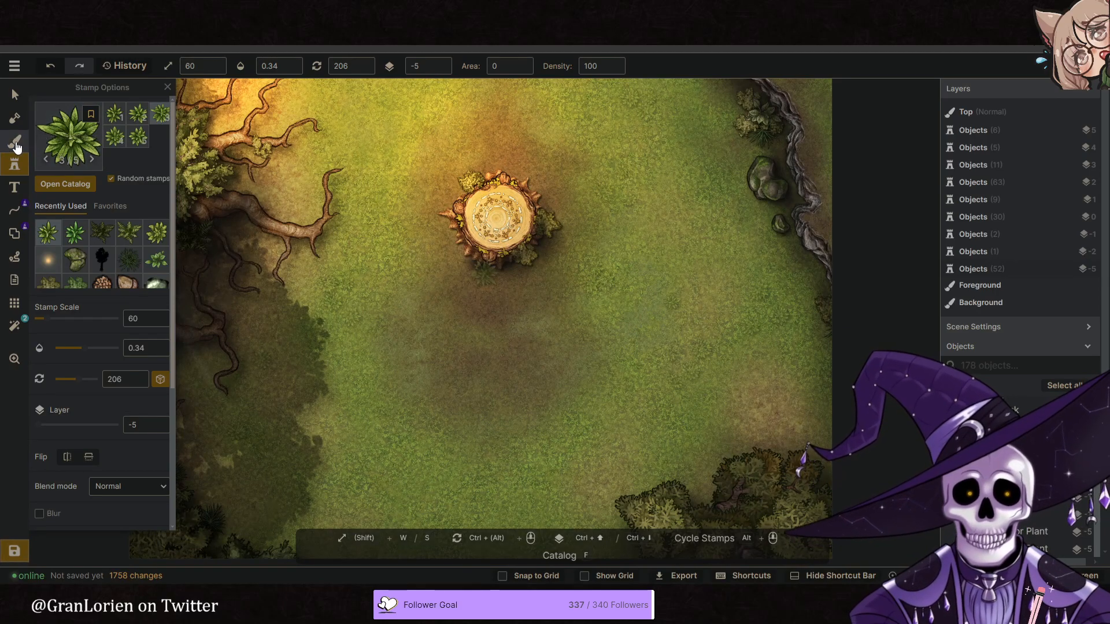
{"action": "left_click", "coordinate": [15, 144]}
{"action": "left_click", "coordinate": [85, 279]}
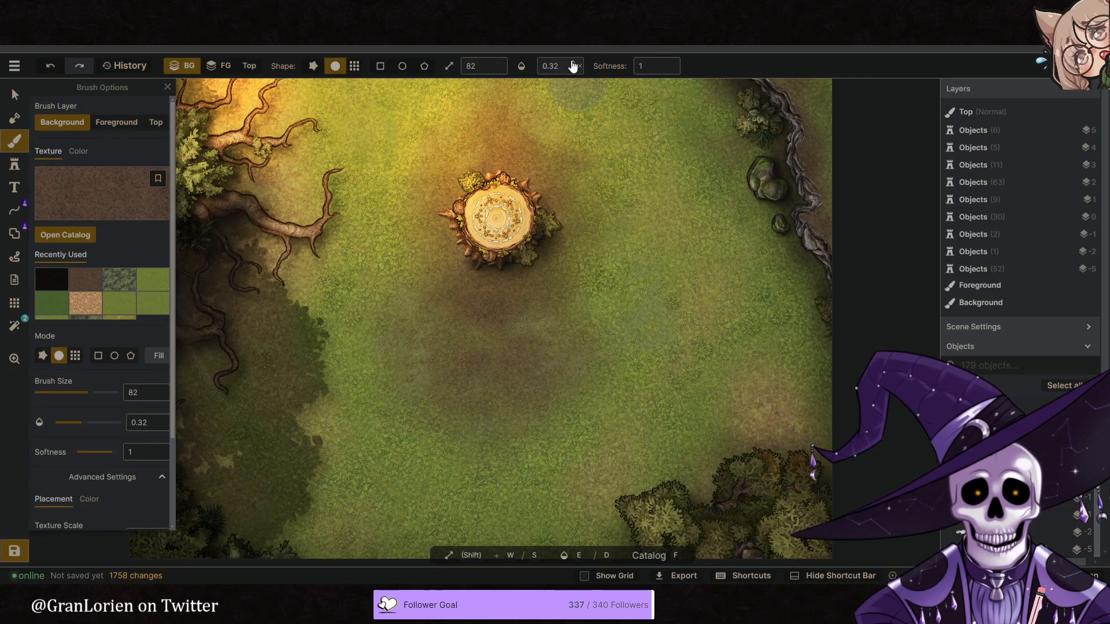
{"action": "mouse_move", "coordinate": [457, 157]}
{"action": "left_mouse_down"}
{"action": "mouse_move", "coordinate": [471, 196]}
{"action": "mouse_move", "coordinate": [469, 180]}
{"action": "mouse_move", "coordinate": [497, 196]}
{"action": "mouse_move", "coordinate": [479, 225]}
{"action": "mouse_move", "coordinate": [466, 208]}
{"action": "left_mouse_up"}
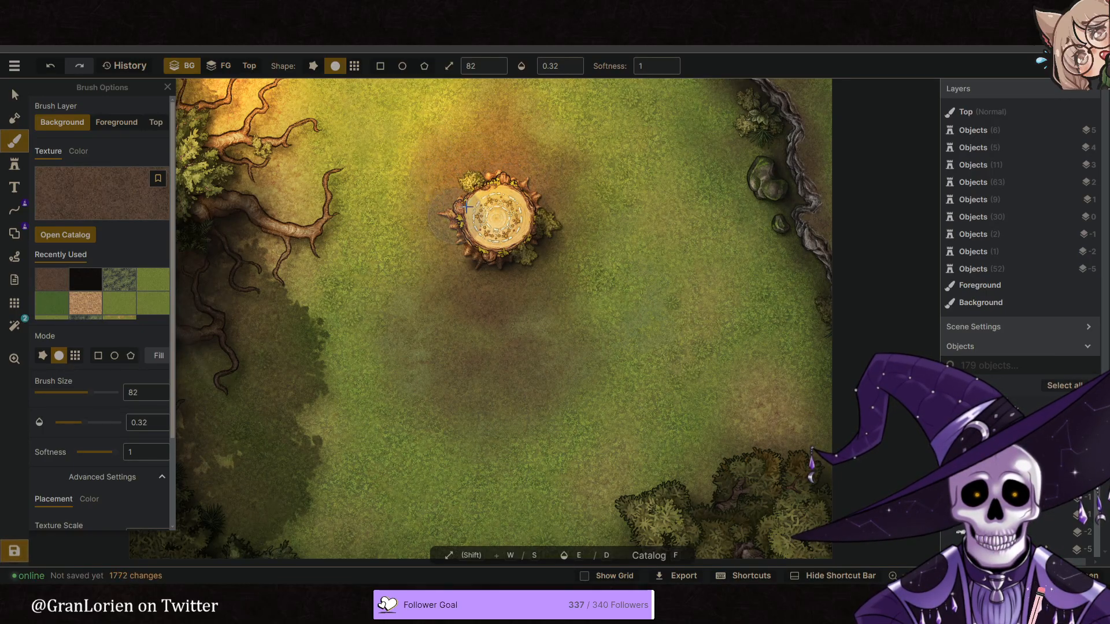
{"action": "left_click_drag", "start_coordinate": [507, 299], "coordinate": [496, 273]}
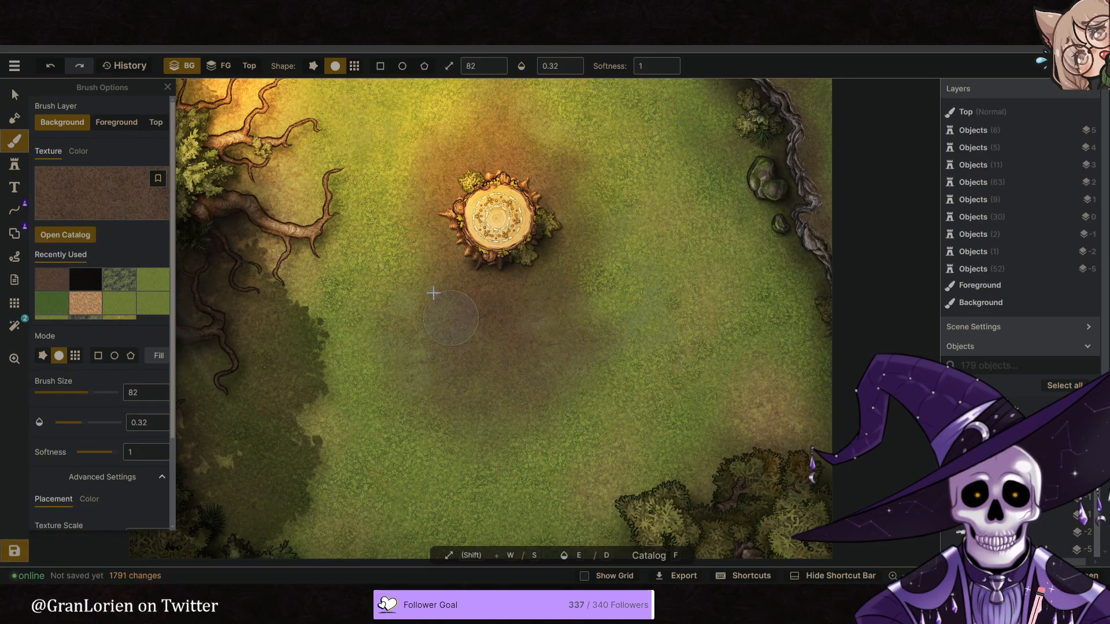
{"action": "left_click_drag", "start_coordinate": [424, 273], "coordinate": [385, 256]}
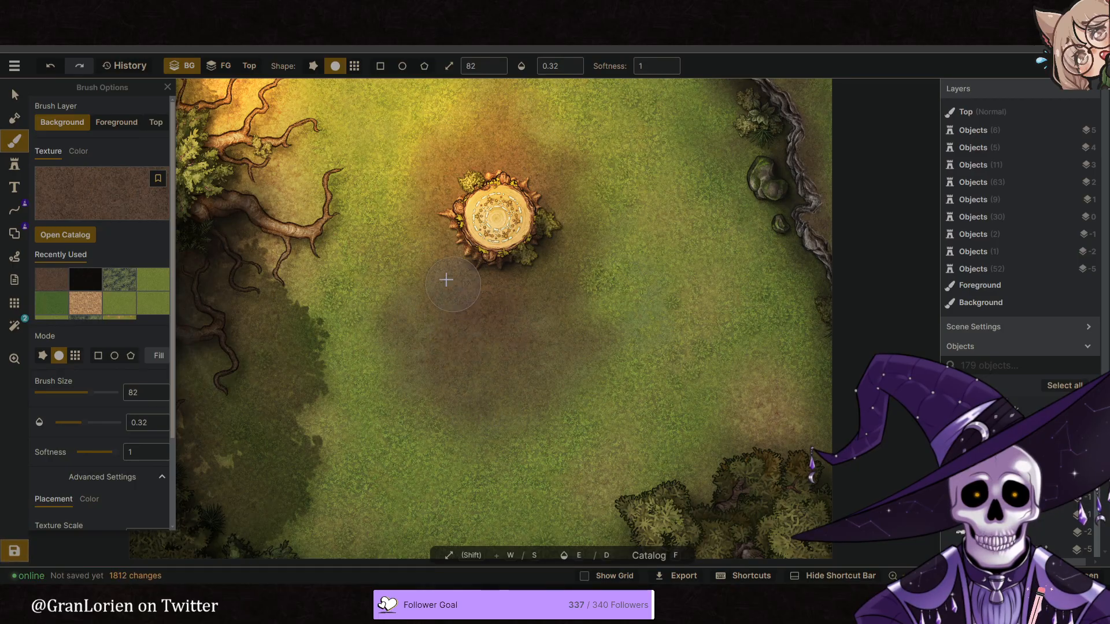
{"action": "scroll", "coordinate": [579, 352], "scroll_direction": "down", "scroll_amount": 5}
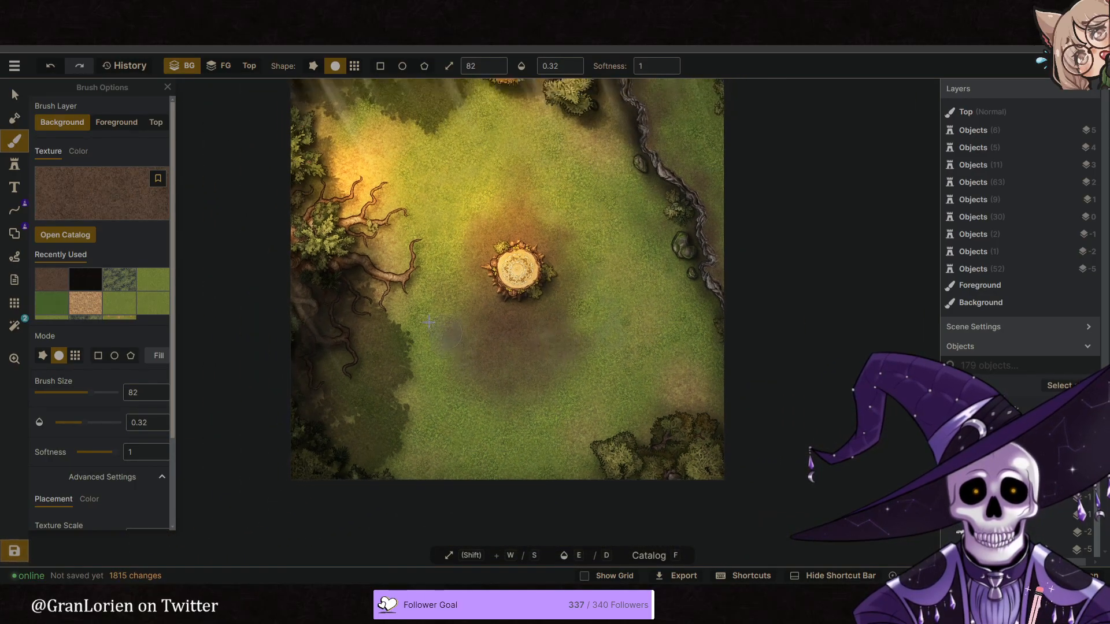
- Add a few more brown dirt strokes to the Background on the western side of the clearing
{"action": "middle_click_drag", "start_coordinate": [346, 275], "coordinate": [351, 305]}
{"action": "scroll", "coordinate": [351, 304], "scroll_direction": "down", "scroll_amount": 2}
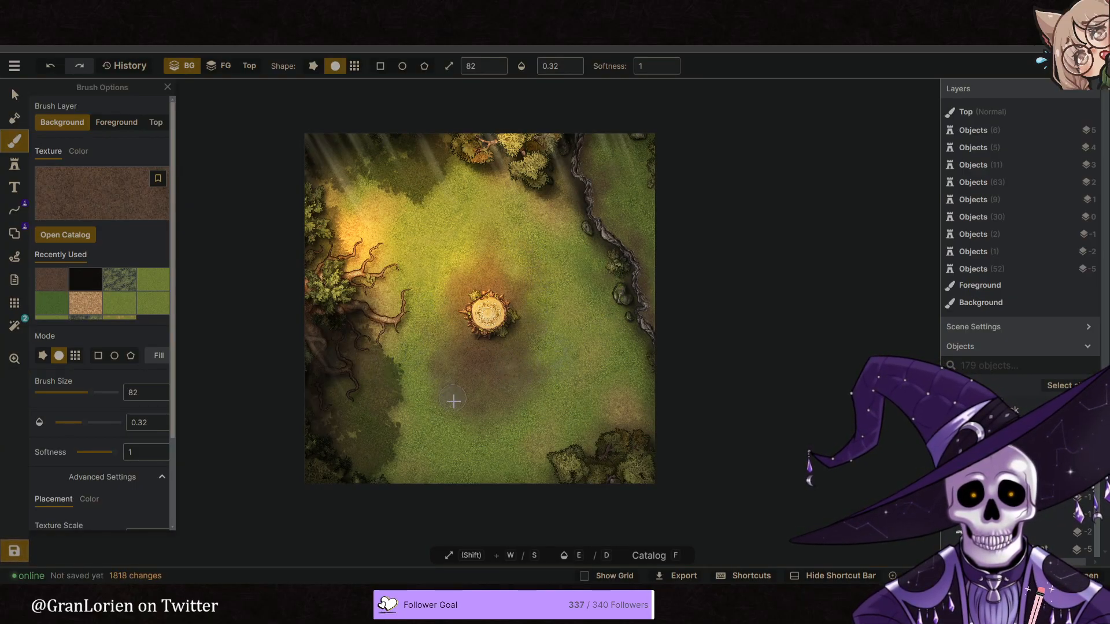
{"action": "scroll", "coordinate": [519, 386], "scroll_direction": "down", "scroll_amount": 2}
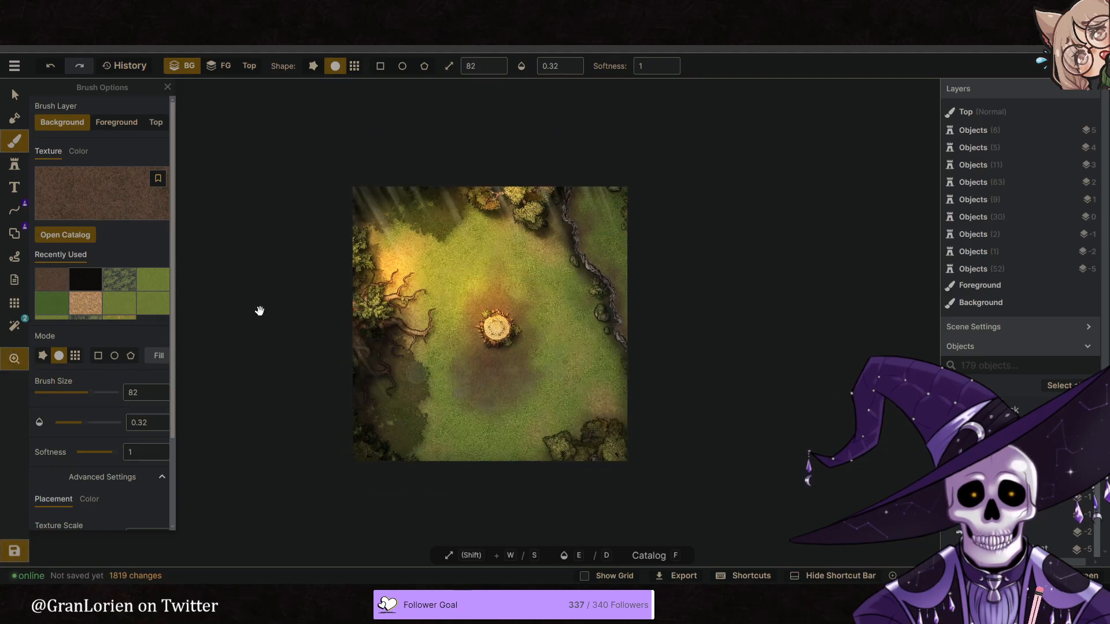
- Paint the green grass texture over the edges of the dirt patch south of the stump, using size 82 and opacity 0.32
{"action": "left_click", "coordinate": [156, 288]}
{"action": "scroll", "coordinate": [462, 381], "scroll_direction": "up", "scroll_amount": 3}
{"action": "left_click", "coordinate": [452, 353]}
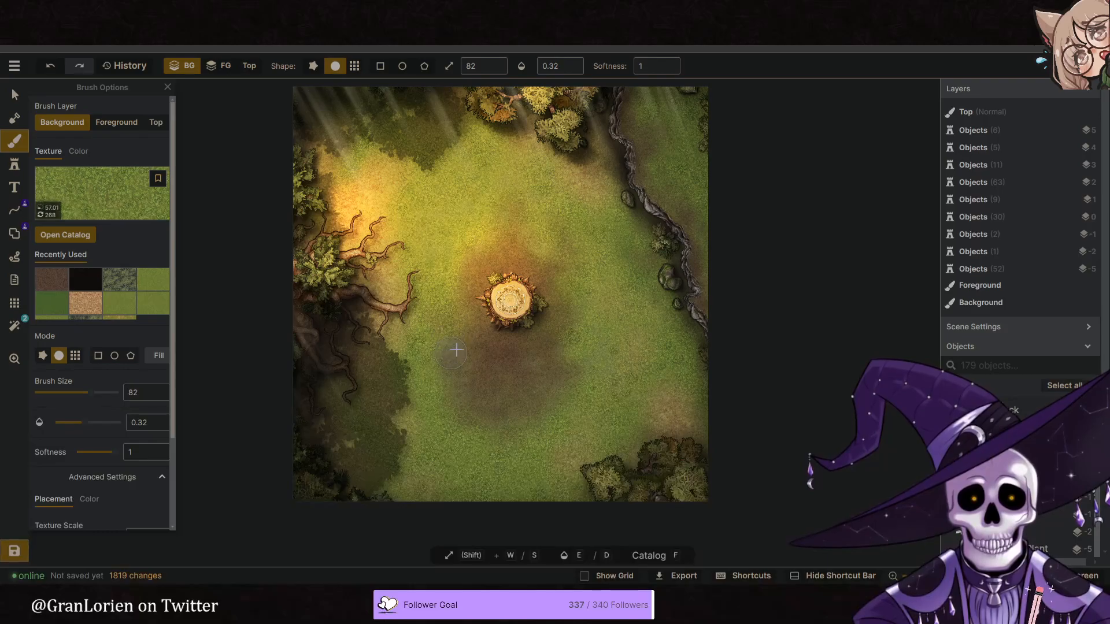
{"action": "left_click", "coordinate": [456, 351]}
{"action": "left_click", "coordinate": [400, 400]}
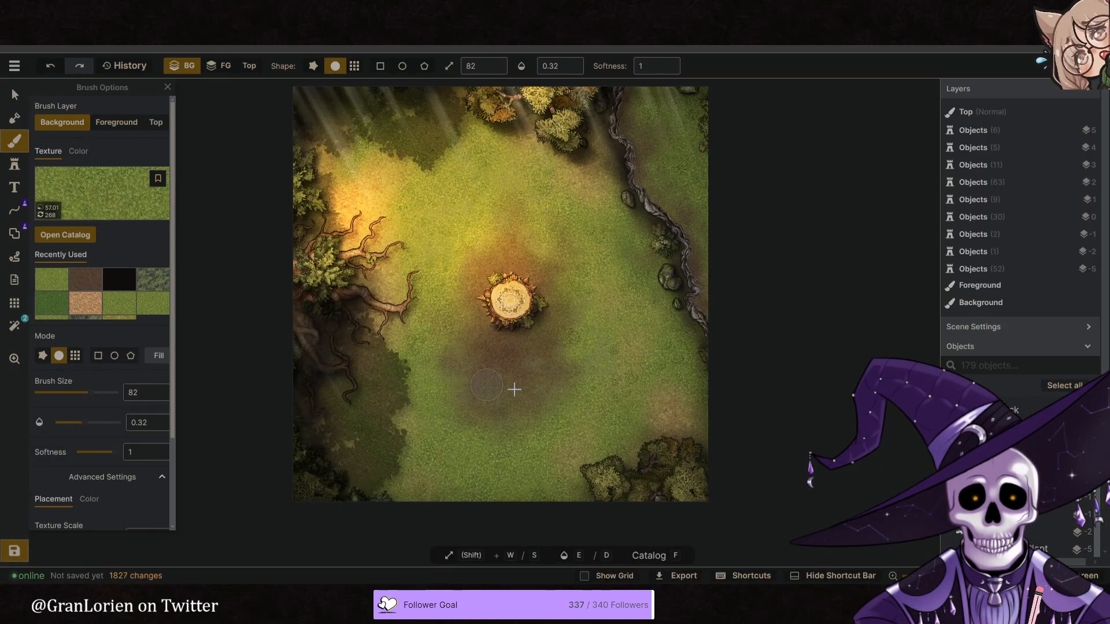
{"action": "left_click", "coordinate": [597, 376]}
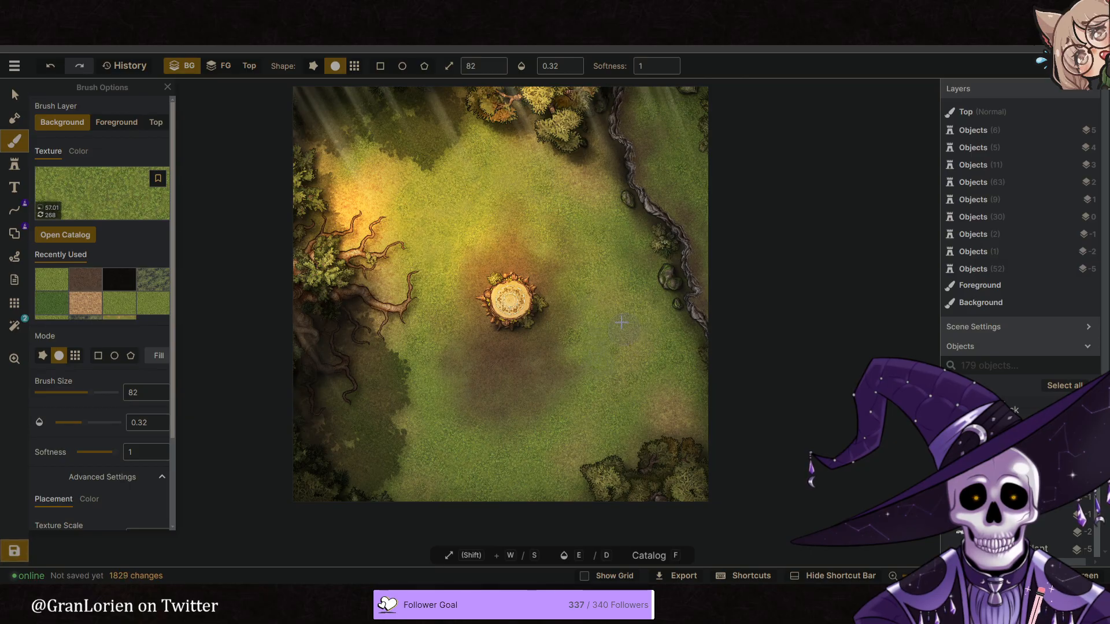
{"action": "left_click", "coordinate": [545, 412]}
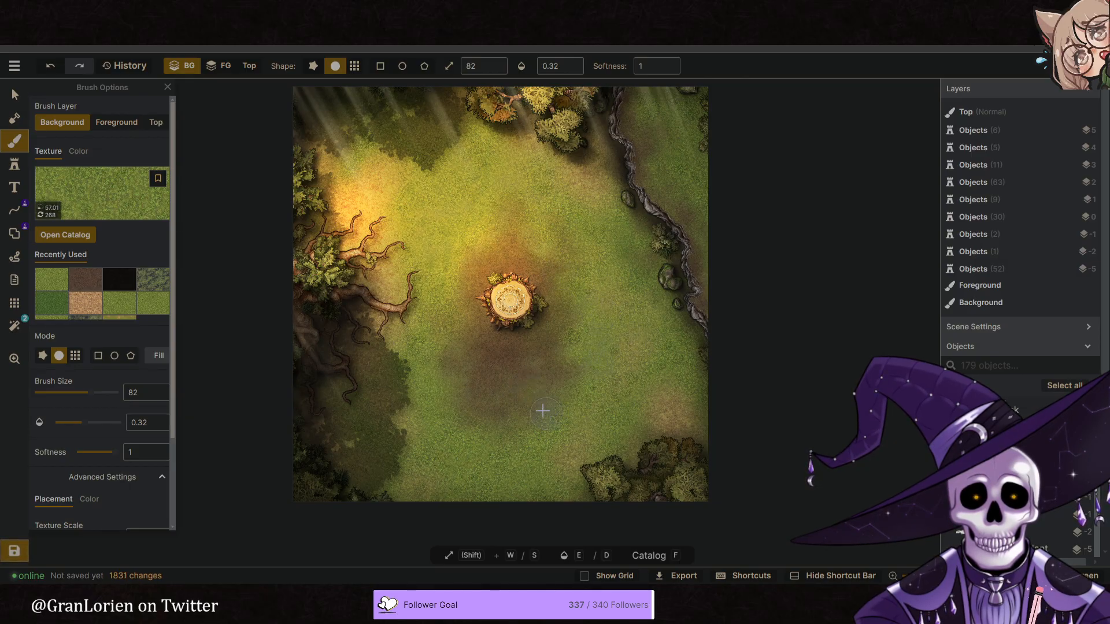
{"action": "left_click", "coordinate": [485, 429]}
{"action": "left_click", "coordinate": [473, 401]}
{"action": "left_click", "coordinate": [464, 366]}
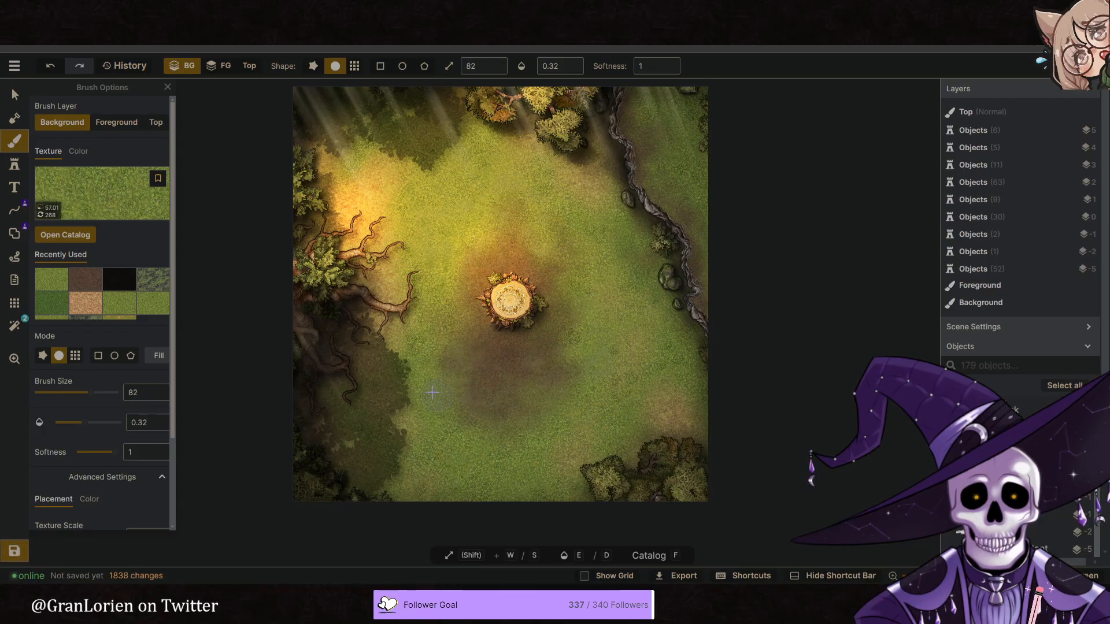
- Dab the grass texture on the ground northwest, west and northeast of the central stump
{"action": "left_click", "coordinate": [469, 257]}
{"action": "left_click", "coordinate": [461, 276]}
{"action": "left_click", "coordinate": [425, 310]}
{"action": "middle_click_drag", "start_coordinate": [565, 229], "coordinate": [553, 245]}
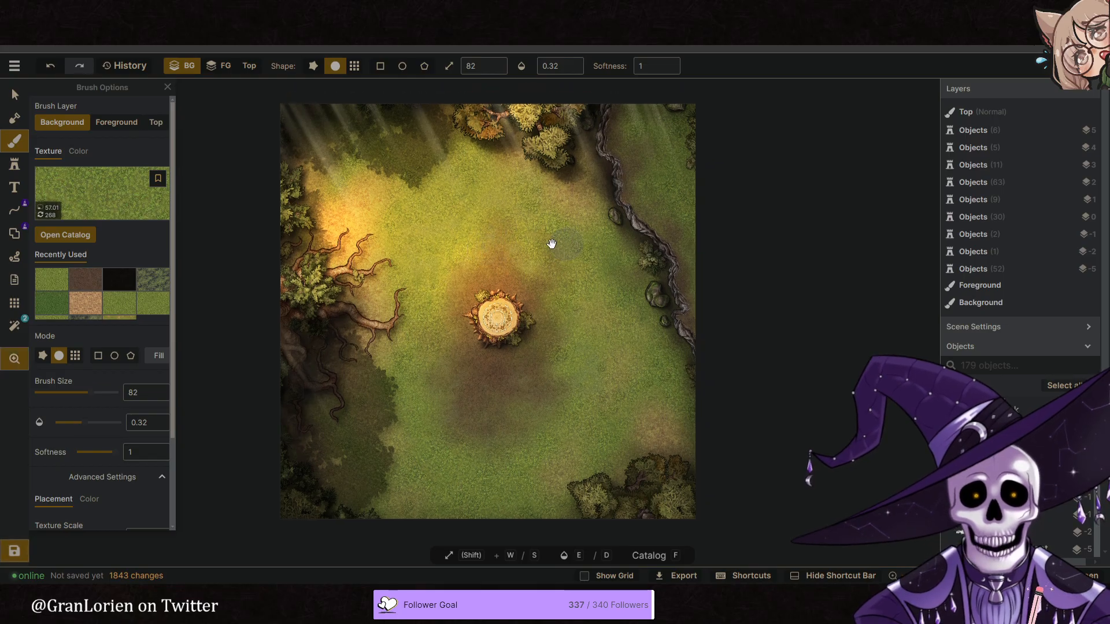
{"action": "scroll", "coordinate": [507, 223], "scroll_direction": "down", "scroll_amount": 1}
{"action": "middle_click_drag", "start_coordinate": [467, 197], "coordinate": [448, 196]}
{"action": "scroll", "coordinate": [524, 299], "scroll_direction": "up", "scroll_amount": 3}
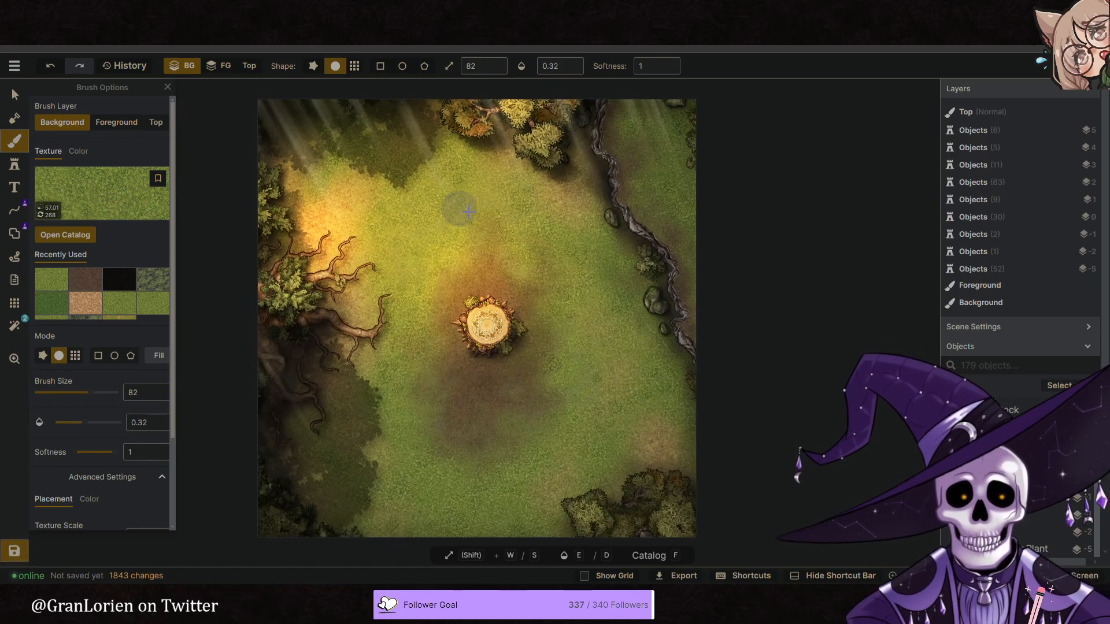
{"action": "scroll", "coordinate": [524, 299], "scroll_direction": "down", "scroll_amount": 3}
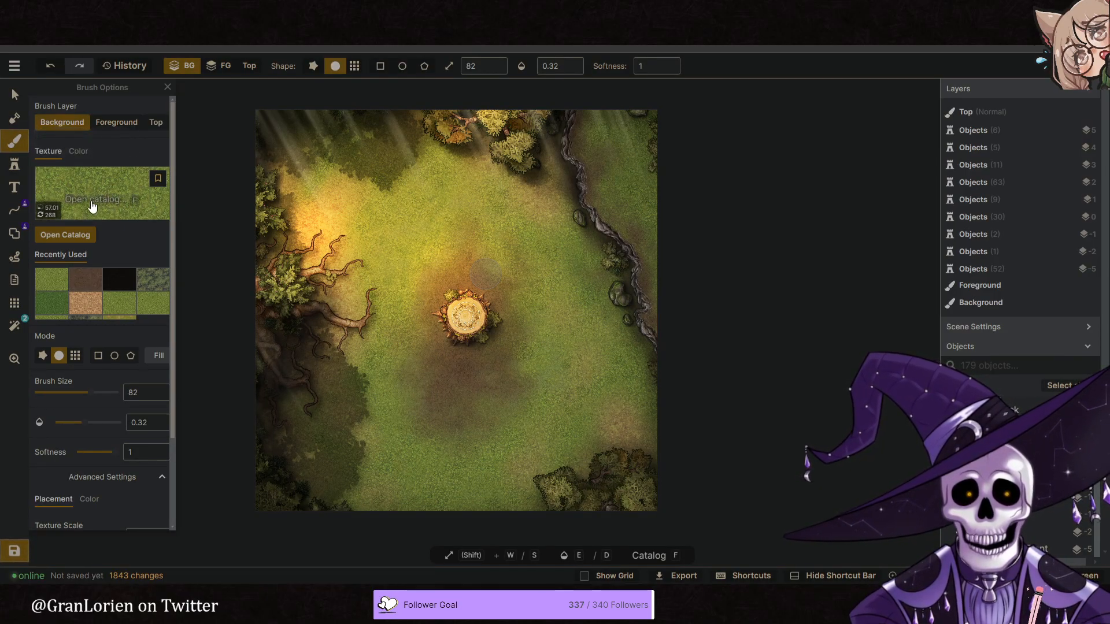
- Select the recently used mossy texture and adjust its colour to hue -10, saturation 168 and brightness 131
{"action": "key", "text": "f"}
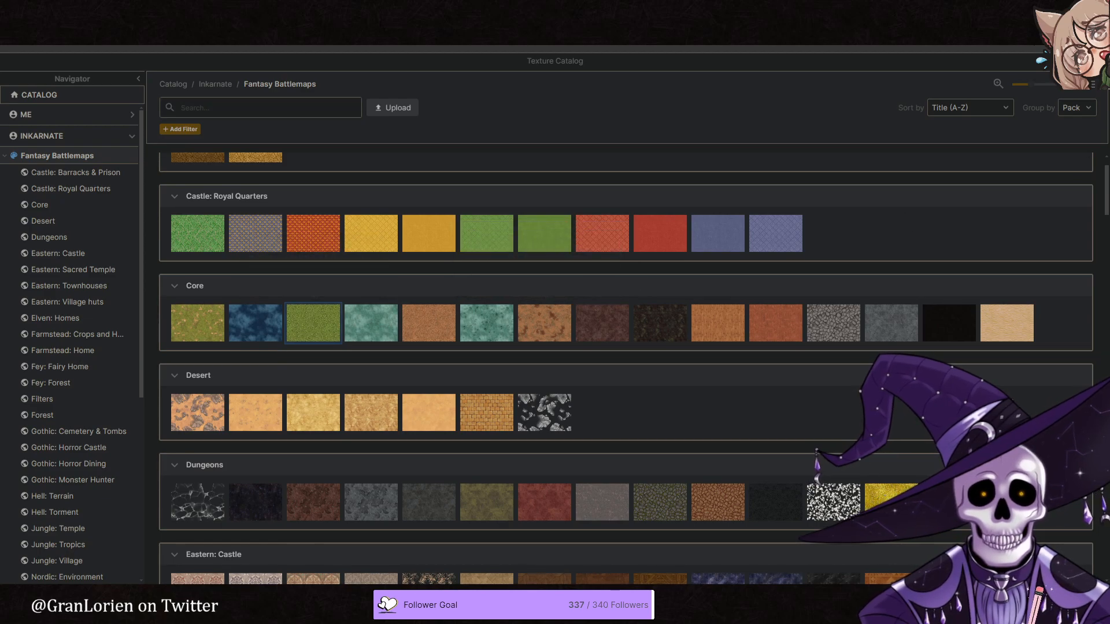
{"action": "key", "text": "Escape"}
{"action": "left_click", "coordinate": [153, 279]}
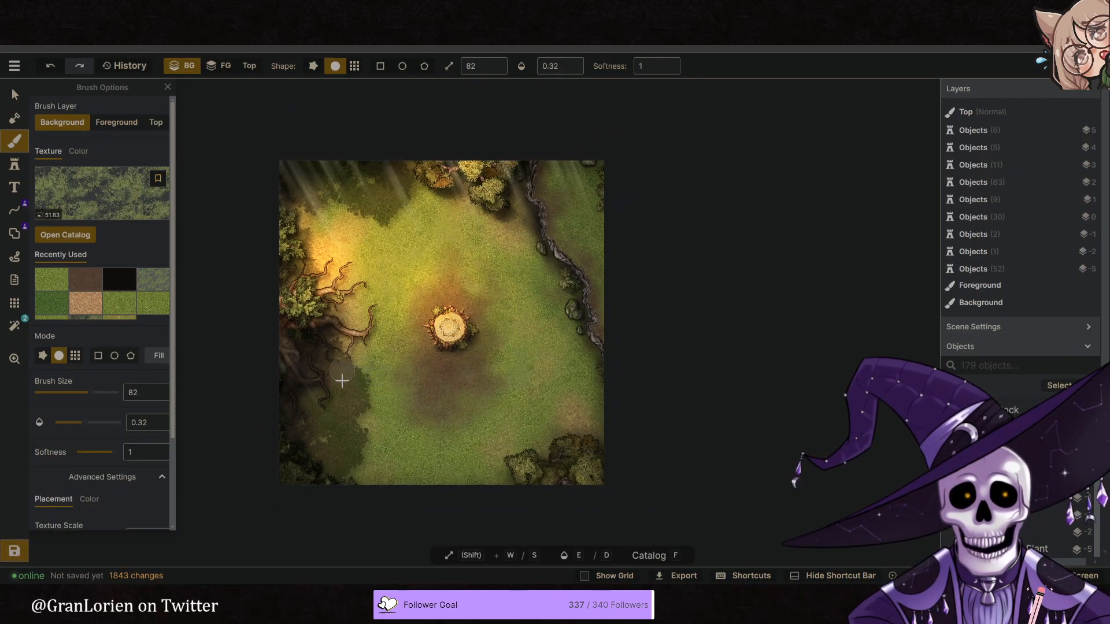
{"action": "scroll", "coordinate": [340, 376], "scroll_direction": "up", "scroll_amount": 4}
{"action": "scroll", "coordinate": [109, 431], "scroll_direction": "down", "scroll_amount": 2}
{"action": "left_click", "coordinate": [90, 390]}
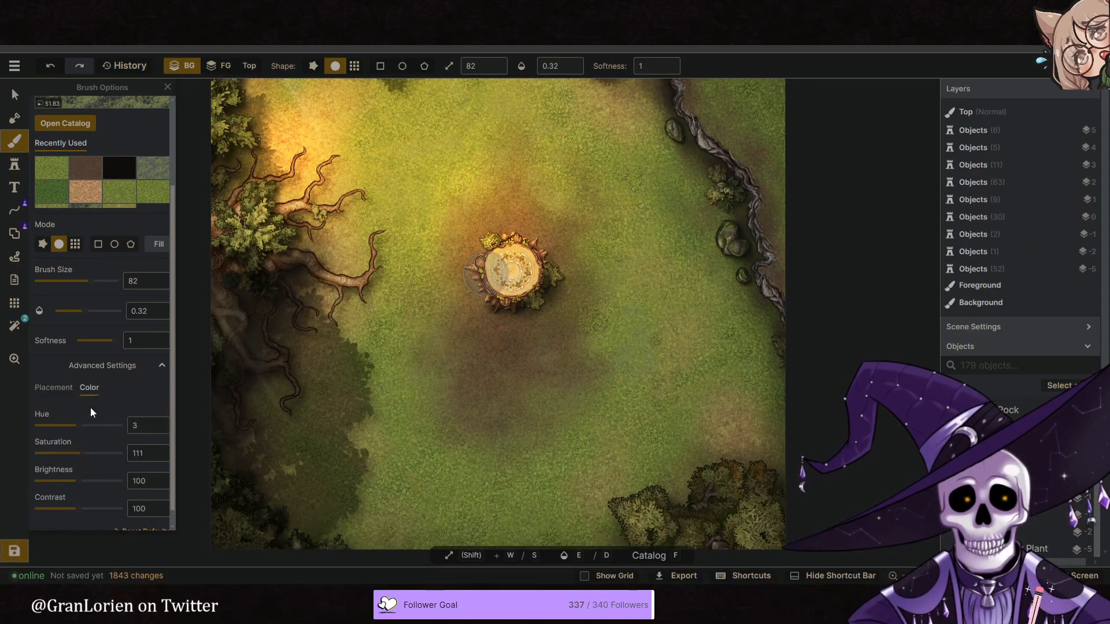
{"action": "left_click_drag", "start_coordinate": [81, 431], "coordinate": [93, 485]}
{"action": "left_click_drag", "start_coordinate": [77, 429], "coordinate": [73, 430]}
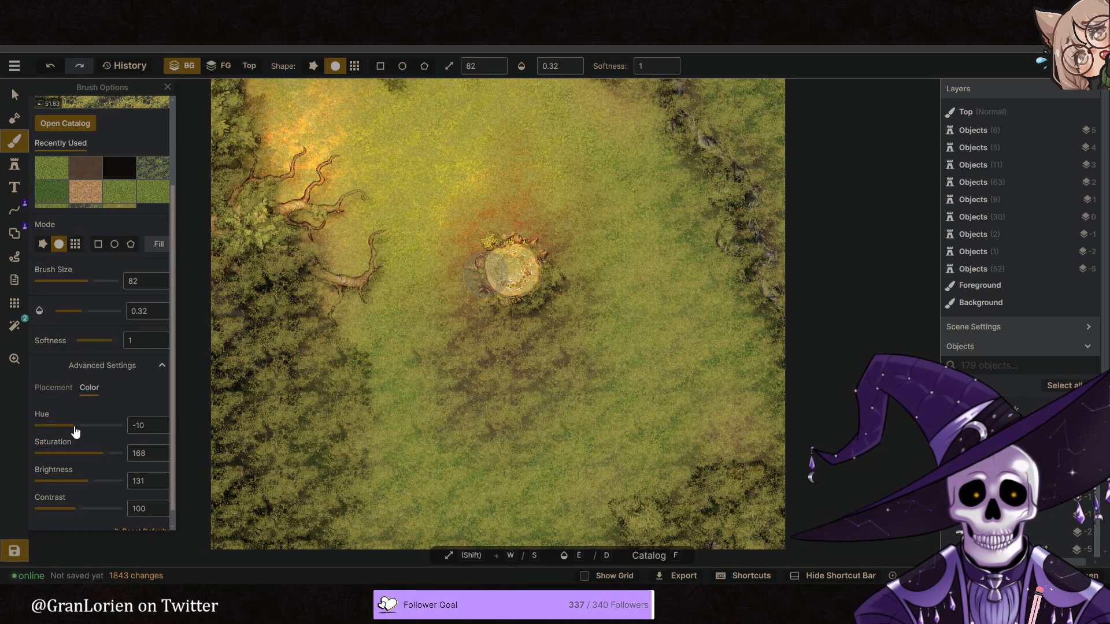
{"action": "scroll", "coordinate": [324, 265], "scroll_direction": "up", "scroll_amount": 5}
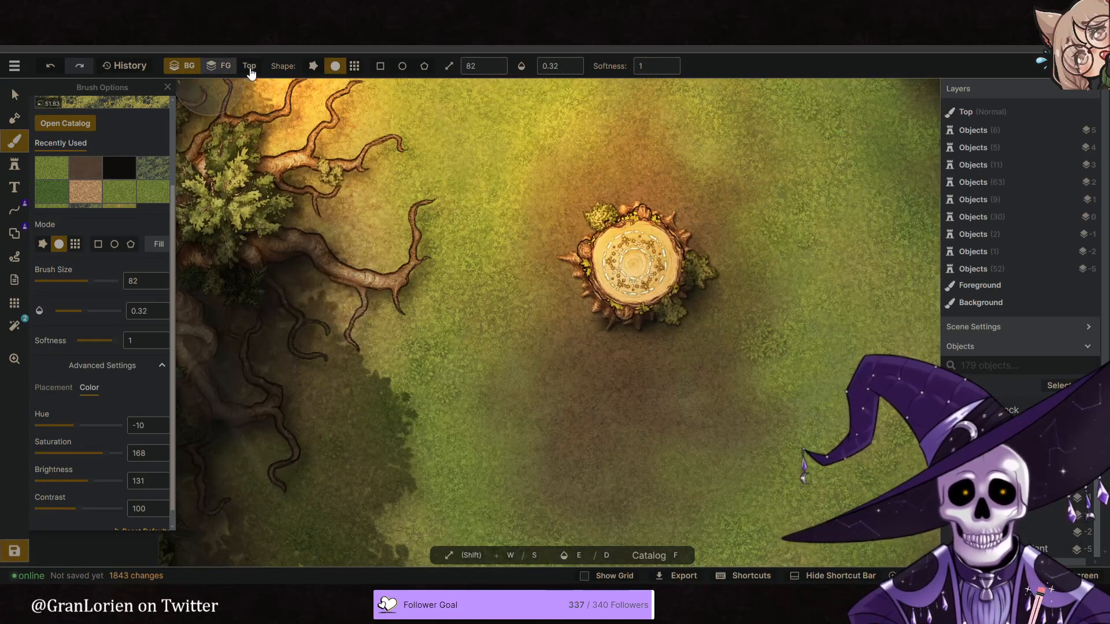
- Switch the brush to the Top layer at size 11 and paint moss along the western tree's long root
{"action": "left_click", "coordinate": [249, 70]}
{"action": "scroll", "coordinate": [339, 285], "scroll_direction": "up", "scroll_amount": 4}
{"action": "key", "text": "s"}
{"action": "key", "text": "s"}
{"action": "key", "text": "s"}
{"action": "key", "text": "s"}
{"action": "key", "text": "s"}
{"action": "key", "text": "s"}
{"action": "key", "text": "s"}
{"action": "key", "text": "s"}
{"action": "key", "text": "s"}
{"action": "key", "text": "s"}
{"action": "key", "text": "s"}
{"action": "key", "text": "s"}
{"action": "key", "text": "s"}
{"action": "key", "text": "s"}
{"action": "key", "text": "s"}
{"action": "key", "text": "s"}
{"action": "key", "text": "s"}
{"action": "key", "text": "s"}
{"action": "key", "text": "s"}
{"action": "key", "text": "s"}
{"action": "key", "text": "s"}
{"action": "key", "text": "s"}
{"action": "key", "text": "s"}
{"action": "key", "text": "s"}
{"action": "key", "text": "s"}
{"action": "key", "text": "s"}
{"action": "key", "text": "s"}
{"action": "key", "text": "s"}
{"action": "key", "text": "s"}
{"action": "key", "text": "s"}
{"action": "key", "text": "s"}
{"action": "key", "text": "s"}
{"action": "key", "text": "s"}
{"action": "key", "text": "s"}
{"action": "key", "text": "s"}
{"action": "key", "text": "s"}
{"action": "key", "text": "s"}
{"action": "key", "text": "s"}
{"action": "key", "text": "s"}
{"action": "key", "text": "s"}
{"action": "left_click_drag", "start_coordinate": [397, 267], "coordinate": [379, 267]}
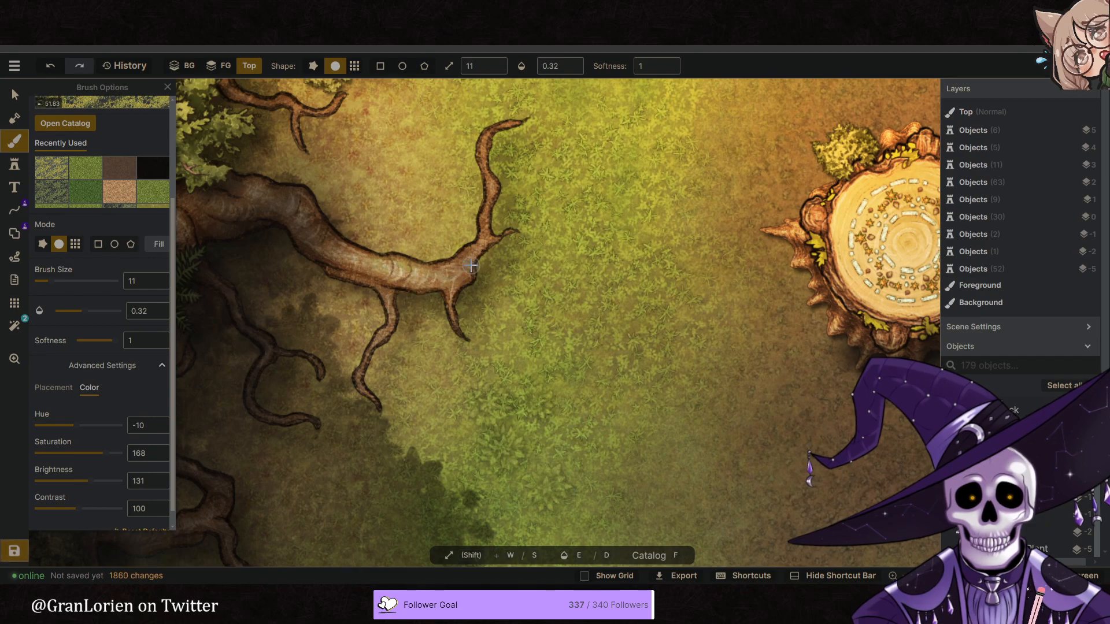
{"action": "mouse_move", "coordinate": [410, 276]}
{"action": "left_mouse_down"}
{"action": "mouse_move", "coordinate": [335, 267]}
{"action": "mouse_move", "coordinate": [360, 248]}
{"action": "mouse_move", "coordinate": [320, 211]}
{"action": "mouse_move", "coordinate": [277, 193]}
{"action": "left_mouse_up"}
- Try more moss strokes on the thick part of the western root toward the trunk, and undo the last three
{"action": "key", "text": "space"}
{"action": "left_click_drag", "start_coordinate": [245, 239], "coordinate": [519, 243]}
{"action": "mouse_move", "coordinate": [465, 216]}
{"action": "left_mouse_down"}
{"action": "mouse_move", "coordinate": [463, 203]}
{"action": "mouse_move", "coordinate": [451, 226]}
{"action": "left_mouse_up"}
{"action": "left_click_drag", "start_coordinate": [452, 248], "coordinate": [459, 235]}
{"action": "key", "text": "ctrl+z"}
{"action": "key", "text": "ctrl+z"}
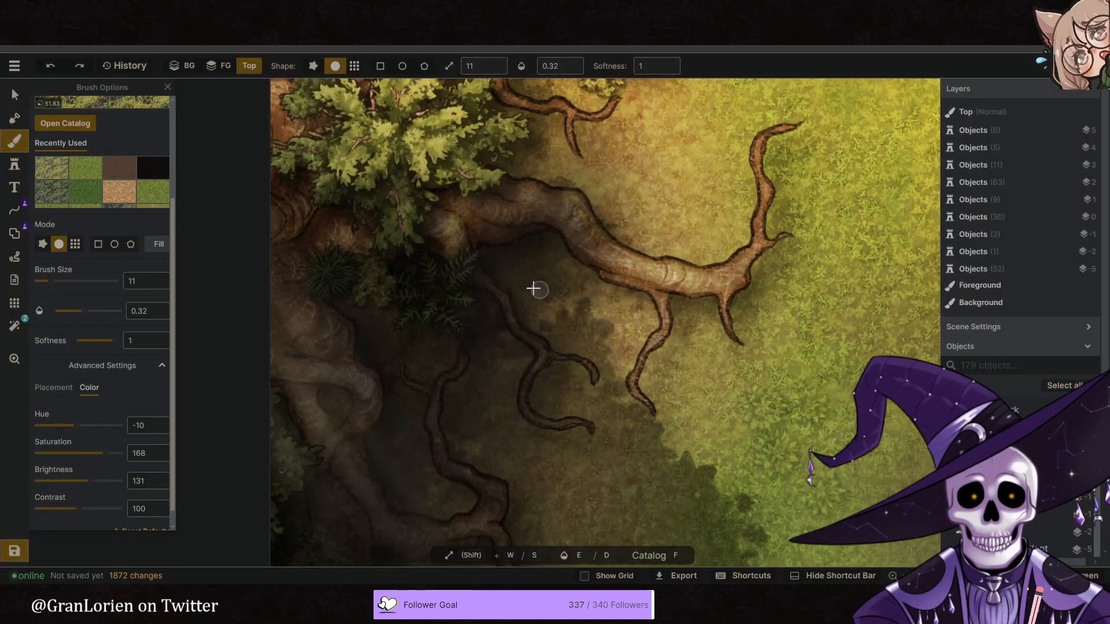
{"action": "key", "text": "ctrl+z"}
{"action": "scroll", "coordinate": [408, 275], "scroll_direction": "down", "scroll_amount": 8}
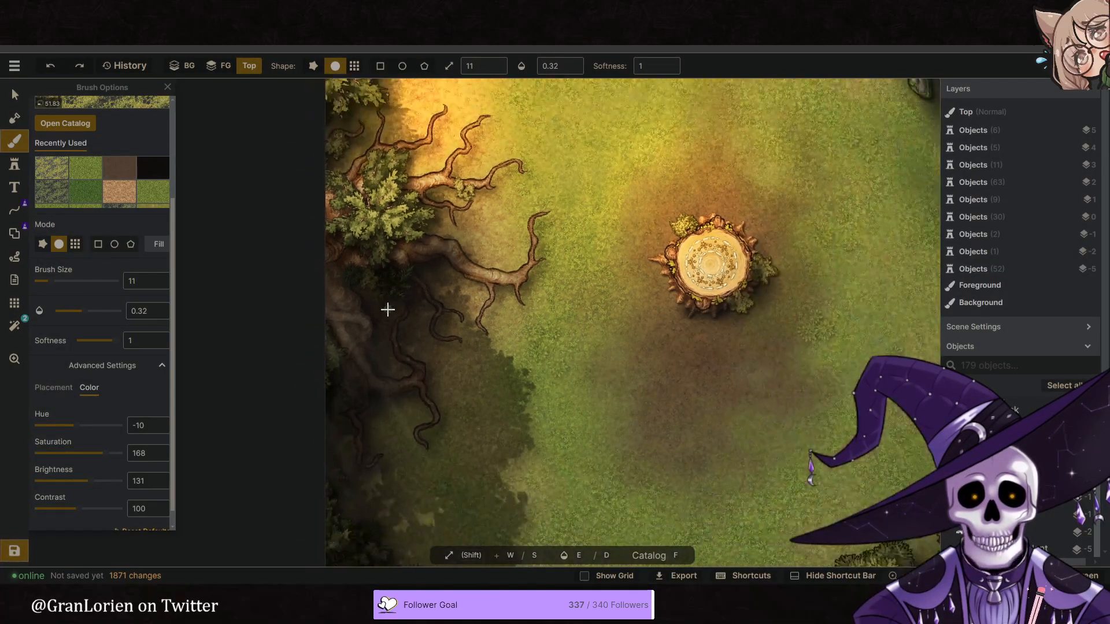
- Paint moss on the Top layer over the twisting eastern root beside the small upper rock
{"action": "key", "text": "space"}
{"action": "left_click_drag", "start_coordinate": [401, 253], "coordinate": [409, 308]}
{"action": "key", "text": "space"}
{"action": "left_click_drag", "start_coordinate": [922, 241], "coordinate": [510, 319]}
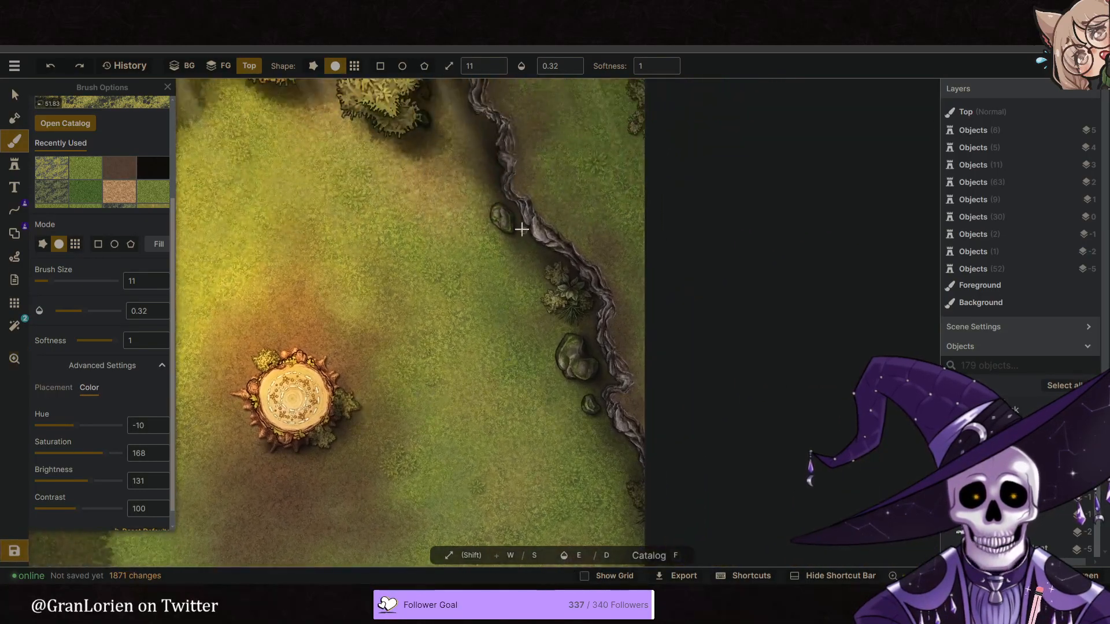
{"action": "scroll", "coordinate": [539, 245], "scroll_direction": "up", "scroll_amount": 5}
{"action": "scroll", "coordinate": [538, 245], "scroll_direction": "up", "scroll_amount": 2}
{"action": "mouse_move", "coordinate": [533, 203]}
{"action": "left_mouse_down"}
{"action": "mouse_move", "coordinate": [533, 214]}
{"action": "mouse_move", "coordinate": [530, 199]}
{"action": "left_mouse_up"}
{"action": "mouse_move", "coordinate": [560, 258]}
{"action": "left_mouse_down"}
{"action": "mouse_move", "coordinate": [581, 243]}
{"action": "mouse_move", "coordinate": [616, 292]}
{"action": "mouse_move", "coordinate": [603, 279]}
{"action": "left_mouse_up"}
{"action": "scroll", "coordinate": [603, 280], "scroll_direction": "down", "scroll_amount": 5}
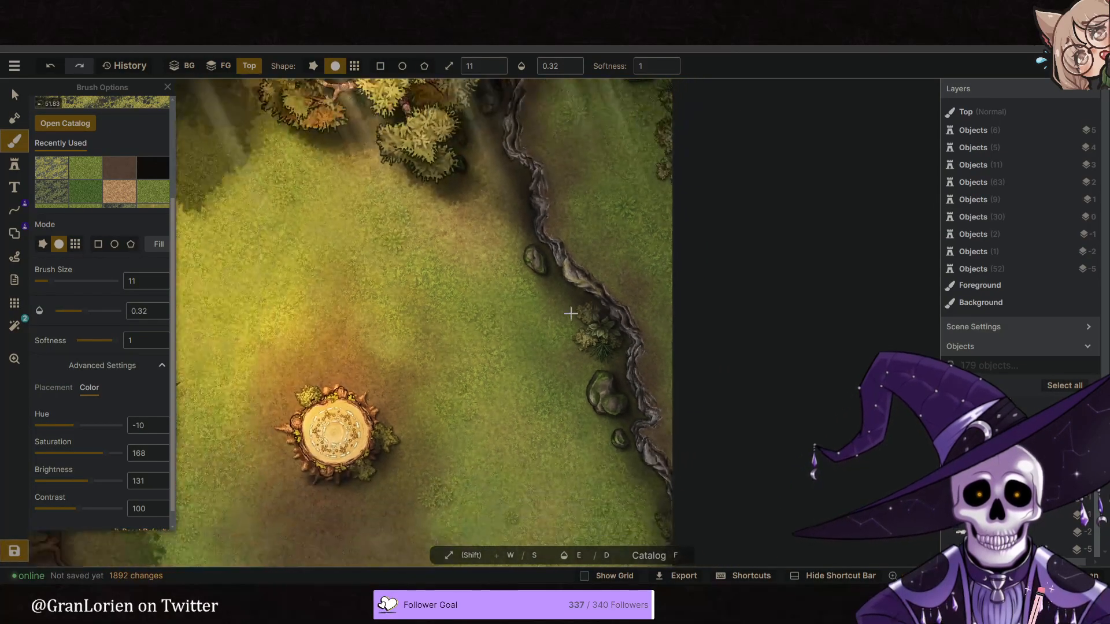
- Extend the moss over the small upper rock and the northern stretch of the twisting root
{"action": "scroll", "coordinate": [504, 302], "scroll_direction": "up", "scroll_amount": 4}
{"action": "mouse_move", "coordinate": [509, 260]}
{"action": "left_mouse_down"}
{"action": "mouse_move", "coordinate": [510, 298]}
{"action": "mouse_move", "coordinate": [542, 327]}
{"action": "left_mouse_up"}
{"action": "mouse_move", "coordinate": [527, 195]}
{"action": "left_mouse_down"}
{"action": "mouse_move", "coordinate": [523, 215]}
{"action": "mouse_move", "coordinate": [535, 174]}
{"action": "mouse_move", "coordinate": [521, 151]}
{"action": "mouse_move", "coordinate": [519, 159]}
{"action": "left_mouse_up"}
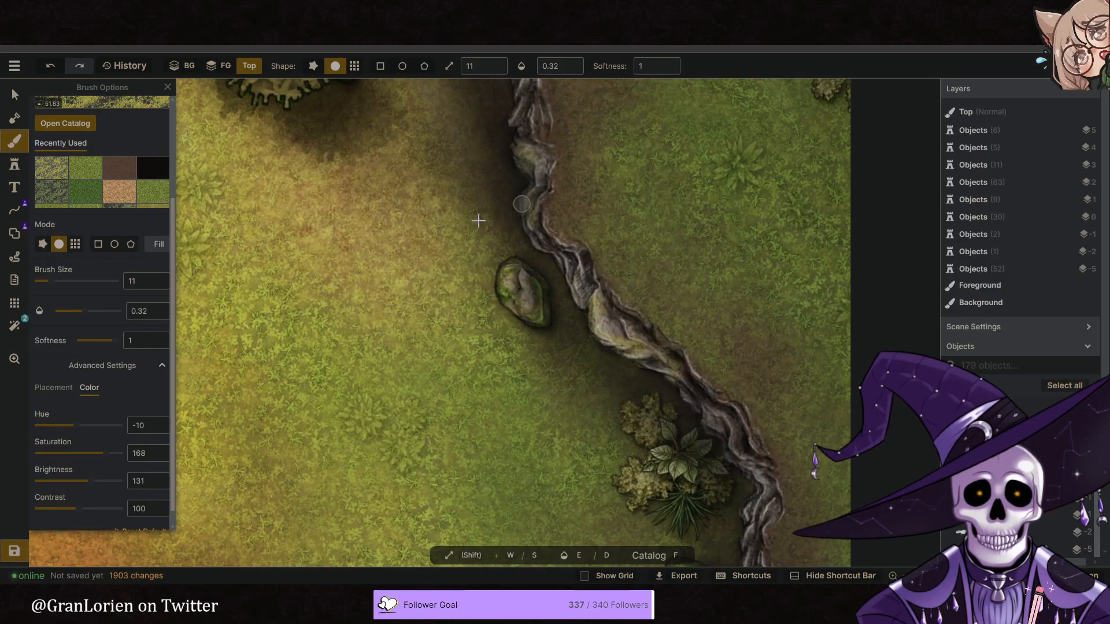
{"action": "scroll", "coordinate": [109, 379], "scroll_direction": "down", "scroll_amount": 1}
- Set the moss texture scale to 25.58 and paint it over the lower rocks and the southern stretch of the twisting root
{"action": "left_click", "coordinate": [52, 371]}
{"action": "left_click_drag", "start_coordinate": [74, 426], "coordinate": [63, 428]}
{"action": "middle_click_drag", "start_coordinate": [726, 411], "coordinate": [631, 264]}
{"action": "mouse_move", "coordinate": [630, 263]}
{"action": "left_mouse_down"}
{"action": "mouse_move", "coordinate": [614, 273]}
{"action": "mouse_move", "coordinate": [649, 317]}
{"action": "mouse_move", "coordinate": [657, 388]}
{"action": "left_mouse_up"}
{"action": "middle_click_drag", "start_coordinate": [609, 461], "coordinate": [537, 324]}
{"action": "left_click_drag", "start_coordinate": [513, 293], "coordinate": [488, 335]}
{"action": "middle_click_drag", "start_coordinate": [560, 390], "coordinate": [527, 265]}
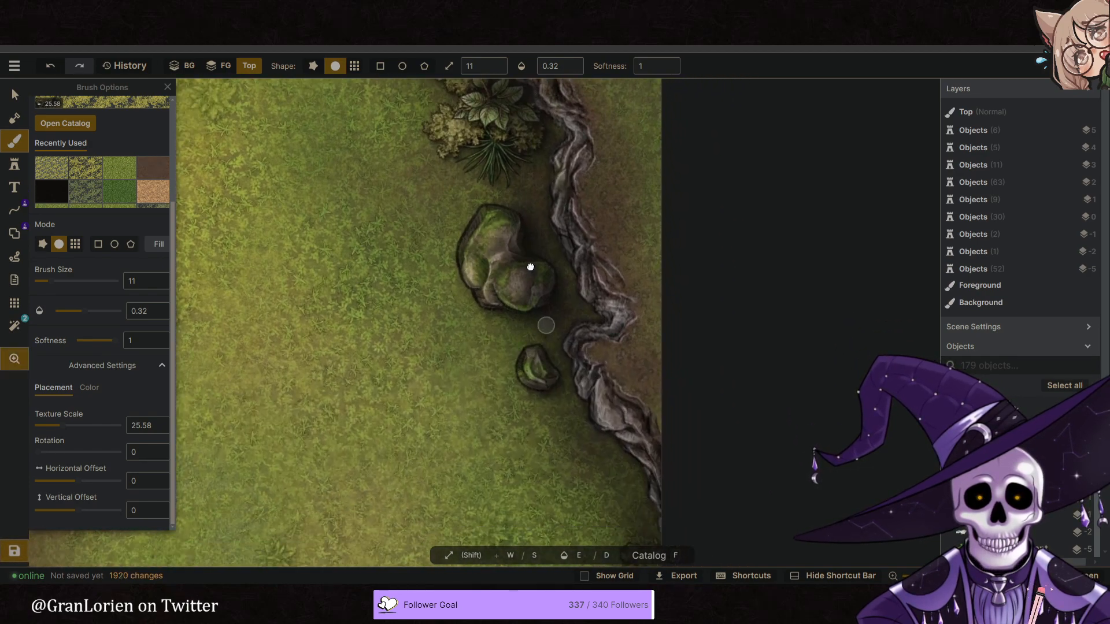
{"action": "left_click_drag", "start_coordinate": [578, 335], "coordinate": [636, 425]}
- Examine the whole clearing, checking the moss, dirt and lighting around the stump and the map edges
{"action": "scroll", "coordinate": [751, 389], "scroll_direction": "down", "scroll_amount": 5}
{"action": "scroll", "coordinate": [711, 331], "scroll_direction": "down", "scroll_amount": 6}
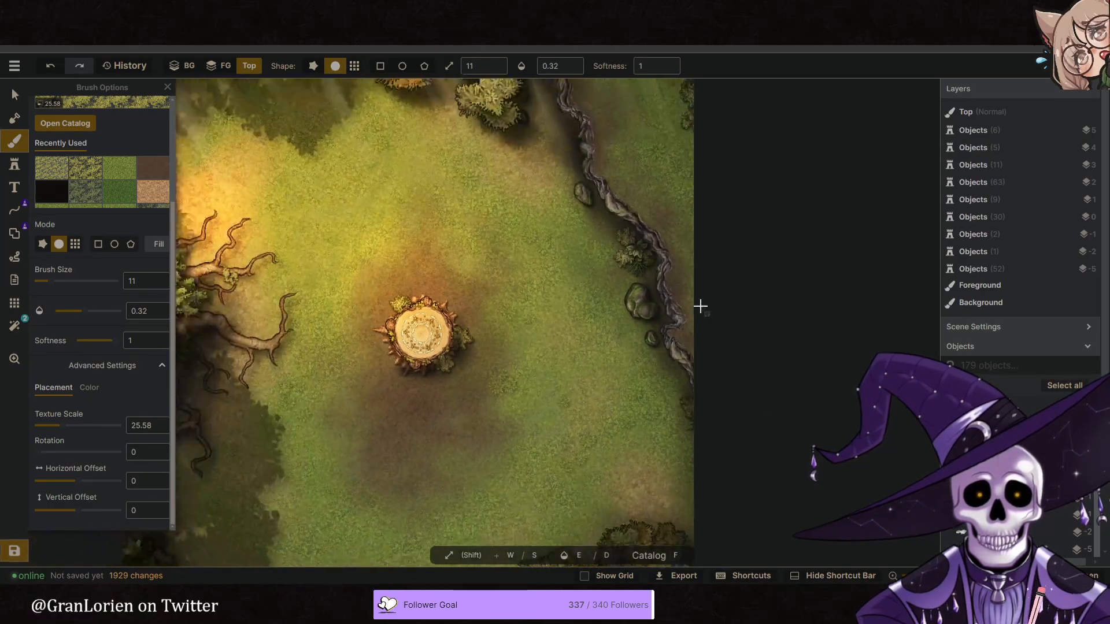
{"action": "middle_click_drag", "start_coordinate": [598, 282], "coordinate": [566, 283]}
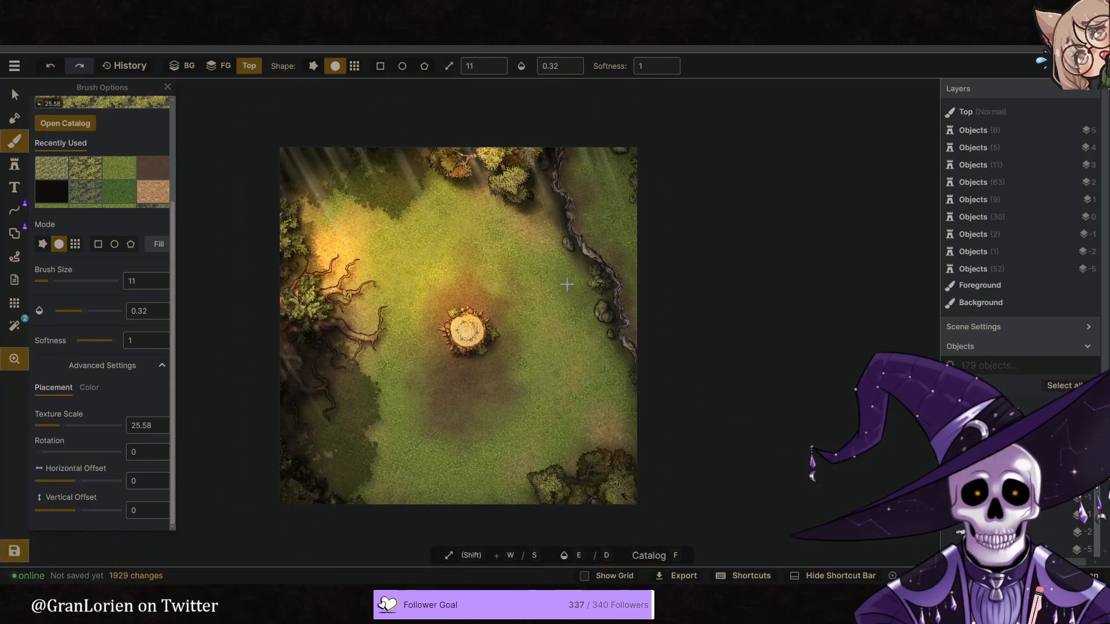
{"action": "scroll", "coordinate": [577, 252], "scroll_direction": "up", "scroll_amount": 3}
{"action": "middle_click_drag", "start_coordinate": [458, 238], "coordinate": [502, 211]}
{"action": "scroll", "coordinate": [474, 215], "scroll_direction": "down", "scroll_amount": 2}
{"action": "middle_click_drag", "start_coordinate": [550, 332], "coordinate": [504, 285]}
{"action": "middle_click_drag", "start_coordinate": [401, 245], "coordinate": [402, 264]}
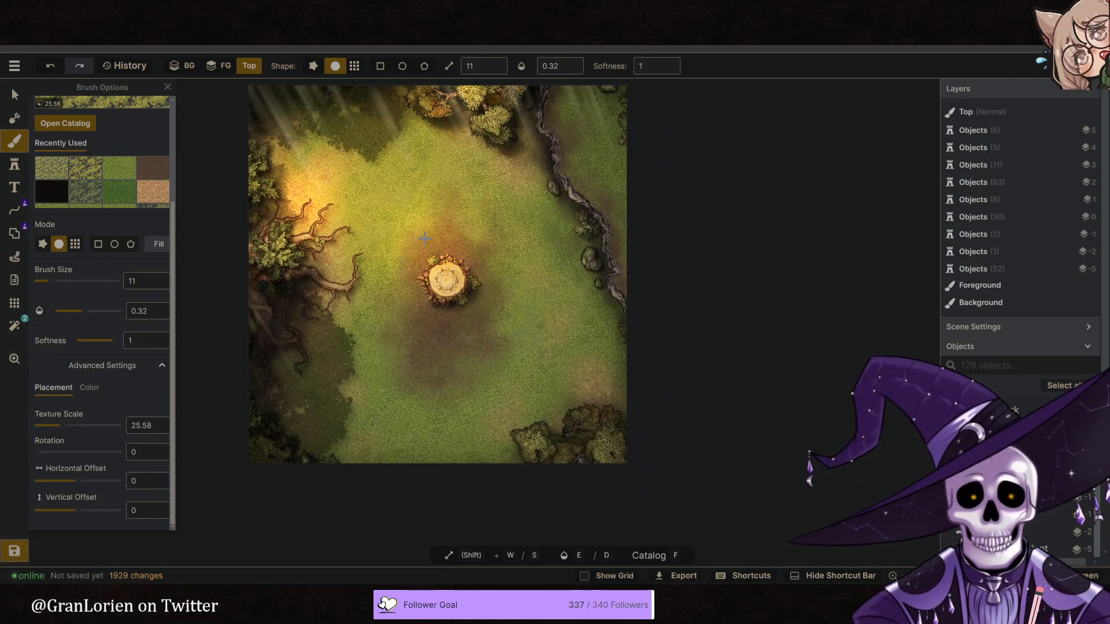
{"action": "scroll", "coordinate": [408, 265], "scroll_direction": "up", "scroll_amount": 1}
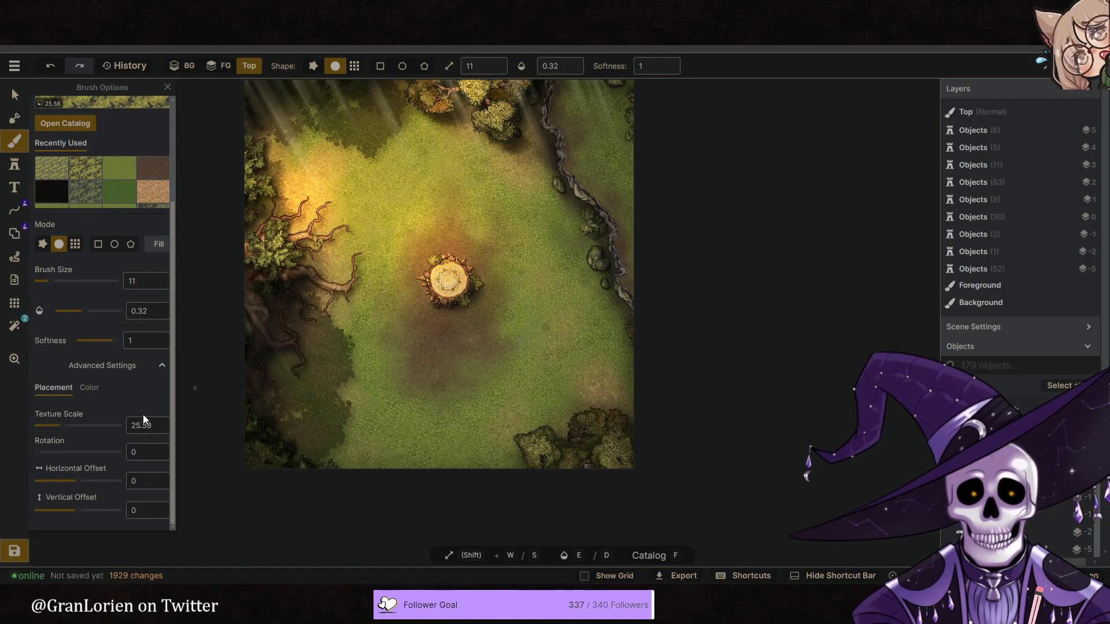
- Save the map under the name "Lifemend Stump"
{"action": "left_click", "coordinate": [14, 551]}
{"action": "double_click", "coordinate": [511, 310]}
{"action": "key", "text": "ctrl+a"}
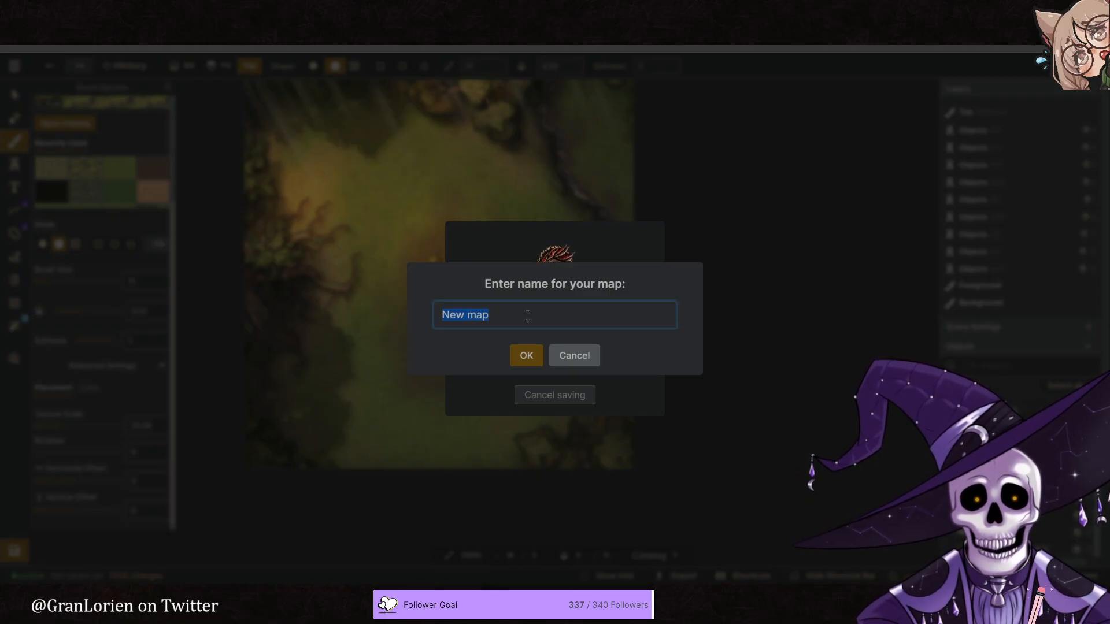
{"action": "type", "text": "Lifemend Stump"}
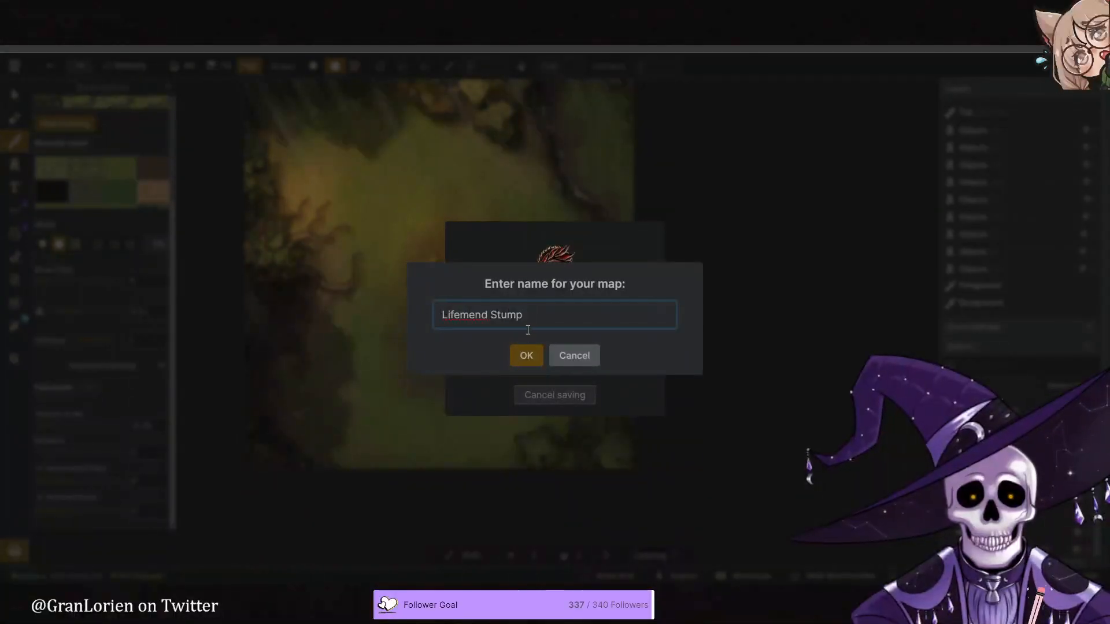
{"action": "left_click", "coordinate": [525, 356]}
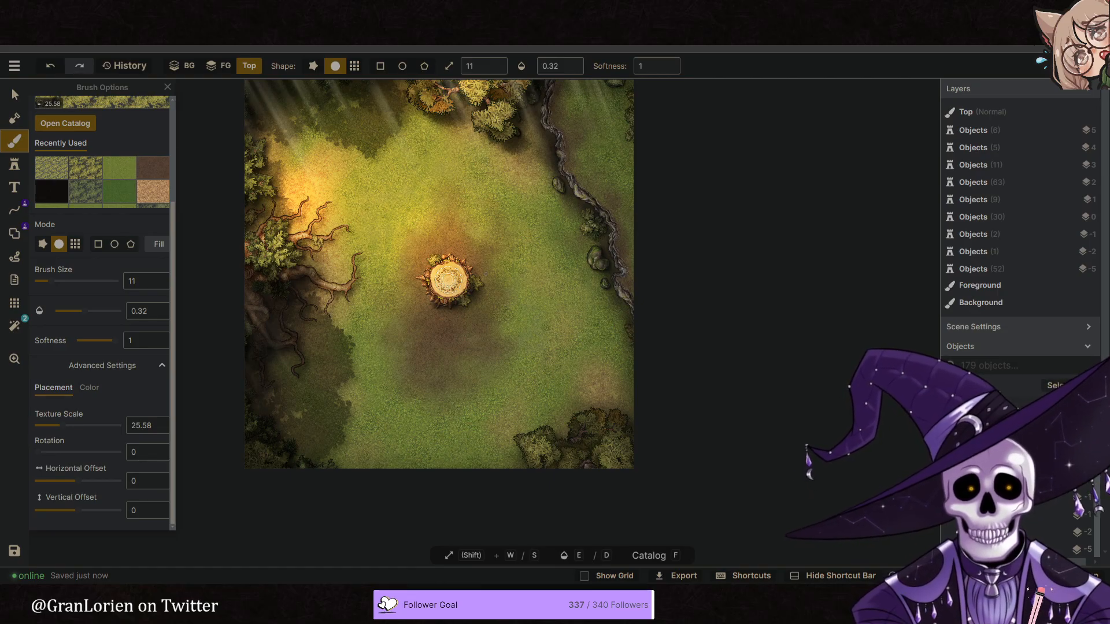
- Return to the saved maps and look through the FFXIV folder
{"action": "left_click", "coordinate": [14, 66]}
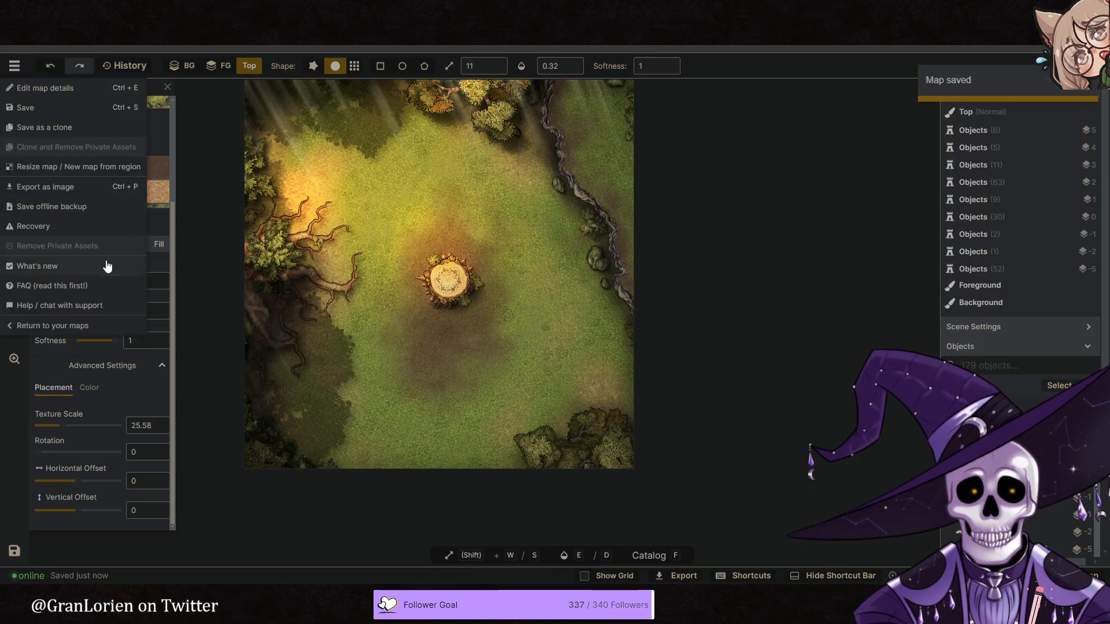
{"action": "left_click", "coordinate": [82, 327]}
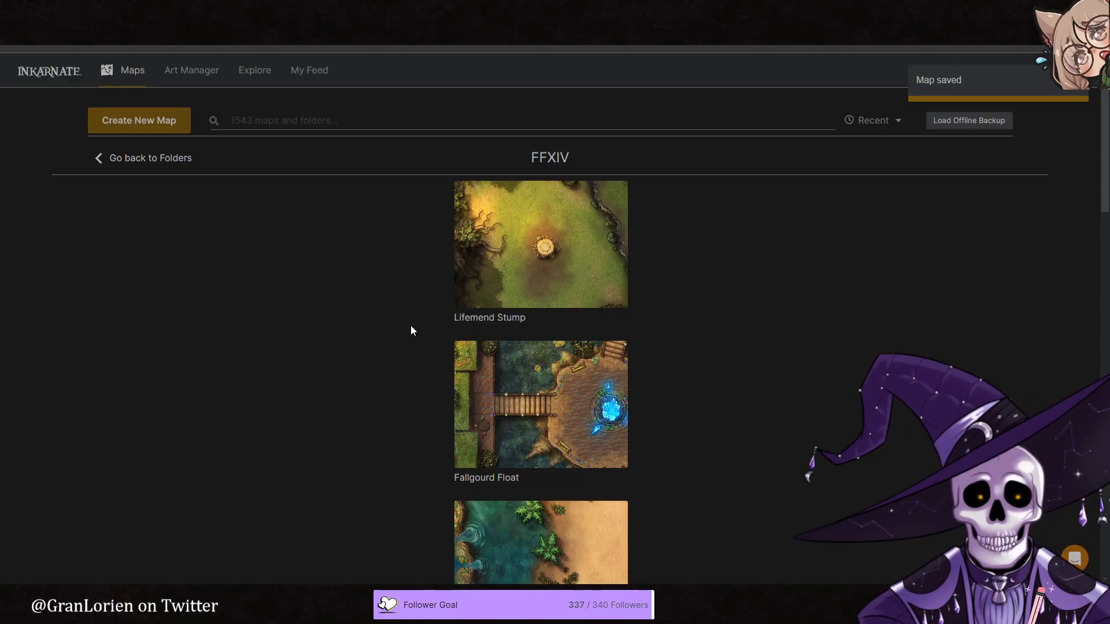
{"action": "scroll", "coordinate": [411, 331], "scroll_direction": "down", "scroll_amount": 5}
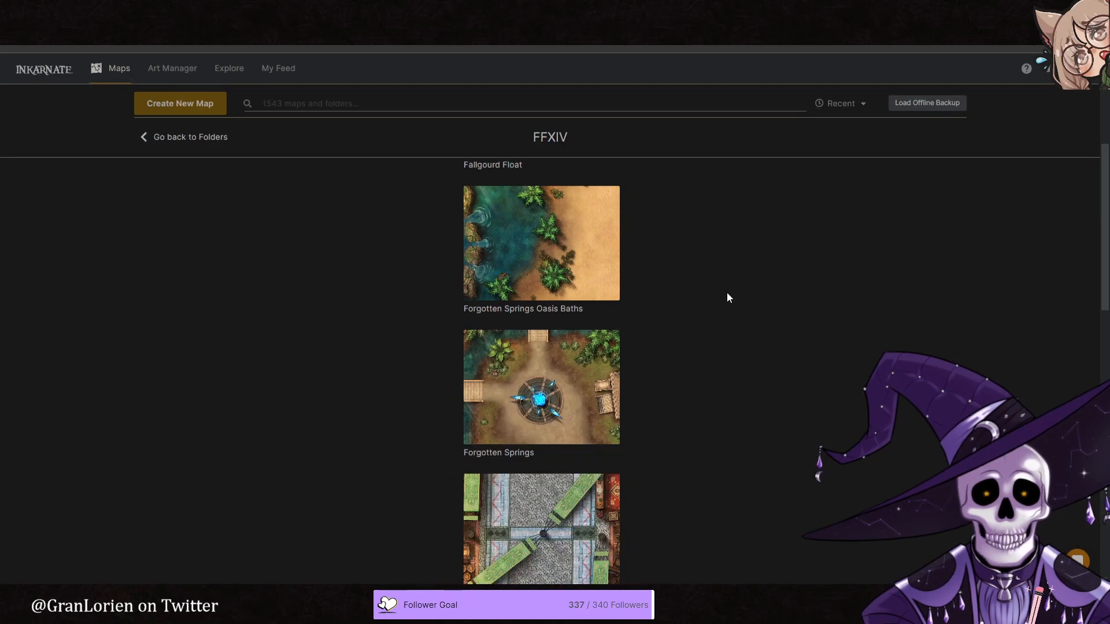
- Try sorting the FFXIV maps by Newest and by Oldest, and restore the Recent order
{"action": "left_click", "coordinate": [890, 109]}
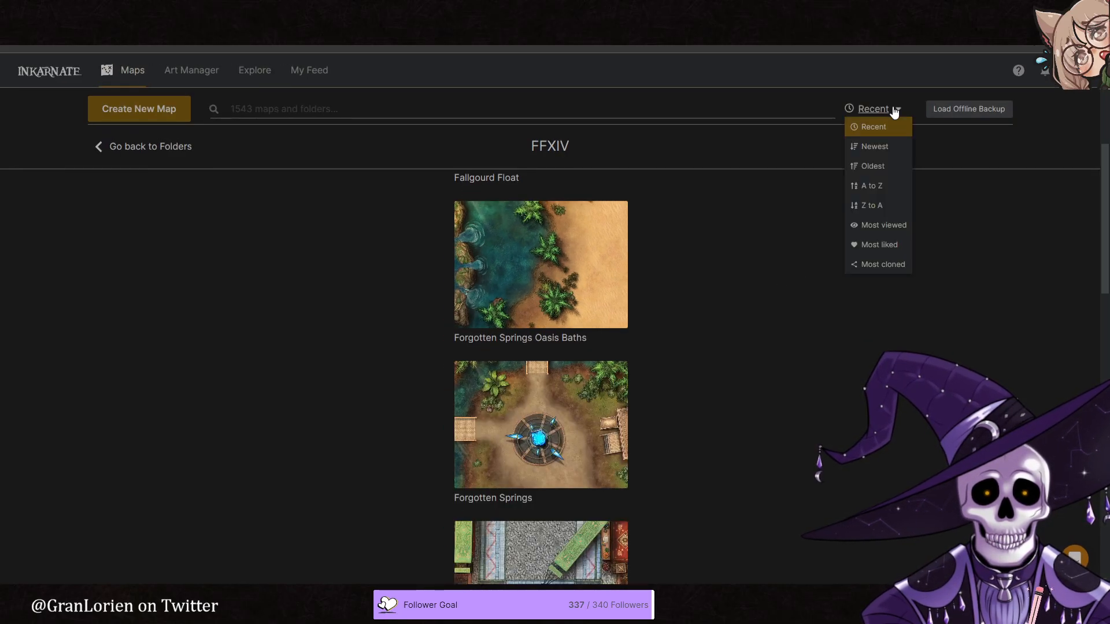
{"action": "left_click", "coordinate": [878, 142]}
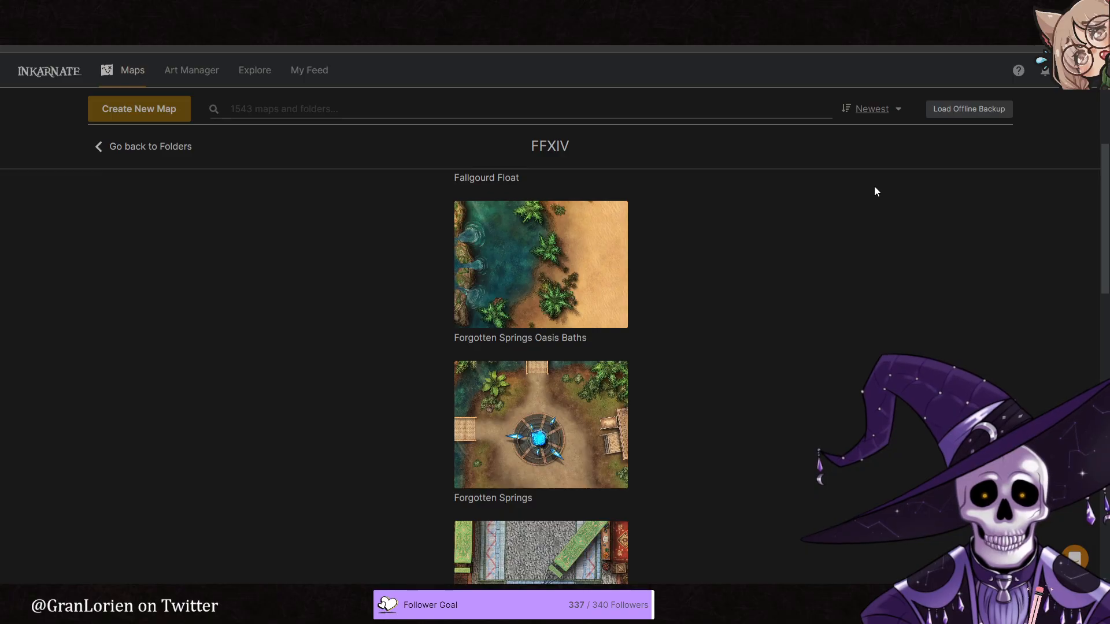
{"action": "left_click", "coordinate": [872, 110]}
{"action": "left_click", "coordinate": [873, 167]}
{"action": "left_click", "coordinate": [873, 110]}
{"action": "left_click", "coordinate": [871, 128]}
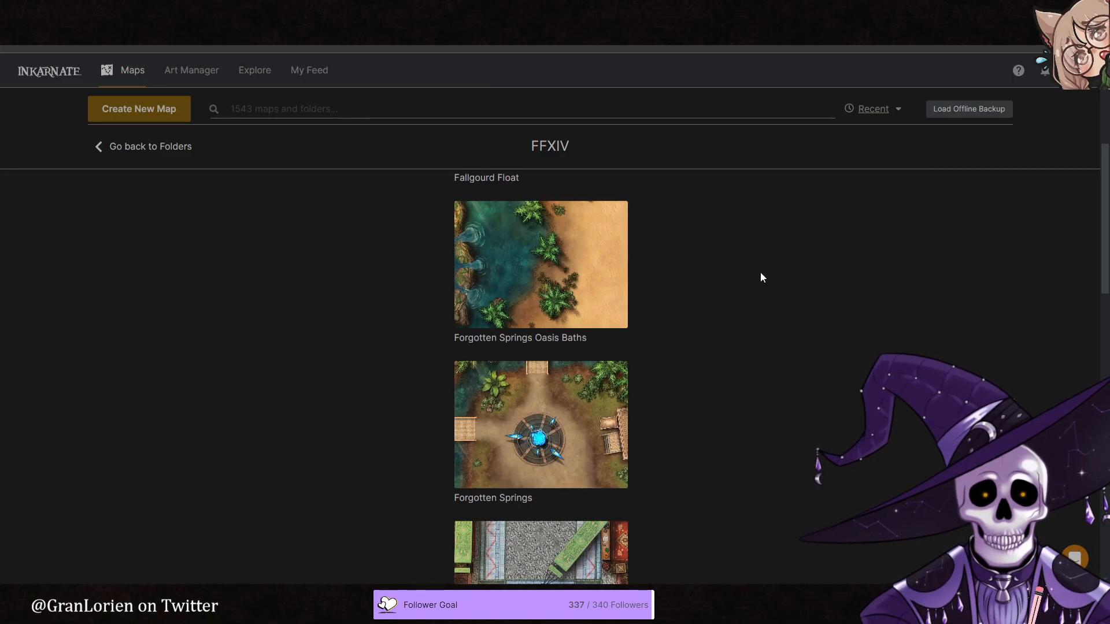
- Look through all the maps in the FFXIV folder, from Lifemend Stump to Costa Del Sol
{"action": "scroll", "coordinate": [745, 273], "scroll_direction": "down", "scroll_amount": 15}
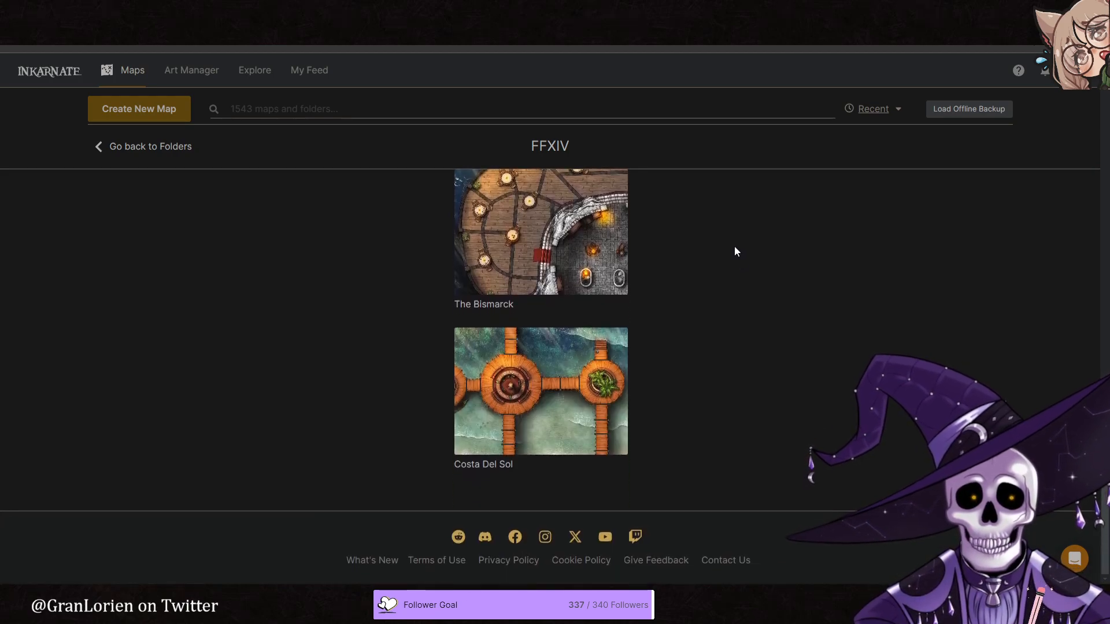
{"action": "scroll", "coordinate": [754, 282], "scroll_direction": "down", "scroll_amount": 5}
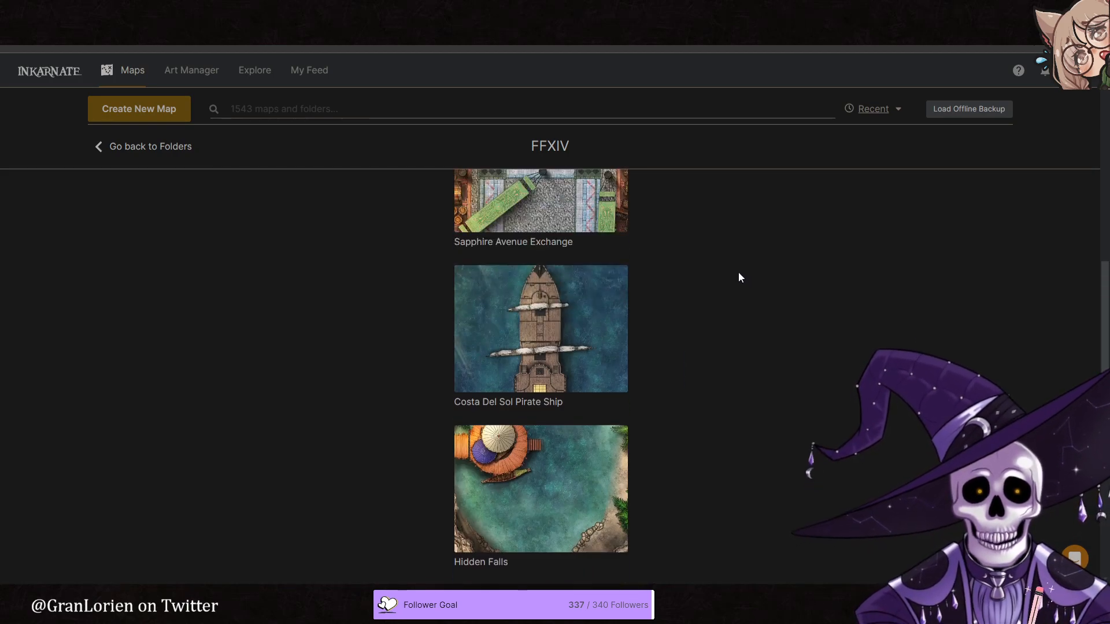
{"action": "scroll", "coordinate": [709, 321], "scroll_direction": "down", "scroll_amount": 15}
{"action": "scroll", "coordinate": [729, 342], "scroll_direction": "up", "scroll_amount": 3}
{"action": "scroll", "coordinate": [729, 340], "scroll_direction": "up", "scroll_amount": 10}
{"action": "scroll", "coordinate": [733, 338], "scroll_direction": "up", "scroll_amount": 3}
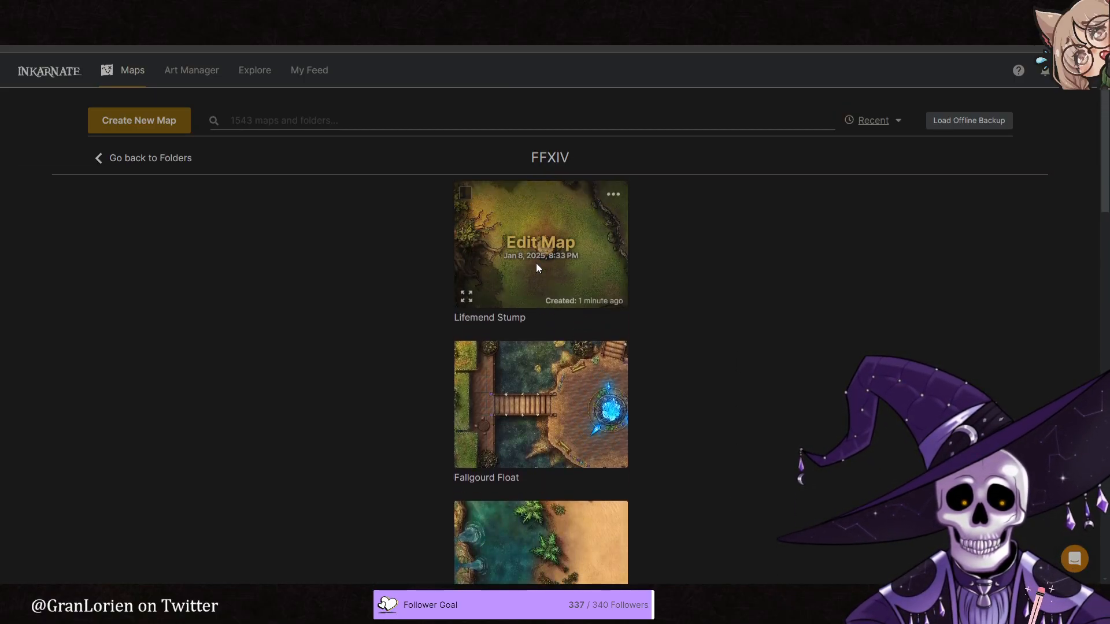
{"action": "scroll", "coordinate": [605, 387], "scroll_direction": "down", "scroll_amount": 4}
{"action": "scroll", "coordinate": [605, 387], "scroll_direction": "up", "scroll_amount": 4}
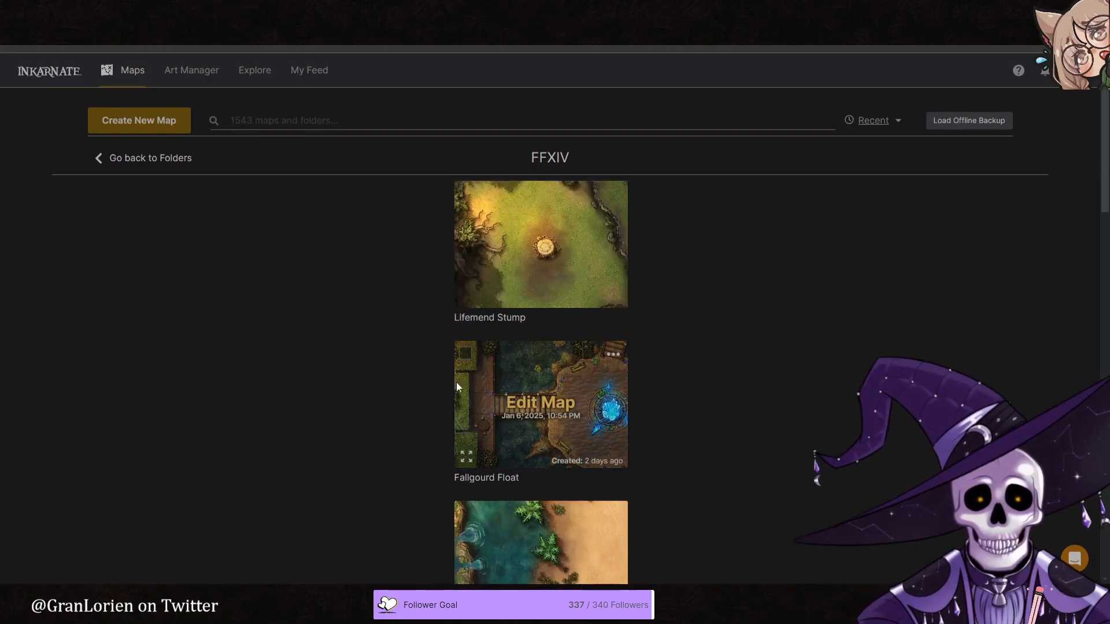
{"action": "scroll", "coordinate": [530, 347], "scroll_direction": "down", "scroll_amount": 7}
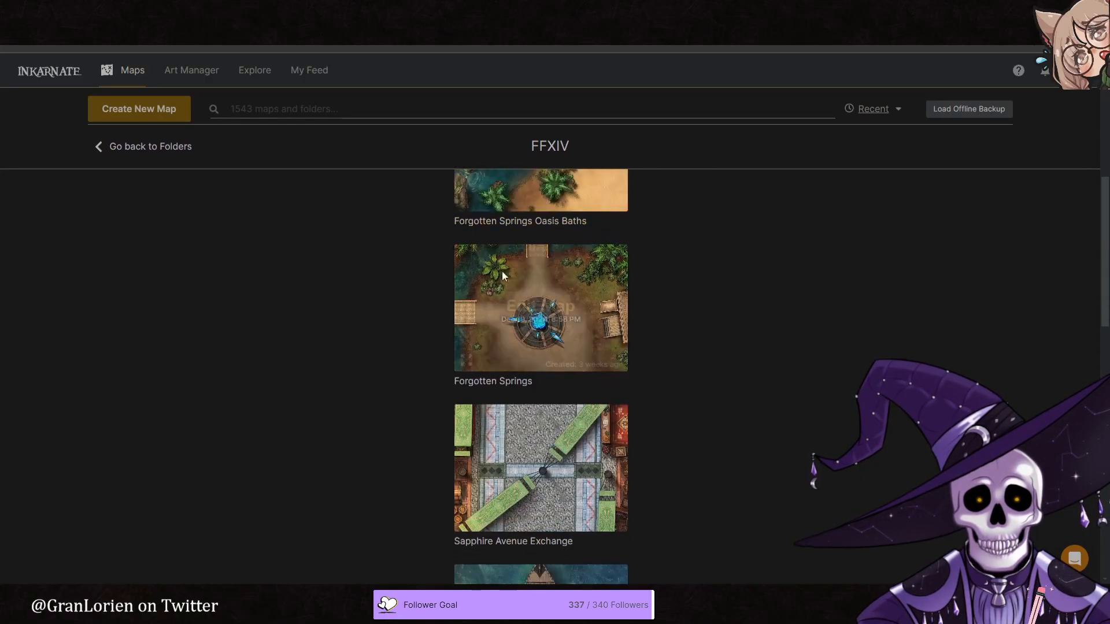
{"action": "scroll", "coordinate": [671, 373], "scroll_direction": "down", "scroll_amount": 3}
{"action": "scroll", "coordinate": [548, 313], "scroll_direction": "down", "scroll_amount": 9}
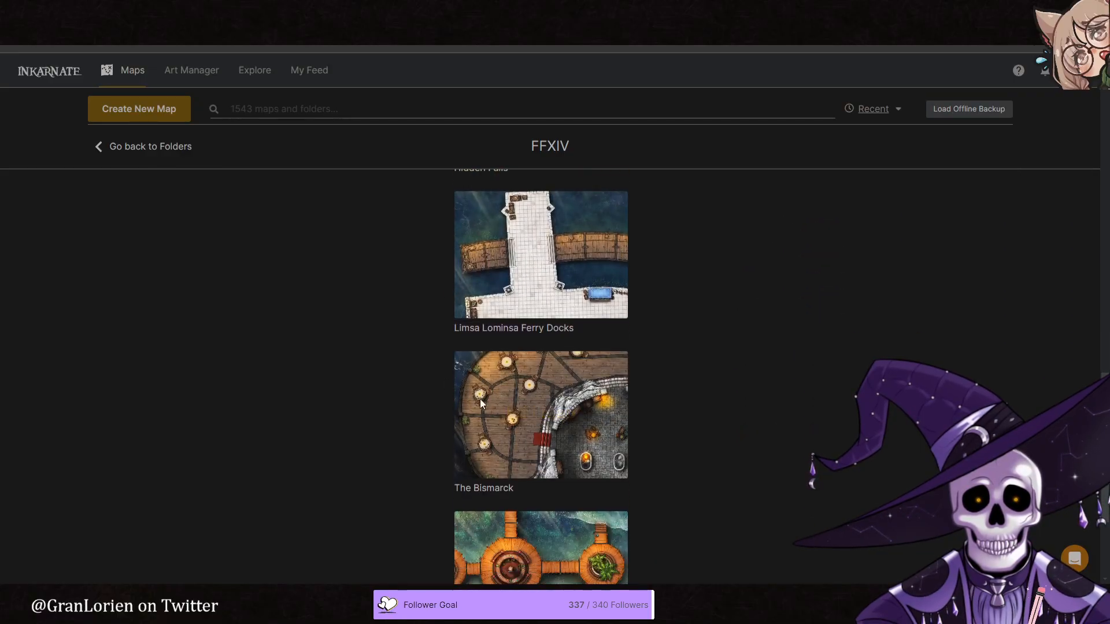
{"action": "scroll", "coordinate": [459, 395], "scroll_direction": "down", "scroll_amount": 3}
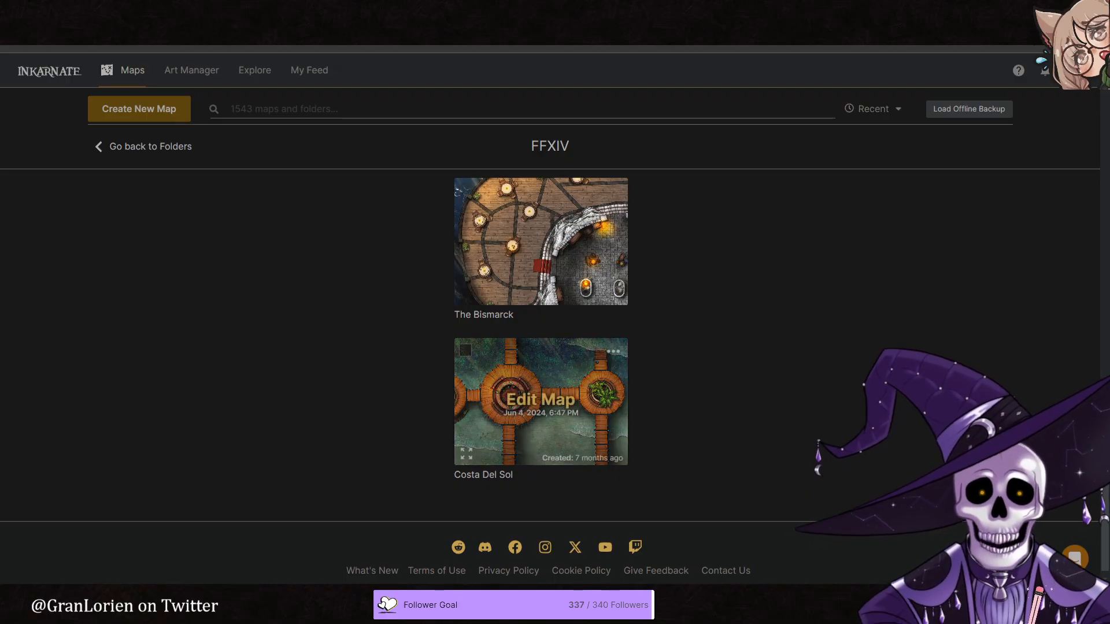
{"action": "scroll", "coordinate": [541, 402], "scroll_direction": "down", "scroll_amount": 10}
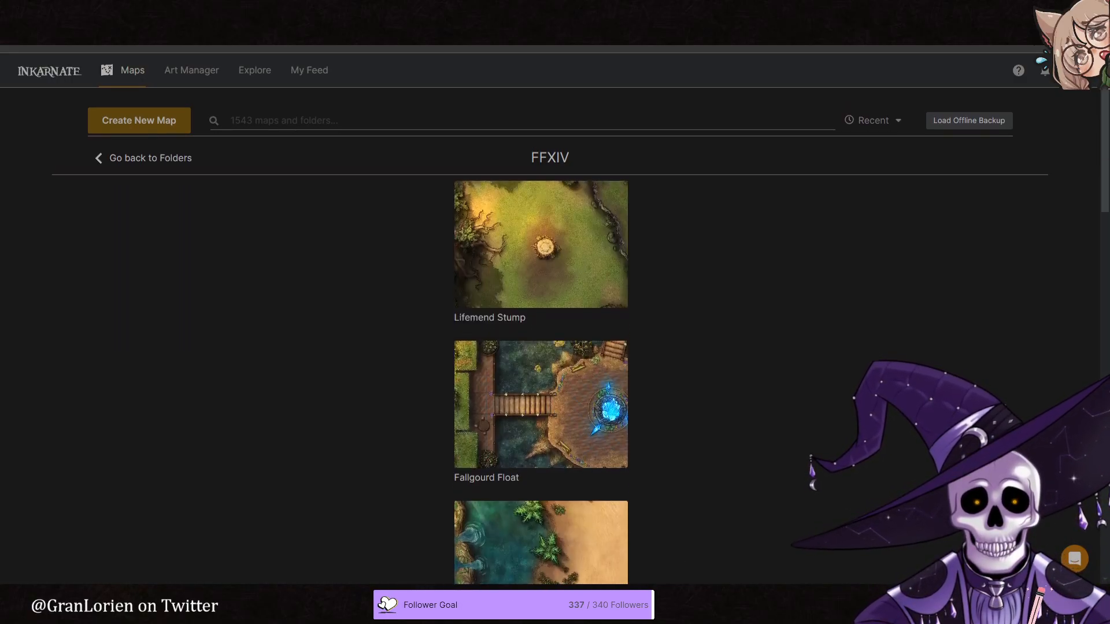
- Preview the Lifemend Stump map, examine the stump and clearing up close in the full-size image, and return to the folder overview
{"action": "left_click", "coordinate": [470, 293]}
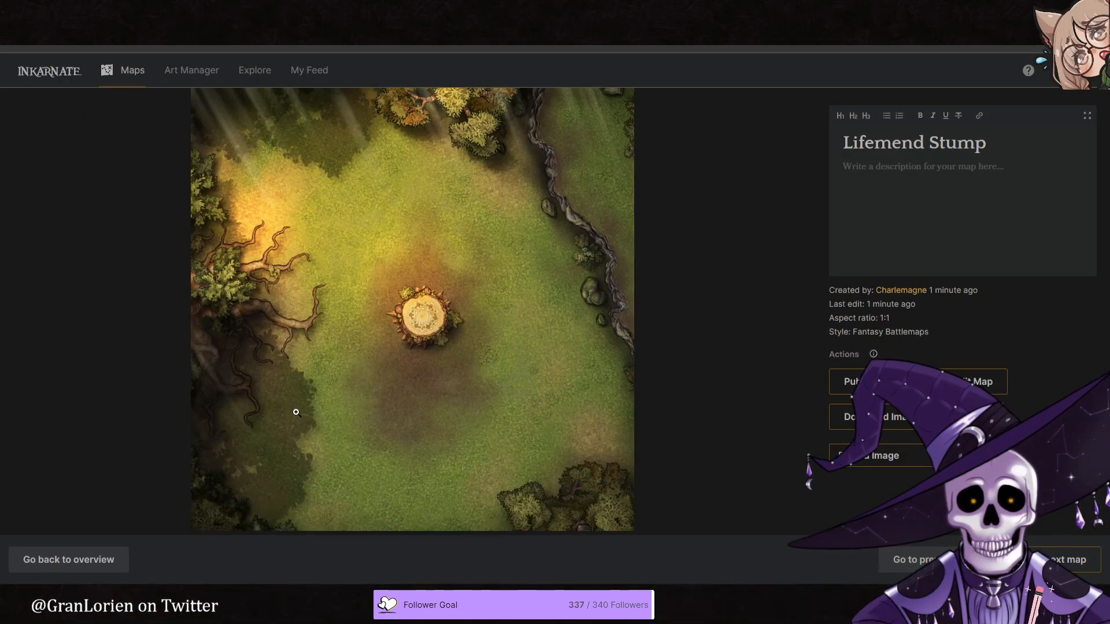
{"action": "left_click", "coordinate": [67, 560]}
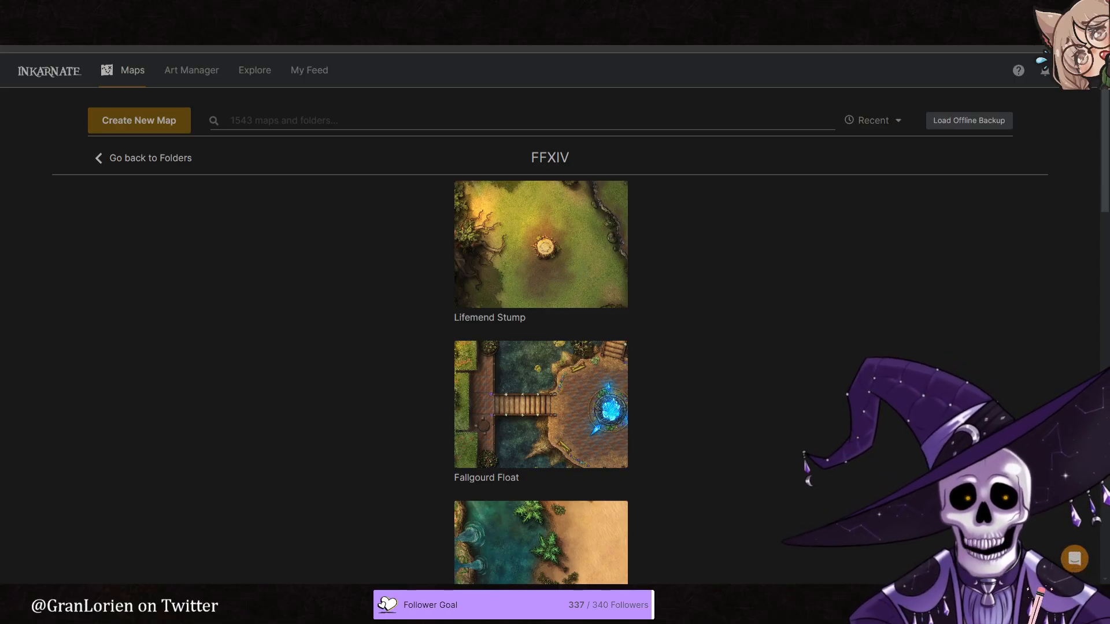
{"action": "left_click", "coordinate": [466, 302]}
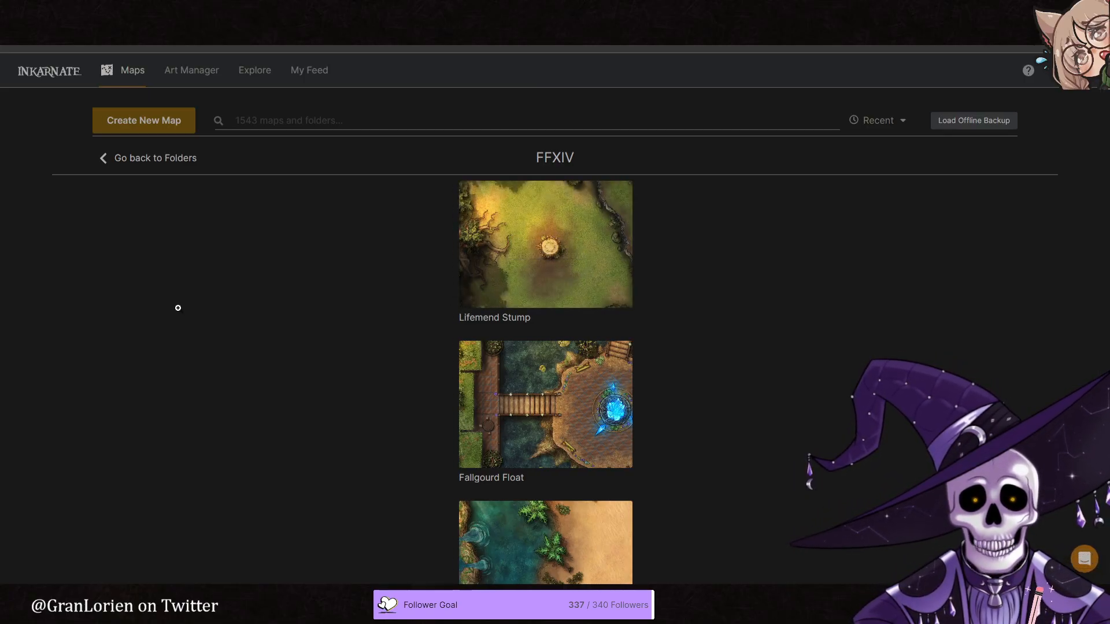
{"action": "left_click", "coordinate": [376, 318]}
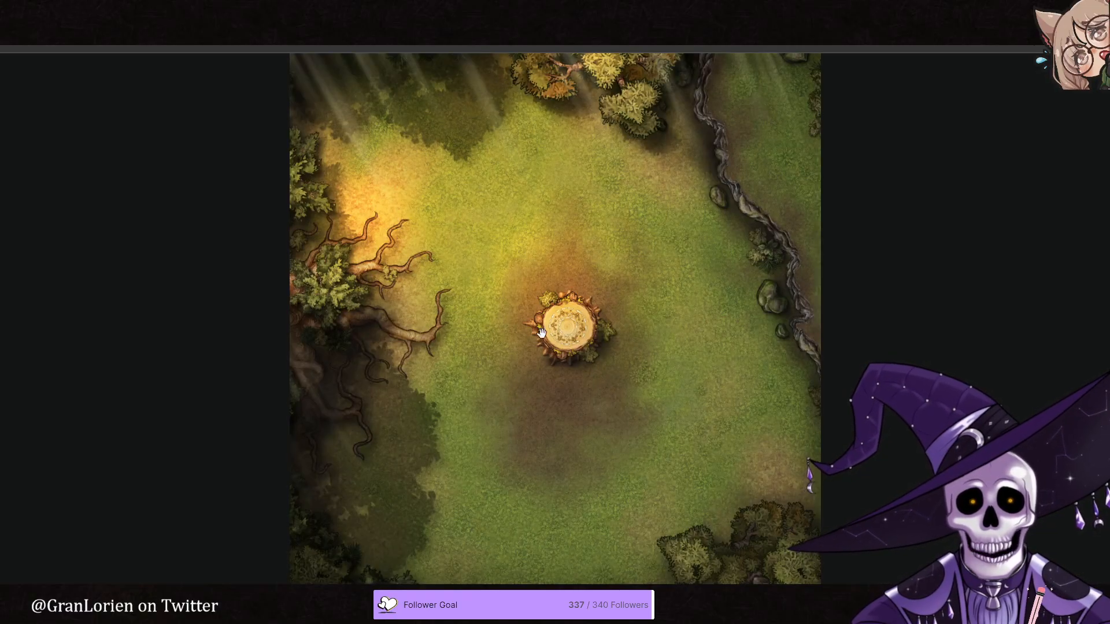
{"action": "scroll", "coordinate": [617, 325], "scroll_direction": "up", "scroll_amount": 3}
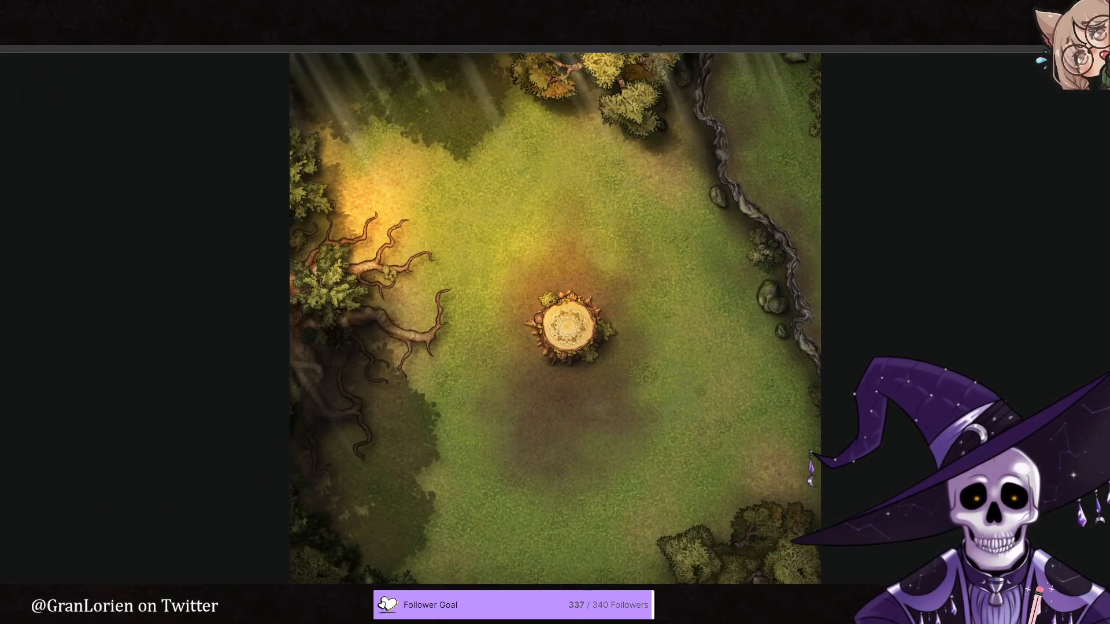
{"action": "scroll", "coordinate": [688, 405], "scroll_direction": "up", "scroll_amount": 2}
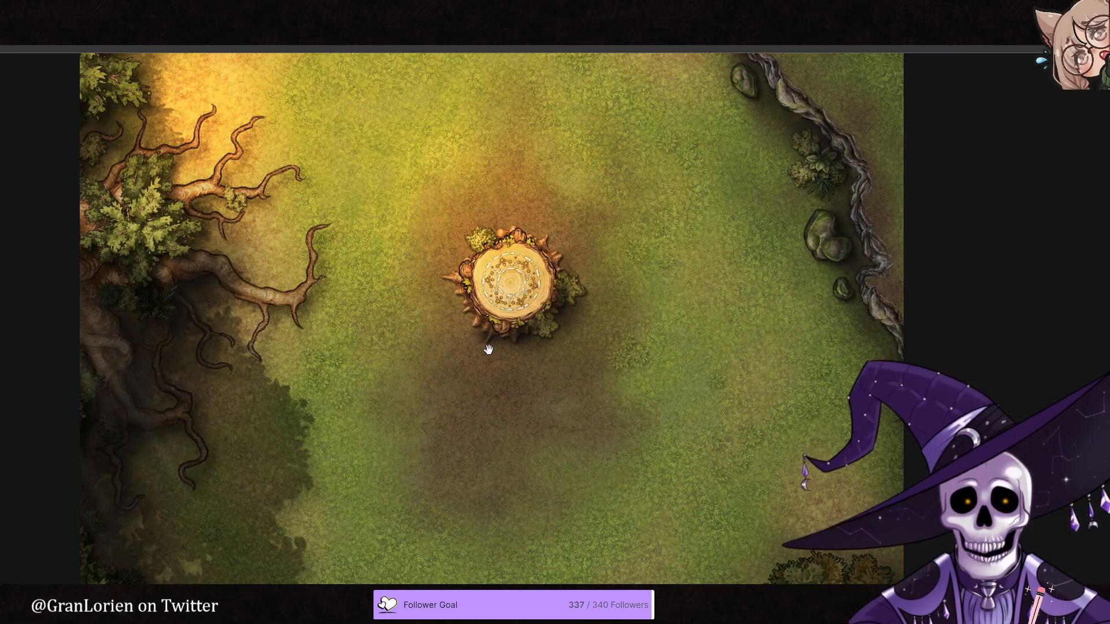
{"action": "scroll", "coordinate": [480, 351], "scroll_direction": "down", "scroll_amount": 3}
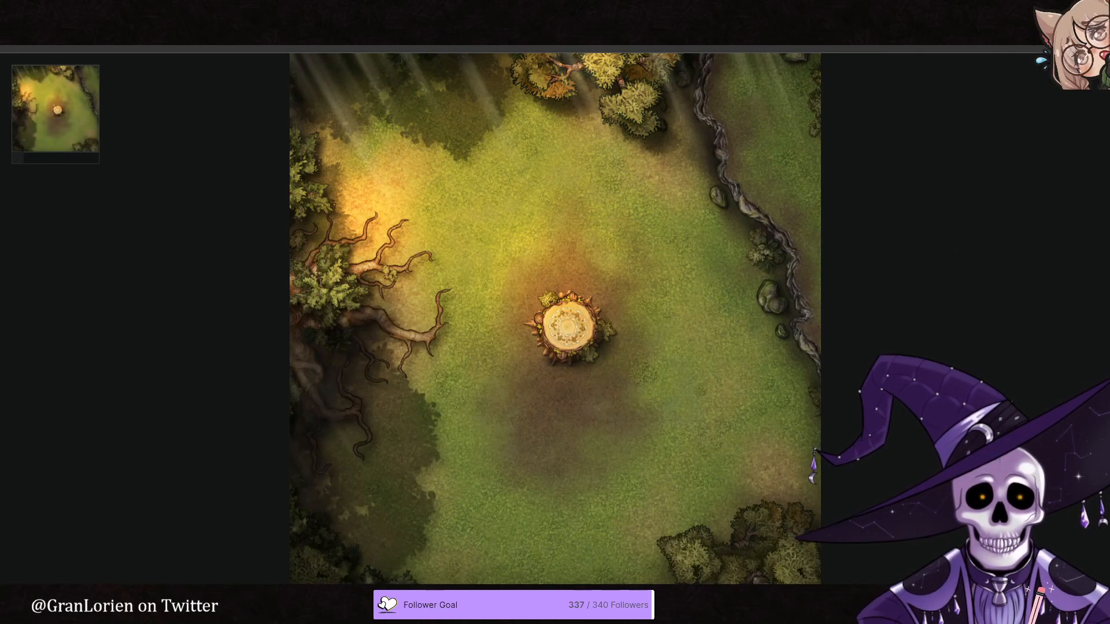
{"action": "left_click", "coordinate": [862, 184]}
{"action": "left_click", "coordinate": [114, 560]}
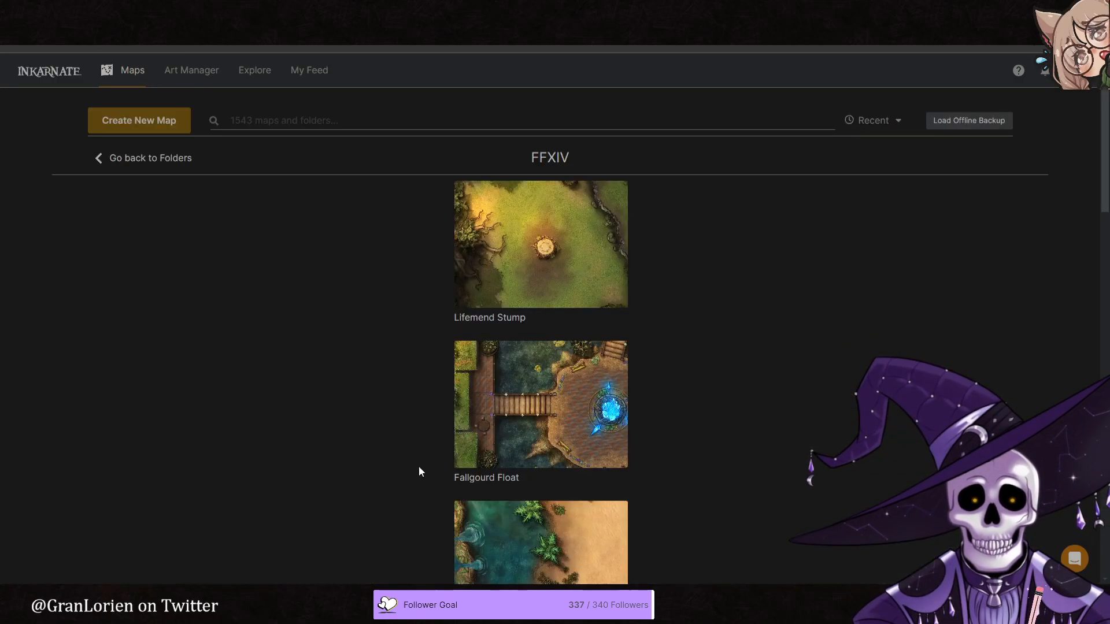
- Preview the Fallgourd Float and Forgotten Springs Oasis Baths maps, returning to the folder overview after each
{"action": "left_click", "coordinate": [464, 461]}
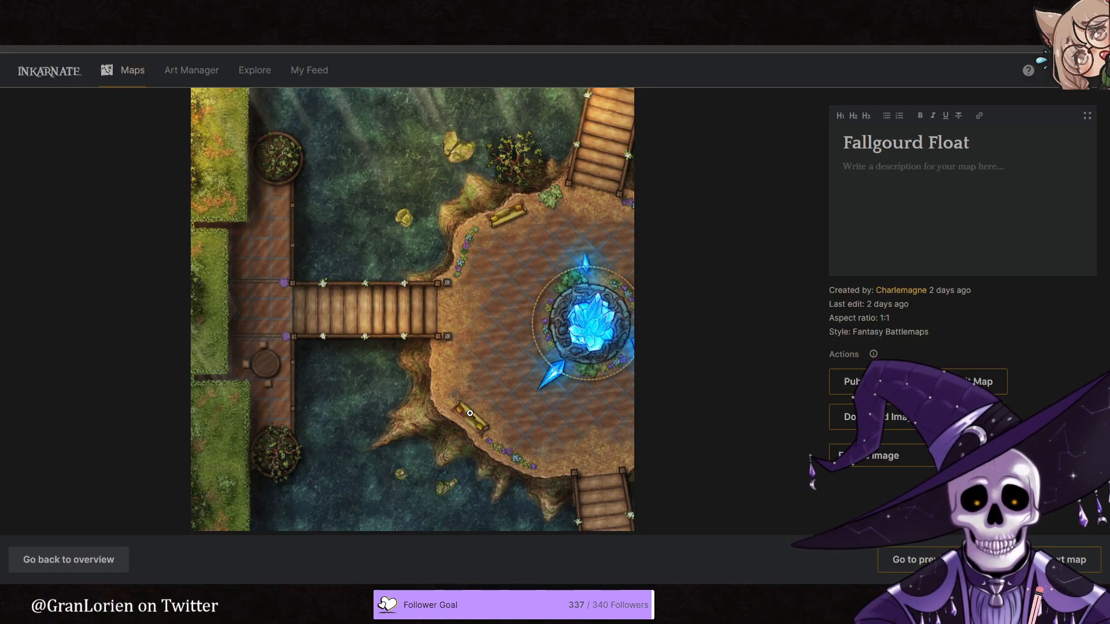
{"action": "left_click", "coordinate": [68, 560]}
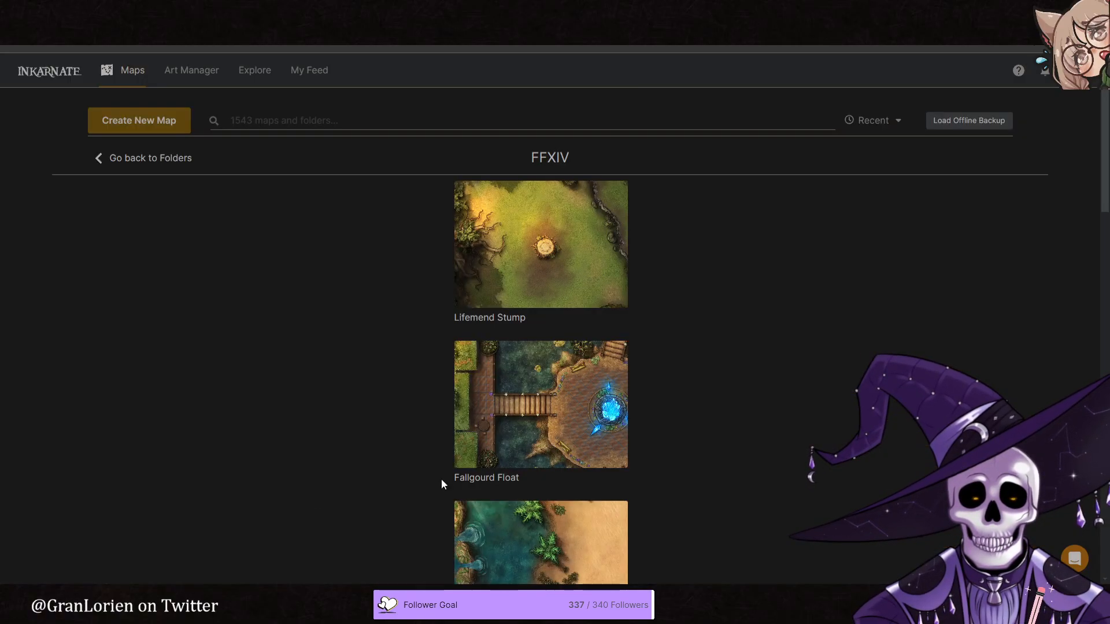
{"action": "scroll", "coordinate": [434, 484], "scroll_direction": "down", "scroll_amount": 5}
{"action": "left_click", "coordinate": [470, 316]}
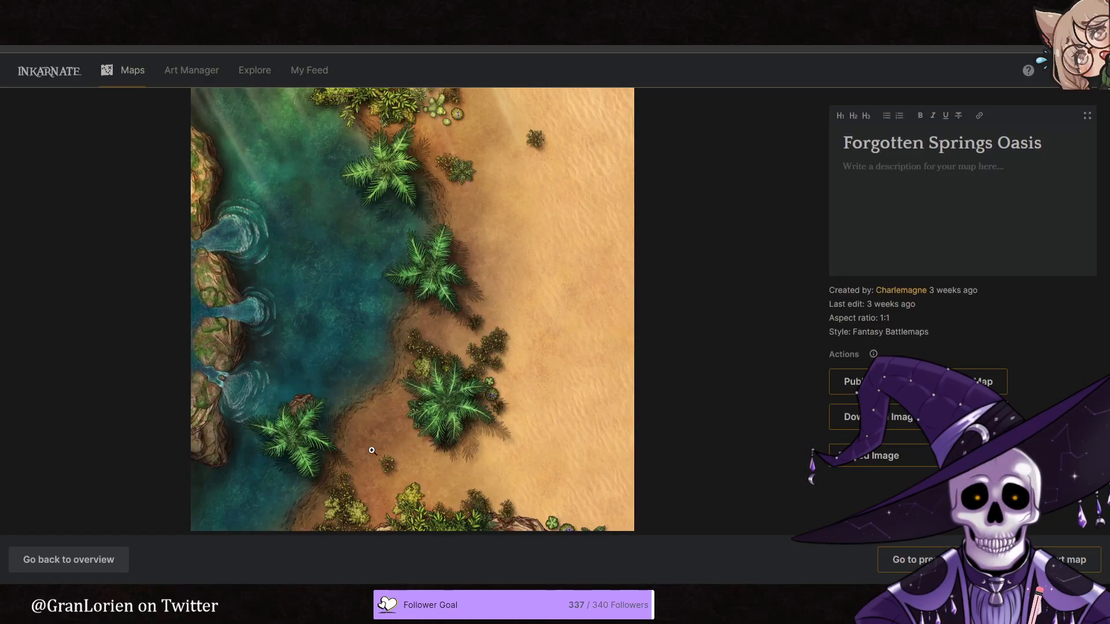
{"action": "left_click", "coordinate": [114, 559]}
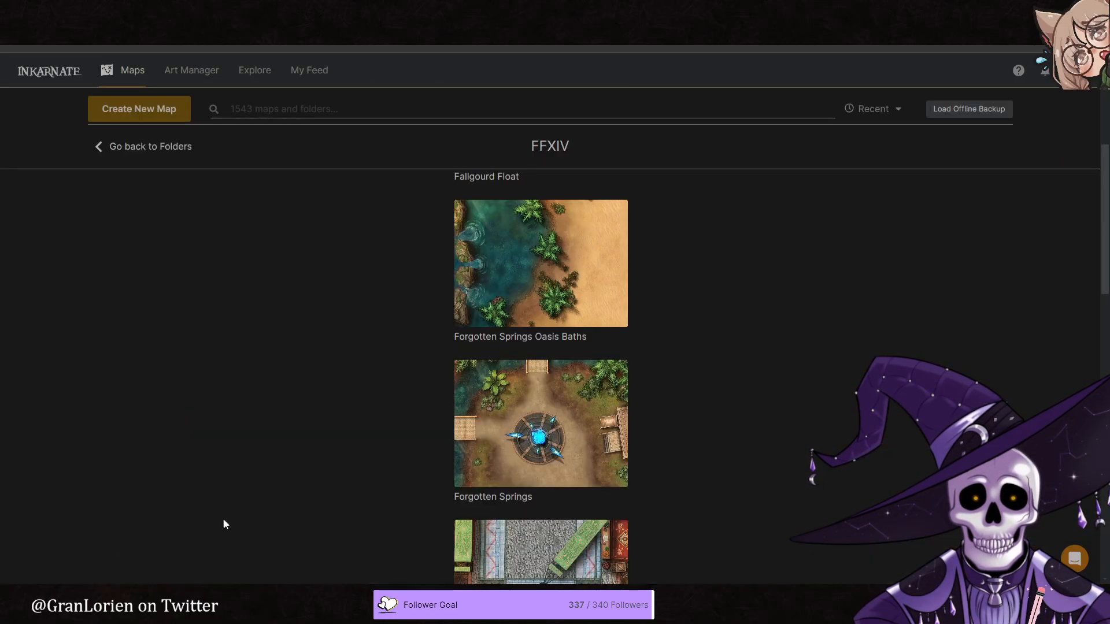
- Preview the Forgotten Springs and Sapphire Avenue Exchange maps, returning to the folder overview after each
{"action": "left_click", "coordinate": [467, 478]}
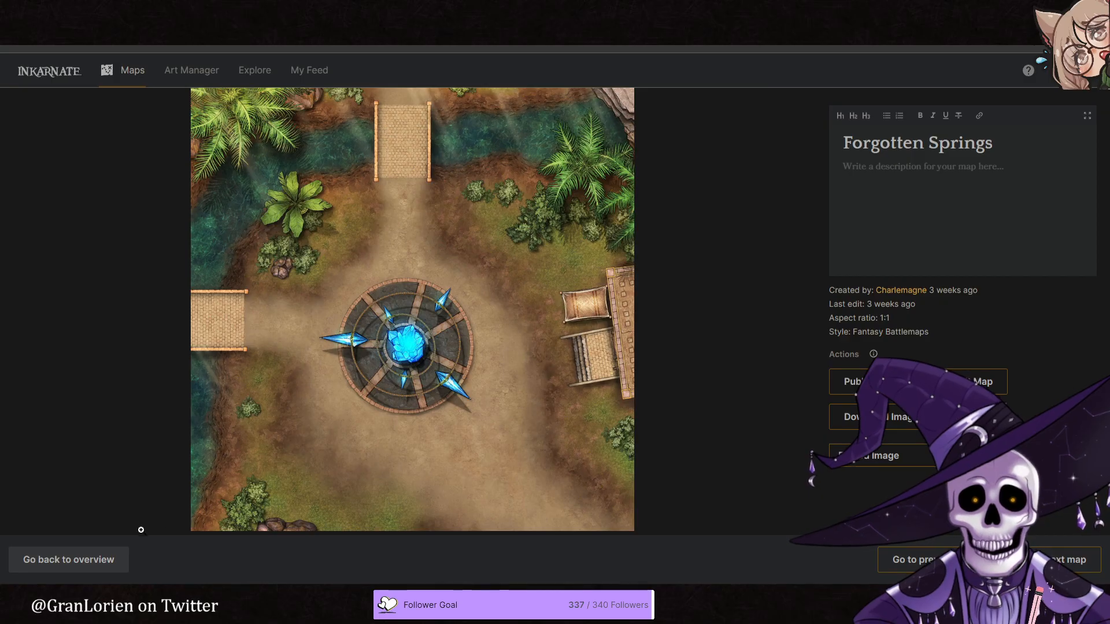
{"action": "left_click", "coordinate": [119, 558]}
{"action": "scroll", "coordinate": [467, 451], "scroll_direction": "down", "scroll_amount": 3}
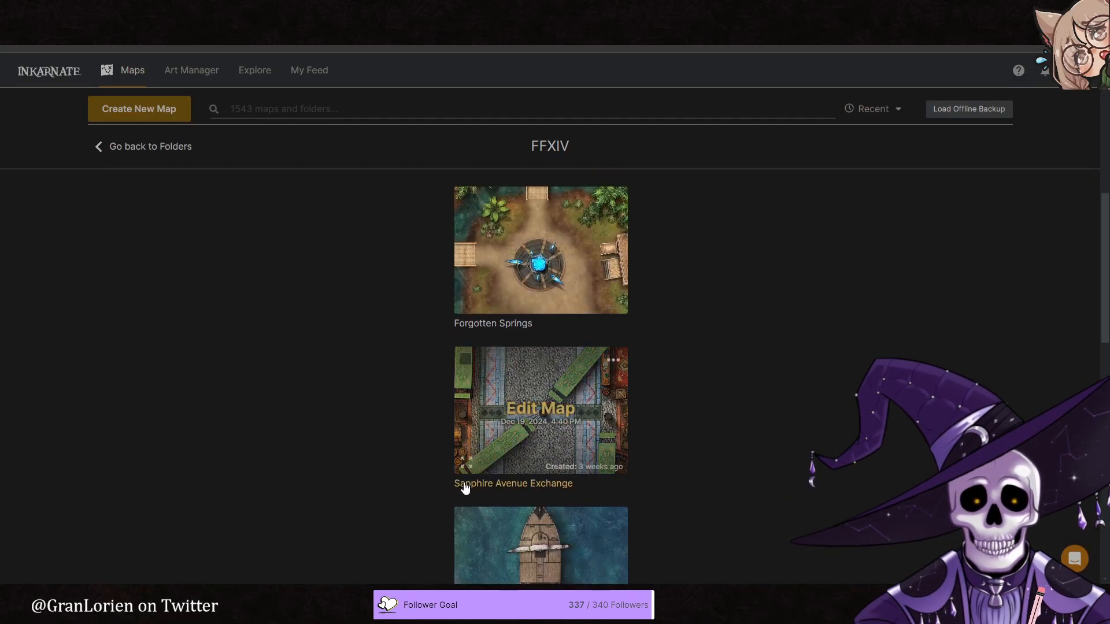
{"action": "left_click", "coordinate": [460, 465]}
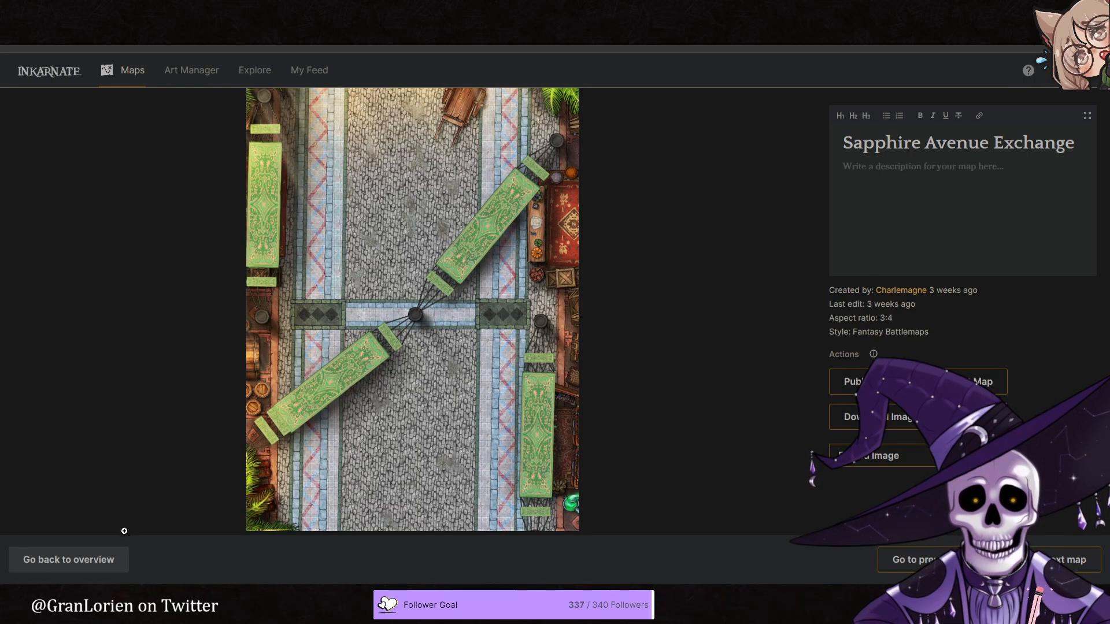
{"action": "left_click", "coordinate": [104, 561]}
- Preview the Costa Del Sol Pirate Ship and Hidden Falls maps, returning to the folder overview after each
{"action": "scroll", "coordinate": [467, 468], "scroll_direction": "down", "scroll_amount": 3}
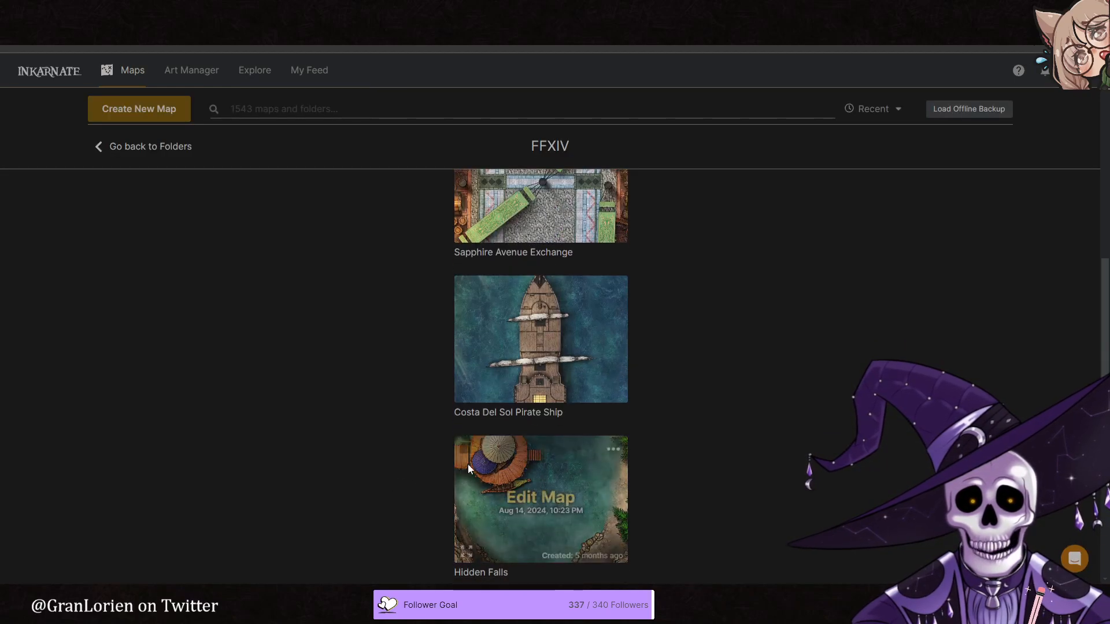
{"action": "left_click", "coordinate": [466, 389]}
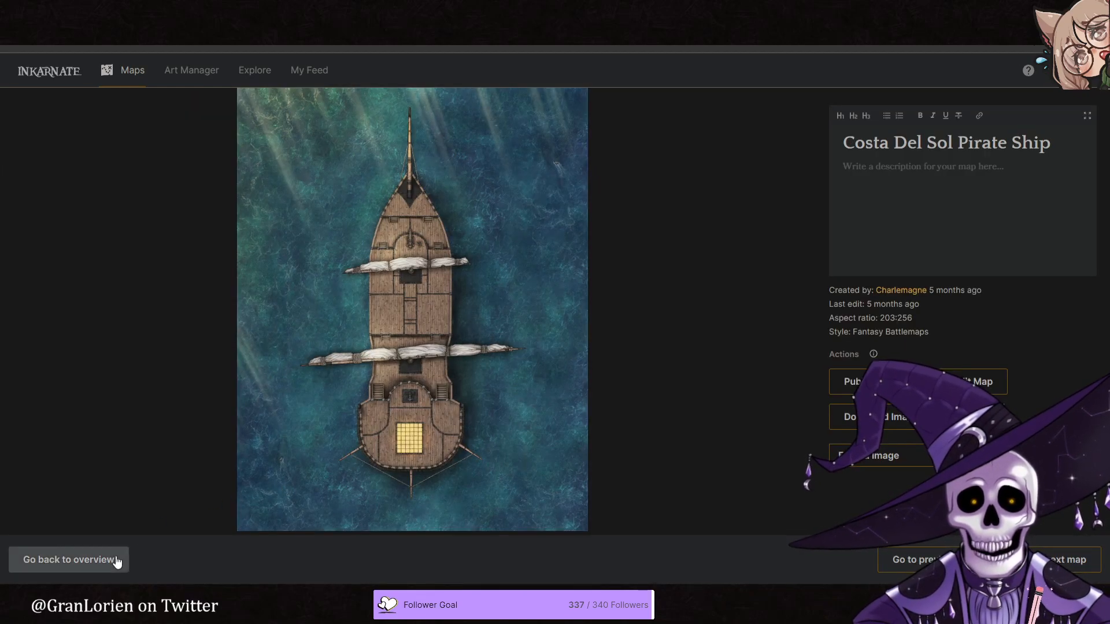
{"action": "left_click", "coordinate": [116, 560]}
{"action": "scroll", "coordinate": [483, 434], "scroll_direction": "down", "scroll_amount": 3}
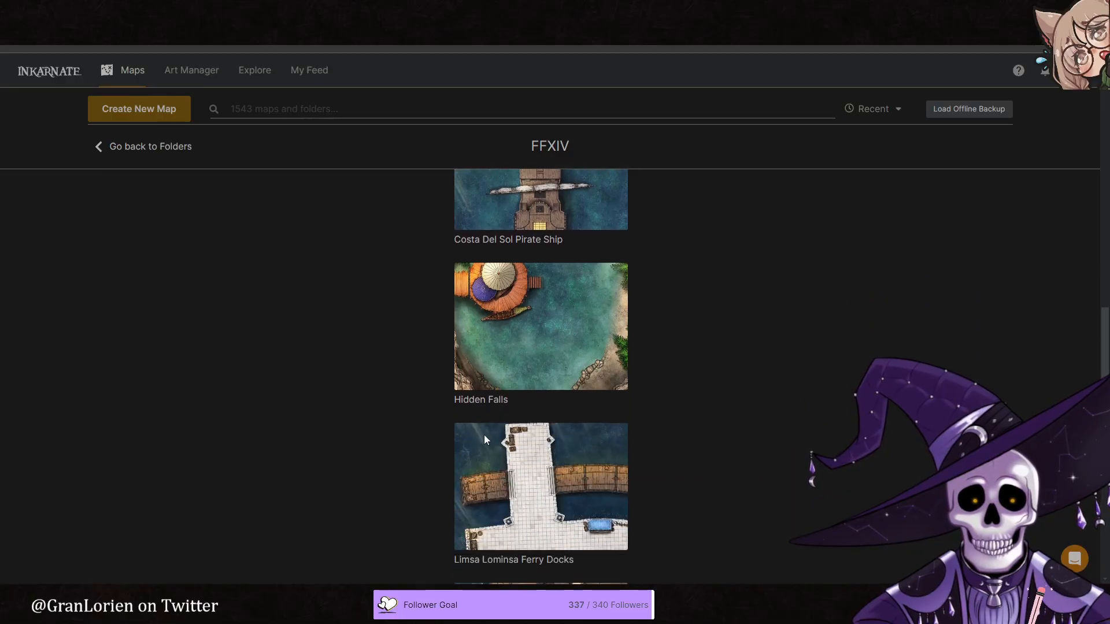
{"action": "left_click", "coordinate": [488, 369]}
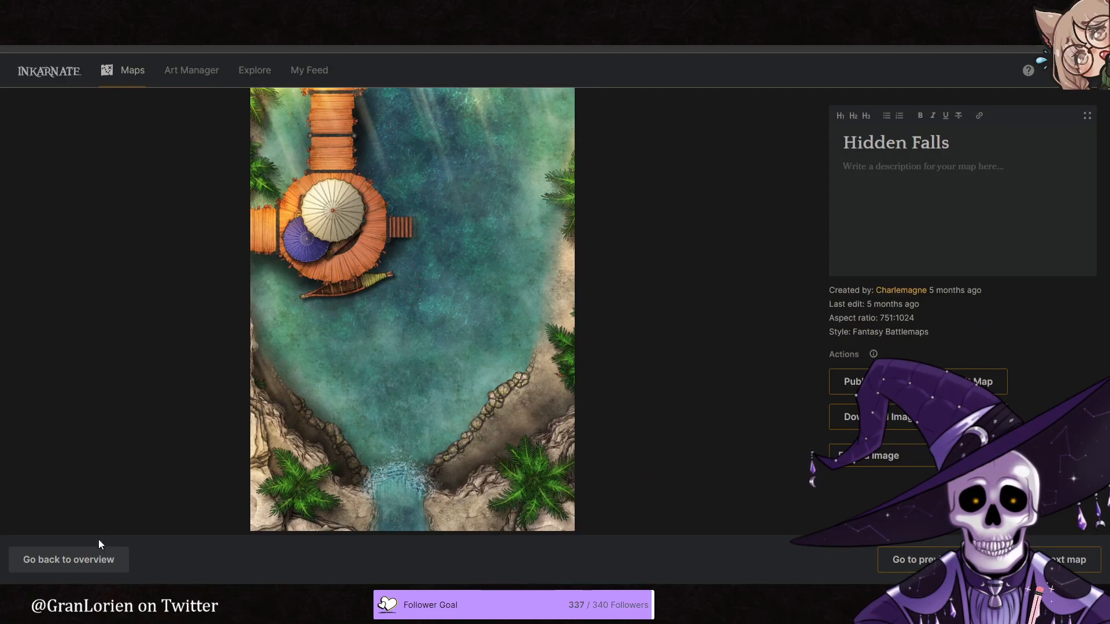
{"action": "left_click", "coordinate": [99, 558]}
- Preview The Bismarck map, return to the folder overview, and look over the remaining FFXIV maps
{"action": "scroll", "coordinate": [467, 401], "scroll_direction": "down", "scroll_amount": 3}
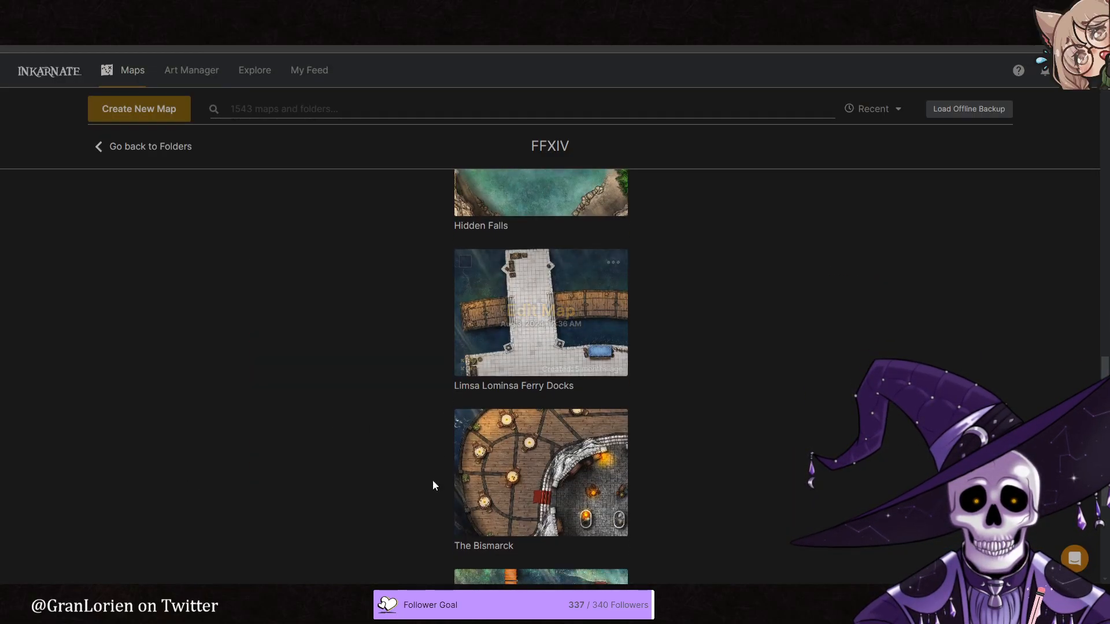
{"action": "left_click", "coordinate": [463, 527]}
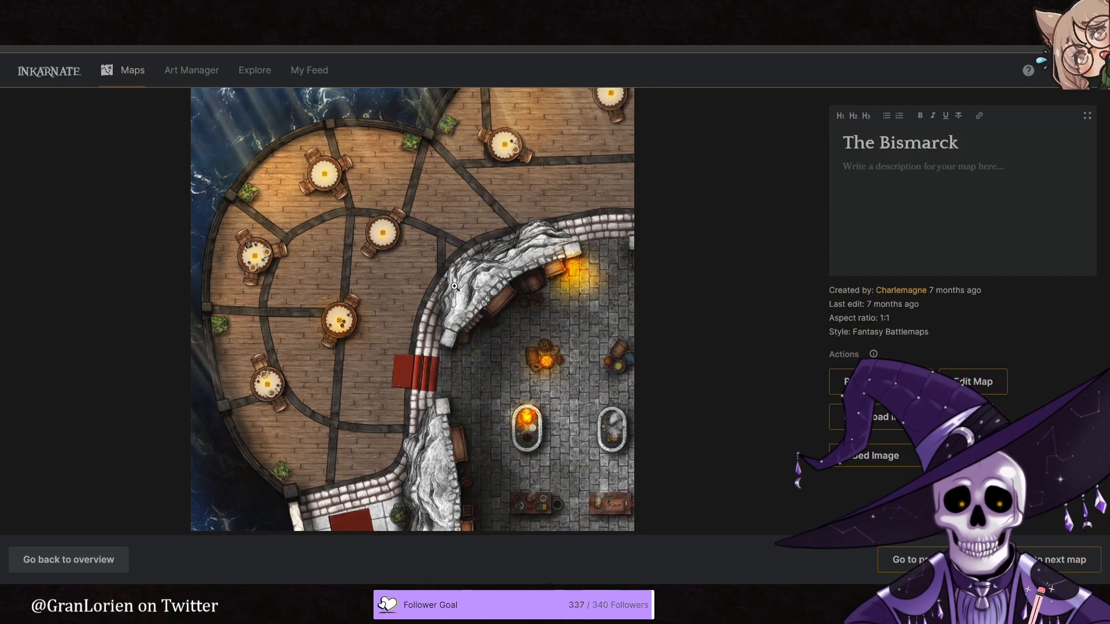
{"action": "left_click", "coordinate": [111, 559]}
{"action": "scroll", "coordinate": [416, 370], "scroll_direction": "down", "scroll_amount": 4}
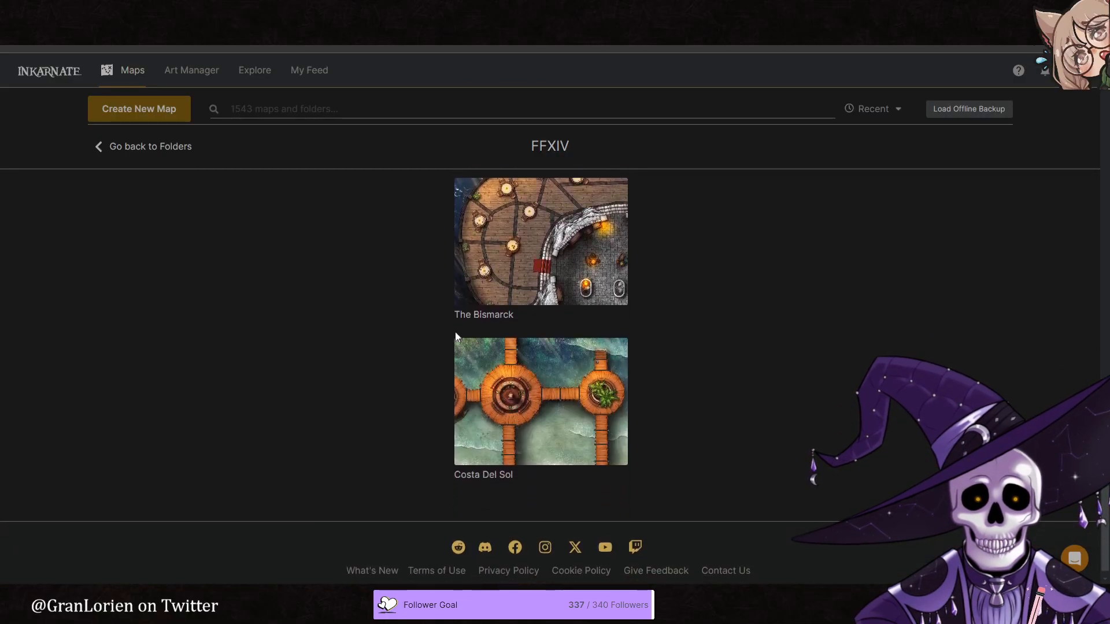
{"action": "scroll", "coordinate": [408, 360], "scroll_direction": "down", "scroll_amount": 10}
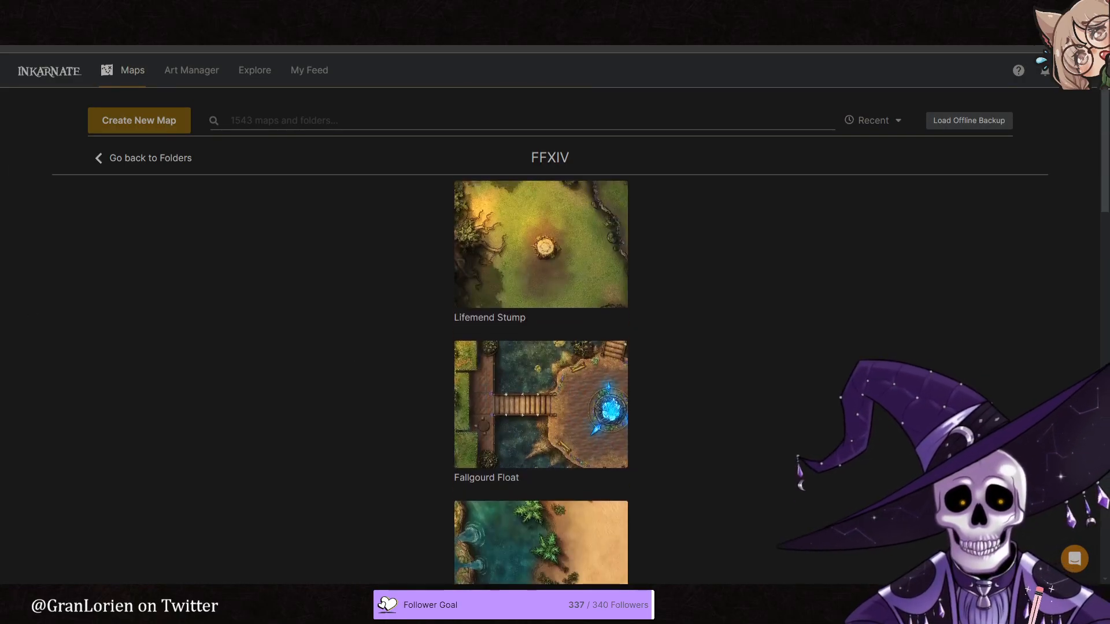